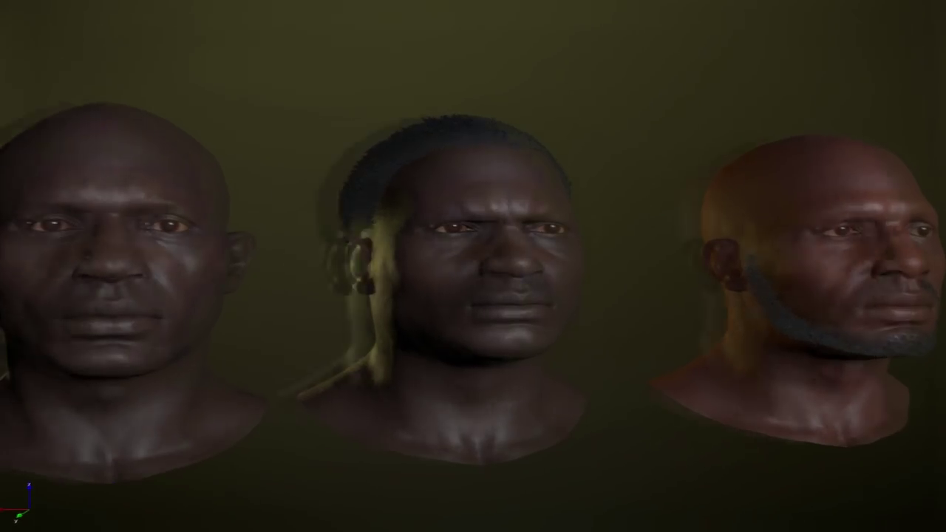
# Examine the dark-skinned head variants near the short-bearded end of the lineup from the front and from oblique angles
pyautogui.moveTo(432, 357); pyautogui.dragTo(361, 263, button='middle')
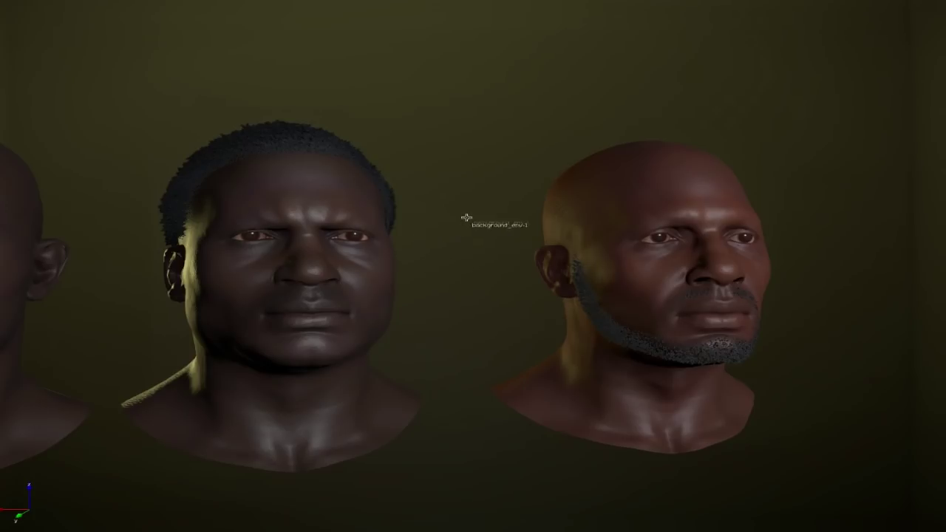
pyautogui.keyDown('alt'); pyautogui.moveTo(419, 254); pyautogui.dragTo(517, 266, button='middle'); pyautogui.keyUp('alt')
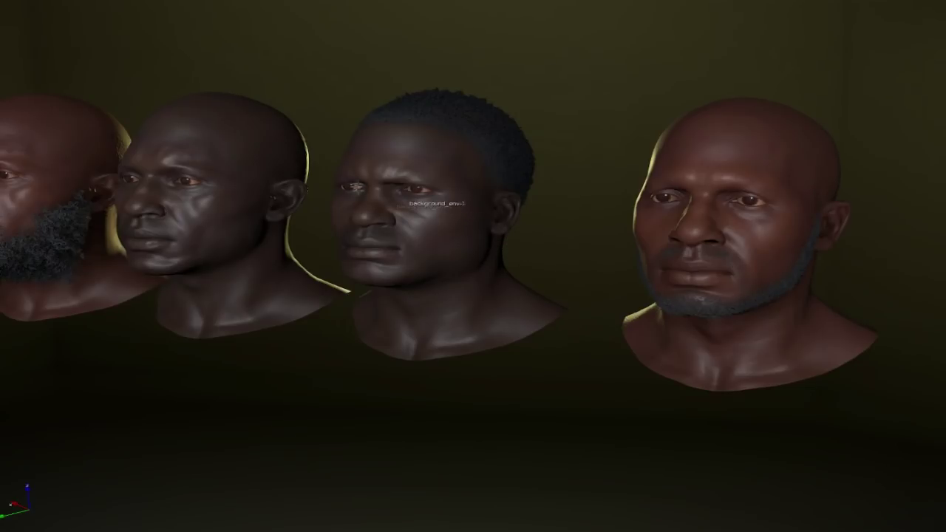
pyautogui.keyDown('alt'); pyautogui.moveTo(539, 230); pyautogui.dragTo(414, 235, button='middle'); pyautogui.keyUp('alt')
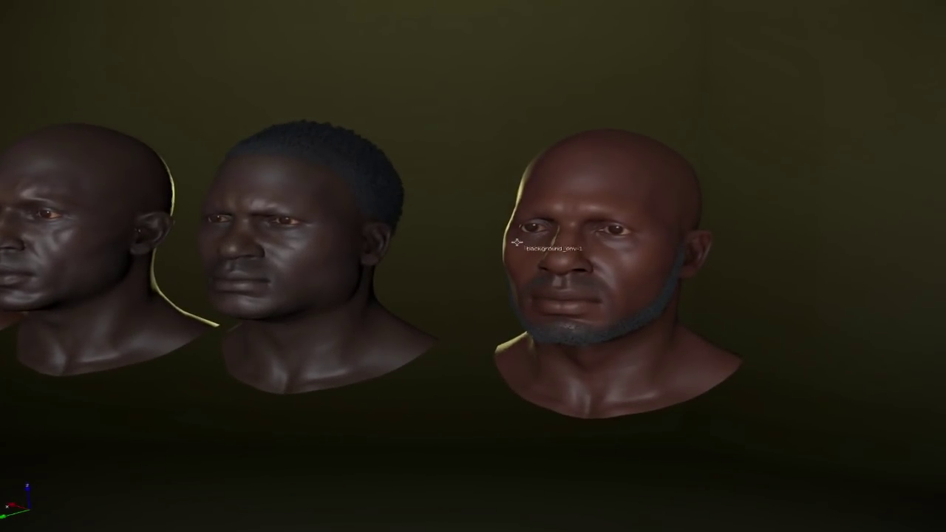
pyautogui.keyDown('alt'); pyautogui.moveTo(342, 264); pyautogui.dragTo(425, 167, button='middle'); pyautogui.keyUp('alt')
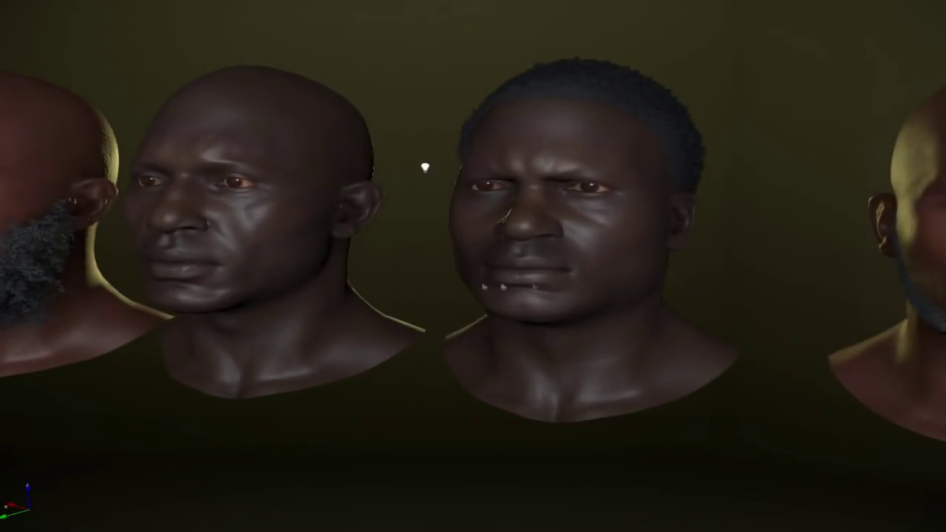
pyautogui.keyDown('alt'); pyautogui.moveTo(577, 237); pyautogui.dragTo(517, 236, button='middle'); pyautogui.keyUp('alt')
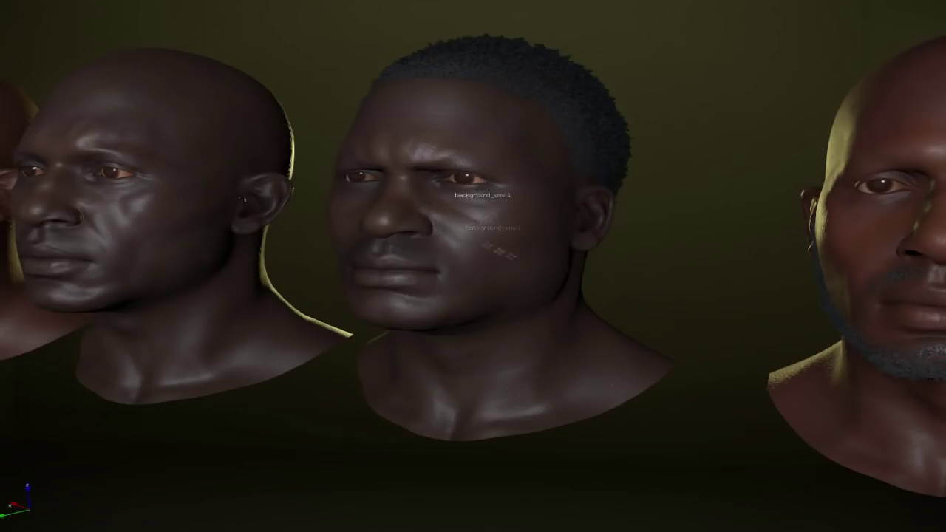
pyautogui.moveTo(608, 238); pyautogui.dragTo(573, 235)
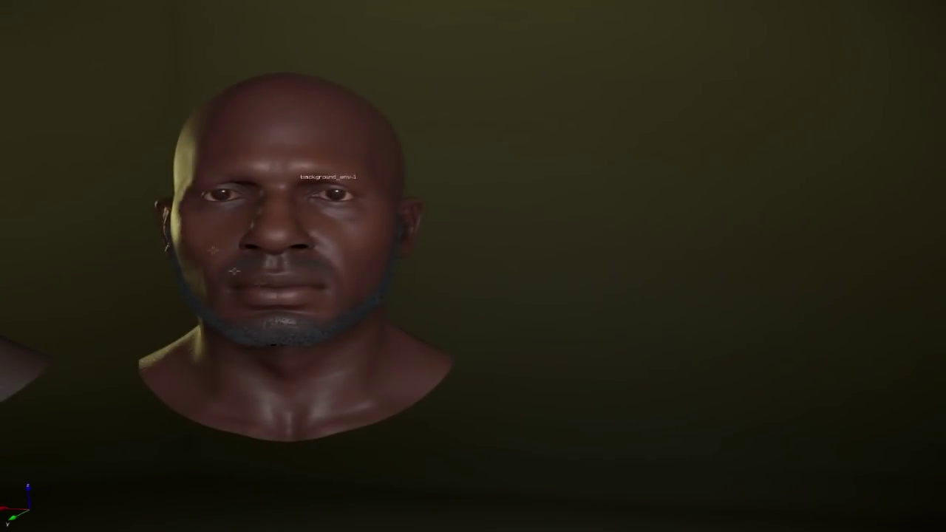
pyautogui.scroll(2, 409, 277)
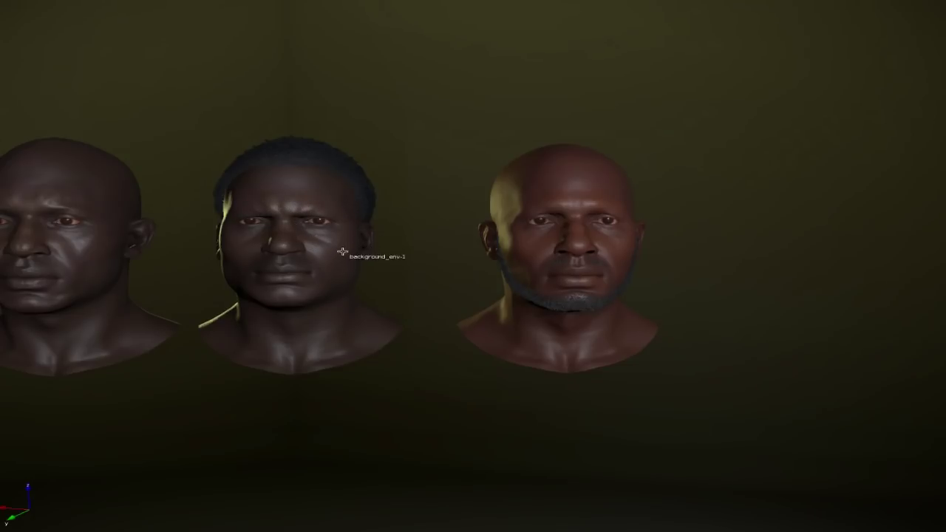
pyautogui.moveTo(566, 221); pyautogui.dragTo(507, 249, button='middle')
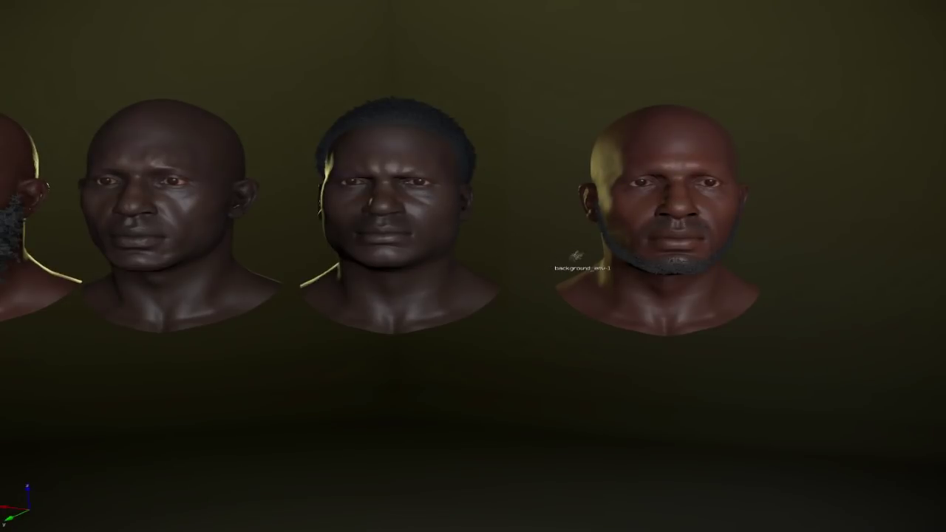
pyautogui.moveTo(581, 260); pyautogui.dragTo(477, 240, button='middle')
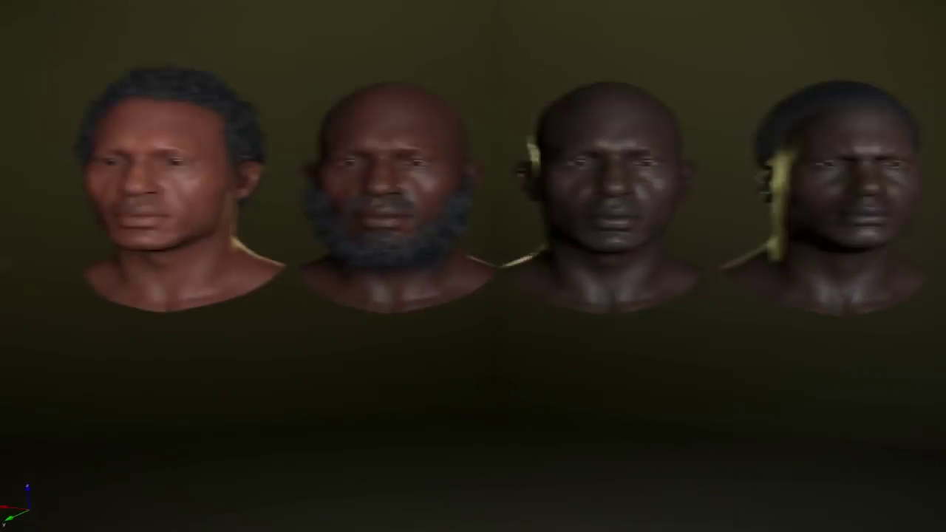
# Survey the whole lineup of heads, comparing skin tones, hair and beard variants from one end to the other
pyautogui.moveTo(381, 283); pyautogui.dragTo(773, 293, button='middle')
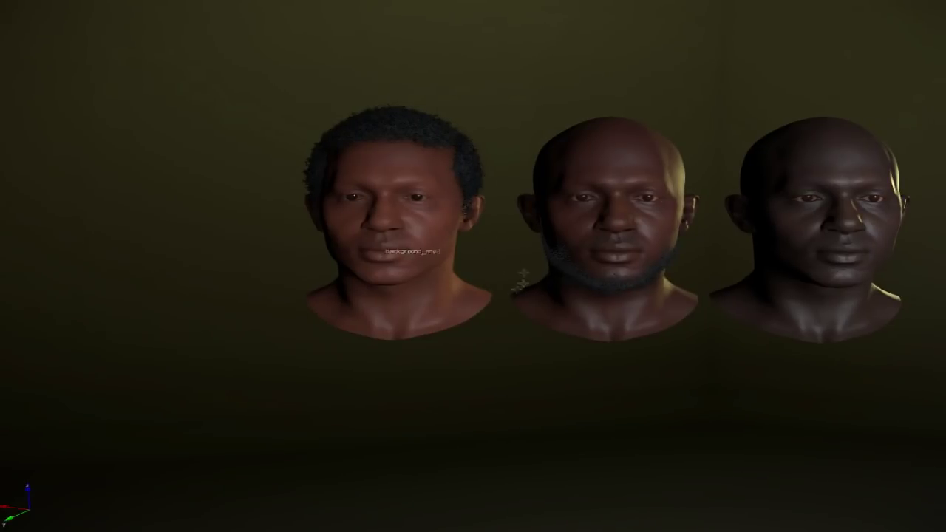
pyautogui.moveTo(524, 274); pyautogui.dragTo(569, 271, button='right')
pyautogui.moveTo(498, 306); pyautogui.dragTo(272, 247, button='right')
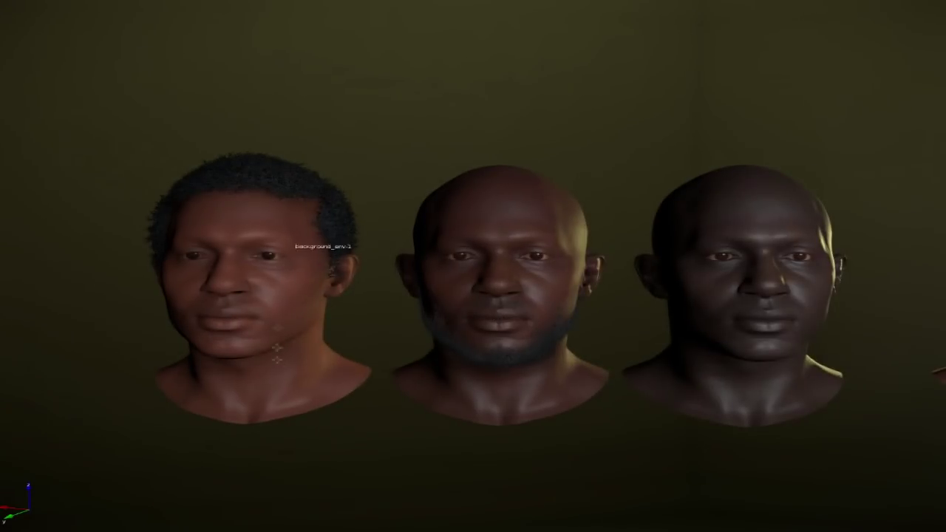
pyautogui.moveTo(566, 380); pyautogui.dragTo(436, 272, button='right')
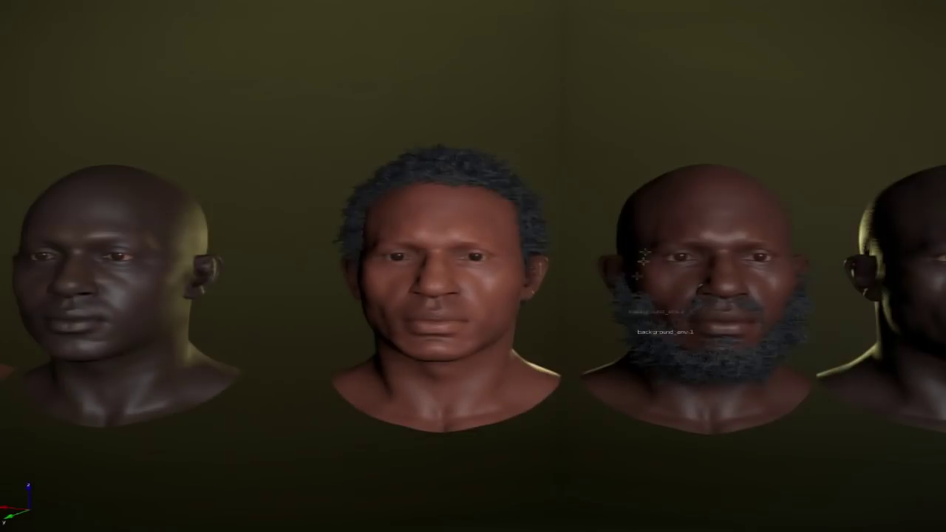
pyautogui.press('d')
pyautogui.press('d')
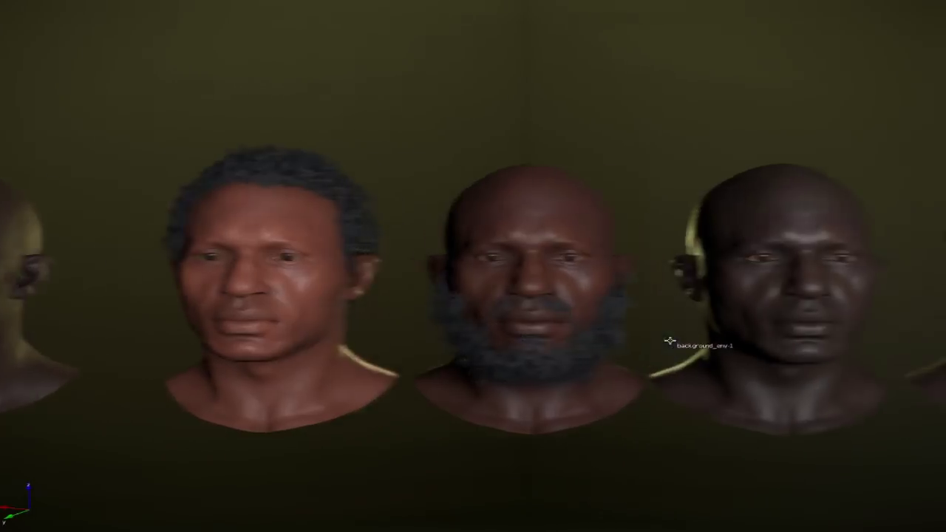
pyautogui.press('d')
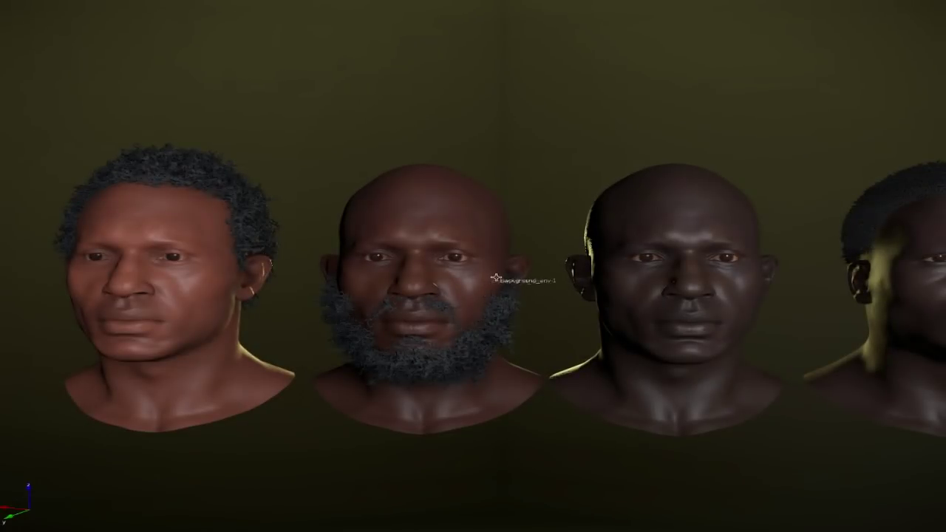
pyautogui.press('d')
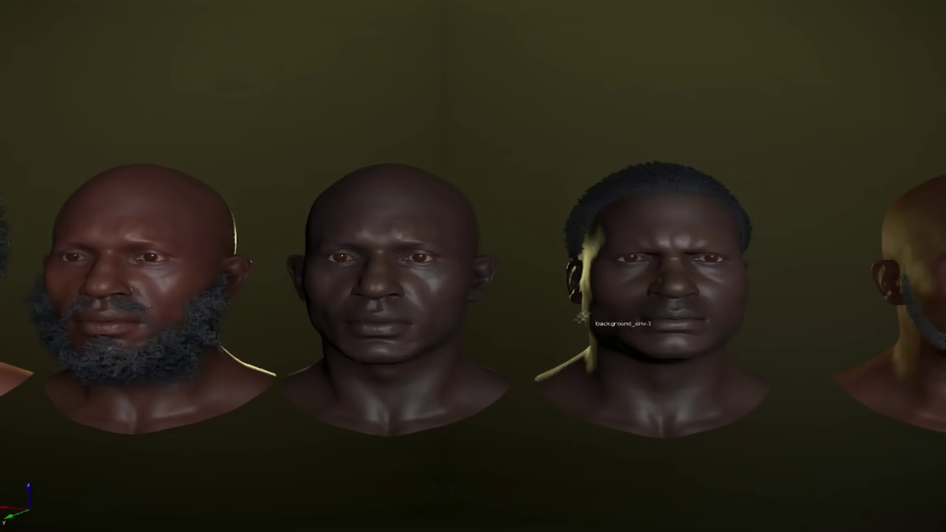
pyautogui.moveTo(592, 304); pyautogui.dragTo(471, 270, button='middle')
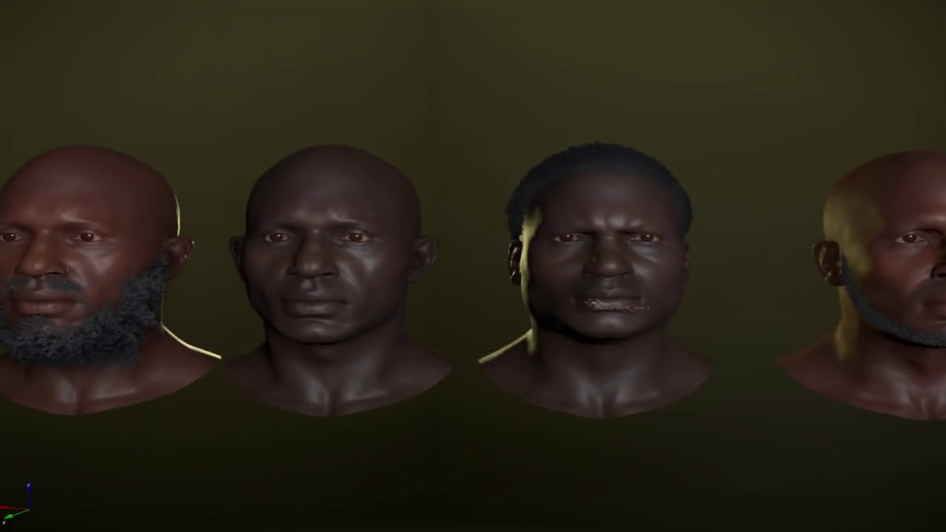
pyautogui.moveTo(625, 301); pyautogui.dragTo(270, 318, button='right')
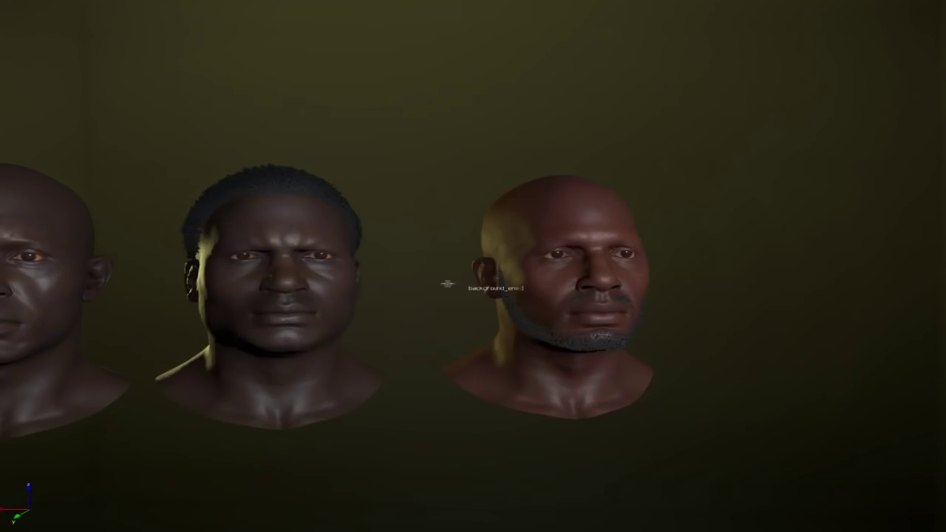
pyautogui.moveTo(446, 283); pyautogui.dragTo(553, 274, button='right')
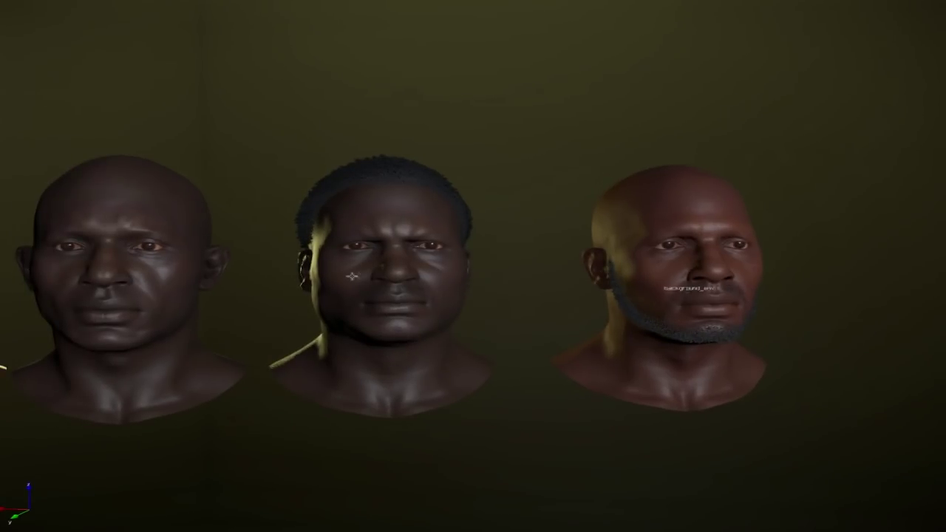
pyautogui.moveTo(774, 346); pyautogui.dragTo(828, 372, button='middle')
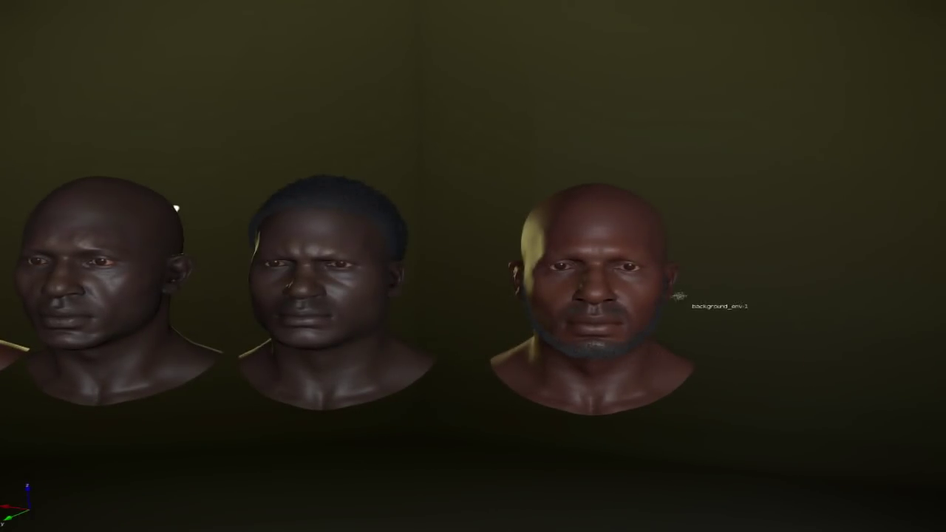
# Switch to ZBrush, frame the head sculpt in the view and change its material to the grey Maya Blinn
pyautogui.hotkey('alt', 'Tab')
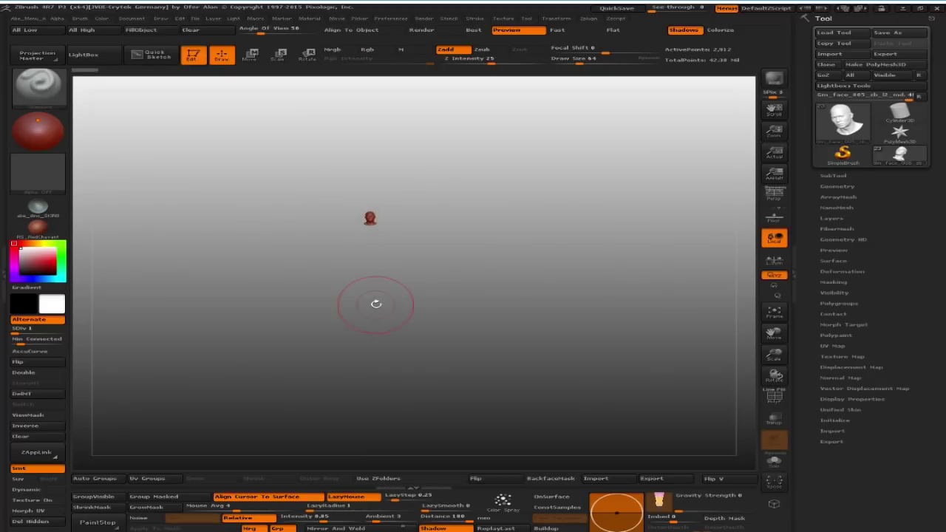
pyautogui.press('f')
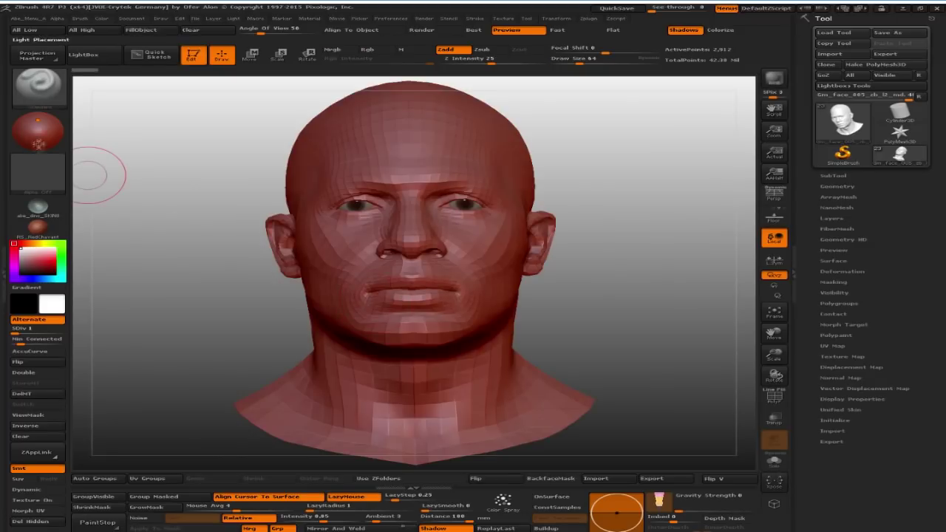
pyautogui.click(44, 227)
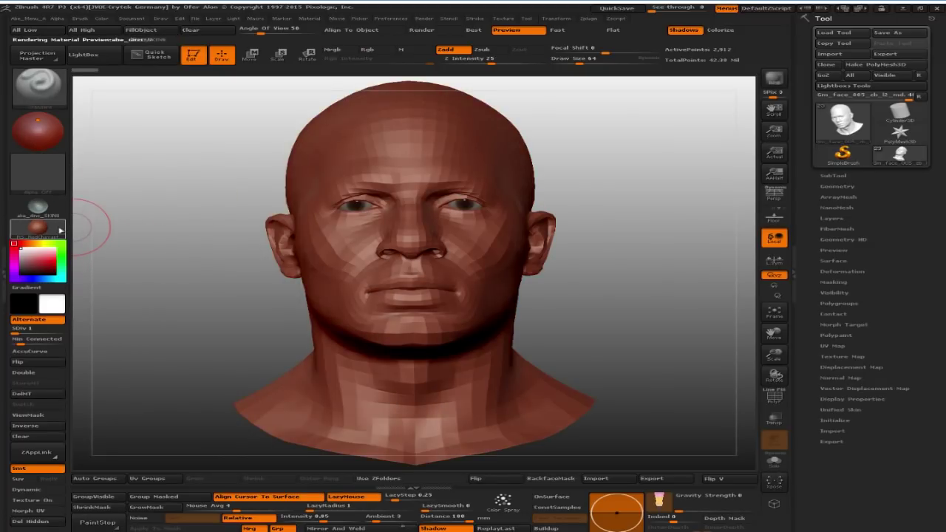
pyautogui.click(38, 210)
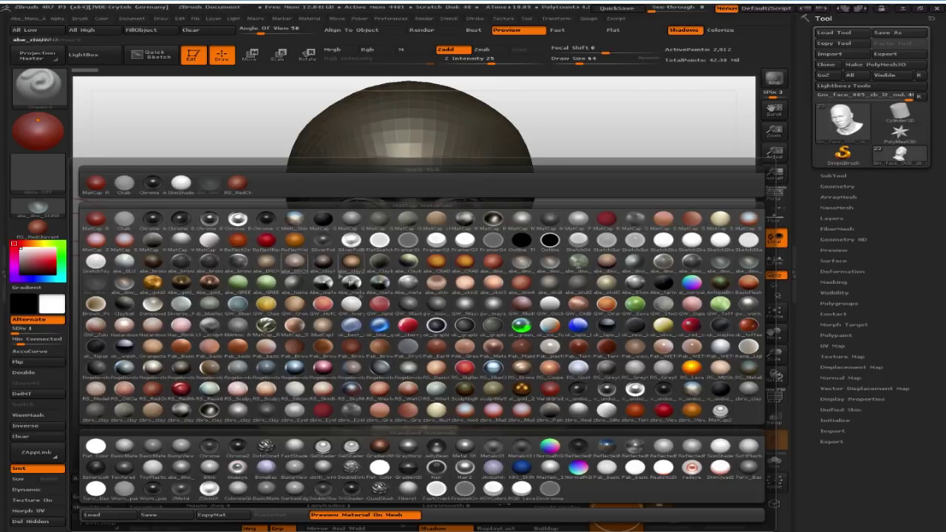
pyautogui.click(464, 305)
# Turn on perspective distortion for the head and align it to a straight front view
pyautogui.moveTo(614, 317); pyautogui.dragTo(648, 327)
pyautogui.click(774, 195)
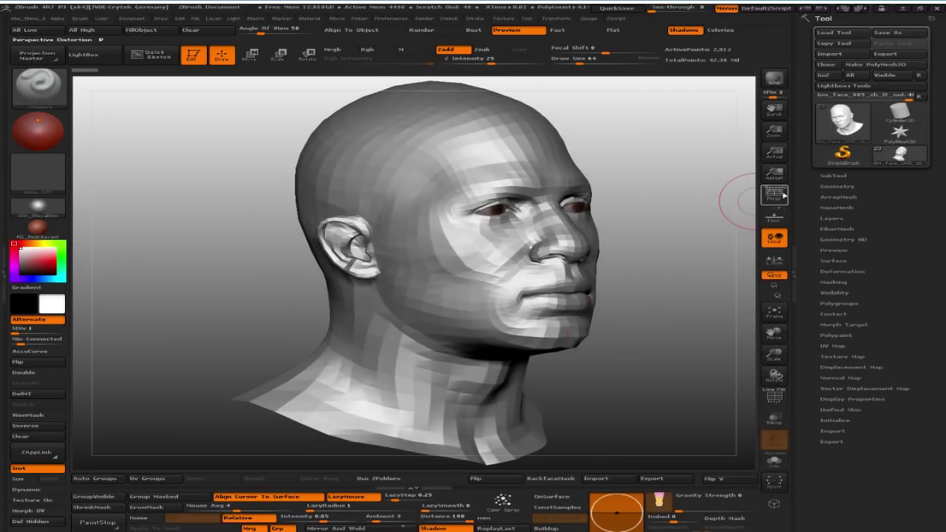
pyautogui.keyDown('shift'); pyautogui.moveTo(661, 279); pyautogui.dragTo(708, 235); pyautogui.keyUp('shift')
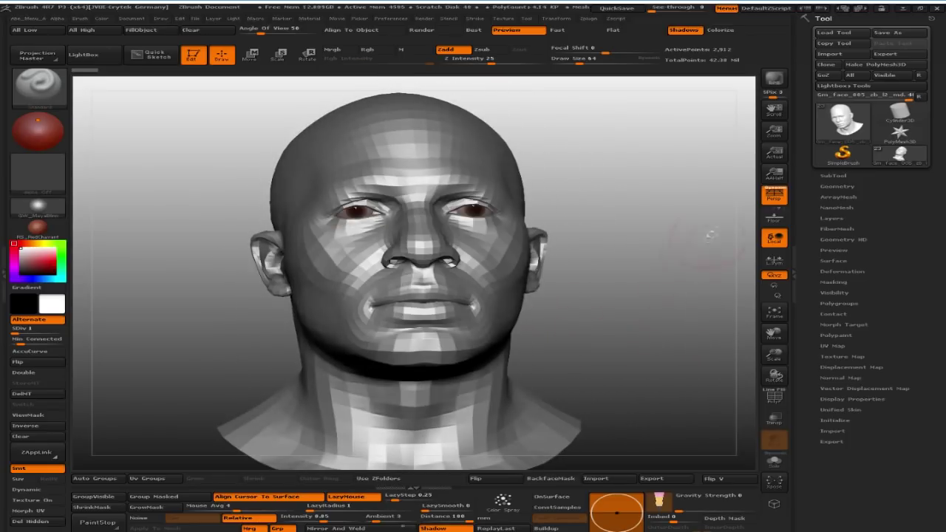
# Show the head's subtool list and examine the low-resolution sculpt in profile and three-quarter view
pyautogui.click(839, 176)
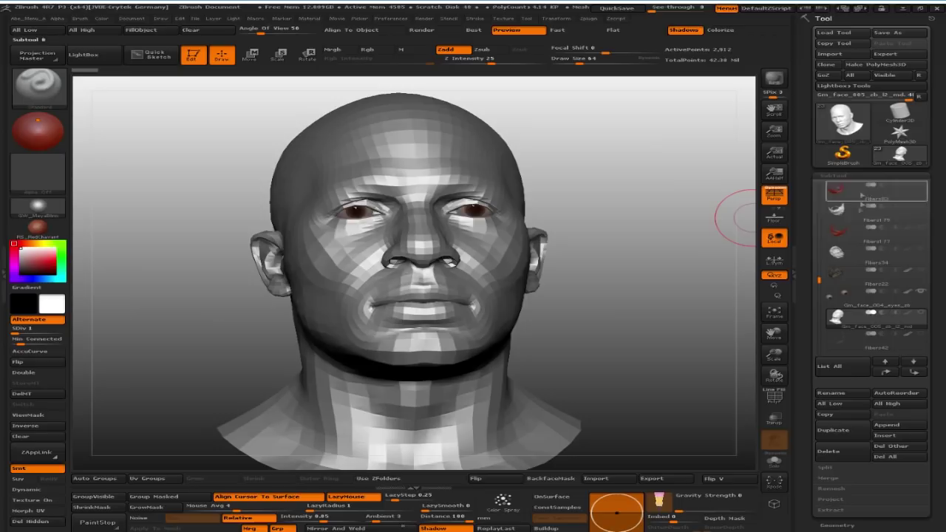
pyautogui.moveTo(700, 293); pyautogui.dragTo(712, 305)
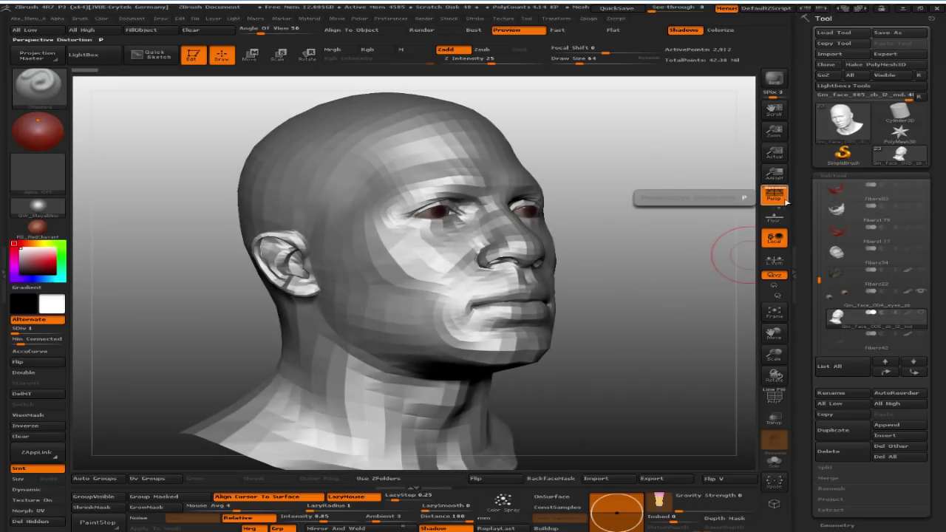
pyautogui.moveTo(718, 180); pyautogui.dragTo(701, 316)
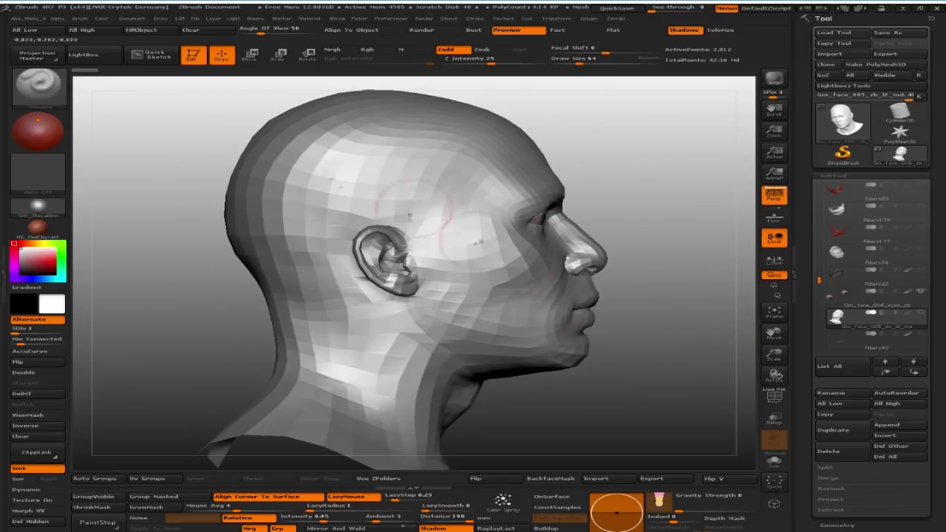
pyautogui.moveTo(644, 362); pyautogui.dragTo(627, 327)
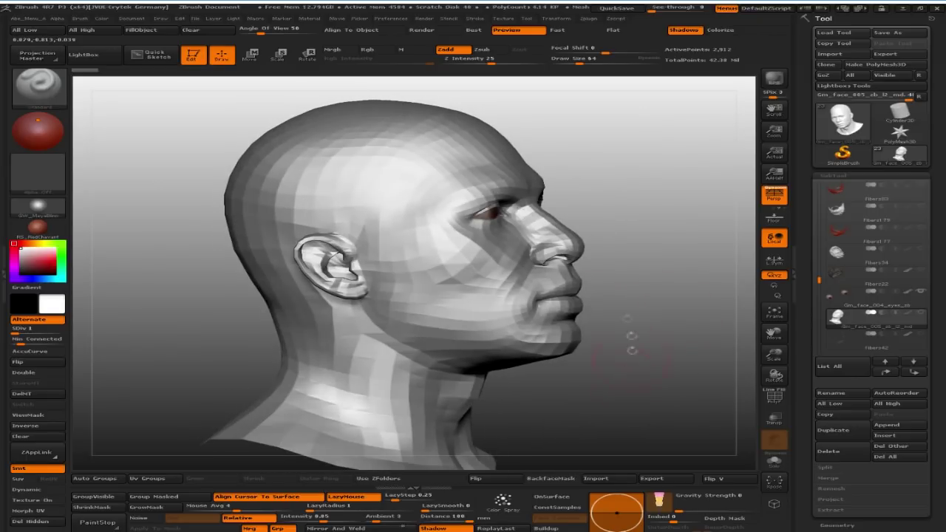
pyautogui.moveTo(599, 248); pyautogui.dragTo(591, 413)
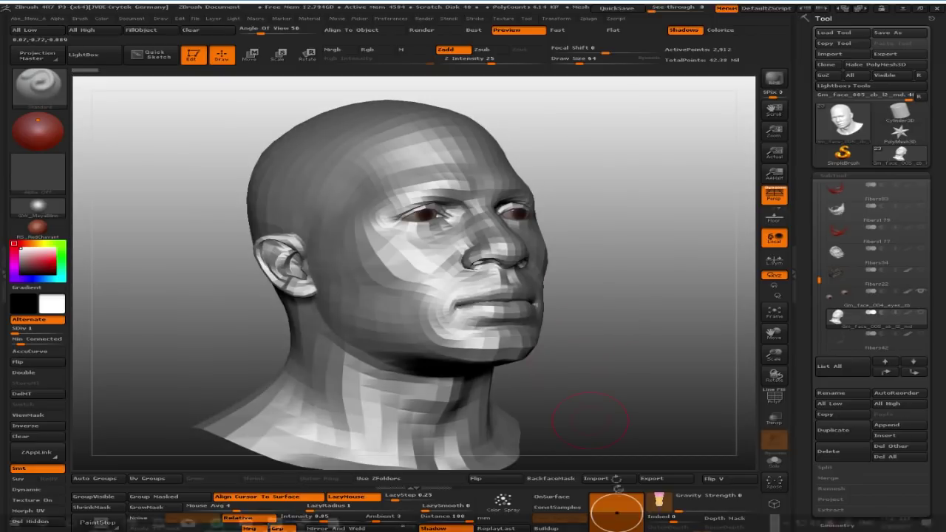
# Switch back to CRYENGINE Sandbox and view the lineup of heads in the full-screen viewport
pyautogui.press('super')
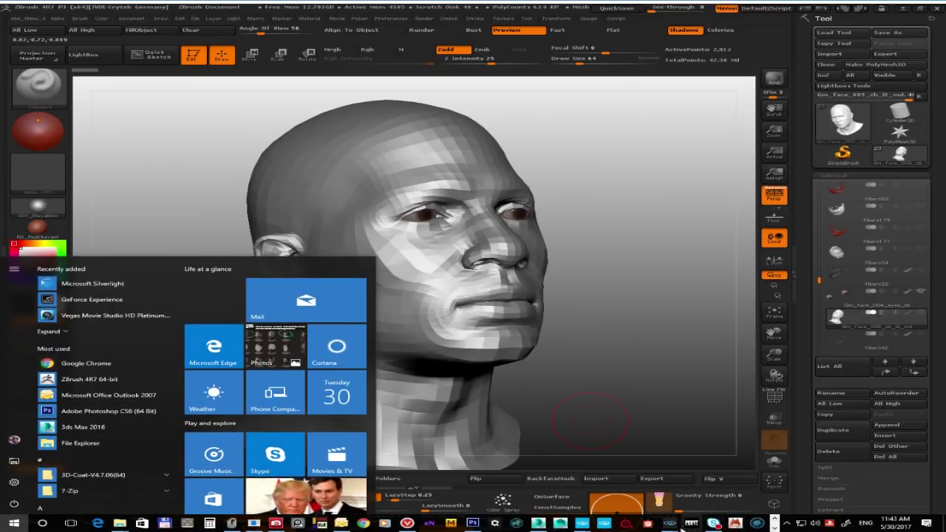
pyautogui.moveTo(660, 517)
pyautogui.click(602, 473)
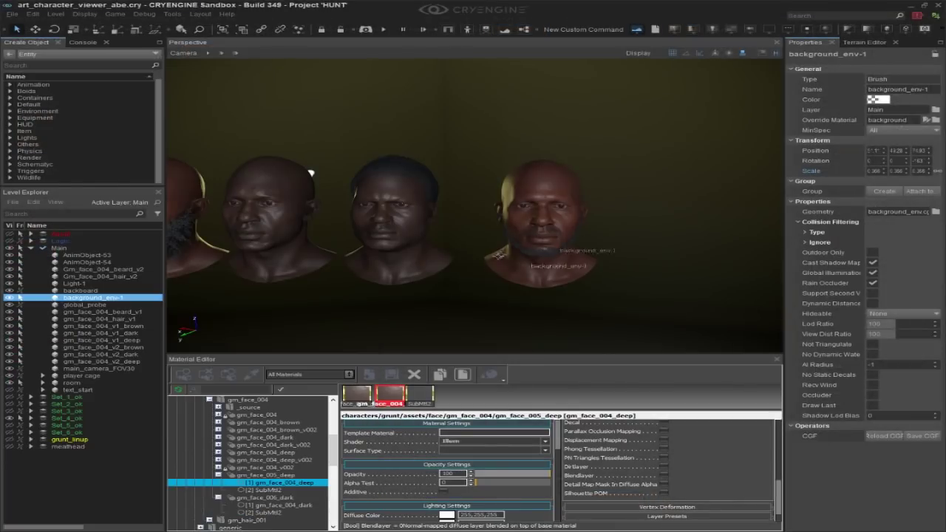
pyautogui.press('F11')
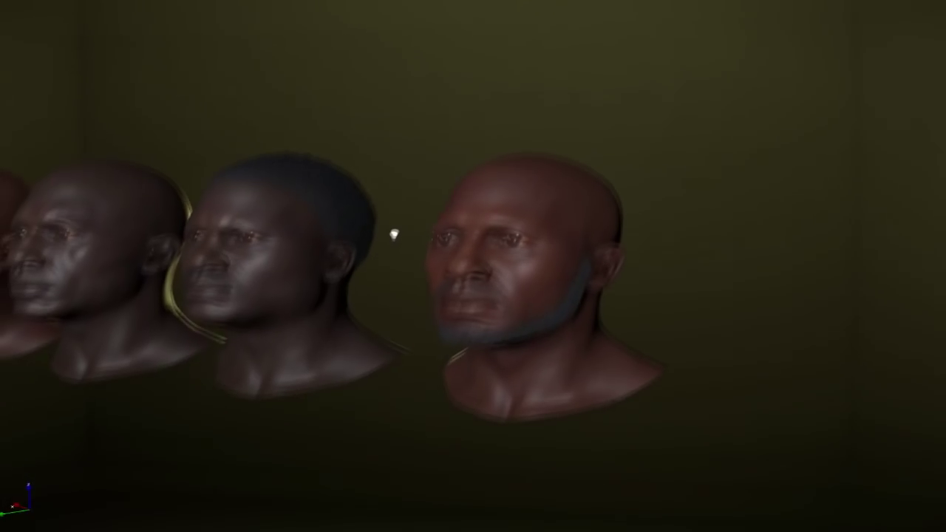
# Leave the full-screen viewport and look through the camera's field-of-view options
pyautogui.press('F11')
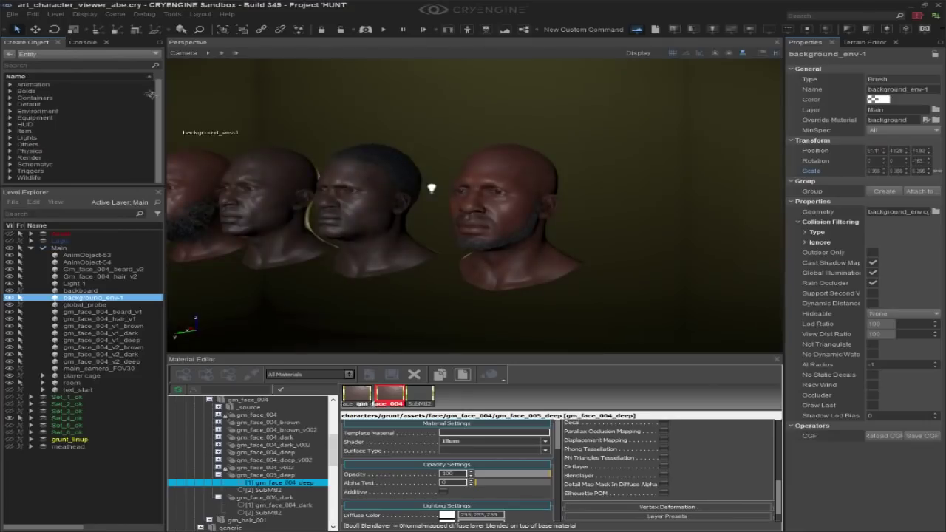
pyautogui.click(194, 57)
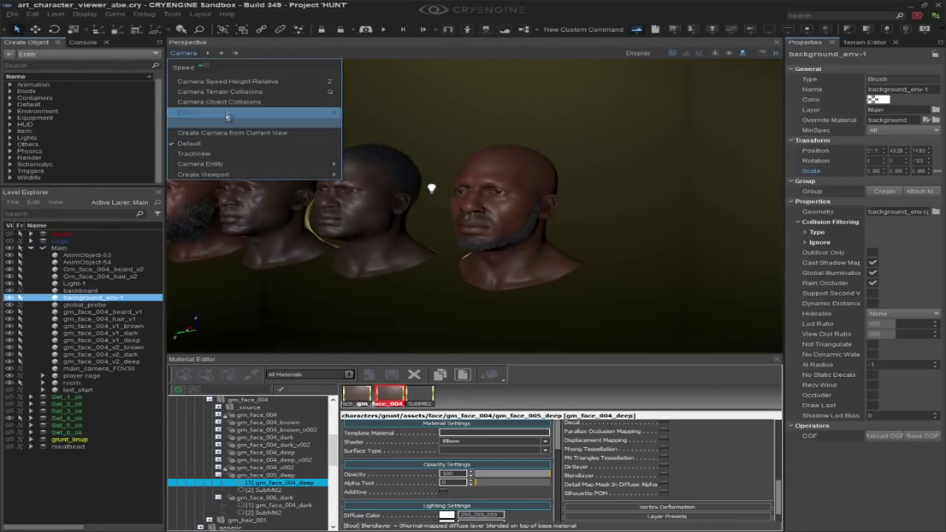
pyautogui.moveTo(225, 116)
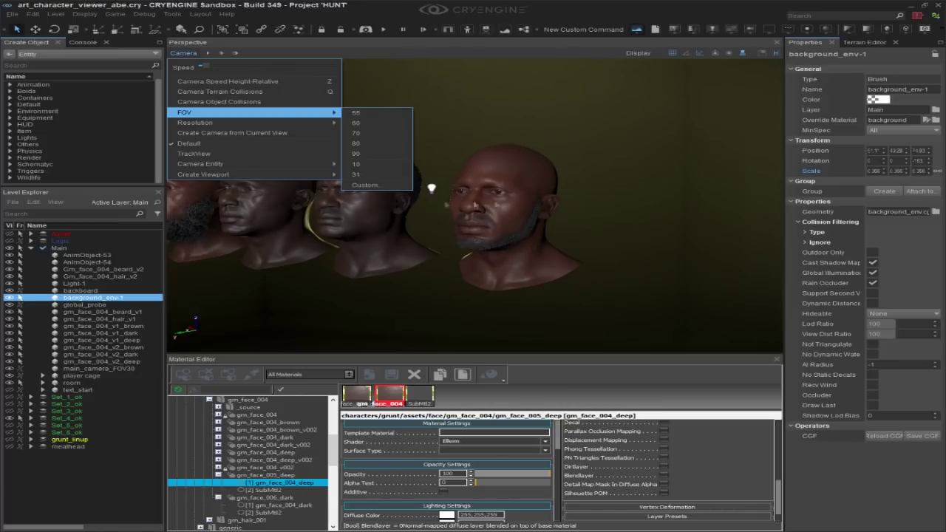
pyautogui.click(689, 160)
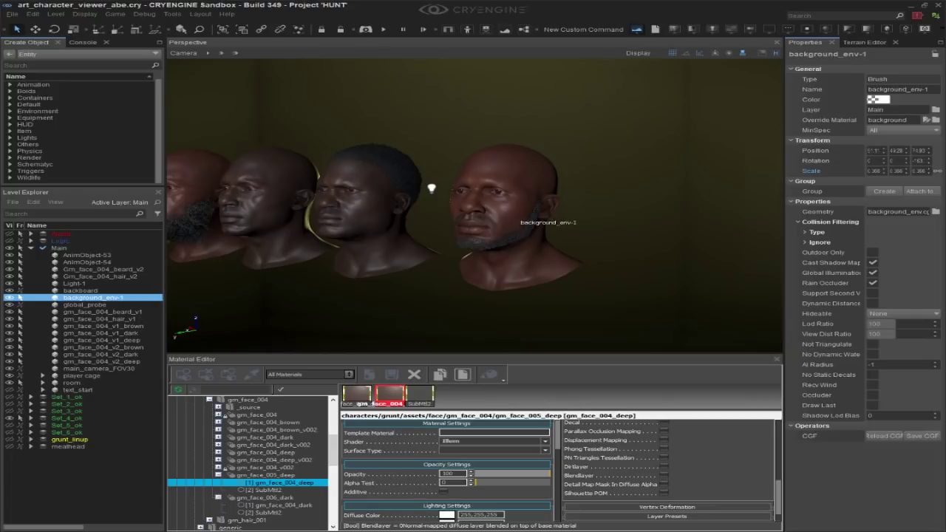
# Move the camera in on the bald, short-bearded head and the neighbouring short-haired head and examine both up close
pyautogui.moveTo(517, 225); pyautogui.dragTo(487, 229, button='right')
pyautogui.press('d')
pyautogui.press('w')
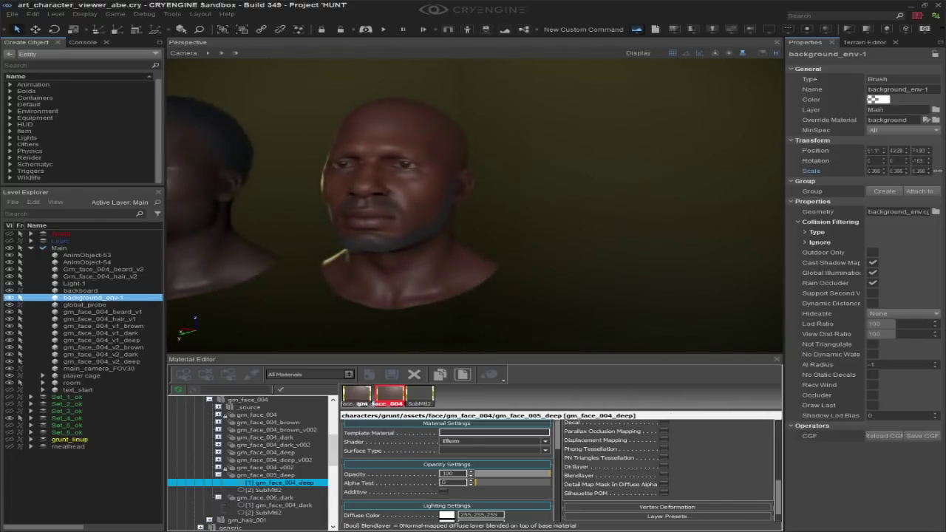
pyautogui.press('s')
pyautogui.press('d')
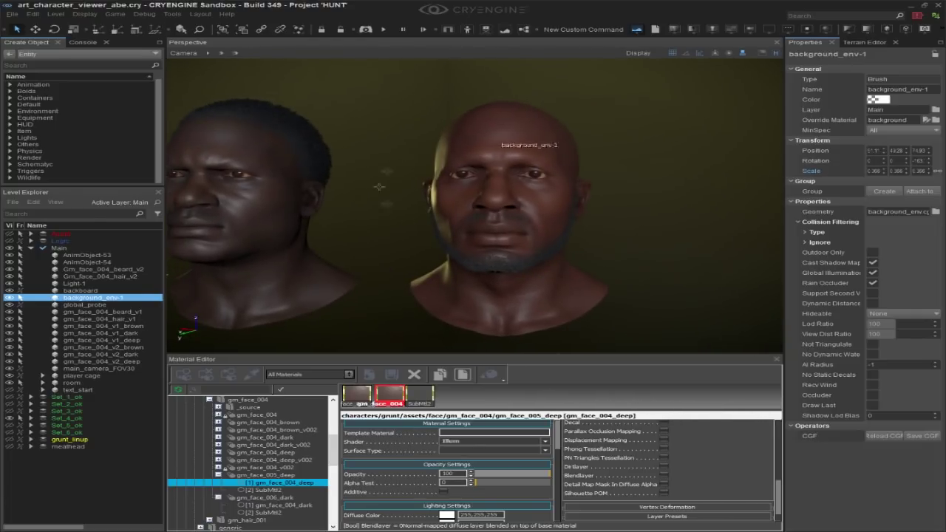
pyautogui.moveTo(609, 205); pyautogui.dragTo(565, 206, button='right')
pyautogui.press('d')
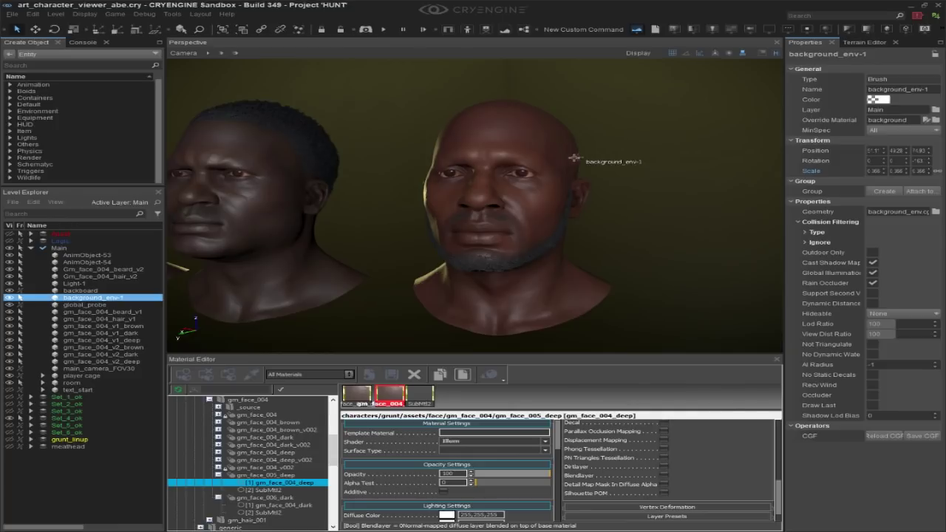
pyautogui.moveTo(567, 176); pyautogui.dragTo(797, 190, button='middle')
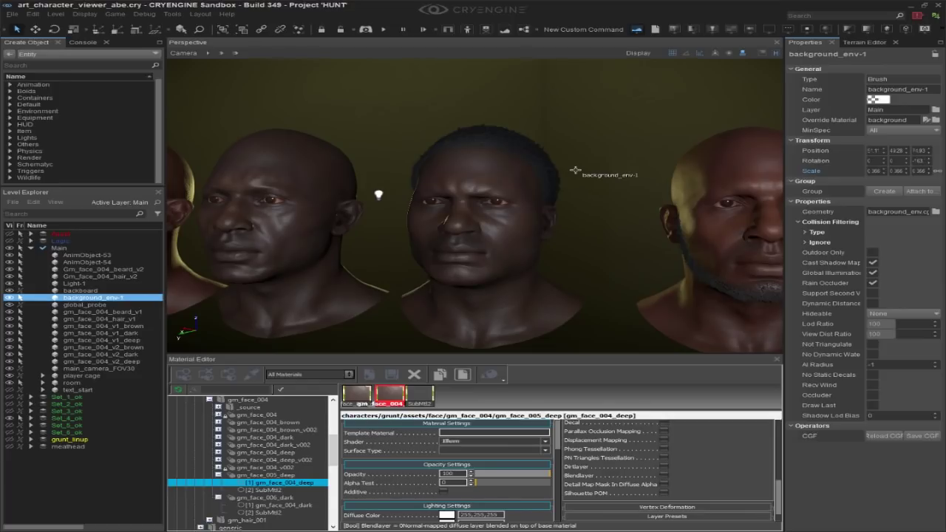
# Set the camera's field of view to 55 and examine the short-bearded head up close in the full-screen viewport
pyautogui.click(183, 54)
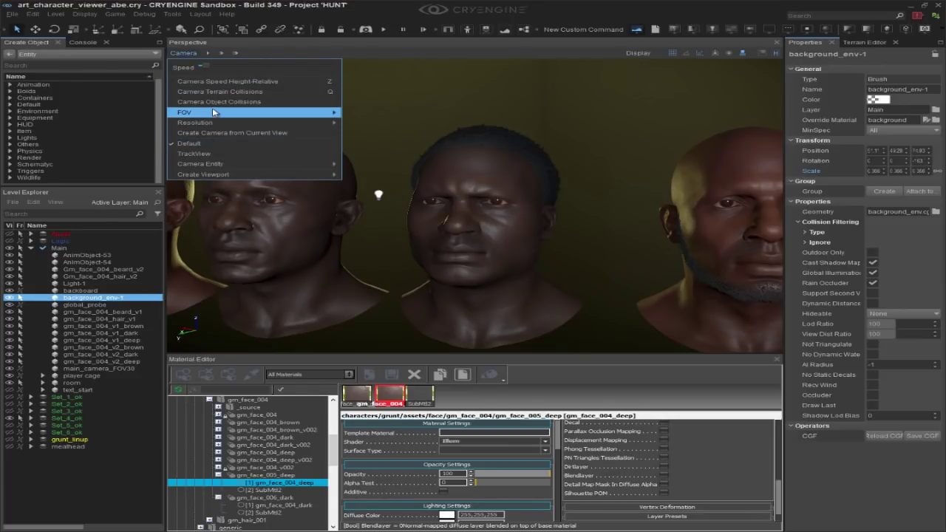
pyautogui.moveTo(306, 114)
pyautogui.click(358, 113)
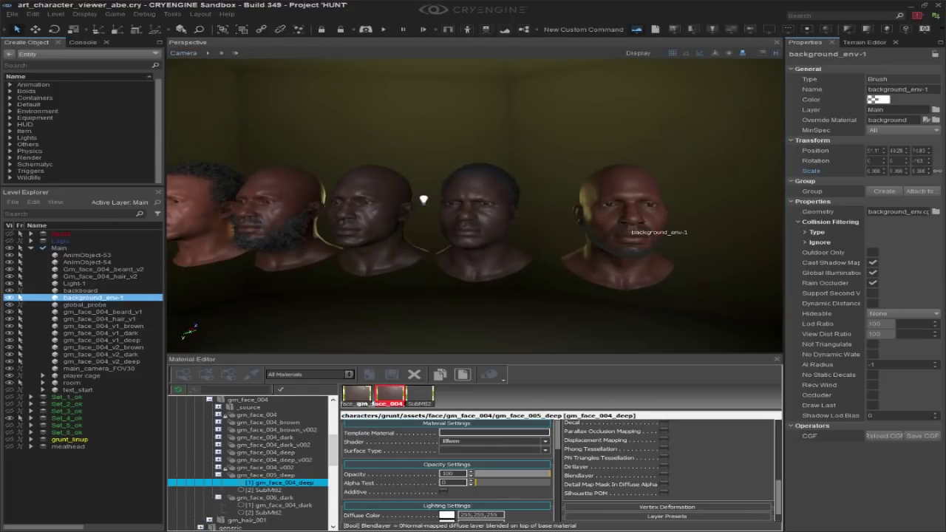
pyautogui.scroll(3, 628, 229)
pyautogui.scroll(5, 328, 175)
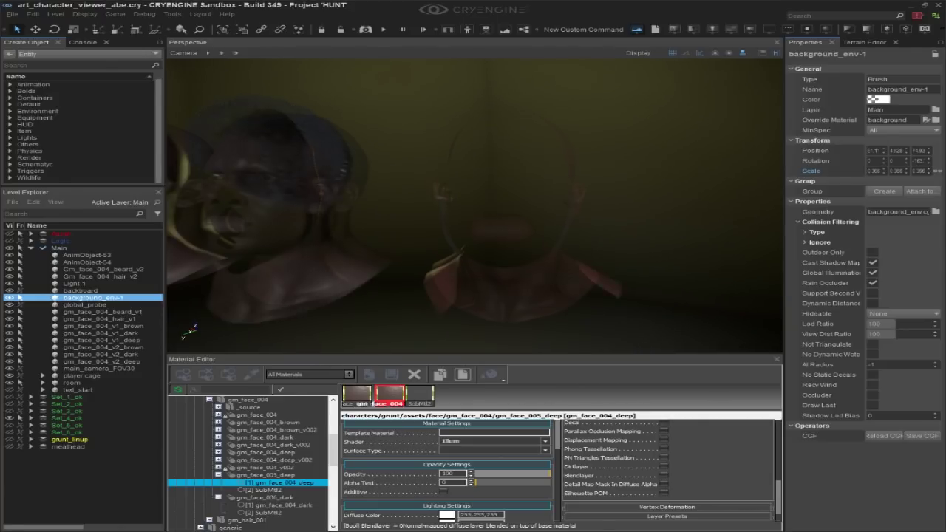
pyautogui.scroll(-3, 669, 323)
pyautogui.press('F11')
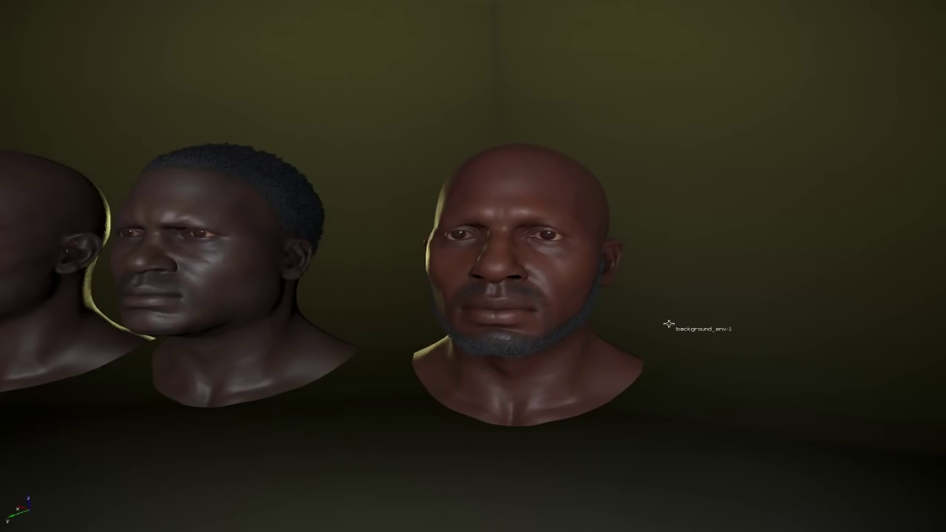
pyautogui.scroll(5, 669, 279)
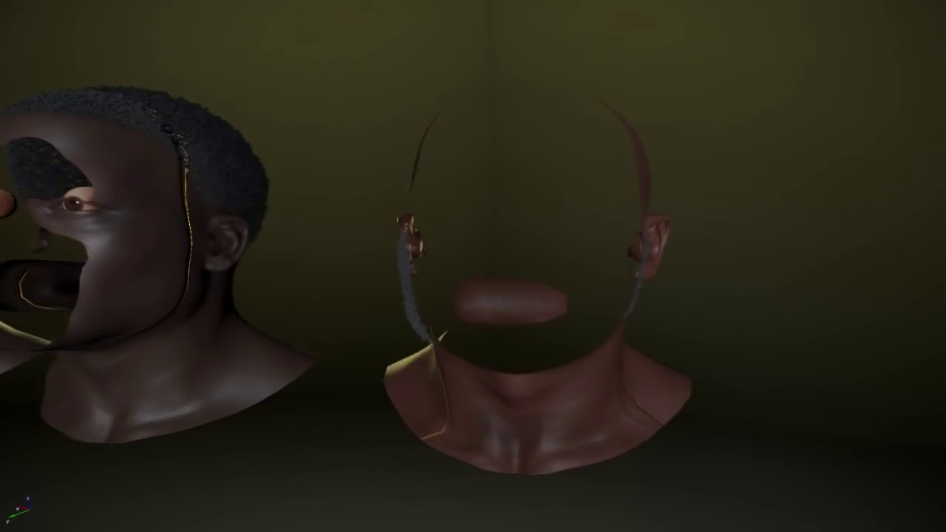
pyautogui.scroll(-3, 473, 266)
pyautogui.moveTo(641, 278); pyautogui.dragTo(715, 297, button='middle')
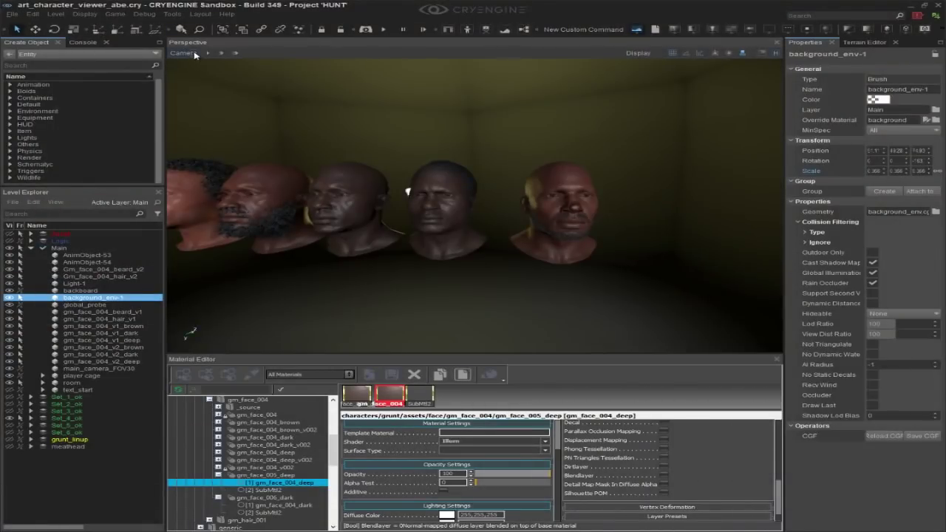
# Set the camera's field of view to 31 and view the head lineup from the front and at an angle
pyautogui.click(194, 55)
pyautogui.moveTo(263, 116)
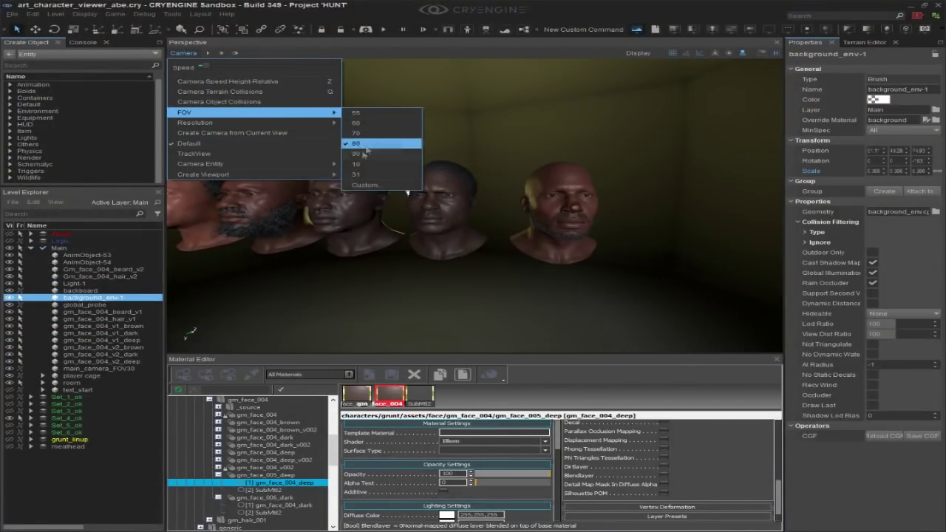
pyautogui.click(358, 174)
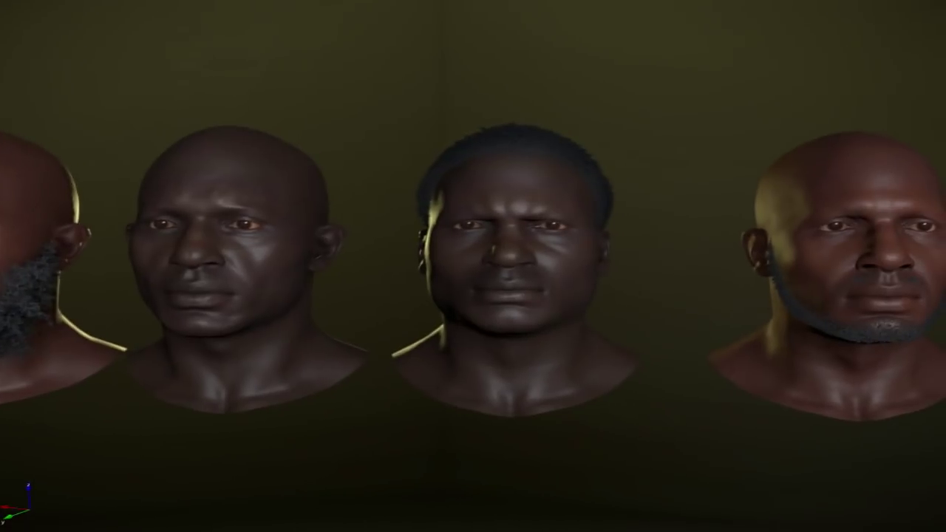
pyautogui.moveTo(702, 303); pyautogui.dragTo(591, 314, button='right')
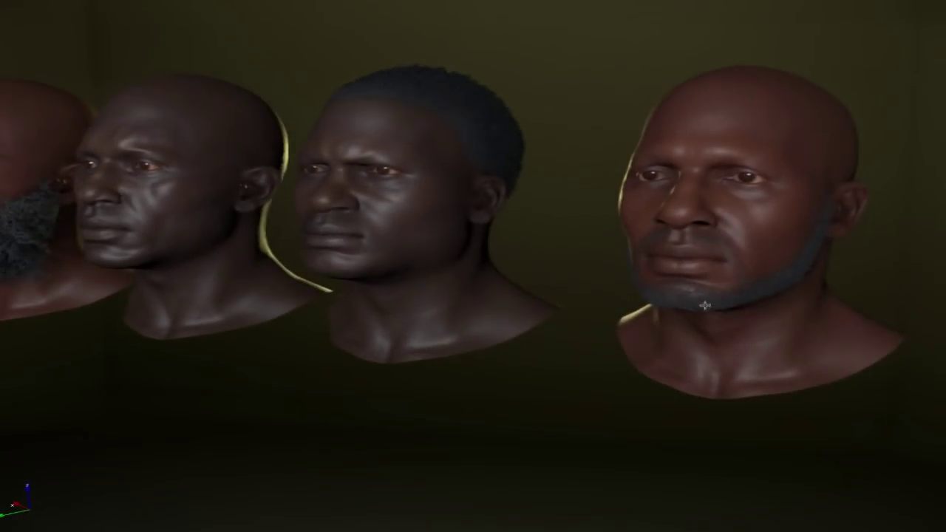
pyautogui.moveTo(685, 306); pyautogui.dragTo(694, 277, button='right')
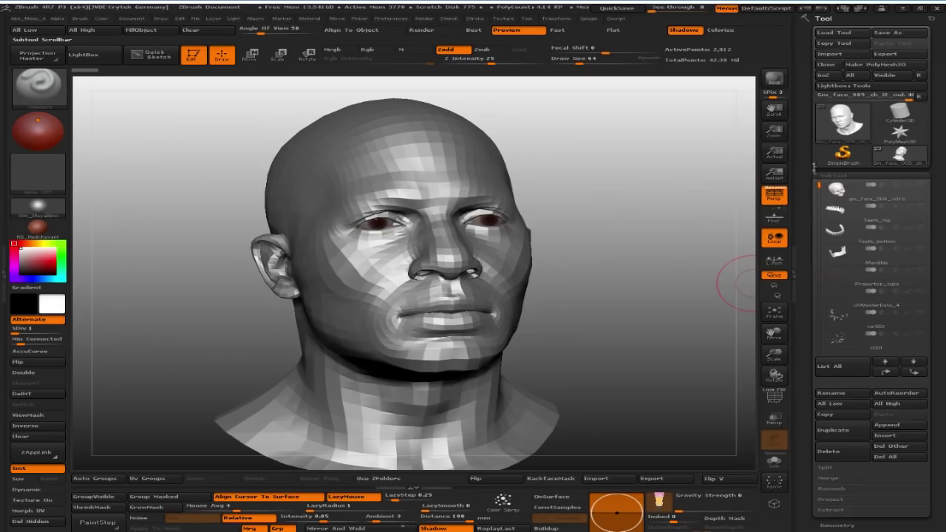
# Switch to ZBrush, select the skull subtool gm_face_004_v016 and show the teeth and mandible with it
pyautogui.click(834, 189)
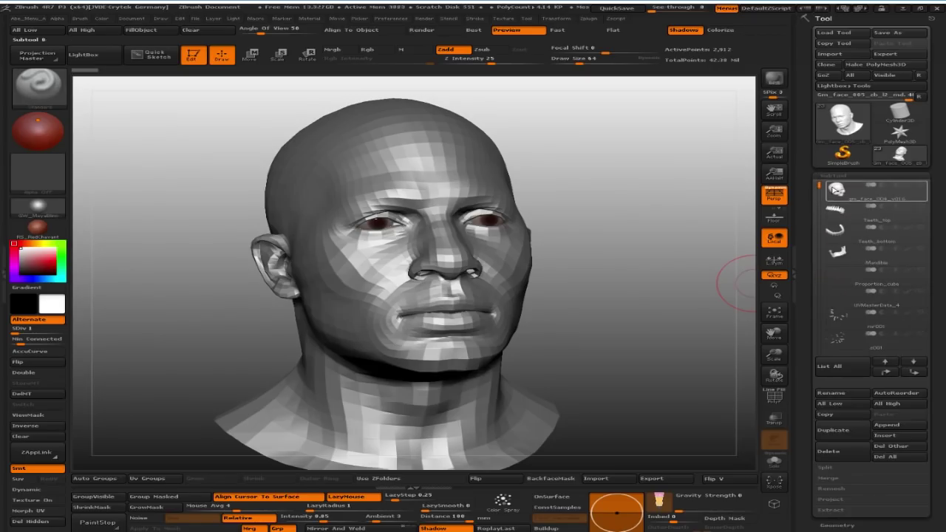
pyautogui.click(906, 216)
pyautogui.click(921, 209)
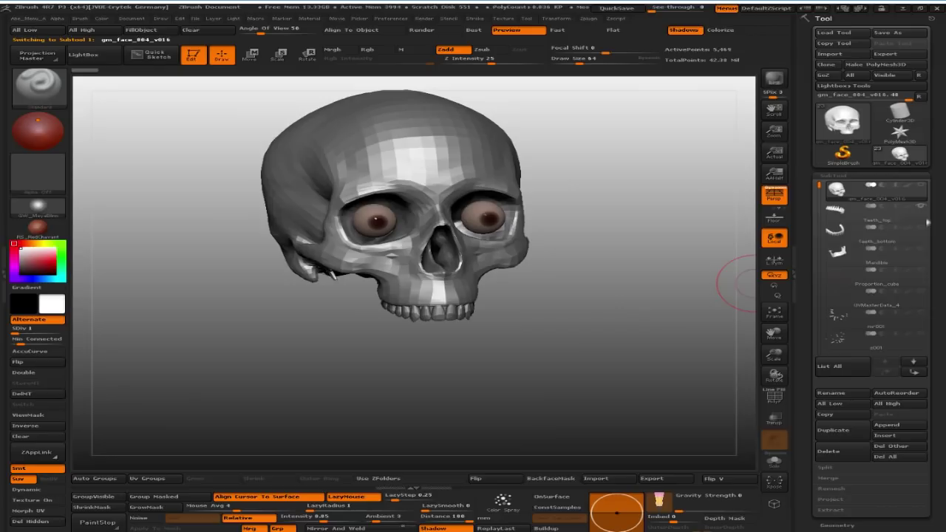
pyautogui.click(922, 230)
pyautogui.click(922, 251)
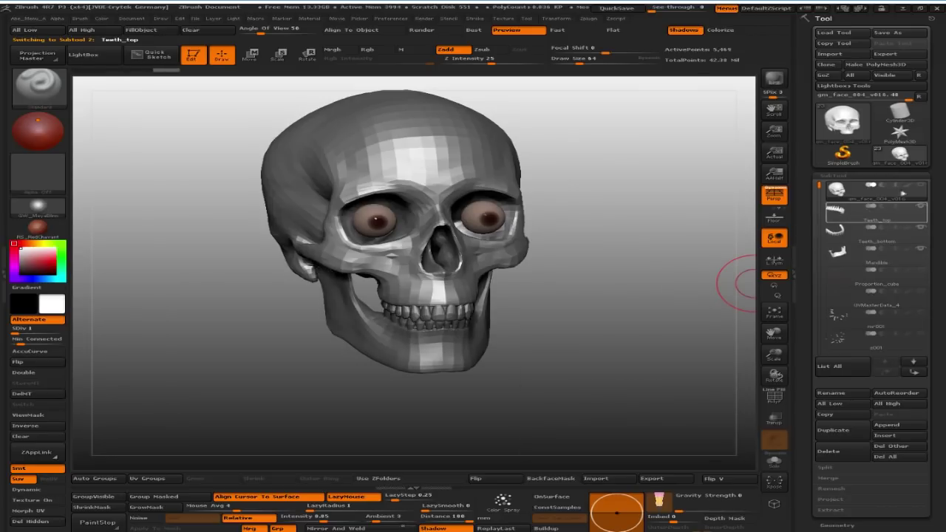
pyautogui.click(922, 186)
pyautogui.click(922, 186)
pyautogui.click(834, 191)
pyautogui.moveTo(547, 285); pyautogui.dragTo(724, 269)
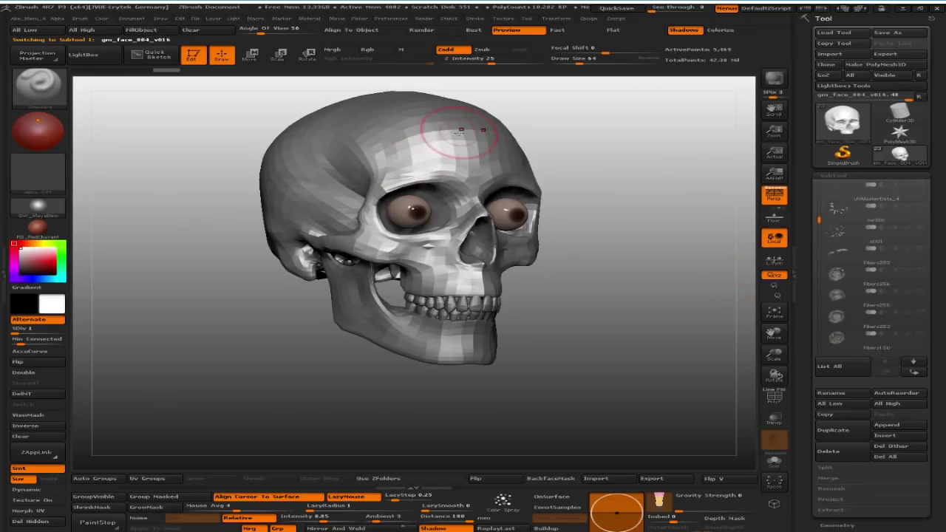
# Raise the skull and mandible to higher subdivision levels, with the mandible at level 4
pyautogui.moveTo(645, 149); pyautogui.dragTo(656, 147)
pyautogui.press('d')
pyautogui.press('d')
pyautogui.press('d')
pyautogui.press('d')
# Examine the detailed skull close up at the eye socket and in front, profile and three-quarter views
pyautogui.moveTo(644, 269); pyautogui.dragTo(608, 272)
pyautogui.moveTo(540, 300); pyautogui.dragTo(614, 333)
pyautogui.moveTo(683, 235); pyautogui.dragTo(184, 252)
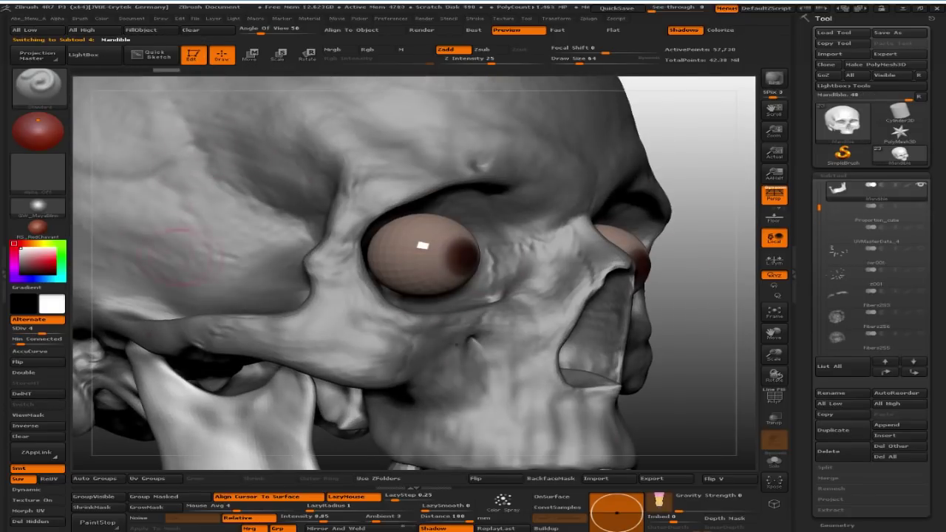
pyautogui.moveTo(681, 336); pyautogui.dragTo(192, 229)
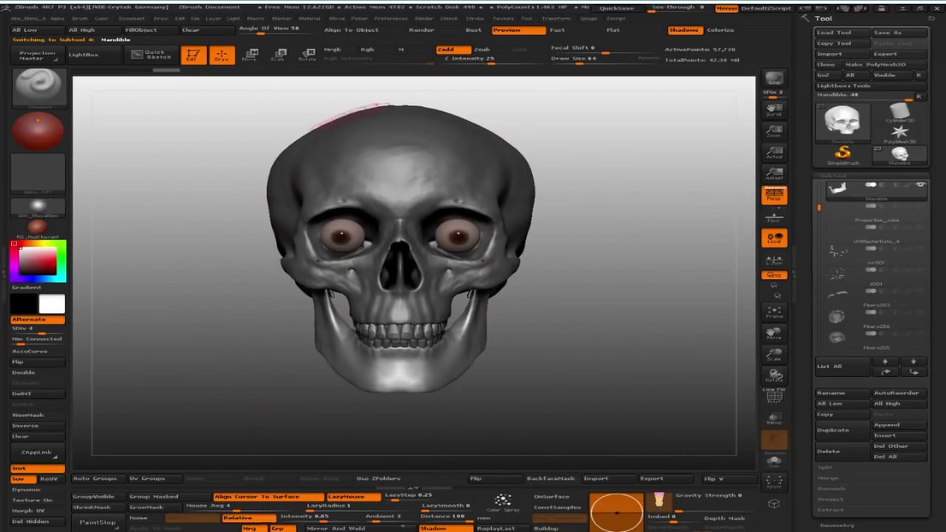
pyautogui.keyDown('shift'); pyautogui.moveTo(641, 316); pyautogui.dragTo(795, 331); pyautogui.keyUp('shift')
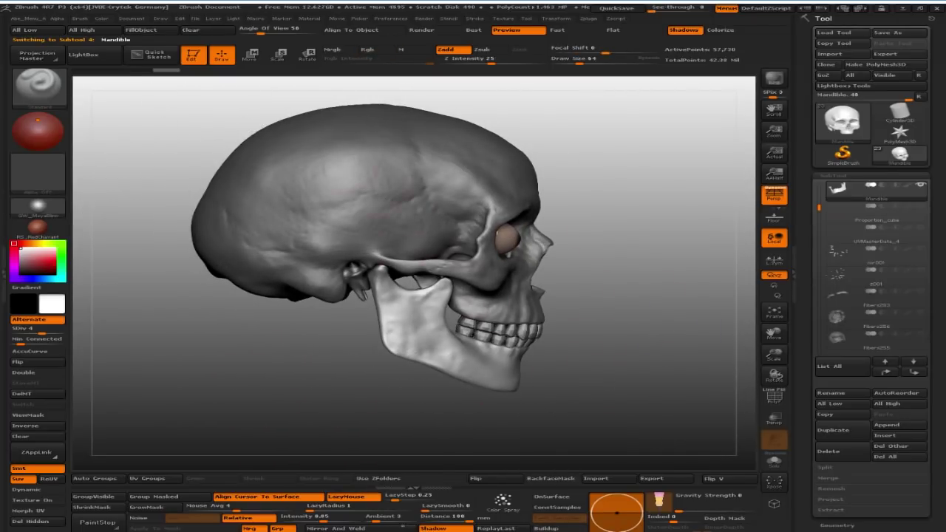
pyautogui.moveTo(621, 324); pyautogui.dragTo(432, 277)
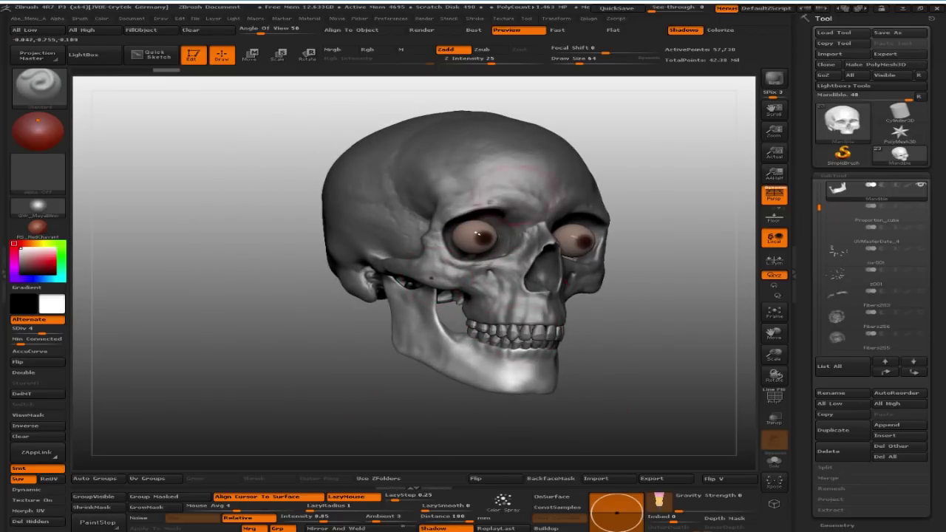
pyautogui.keyDown('shift'); pyautogui.moveTo(650, 343); pyautogui.dragTo(680, 334); pyautogui.keyUp('shift')
pyautogui.moveTo(603, 336); pyautogui.dragTo(488, 244)
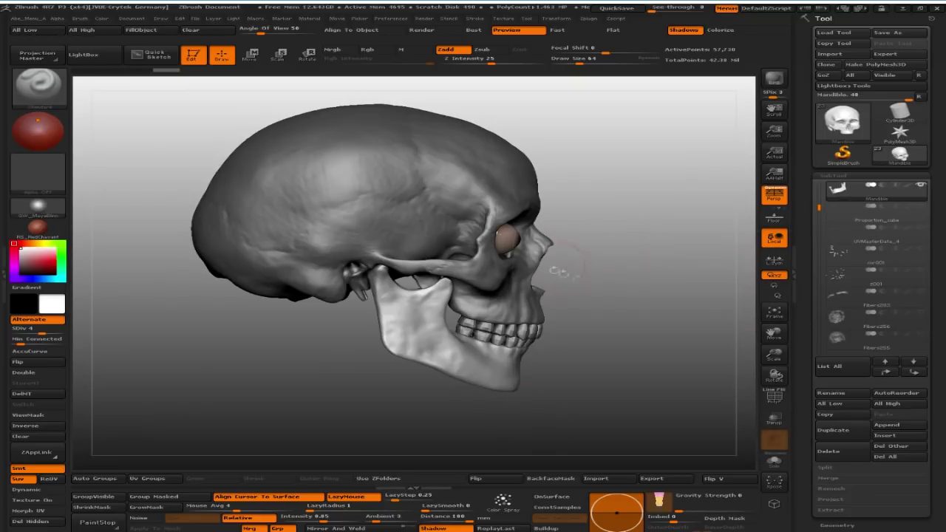
pyautogui.moveTo(600, 274); pyautogui.dragTo(517, 281)
# Show the proportion cube around the skull and check it in profile and three-quarter views
pyautogui.moveTo(575, 319); pyautogui.dragTo(653, 187)
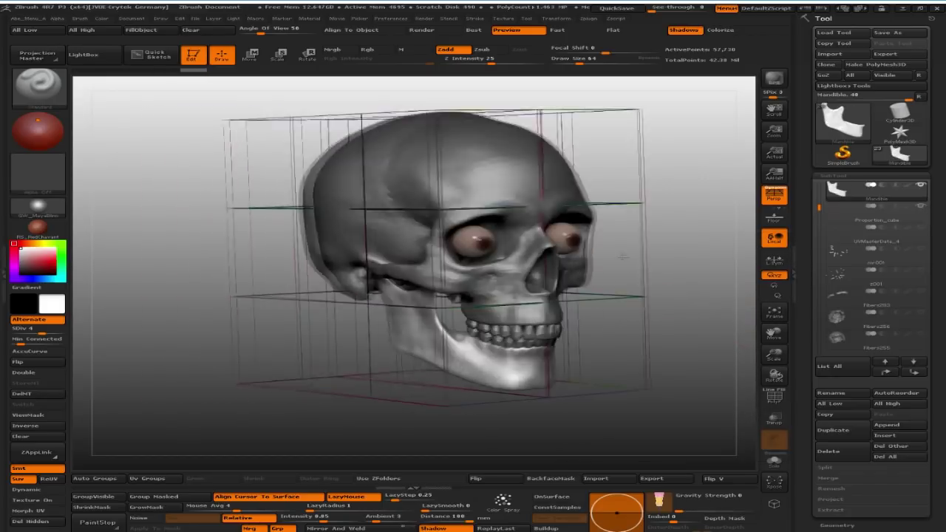
pyautogui.moveTo(622, 257); pyautogui.dragTo(503, 110)
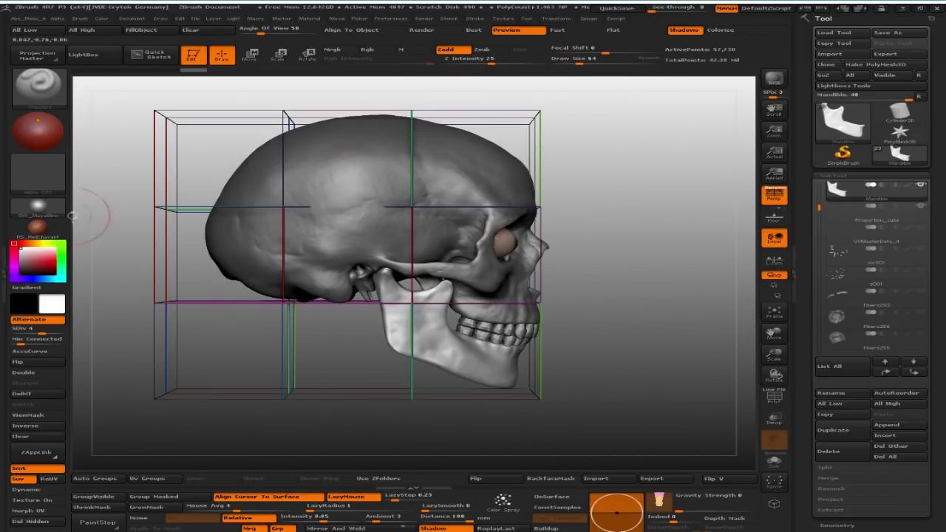
pyautogui.moveTo(633, 284); pyautogui.dragTo(755, 351)
pyautogui.keyDown('alt'); pyautogui.click(703, 330); pyautogui.keyUp('alt')
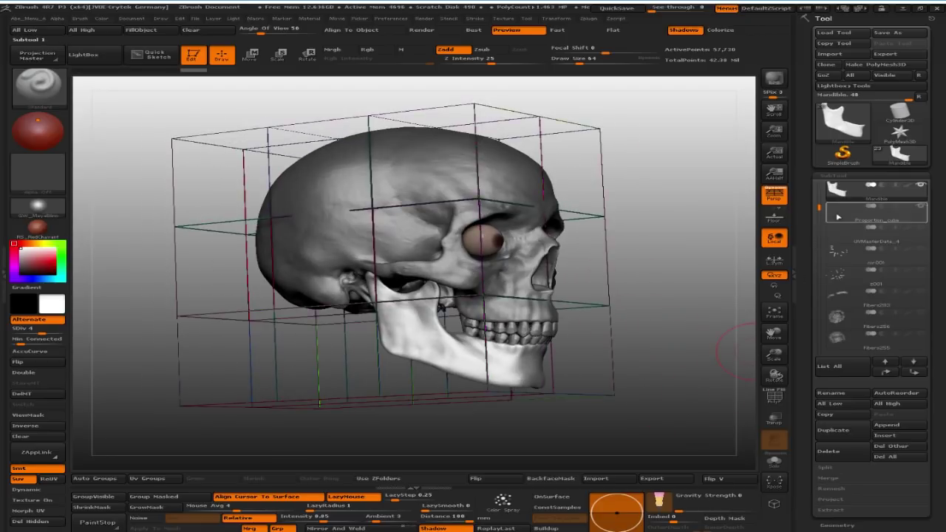
# Select the mr001 marker subtool, show both sets of marker pins on the skull and examine them from the side and front
pyautogui.moveTo(922, 190)
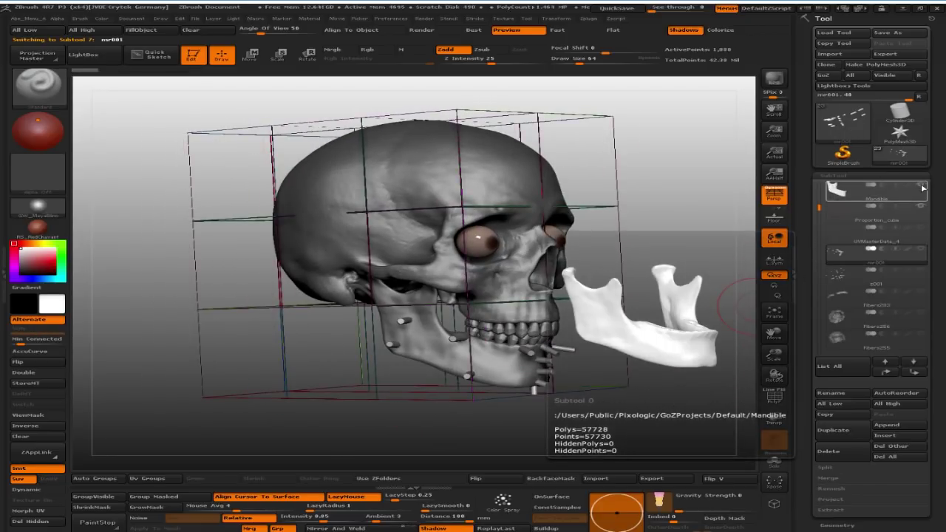
pyautogui.moveTo(710, 310); pyautogui.dragTo(650, 443)
pyautogui.click(920, 271)
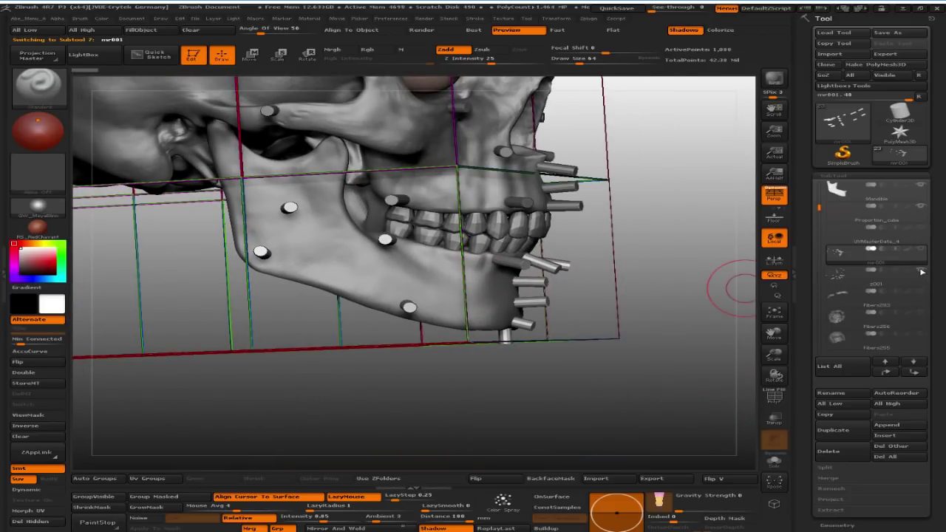
pyautogui.moveTo(667, 383); pyautogui.dragTo(742, 221)
pyautogui.press('f')
pyautogui.moveTo(710, 332)
pyautogui.mouseDown()
pyautogui.moveTo(666, 342)
pyautogui.moveTo(566, 245)
pyautogui.moveTo(534, 302)
pyautogui.moveTo(552, 259)
pyautogui.moveTo(384, 365)
pyautogui.moveTo(596, 344)
pyautogui.moveTo(591, 326)
pyautogui.mouseUp()
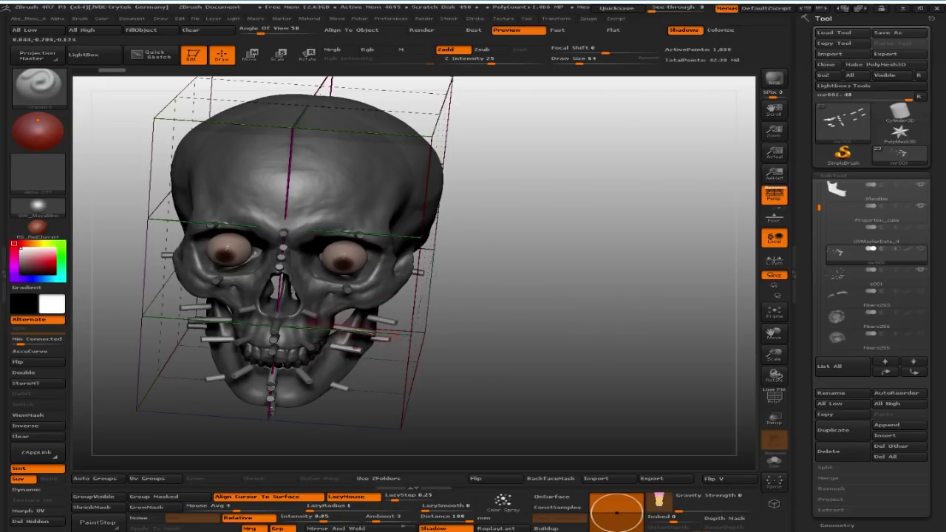
pyautogui.moveTo(537, 365); pyautogui.dragTo(517, 309)
pyautogui.moveTo(527, 355); pyautogui.dragTo(479, 328)
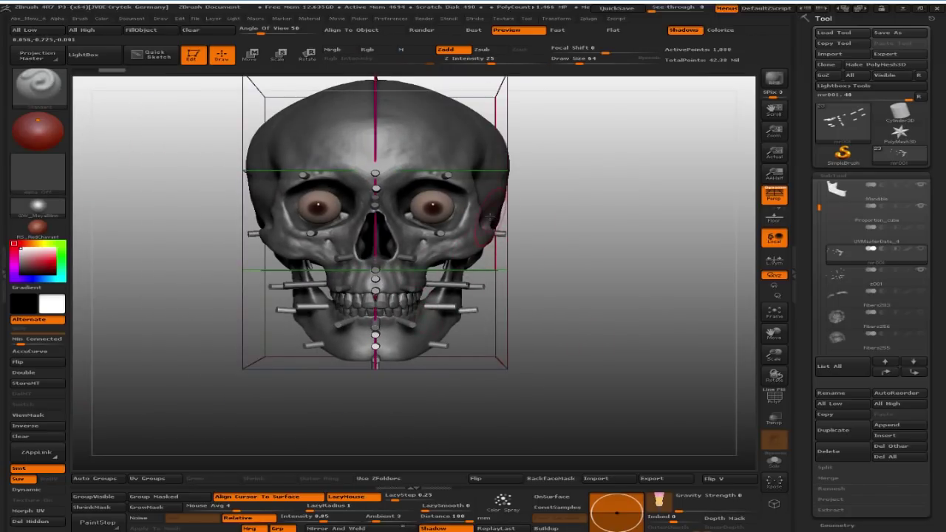
pyautogui.moveTo(583, 233)
pyautogui.mouseDown()
pyautogui.moveTo(667, 226)
pyautogui.moveTo(662, 235)
pyautogui.mouseUp()
pyautogui.keyDown('shift'); pyautogui.moveTo(714, 222); pyautogui.dragTo(675, 235); pyautogui.keyUp('shift')
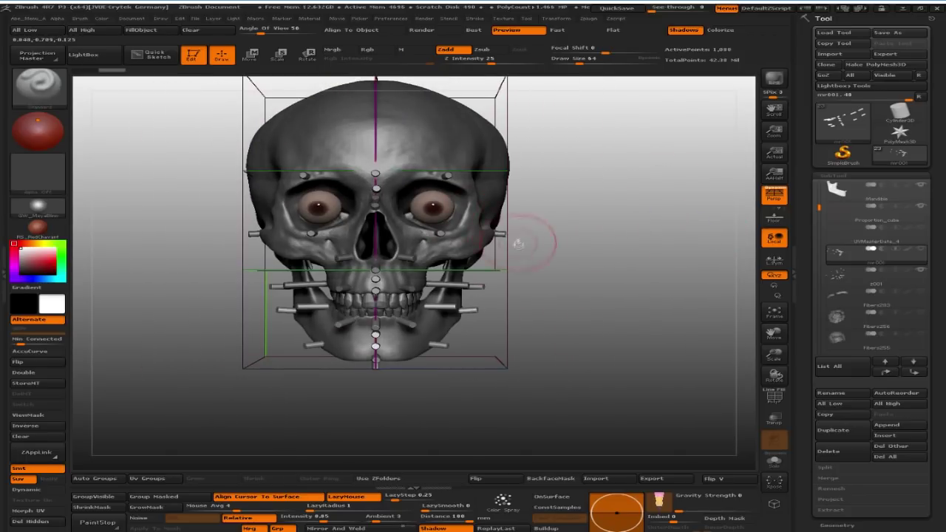
# Examine the marker pins on the skull inside the proportion cube in three-quarter, profile and front views
pyautogui.moveTo(569, 275); pyautogui.dragTo(562, 299)
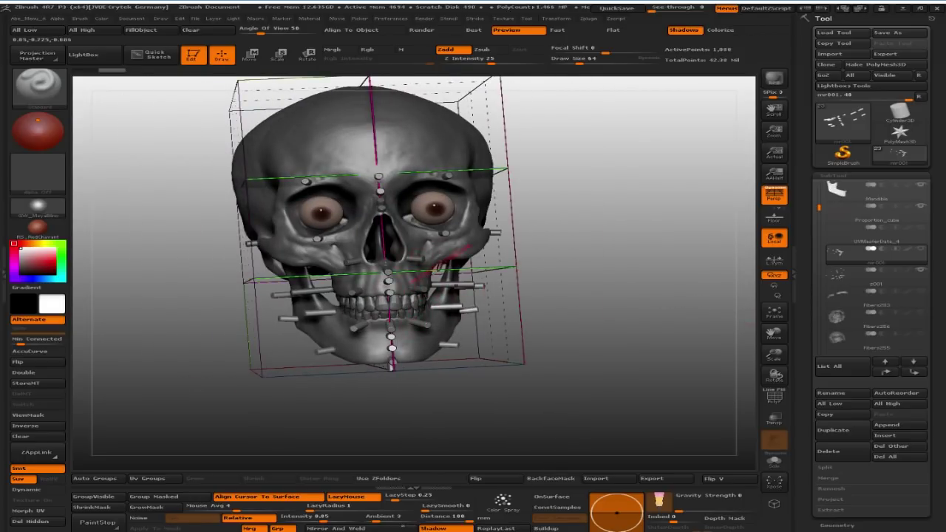
pyautogui.moveTo(617, 302); pyautogui.dragTo(665, 295)
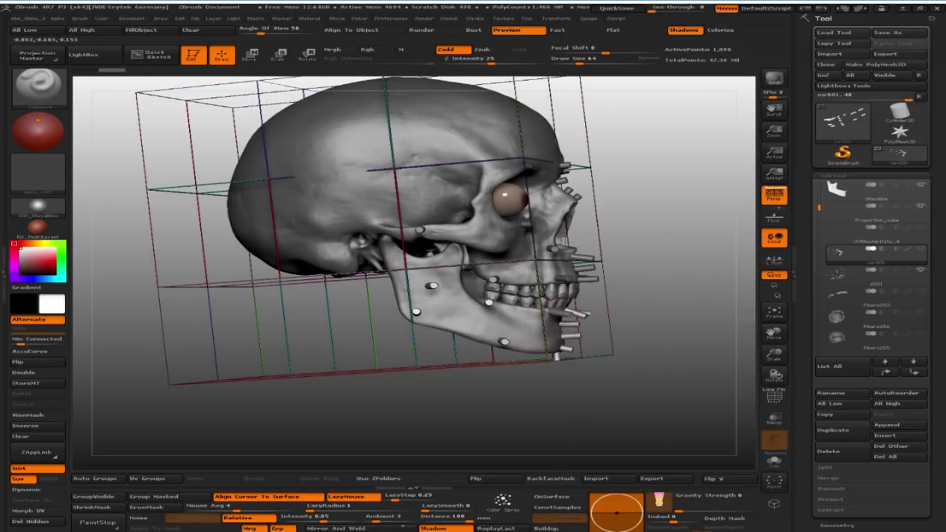
pyautogui.moveTo(675, 336); pyautogui.dragTo(686, 337)
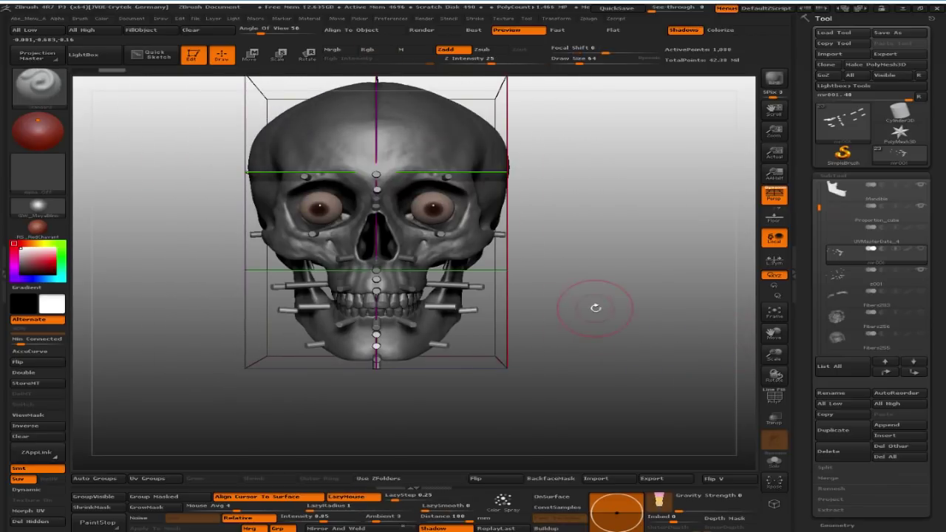
pyautogui.moveTo(596, 308); pyautogui.dragTo(634, 328)
pyautogui.moveTo(687, 309); pyautogui.dragTo(717, 281)
pyautogui.moveTo(636, 362); pyautogui.dragTo(512, 372)
# Select the Mandible subtool and check the skull, jaw and proportion cube from the side
pyautogui.moveTo(623, 302); pyautogui.dragTo(718, 274)
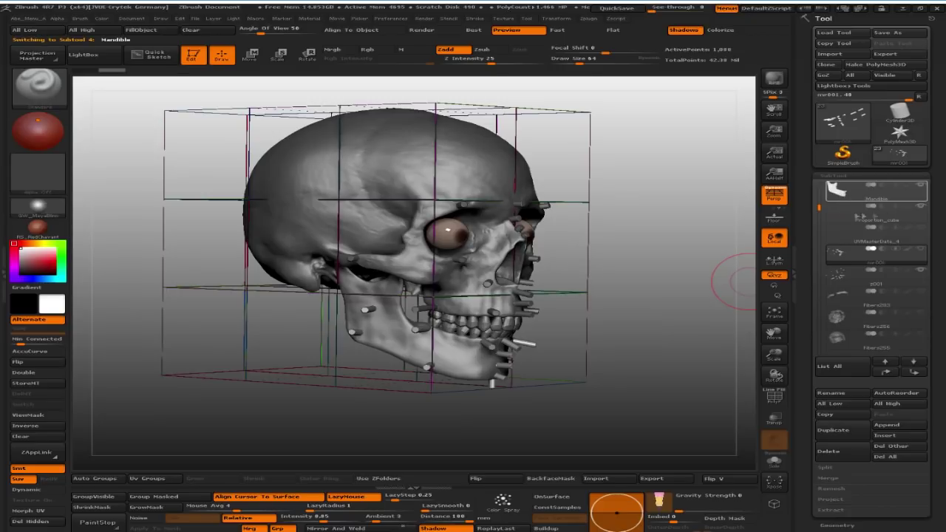
pyautogui.moveTo(675, 234); pyautogui.dragTo(709, 229)
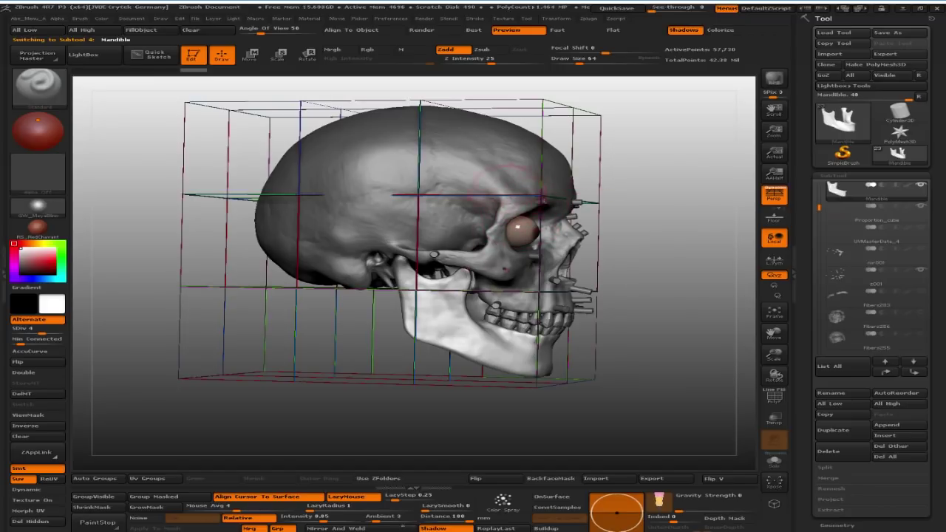
pyautogui.moveTo(613, 209)
pyautogui.mouseDown()
pyautogui.moveTo(595, 212)
pyautogui.moveTo(614, 209)
pyautogui.mouseUp()
pyautogui.moveTo(688, 229); pyautogui.dragTo(660, 207)
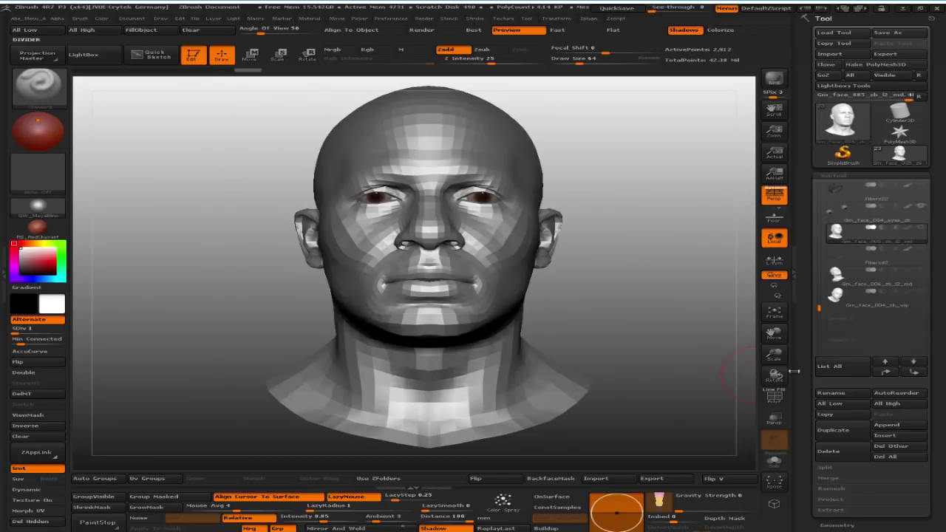
# Show the polygon wireframe on the Gm_face_005_zb_l2_md head, check it in three-quarter view and hide it again
pyautogui.hotkey('shift', 'f')
pyautogui.moveTo(665, 296); pyautogui.dragTo(689, 294)
pyautogui.moveTo(672, 190); pyautogui.dragTo(736, 214)
pyautogui.click(774, 397)
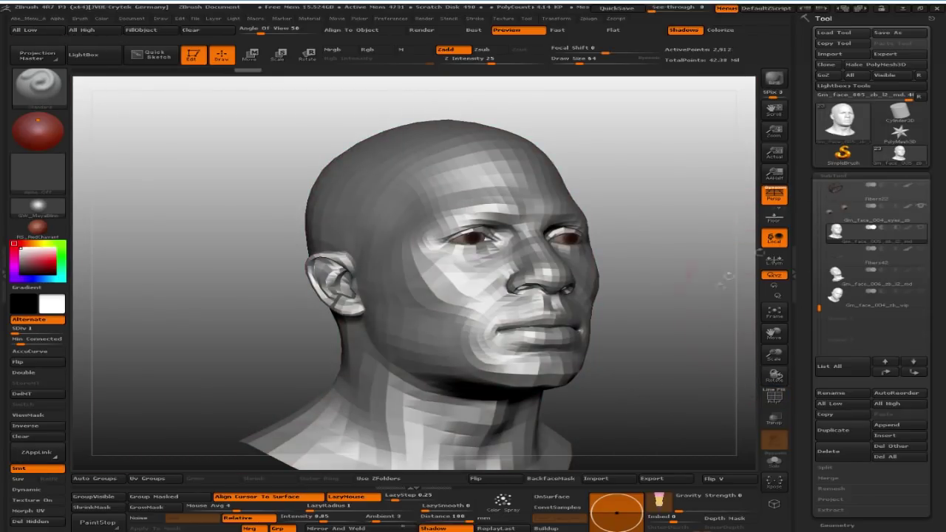
# Browse the available 3D primitives, pointing out Sphere3D and Cube3D
pyautogui.click(898, 153)
pyautogui.click(899, 154)
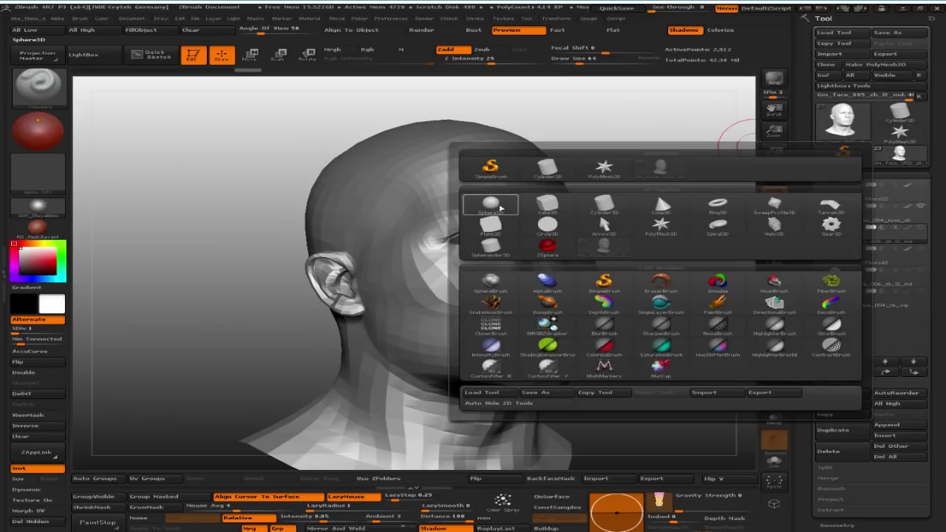
pyautogui.moveTo(549, 207)
pyautogui.moveTo(479, 207)
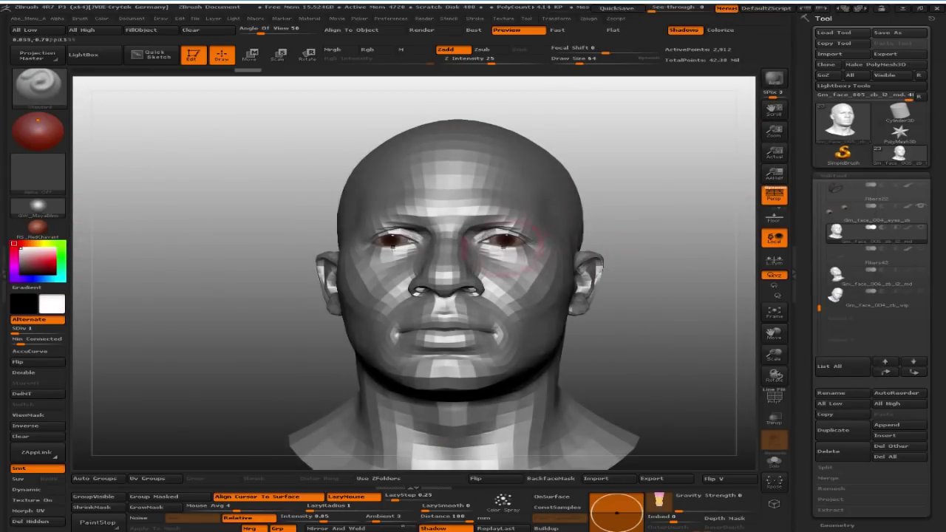
# Examine the low-resolution head close up around the eyes and nose, and in three-quarter view
pyautogui.moveTo(675, 152); pyautogui.dragTo(665, 325)
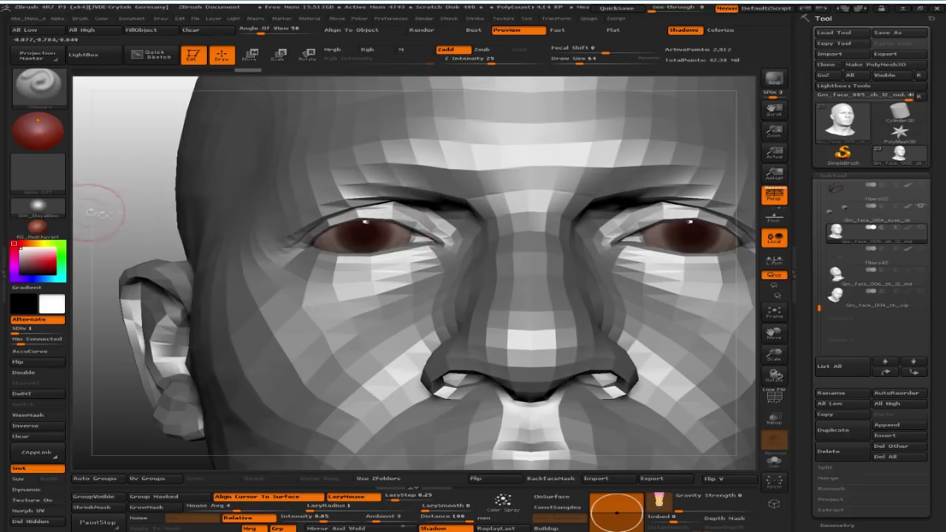
pyautogui.moveTo(96, 212); pyautogui.dragTo(433, 242)
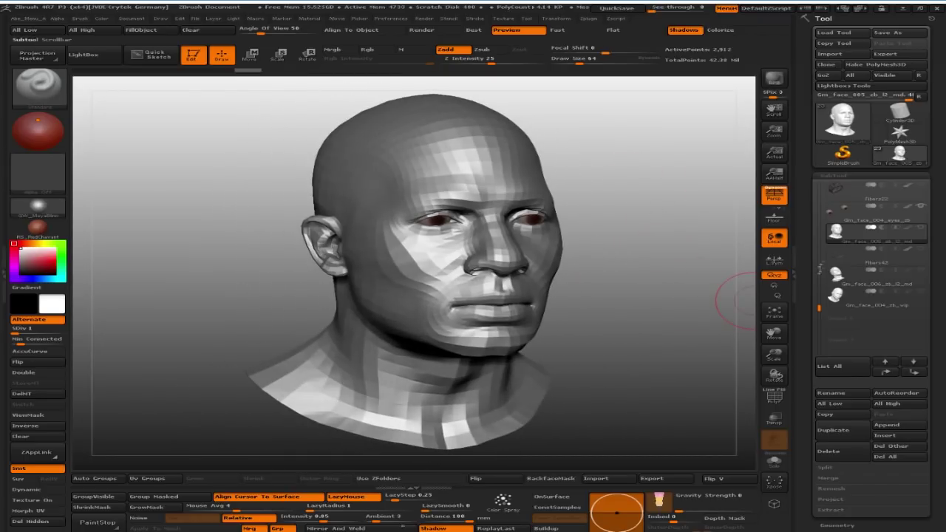
pyautogui.moveTo(739, 295); pyautogui.dragTo(647, 232)
pyautogui.moveTo(689, 280); pyautogui.dragTo(693, 350)
# Select the Gm_face_006_zb_l2_md head and lower it to subdivision level 2, checking it in three-quarter view
pyautogui.click(876, 296)
pyautogui.click(846, 280)
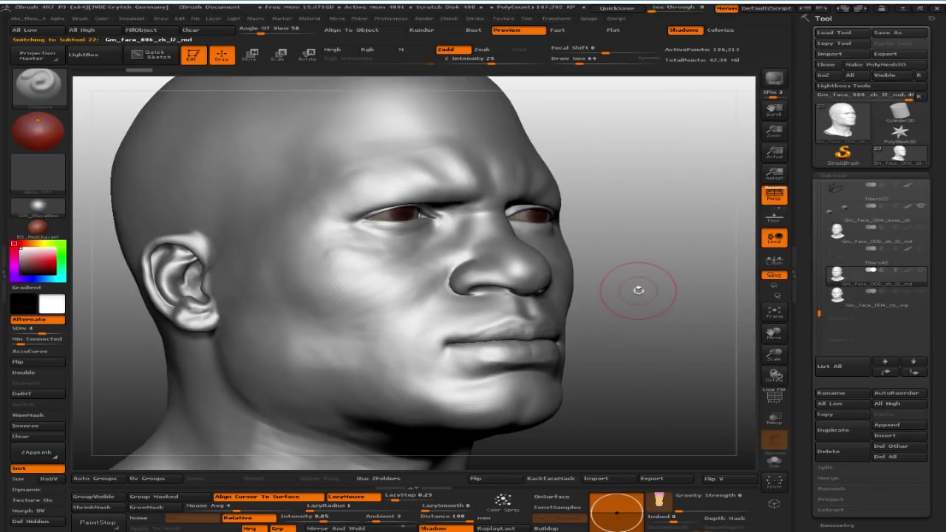
pyautogui.hotkey('shift', 'd')
pyautogui.hotkey('shift', 'd')
pyautogui.moveTo(643, 281); pyautogui.dragTo(694, 305)
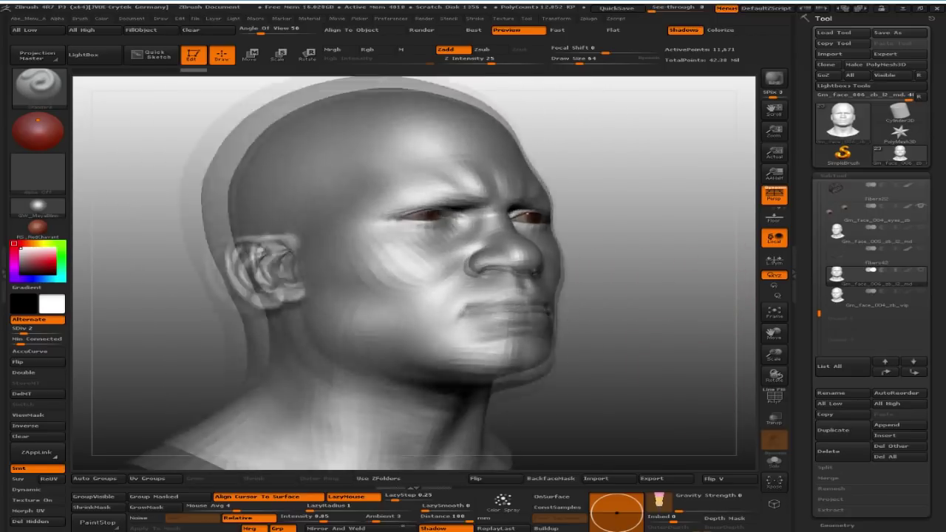
pyautogui.moveTo(684, 313); pyautogui.dragTo(554, 254)
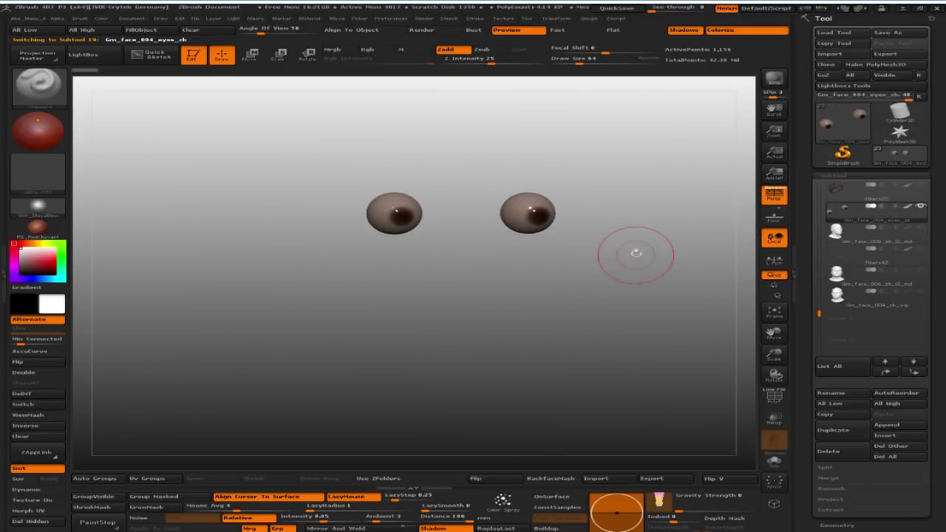
# Frame the Gm_face_004_eyes_zb eyeballs and show their polygon wireframe in front view
pyautogui.press('f')
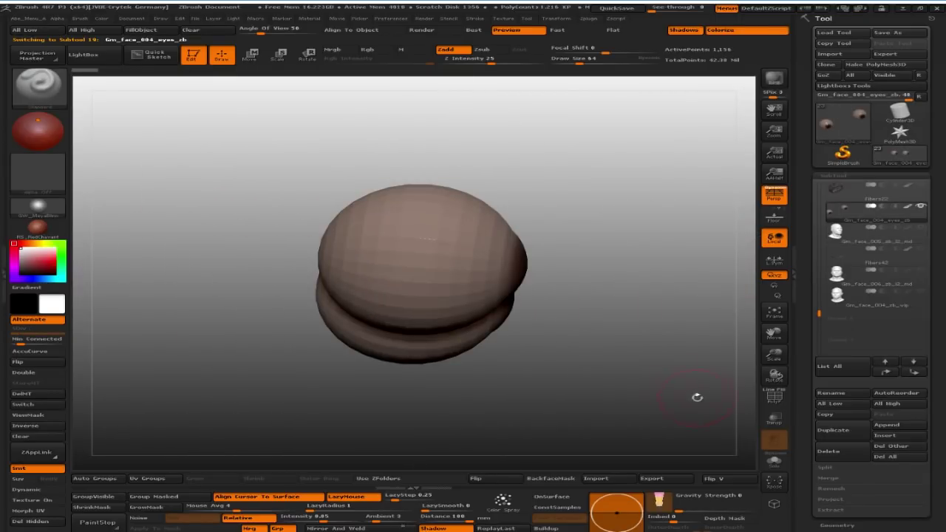
pyautogui.click(774, 397)
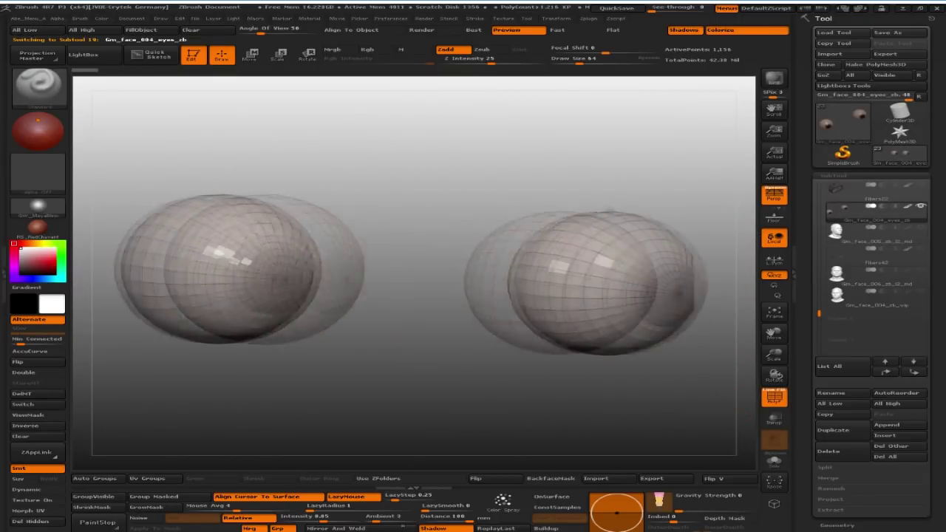
pyautogui.moveTo(347, 267); pyautogui.dragTo(667, 380)
pyautogui.click(783, 399)
pyautogui.click(783, 399)
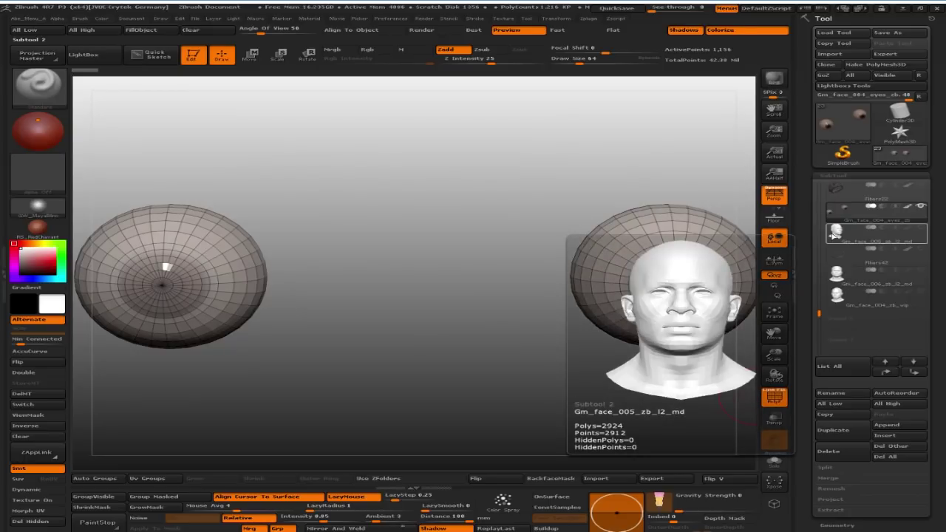
# Select the Gm_face_005_zb_l2_md head, hide the wireframe and examine it in three-quarter view and close up at the eye and nose
pyautogui.click(834, 234)
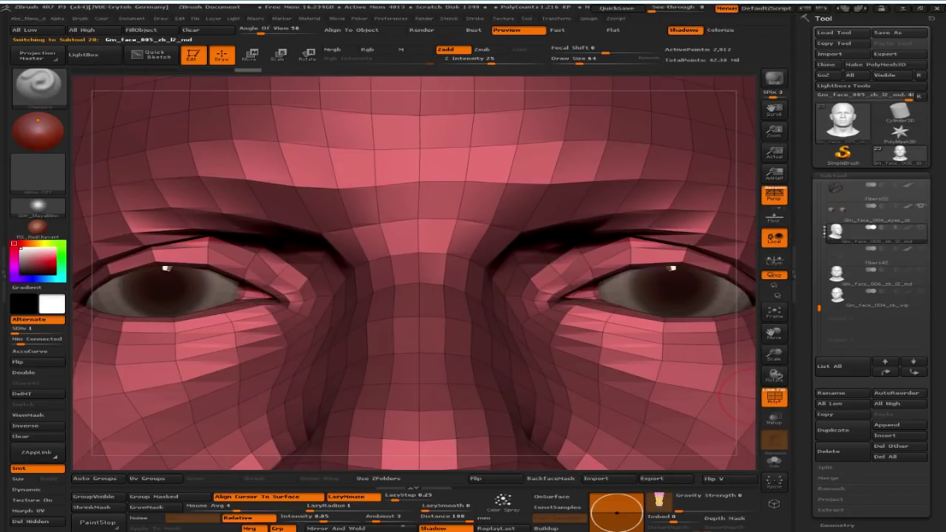
pyautogui.click(783, 399)
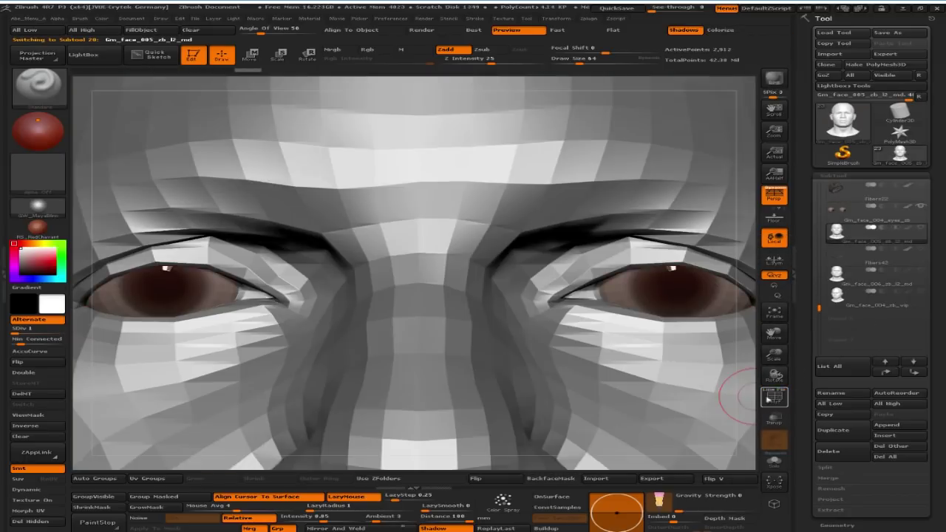
pyautogui.press('f')
pyautogui.moveTo(606, 317); pyautogui.dragTo(651, 299)
pyautogui.moveTo(535, 270); pyautogui.dragTo(608, 292)
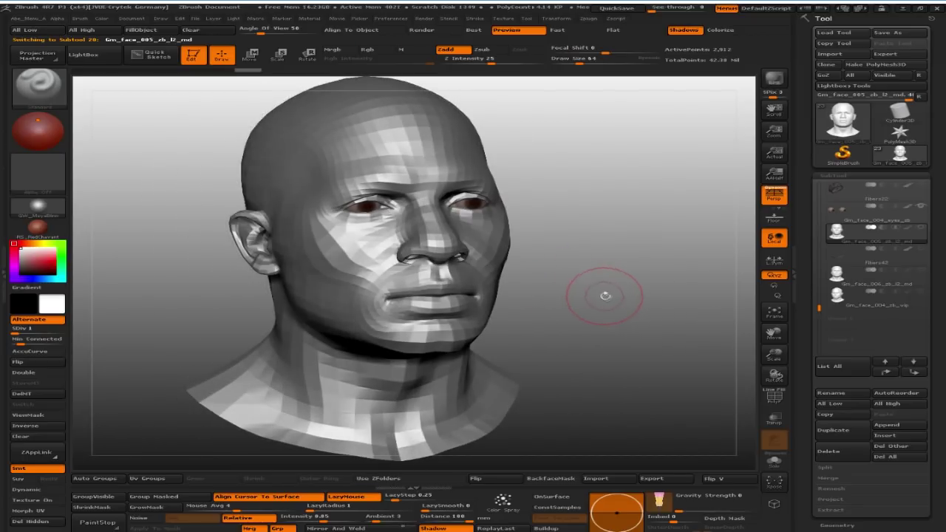
pyautogui.moveTo(532, 208)
pyautogui.mouseDown()
pyautogui.moveTo(584, 210)
pyautogui.moveTo(593, 273)
pyautogui.mouseUp()
pyautogui.moveTo(724, 229); pyautogui.dragTo(721, 190)
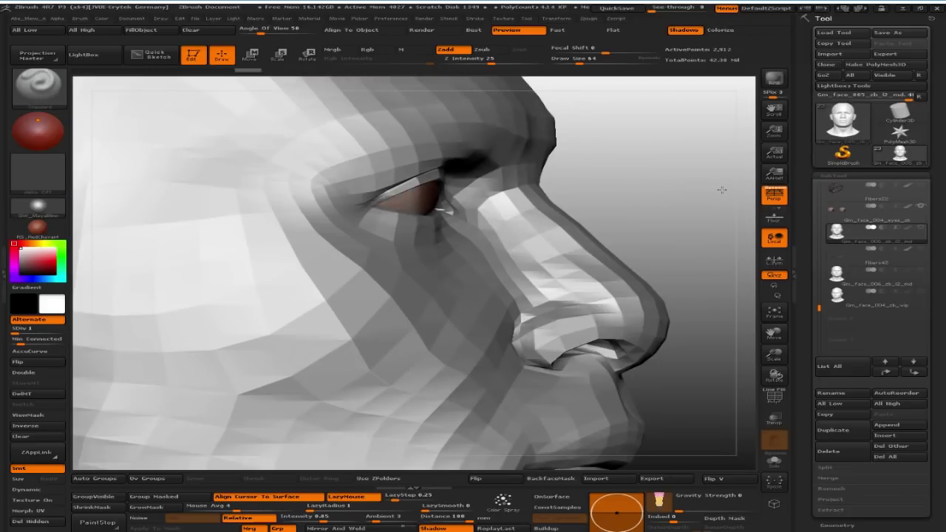
# Select the Gm_face_004_eyes_zb eyeballs and examine their shape and iris bulge from the side and front
pyautogui.keyDown('alt'); pyautogui.click(731, 309); pyautogui.keyUp('alt')
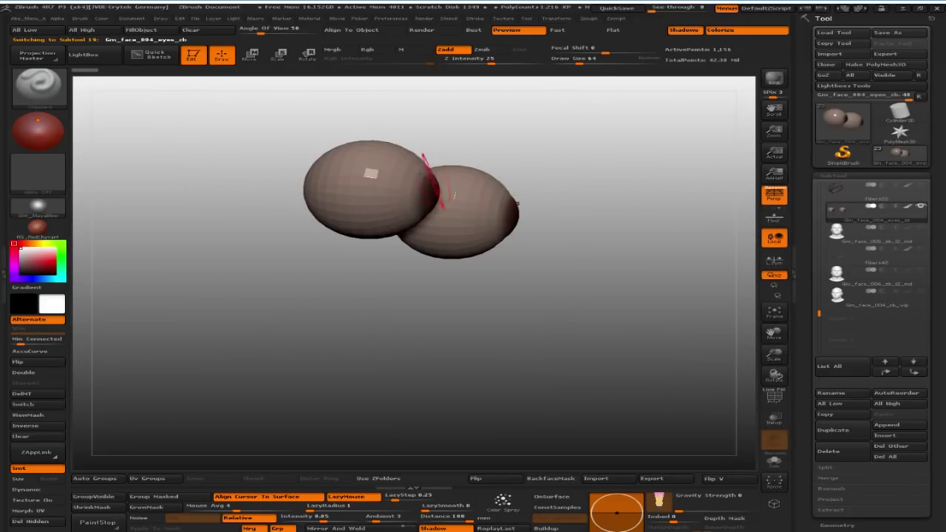
pyautogui.moveTo(629, 164); pyautogui.dragTo(436, 184)
pyautogui.moveTo(314, 297); pyautogui.dragTo(356, 301)
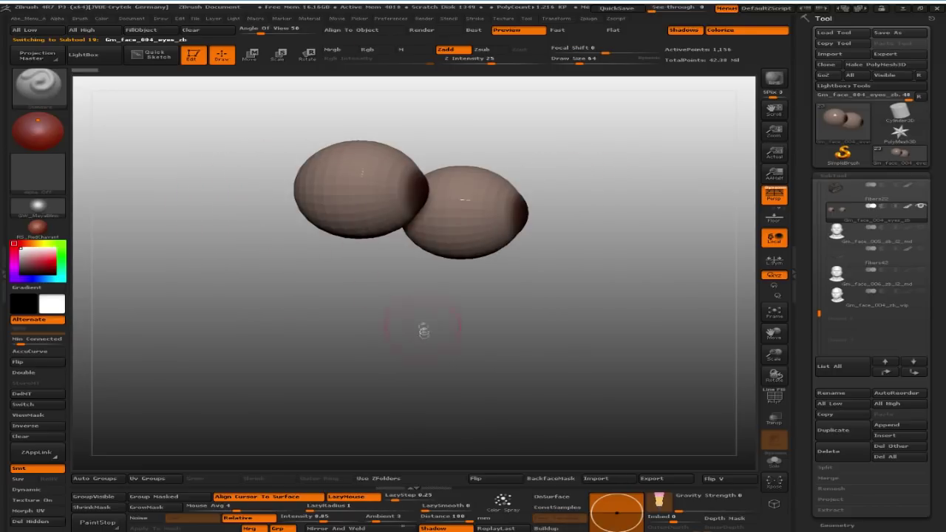
pyautogui.moveTo(423, 331); pyautogui.dragTo(465, 211)
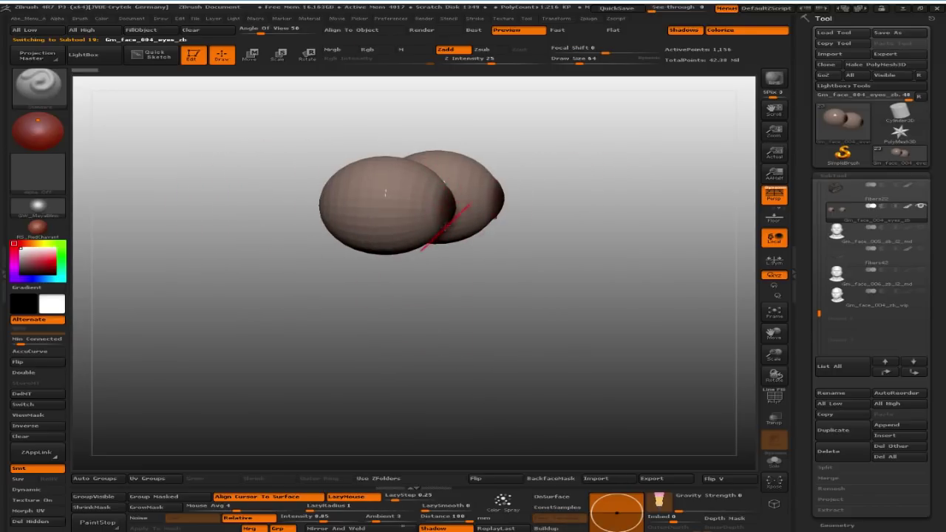
pyautogui.keyDown('shift'); pyautogui.moveTo(450, 310); pyautogui.dragTo(513, 309); pyautogui.keyUp('shift')
pyautogui.moveTo(310, 238)
pyautogui.mouseDown()
pyautogui.moveTo(470, 175)
pyautogui.moveTo(488, 215)
pyautogui.moveTo(480, 236)
pyautogui.mouseUp()
pyautogui.moveTo(419, 324); pyautogui.dragTo(507, 397)
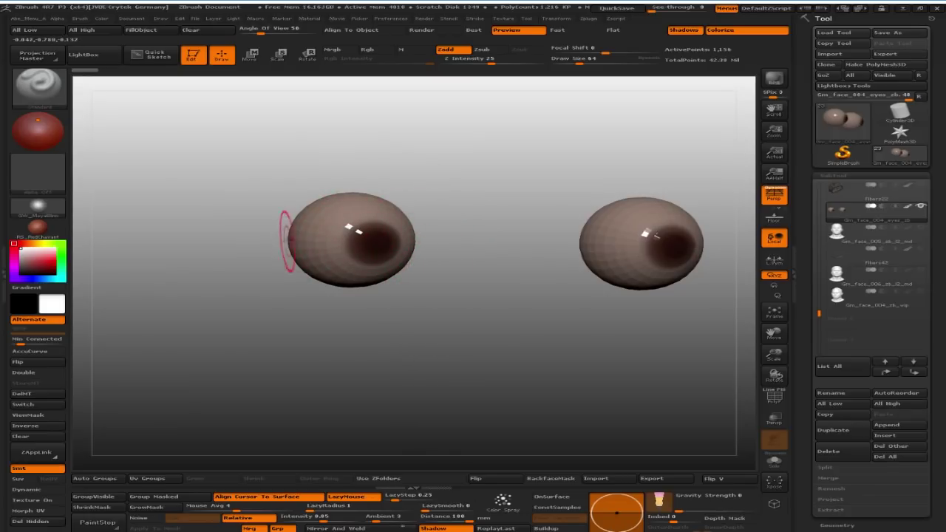
# Return to the Gm_face_005_zb_l2_md head and view the whole low-resolution mesh in three-quarter view
pyautogui.moveTo(425, 222)
pyautogui.mouseDown()
pyautogui.moveTo(454, 185)
pyautogui.moveTo(465, 294)
pyautogui.moveTo(444, 325)
pyautogui.moveTo(421, 334)
pyautogui.moveTo(443, 333)
pyautogui.mouseUp()
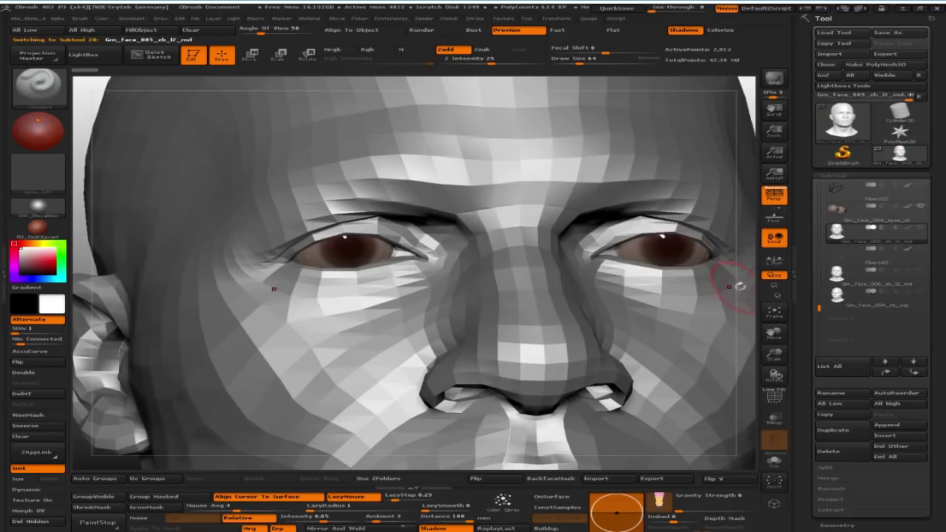
pyautogui.press('f')
pyautogui.moveTo(608, 229)
pyautogui.mouseDown()
pyautogui.moveTo(677, 245)
pyautogui.moveTo(690, 306)
pyautogui.moveTo(698, 270)
pyautogui.moveTo(570, 291)
pyautogui.moveTo(599, 296)
pyautogui.moveTo(613, 221)
pyautogui.moveTo(621, 276)
pyautogui.mouseUp()
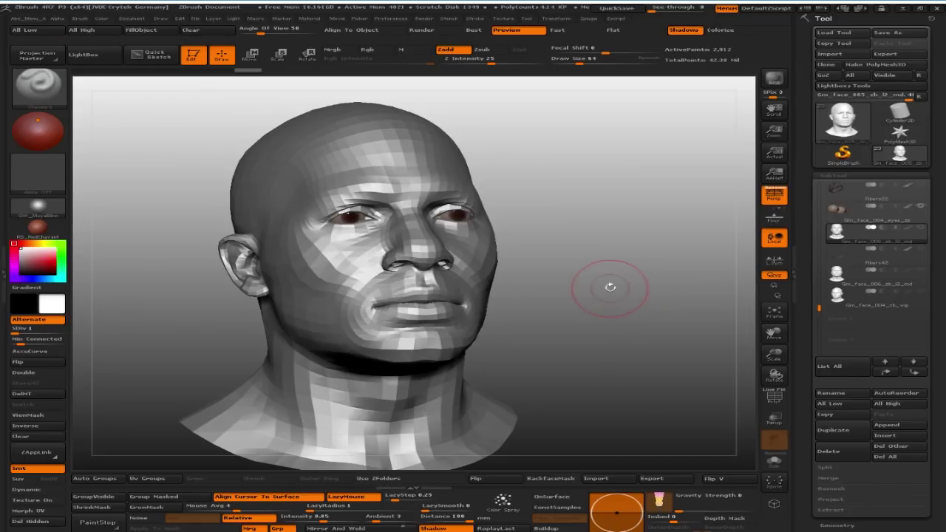
pyautogui.moveTo(623, 282); pyautogui.dragTo(728, 302)
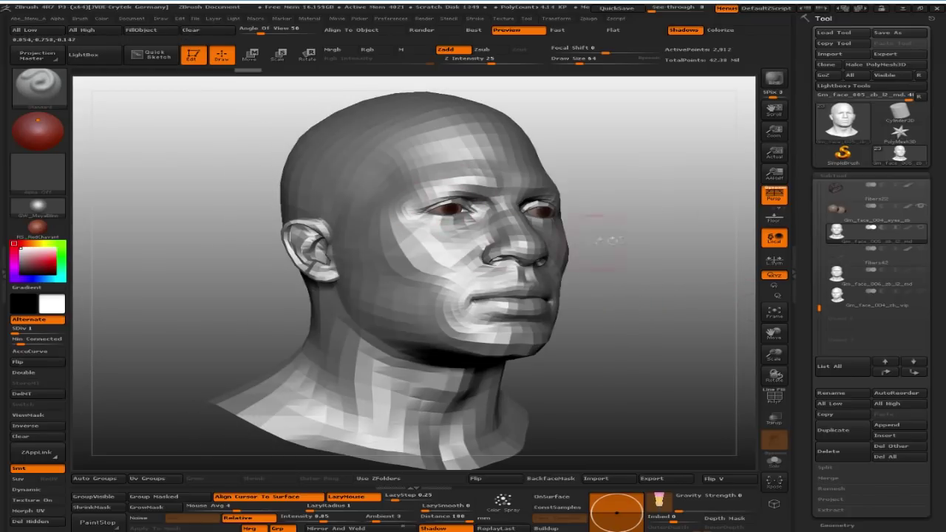
# Raise the Gm_face_005_zb_l2_md head to subdivision level 4 and examine the smoothed ear, cheek, nose and mouth
pyautogui.hotkey('ctrl', 'd')
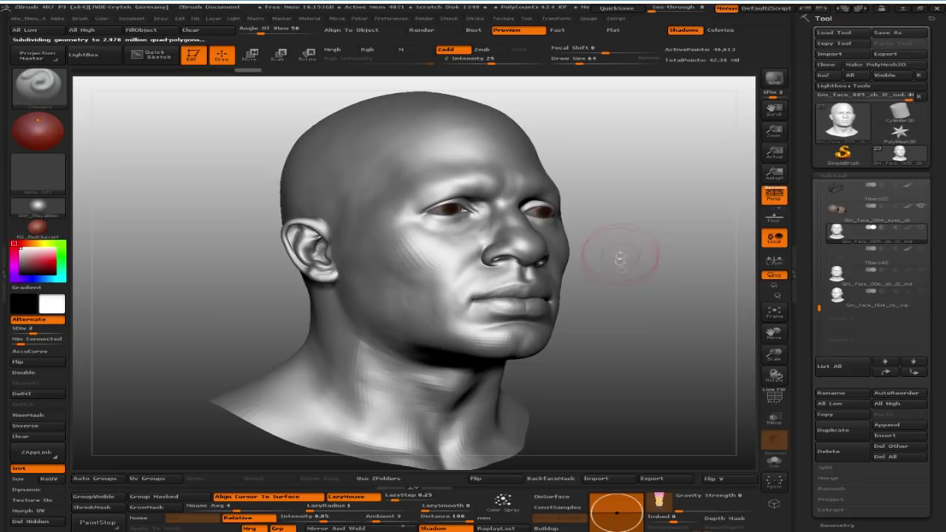
pyautogui.moveTo(625, 338)
pyautogui.mouseDown()
pyautogui.moveTo(613, 349)
pyautogui.moveTo(637, 337)
pyautogui.moveTo(739, 340)
pyautogui.mouseUp()
pyautogui.moveTo(657, 320); pyautogui.dragTo(428, 318)
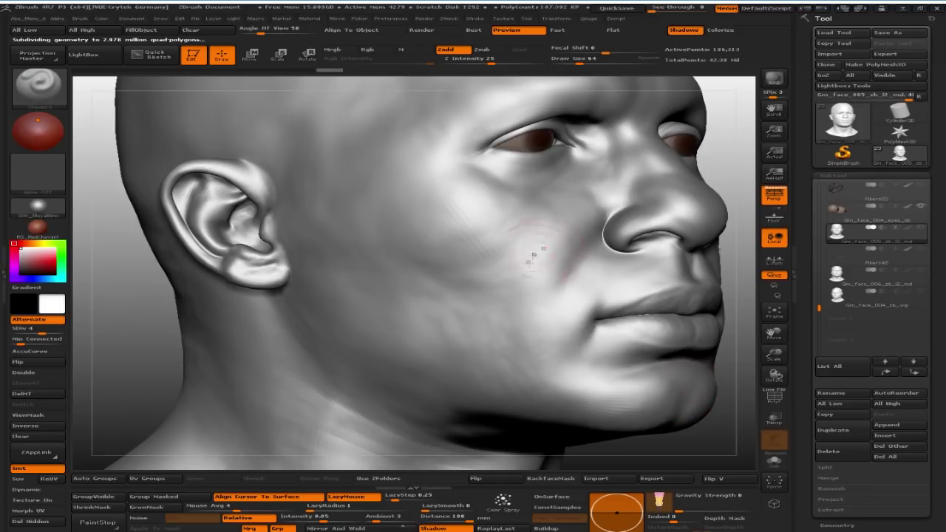
pyautogui.moveTo(746, 336); pyautogui.dragTo(359, 190)
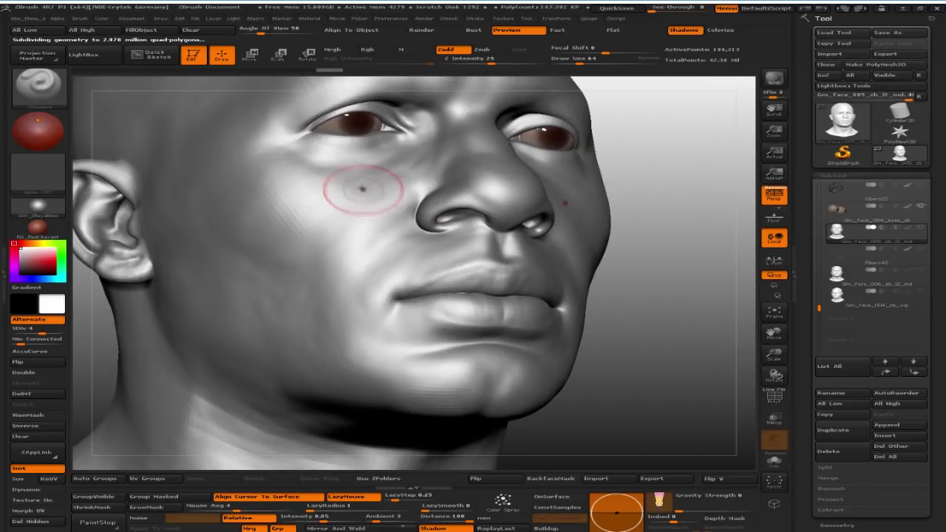
pyautogui.moveTo(650, 242); pyautogui.dragTo(416, 323)
pyautogui.moveTo(546, 319); pyautogui.dragTo(687, 410)
pyautogui.moveTo(622, 422)
pyautogui.mouseDown()
pyautogui.moveTo(640, 417)
pyautogui.moveTo(584, 388)
pyautogui.moveTo(545, 382)
pyautogui.moveTo(616, 384)
pyautogui.moveTo(613, 393)
pyautogui.moveTo(588, 382)
pyautogui.moveTo(605, 377)
pyautogui.mouseUp()
pyautogui.moveTo(613, 329)
pyautogui.mouseDown()
pyautogui.moveTo(596, 285)
pyautogui.moveTo(627, 348)
pyautogui.mouseUp()
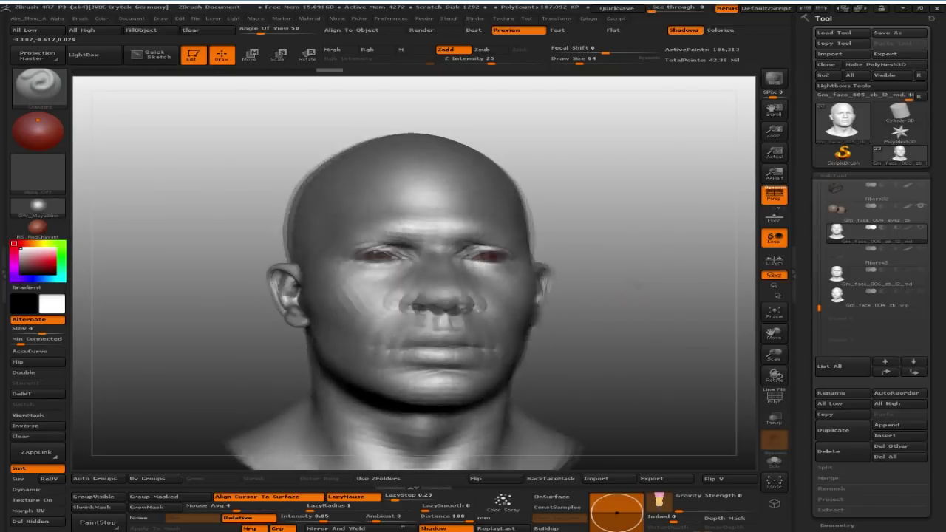
# Switch to the Gm_face_006_zb_l2_md head and examine it from the front, from below and in three-quarter view
pyautogui.moveTo(633, 239); pyautogui.dragTo(670, 322)
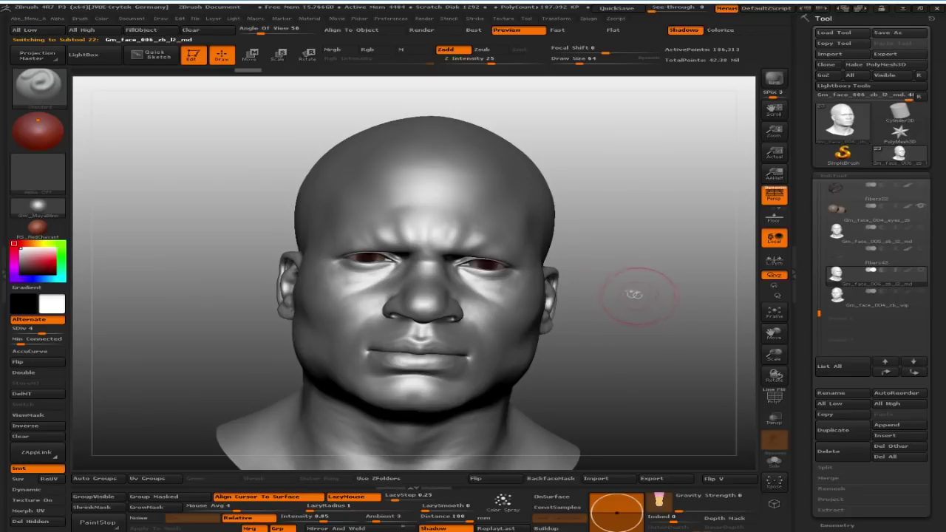
pyautogui.moveTo(597, 274); pyautogui.dragTo(644, 201)
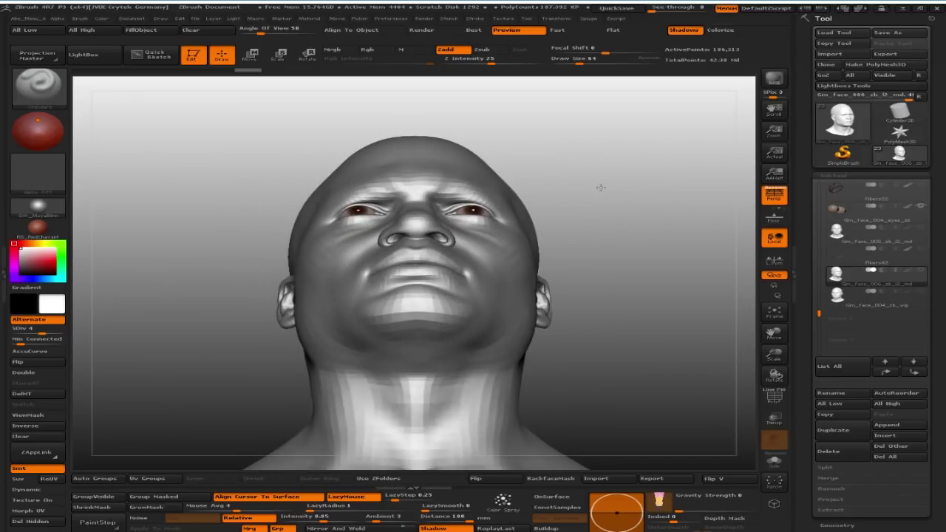
pyautogui.moveTo(616, 200); pyautogui.dragTo(602, 392)
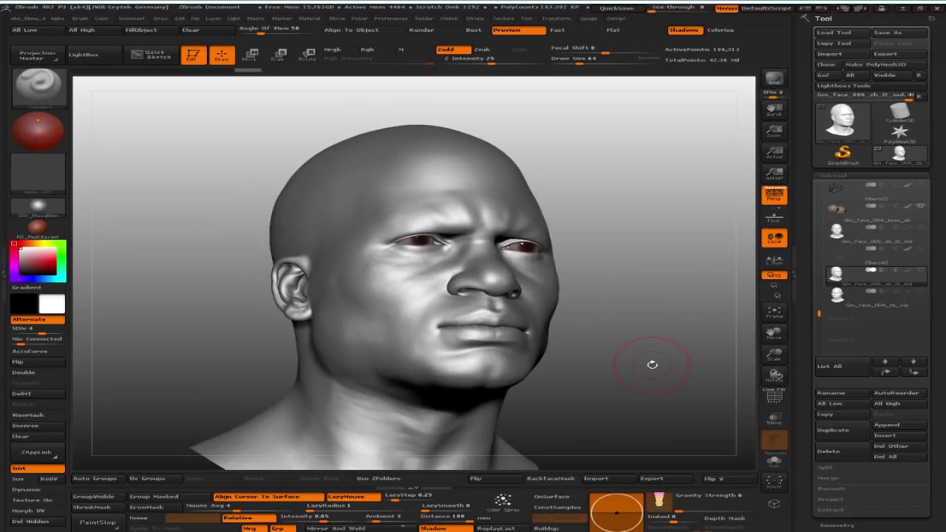
# Examine the Gm_face_006_zb_l2_md head at subdivision level 4 from the front and in side three-quarter view
pyautogui.moveTo(617, 330); pyautogui.dragTo(629, 355)
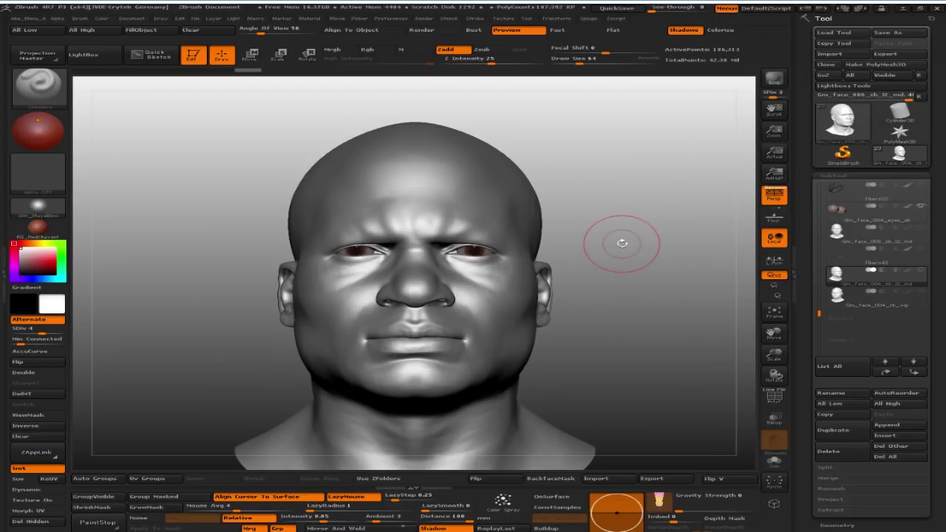
pyautogui.moveTo(619, 243)
pyautogui.mouseDown()
pyautogui.moveTo(623, 233)
pyautogui.moveTo(691, 255)
pyautogui.mouseUp()
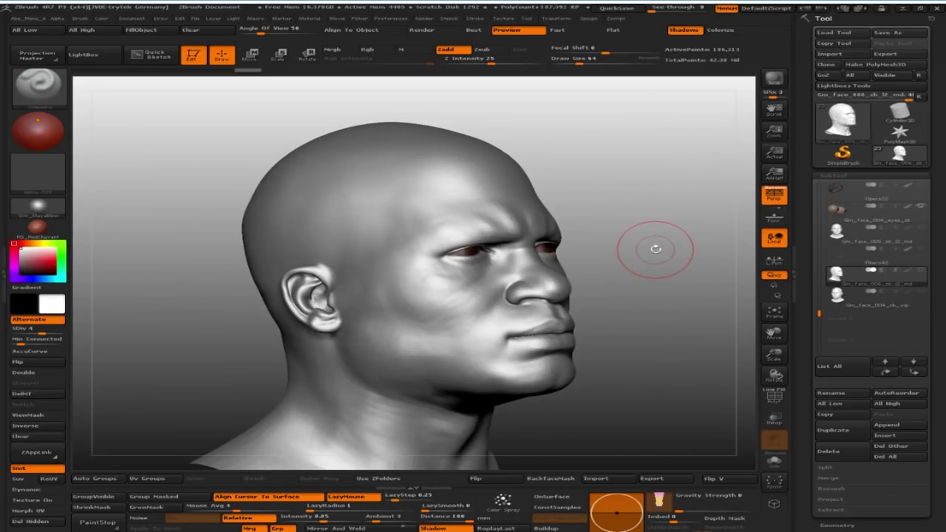
pyautogui.moveTo(646, 268)
pyautogui.mouseDown()
pyautogui.moveTo(636, 270)
pyautogui.moveTo(657, 269)
pyautogui.mouseUp()
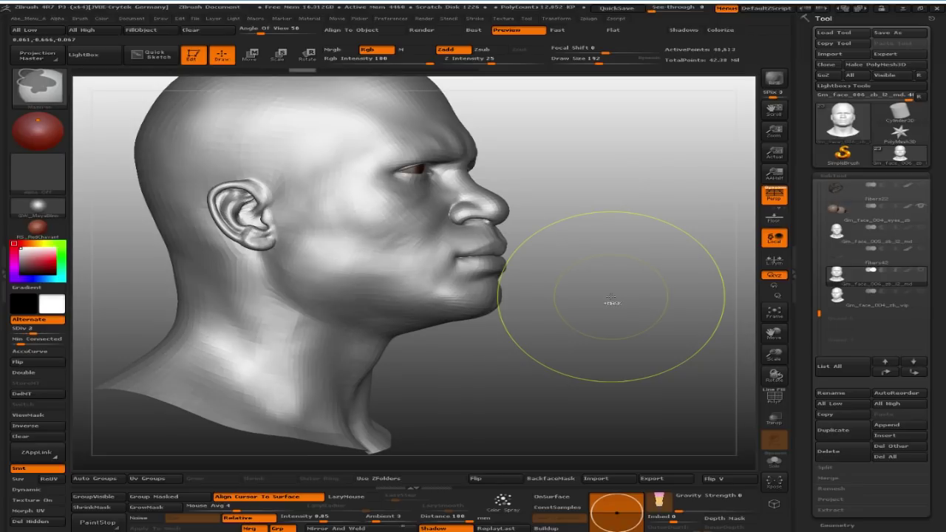
# Examine the Gm_face_006_zb_l2_md head at subdivision level 3 in profile, from the front and in three-quarter view
pyautogui.moveTo(641, 327)
pyautogui.mouseDown()
pyautogui.moveTo(652, 296)
pyautogui.moveTo(631, 320)
pyautogui.moveTo(634, 336)
pyautogui.moveTo(648, 308)
pyautogui.moveTo(638, 321)
pyautogui.moveTo(669, 310)
pyautogui.mouseUp()
pyautogui.moveTo(611, 333); pyautogui.dragTo(604, 354)
pyautogui.moveTo(527, 180); pyautogui.dragTo(655, 312)
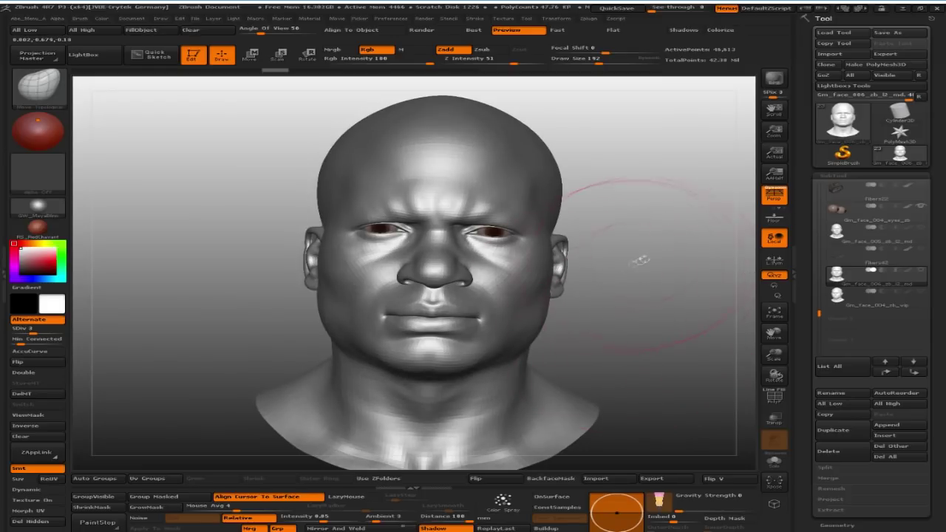
pyautogui.moveTo(628, 342); pyautogui.dragTo(628, 340)
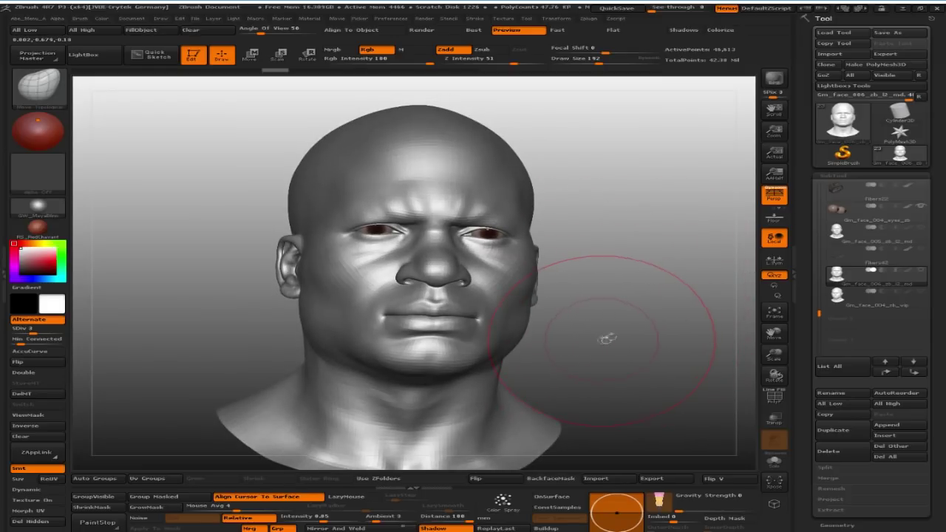
pyautogui.moveTo(633, 327); pyautogui.dragTo(667, 361)
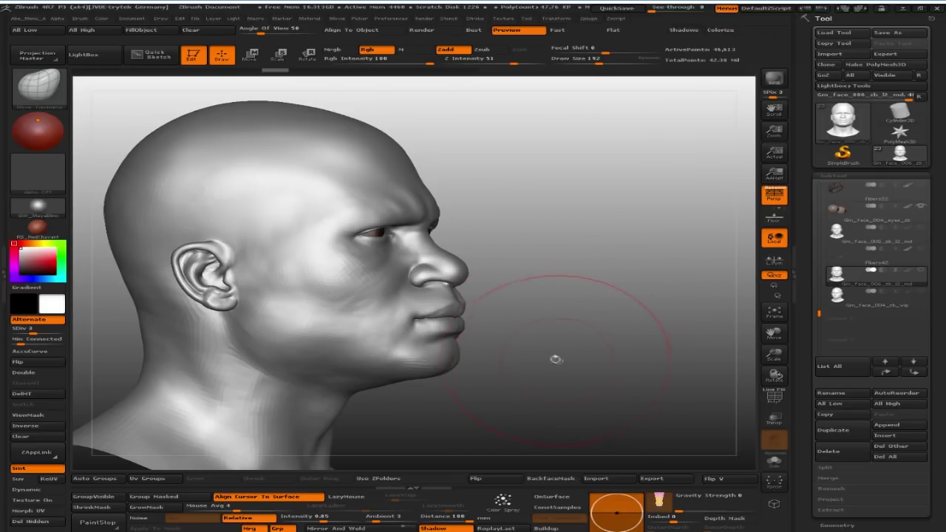
pyautogui.moveTo(574, 350)
pyautogui.mouseDown()
pyautogui.moveTo(608, 328)
pyautogui.moveTo(473, 340)
pyautogui.moveTo(612, 232)
pyautogui.moveTo(677, 345)
pyautogui.mouseUp()
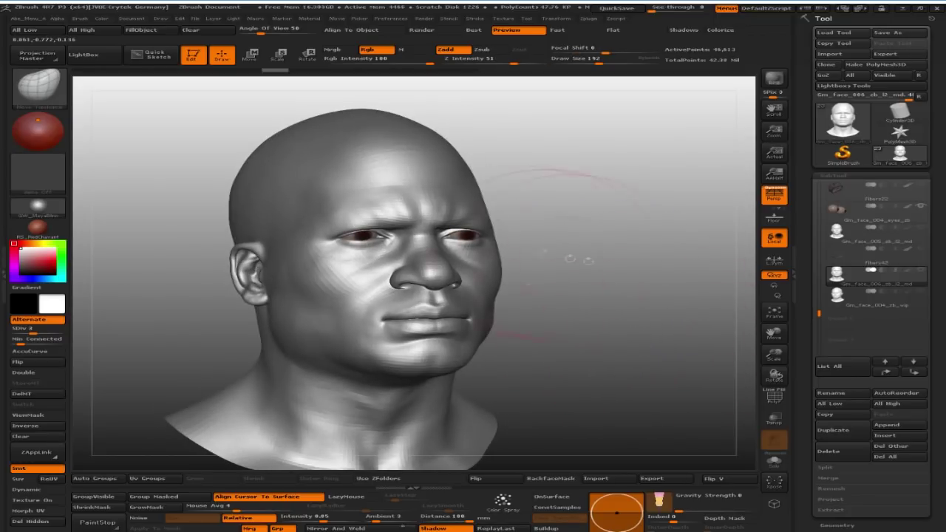
pyautogui.moveTo(569, 258); pyautogui.dragTo(439, 215)
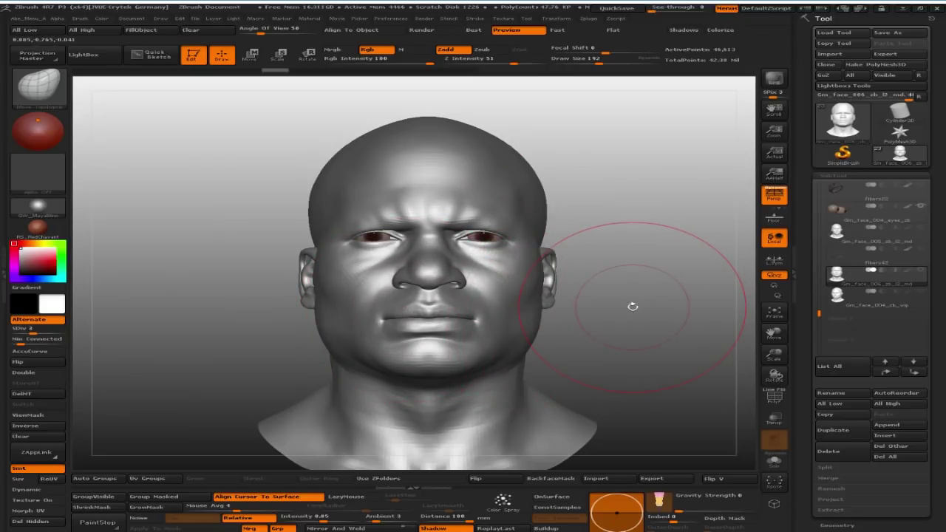
pyautogui.moveTo(628, 316); pyautogui.dragTo(237, 329)
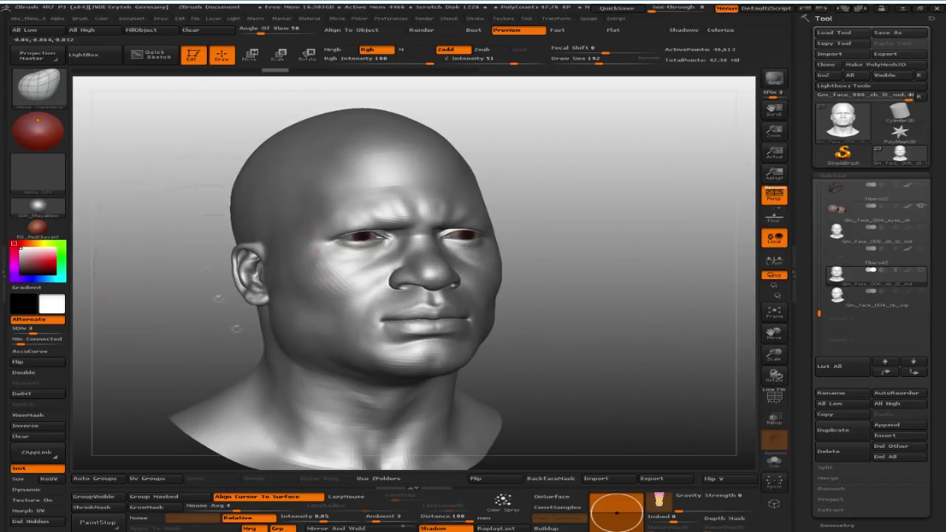
pyautogui.moveTo(591, 214)
pyautogui.mouseDown()
pyautogui.moveTo(620, 222)
pyautogui.moveTo(642, 177)
pyautogui.moveTo(669, 231)
pyautogui.moveTo(663, 261)
pyautogui.mouseUp()
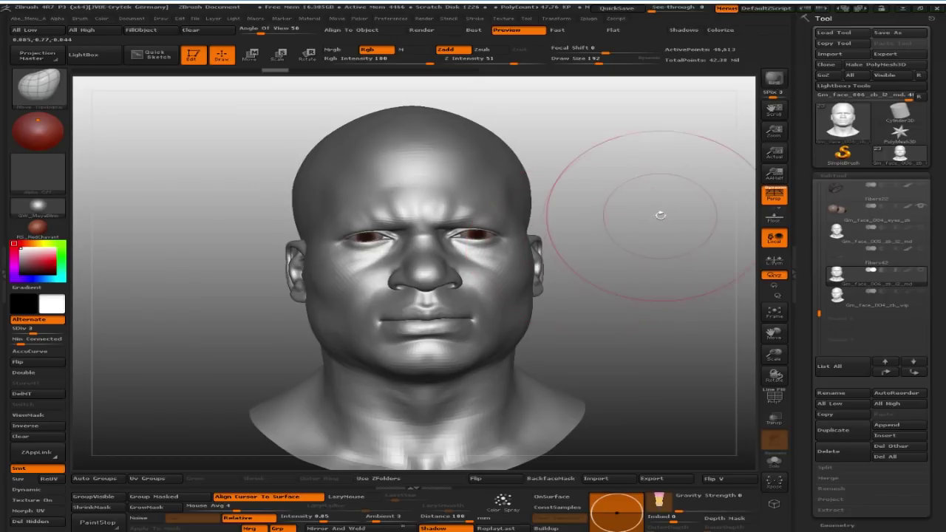
# Switch to the Gm_face_005_zb_l2_md head and compare its facial forms from below, in profile and in three-quarter view
pyautogui.click(872, 235)
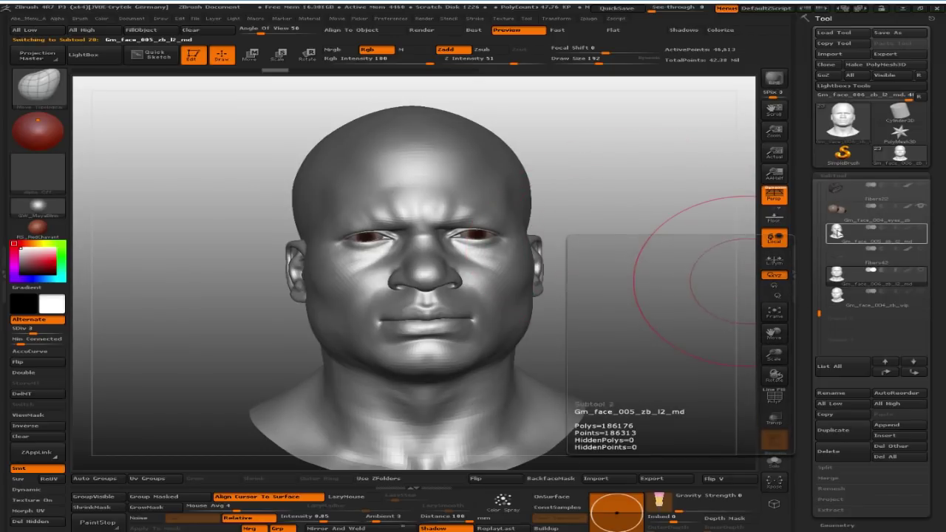
pyautogui.moveTo(562, 289); pyautogui.dragTo(646, 359)
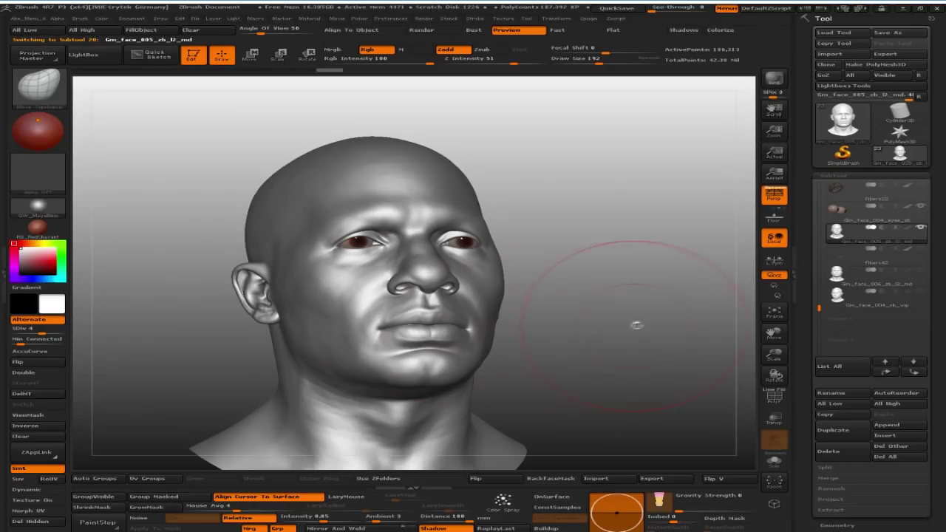
pyautogui.moveTo(633, 327); pyautogui.dragTo(633, 300)
pyautogui.moveTo(629, 226); pyautogui.dragTo(594, 360)
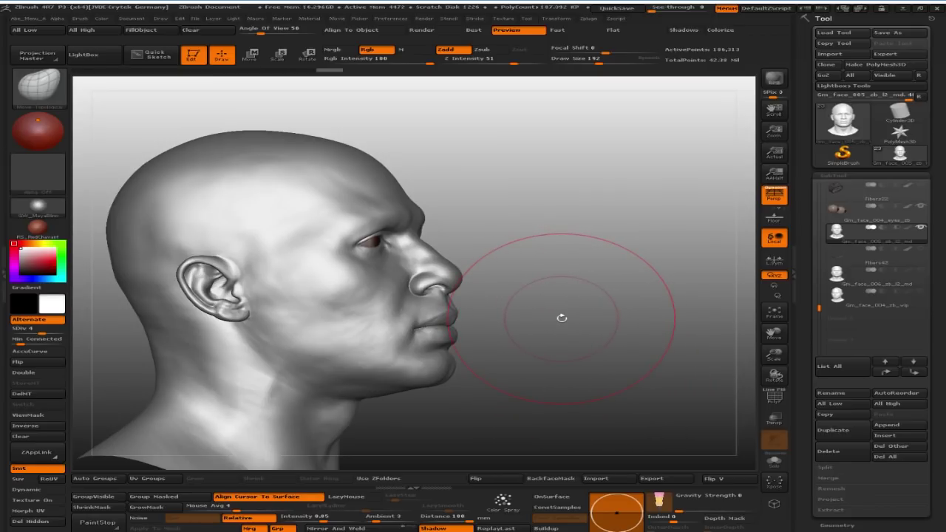
pyautogui.moveTo(586, 341); pyautogui.dragTo(620, 379)
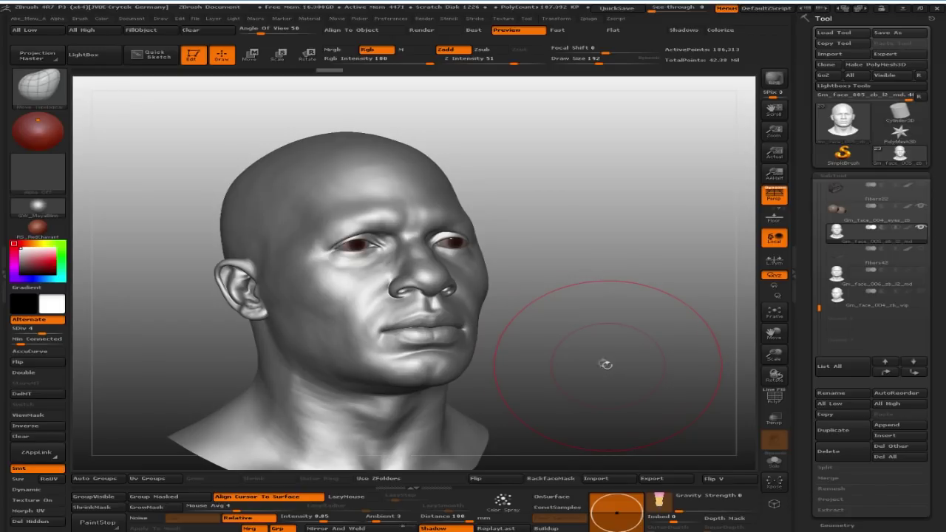
pyautogui.moveTo(583, 342); pyautogui.dragTo(687, 362)
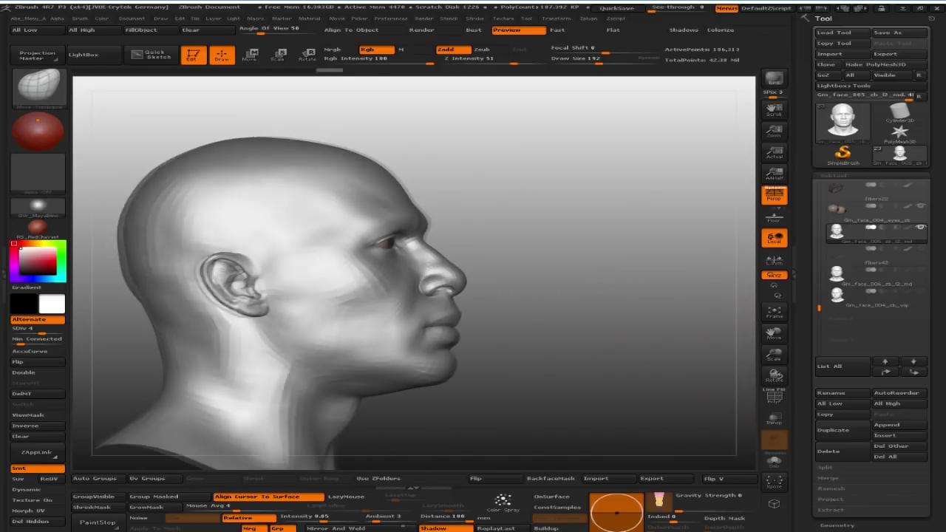
pyautogui.moveTo(606, 358); pyautogui.dragTo(593, 366)
pyautogui.moveTo(557, 403); pyautogui.dragTo(635, 354)
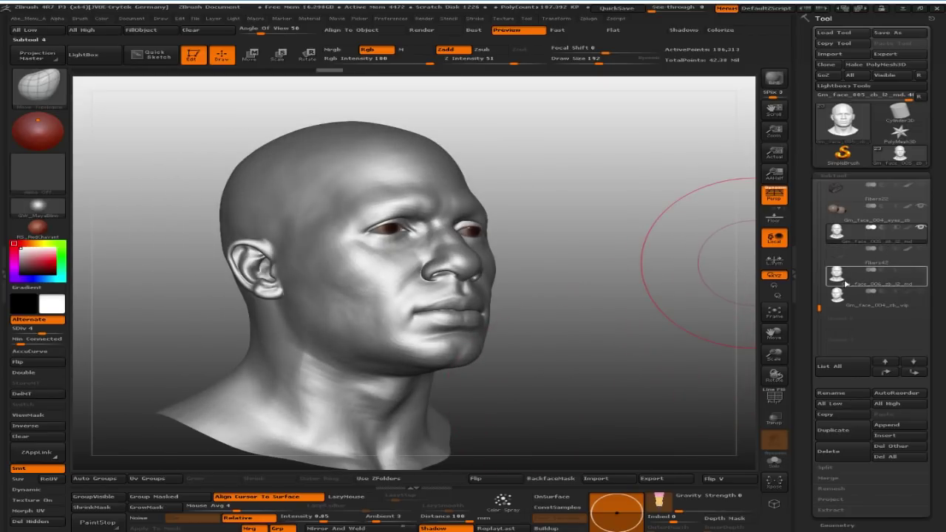
pyautogui.moveTo(627, 291); pyautogui.dragTo(663, 356)
pyautogui.moveTo(518, 406); pyautogui.dragTo(550, 409)
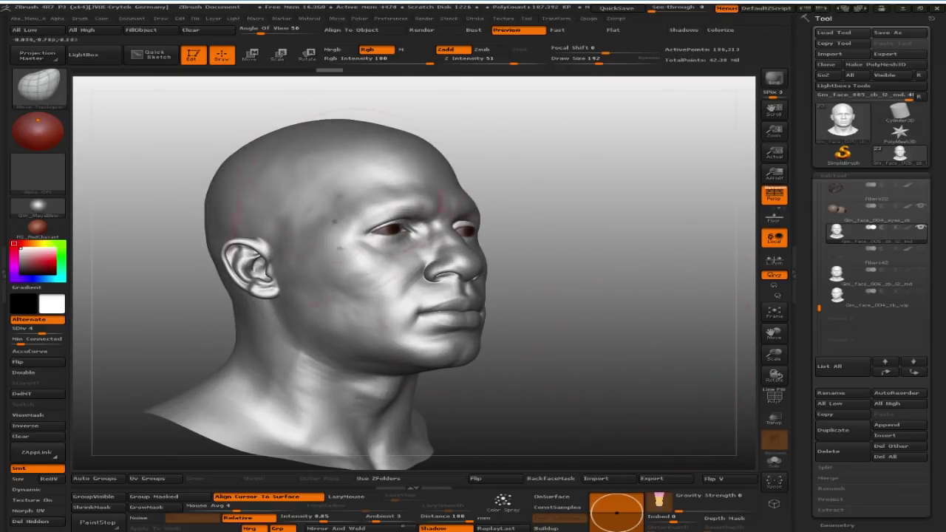
pyautogui.moveTo(598, 386); pyautogui.dragTo(610, 365)
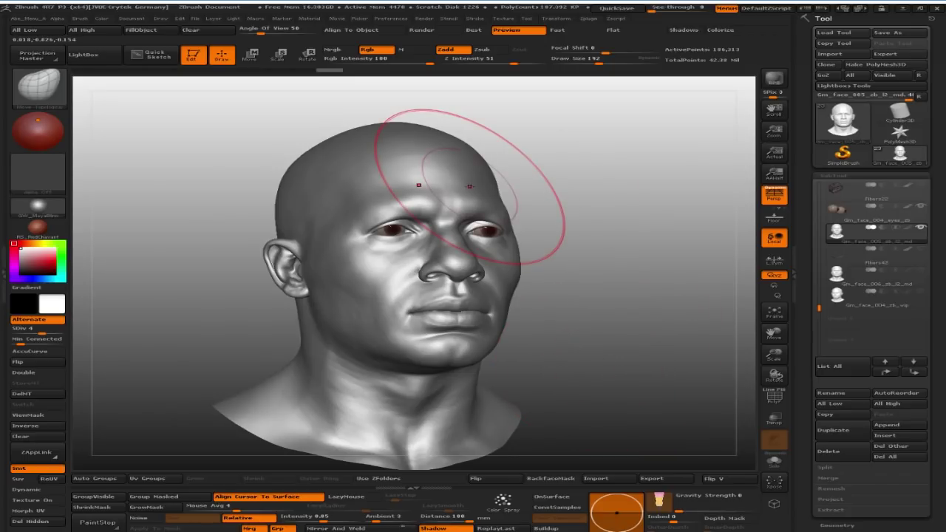
# Switch back to the Gm_face_006_zb_l2_md head and examine its profile, frowning brow, jaw and neck from several angles
pyautogui.keyDown('alt'); pyautogui.click(467, 188); pyautogui.keyUp('alt')
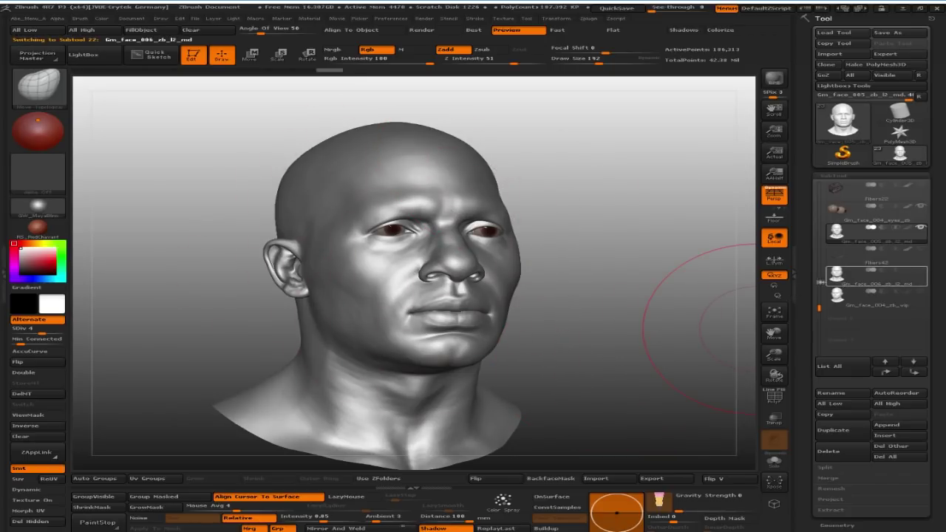
pyautogui.click(920, 226)
pyautogui.moveTo(555, 344)
pyautogui.keyDown('shift'); pyautogui.mouseDown()
pyautogui.moveTo(616, 367)
pyautogui.moveTo(661, 346)
pyautogui.moveTo(631, 343)
pyautogui.moveTo(639, 332)
pyautogui.moveTo(668, 347)
pyautogui.moveTo(608, 332)
pyautogui.mouseUp(); pyautogui.keyUp('shift')
pyautogui.moveTo(510, 325)
pyautogui.keyDown('shift'); pyautogui.mouseDown()
pyautogui.moveTo(535, 316)
pyautogui.moveTo(544, 333)
pyautogui.mouseUp(); pyautogui.keyUp('shift')
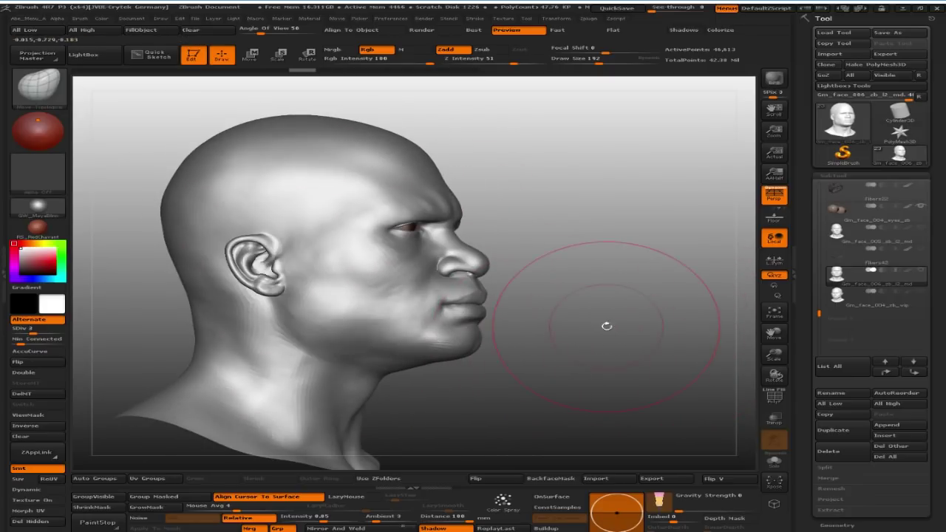
pyautogui.moveTo(676, 317); pyautogui.dragTo(627, 325)
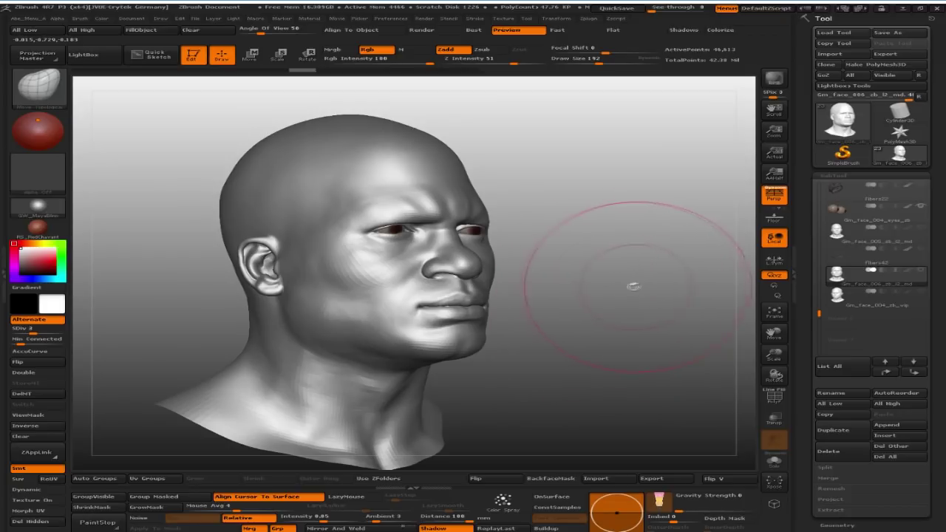
pyautogui.moveTo(599, 266)
pyautogui.mouseDown()
pyautogui.moveTo(584, 285)
pyautogui.moveTo(633, 296)
pyautogui.mouseUp()
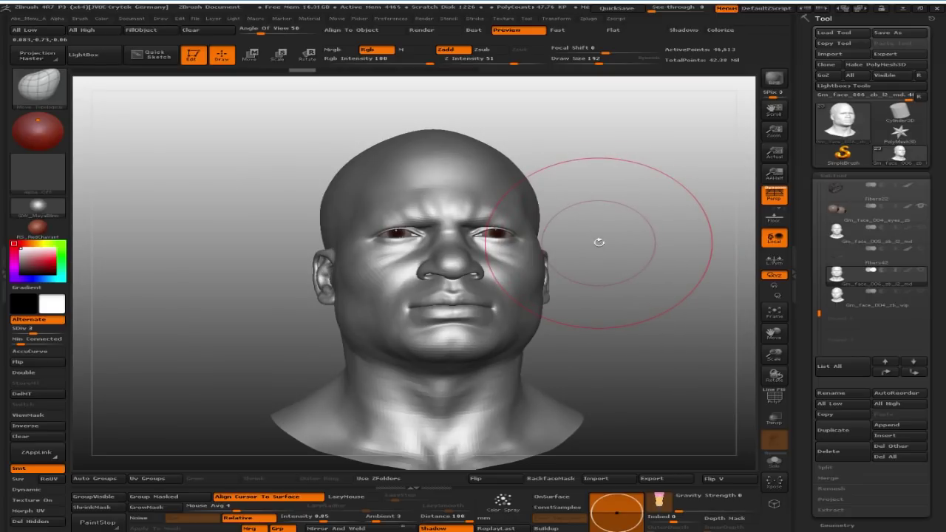
pyautogui.moveTo(661, 289)
pyautogui.mouseDown()
pyautogui.moveTo(624, 313)
pyautogui.moveTo(674, 325)
pyautogui.moveTo(436, 207)
pyautogui.mouseUp()
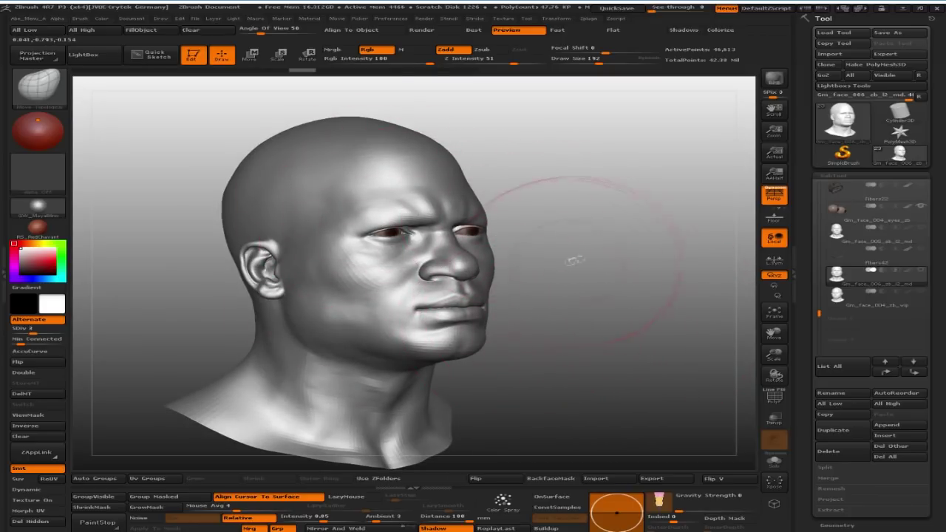
pyautogui.moveTo(610, 245)
pyautogui.mouseDown()
pyautogui.moveTo(676, 244)
pyautogui.moveTo(614, 268)
pyautogui.mouseUp()
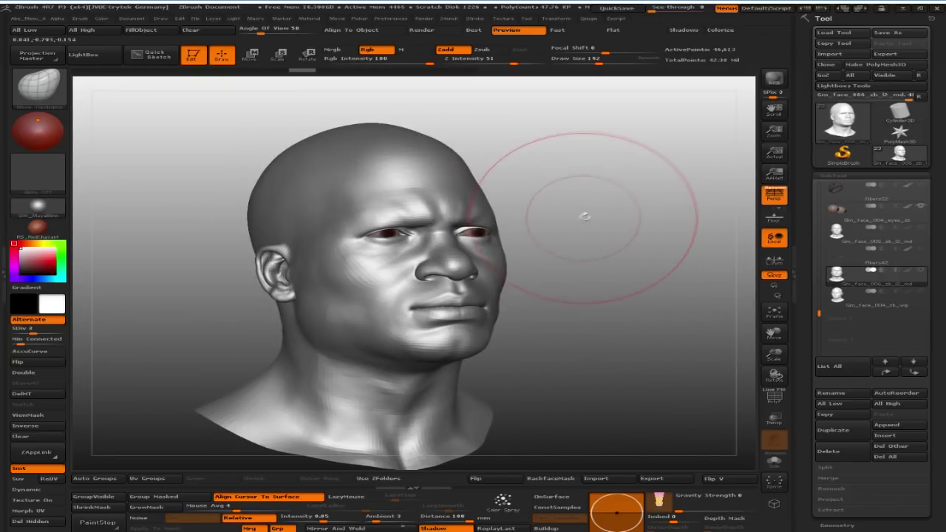
# Choose the Move Topological brush, lower the Gm_face_006_zb_l2_md head to subdivision level 1 and examine its low-resolution planes
pyautogui.press('b')
pyautogui.press('c')
pyautogui.press('b')
pyautogui.hotkey('shift', 'd')
pyautogui.hotkey('shift', 'd')
pyautogui.press('b')
pyautogui.press('m')
pyautogui.press('t')
pyautogui.moveTo(601, 275)
pyautogui.mouseDown()
pyautogui.moveTo(665, 331)
pyautogui.moveTo(399, 333)
pyautogui.mouseUp()
pyautogui.moveTo(595, 356); pyautogui.dragTo(606, 327)
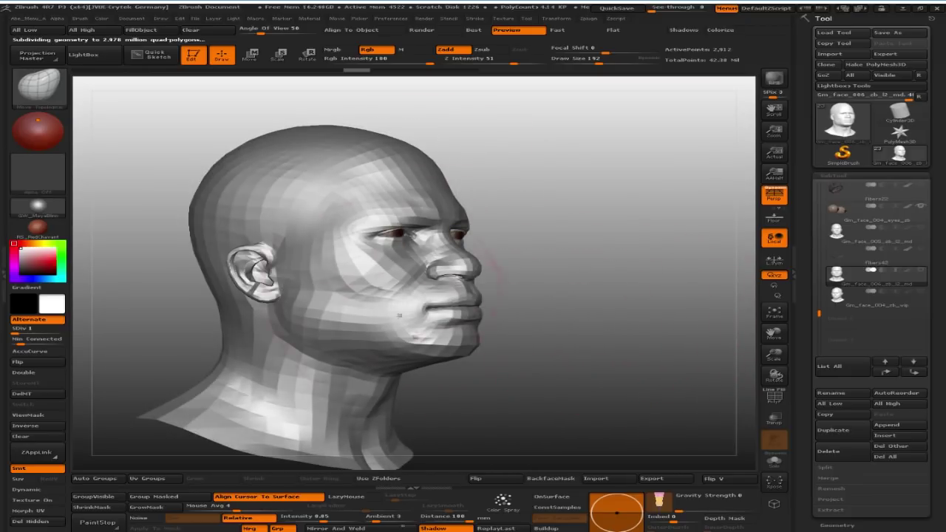
pyautogui.moveTo(670, 334); pyautogui.dragTo(629, 337)
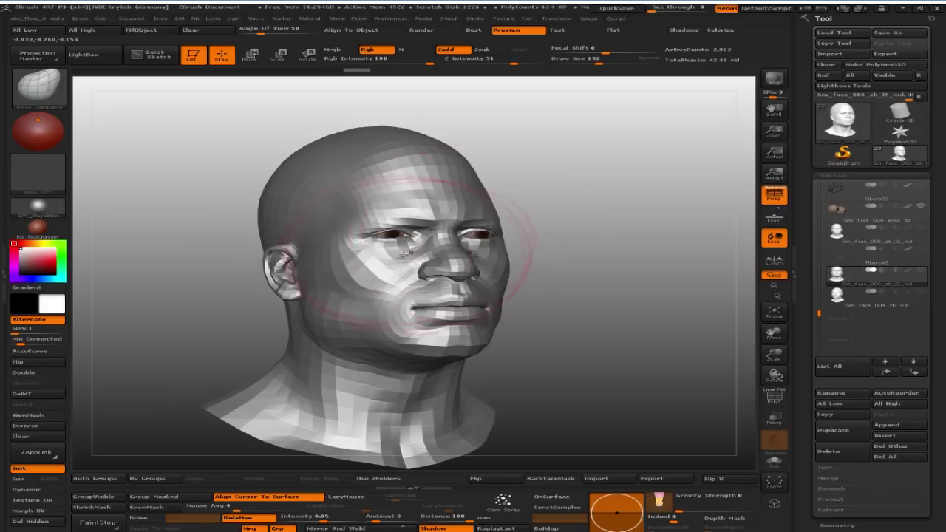
pyautogui.moveTo(595, 209); pyautogui.dragTo(705, 249)
pyautogui.moveTo(633, 212); pyautogui.dragTo(606, 222)
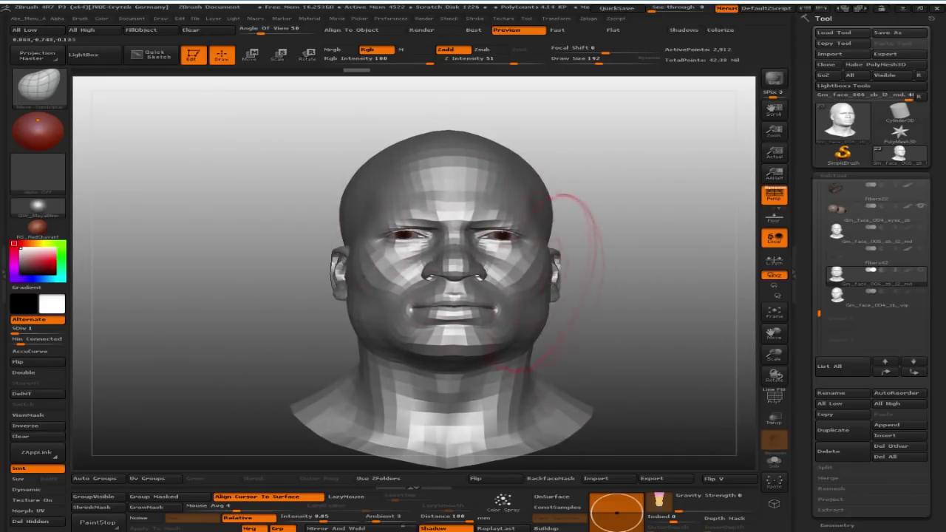
pyautogui.moveTo(619, 372)
pyautogui.mouseDown()
pyautogui.moveTo(640, 355)
pyautogui.moveTo(614, 361)
pyautogui.mouseUp()
# Switch to 3ds Max, show the gm_face_006 hair and eyes, hide the gm_face_005 head, and select the Gm_face_006_zb_l2_md head
pyautogui.press('super')
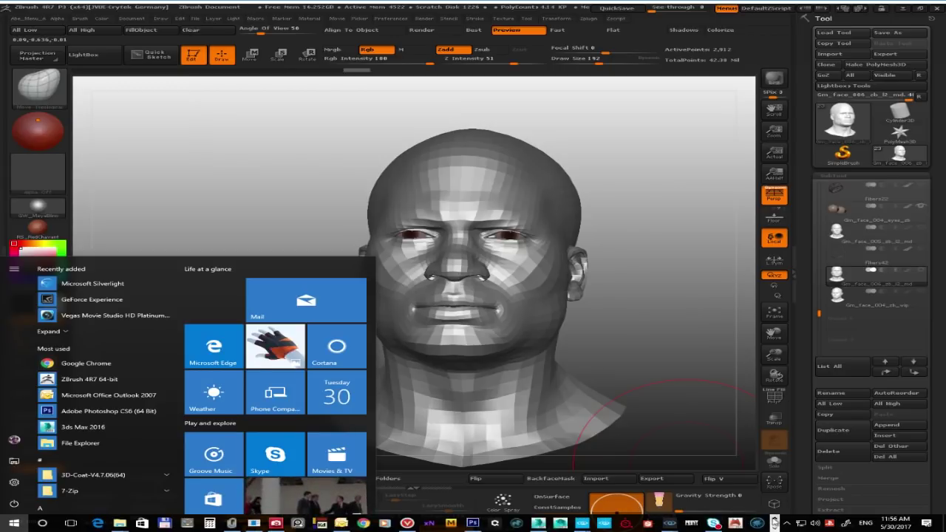
pyautogui.click(538, 523)
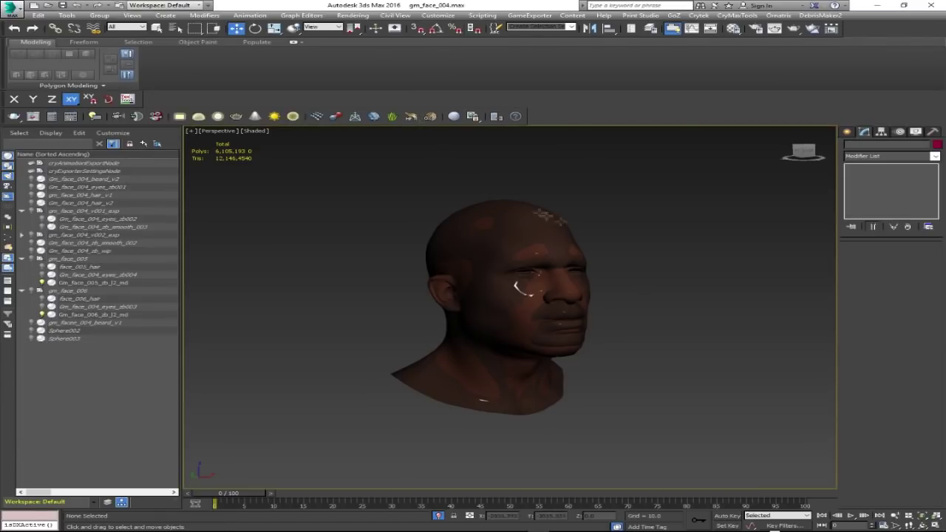
pyautogui.click(42, 299)
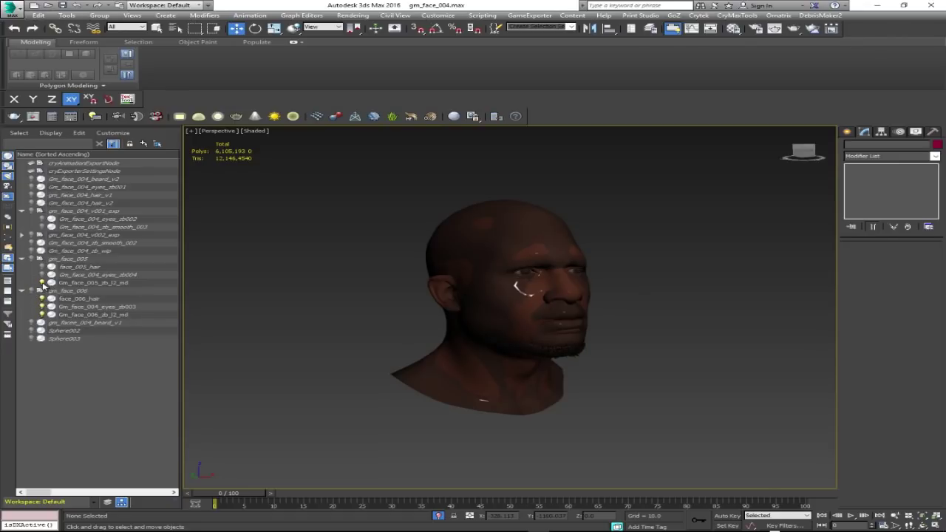
pyautogui.click(92, 314)
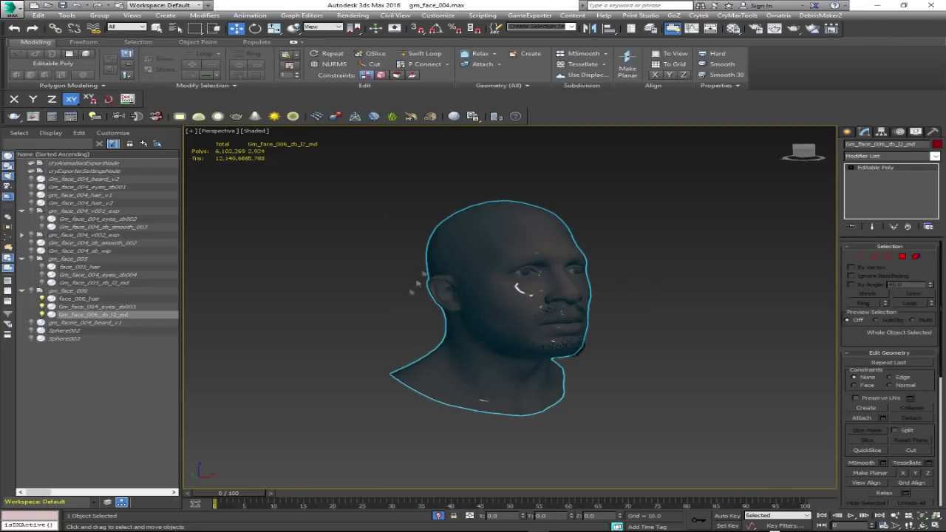
# Select the gm_face_006 head, eyes and beard together, clear the selection, and view the assembled head closer in three-quarter view
pyautogui.moveTo(417, 283); pyautogui.dragTo(679, 423)
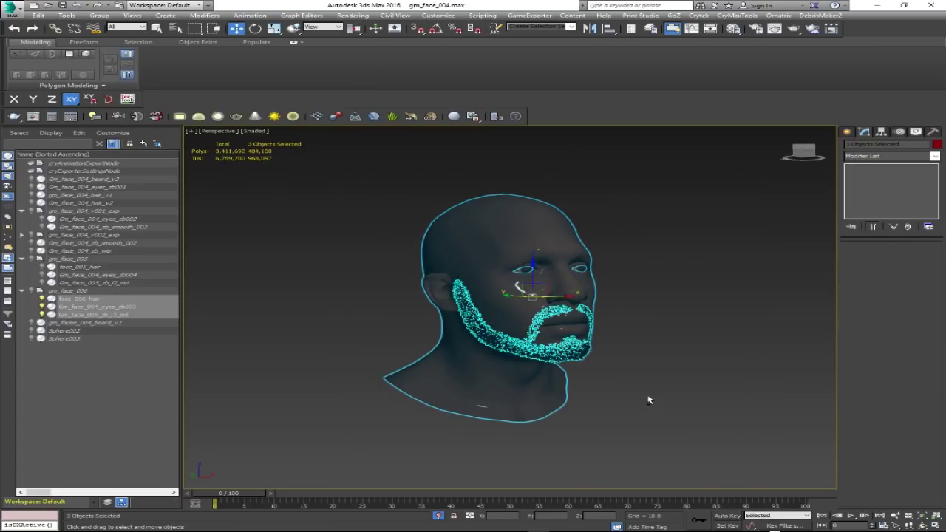
pyautogui.keyDown('alt'); pyautogui.moveTo(672, 288); pyautogui.dragTo(685, 303, button='middle'); pyautogui.keyUp('alt')
pyautogui.click(650, 317)
pyautogui.keyDown('alt'); pyautogui.moveTo(583, 367); pyautogui.dragTo(468, 355, button='middle'); pyautogui.keyUp('alt')
pyautogui.scroll(5, 467, 354)
pyautogui.scroll(-3, 468, 355)
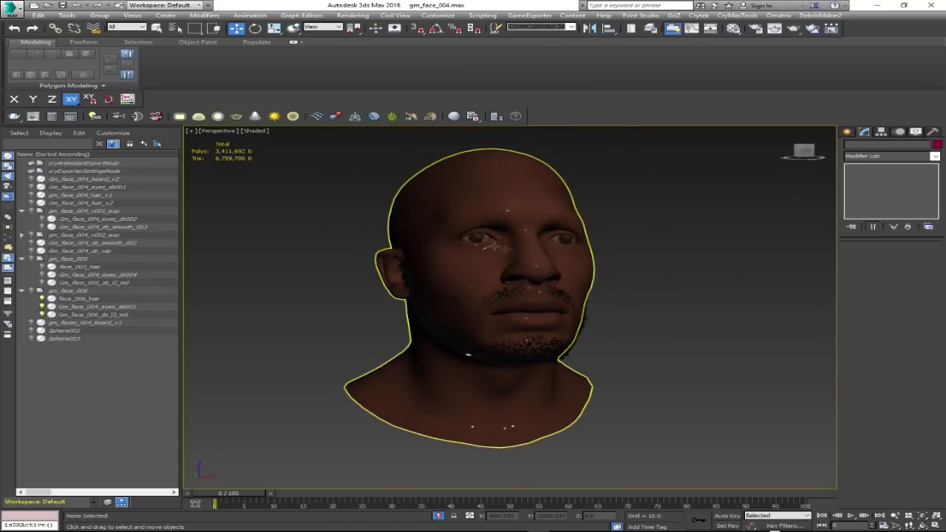
# Open the first sub-material of the gm_face_006_dark Multi/Sub-Object material and set its glossiness to 27
pyautogui.press('m')
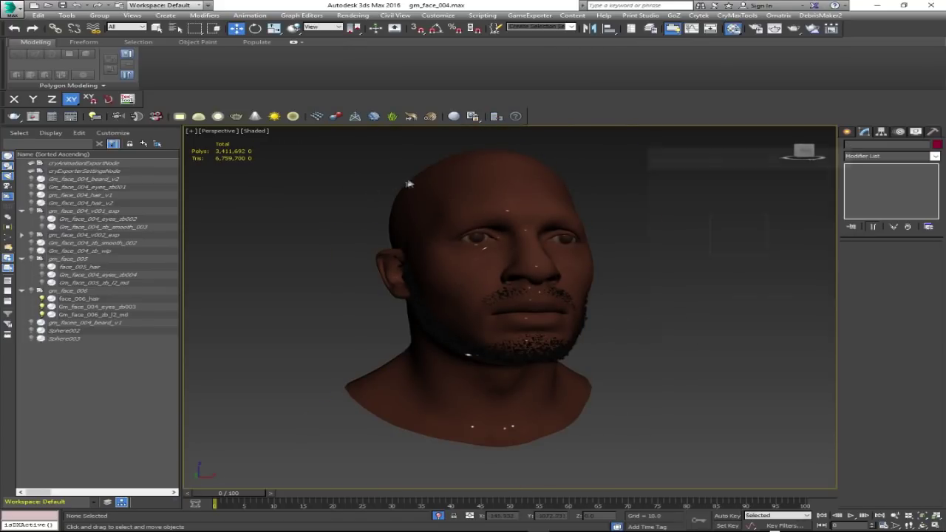
pyautogui.click(745, 193)
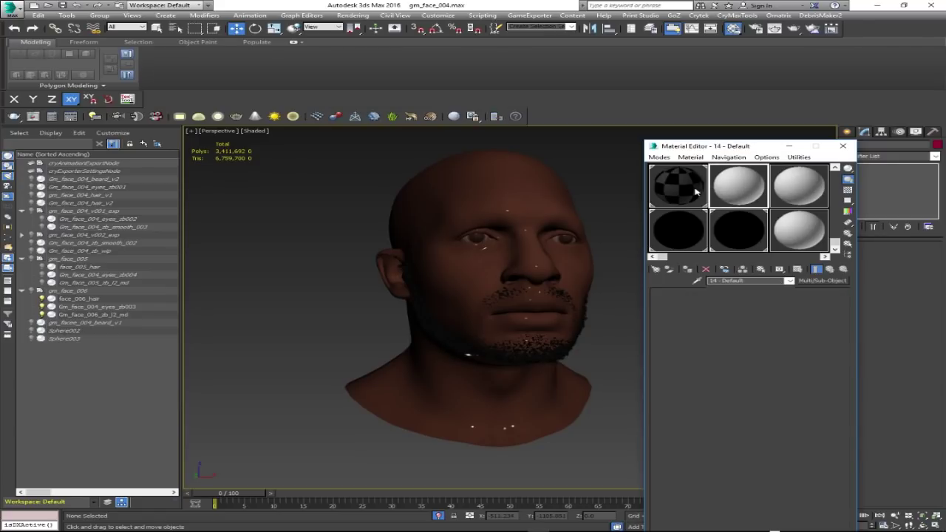
pyautogui.click(714, 232)
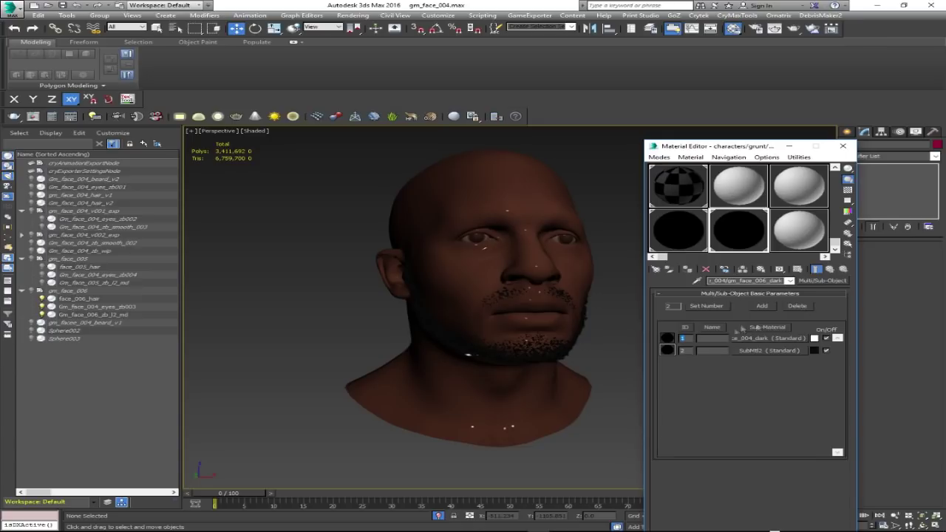
pyautogui.click(771, 339)
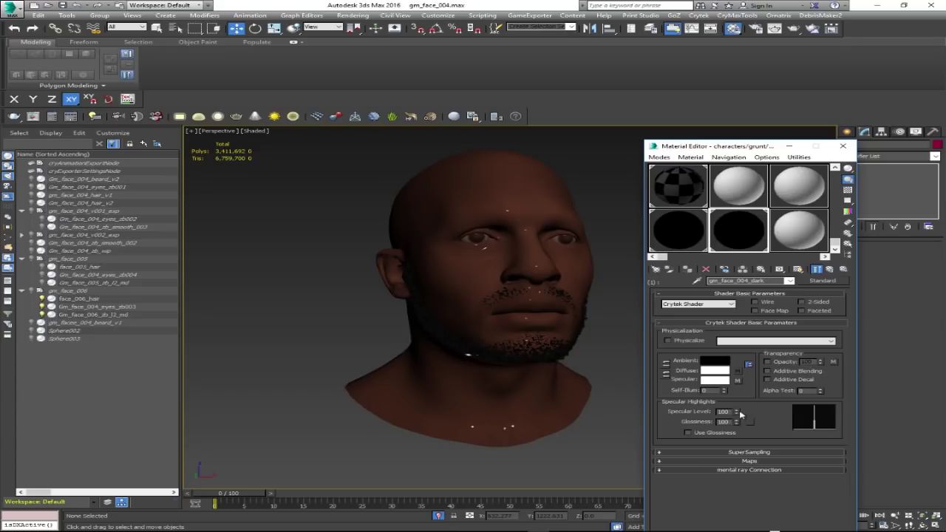
pyautogui.moveTo(736, 420); pyautogui.dragTo(737, 464)
pyautogui.moveTo(734, 429); pyautogui.dragTo(738, 420)
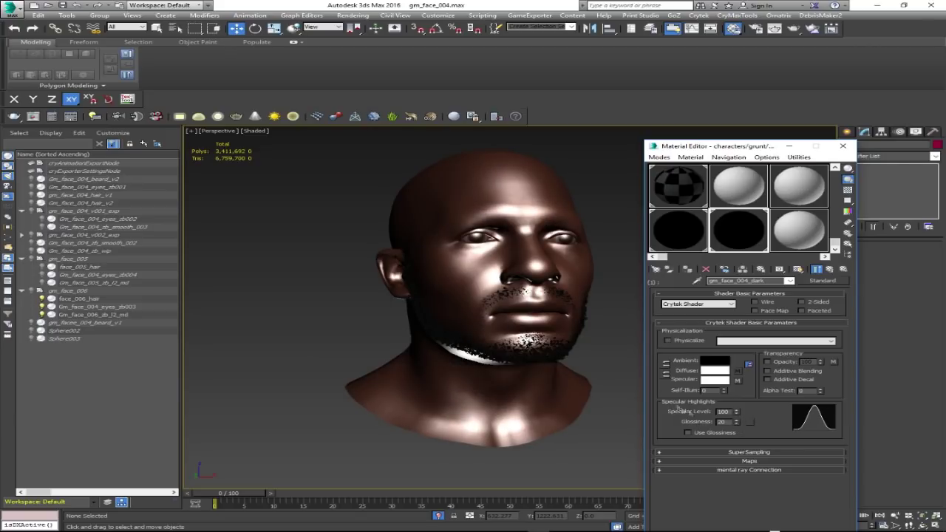
pyautogui.moveTo(737, 414); pyautogui.dragTo(738, 426)
# Select the face_006_hair beard, examine its wireframe along the jaw with edged faces on, and return to plain shading with nothing selected
pyautogui.keyDown('alt'); pyautogui.moveTo(576, 355); pyautogui.dragTo(520, 362, button='middle'); pyautogui.keyUp('alt')
pyautogui.click(520, 362)
pyautogui.moveTo(571, 417)
pyautogui.keyDown('alt'); pyautogui.mouseDown(button='middle')
pyautogui.moveTo(464, 401)
pyautogui.moveTo(545, 362)
pyautogui.moveTo(495, 314)
pyautogui.mouseUp(button='middle'); pyautogui.keyUp('alt')
pyautogui.scroll(6, 495, 314)
pyautogui.press('F4')
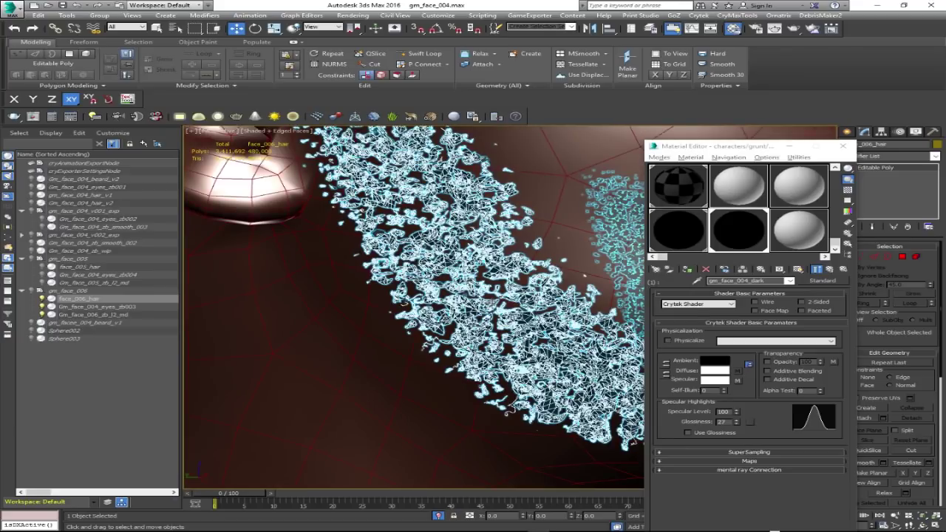
pyautogui.scroll(-5, 506, 412)
pyautogui.keyDown('alt'); pyautogui.moveTo(506, 412); pyautogui.dragTo(517, 369, button='middle'); pyautogui.keyUp('alt')
pyautogui.click(300, 396)
pyautogui.press('F4')
pyautogui.keyDown('alt'); pyautogui.moveTo(294, 365); pyautogui.dragTo(414, 382, button='middle'); pyautogui.keyUp('alt')
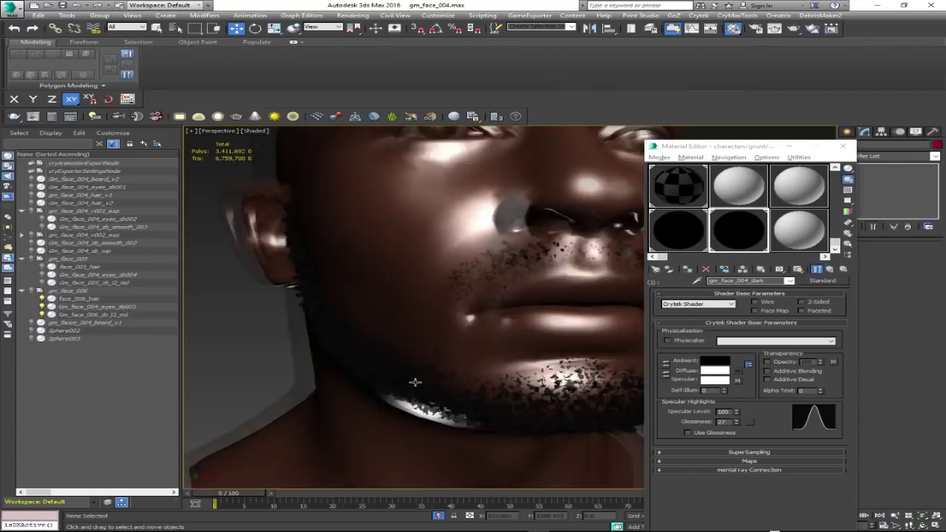
# View the shaded head in full profile and close the Material Editor
pyautogui.scroll(-5, 413, 382)
pyautogui.keyDown('alt'); pyautogui.moveTo(603, 290); pyautogui.dragTo(597, 314, button='middle'); pyautogui.keyUp('alt')
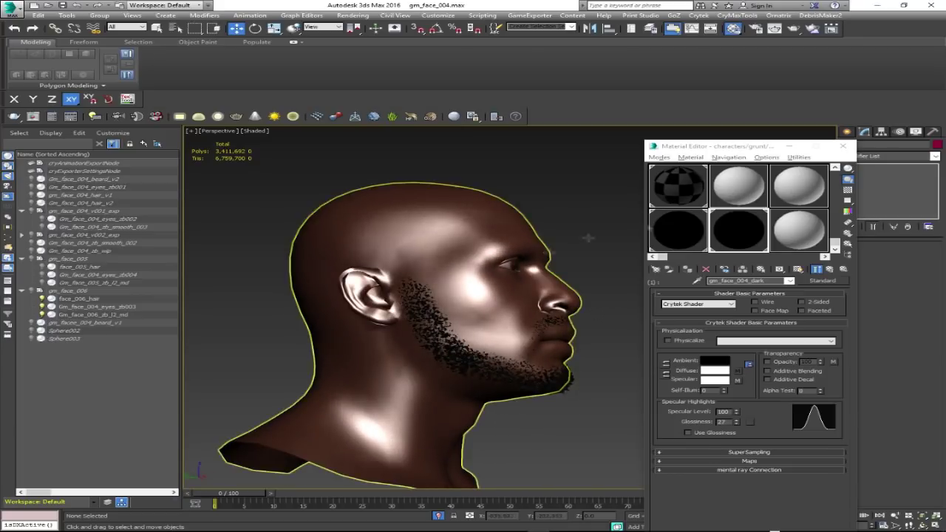
pyautogui.click(848, 146)
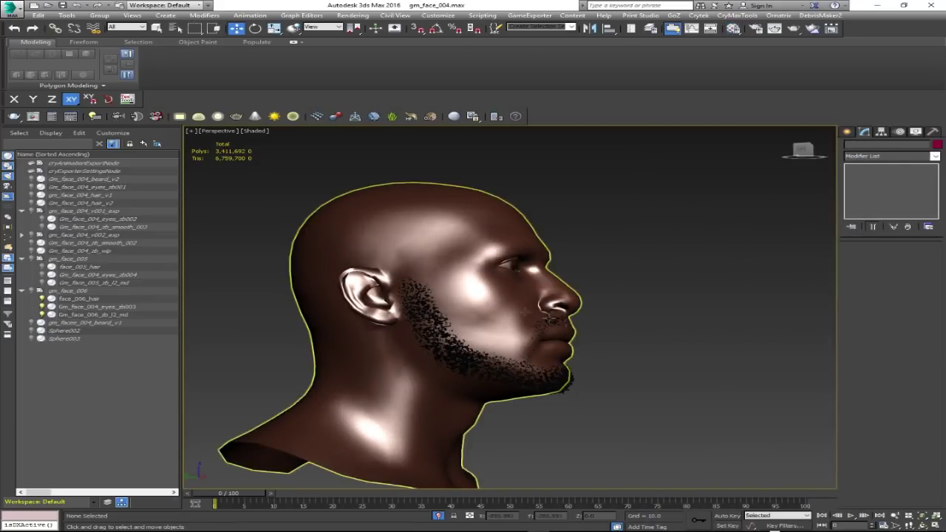
# Select the face_006_hair beard, clear the selection, and view the shaded head in three-quarter and front views
pyautogui.click(511, 367)
pyautogui.hotkey('alt', 'h')
pyautogui.keyDown('alt'); pyautogui.moveTo(750, 360); pyautogui.dragTo(694, 332, button='middle'); pyautogui.keyUp('alt')
pyautogui.hotkey('ctrl', 'z')
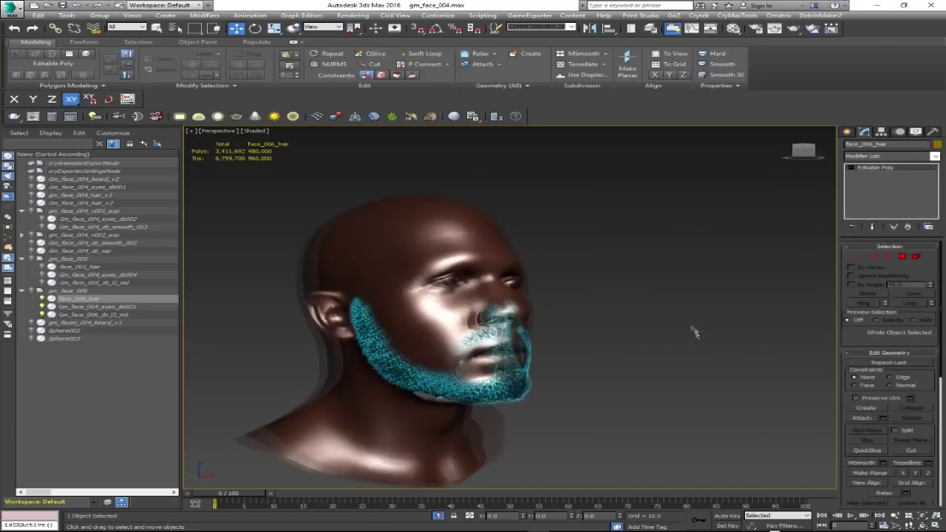
pyautogui.hotkey('alt', 'h')
pyautogui.keyDown('alt'); pyautogui.moveTo(636, 380); pyautogui.dragTo(577, 378, button='middle'); pyautogui.keyUp('alt')
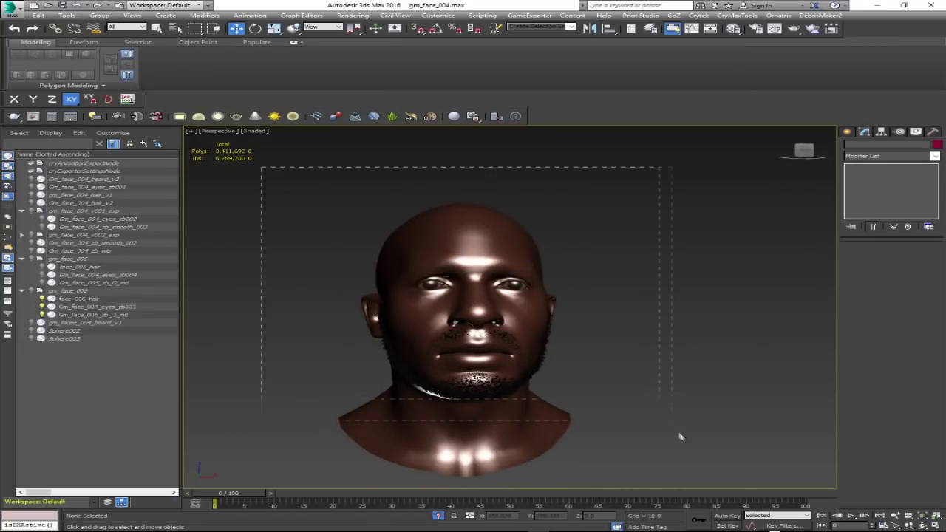
pyautogui.hotkey('ctrl', 'z')
pyautogui.hotkey('ctrl', 'y')
# Select the Gm_face_006_zb_l2_md head, check the gm_face_004_dark material settings, and close the Material Editor
pyautogui.click(473, 292)
pyautogui.keyDown('alt'); pyautogui.moveTo(536, 291); pyautogui.dragTo(650, 298, button='middle'); pyautogui.keyUp('alt')
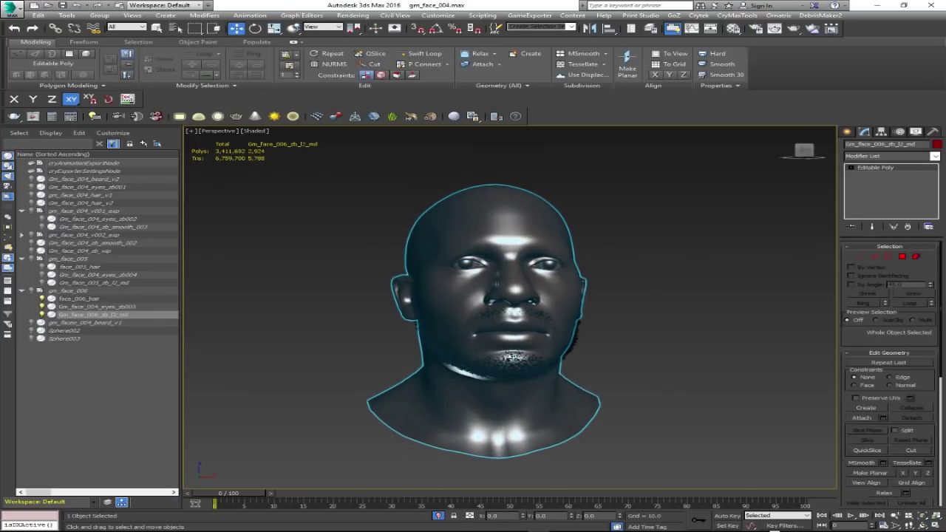
pyautogui.press('m')
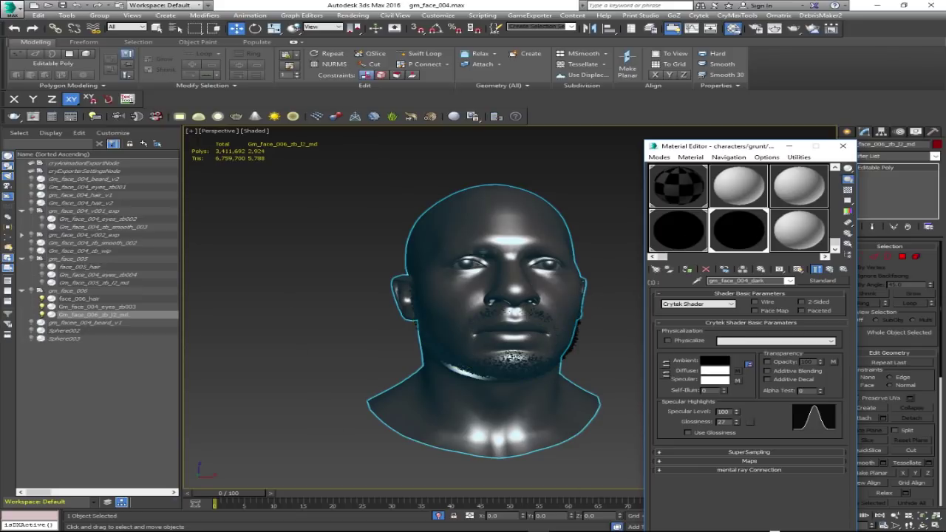
pyautogui.click(842, 146)
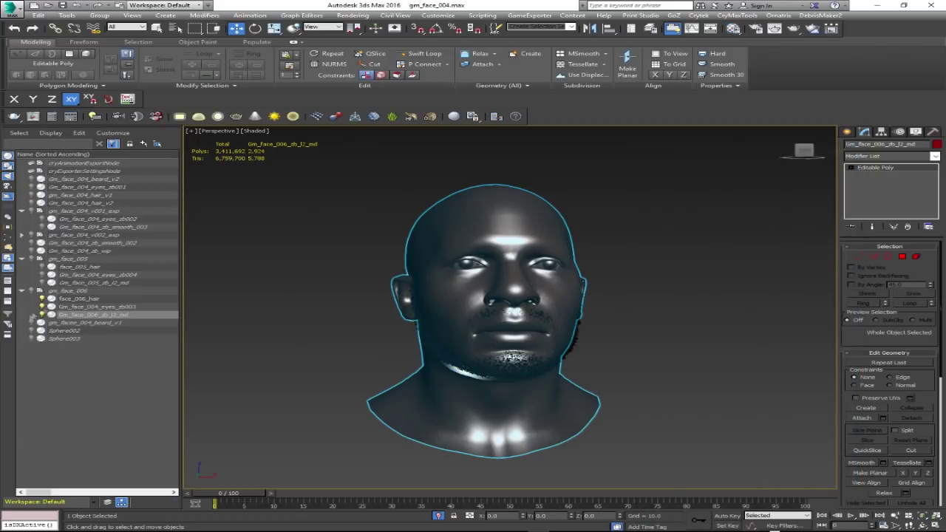
# Select the gm_face_006 parent node and show its CRYENGINE Exporter settings beside a three-quarter view of the head
pyautogui.click(74, 291)
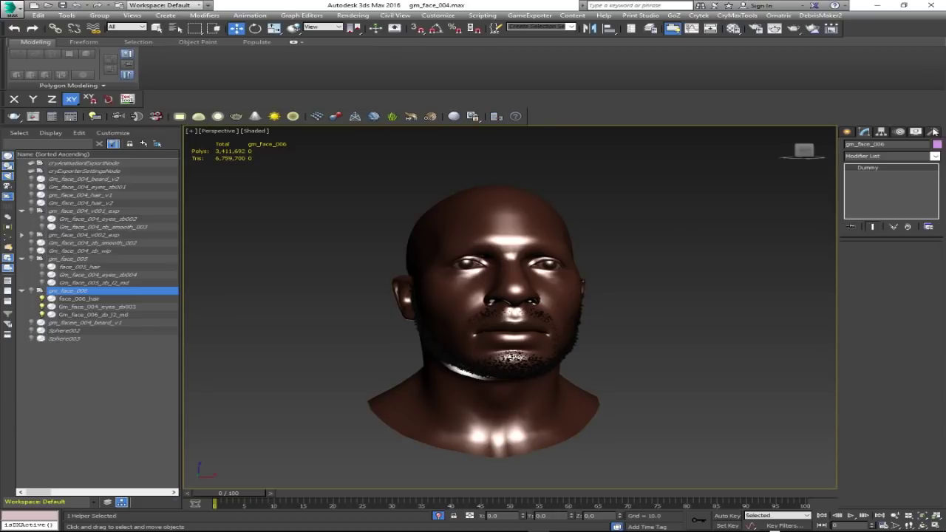
pyautogui.click(933, 132)
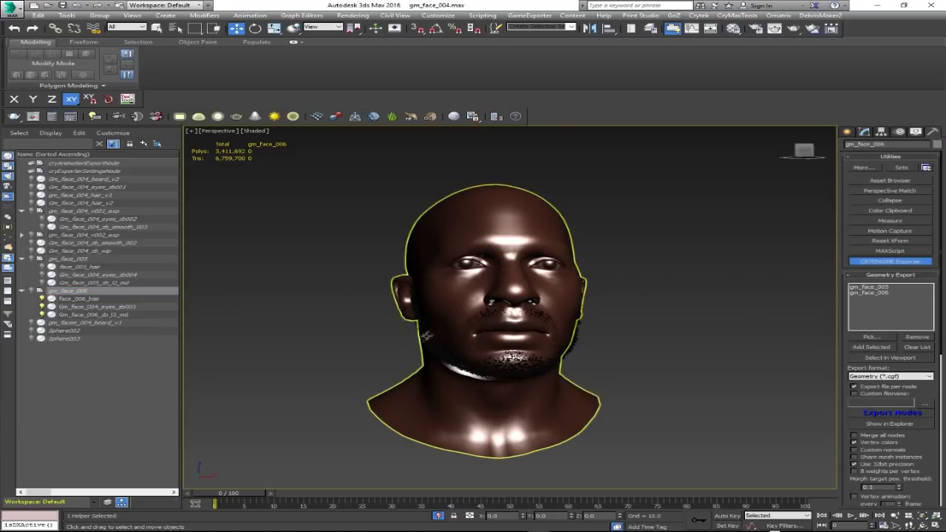
pyautogui.keyDown('alt'); pyautogui.moveTo(423, 336); pyautogui.dragTo(521, 329, button='middle'); pyautogui.keyUp('alt')
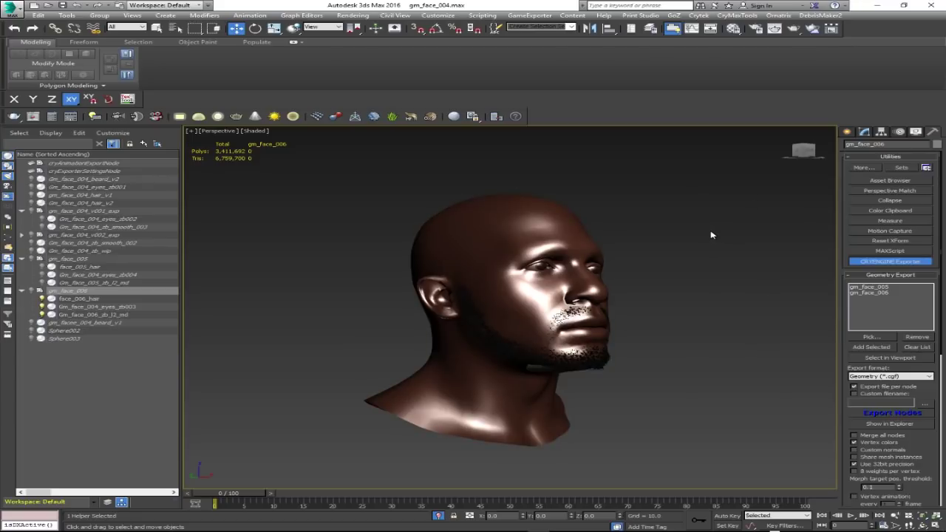
pyautogui.scroll(-2, 623, 303)
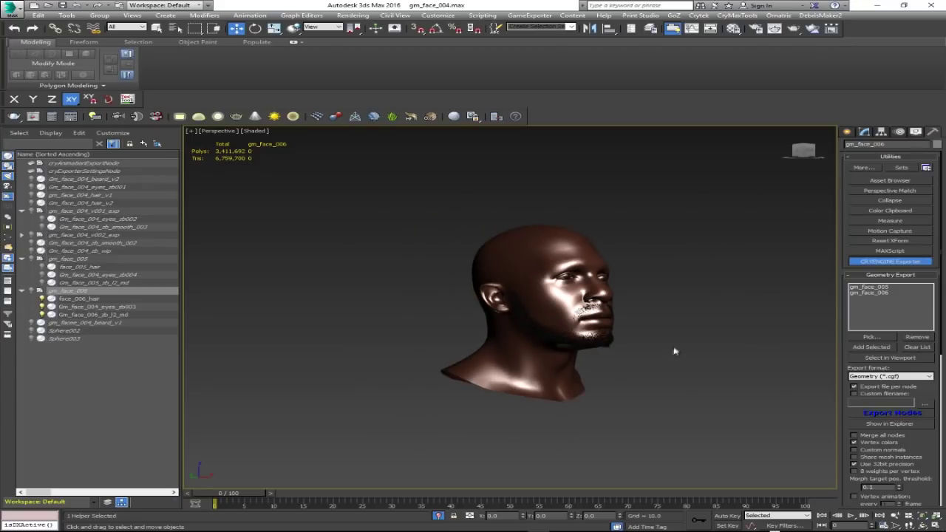
pyautogui.scroll(2, 649, 353)
# Frame the gm_face_006 helper at the origin, then frame the Gm_face_006_zb_l2_md head and clear the selection
pyautogui.press('z')
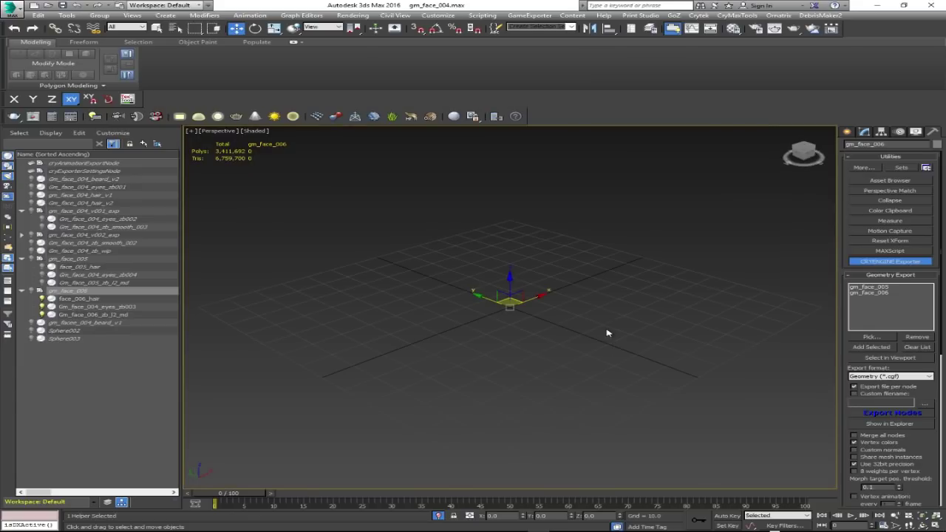
pyautogui.scroll(-3, 563, 242)
pyautogui.scroll(4, 551, 185)
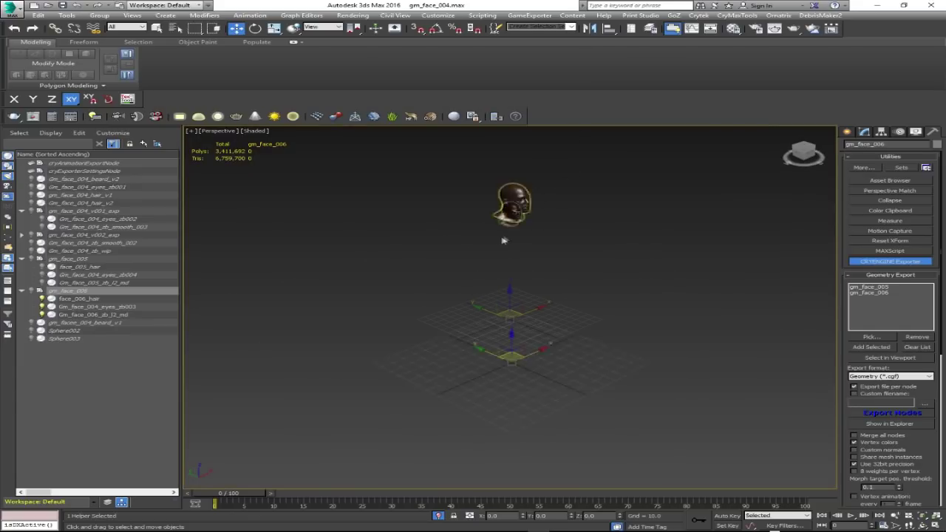
pyautogui.click(554, 139)
pyautogui.press('z')
pyautogui.keyDown('alt'); pyautogui.moveTo(653, 283); pyautogui.dragTo(671, 281, button='middle'); pyautogui.keyUp('alt')
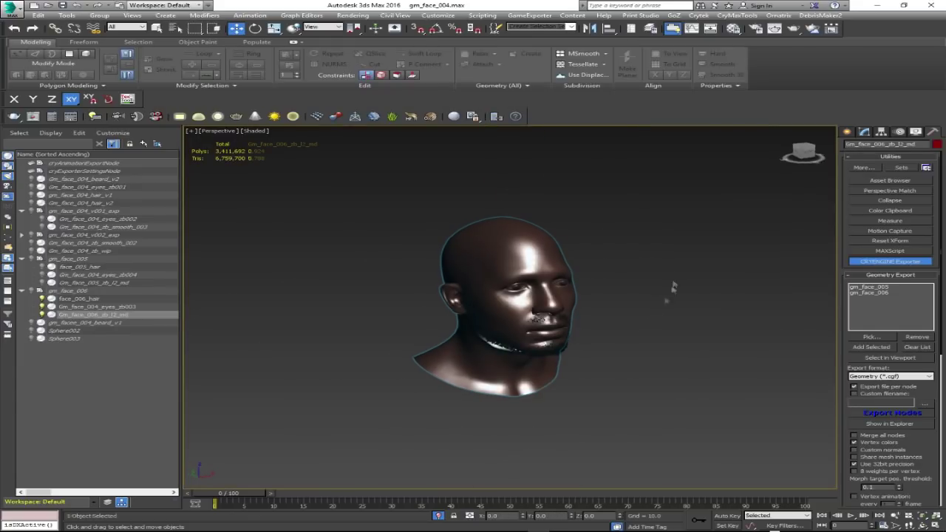
pyautogui.click(601, 323)
pyautogui.keyDown('alt'); pyautogui.moveTo(601, 323); pyautogui.dragTo(586, 357, button='middle'); pyautogui.keyUp('alt')
# Select the gm_face_006 helper and unhide it so its dummy box shows below the head
pyautogui.click(90, 291)
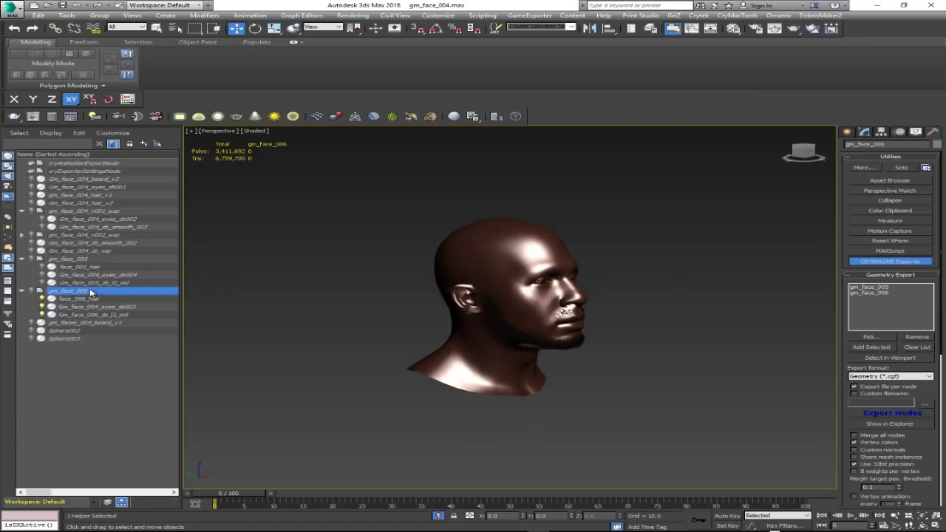
pyautogui.keyDown('alt'); pyautogui.moveTo(542, 255); pyautogui.dragTo(551, 288, button='middle'); pyautogui.keyUp('alt')
pyautogui.moveTo(604, 354); pyautogui.dragTo(550, 225, button='middle')
pyautogui.scroll(-5, 551, 225)
pyautogui.keyDown('alt'); pyautogui.moveTo(563, 303); pyautogui.dragTo(778, 186, button='middle'); pyautogui.keyUp('alt')
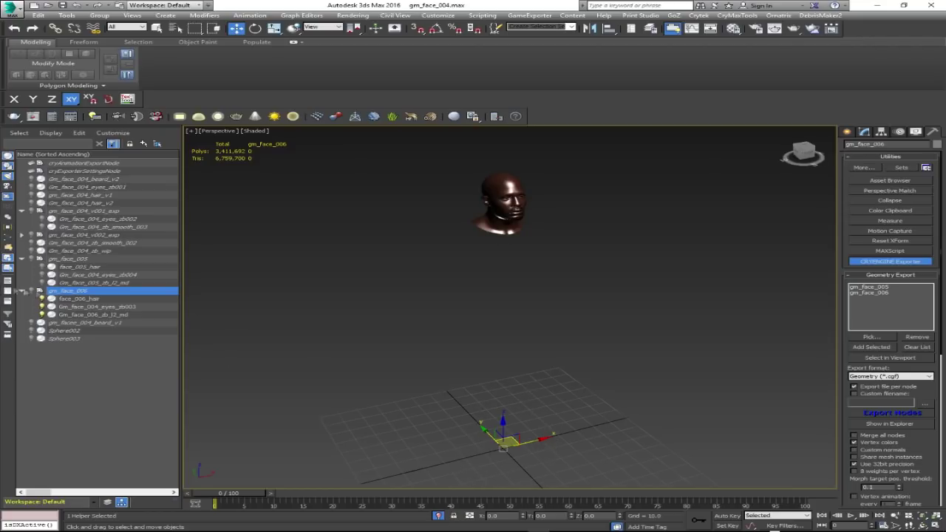
pyautogui.click(33, 293)
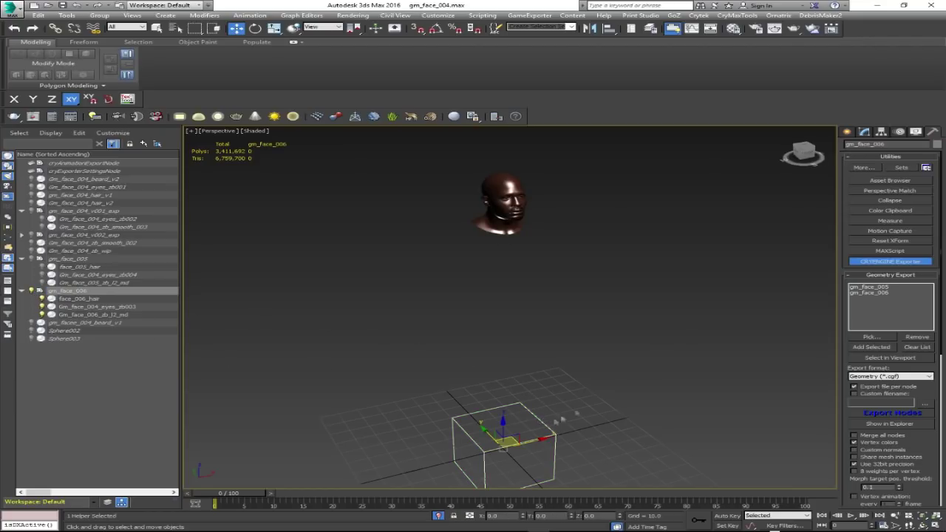
# Show the Standard helper object types, select the Gm_face_006_zb_l2_md head to show its parent link, and clear the selection
pyautogui.click(847, 131)
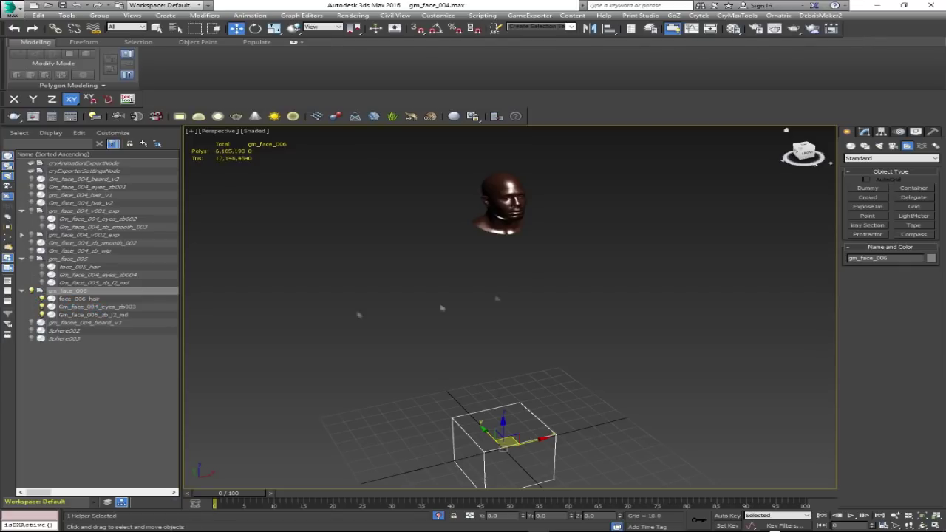
pyautogui.click(93, 314)
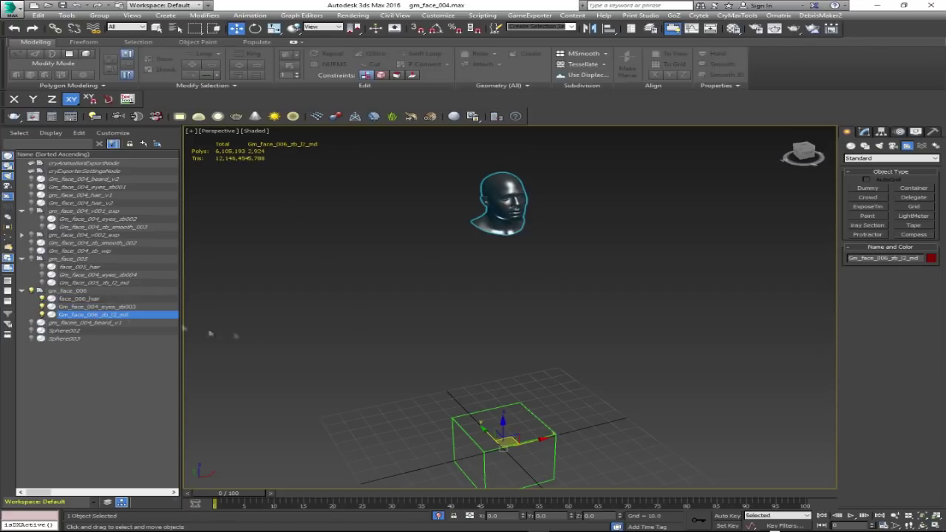
pyautogui.click(490, 246)
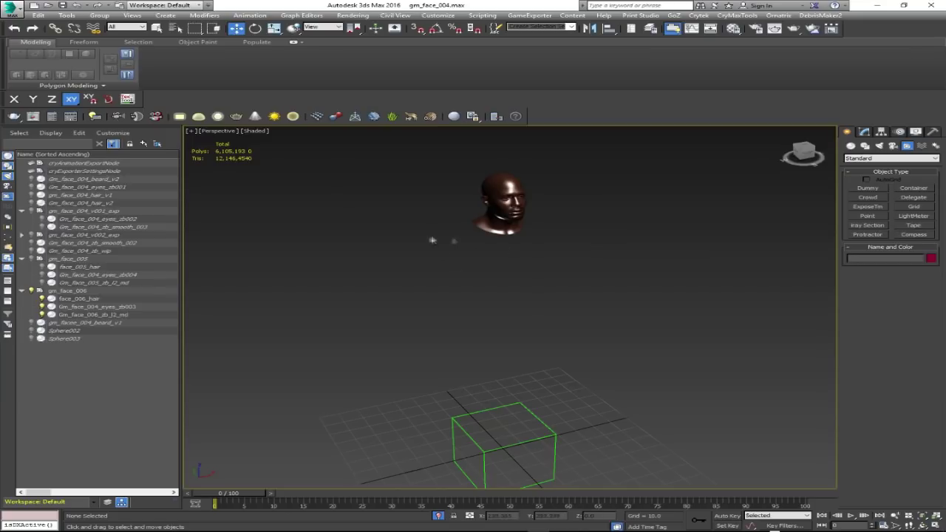
# Select the gm_face_006 dummy box and review the CRYENGINE Exporter's Geometry Export options
pyautogui.click(533, 448)
pyautogui.click(932, 132)
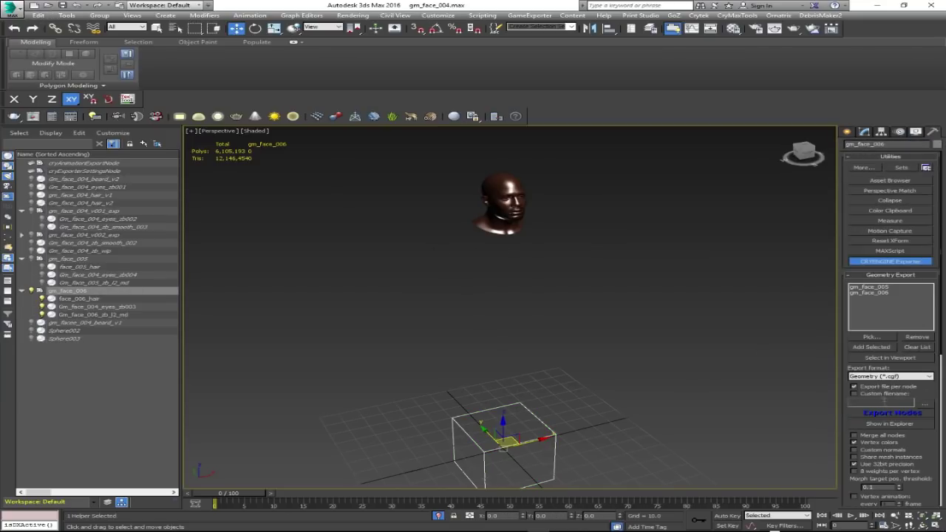
pyautogui.scroll(-3, 847, 397)
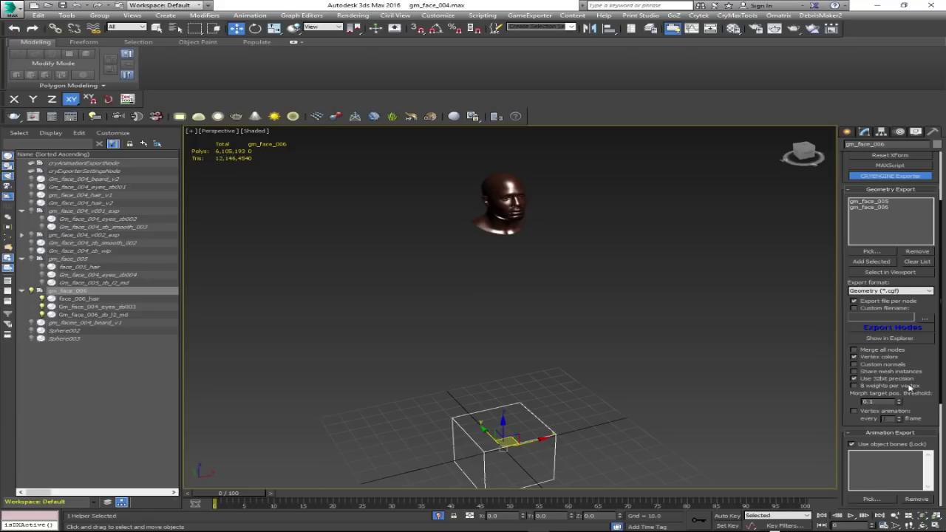
# Select the Gm_face_006_zb_l2_md head, enter vertex editing, and select a vertex on the upper eyelid near the inner eye corner
pyautogui.scroll(10, 561, 248)
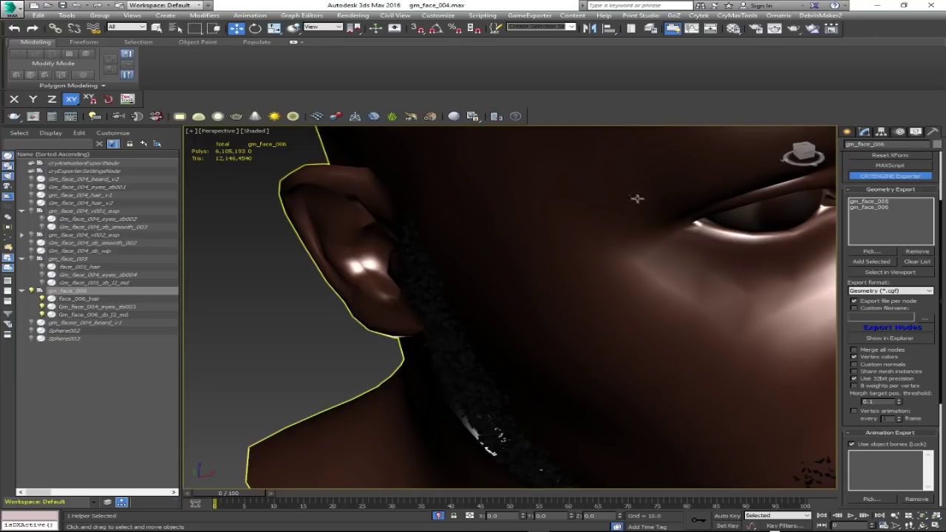
pyautogui.scroll(-6, 633, 196)
pyautogui.moveTo(644, 221); pyautogui.dragTo(591, 355, button='middle')
pyautogui.scroll(-5, 608, 310)
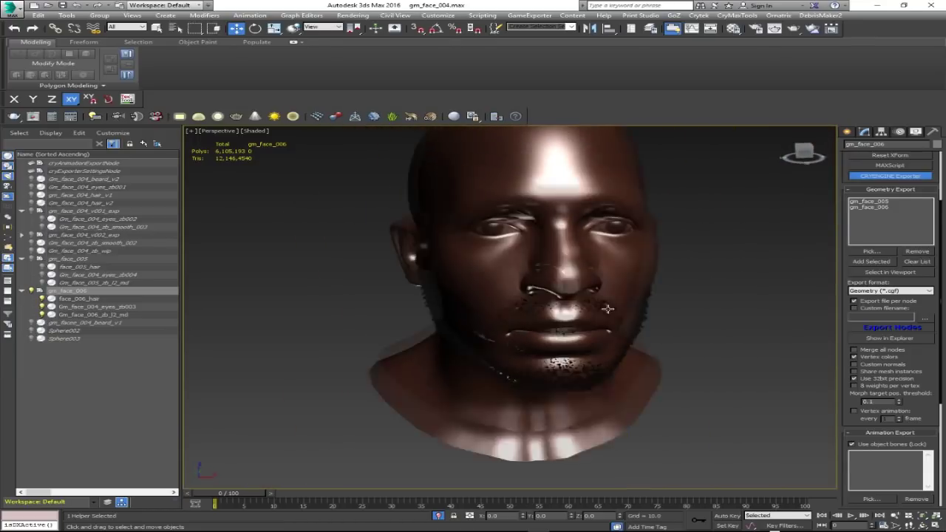
pyautogui.scroll(8, 561, 263)
pyautogui.click(642, 235)
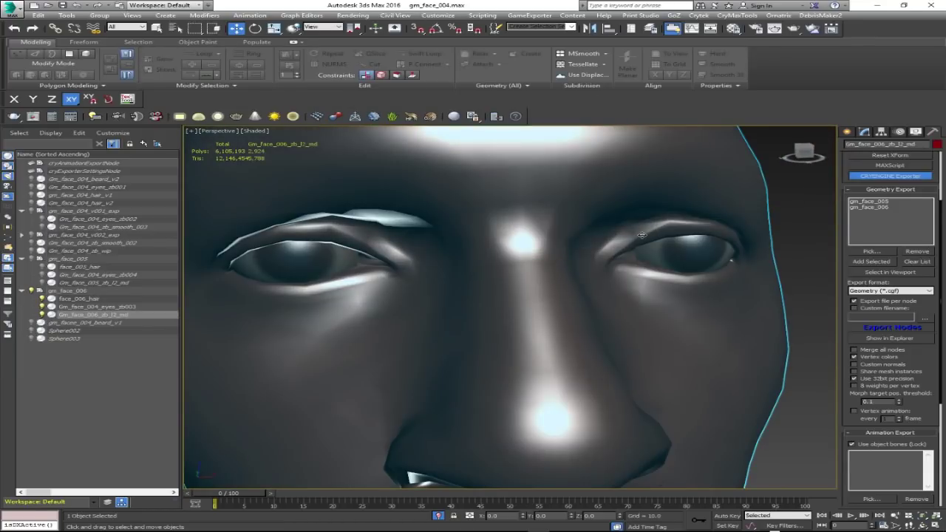
pyautogui.press('1')
pyautogui.click(669, 231)
pyautogui.keyDown('alt'); pyautogui.moveTo(669, 231); pyautogui.dragTo(585, 293, button='middle'); pyautogui.keyUp('alt')
pyautogui.scroll(5, 515, 315)
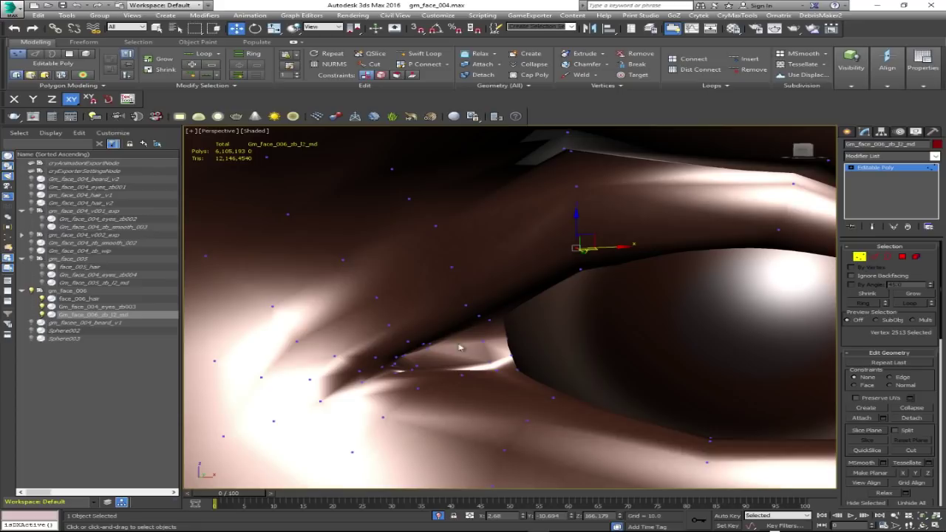
# Turn on edged faces in the viewport and select vertices at the inner eye corner
pyautogui.click(427, 342)
pyautogui.press('F4')
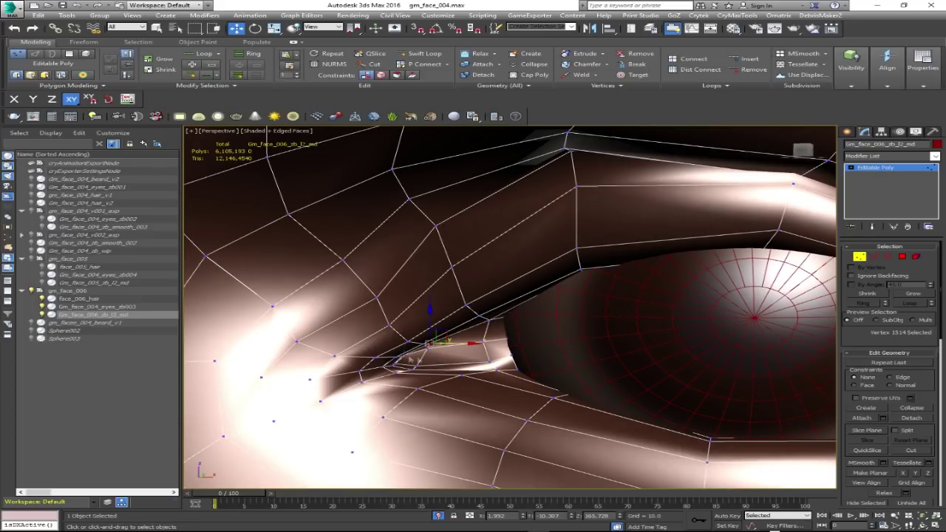
pyautogui.click(394, 363)
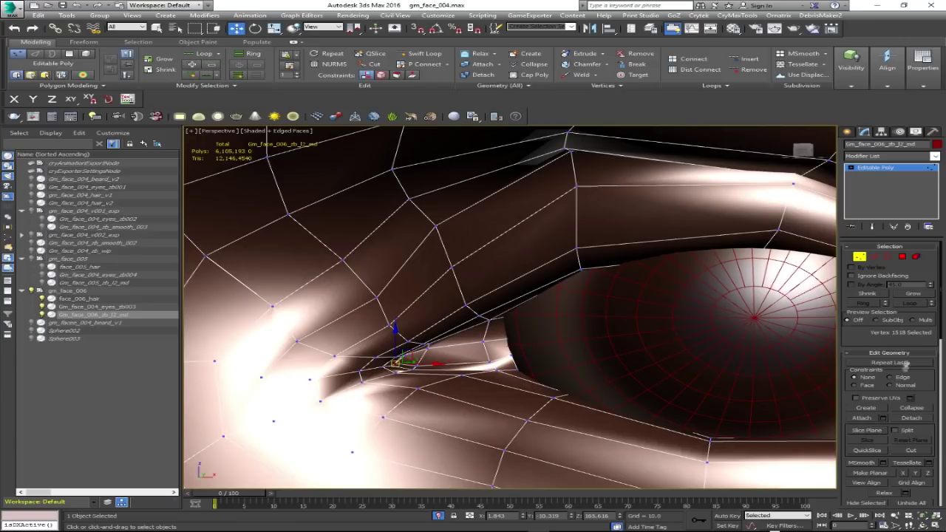
# Examine the eyelid and eye-corner wireframe alongside the CRYENGINE Exporter's Use 32bit precision option
pyautogui.click(932, 131)
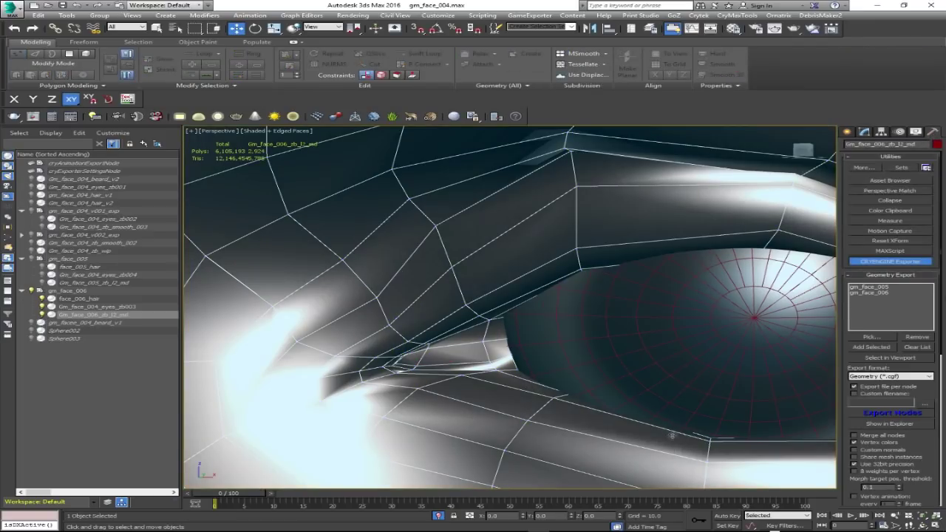
pyautogui.keyDown('alt'); pyautogui.moveTo(671, 407); pyautogui.dragTo(591, 358, button='middle'); pyautogui.keyUp('alt')
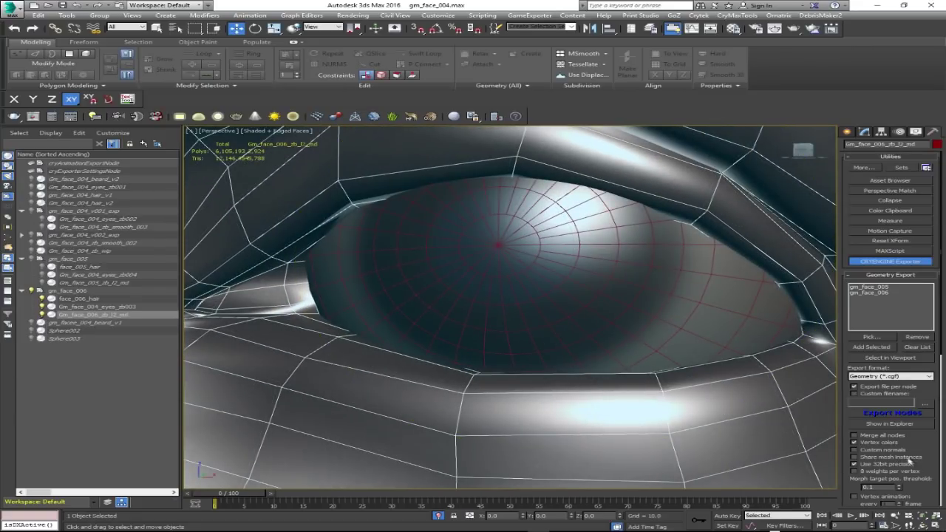
pyautogui.scroll(3, 486, 363)
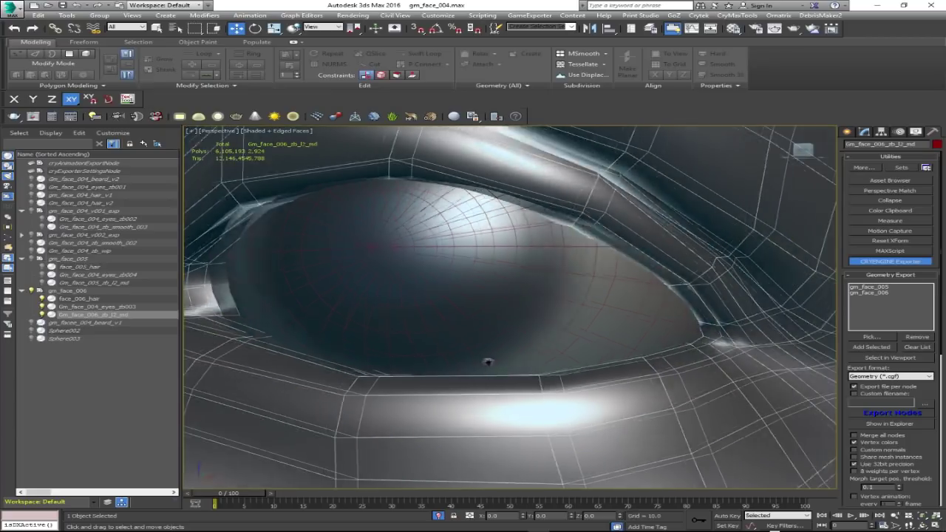
pyautogui.keyDown('alt'); pyautogui.moveTo(486, 363); pyautogui.dragTo(486, 361, button='middle'); pyautogui.keyUp('alt')
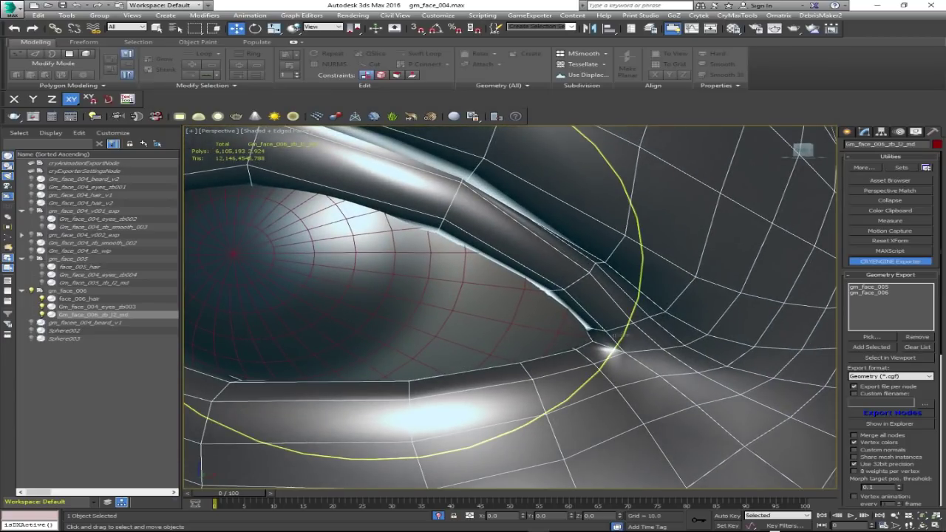
pyautogui.keyDown('alt'); pyautogui.moveTo(589, 327); pyautogui.dragTo(550, 336, button='middle'); pyautogui.keyUp('alt')
pyautogui.scroll(3, 512, 357)
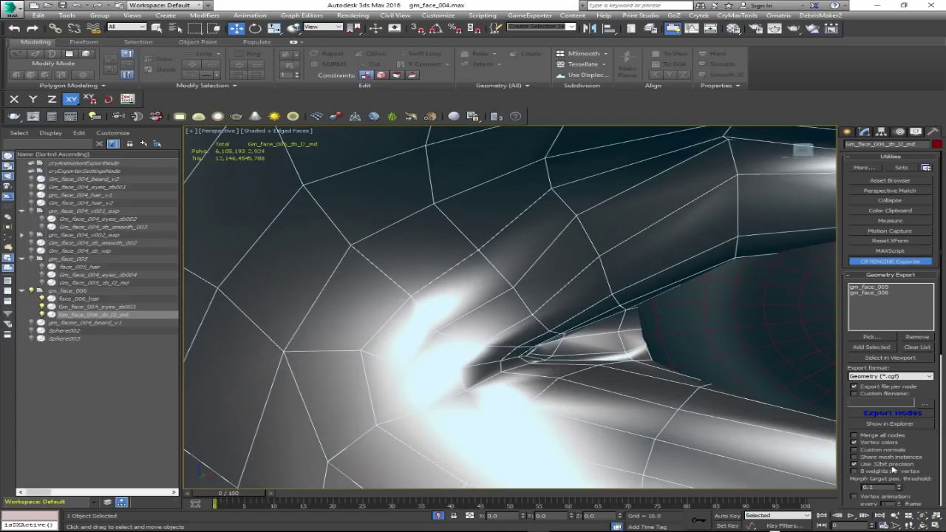
pyautogui.scroll(-3, 601, 363)
pyautogui.keyDown('alt'); pyautogui.moveTo(601, 363); pyautogui.dragTo(335, 337, button='middle'); pyautogui.keyUp('alt')
pyautogui.scroll(3, 335, 336)
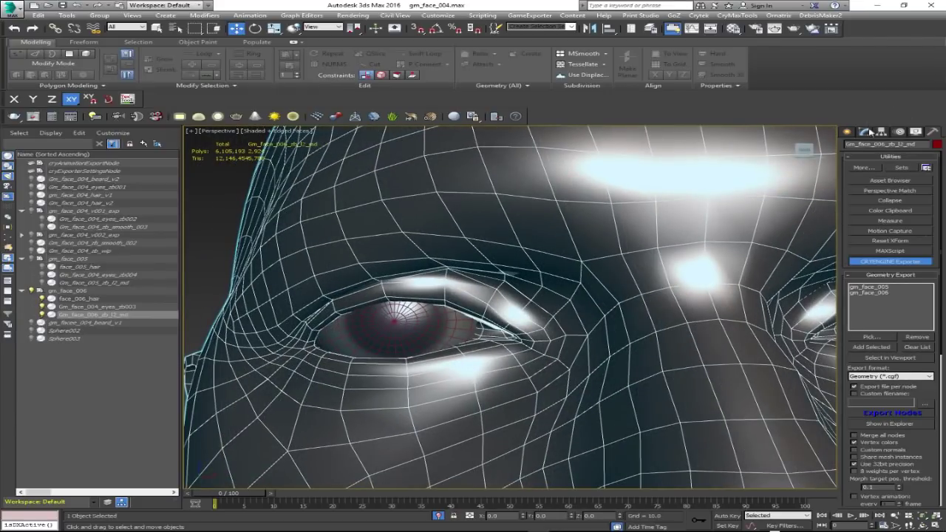
# Add a TurboSmooth modifier to the Gm_face_006_zb_l2_md head and inspect the inner eye corner
pyautogui.click(866, 131)
pyautogui.click(879, 156)
pyautogui.write('tu')
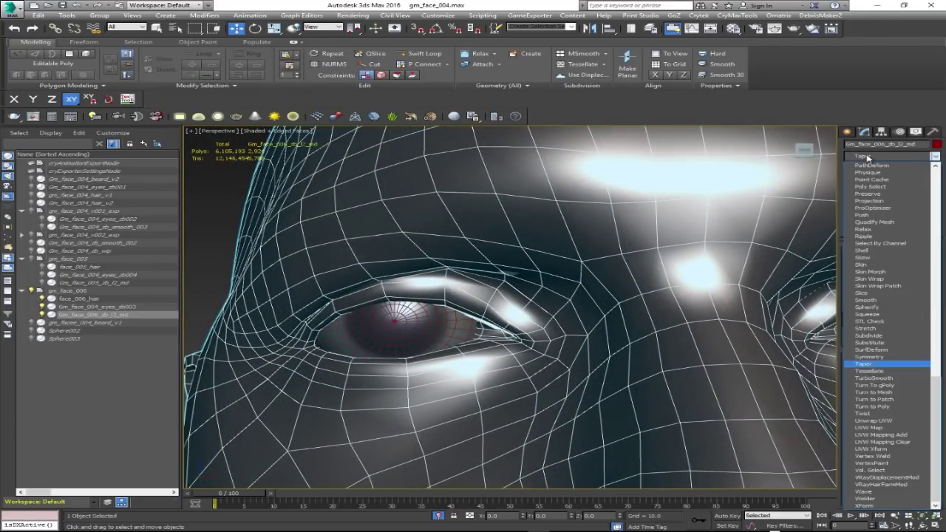
pyautogui.click(875, 378)
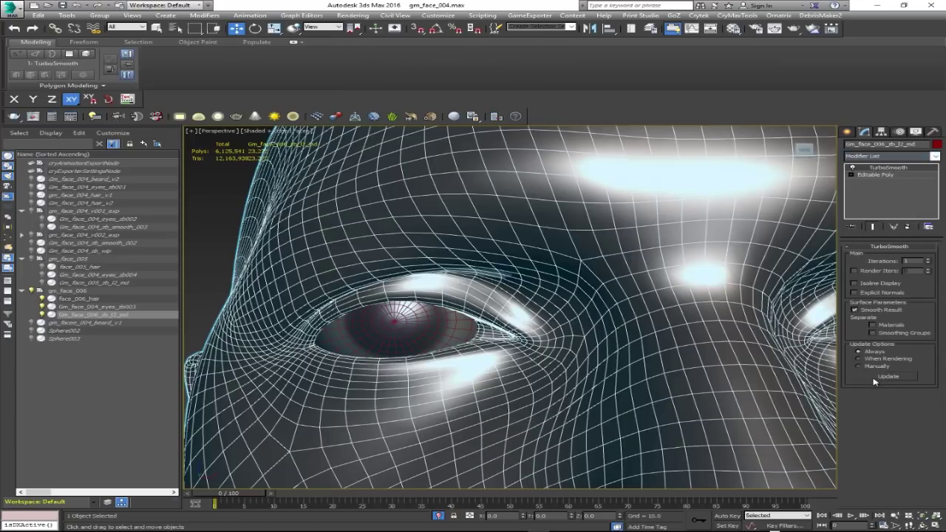
pyautogui.scroll(5, 429, 339)
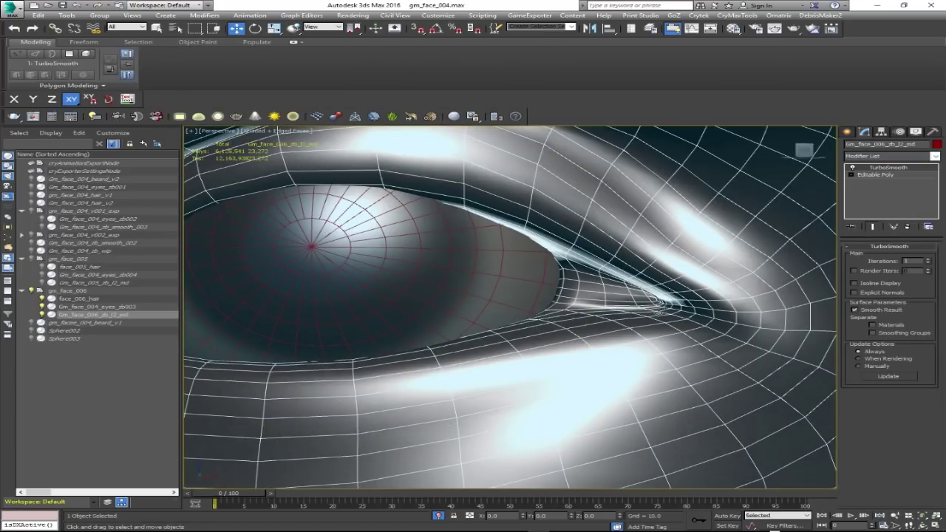
# Examine the smoothed head's dense wireframe alongside the CRYENGINE Exporter's Use 32bit precision option
pyautogui.click(930, 131)
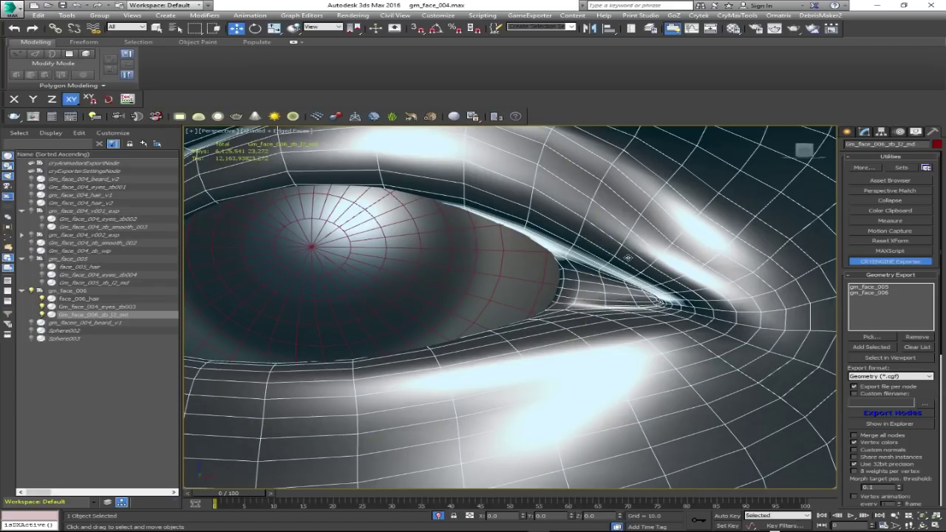
pyautogui.scroll(-10, 650, 300)
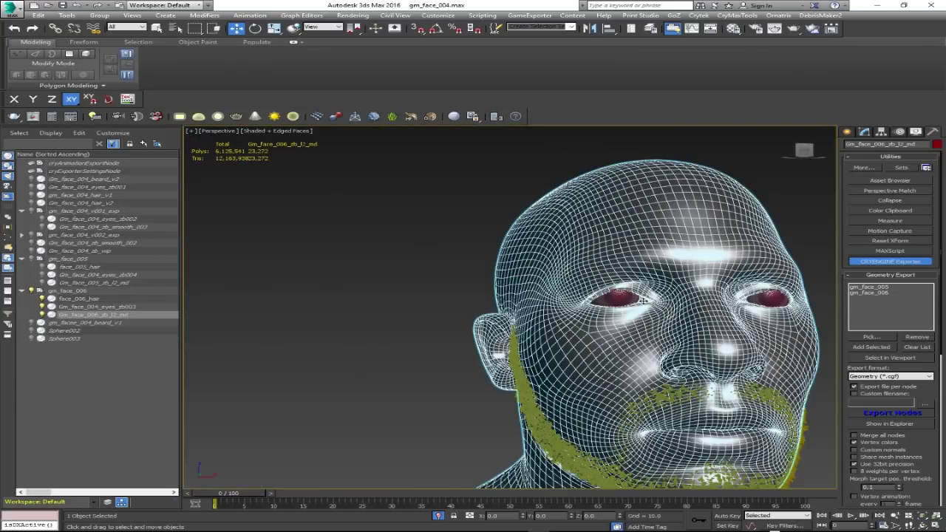
pyautogui.scroll(4, 650, 299)
pyautogui.scroll(-2, 651, 299)
pyautogui.press('F4')
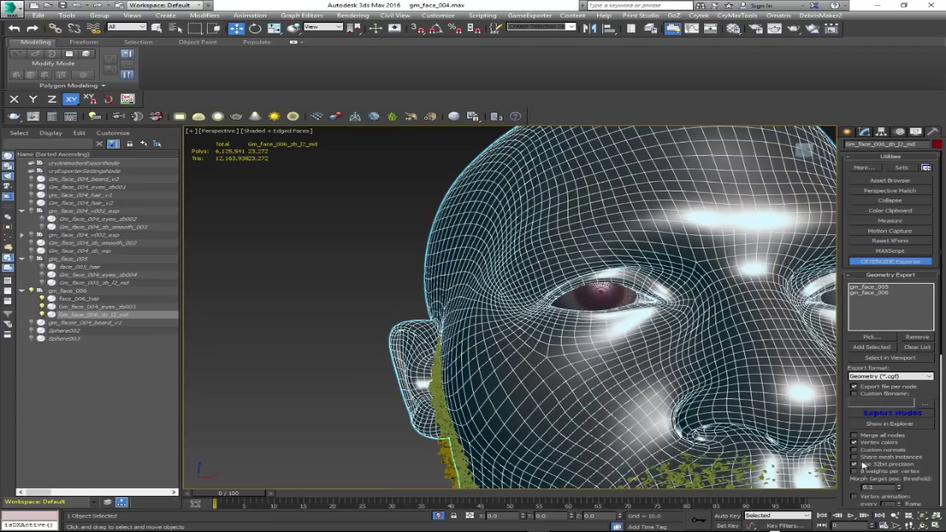
pyautogui.keyDown('alt'); pyautogui.moveTo(650, 299); pyautogui.dragTo(591, 299, button='middle'); pyautogui.keyUp('alt')
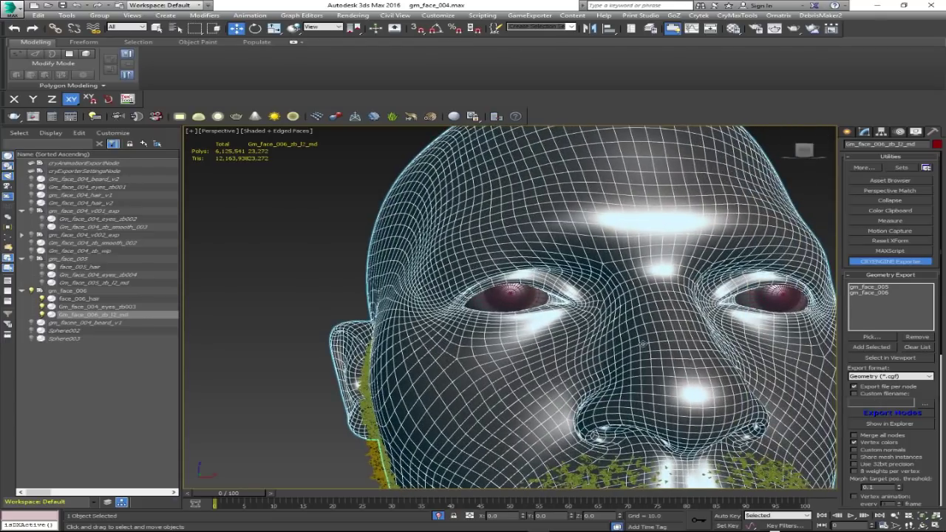
pyautogui.scroll(-3, 642, 342)
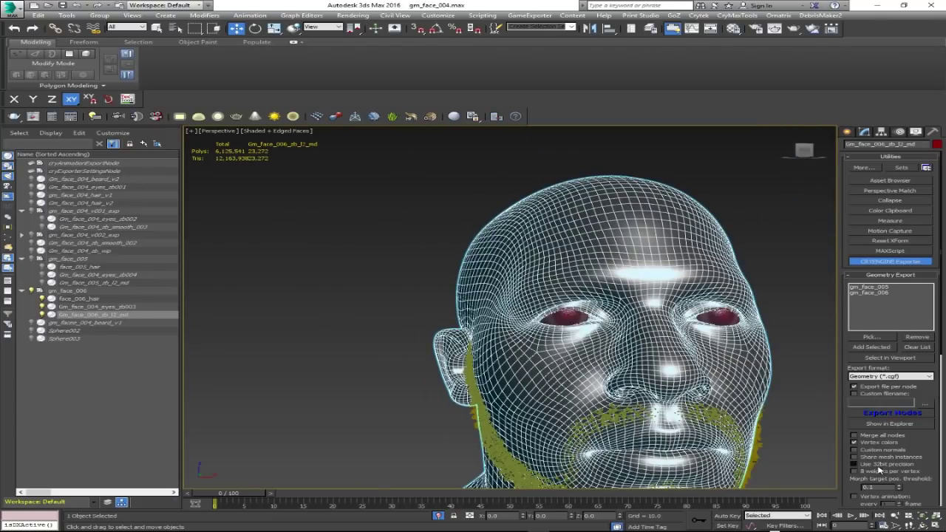
# Remove the TurboSmooth modifier from the head, return to the CRYENGINE Exporter, and clear the selection
pyautogui.click(868, 135)
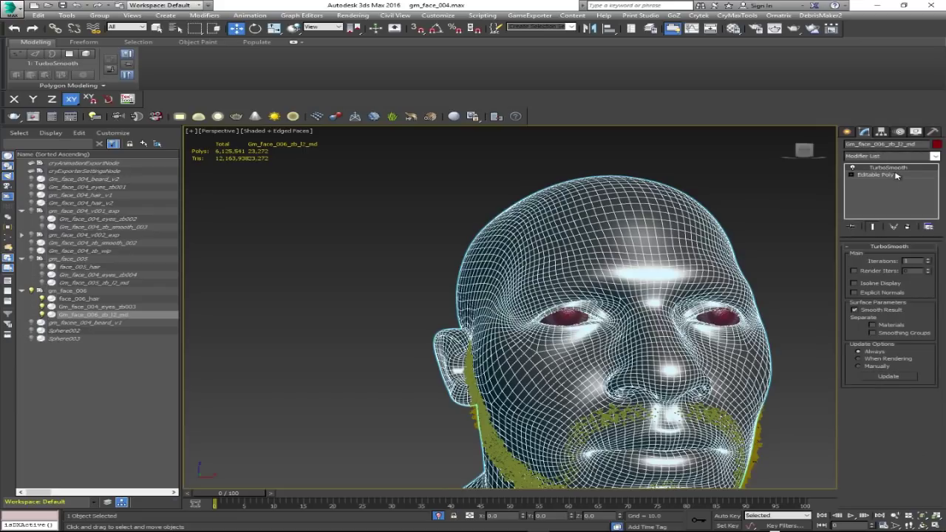
pyautogui.click(902, 174)
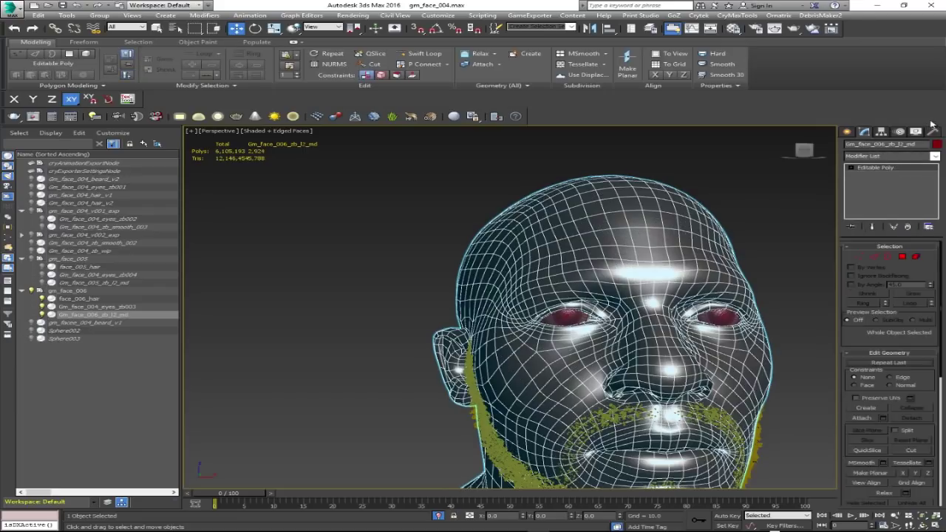
pyautogui.click(932, 131)
pyautogui.moveTo(645, 208); pyautogui.dragTo(563, 170, button='middle')
pyautogui.click(269, 363)
pyautogui.moveTo(269, 363)
pyautogui.keyDown('alt'); pyautogui.mouseDown(button='middle')
pyautogui.moveTo(310, 370)
pyautogui.moveTo(269, 363)
pyautogui.mouseUp(button='middle'); pyautogui.keyUp('alt')
pyautogui.scroll(-3, 310, 369)
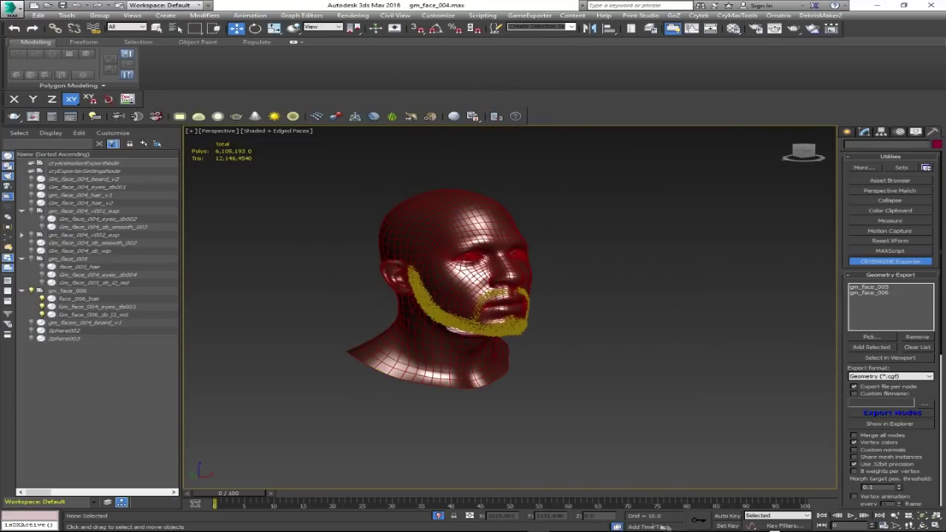
# Switch to CRYENGINE Sandbox and examine the bearded head in a close full-screen view
pyautogui.press('super')
pyautogui.moveTo(668, 526)
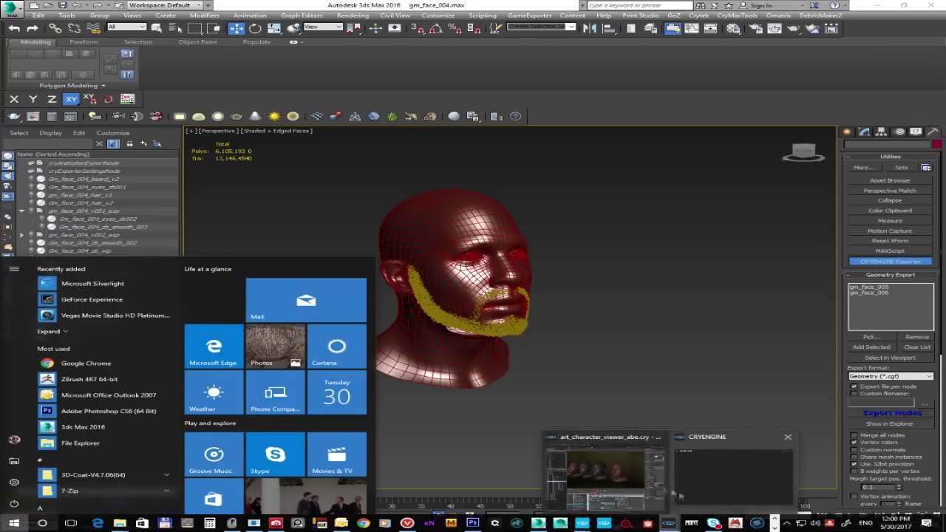
pyautogui.click(615, 477)
pyautogui.scroll(2, 612, 207)
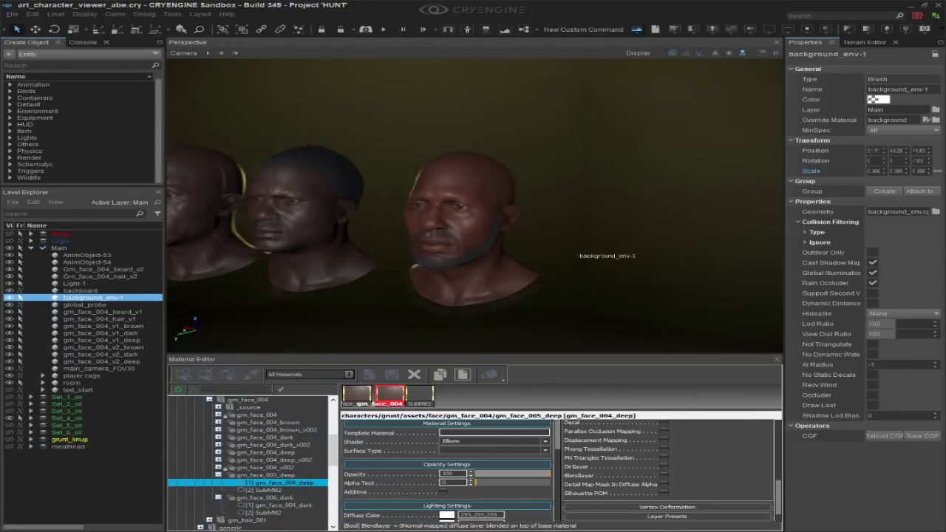
pyautogui.scroll(3, 566, 238)
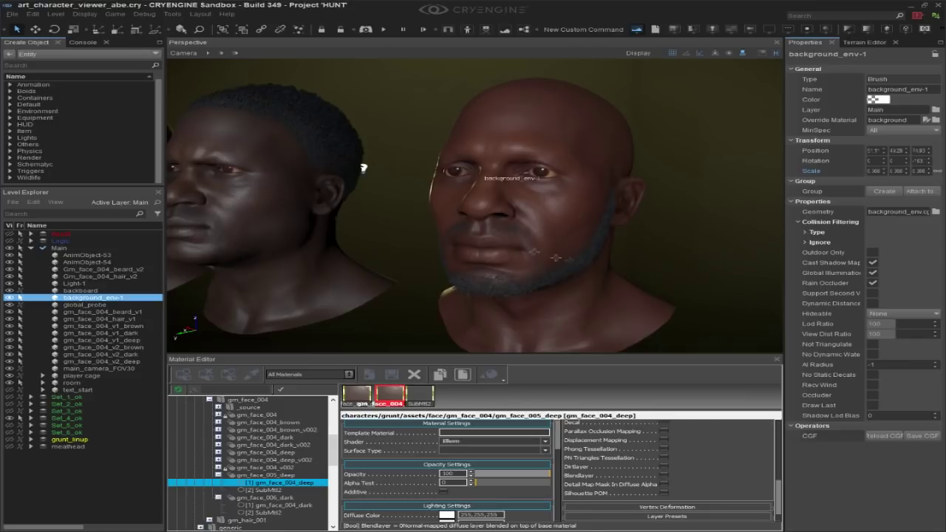
pyautogui.press('F11')
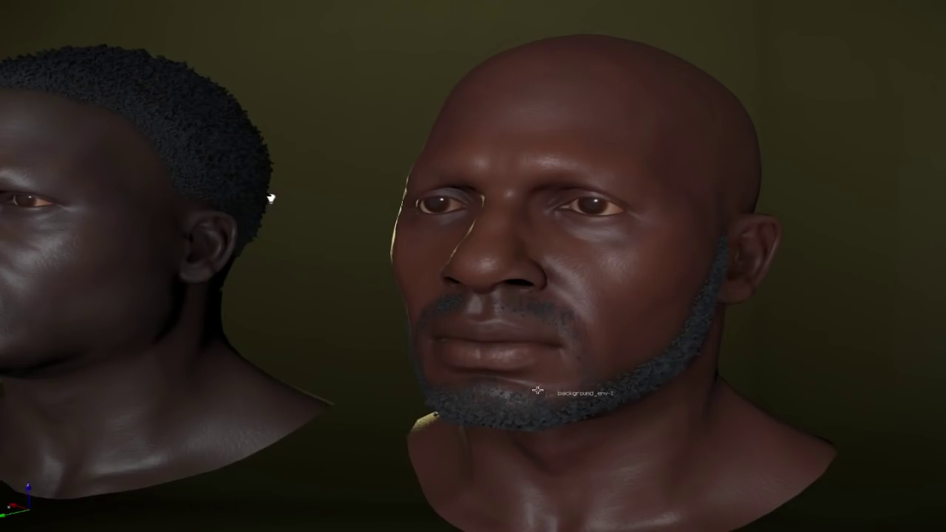
pyautogui.scroll(2, 546, 396)
pyautogui.scroll(3, 566, 380)
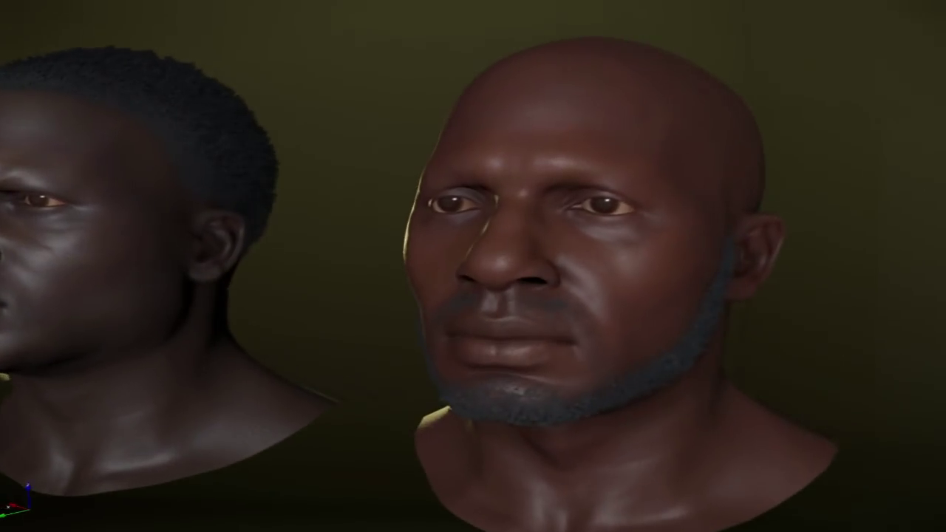
# Switch to ZBrush to view the low-poly Gm_face_006_zb_l2_md head, and return to 3ds Max
pyautogui.hotkey('alt', 'Tab')
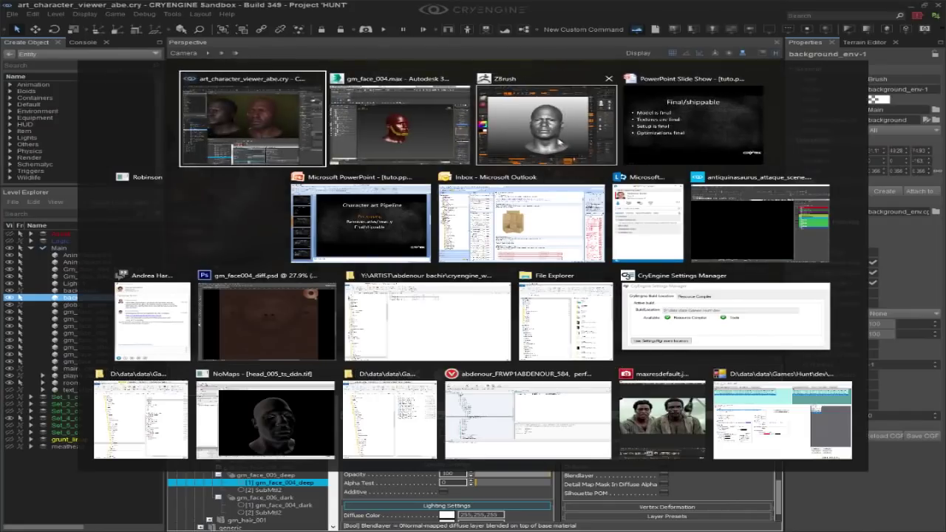
pyautogui.hotkey('ctrl', 'z')
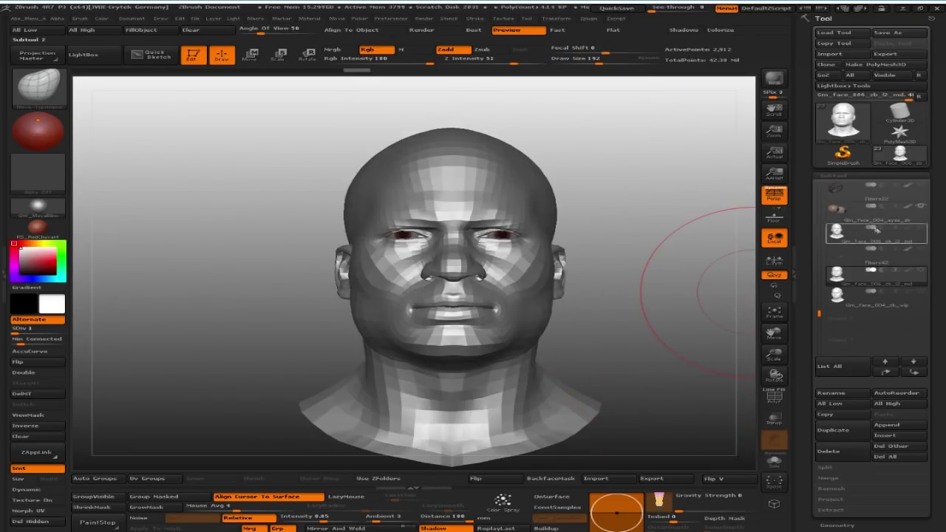
pyautogui.press('super')
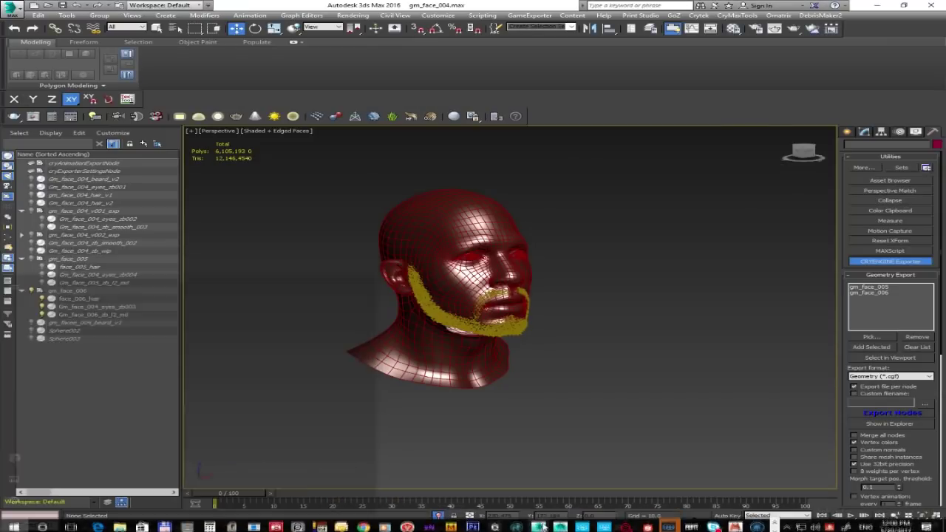
# Select the gm_face_006 head, eyes and beard and hide them together with their gm_face_006 parent
pyautogui.moveTo(283, 187); pyautogui.dragTo(762, 464)
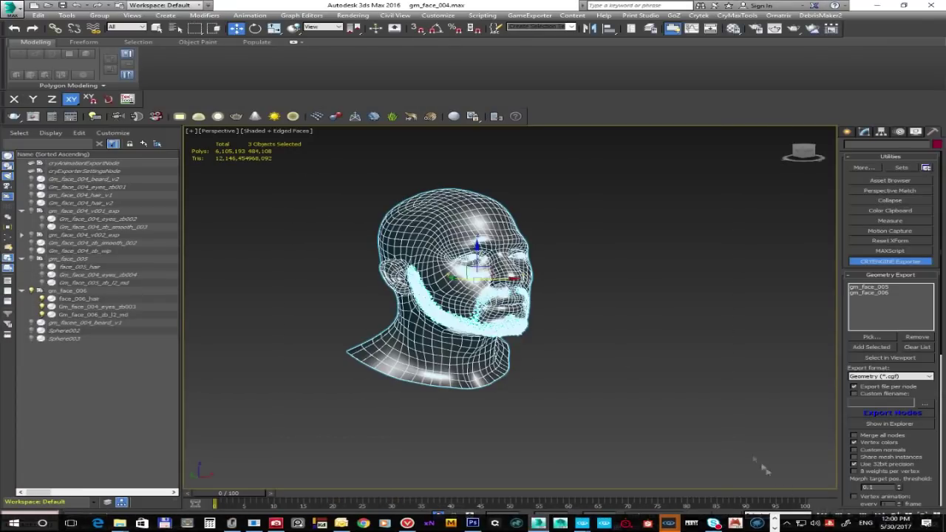
pyautogui.hotkey('alt', 'h')
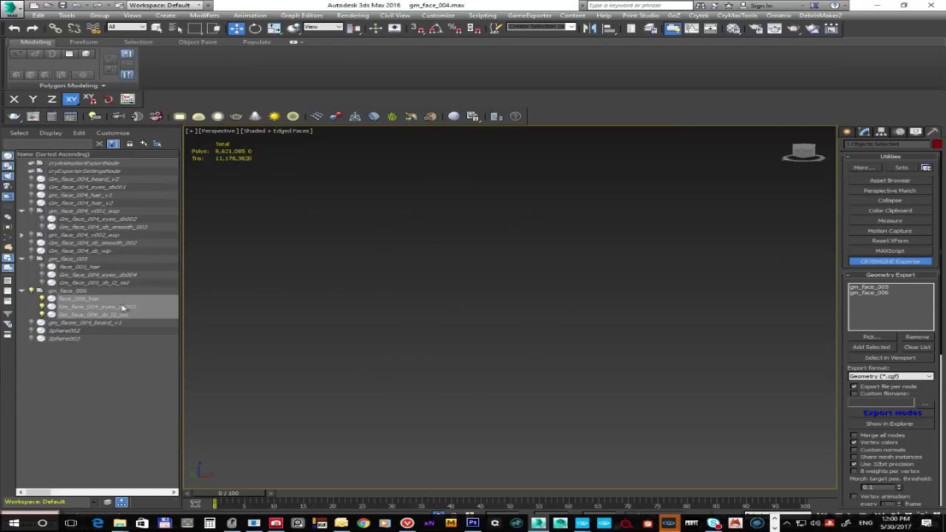
pyautogui.click(32, 292)
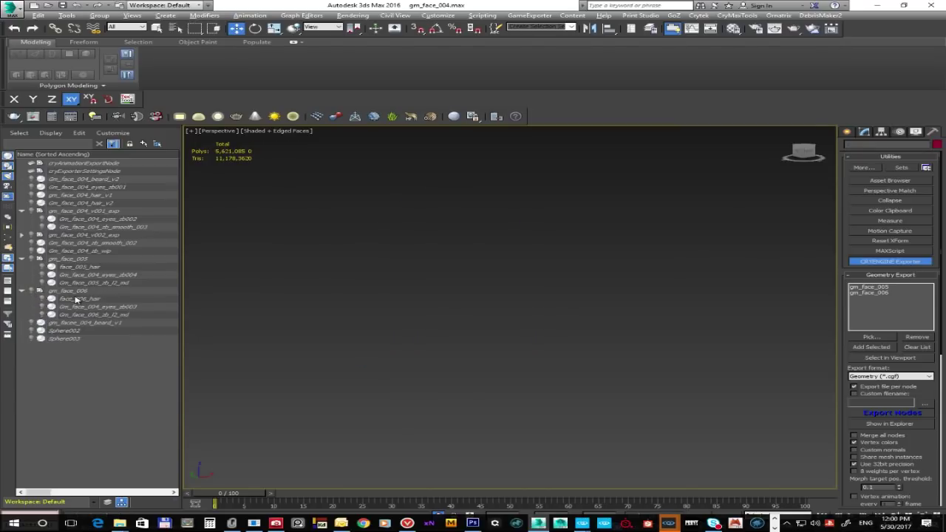
# Unhide the gm_face_005 head with its hair and eyes, and select and hide those three meshes
pyautogui.hotkey('alt', 'u')
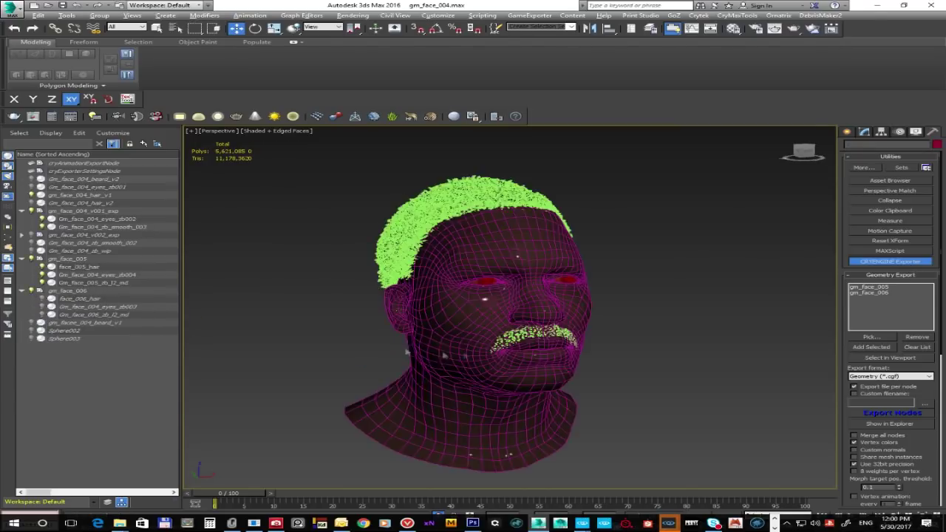
pyautogui.click(498, 355)
pyautogui.click(281, 178)
pyautogui.moveTo(302, 164); pyautogui.dragTo(510, 340)
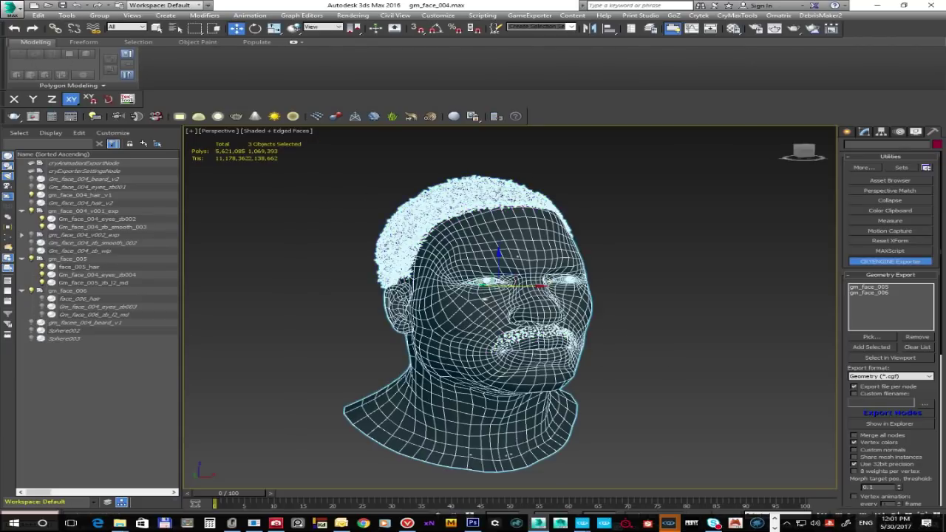
pyautogui.hotkey('alt', 'h')
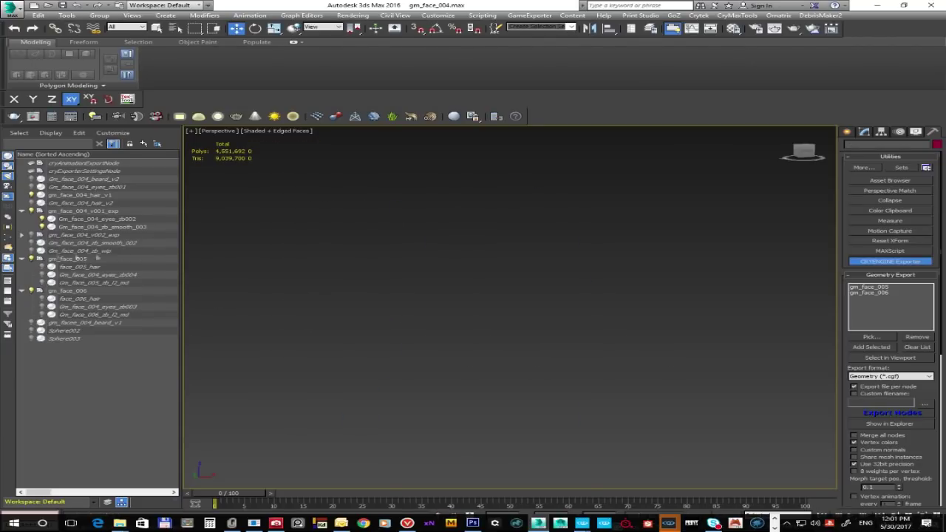
# Select the gm_face_005 node, switch to ZBrush, and display the Gm_face_005_zb_l2_md head with the Gm_face_004_eyes_zb subtool
pyautogui.click(59, 260)
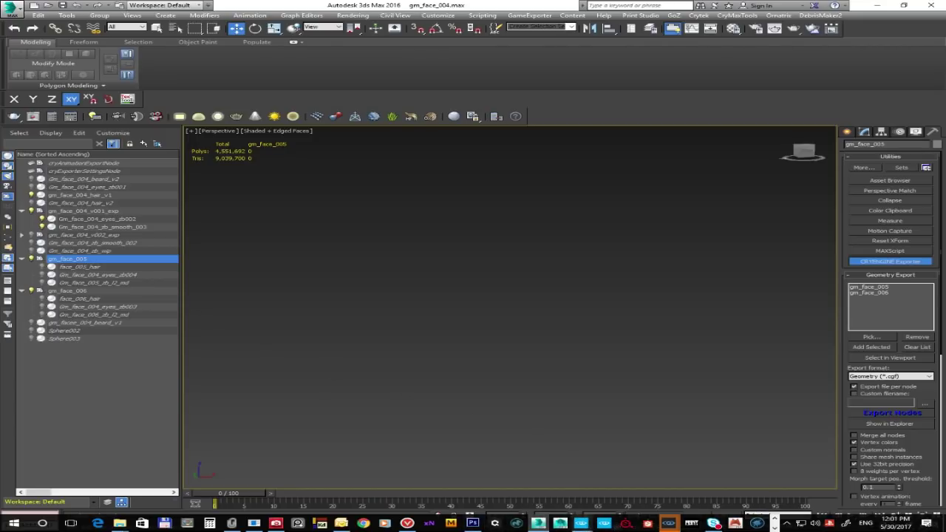
pyautogui.click(774, 528)
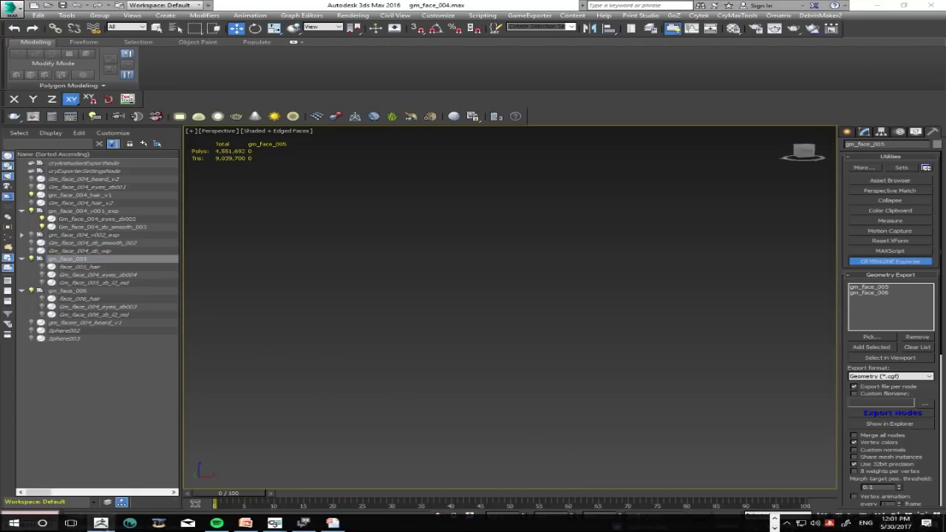
pyautogui.click(101, 523)
pyautogui.click(849, 233)
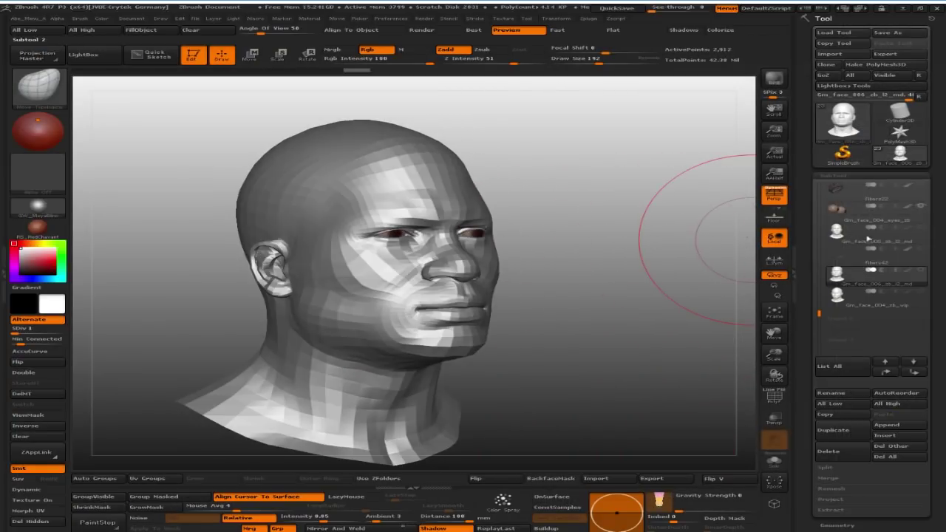
pyautogui.click(883, 213)
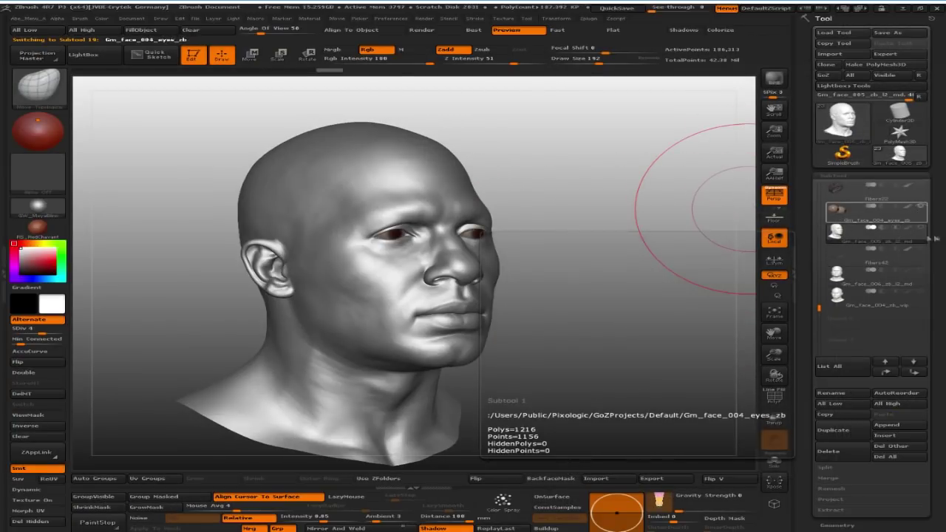
pyautogui.click(921, 232)
pyautogui.click(920, 230)
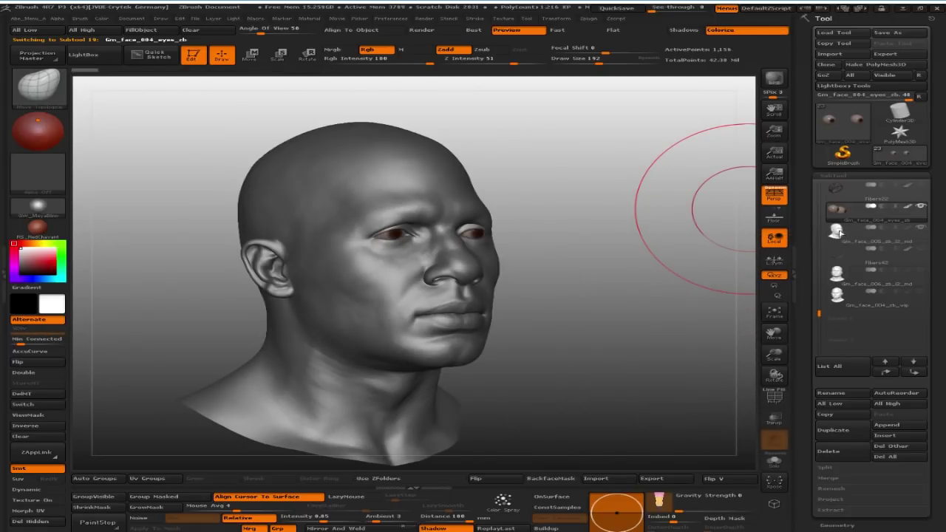
# Select the Gm_face_005_zb_l2_md head subtool and step it down to its lowest subdivision level
pyautogui.moveTo(633, 302)
pyautogui.mouseDown()
pyautogui.moveTo(667, 325)
pyautogui.moveTo(643, 308)
pyautogui.mouseUp()
pyautogui.press('b')
pyautogui.press('s')
pyautogui.press('t')
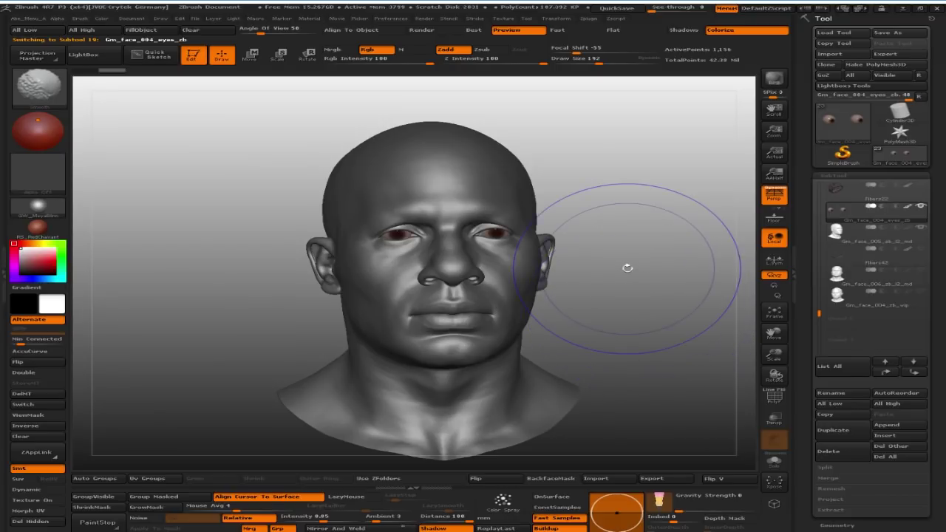
pyautogui.click(838, 233)
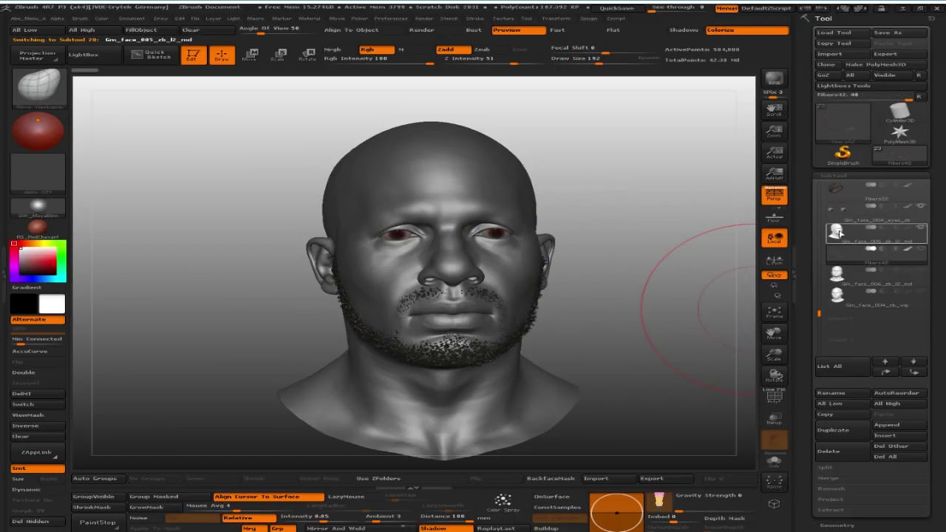
pyautogui.hotkey('shift', 'd')
pyautogui.moveTo(655, 296); pyautogui.dragTo(607, 305)
pyautogui.click(912, 492)
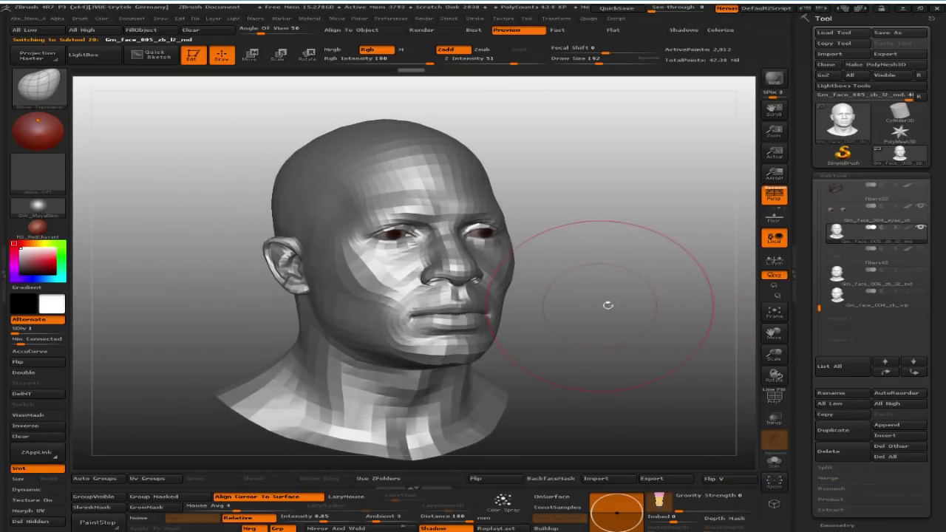
# Review the low-poly head from the front and three-quarter view, and send the Gm_face_004_eyes_zb subtool to 3ds Max with GoZ
pyautogui.moveTo(634, 407)
pyautogui.keyDown('shift'); pyautogui.mouseDown()
pyautogui.moveTo(629, 345)
pyautogui.moveTo(710, 270)
pyautogui.mouseUp(); pyautogui.keyUp('shift')
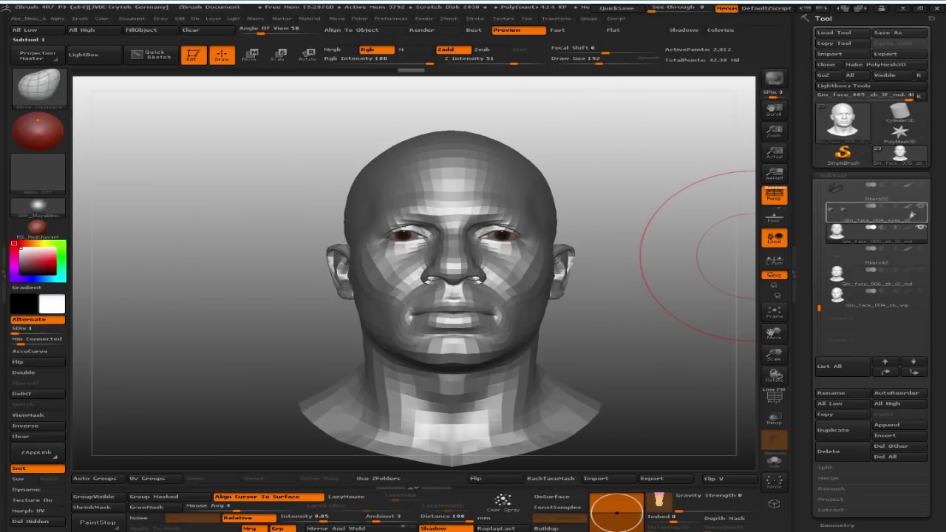
pyautogui.moveTo(582, 212); pyautogui.dragTo(634, 188)
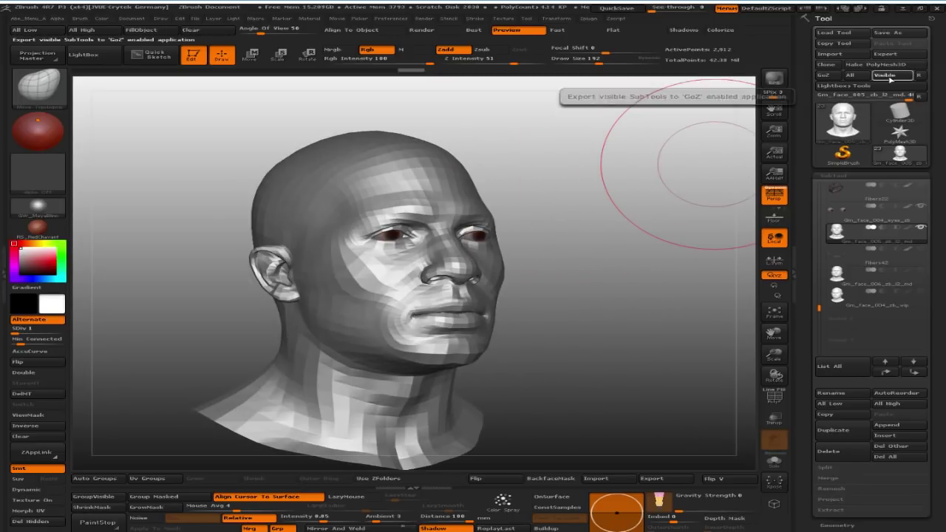
pyautogui.keyDown('alt'); pyautogui.click(588, 194); pyautogui.keyUp('alt')
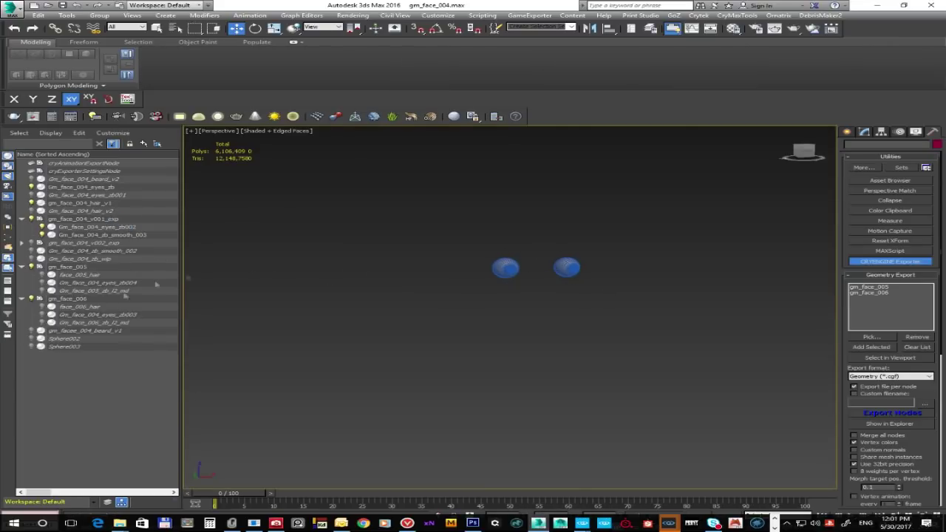
# Select and frame the imported Gm_face_004_eyes_zb mesh, and briefly show the Gm_face_005_zb_l2_md head around it
pyautogui.keyDown('alt'); pyautogui.moveTo(482, 314); pyautogui.dragTo(500, 283, button='middle'); pyautogui.keyUp('alt')
pyautogui.press('z')
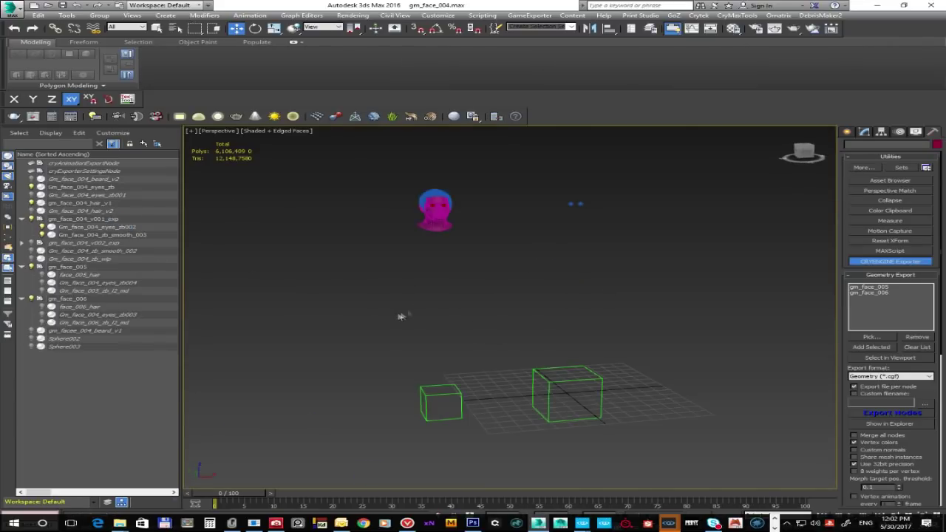
pyautogui.click(574, 202)
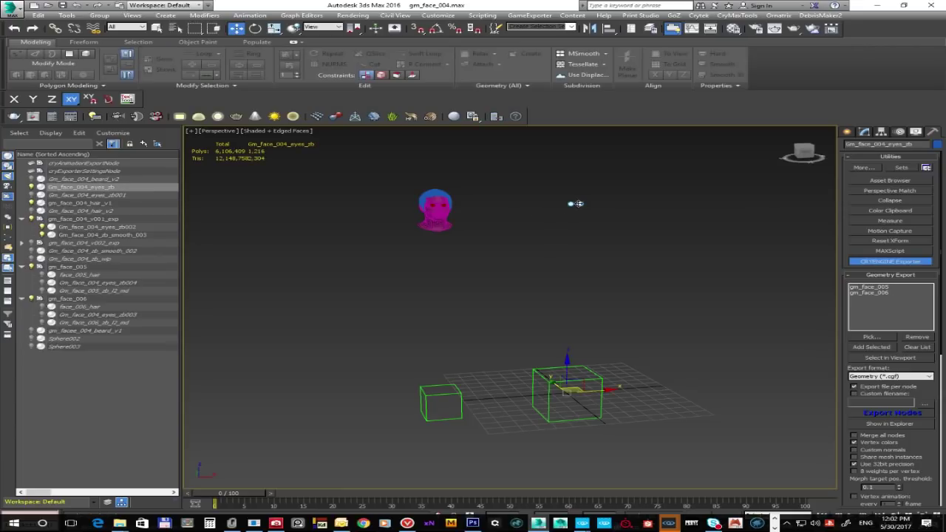
pyautogui.press('z')
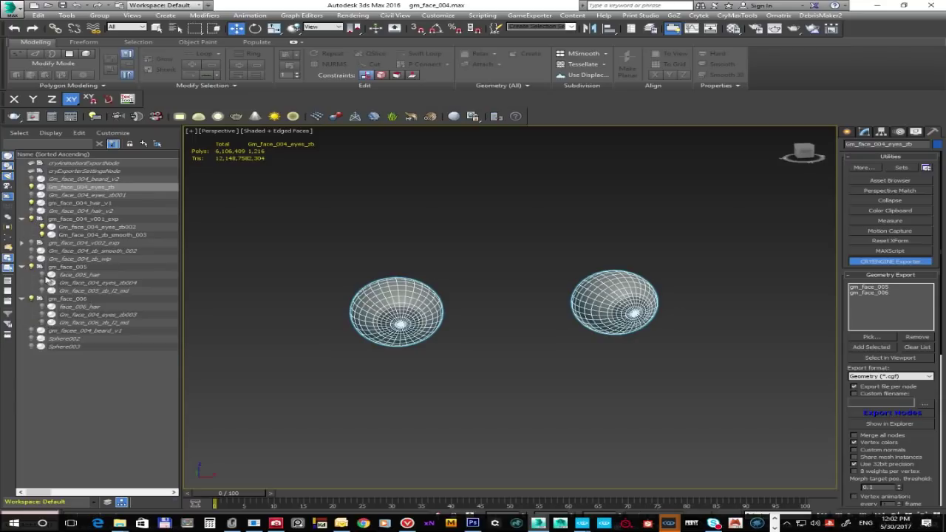
pyautogui.click(44, 291)
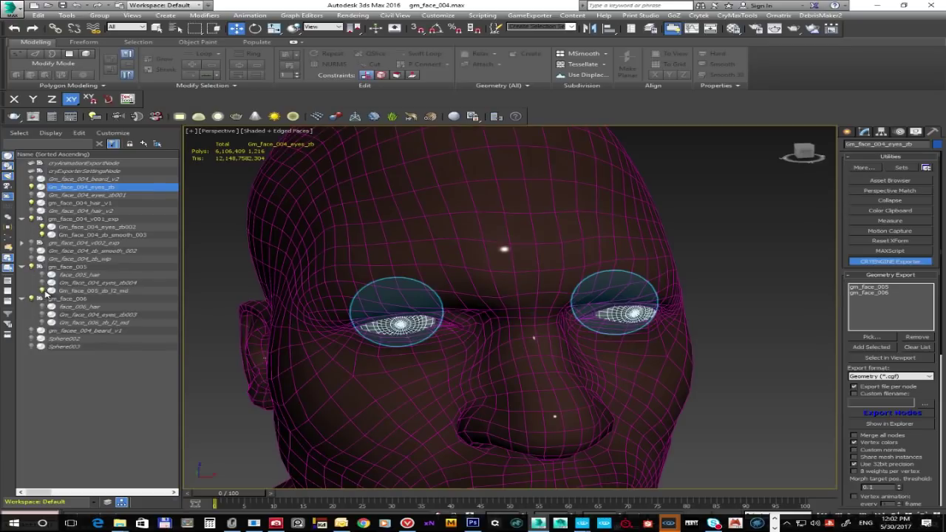
pyautogui.click(40, 298)
pyautogui.click(40, 326)
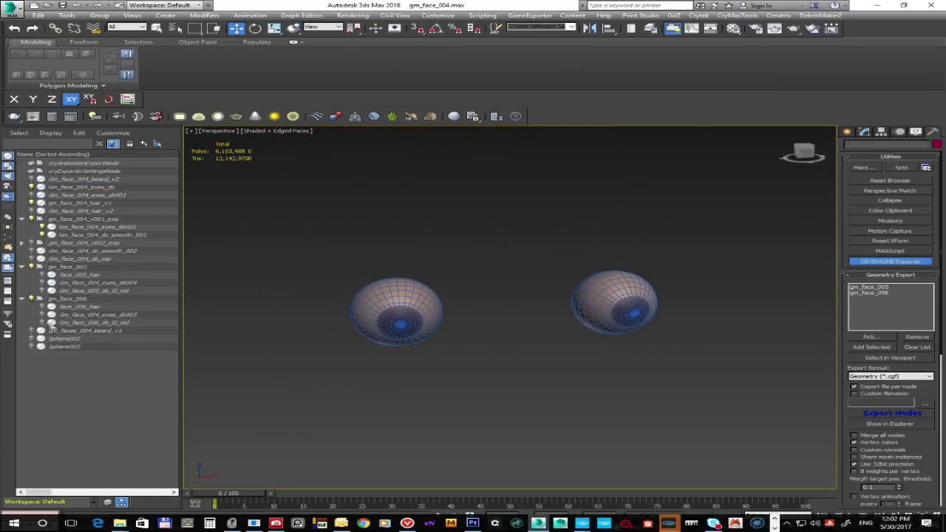
# Unhide the Gm_face_006_zb_l2_md head with its Gm_face_004_eyes_zb003 eyes, keeping face_006_hair hidden
pyautogui.click(42, 323)
pyautogui.click(42, 309)
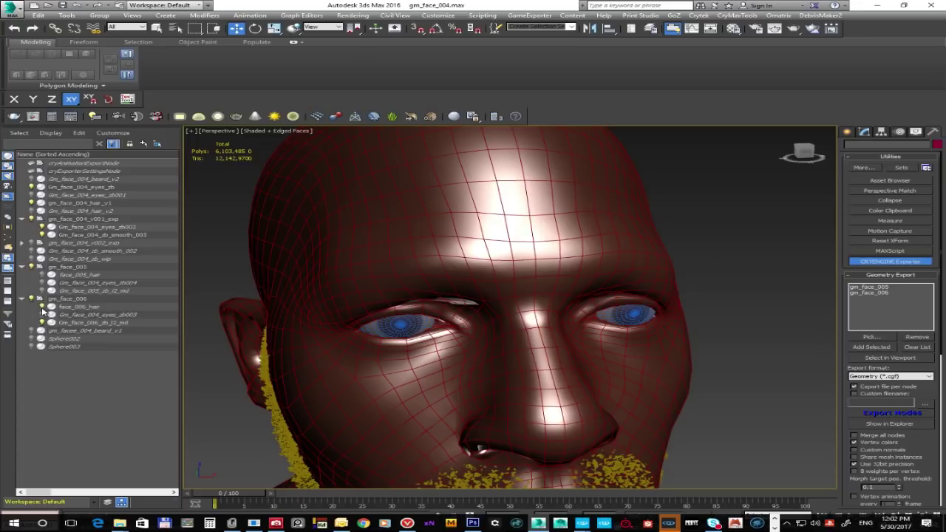
pyautogui.click(42, 307)
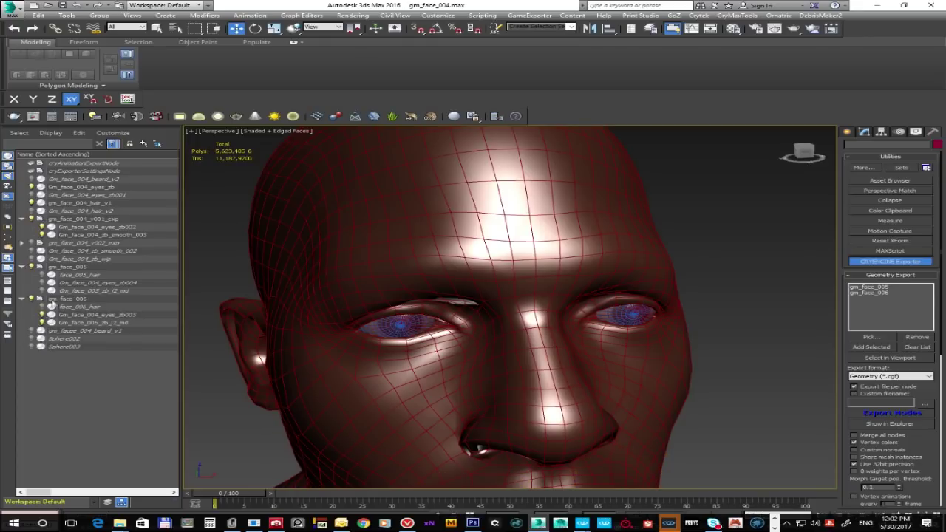
# Hide the gm_face_004_hair_v1 and gm_face_004_v001_exp meshes, and delete the imported Gm_face_004_eyes_zb mesh
pyautogui.click(32, 211)
pyautogui.click(34, 204)
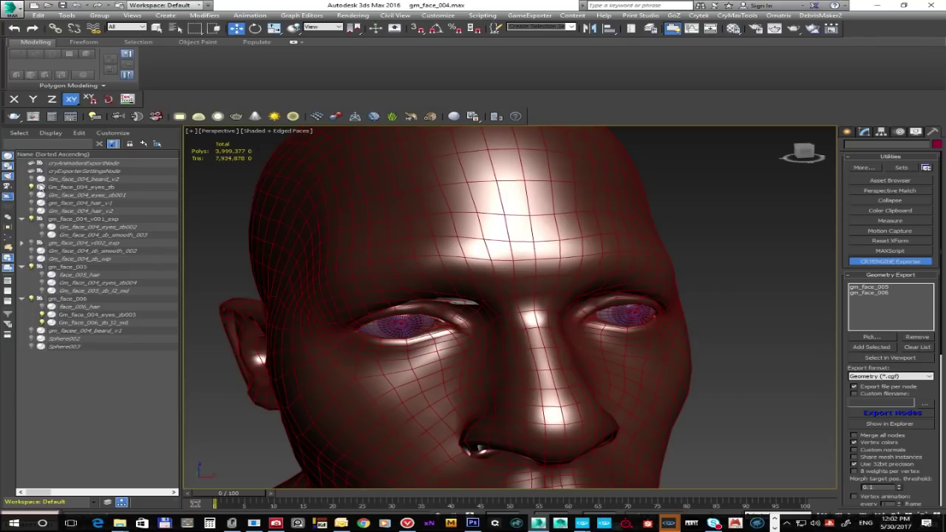
pyautogui.click(124, 187)
pyautogui.press('Delete')
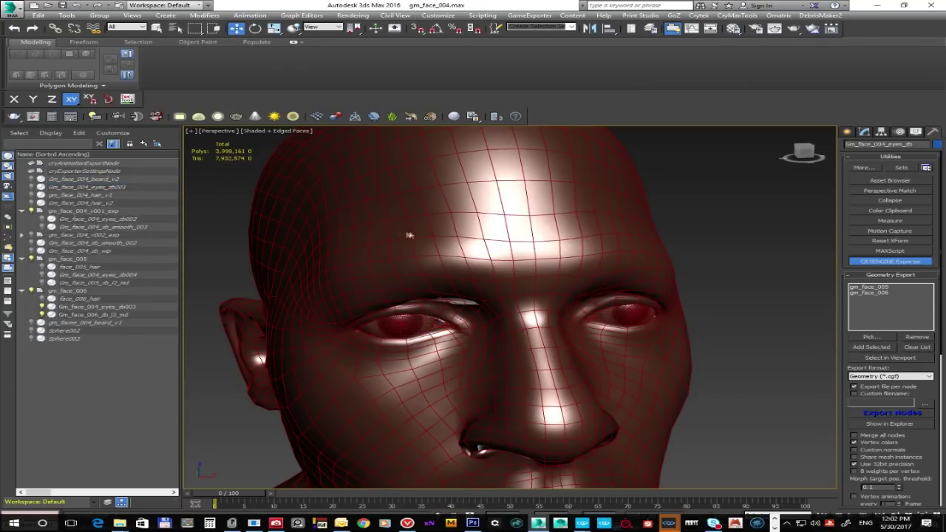
# Turn off edged faces and view the whole gm_face_006 head in plain shading with nothing selected
pyautogui.click(632, 343)
pyautogui.moveTo(632, 343)
pyautogui.keyDown('alt'); pyautogui.mouseDown(button='middle')
pyautogui.moveTo(600, 338)
pyautogui.moveTo(525, 291)
pyautogui.mouseUp(button='middle'); pyautogui.keyUp('alt')
pyautogui.press('F4')
pyautogui.scroll(-10, 525, 291)
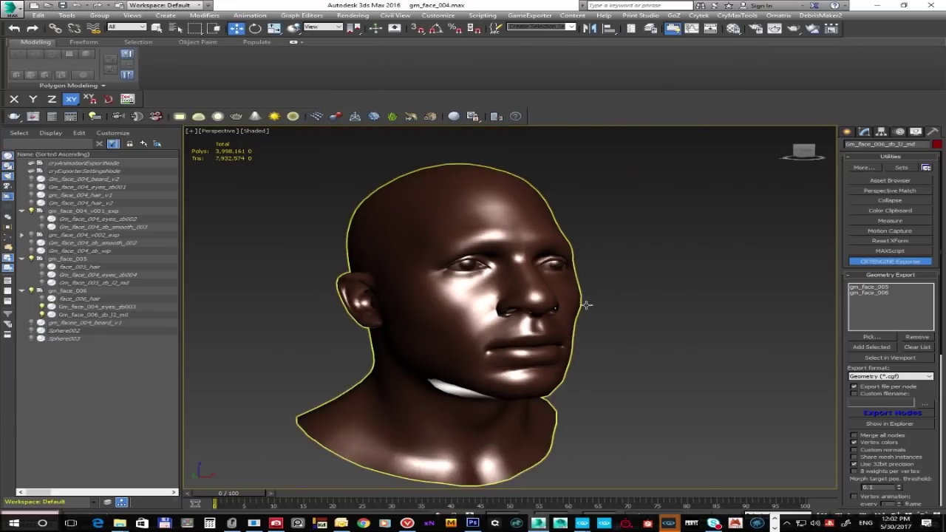
pyautogui.hotkey('ctrl', 'd')
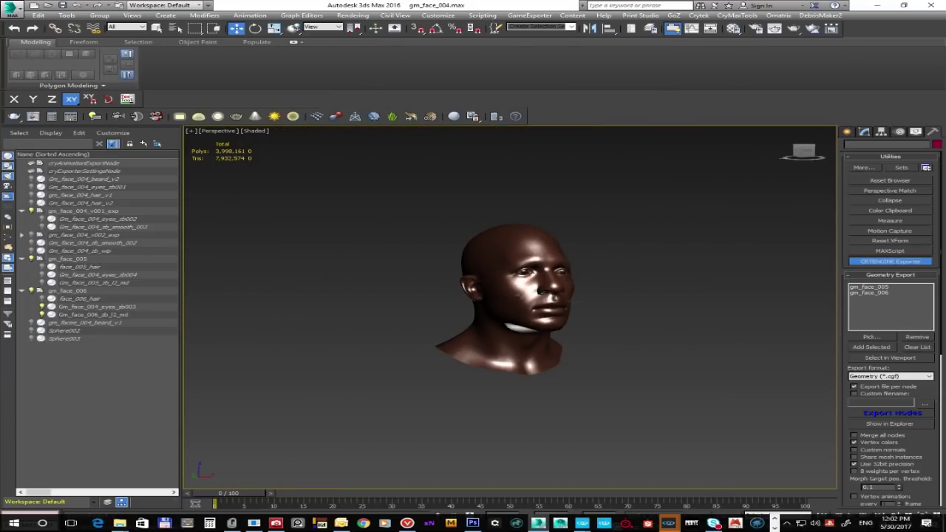
pyautogui.scroll(3, 554, 281)
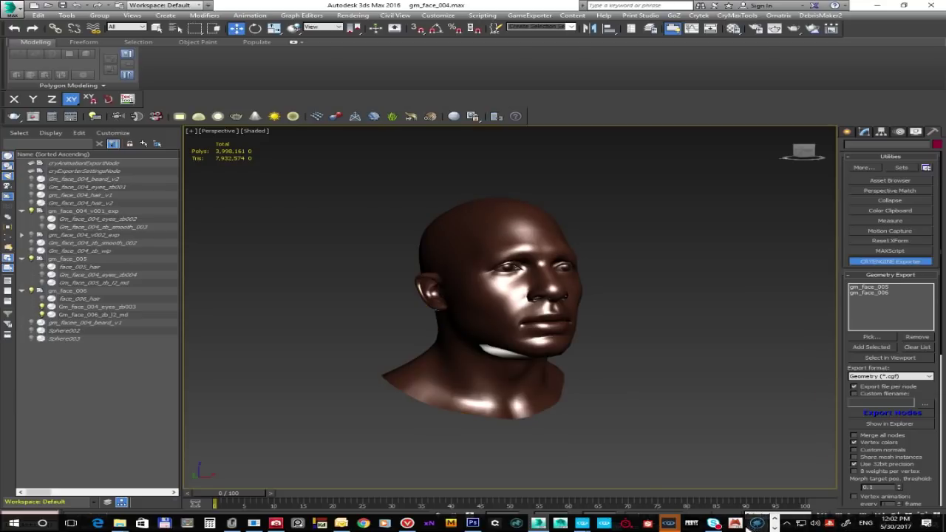
# Select the gm_face_006 head and eyes and apply a Smooth modifier with smoothing group 1
pyautogui.click(848, 132)
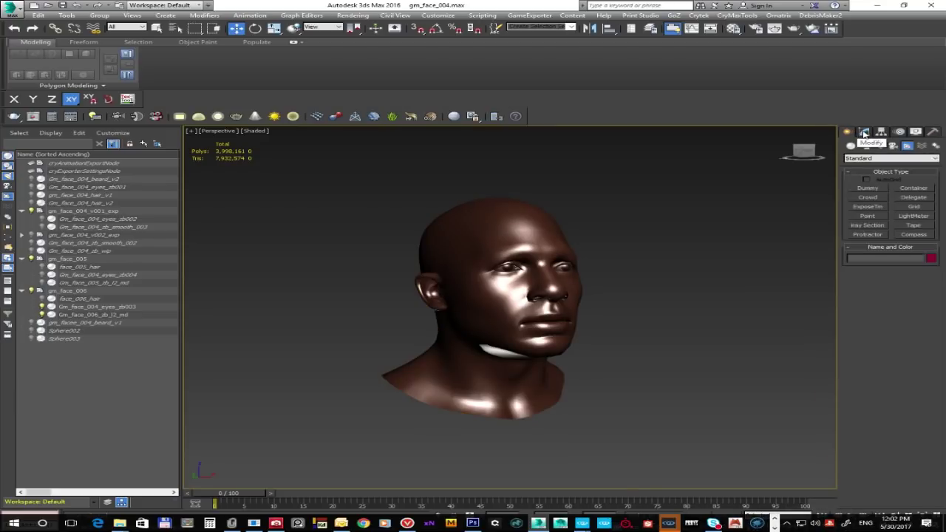
pyautogui.click(864, 132)
pyautogui.keyDown('alt'); pyautogui.moveTo(707, 285); pyautogui.dragTo(676, 269, button='middle'); pyautogui.keyUp('alt')
pyautogui.keyDown('alt'); pyautogui.moveTo(596, 195); pyautogui.dragTo(403, 162, button='middle'); pyautogui.keyUp('alt')
pyautogui.moveTo(295, 135); pyautogui.dragTo(702, 439)
pyautogui.click(873, 157)
pyautogui.write('smooth')
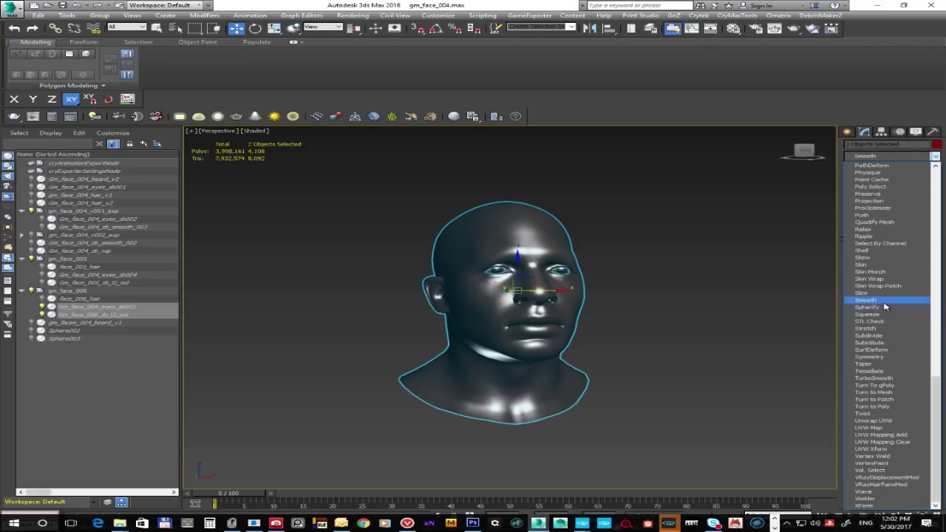
pyautogui.click(883, 300)
pyautogui.click(854, 294)
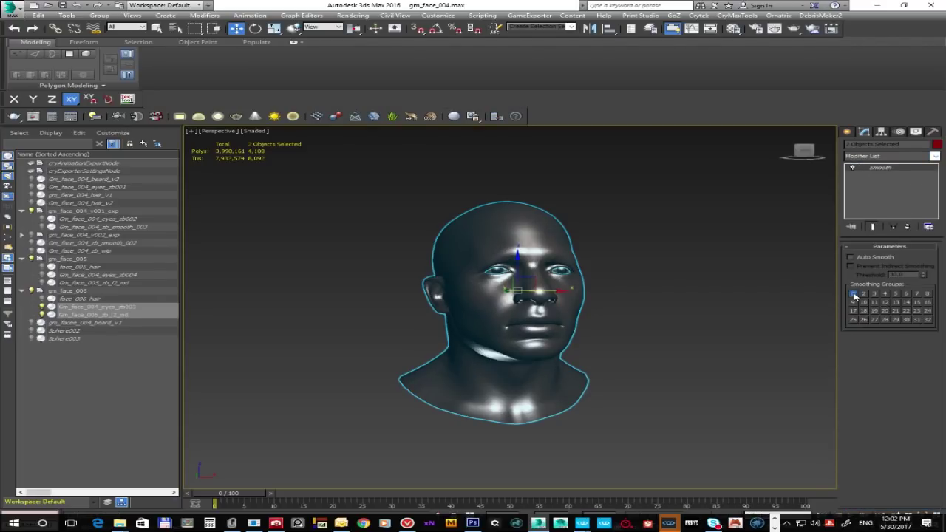
# Inspect the smoothed face up close, and collapse the Smooth modifier into the head and eyes
pyautogui.keyDown('alt'); pyautogui.moveTo(503, 280); pyautogui.dragTo(534, 251, button='middle'); pyautogui.keyUp('alt')
pyautogui.scroll(5, 534, 251)
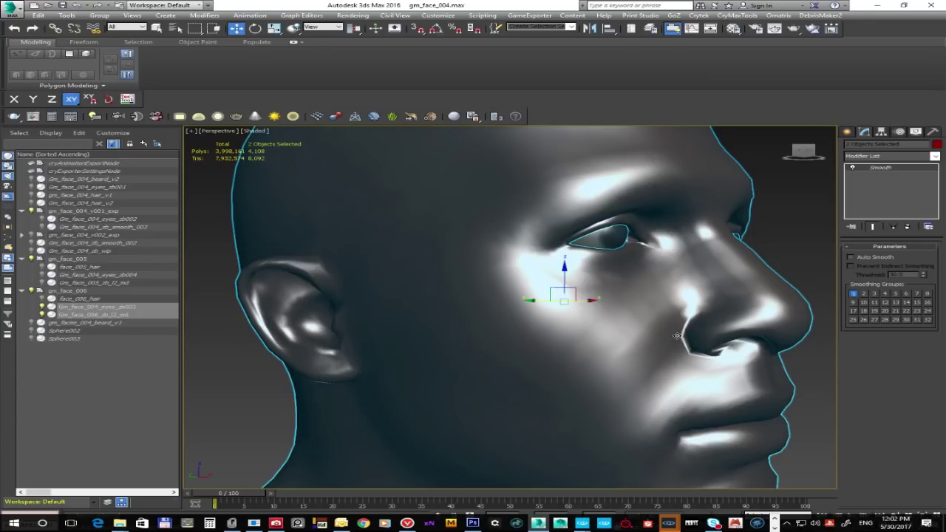
pyautogui.rightClick(890, 174)
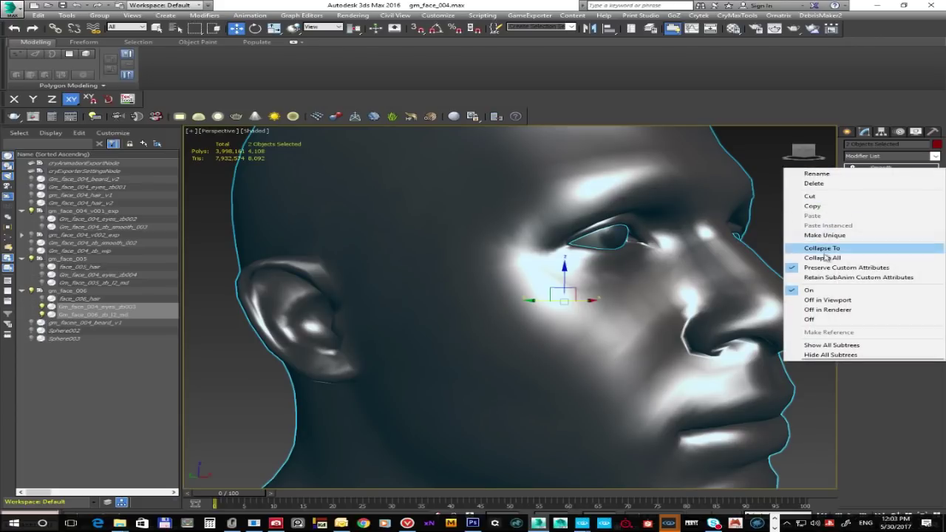
pyautogui.click(826, 249)
pyautogui.click(815, 246)
pyautogui.keyDown('alt'); pyautogui.moveTo(815, 246); pyautogui.dragTo(490, 290, button='middle'); pyautogui.keyUp('alt')
pyautogui.press('z')
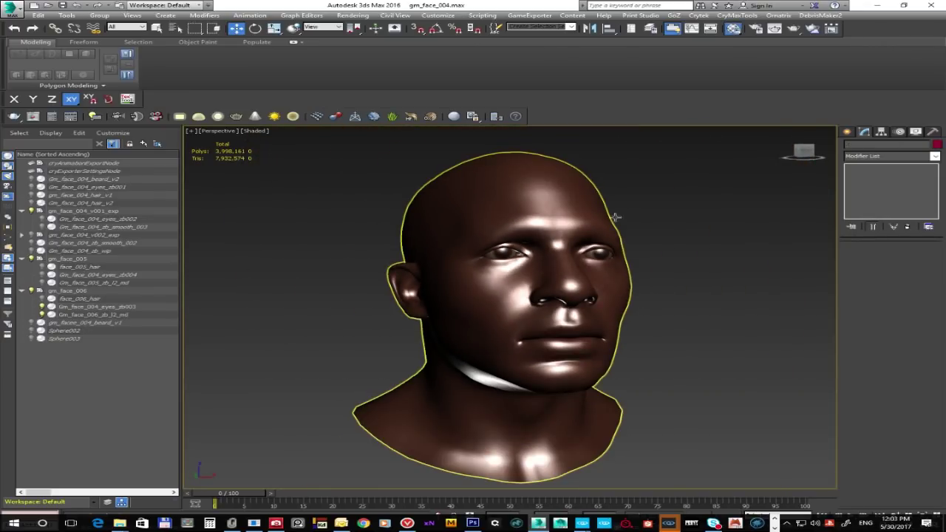
# Assign the 21 - Default material to the gm_face_006 head and eyes in the Material Editor, leaving its Standard type as is
pyautogui.click(733, 28)
pyautogui.moveTo(754, 148); pyautogui.dragTo(170, 81)
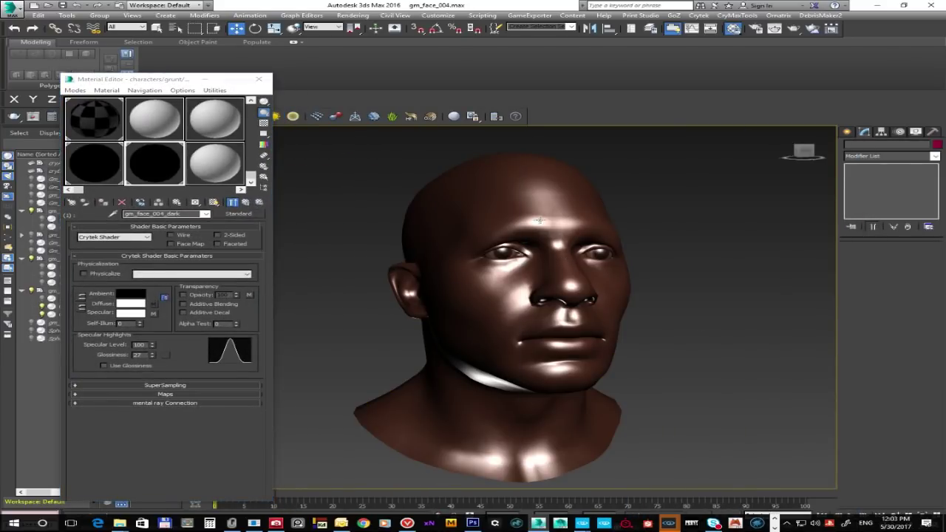
pyautogui.click(539, 220)
pyautogui.click(225, 170)
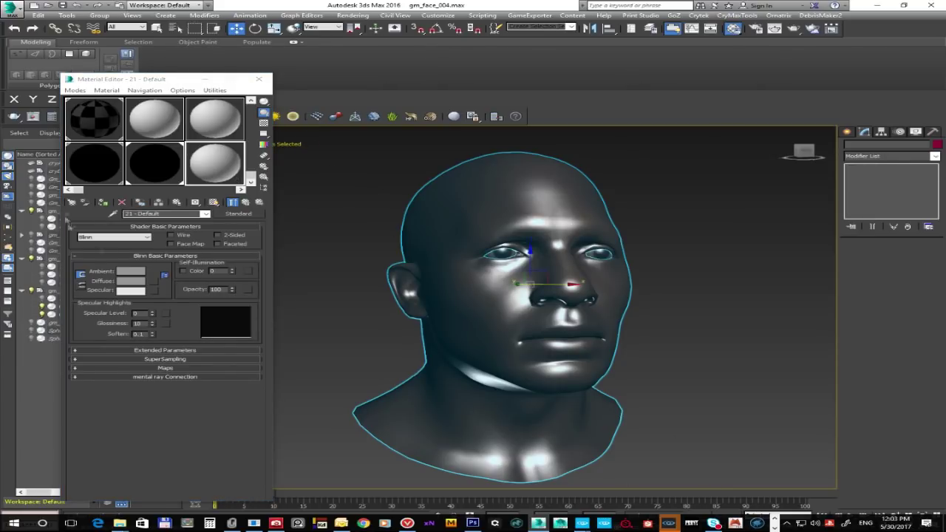
pyautogui.click(104, 202)
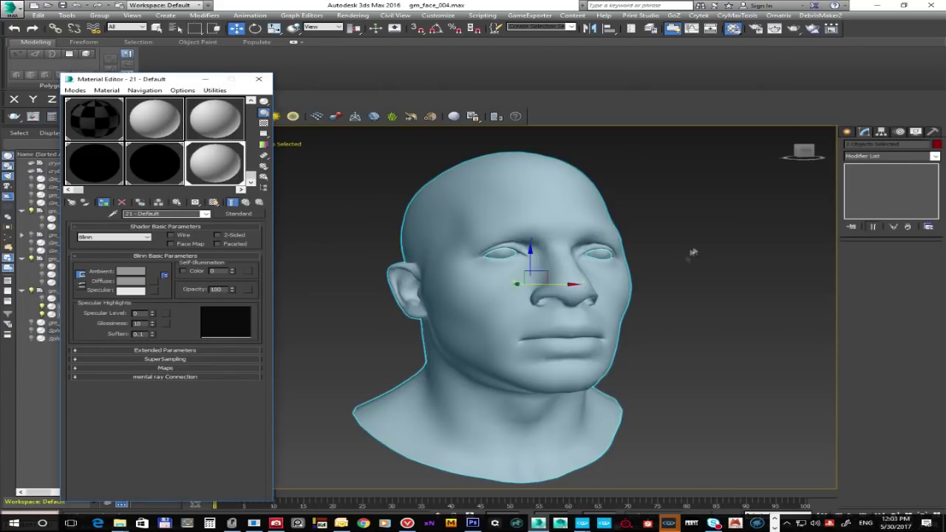
pyautogui.click(692, 253)
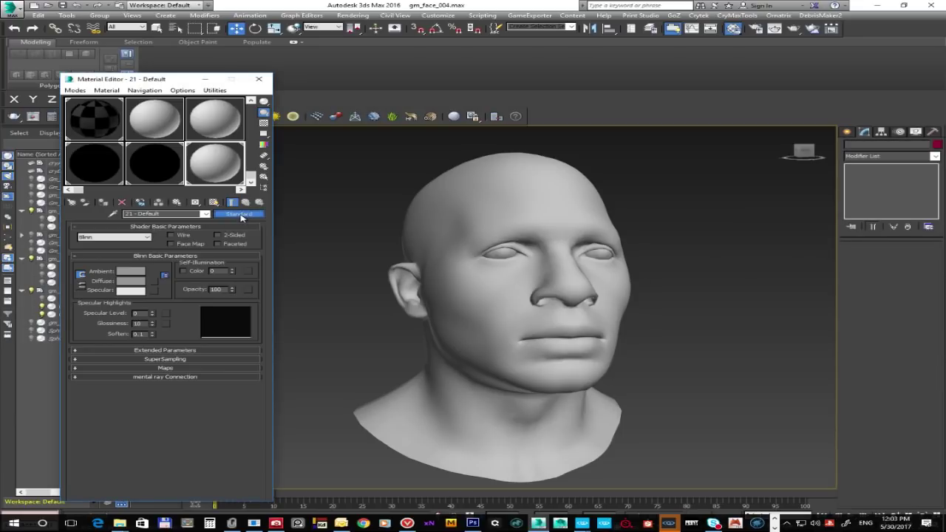
pyautogui.click(241, 215)
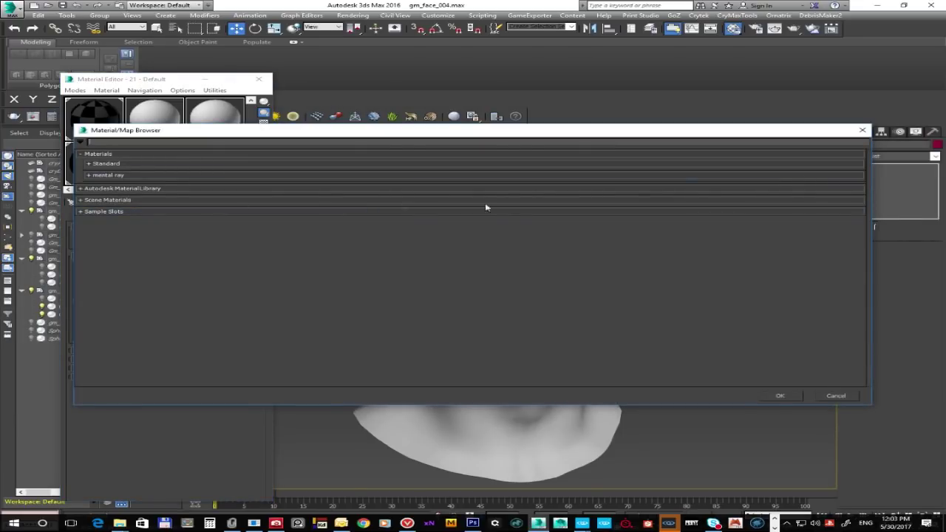
pyautogui.click(861, 130)
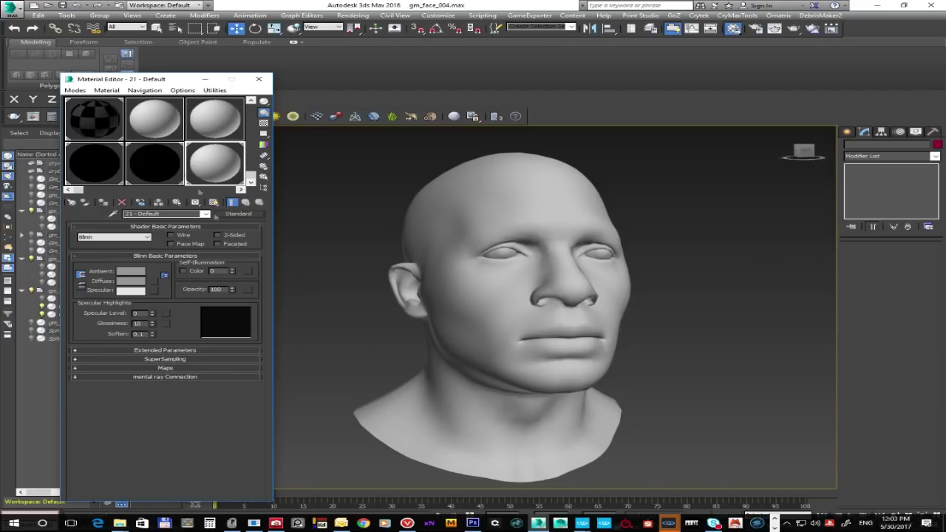
# Switch to the CRYENGINE Sandbox and enlarge the Material Editor so the gm_face_004 material tree and material properties are fully readable
pyautogui.moveTo(201, 166); pyautogui.dragTo(484, 361)
pyautogui.moveTo(668, 523)
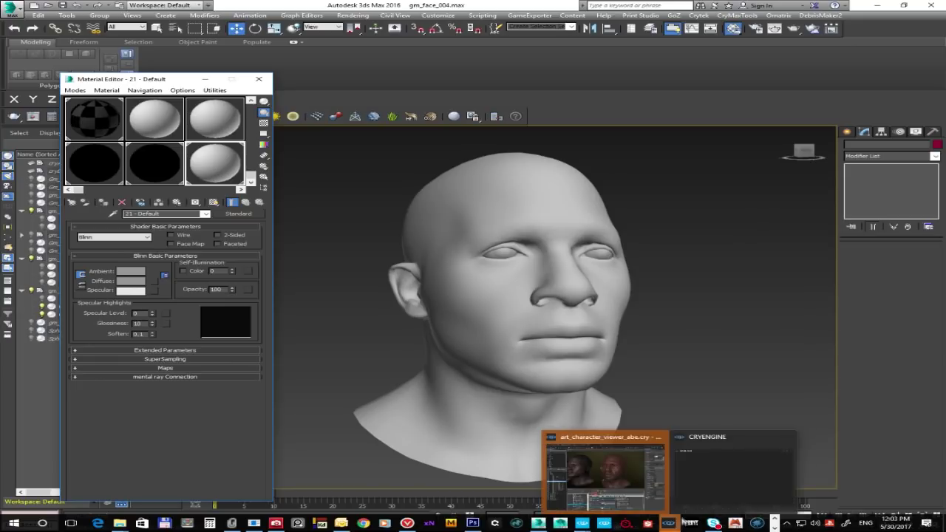
pyautogui.click(645, 492)
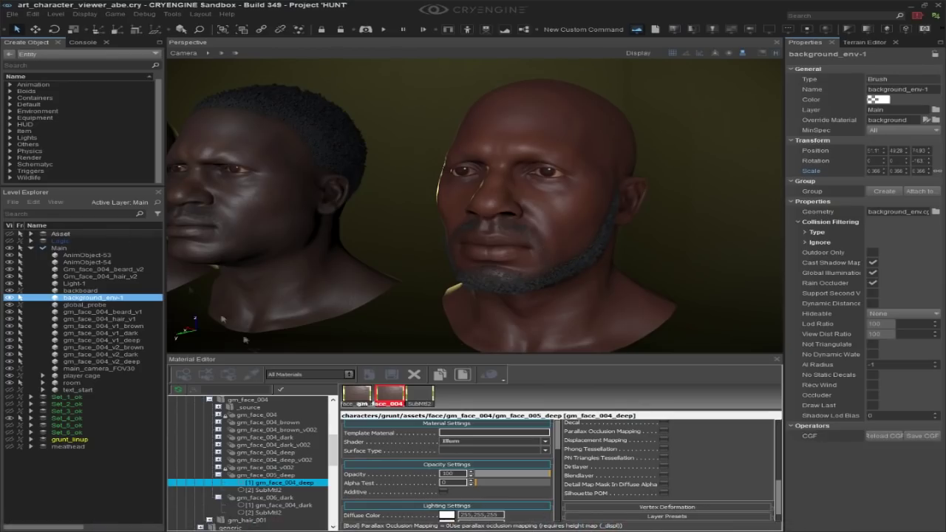
pyautogui.moveTo(329, 359); pyautogui.dragTo(325, 186)
pyautogui.moveTo(164, 270); pyautogui.dragTo(120, 269)
pyautogui.moveTo(785, 315); pyautogui.dragTo(290, 316)
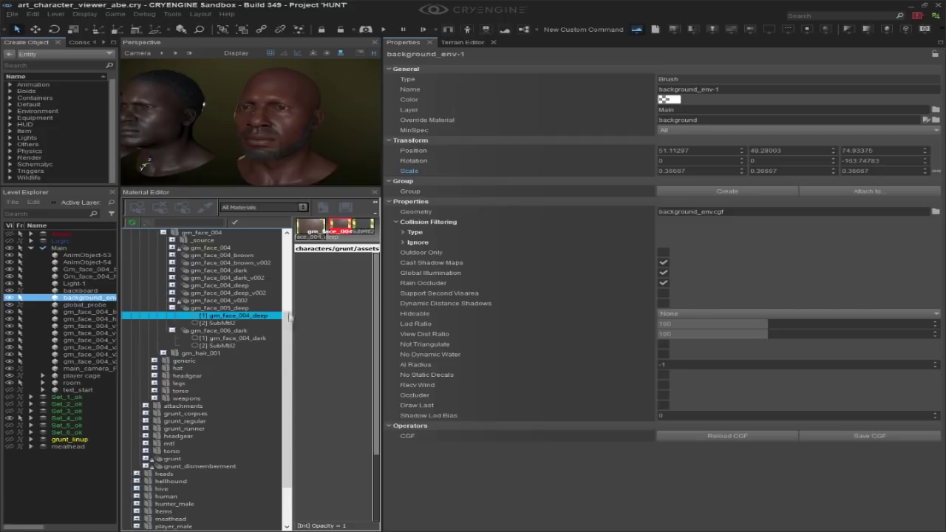
pyautogui.scroll(4, 289, 296)
pyautogui.scroll(-1, 288, 288)
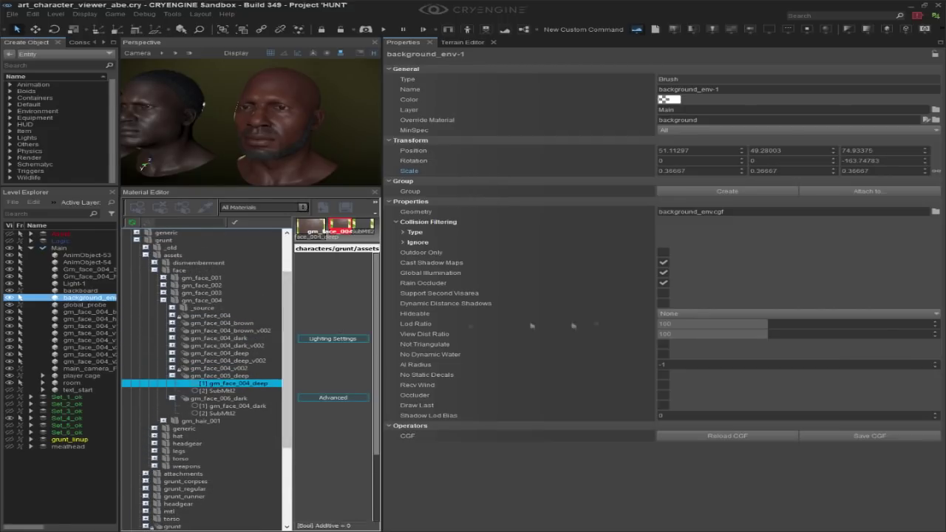
pyautogui.moveTo(379, 131); pyautogui.dragTo(804, 140)
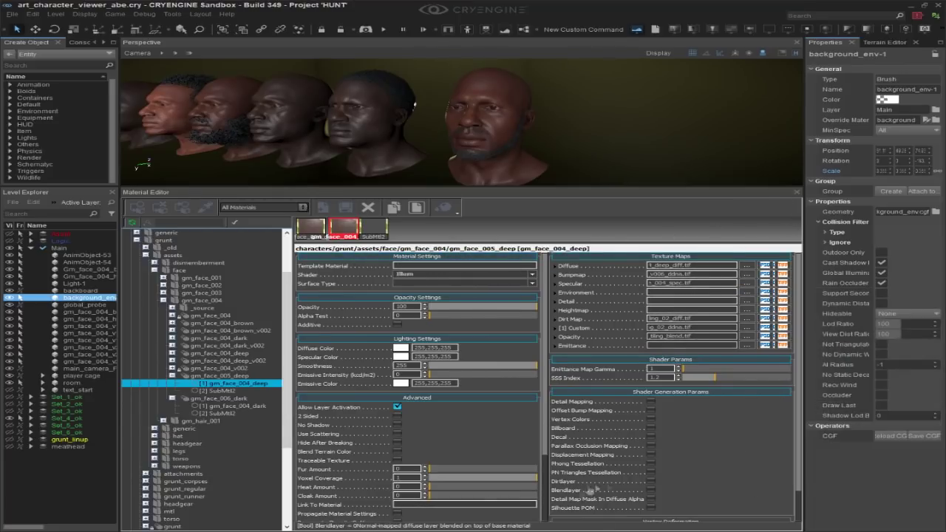
# Start a new material alongside gm_face_005_deep and browse its save location to the characters folder in Hunt/dev/game_hunt
pyautogui.click(219, 377)
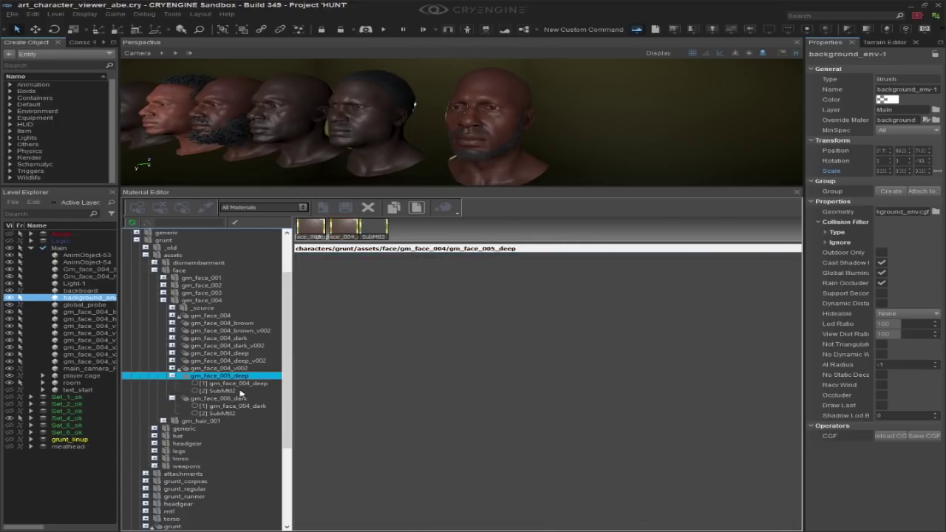
pyautogui.click(224, 377)
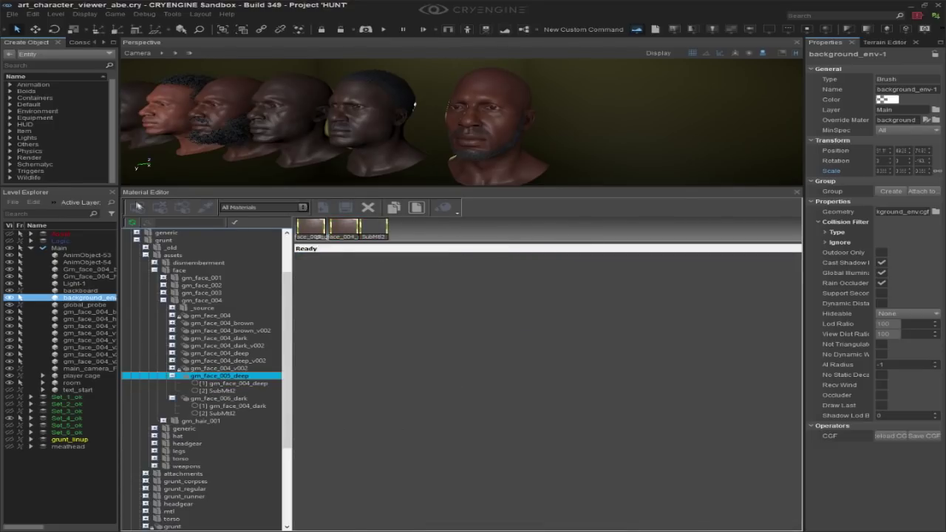
pyautogui.click(323, 209)
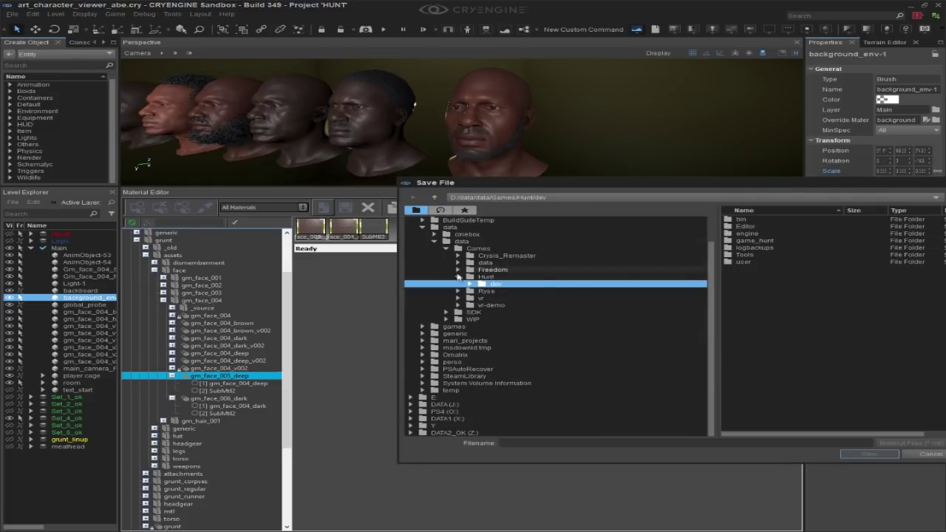
pyautogui.click(470, 285)
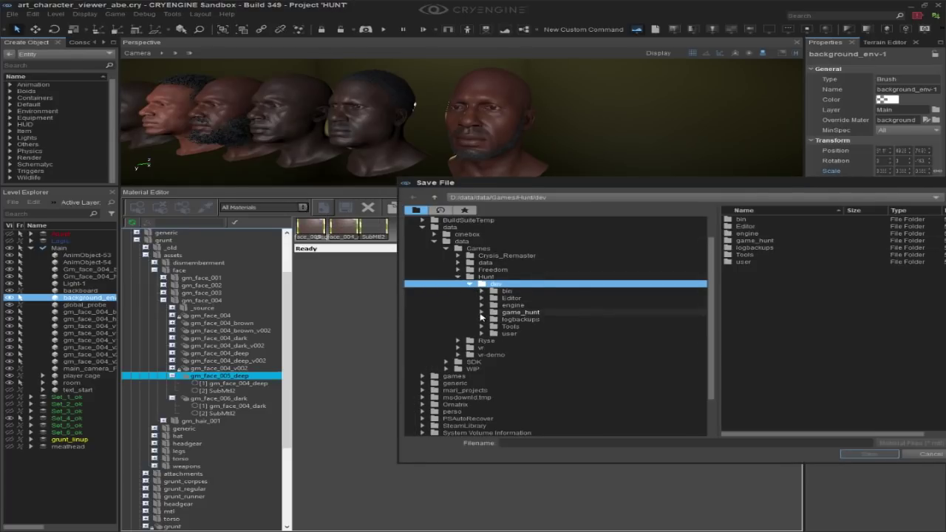
pyautogui.doubleClick(492, 312)
pyautogui.click(495, 319)
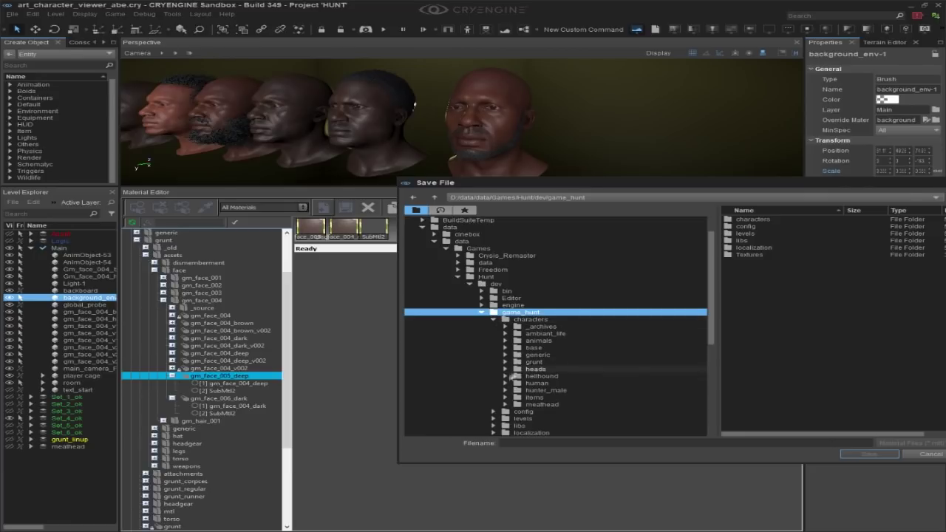
# Save the new material as gm_face_004_v005.mtl in the grunt/assets/face/gm_face_004 folder
pyautogui.click(506, 366)
pyautogui.click(518, 383)
pyautogui.scroll(-3, 530, 404)
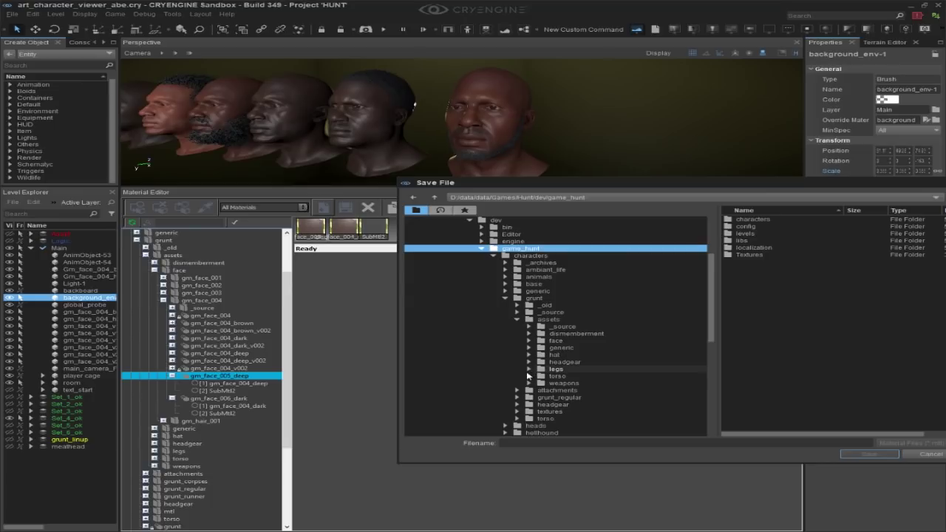
pyautogui.click(529, 344)
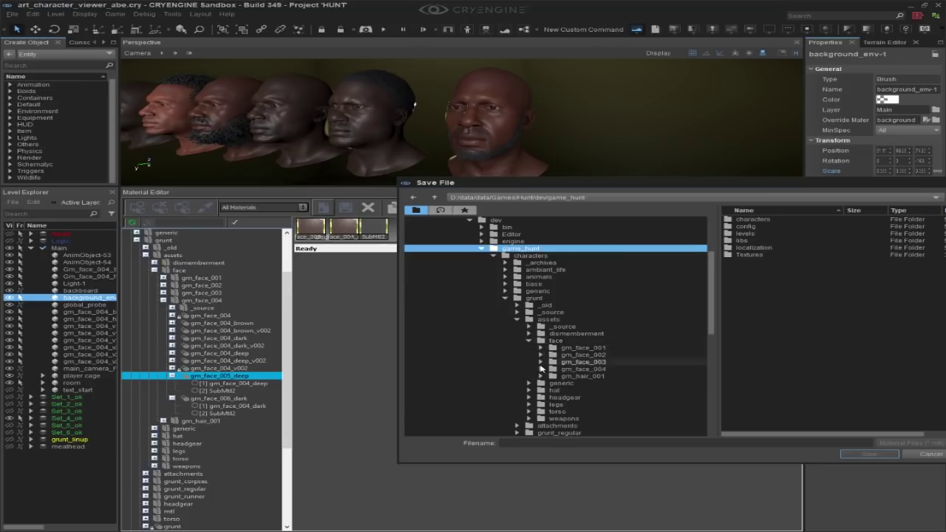
pyautogui.click(542, 368)
pyautogui.click(576, 370)
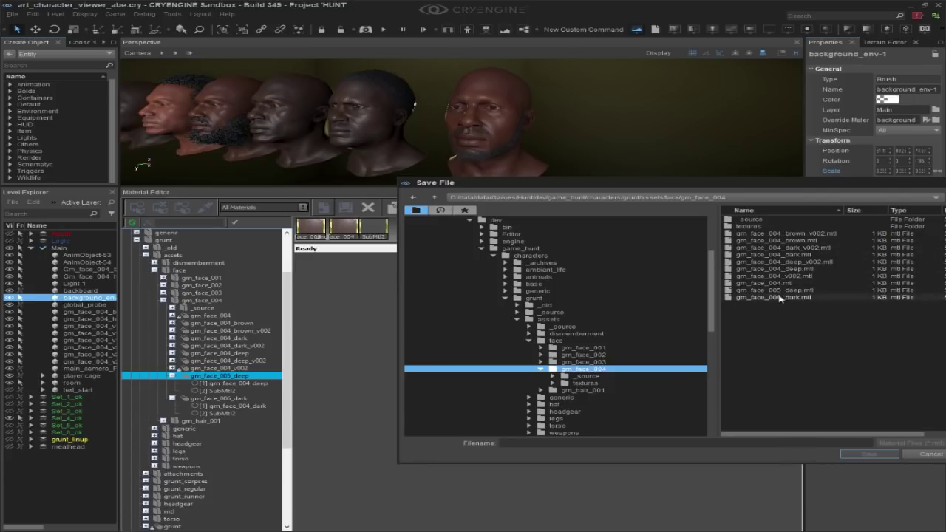
pyautogui.click(755, 285)
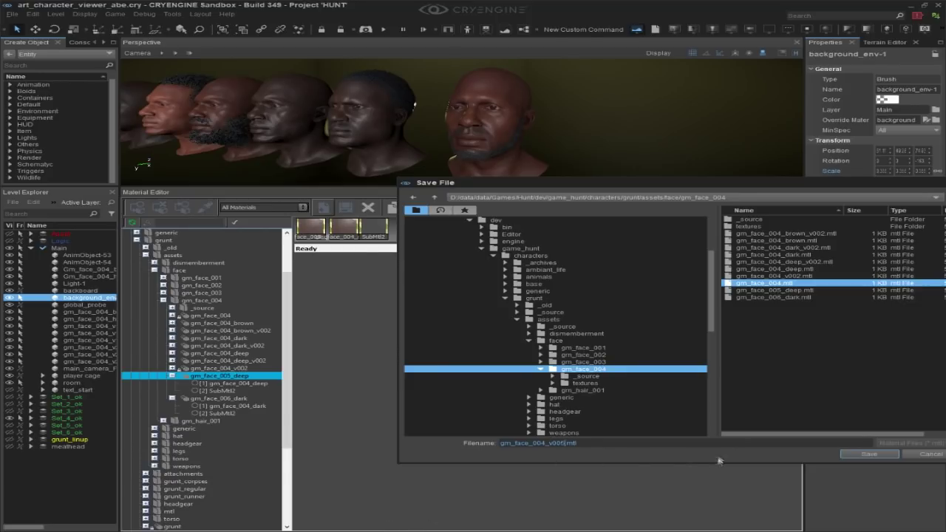
pyautogui.click(869, 454)
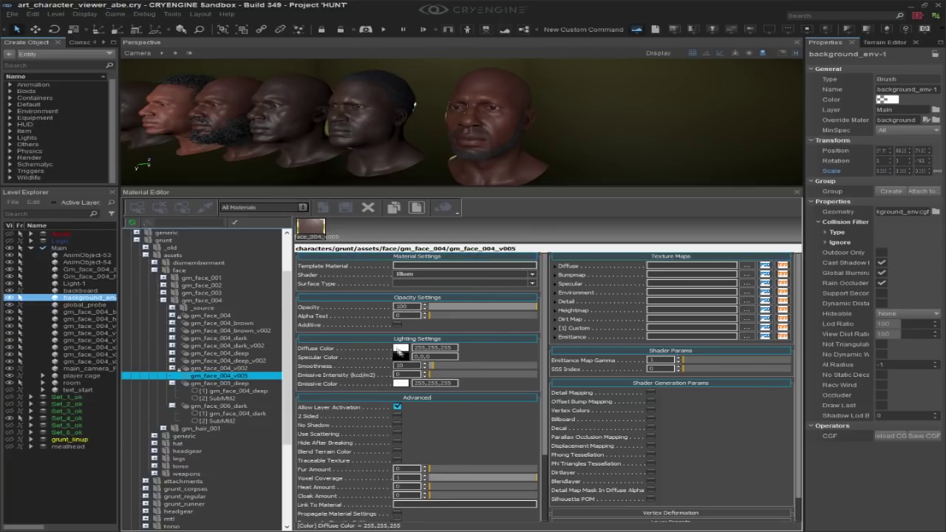
pyautogui.rightClick(242, 378)
pyautogui.click(239, 377)
pyautogui.rightClick(242, 390)
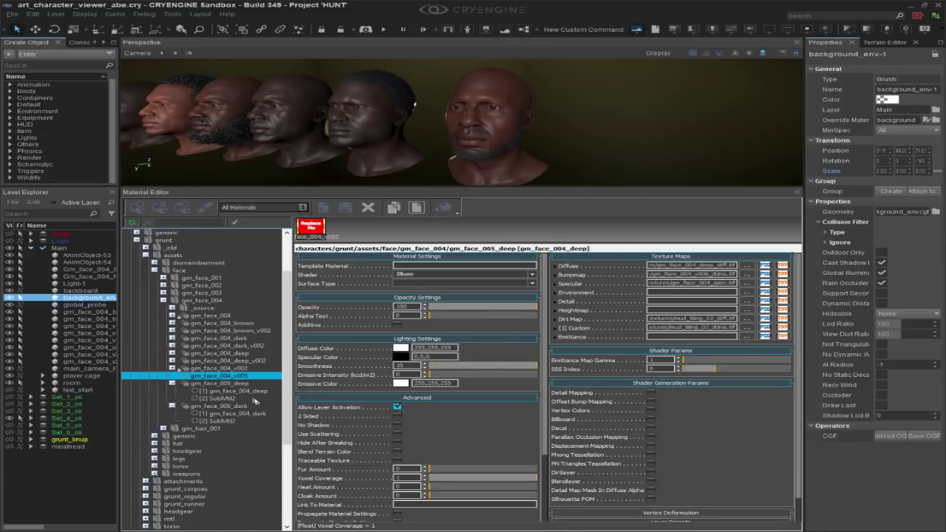
pyautogui.click(227, 375)
pyautogui.click(228, 376)
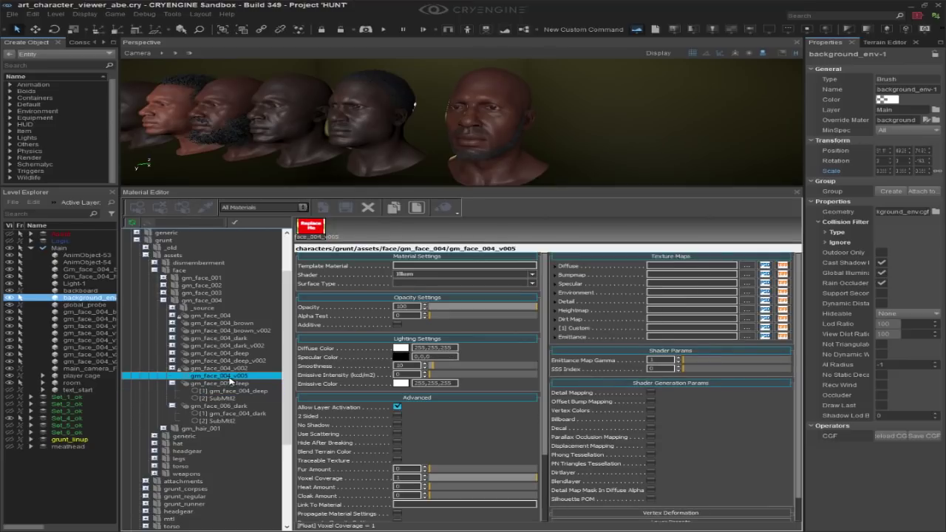
pyautogui.rightClick(230, 376)
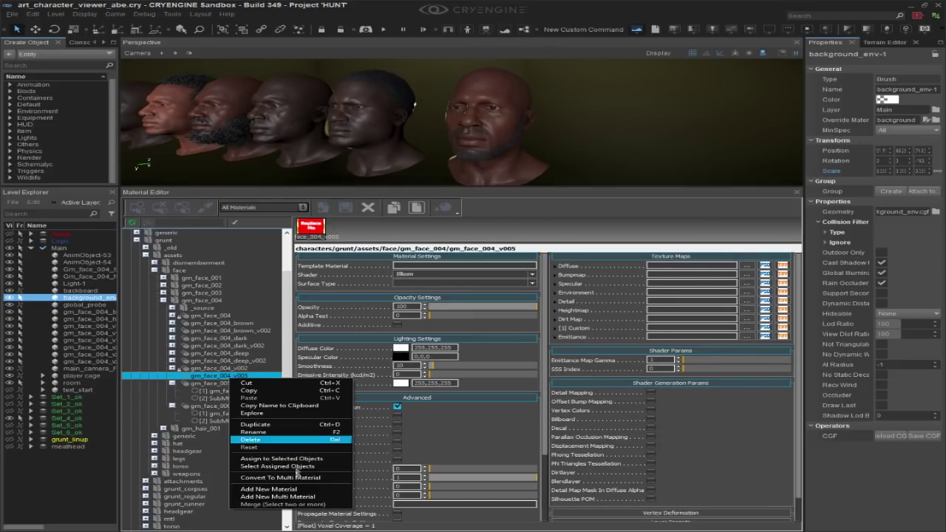
pyautogui.click(303, 498)
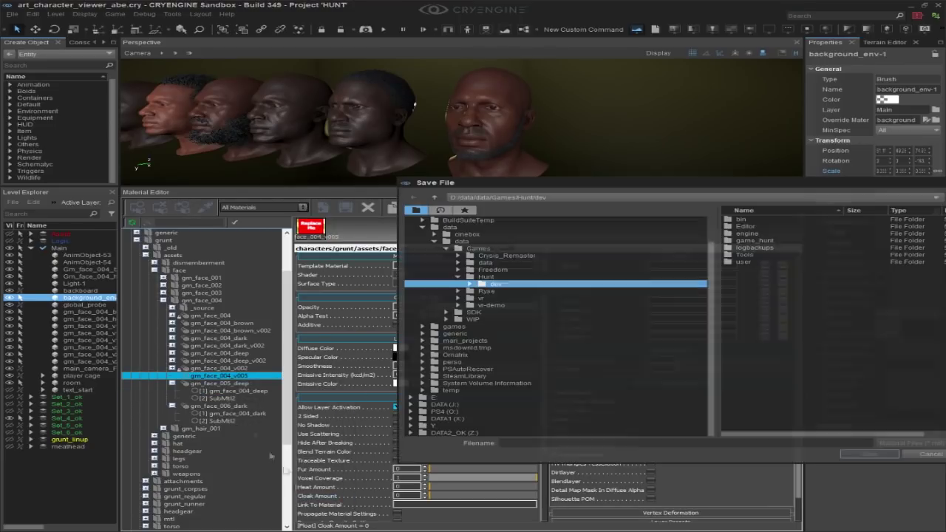
pyautogui.click(929, 454)
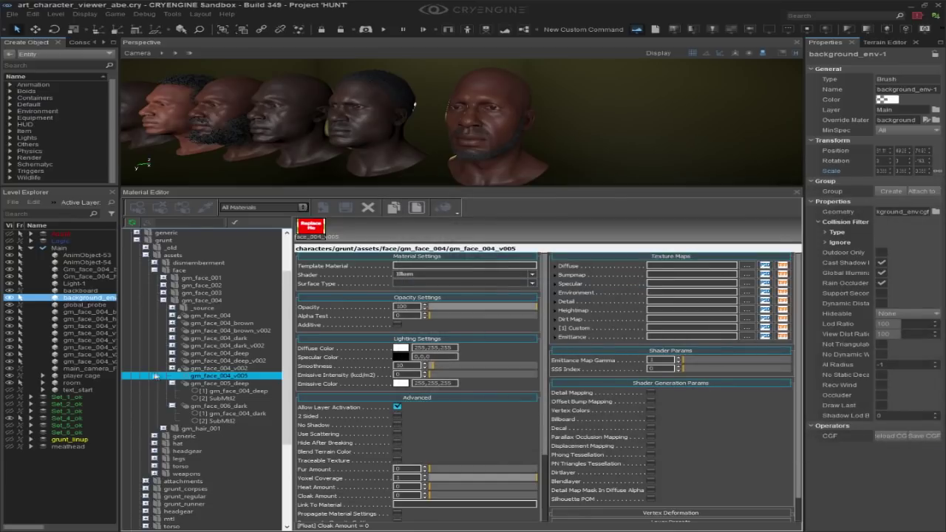
# Convert the gm_face_004_v005 material to a multi-material and select its first sub-material
pyautogui.rightClick(229, 376)
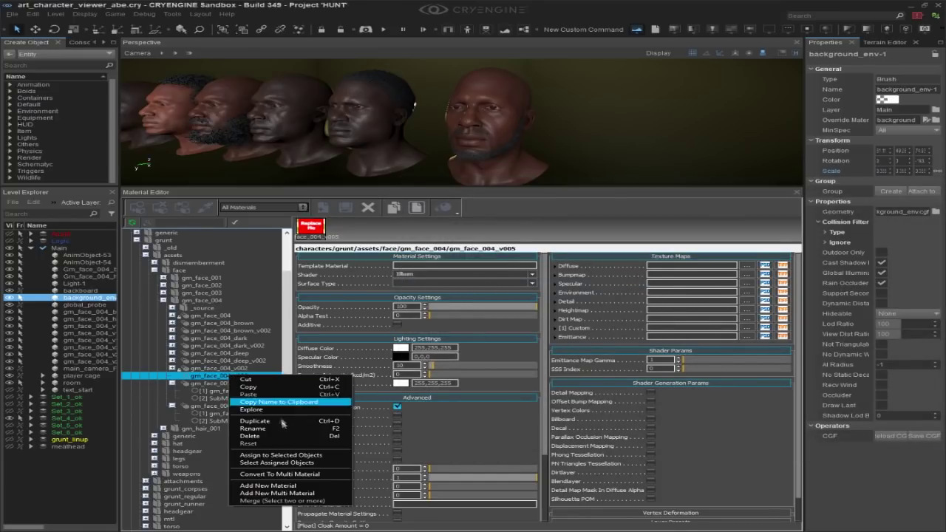
pyautogui.click(289, 476)
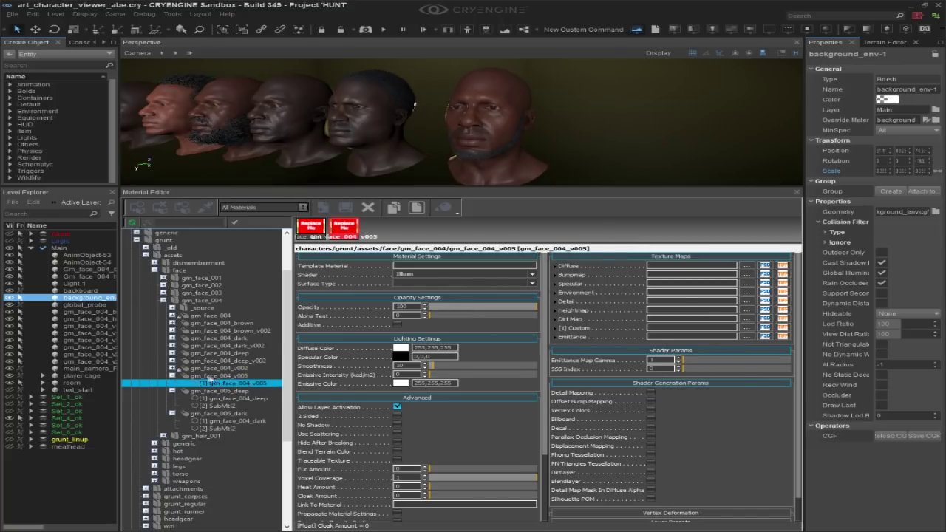
pyautogui.click(215, 377)
pyautogui.click(239, 385)
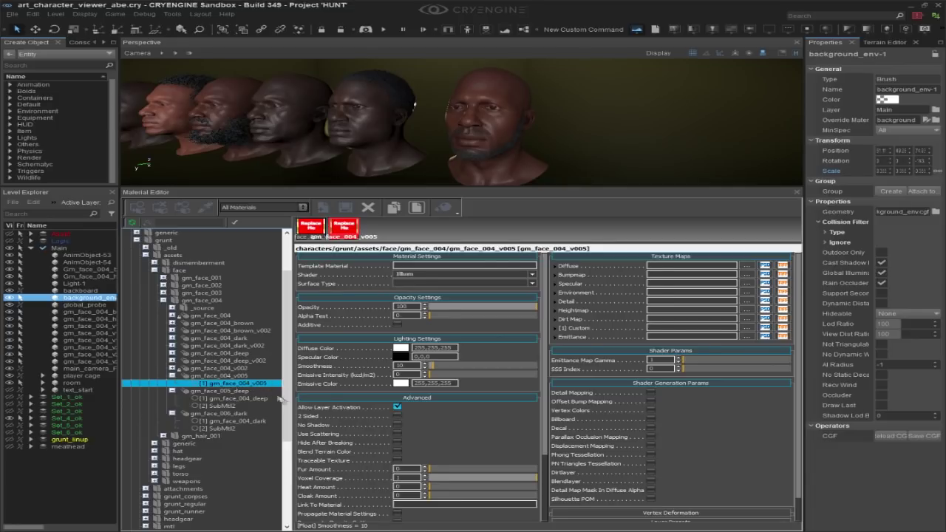
# Rename the first sub-material of gm_face_004_v005 as gm_face
pyautogui.rightClick(238, 382)
pyautogui.click(239, 383)
pyautogui.rightClick(238, 383)
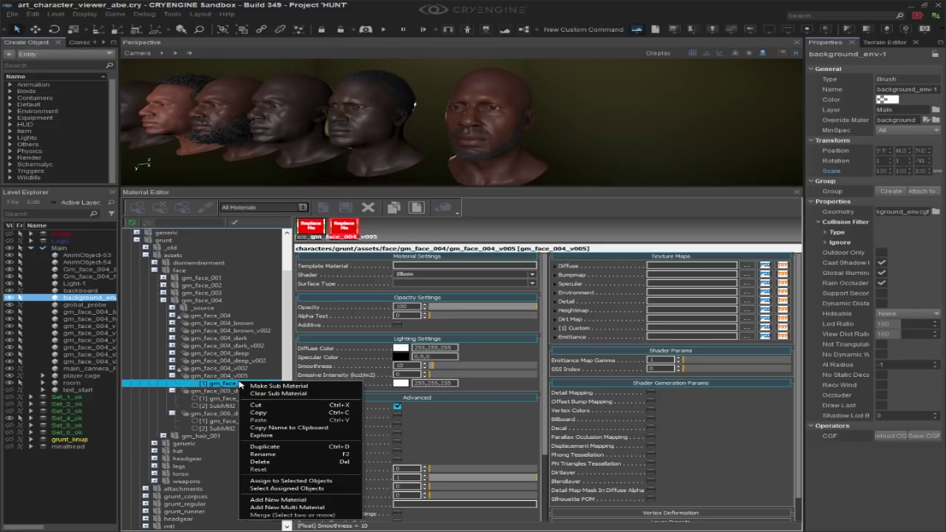
pyautogui.click(273, 453)
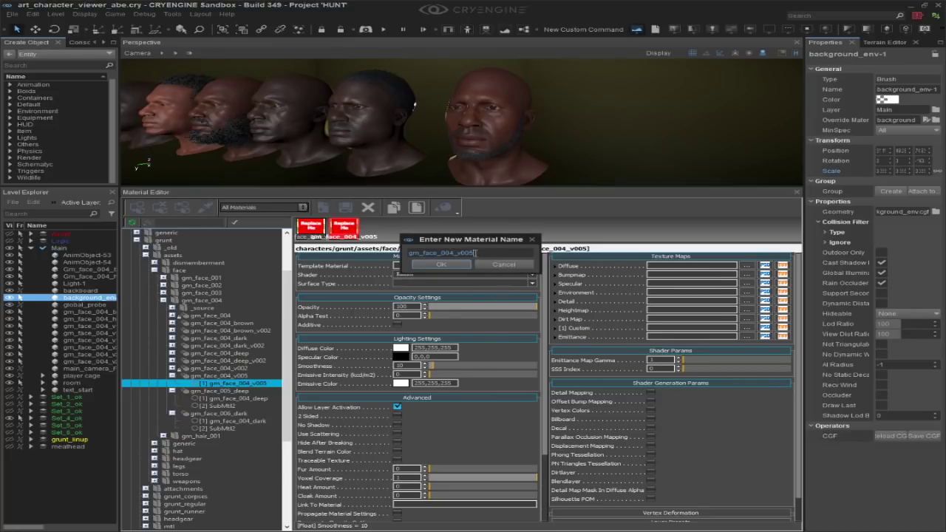
pyautogui.press('BackSpace')
pyautogui.press('BackSpace')
pyautogui.press('BackSpace')
pyautogui.press('BackSpace')
pyautogui.click(458, 266)
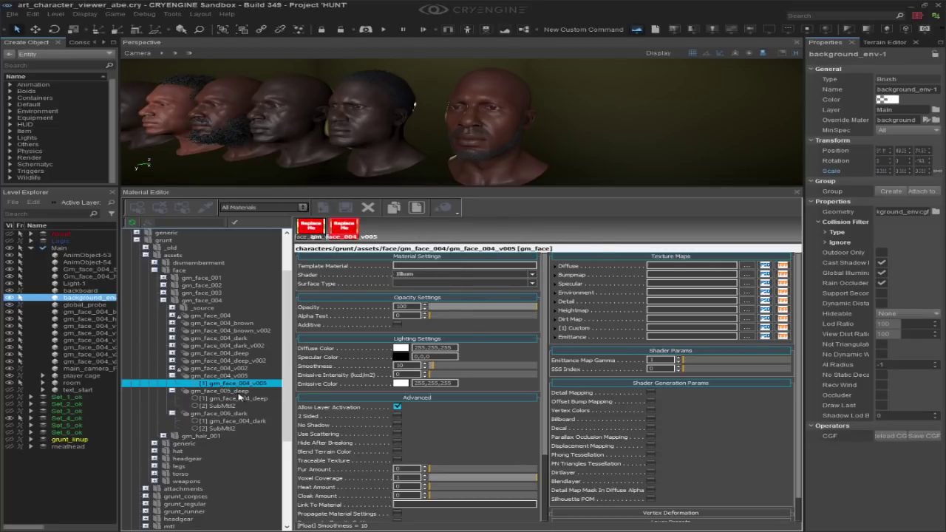
# Set the number of sub-materials of gm_face_004_v005 to 2
pyautogui.click(219, 437)
pyautogui.rightClick(220, 436)
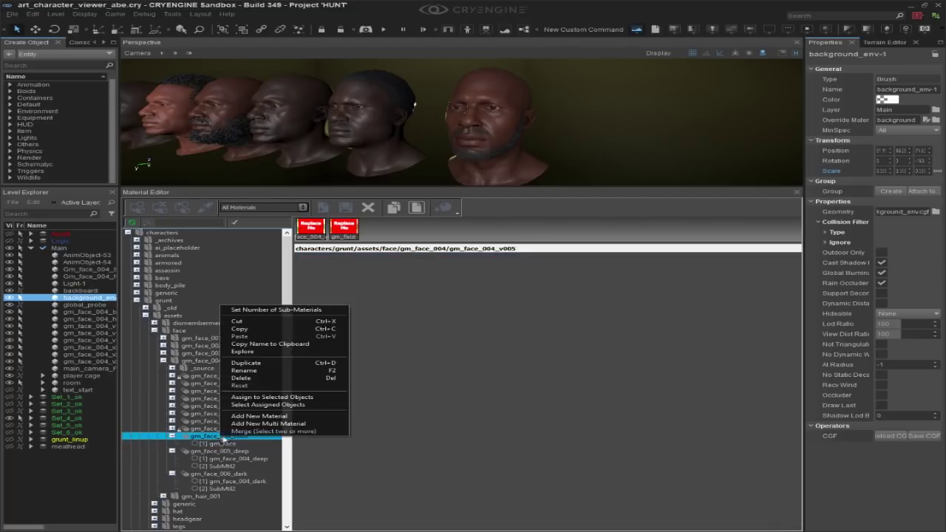
pyautogui.click(276, 310)
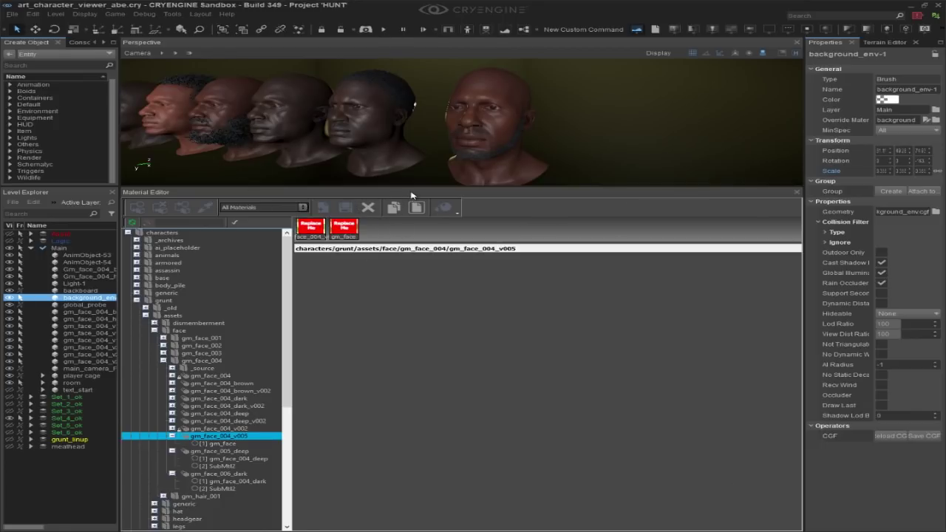
pyautogui.hotkey('alt', 'Tab')
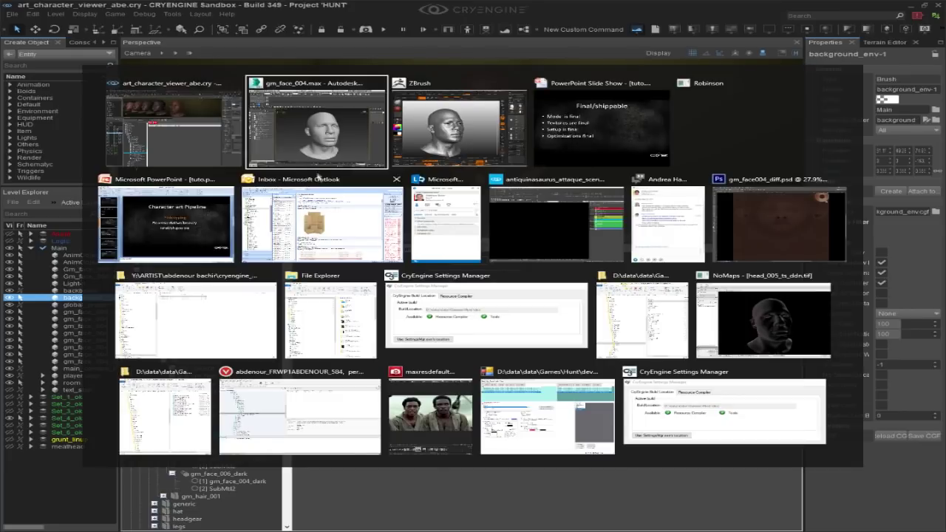
pyautogui.click(187, 127)
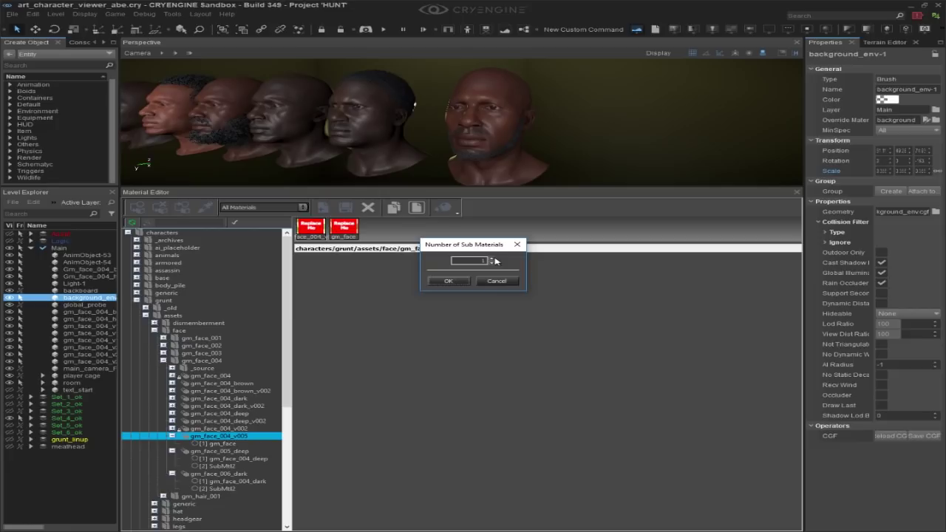
pyautogui.click(459, 281)
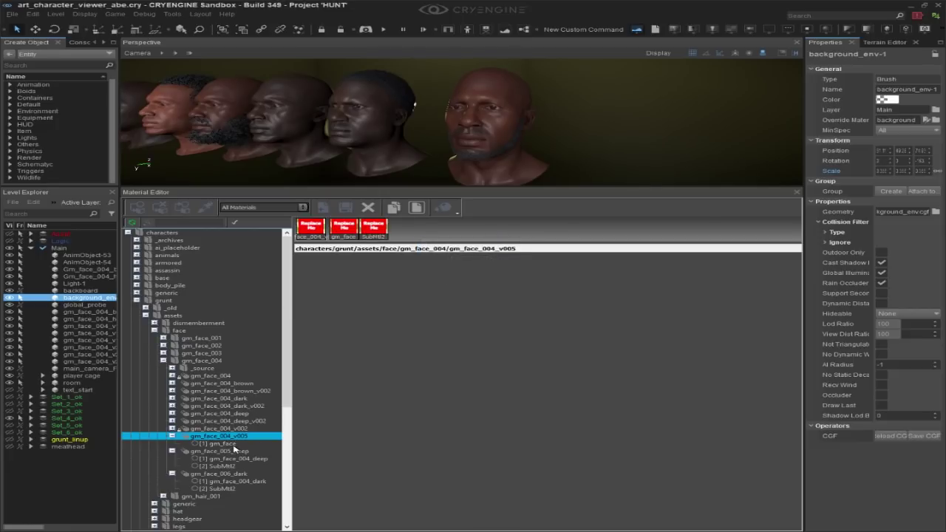
# Rename the second sub-material of gm_face_004_v005 as hair
pyautogui.click(225, 445)
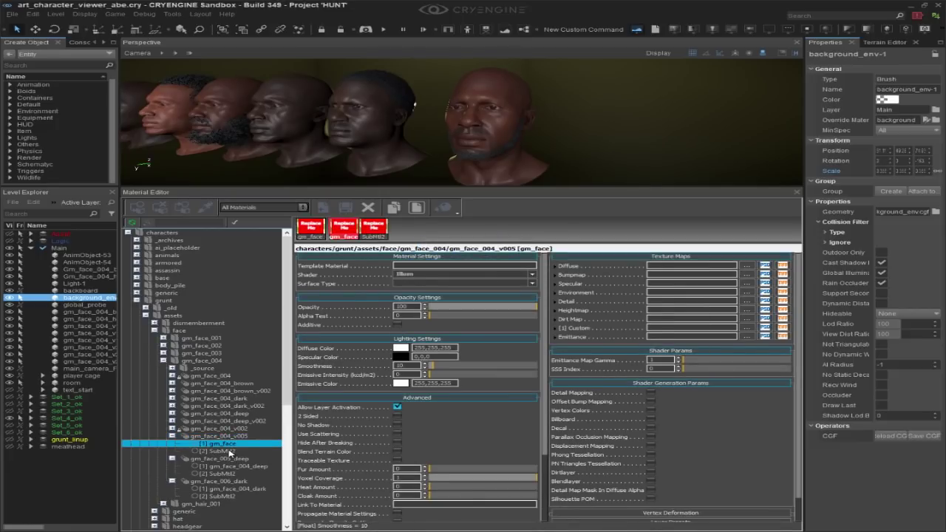
pyautogui.click(225, 451)
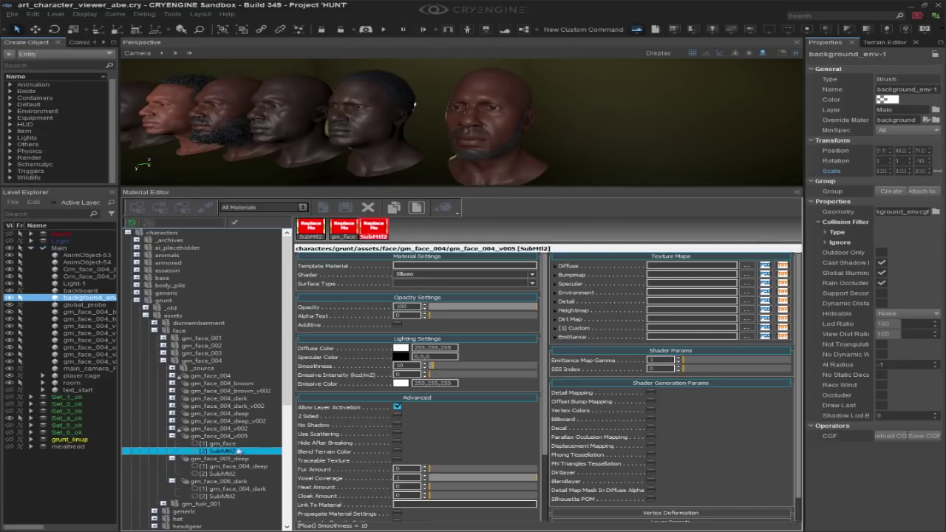
pyautogui.rightClick(226, 451)
pyautogui.click(211, 452)
pyautogui.rightClick(209, 436)
pyautogui.click(231, 450)
pyautogui.rightClick(231, 451)
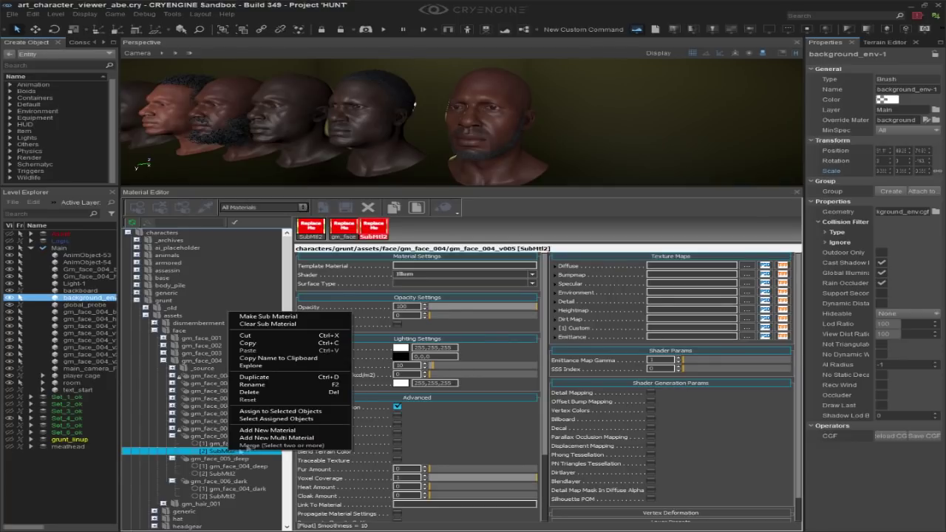
pyautogui.click(268, 389)
pyautogui.doubleClick(447, 253)
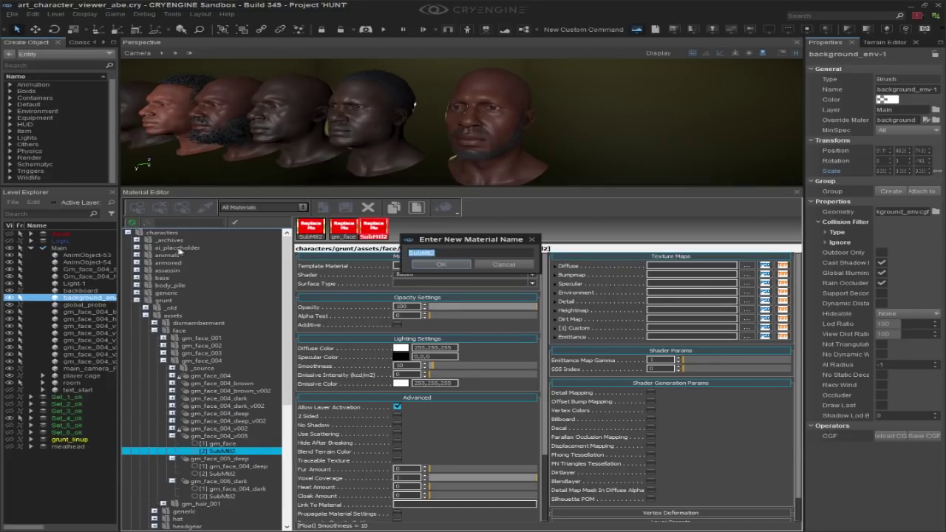
pyautogui.write('hair')
pyautogui.press('Return')
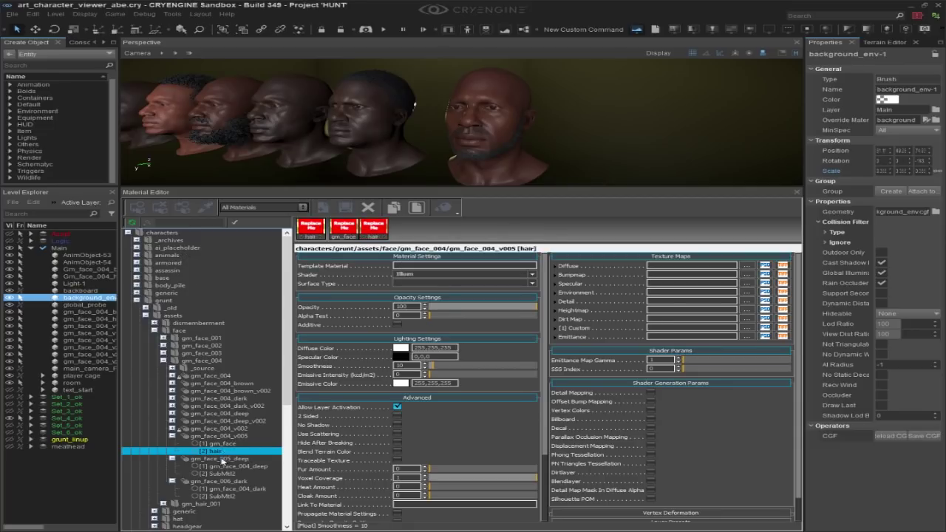
# Check the gm_face and hair sub-materials and select their parent material gm_face_004_v005
pyautogui.click(223, 444)
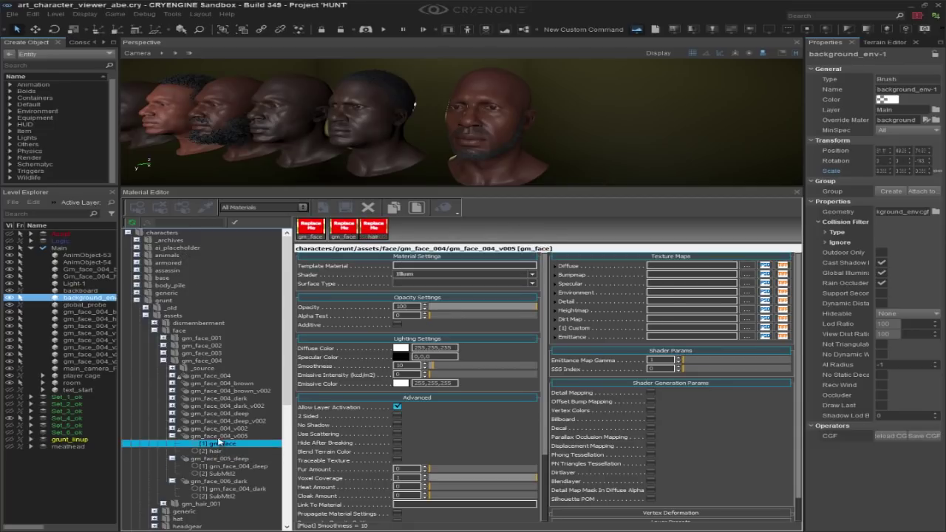
pyautogui.click(221, 451)
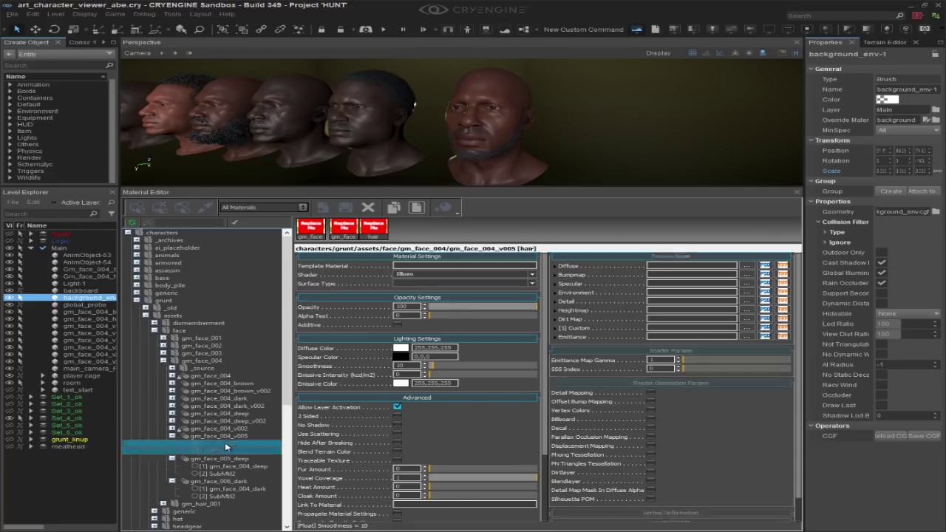
pyautogui.press('Up')
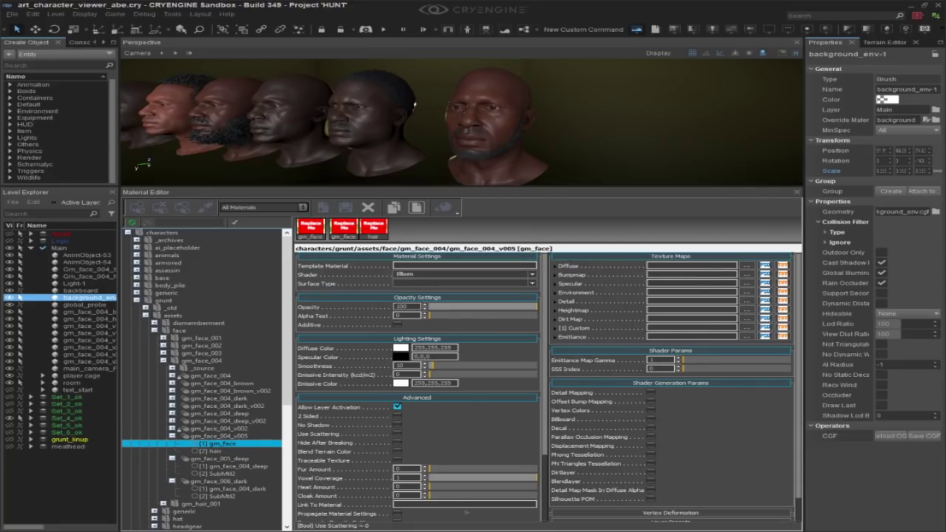
pyautogui.click(212, 436)
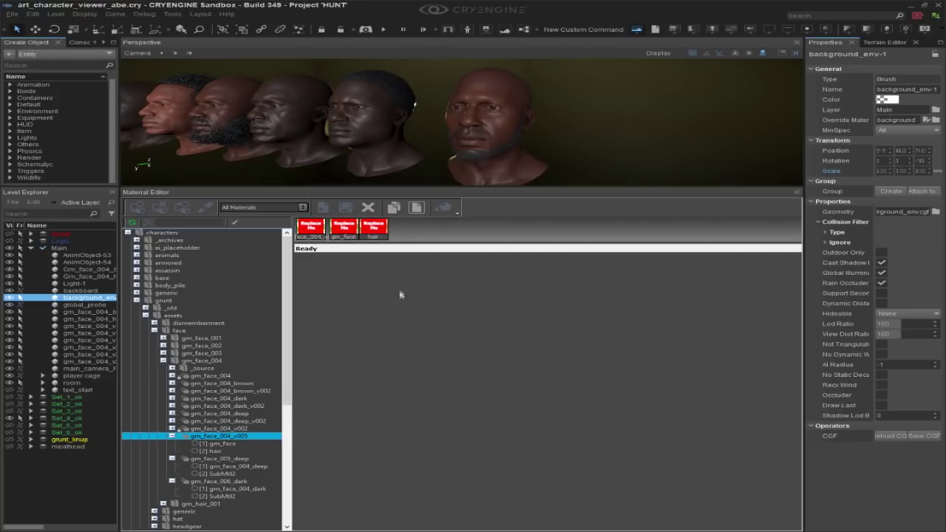
# Switch to 3ds Max, try to sync the material from the CRYENGINE editor through the exporter, and recheck the material in Sandbox
pyautogui.hotkey('alt', 'Tab')
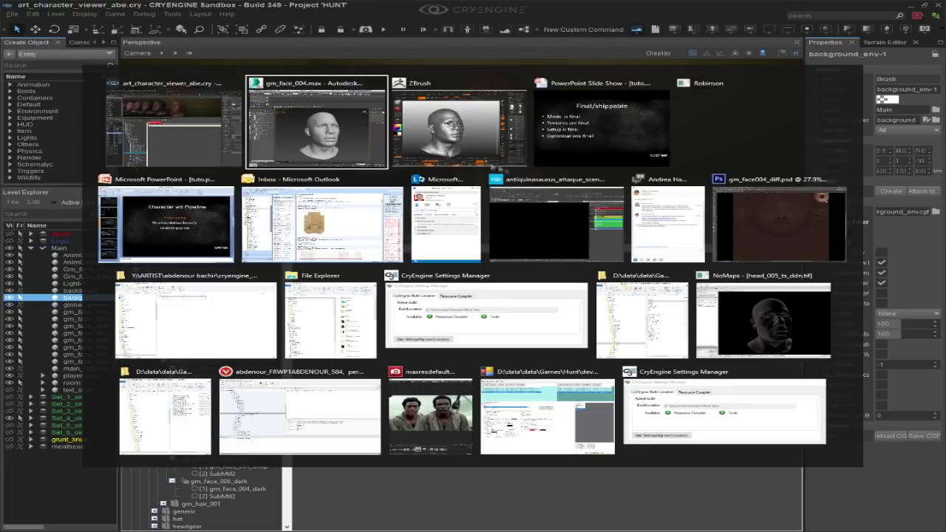
pyautogui.click(304, 121)
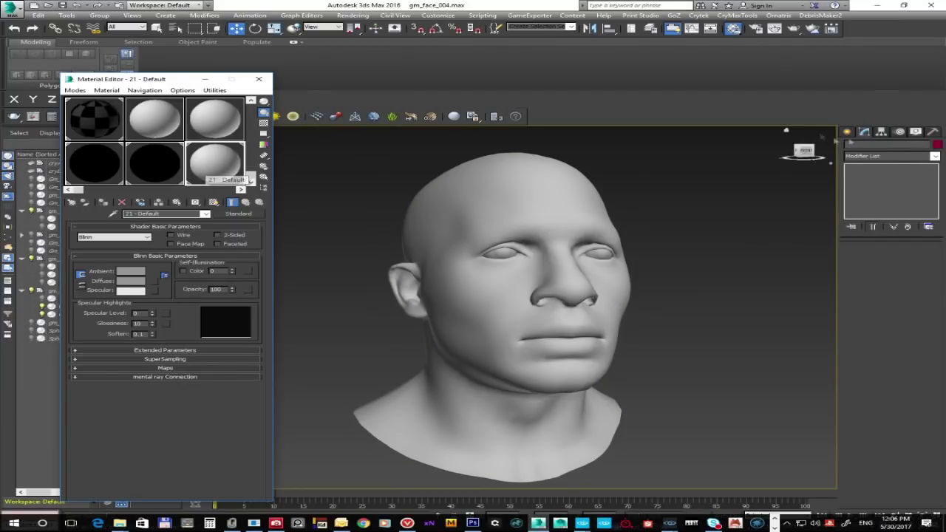
pyautogui.click(933, 134)
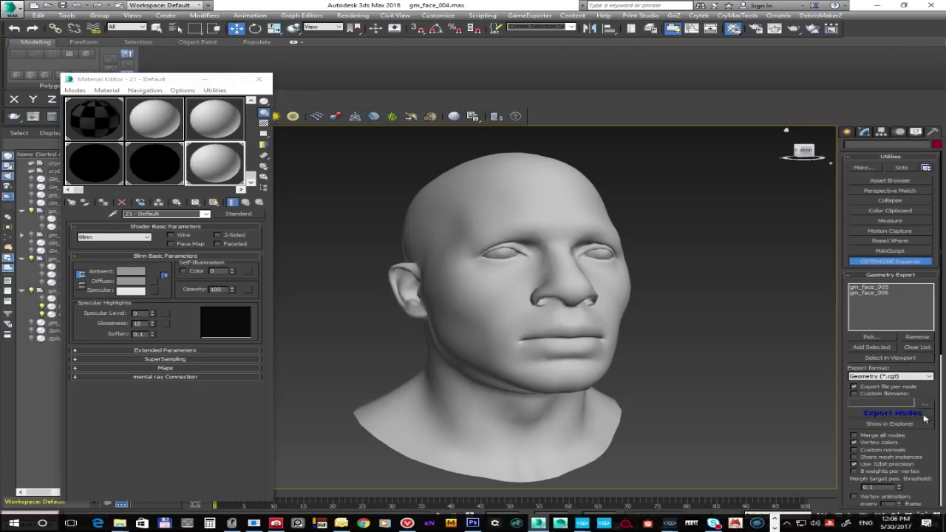
pyautogui.click(854, 386)
pyautogui.click(870, 388)
pyautogui.scroll(-5, 850, 418)
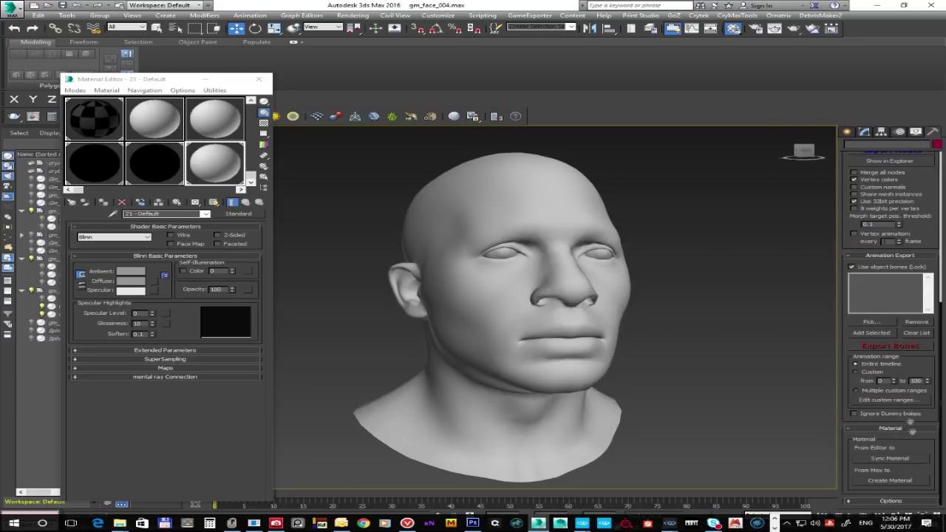
pyautogui.click(888, 458)
pyautogui.hotkey('alt', 'Tab')
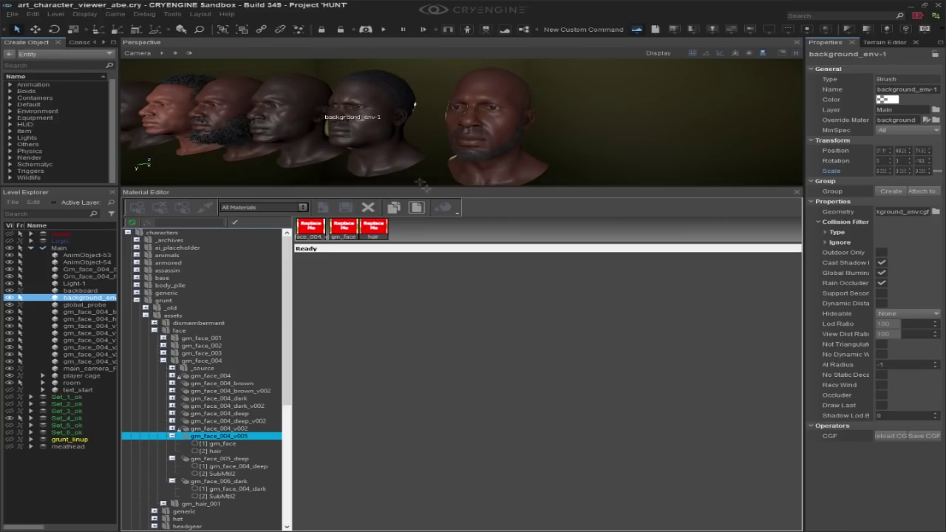
pyautogui.click(215, 448)
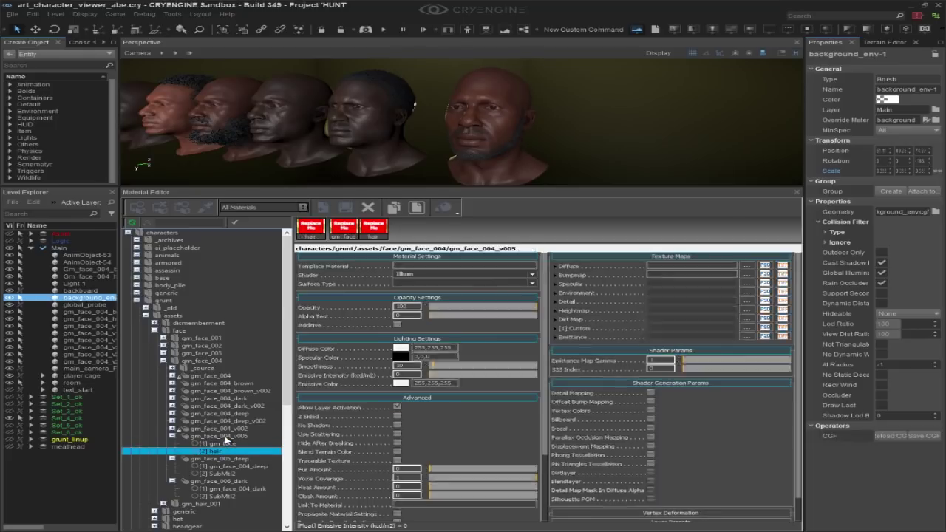
pyautogui.hotkey('alt', 'Tab')
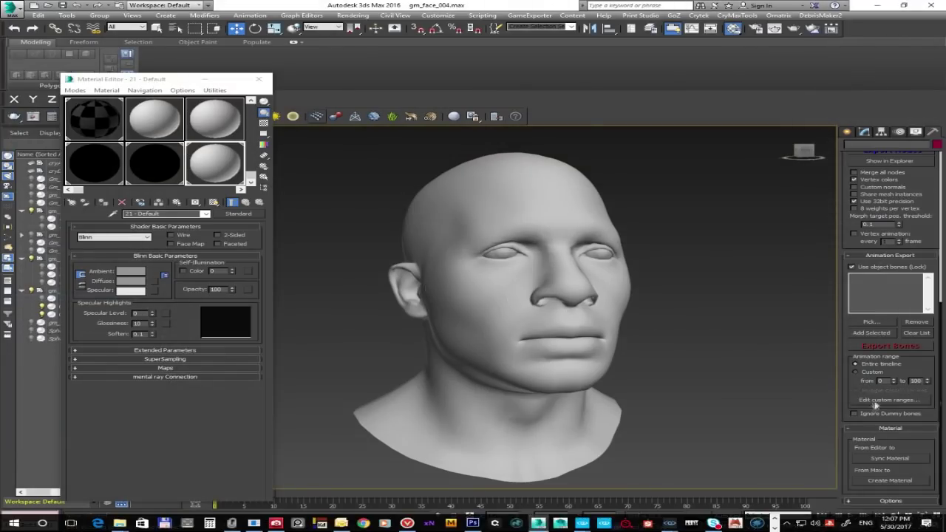
# Close the extra CRYENGINE editor windows, including the antiquinasaurus_attaque scene, and dismiss the e-mail notification
pyautogui.click(493, 431)
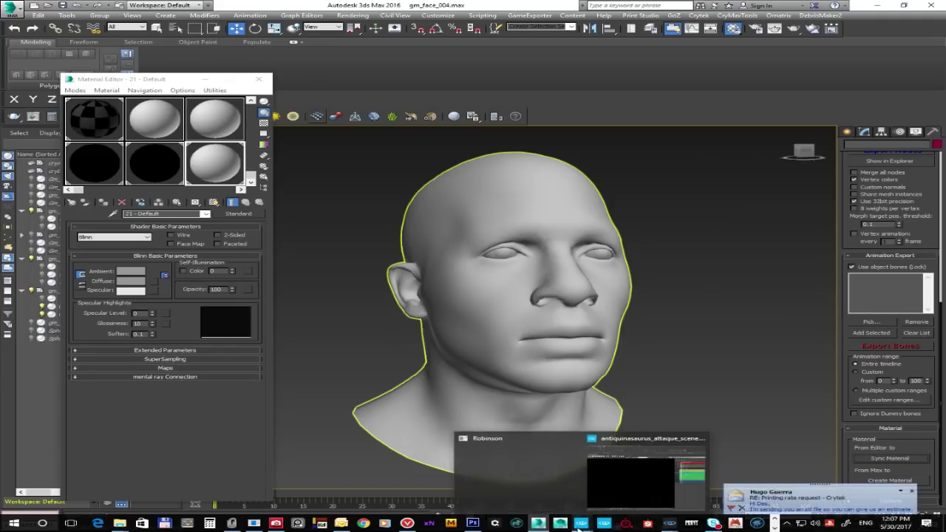
pyautogui.rightClick(581, 525)
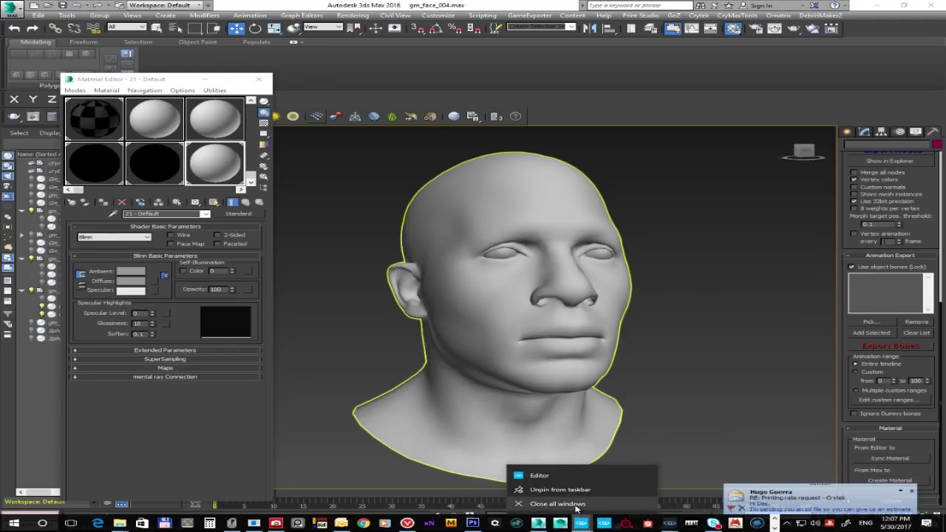
pyautogui.click(577, 509)
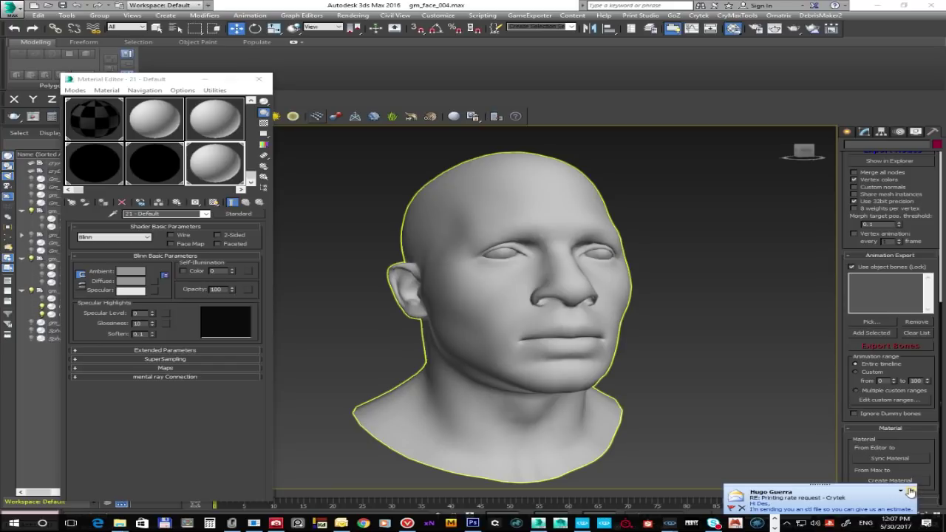
pyautogui.click(910, 490)
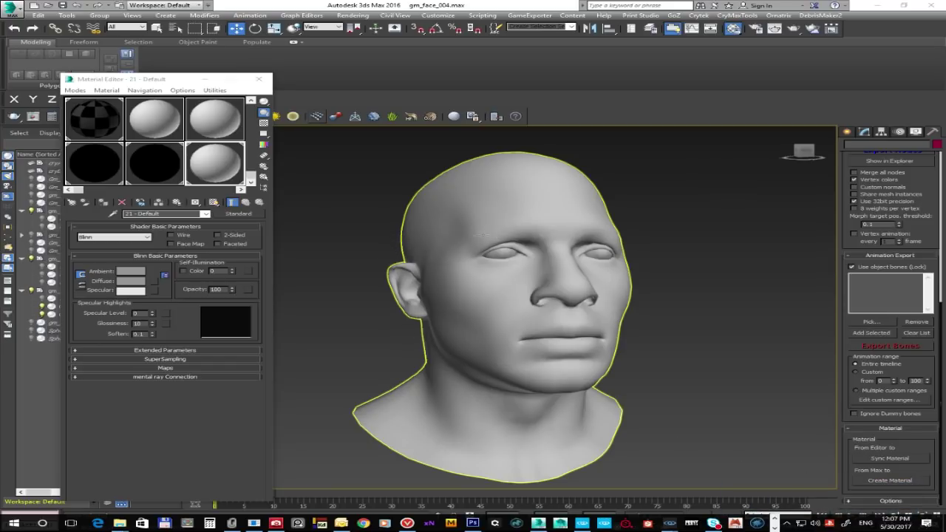
# Switch to CRYENGINE Sandbox, widen the material tree, expand gm_face_004_v005 and select it as the active material
pyautogui.click(399, 238)
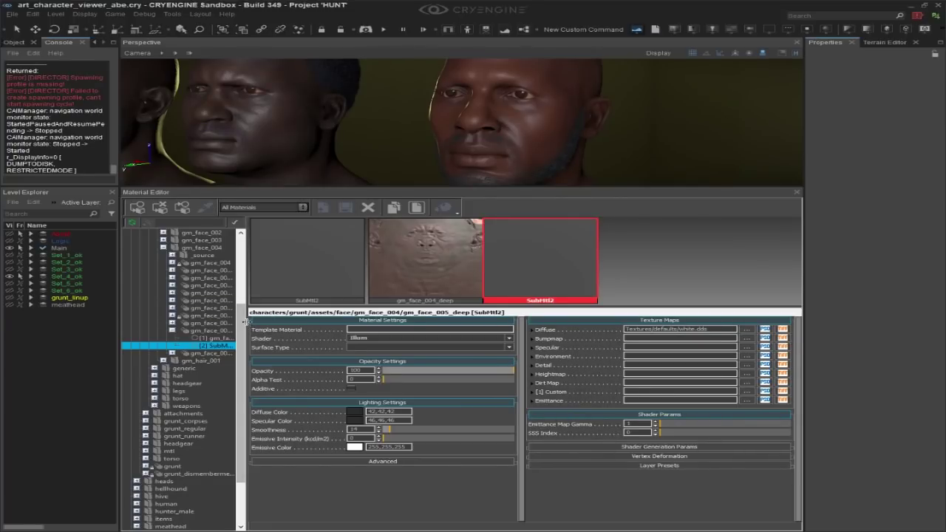
pyautogui.moveTo(249, 323); pyautogui.dragTo(299, 319)
pyautogui.click(220, 316)
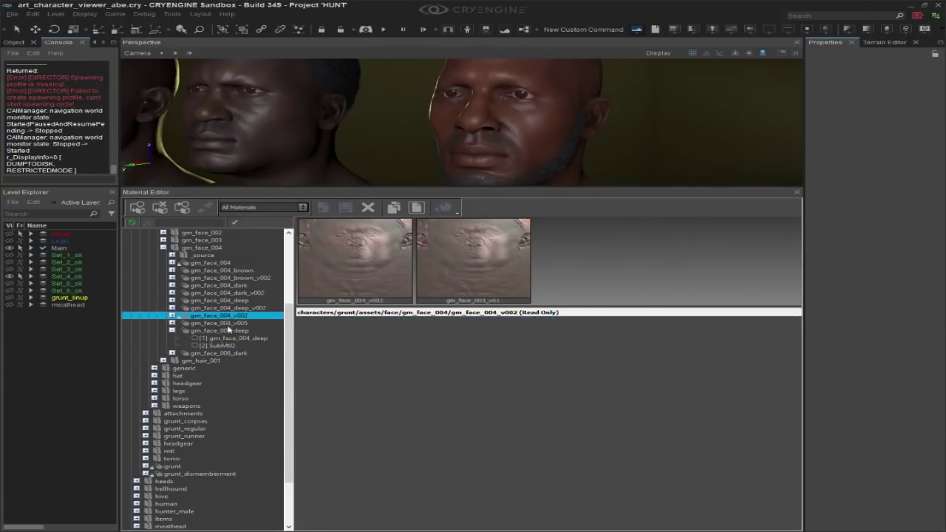
pyautogui.click(218, 324)
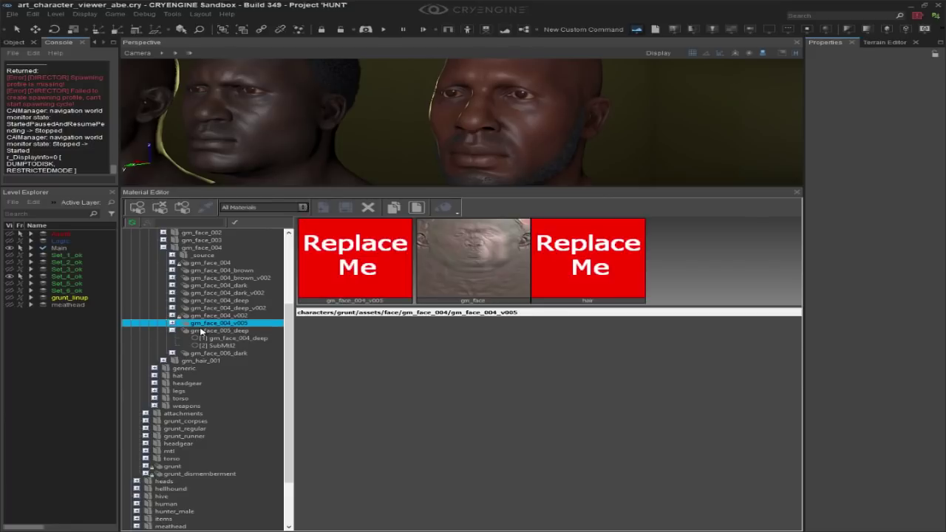
pyautogui.click(173, 323)
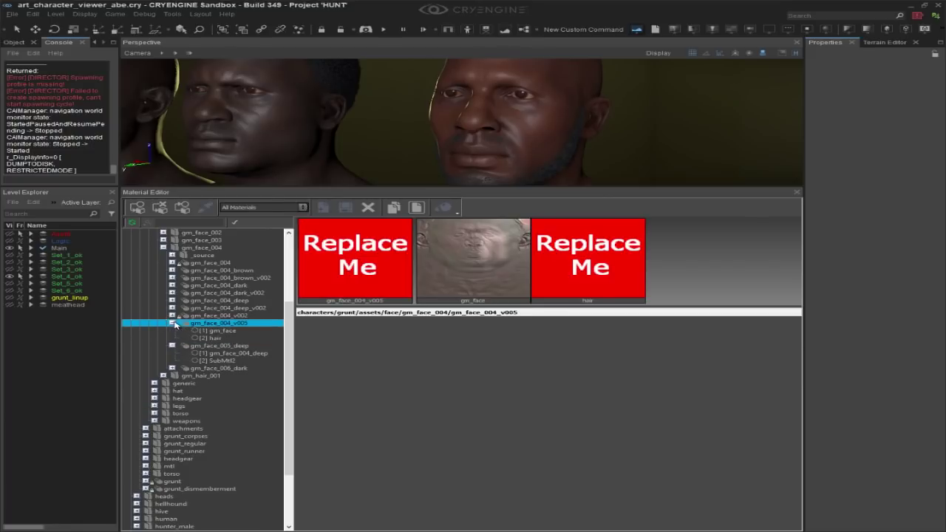
pyautogui.click(214, 332)
pyautogui.click(231, 324)
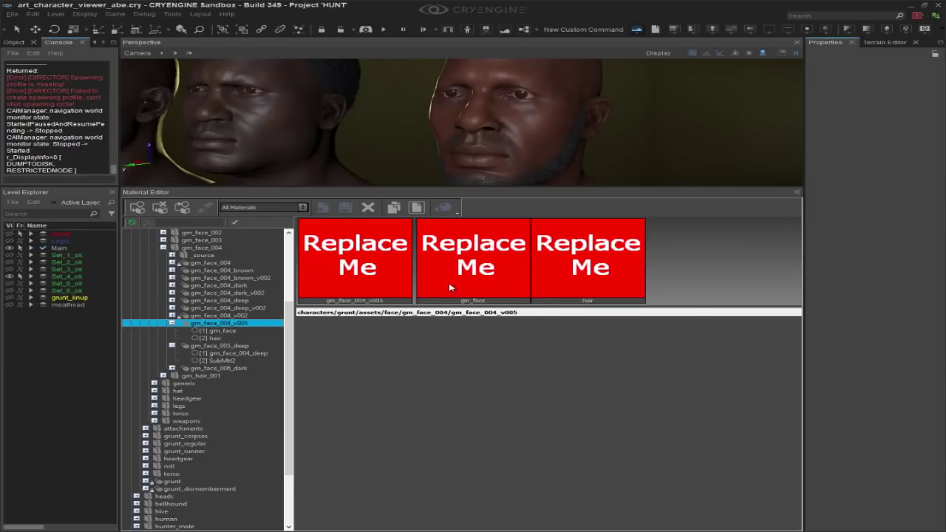
# In 3ds Max, sync the current material slot with gm_face_004_v005 without keeping the local name, and inspect its gm_face sub-material
pyautogui.hotkey('alt', 'Tab')
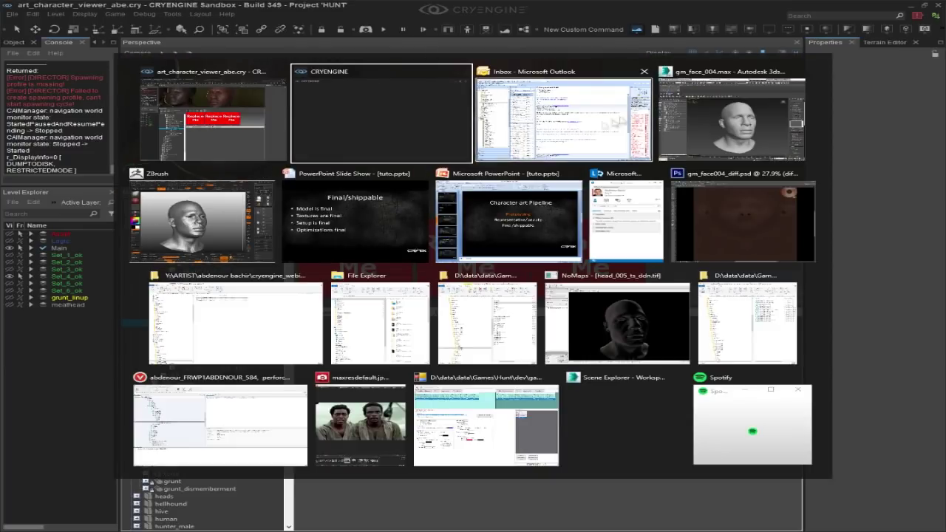
pyautogui.click(731, 118)
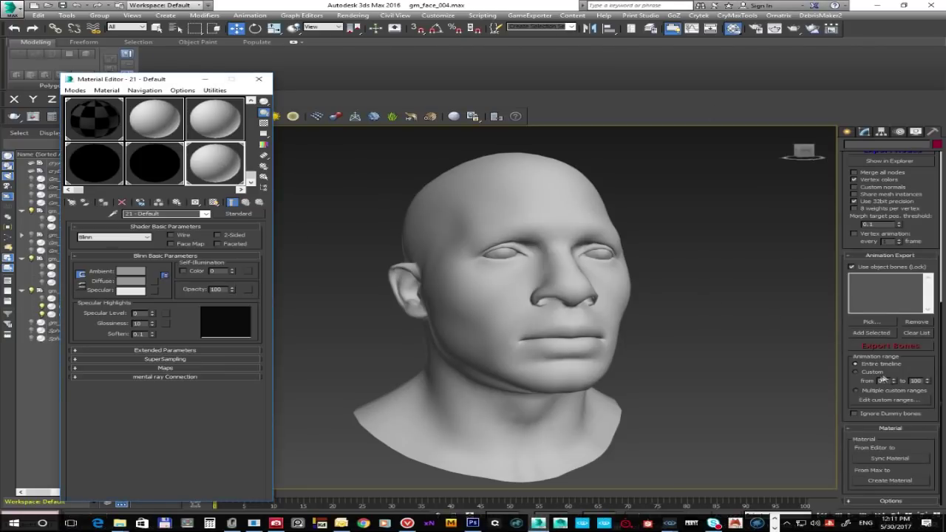
pyautogui.click(906, 460)
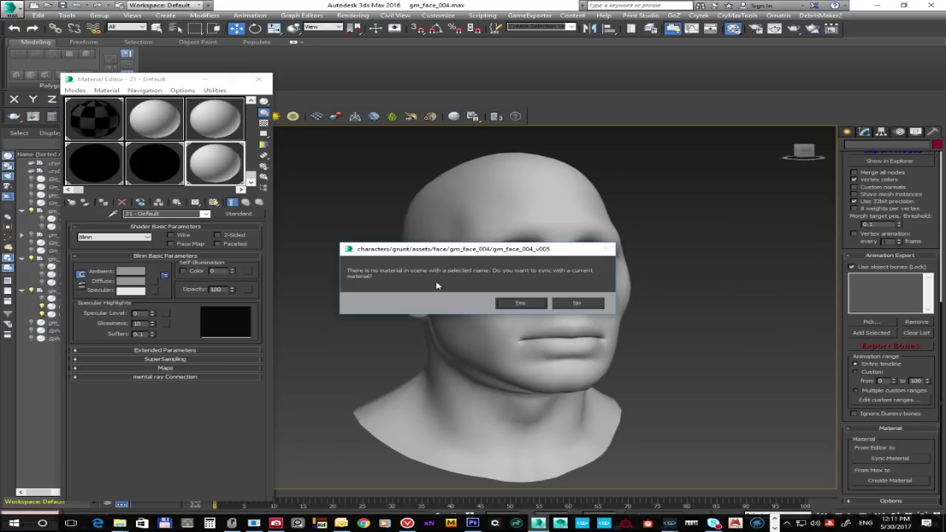
pyautogui.click(507, 304)
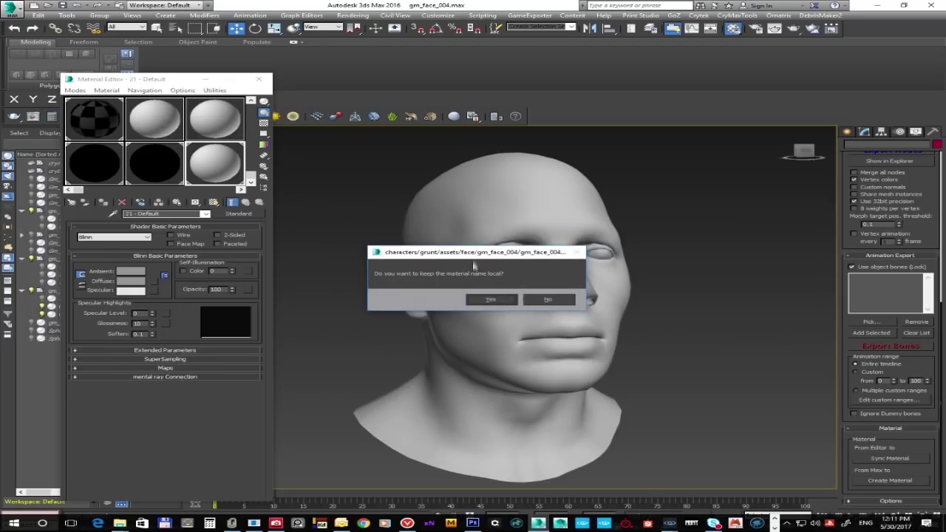
pyautogui.click(547, 300)
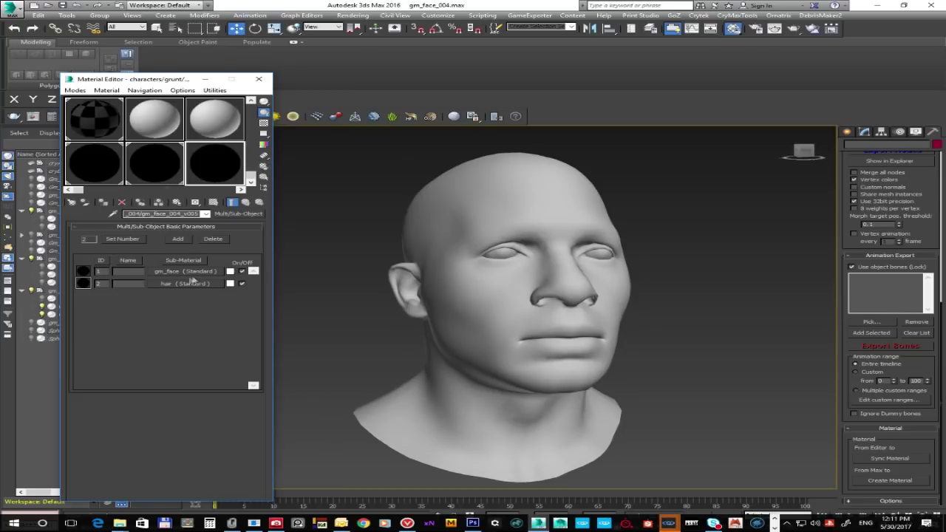
pyautogui.click(184, 272)
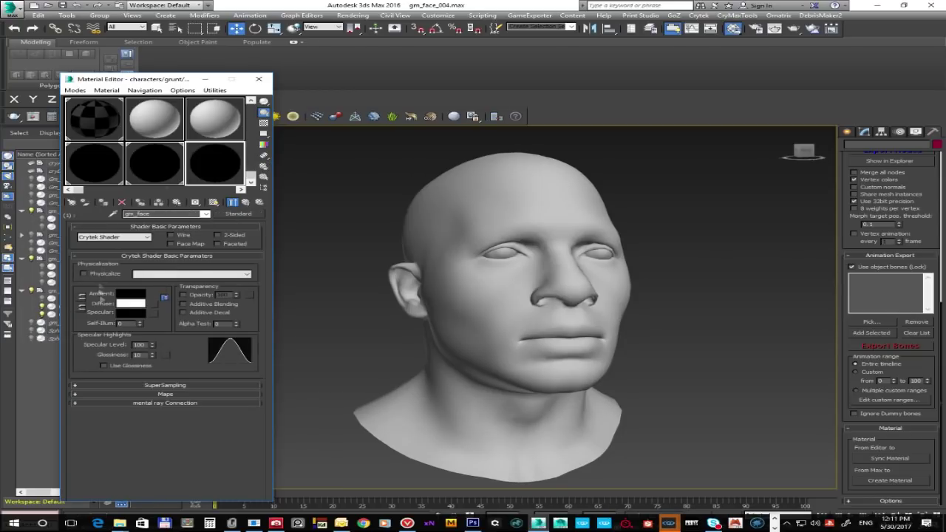
pyautogui.click(246, 202)
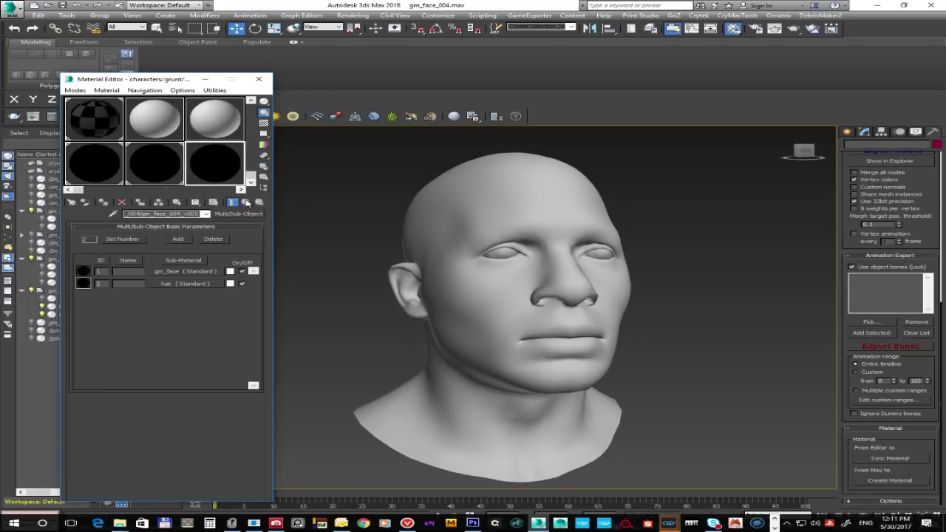
# Assign the synced gm_face_004_v005 multi-material to the visible head objects and open their modifier settings
pyautogui.moveTo(377, 175); pyautogui.dragTo(736, 421)
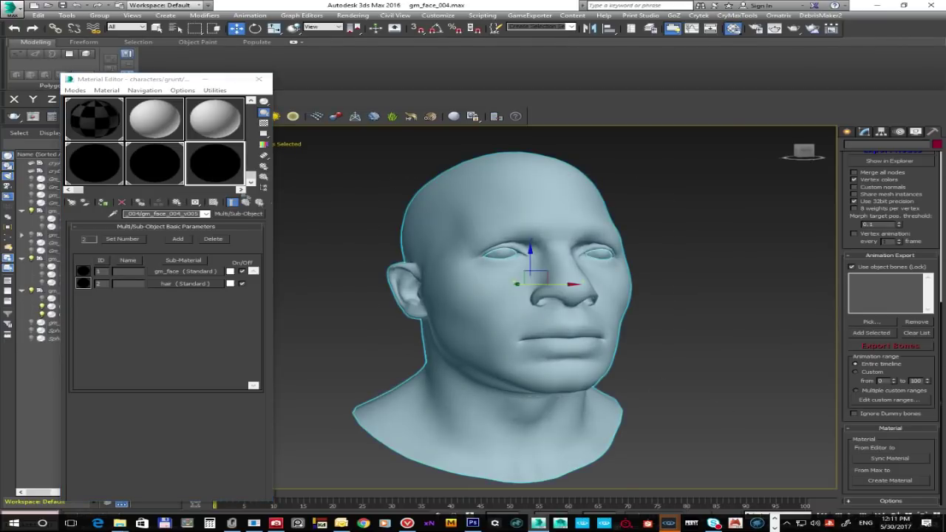
pyautogui.click(104, 204)
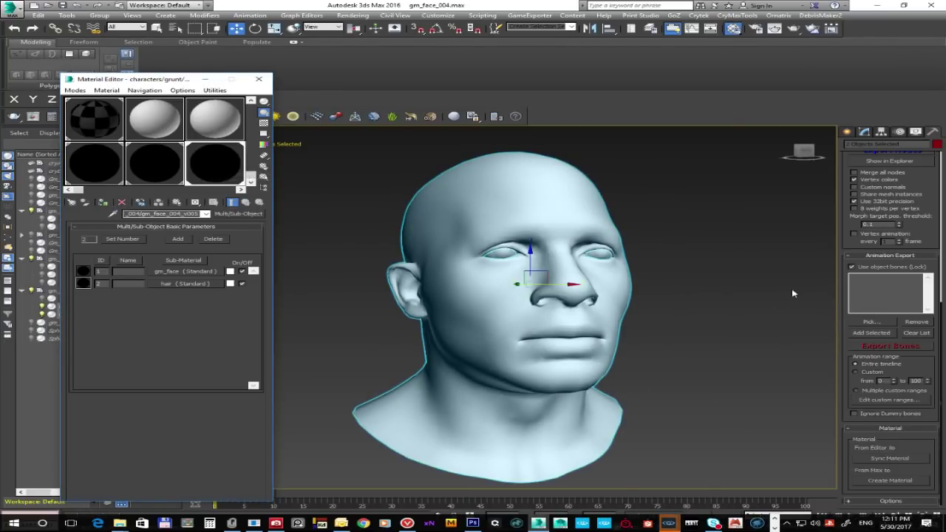
pyautogui.click(864, 131)
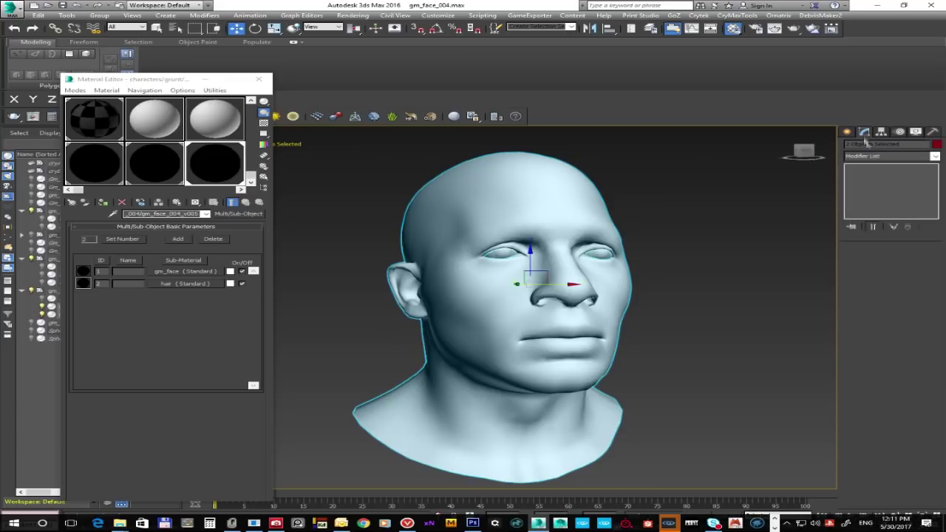
# Apply a Material modifier with Material ID 1 to the selected head and eyes, and collapse them to Editable Poly
pyautogui.click(881, 157)
pyautogui.write('mat')
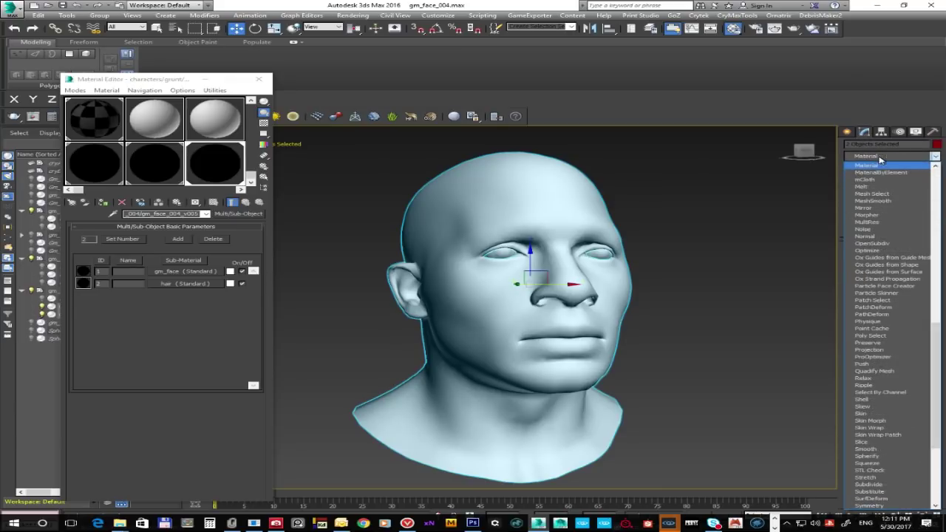
pyautogui.click(869, 166)
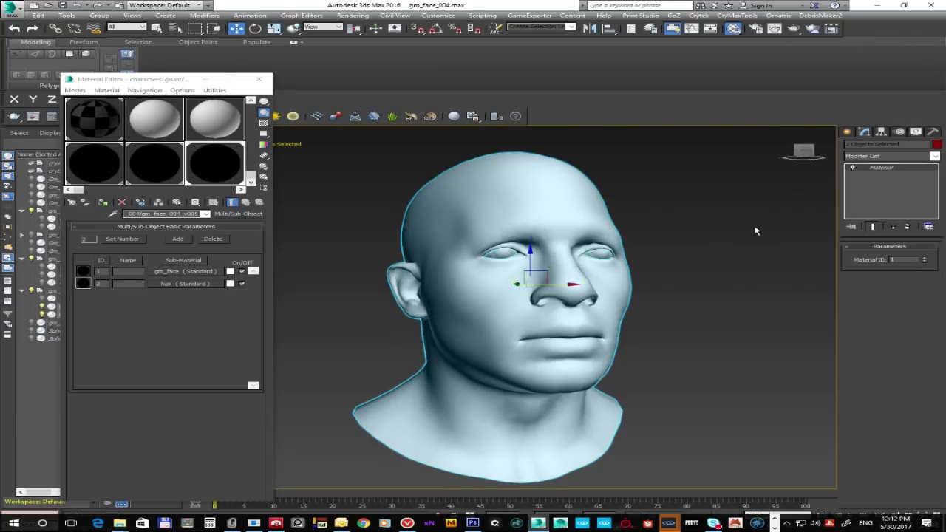
pyautogui.click(675, 221)
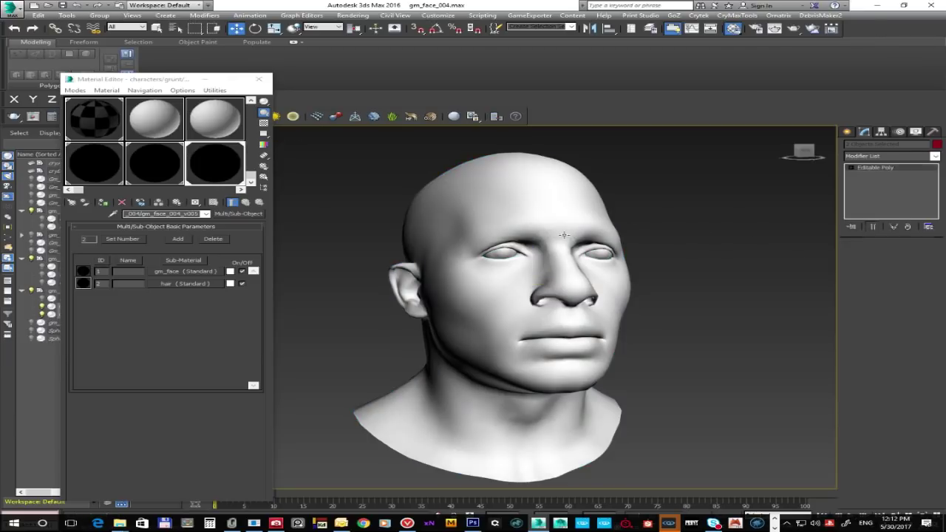
pyautogui.click(506, 255)
pyautogui.click(648, 338)
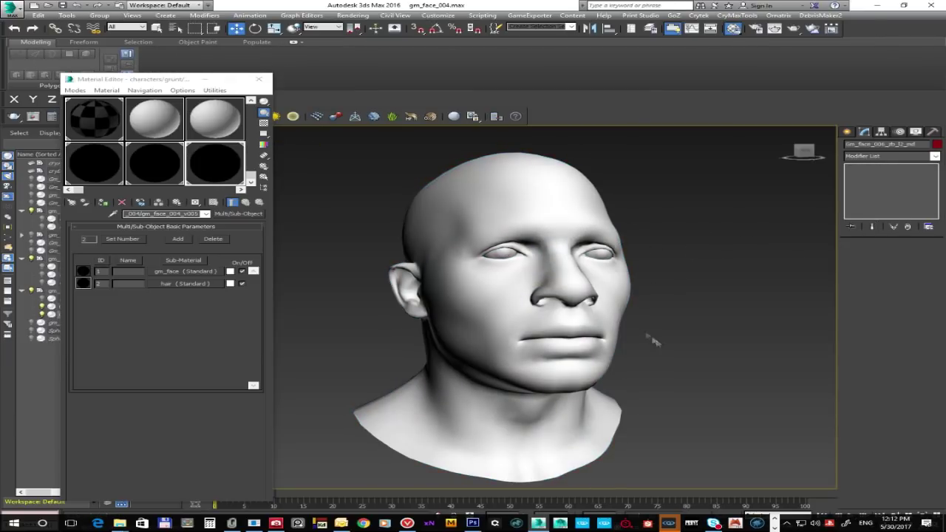
# Close the Material Editor and clear the object selection
pyautogui.keyDown('alt'); pyautogui.moveTo(648, 338); pyautogui.dragTo(650, 366, button='middle'); pyautogui.keyUp('alt')
pyautogui.scroll(-8, 650, 365)
pyautogui.moveTo(473, 292); pyautogui.dragTo(813, 431)
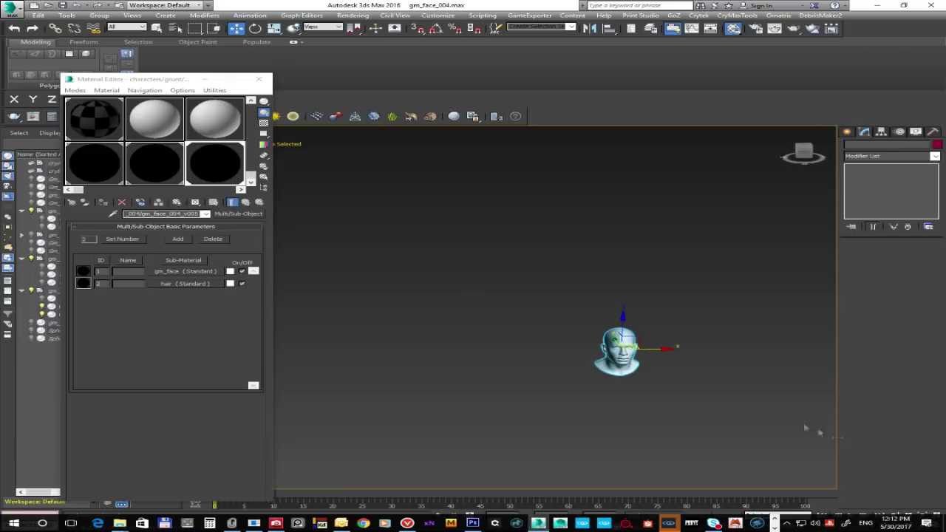
pyautogui.keyDown('alt'); pyautogui.moveTo(689, 414); pyautogui.dragTo(651, 410, button='middle'); pyautogui.keyUp('alt')
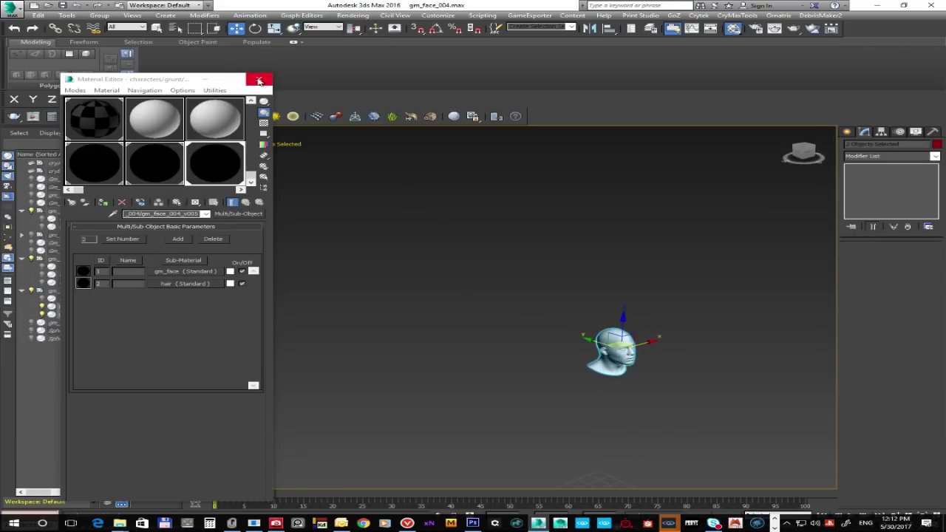
pyautogui.click(258, 80)
pyautogui.keyDown('alt'); pyautogui.moveTo(532, 392); pyautogui.dragTo(549, 382, button='middle'); pyautogui.keyUp('alt')
pyautogui.click(517, 405)
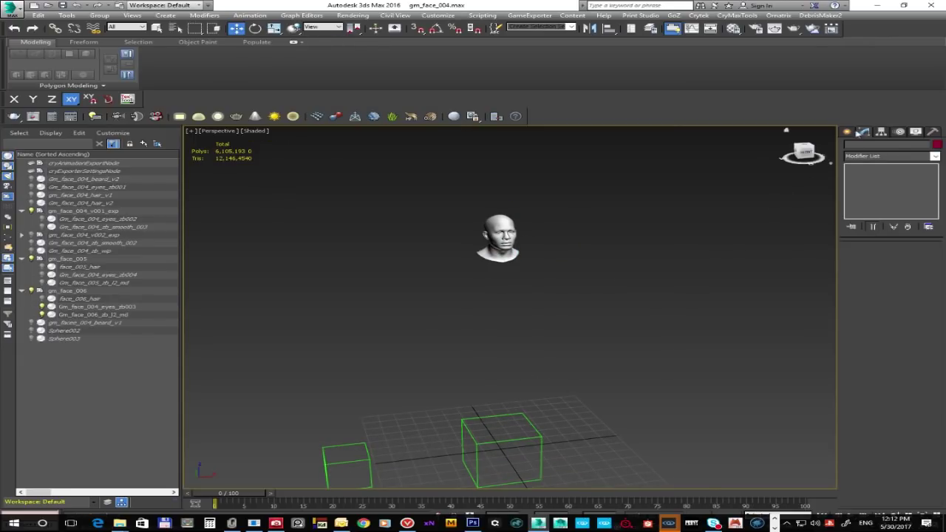
# Select the visible head and eyes and unlink them from their gm_face_006 parent
pyautogui.click(847, 131)
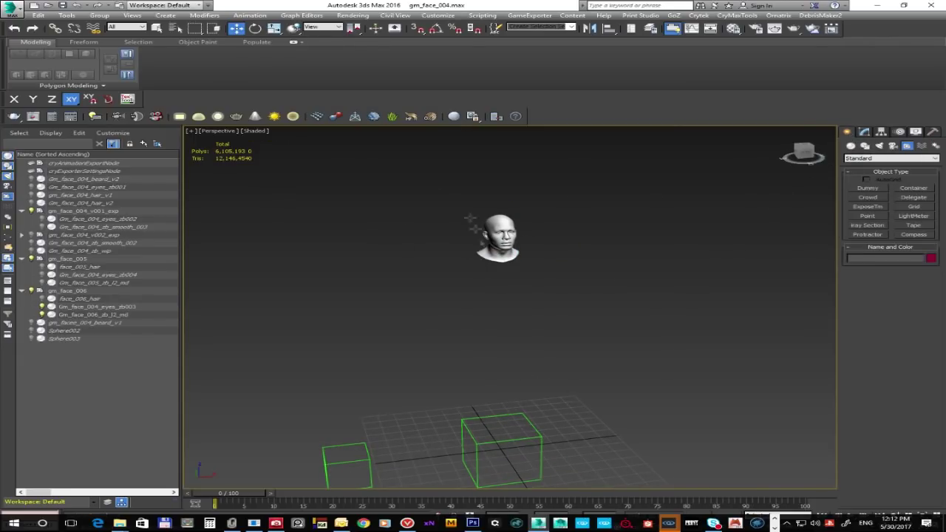
pyautogui.click(473, 219)
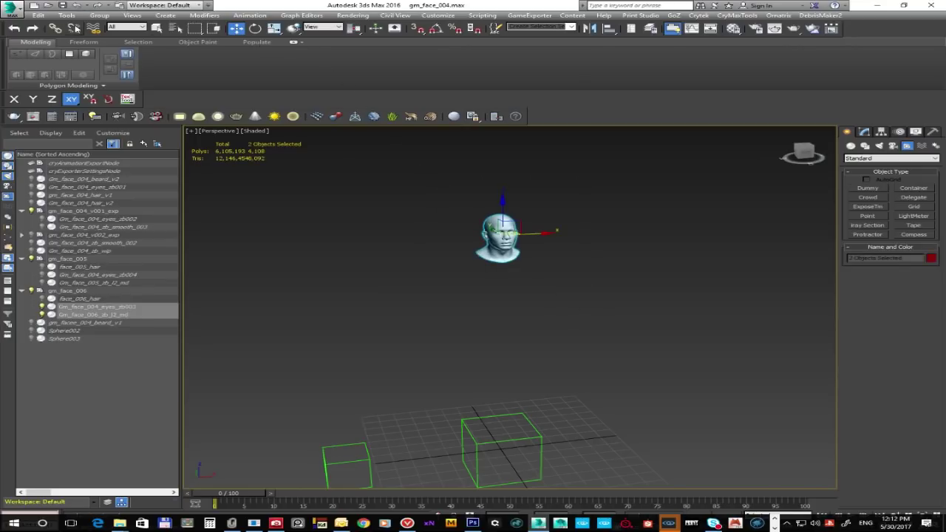
pyautogui.click(74, 28)
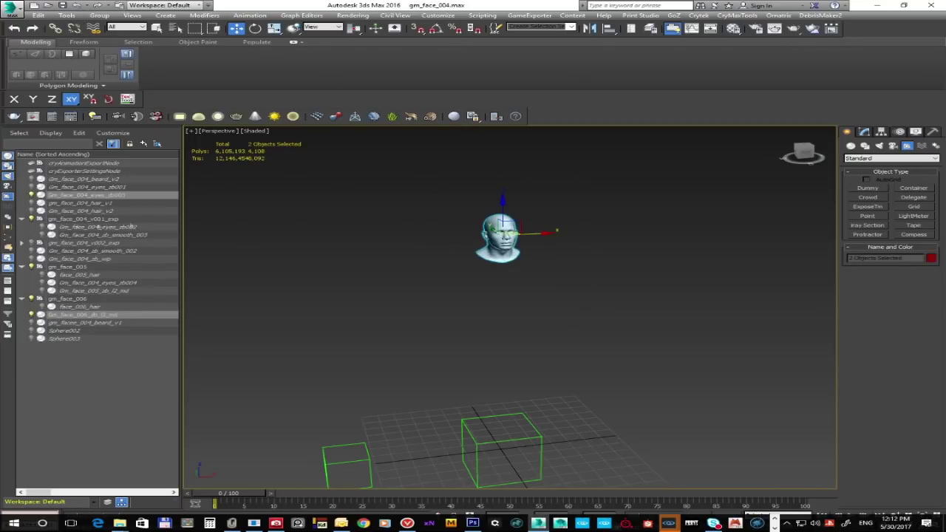
# Create a Dummy helper on the grid and move it to the origin
pyautogui.click(872, 190)
pyautogui.moveTo(575, 436); pyautogui.dragTo(630, 411)
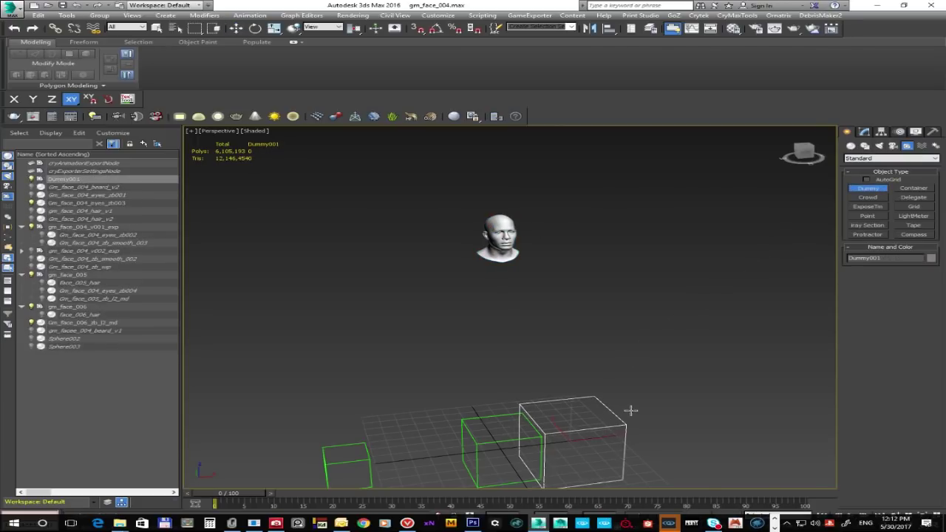
pyautogui.press('w')
pyautogui.rightClick(525, 516)
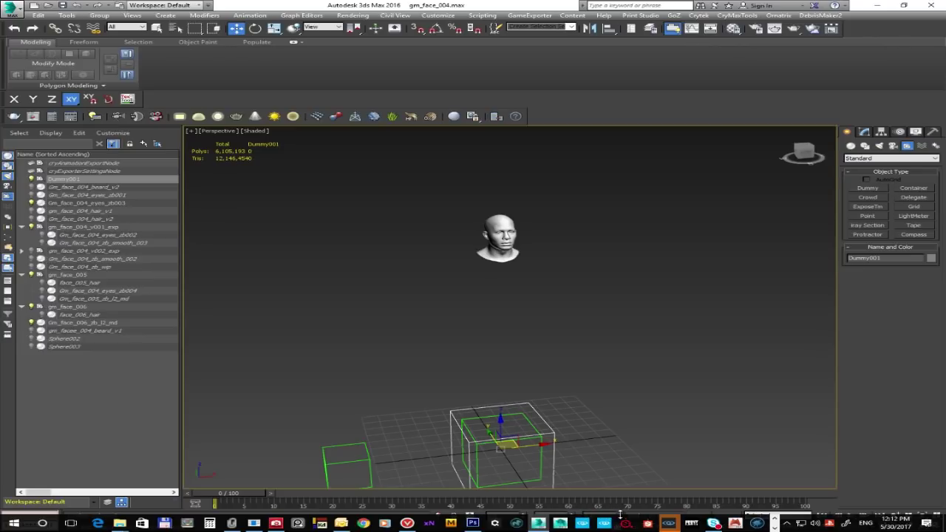
# Hide the older dummies gm_face_004_v001_exp, gm_face_005 and gm_face_006, and select the new dummy
pyautogui.click(481, 417)
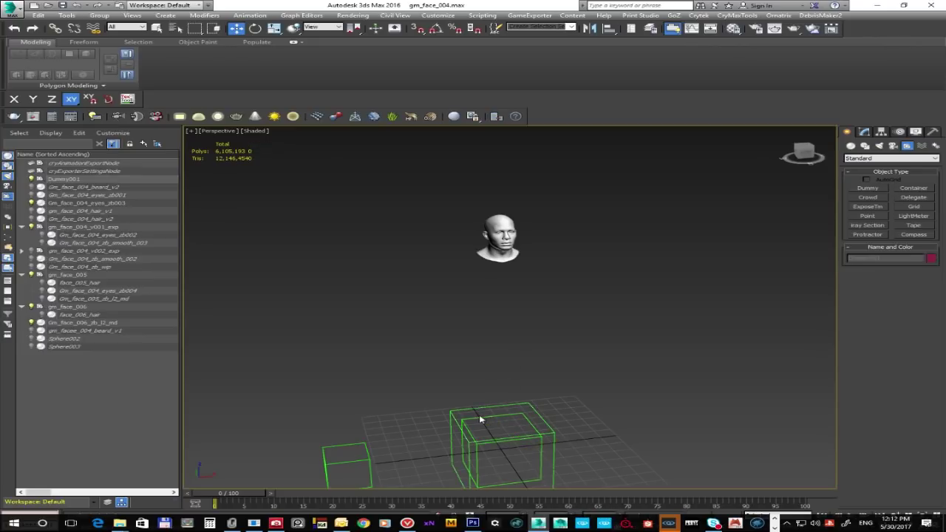
pyautogui.click(344, 452)
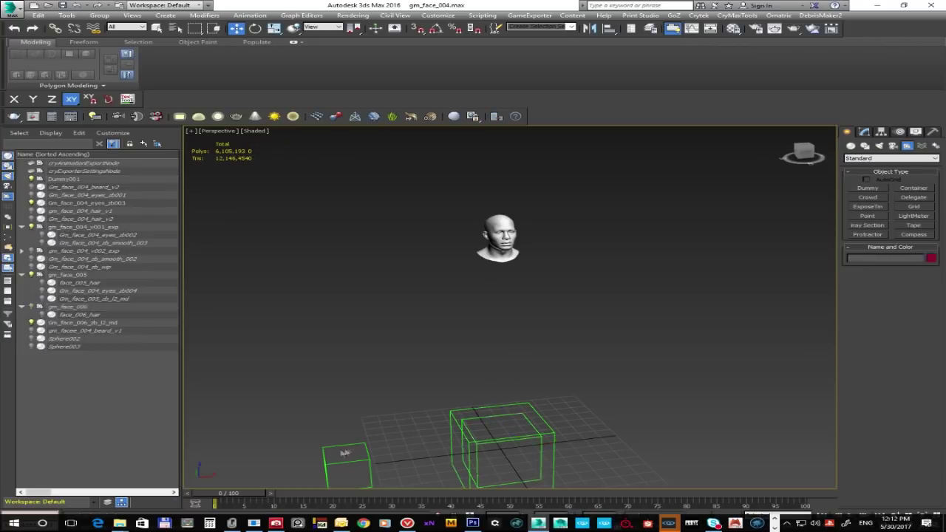
pyautogui.click(473, 418)
pyautogui.click(338, 452)
pyautogui.click(510, 371)
pyautogui.click(556, 434)
# Rename the new dummy gm_face_005_exp
pyautogui.click(900, 257)
pyautogui.write('gm_face_005_exp')
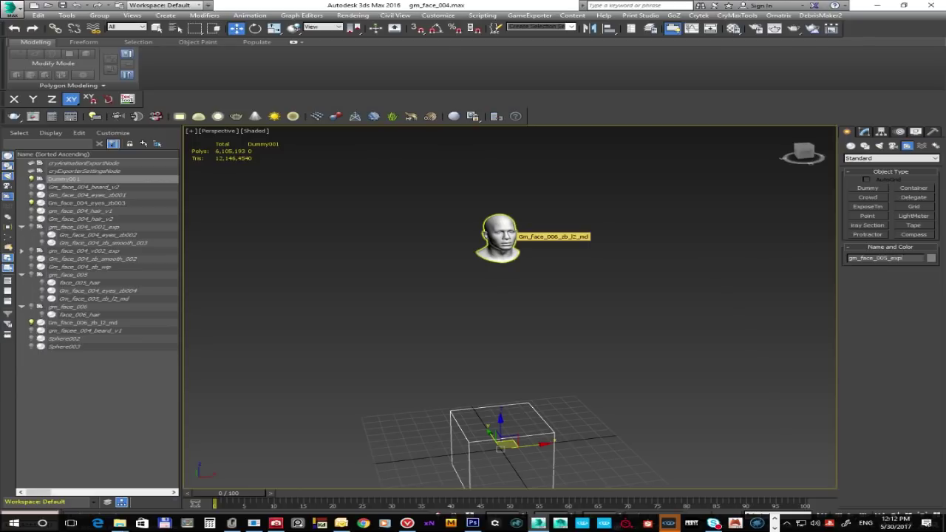
pyautogui.press('Return')
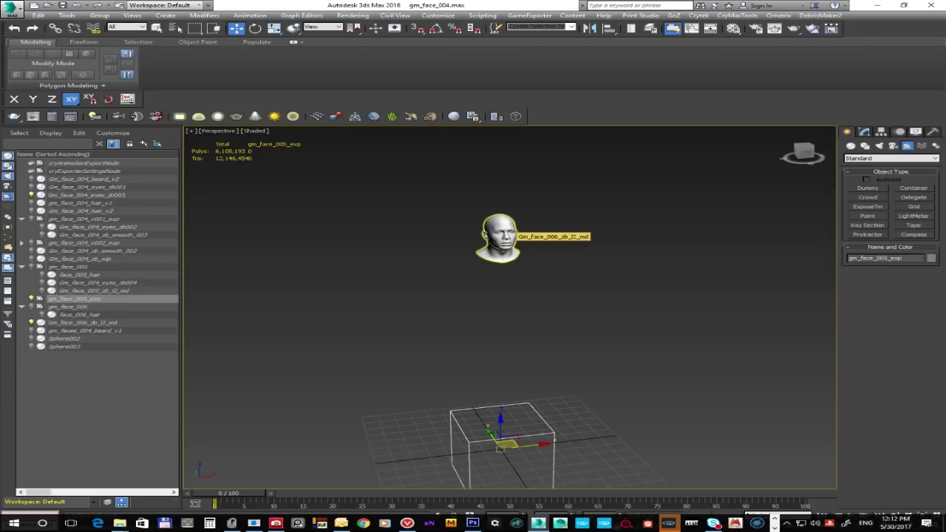
# Select the visible head mesh and rename it Gm_face_005_zb_l2_md
pyautogui.click(497, 219)
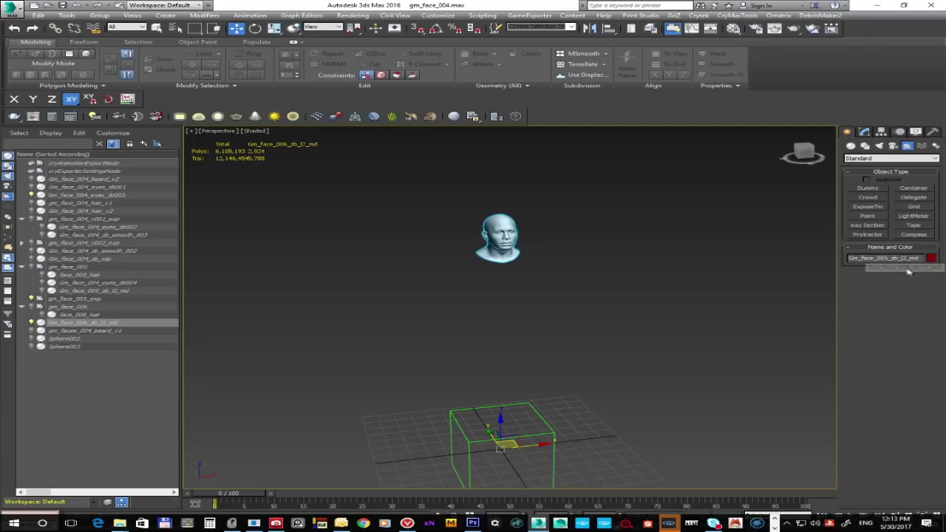
# Rename the selected head mesh to Gm_face_005_zb_l2_md
pyautogui.click(908, 257)
pyautogui.moveTo(919, 258); pyautogui.dragTo(889, 258)
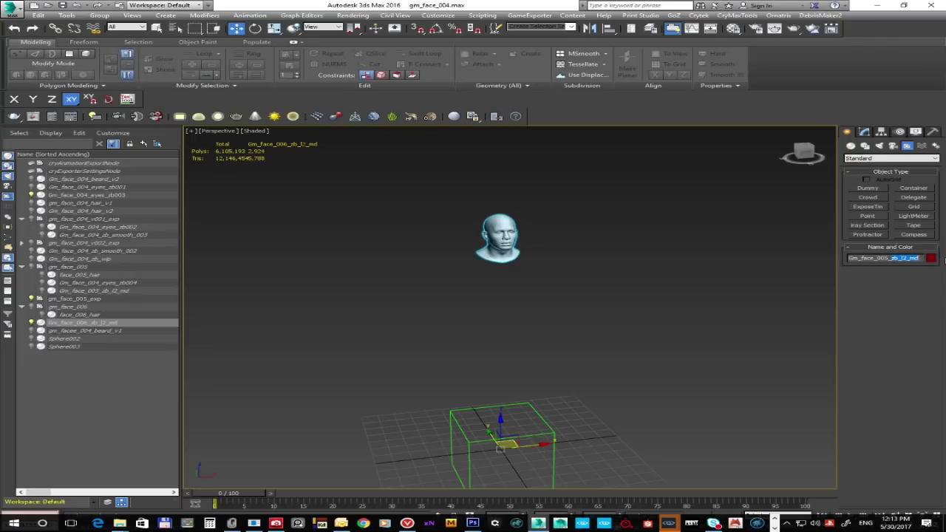
pyautogui.press('Return')
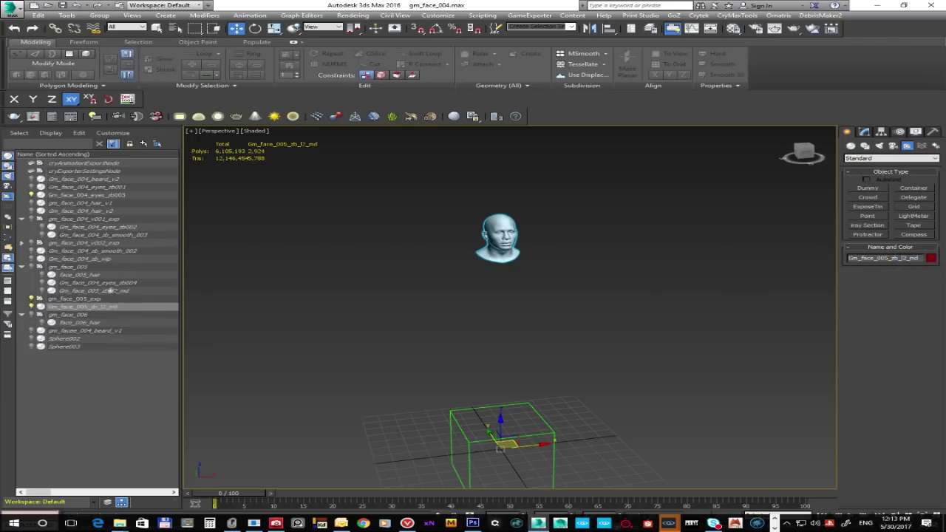
# Link the head and eyes meshes to the gm_face_005_exp dummy and expand its hierarchy in the scene list
pyautogui.moveTo(375, 148); pyautogui.dragTo(575, 297)
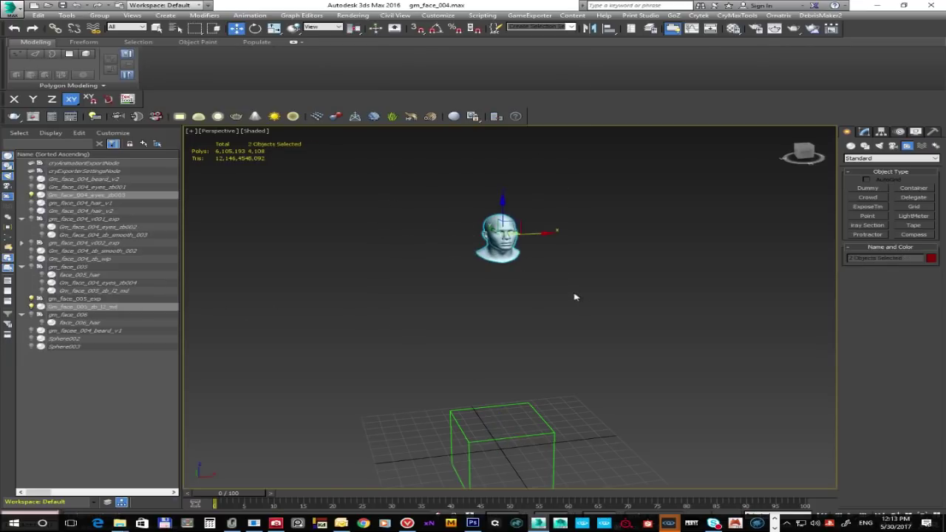
pyautogui.click(55, 28)
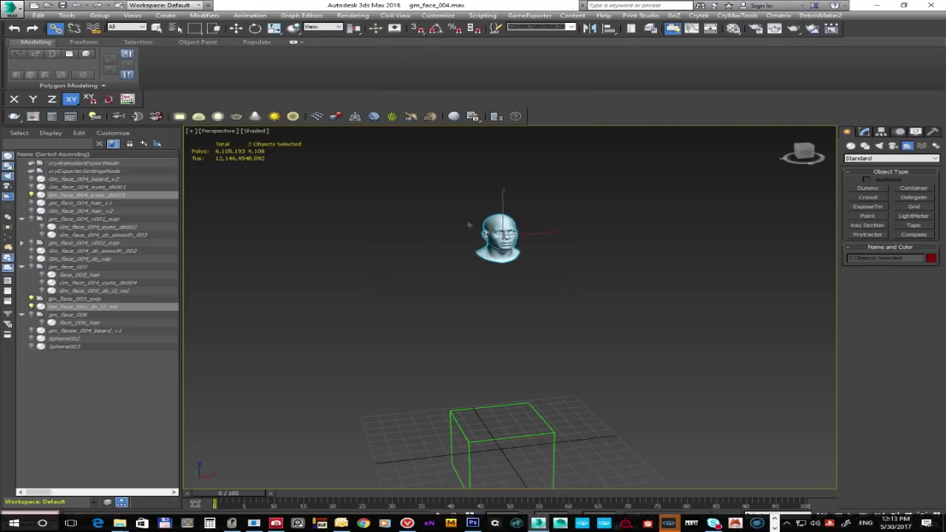
pyautogui.moveTo(498, 224); pyautogui.dragTo(554, 433)
pyautogui.press('w')
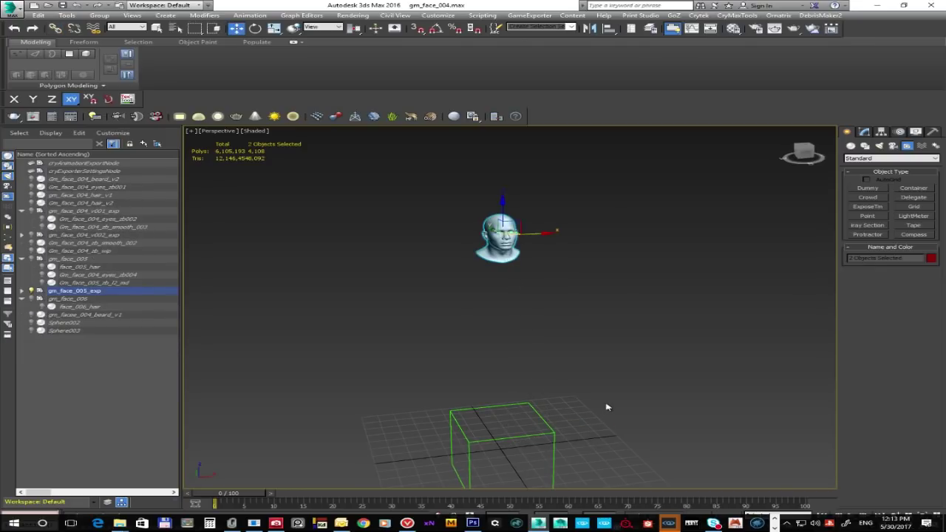
pyautogui.click(541, 427)
pyautogui.click(70, 291)
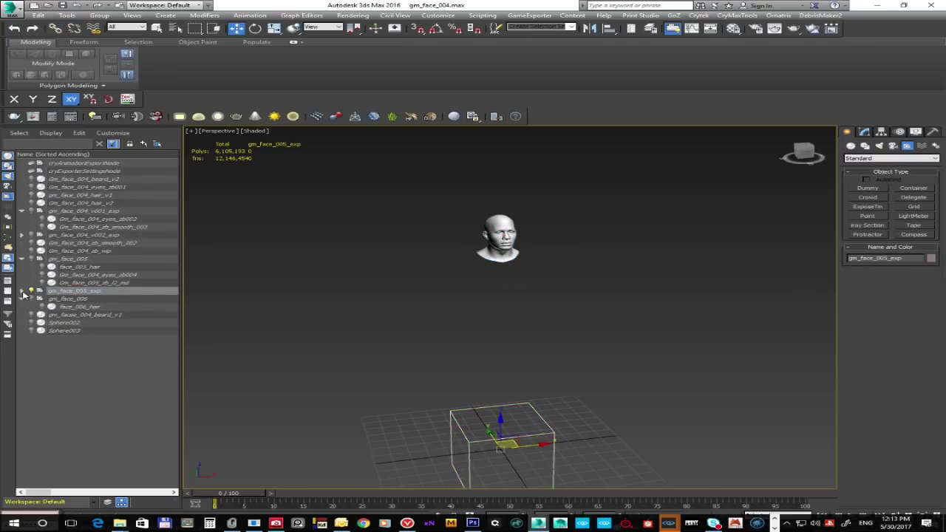
pyautogui.click(22, 292)
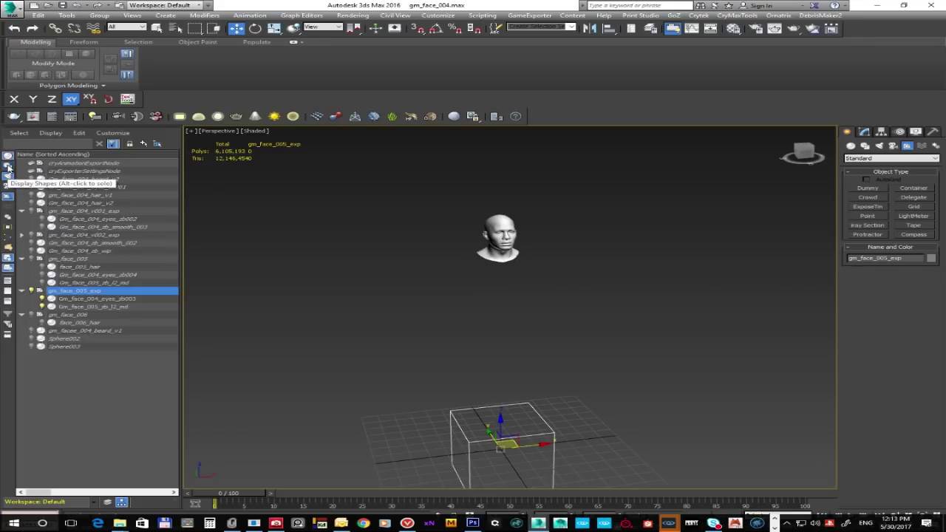
# Filter hidden objects out of the scene list and expand gm_face_005_exp, keeping geometry listed
pyautogui.click(7, 156)
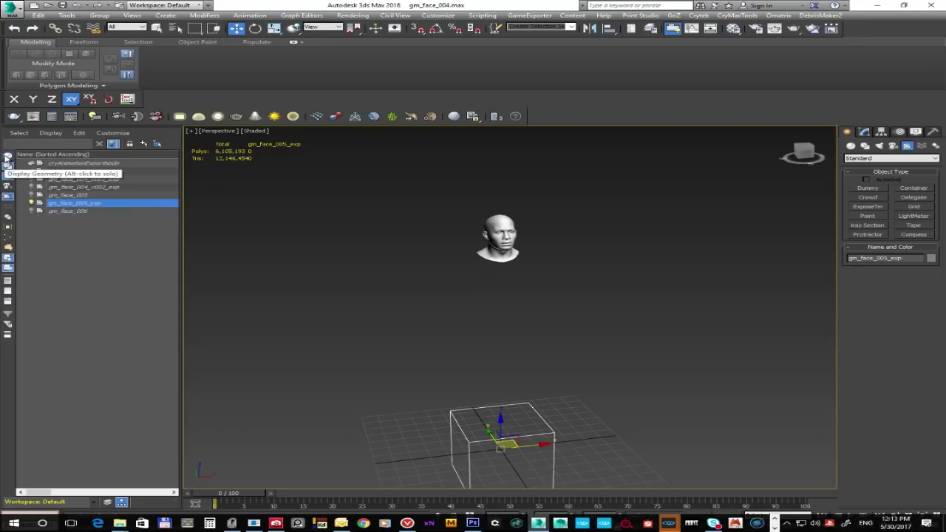
pyautogui.click(9, 271)
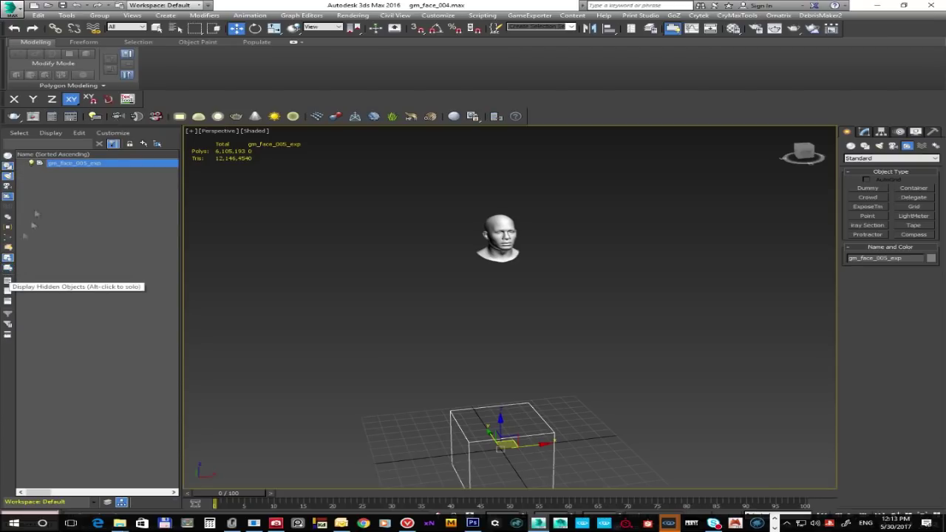
pyautogui.click(427, 181)
pyautogui.click(497, 243)
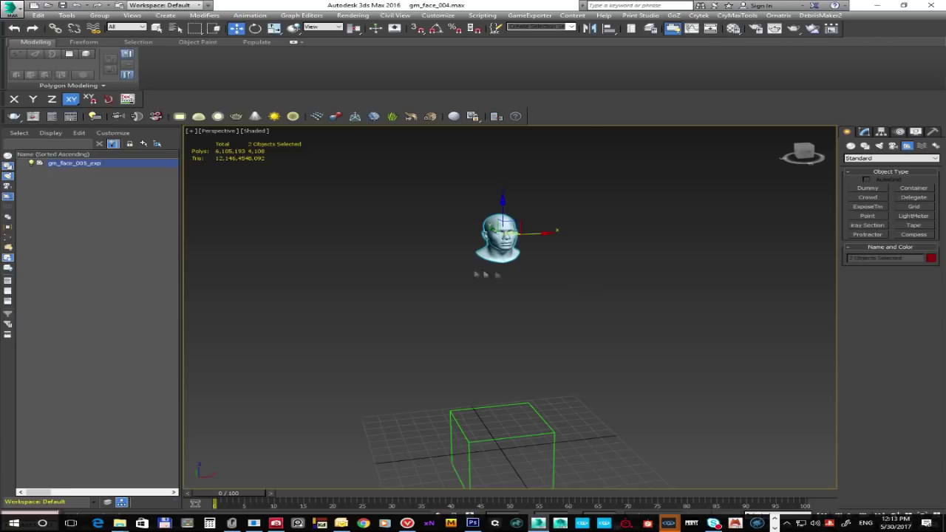
pyautogui.click(7, 156)
pyautogui.click(21, 163)
# Check the export hierarchy by selecting the gm_face_005_exp dummy and its linked head mesh in turn
pyautogui.click(610, 266)
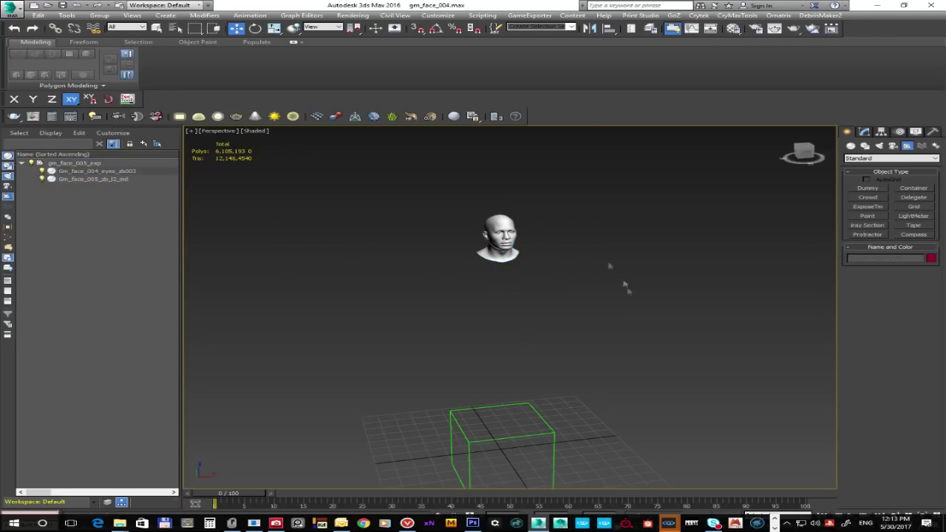
pyautogui.click(83, 165)
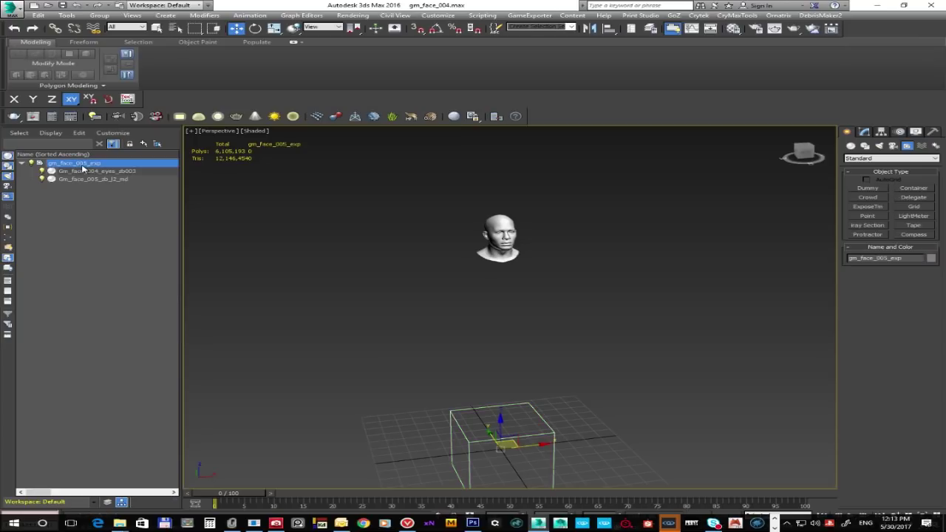
pyautogui.click(132, 180)
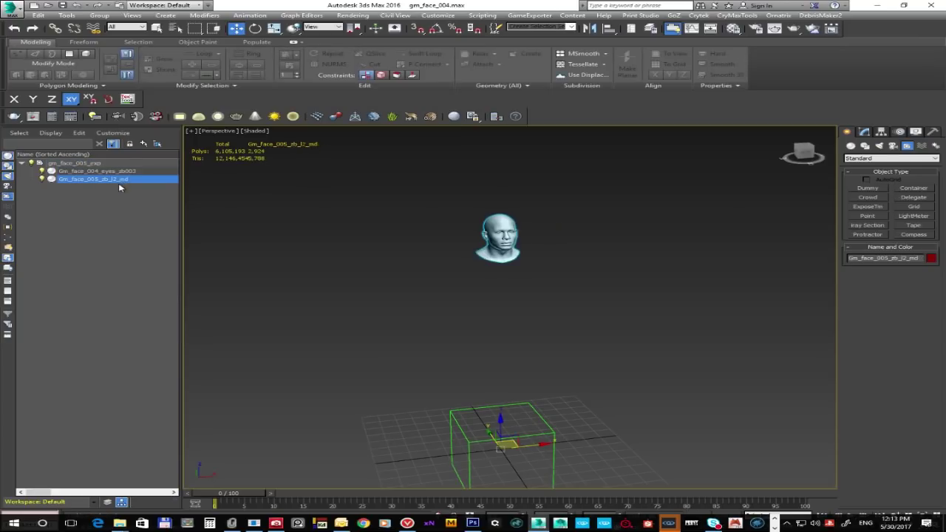
pyautogui.click(75, 164)
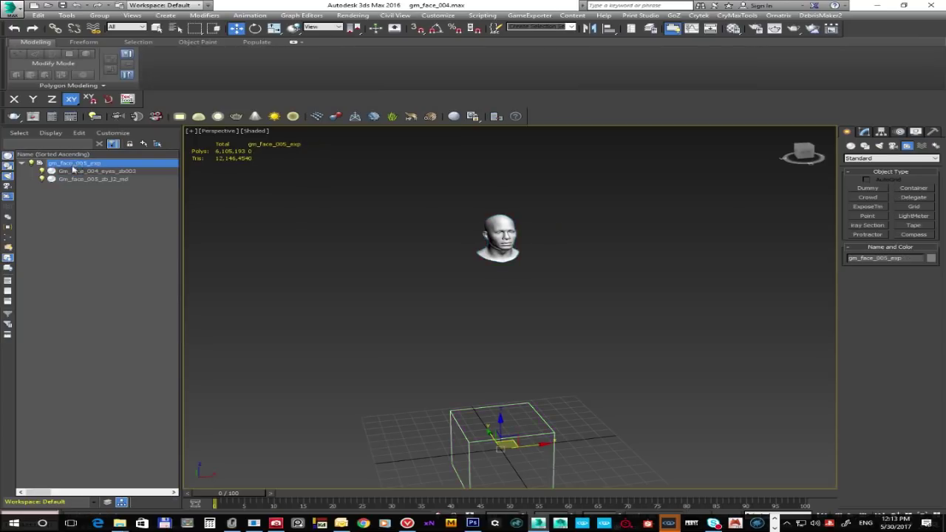
pyautogui.click(516, 235)
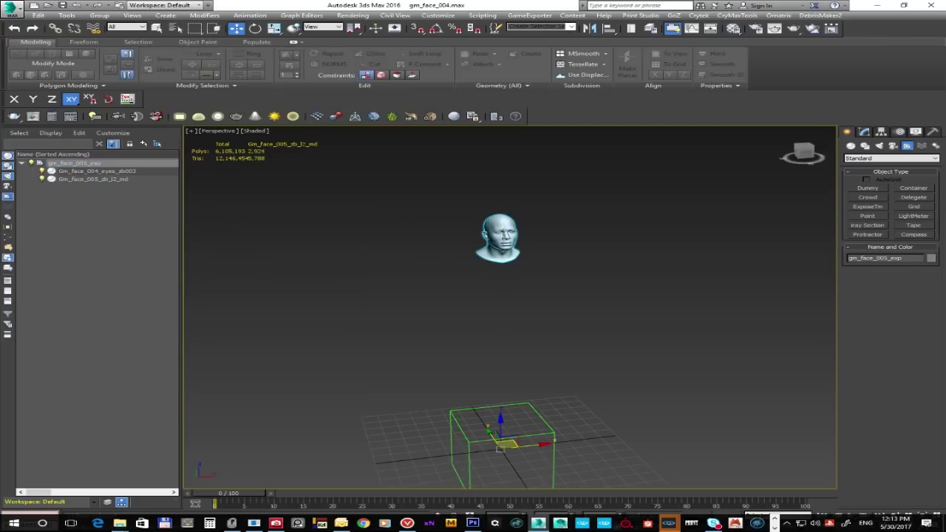
pyautogui.click(563, 402)
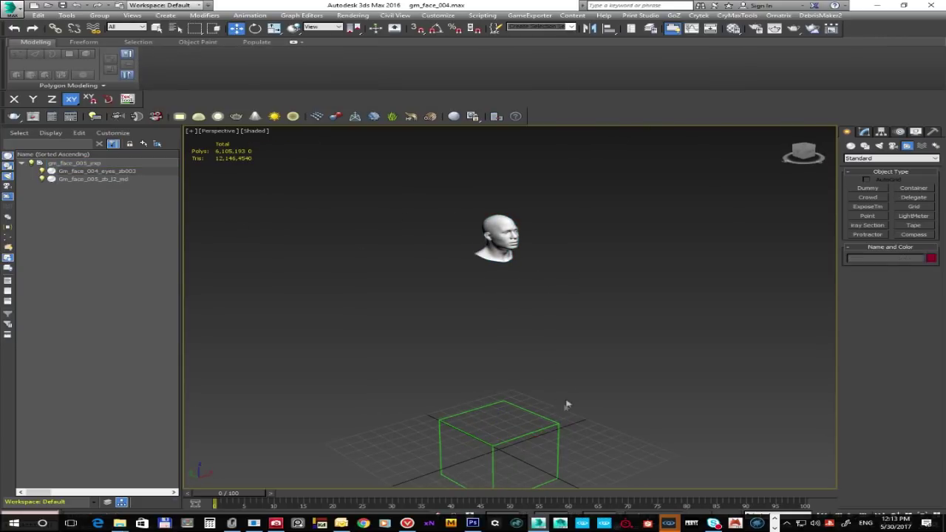
# Clear the CRYENGINE Exporter's geometry list and add the gm_face_005_exp dummy for Geometry (*.cgf) export
pyautogui.click(933, 132)
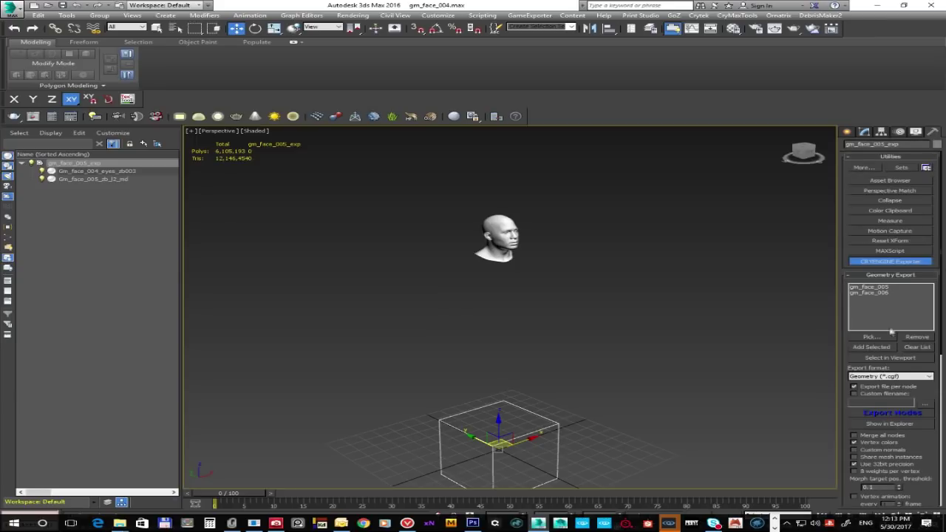
pyautogui.click(917, 348)
pyautogui.click(872, 348)
pyautogui.moveTo(841, 439); pyautogui.dragTo(878, 346)
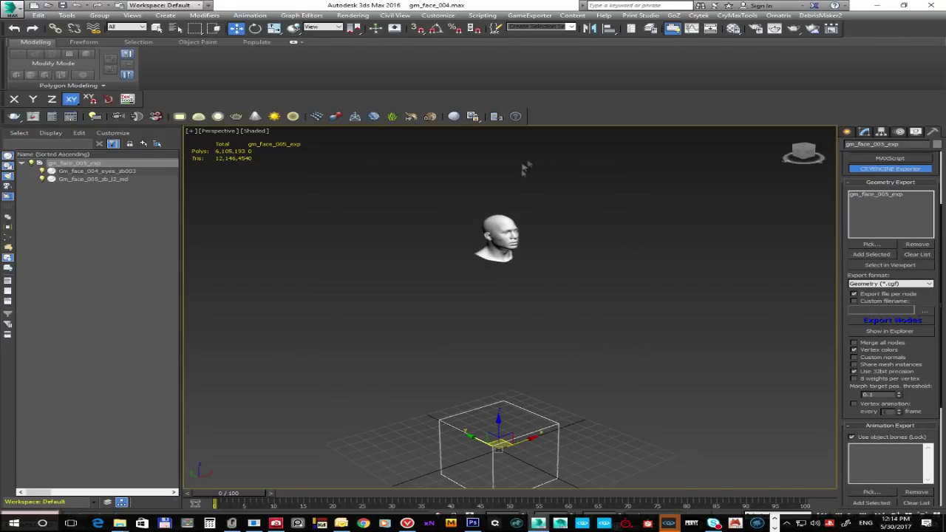
# Open the export folder and locate the gm_face_005_exp.cgf file
pyautogui.click(883, 332)
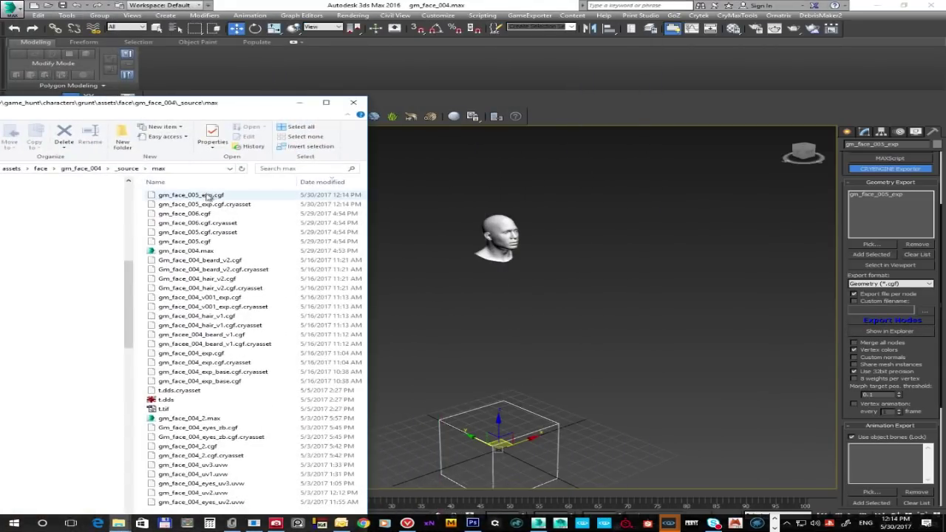
pyautogui.click(208, 195)
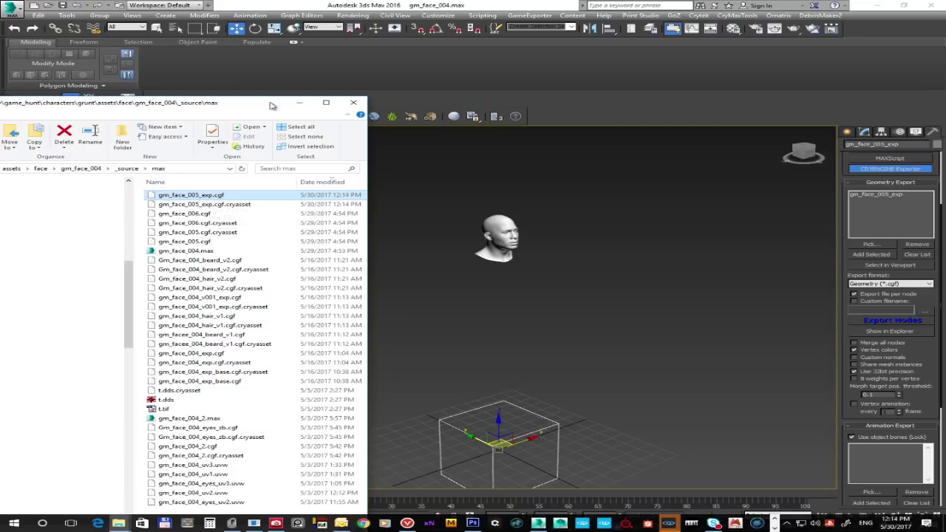
pyautogui.click(298, 102)
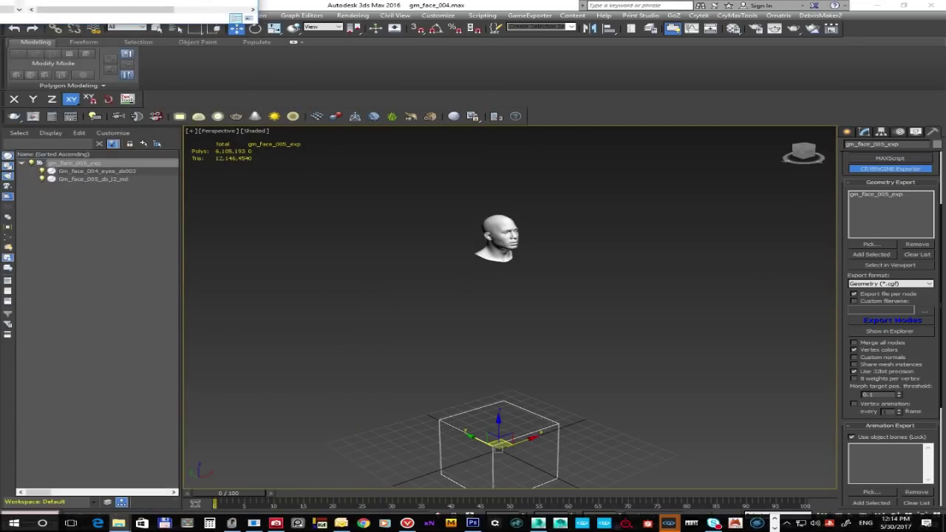
pyautogui.hotkey('alt', 'Tab')
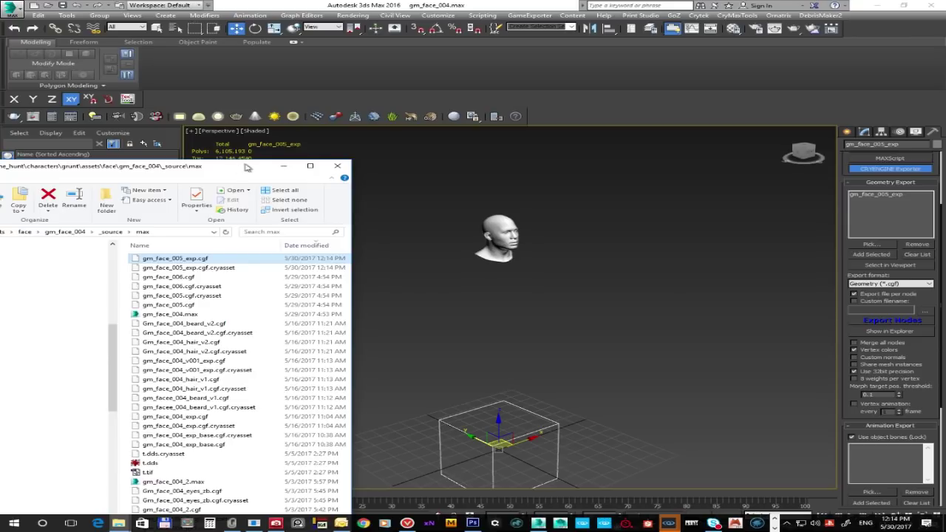
pyautogui.moveTo(247, 165); pyautogui.dragTo(302, 4)
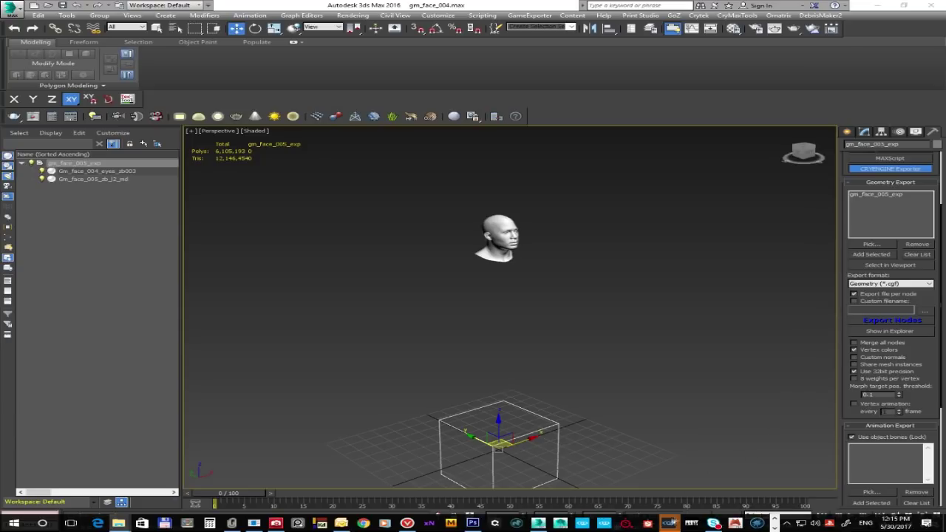
# Switch to CRYENGINE Sandbox and enlarge the perspective viewport to inspect the bearded head in the lineup
pyautogui.moveTo(668, 523)
pyautogui.click(714, 490)
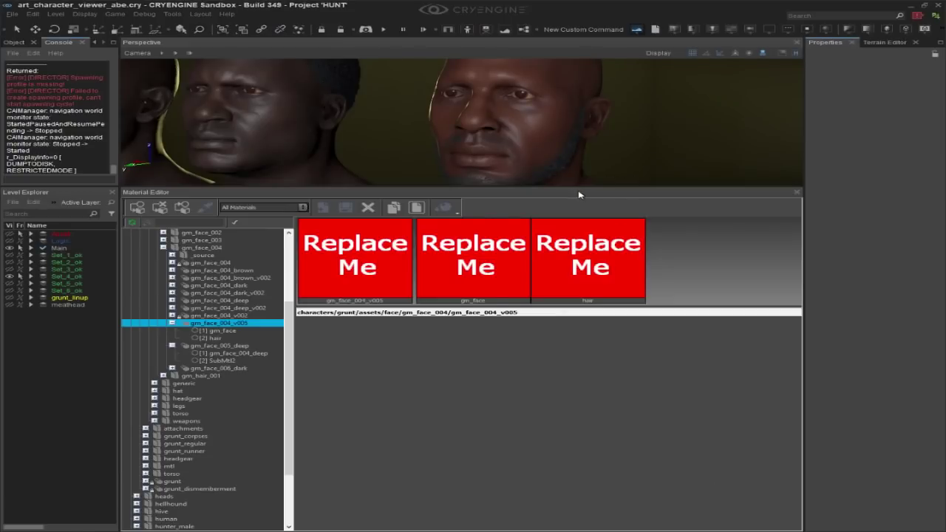
pyautogui.moveTo(583, 190); pyautogui.dragTo(625, 401)
pyautogui.scroll(5, 594, 285)
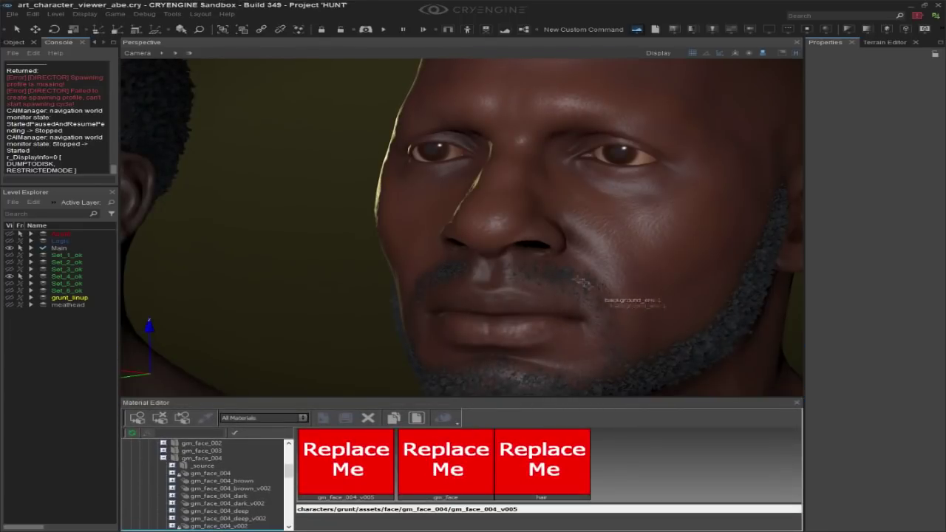
pyautogui.scroll(-6, 620, 274)
pyautogui.scroll(-2, 462, 222)
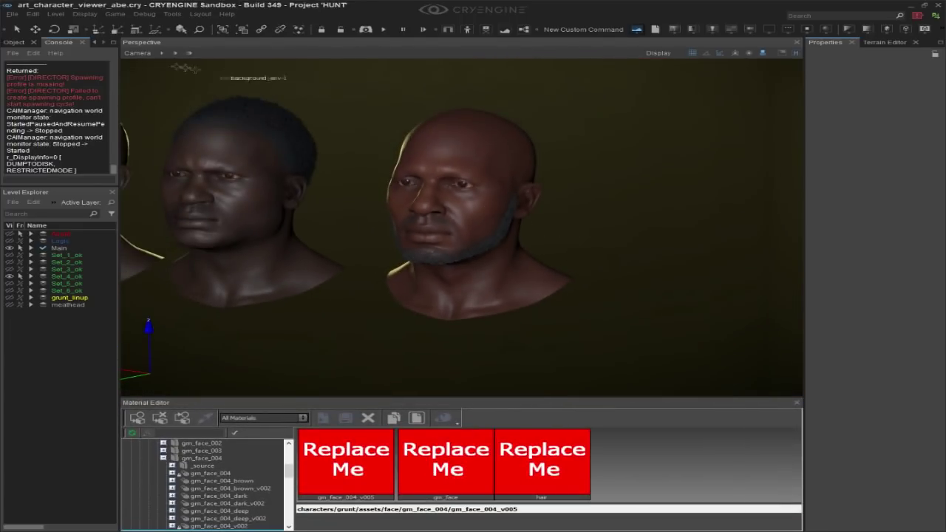
# Apply a custom field of view to the perspective viewport camera
pyautogui.click(137, 53)
pyautogui.moveTo(199, 112)
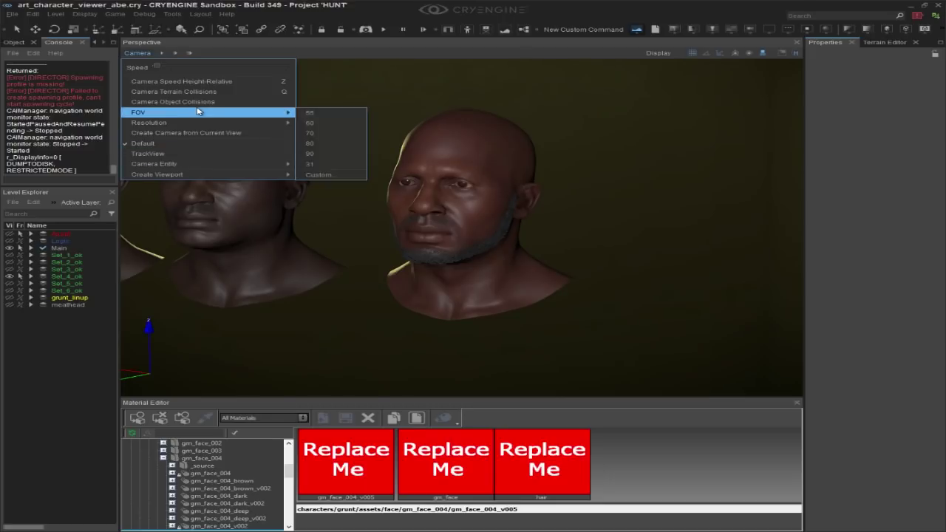
pyautogui.click(328, 174)
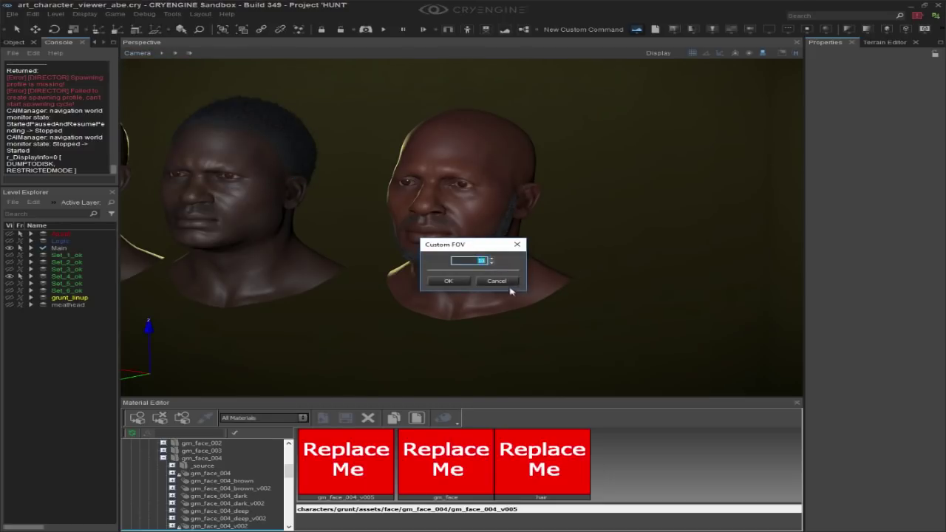
pyautogui.click(447, 280)
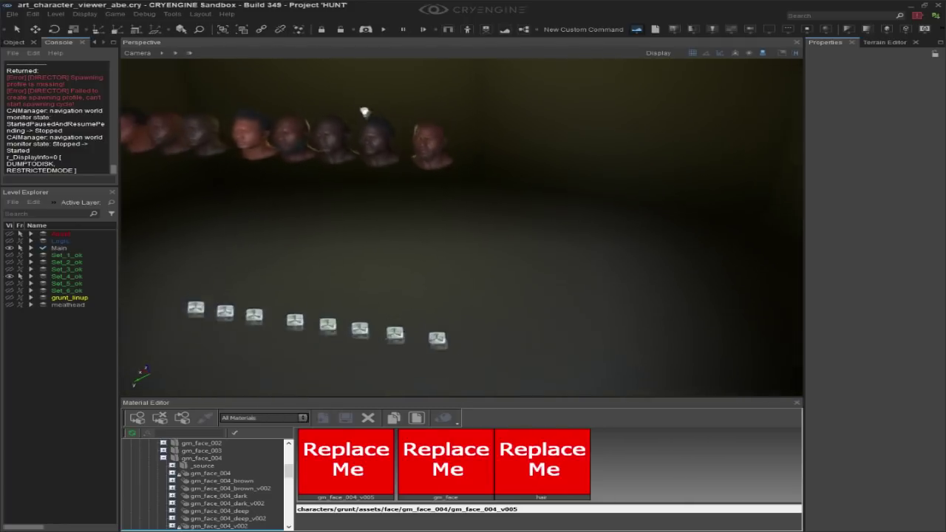
# Select AnimObject-54, the entity of the separate head at the end of the lineup
pyautogui.click(449, 366)
pyautogui.click(407, 362)
pyautogui.click(371, 360)
pyautogui.click(328, 360)
pyautogui.click(448, 364)
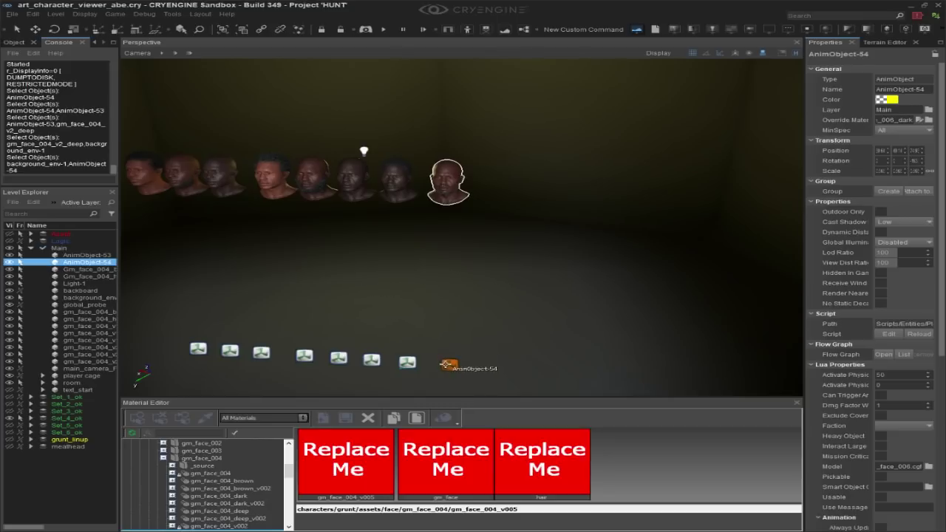
pyautogui.click(446, 364)
pyautogui.click(447, 364)
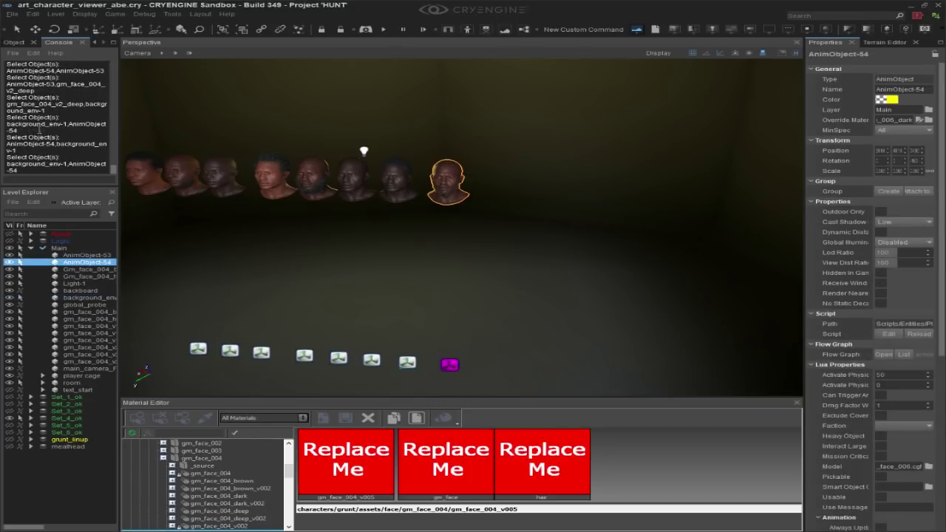
# Create an AnimObject entity from the Physics category and place it on the floor beside the last head of the lineup
pyautogui.click(22, 44)
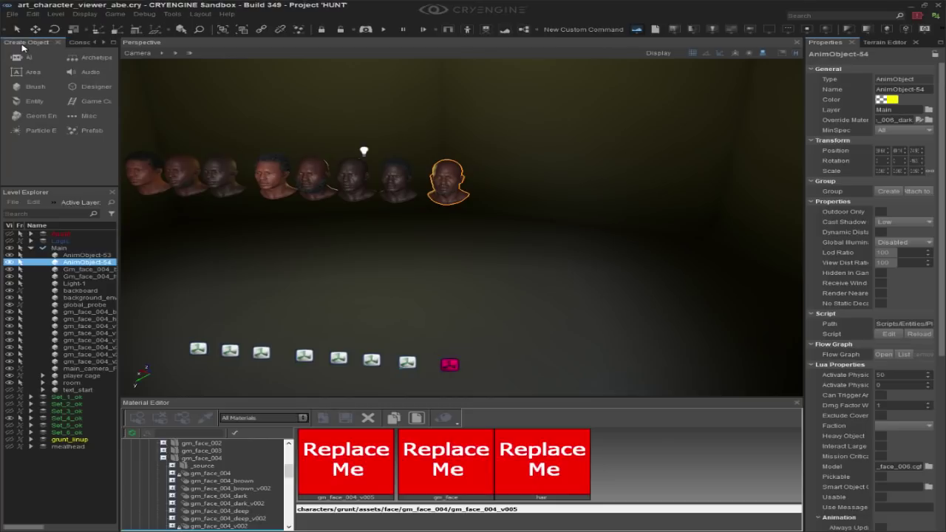
pyautogui.click(34, 101)
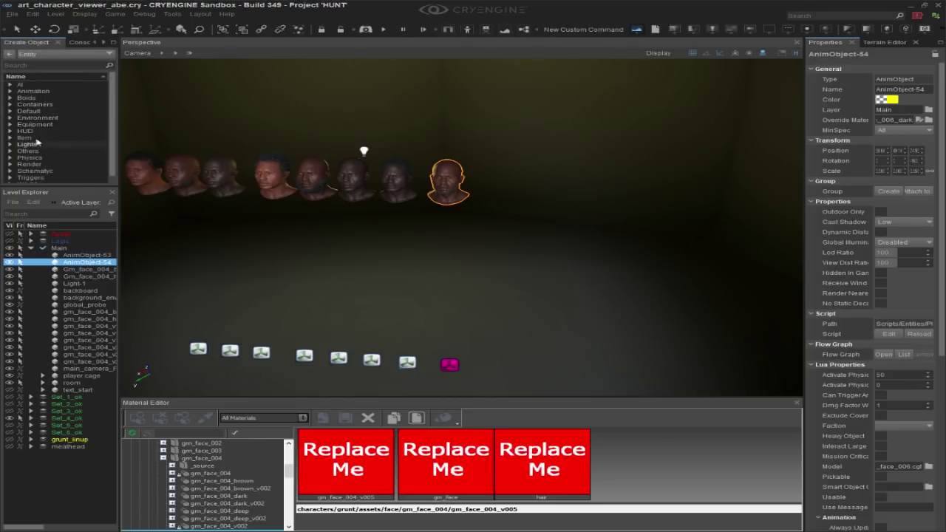
pyautogui.click(11, 157)
pyautogui.click(46, 165)
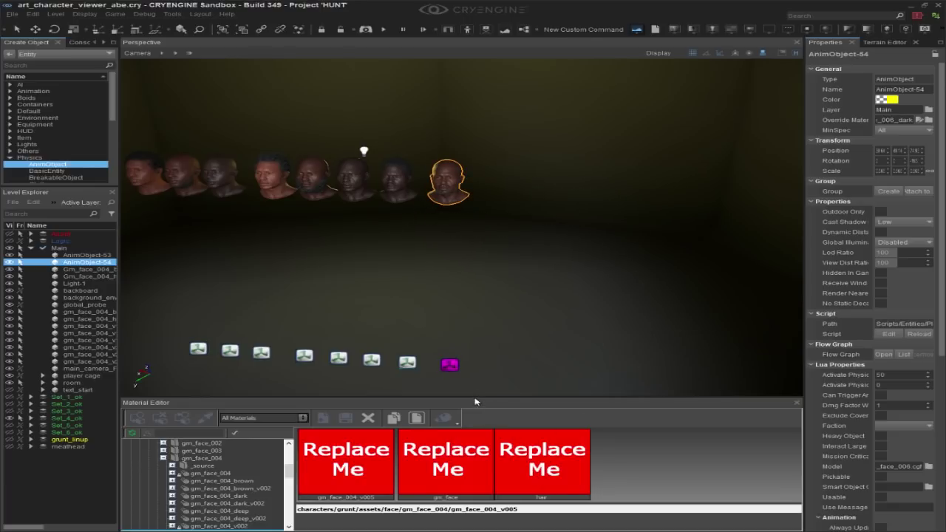
pyautogui.scroll(-6, 917, 433)
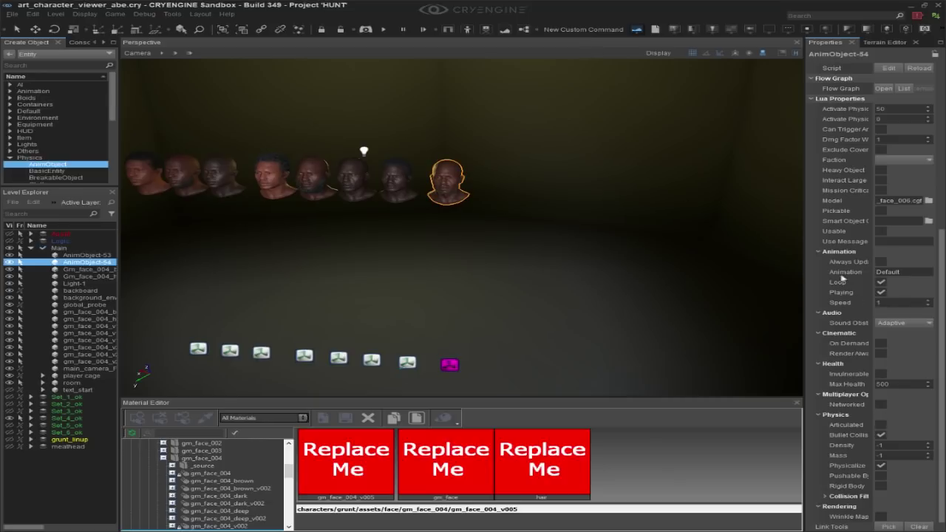
pyautogui.moveTo(479, 171); pyautogui.dragTo(485, 167, button='right')
pyautogui.scroll(3, 478, 184)
pyautogui.scroll(-1, 477, 184)
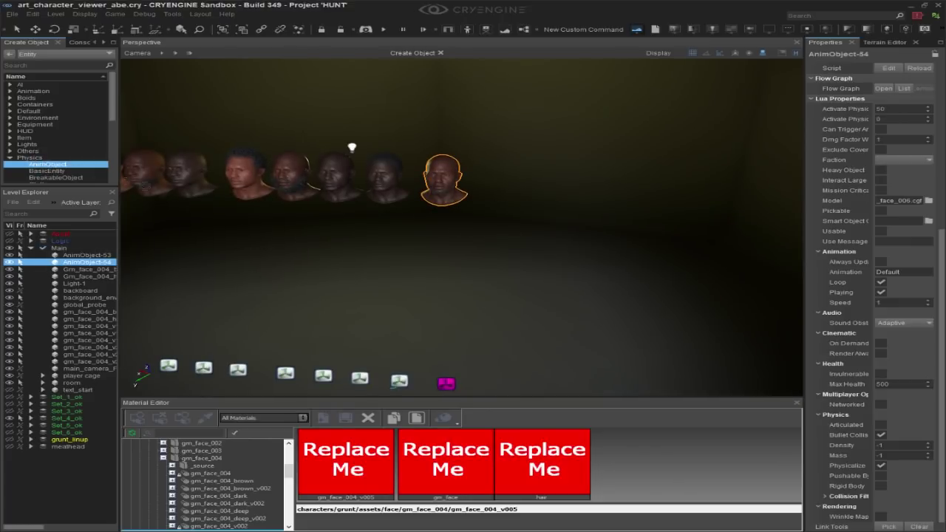
pyautogui.click(538, 338)
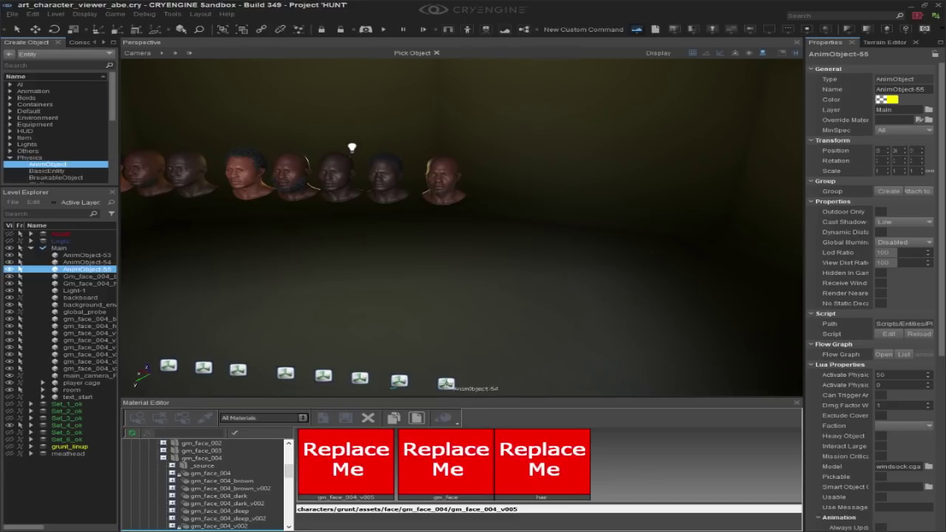
# Align the new AnimObject to the position of AnimObject-54 and activate the Move tool
pyautogui.click(447, 385)
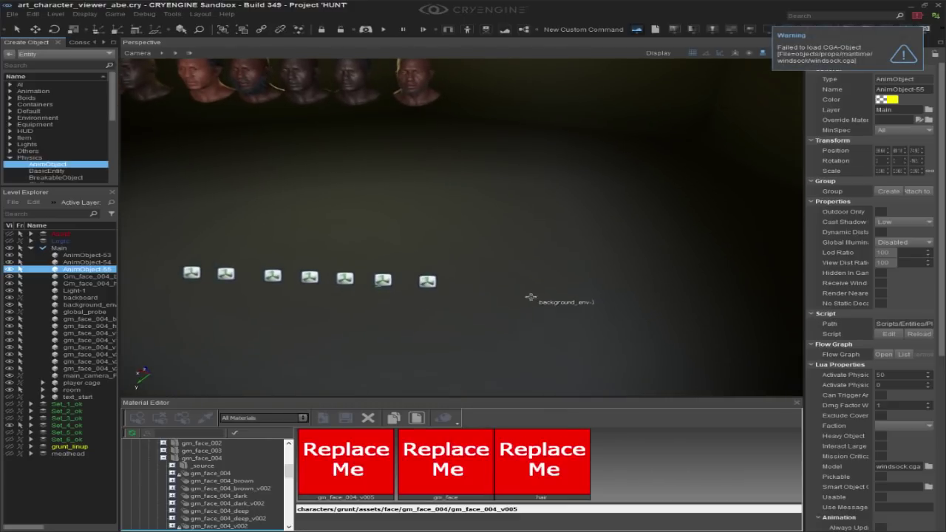
pyautogui.press('1')
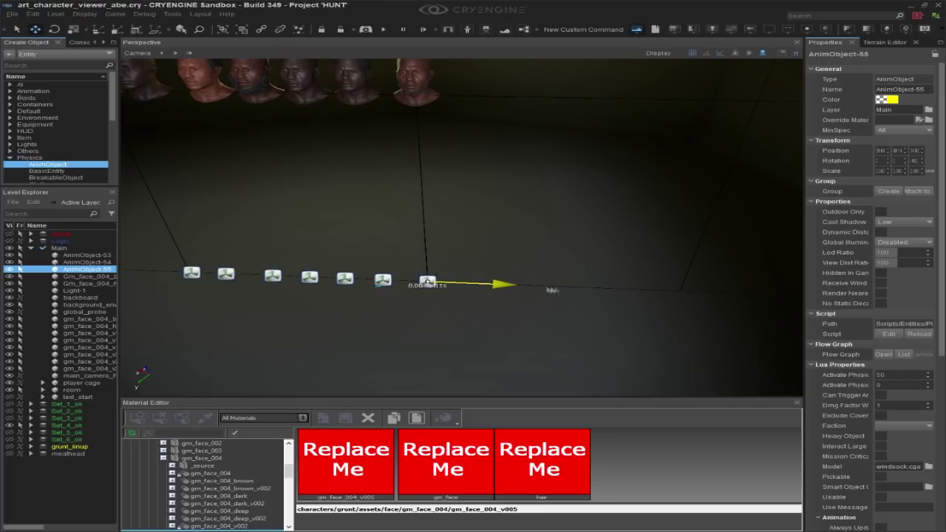
pyautogui.moveTo(576, 288); pyautogui.dragTo(575, 288)
pyautogui.moveTo(575, 287); pyautogui.dragTo(559, 295, button='right')
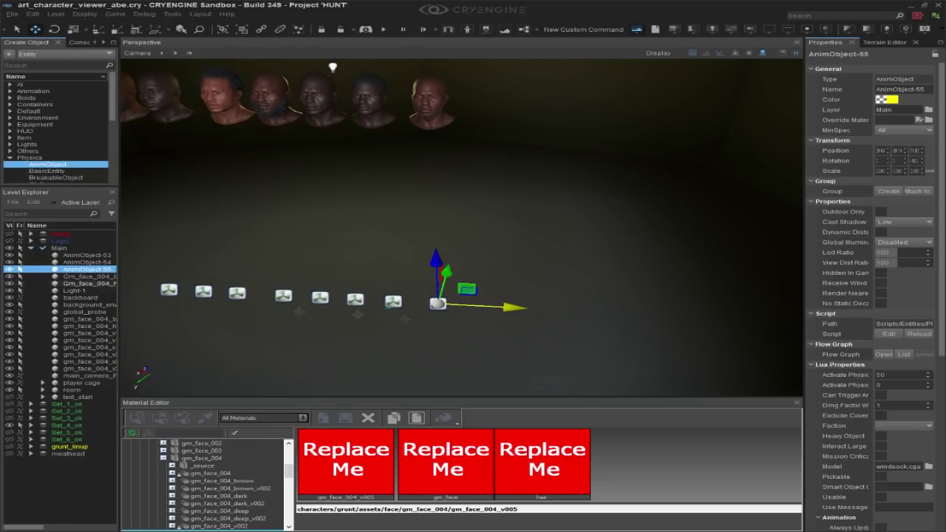
# Move the new AnimObject along the lineup direction to a free spot past the last entity and activate the Rotate tool
pyautogui.moveTo(445, 275); pyautogui.dragTo(446, 276)
pyautogui.moveTo(464, 230); pyautogui.dragTo(495, 187)
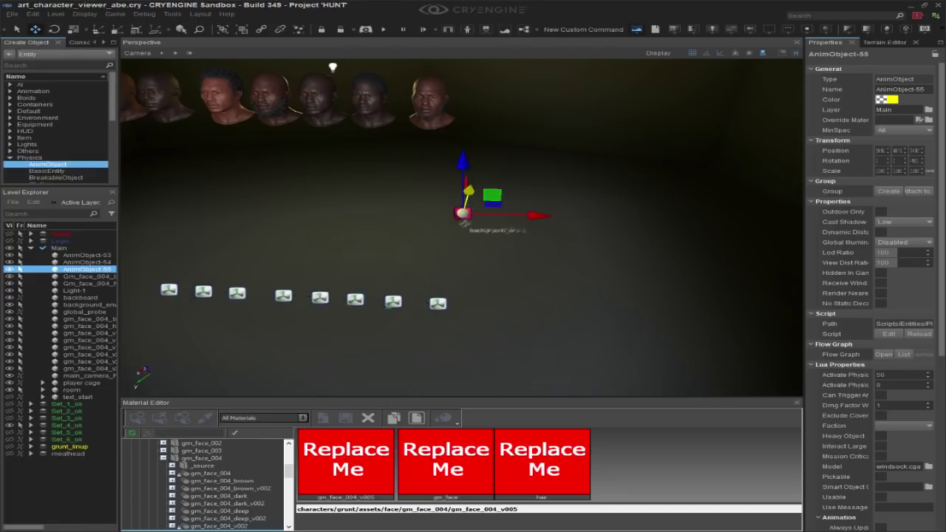
pyautogui.moveTo(470, 193); pyautogui.dragTo(464, 285)
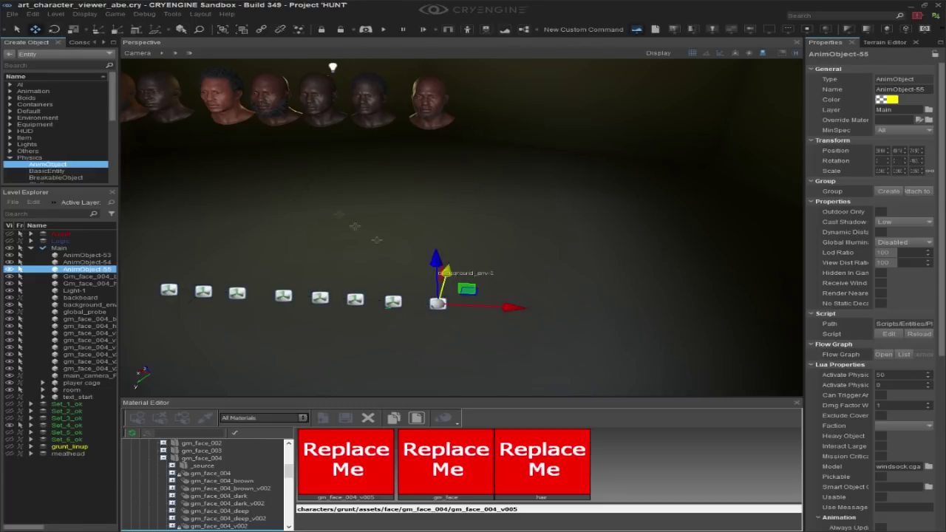
pyautogui.moveTo(514, 308); pyautogui.dragTo(564, 314)
pyautogui.moveTo(621, 316); pyautogui.dragTo(708, 320)
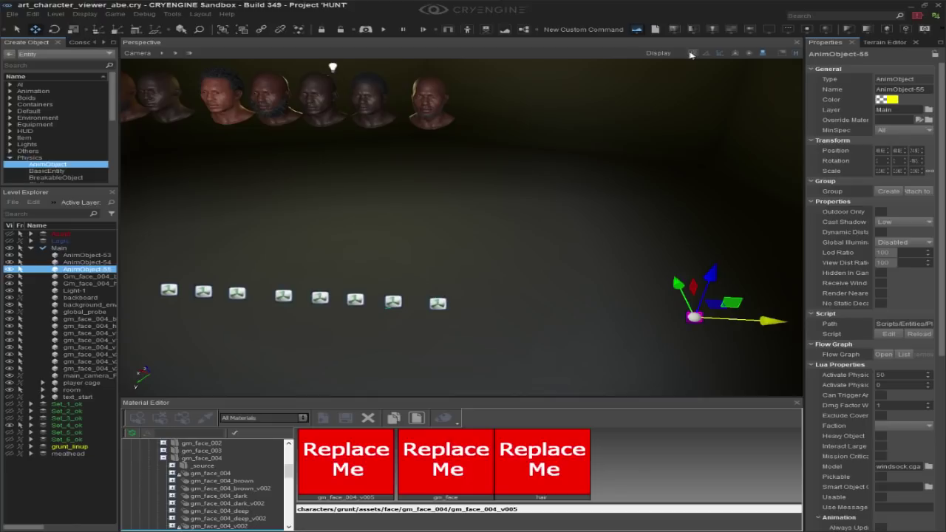
pyautogui.moveTo(738, 329); pyautogui.dragTo(558, 318)
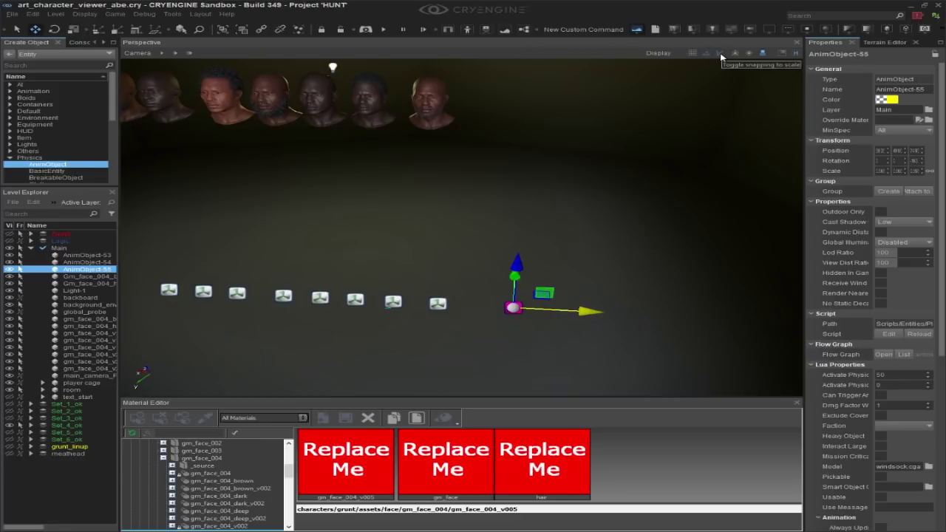
pyautogui.press('e')
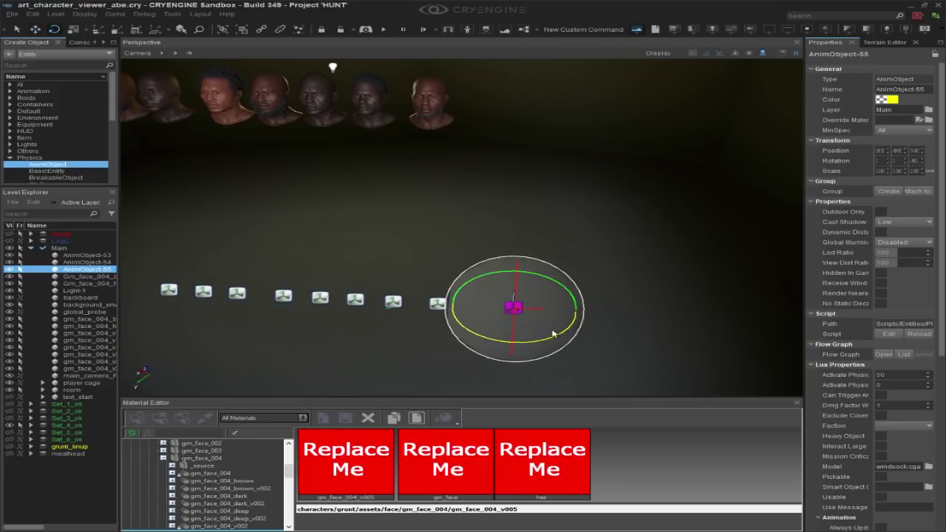
pyautogui.moveTo(515, 296); pyautogui.dragTo(616, 295)
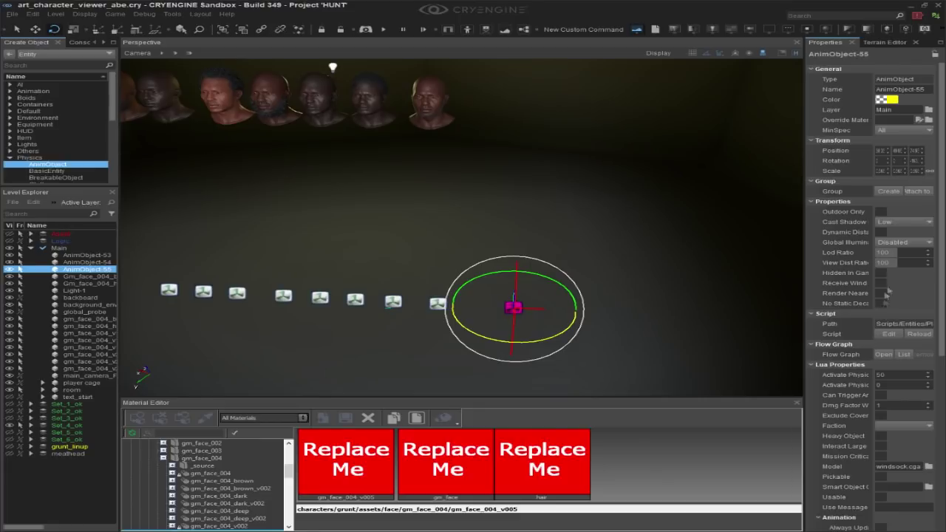
# Start choosing a model for the new AnimObject and browse to the characters/grunt/assets/face folder
pyautogui.scroll(-3, 879, 310)
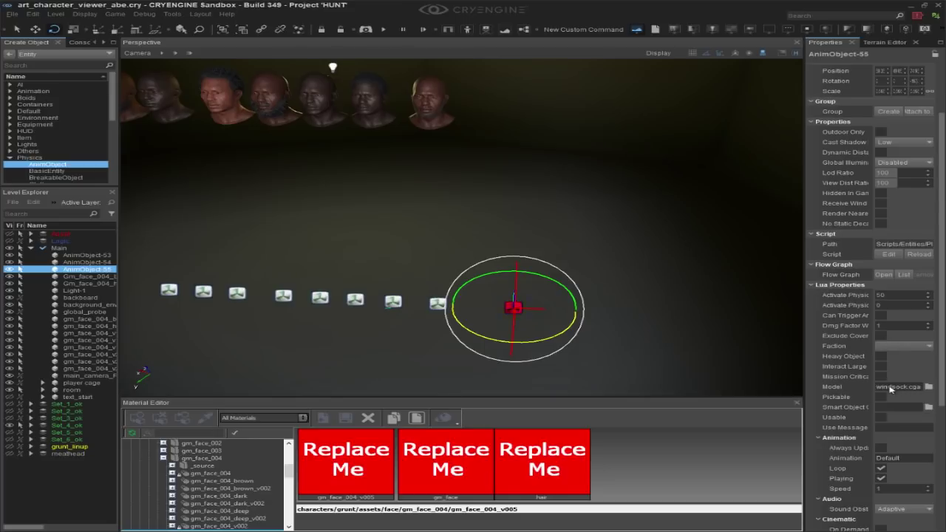
pyautogui.click(929, 386)
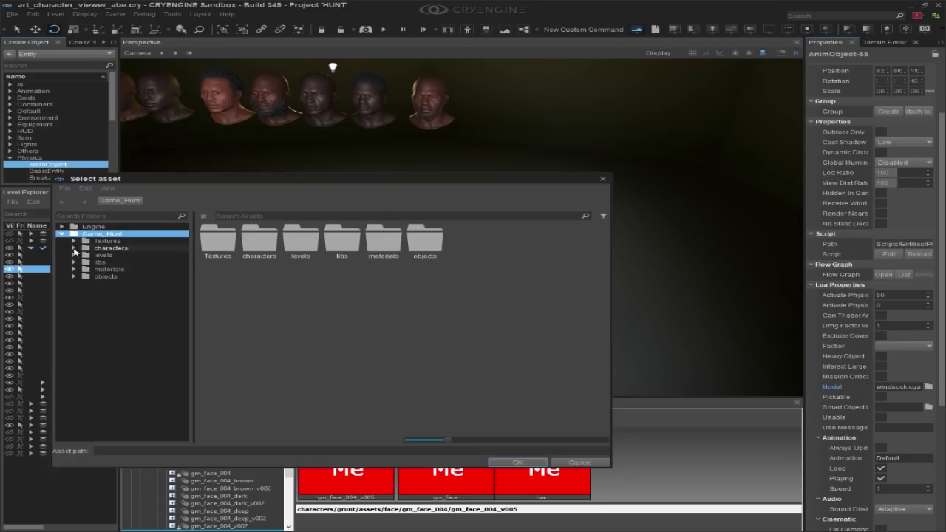
pyautogui.click(75, 248)
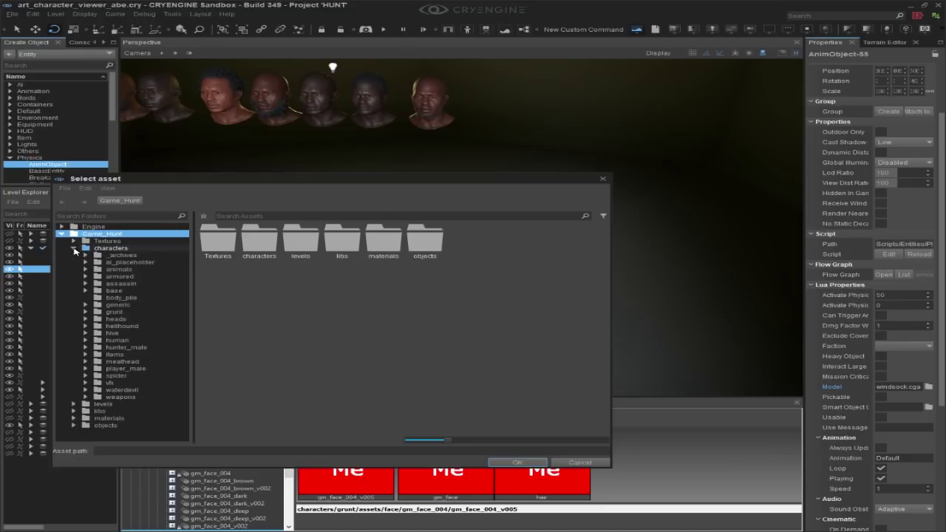
pyautogui.click(86, 313)
pyautogui.click(85, 375)
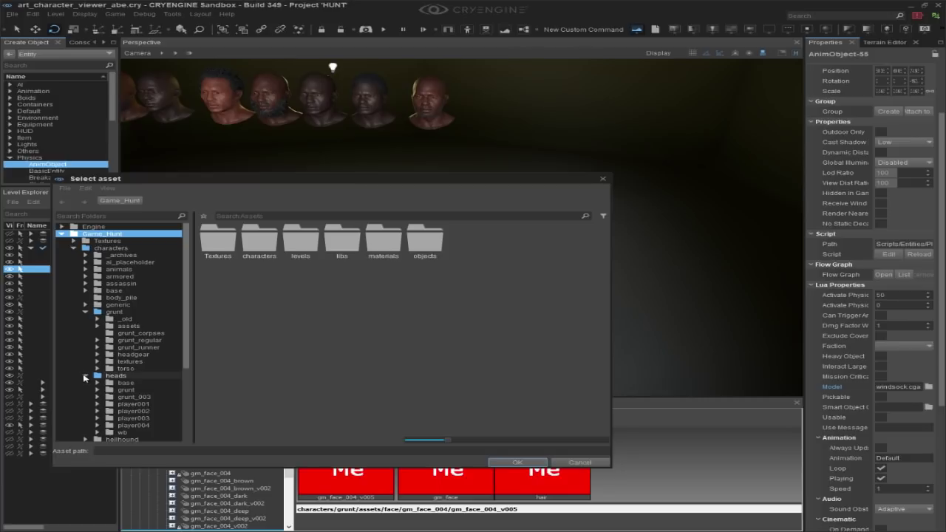
pyautogui.click(84, 375)
pyautogui.click(98, 334)
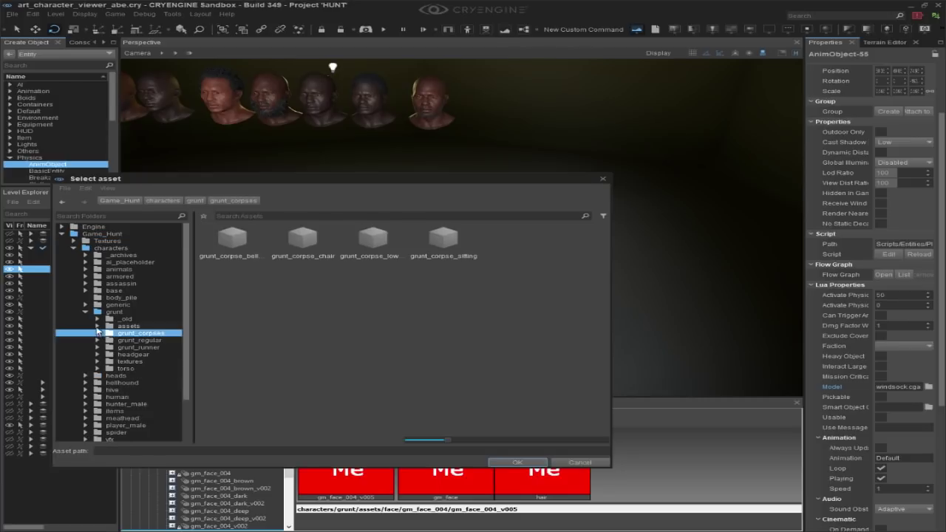
pyautogui.click(96, 327)
pyautogui.click(110, 341)
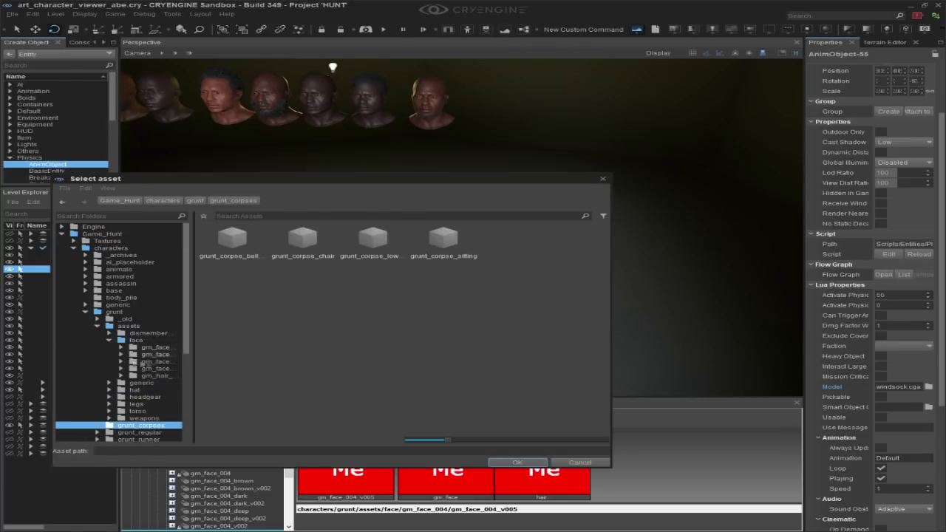
pyautogui.moveTo(193, 354); pyautogui.dragTo(275, 353)
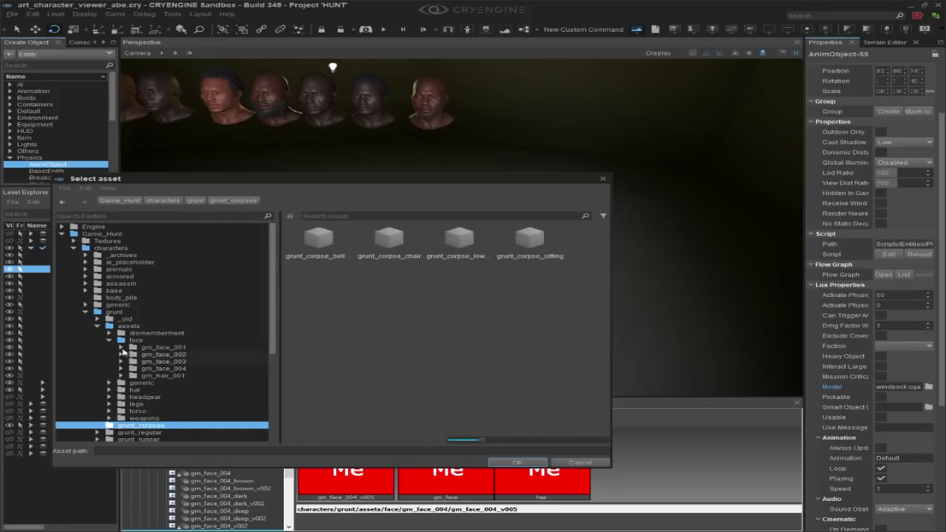
# Assign gm_face_005_exp from gm_face_004/_source/max as the new AnimObject's model
pyautogui.click(121, 368)
pyautogui.click(163, 369)
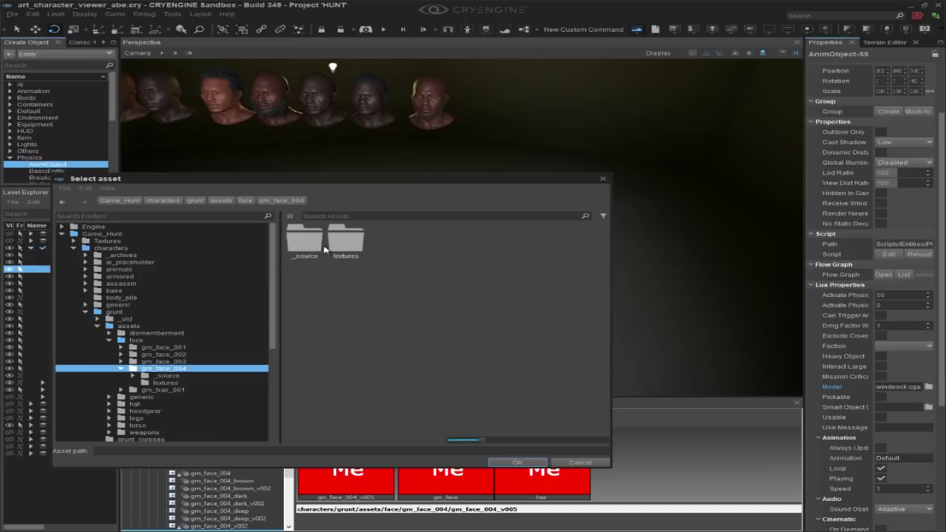
pyautogui.doubleClick(323, 249)
pyautogui.doubleClick(309, 241)
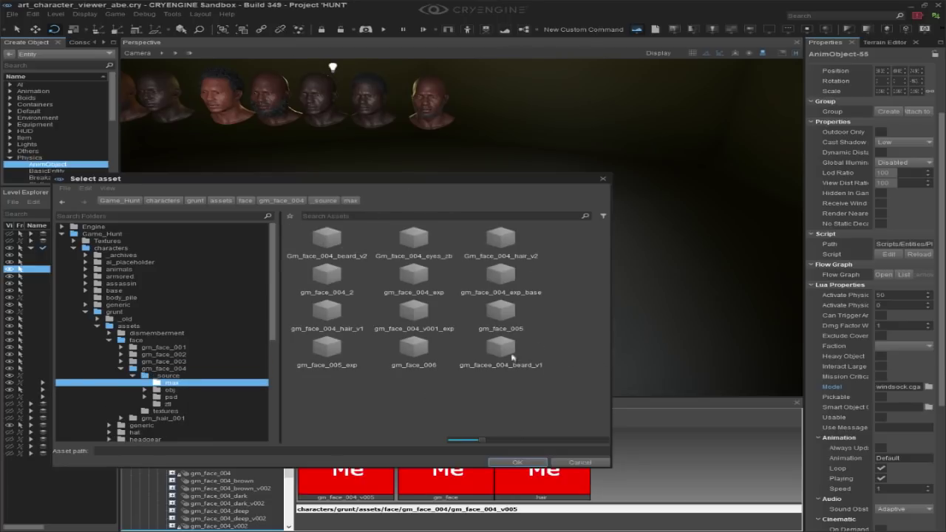
pyautogui.click(322, 353)
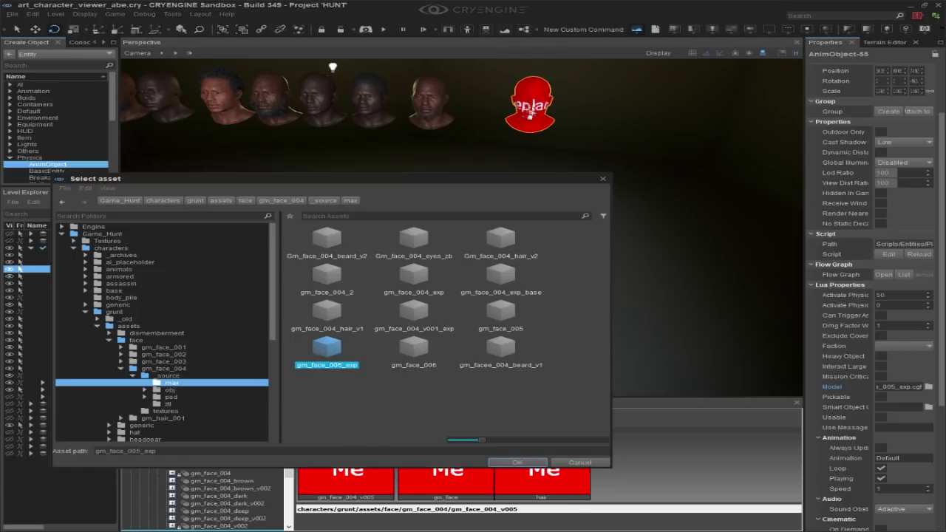
pyautogui.click(517, 463)
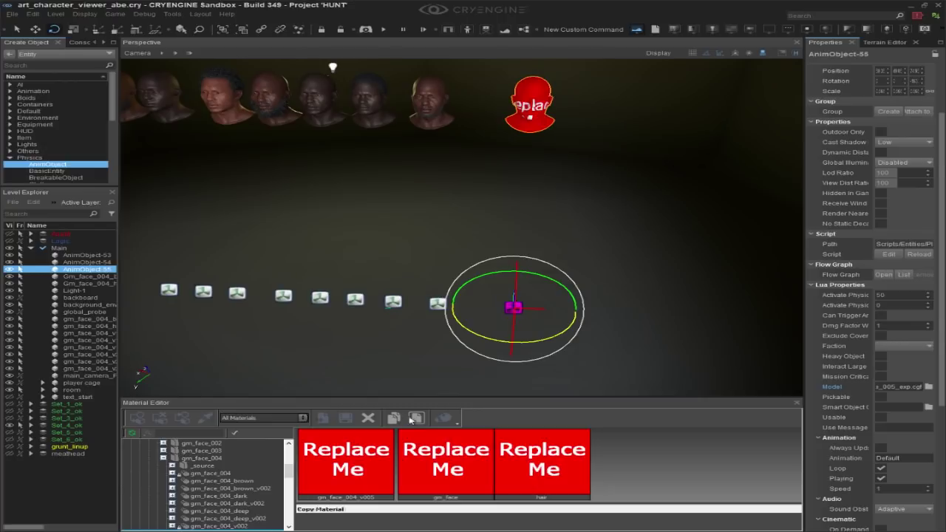
# Set the diffuse map of the gm_face sub-material in gm_face_004_v005 to Textures/defaults/white.dds
pyautogui.moveTo(422, 397); pyautogui.dragTo(422, 298)
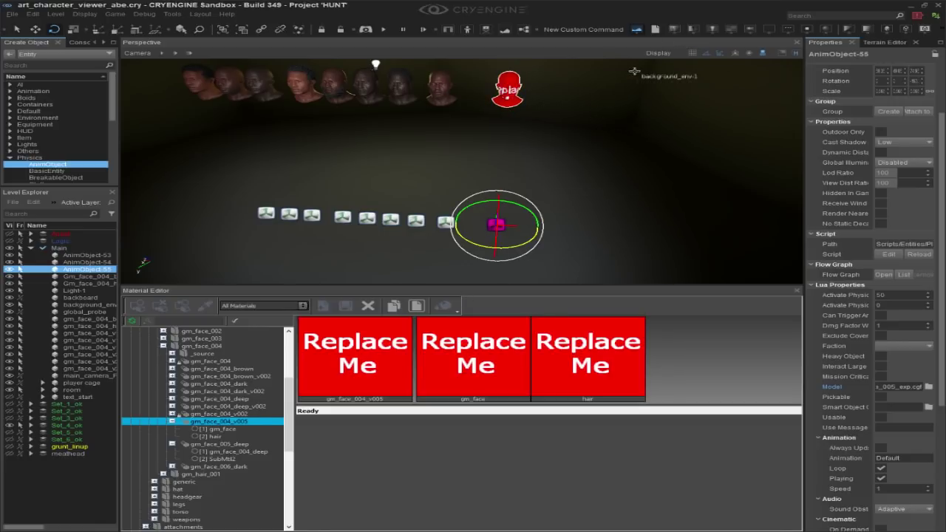
pyautogui.click(219, 429)
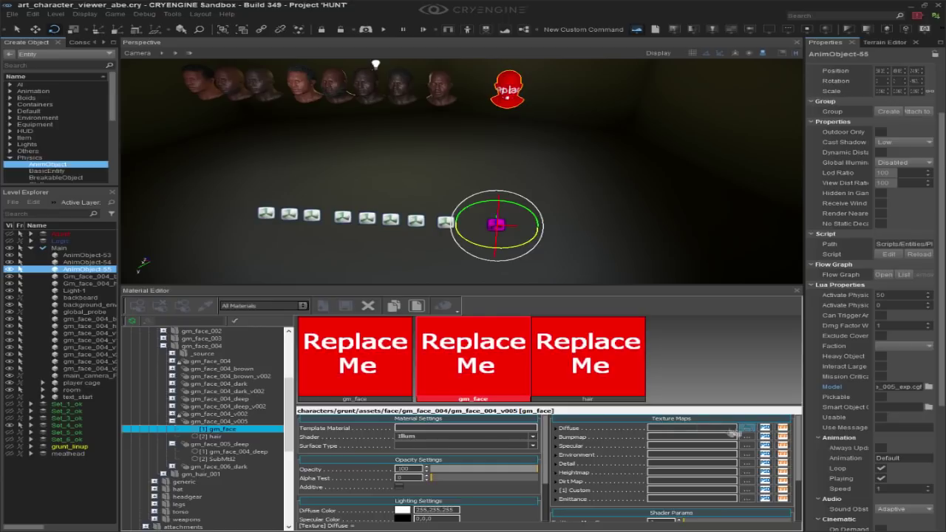
pyautogui.click(747, 429)
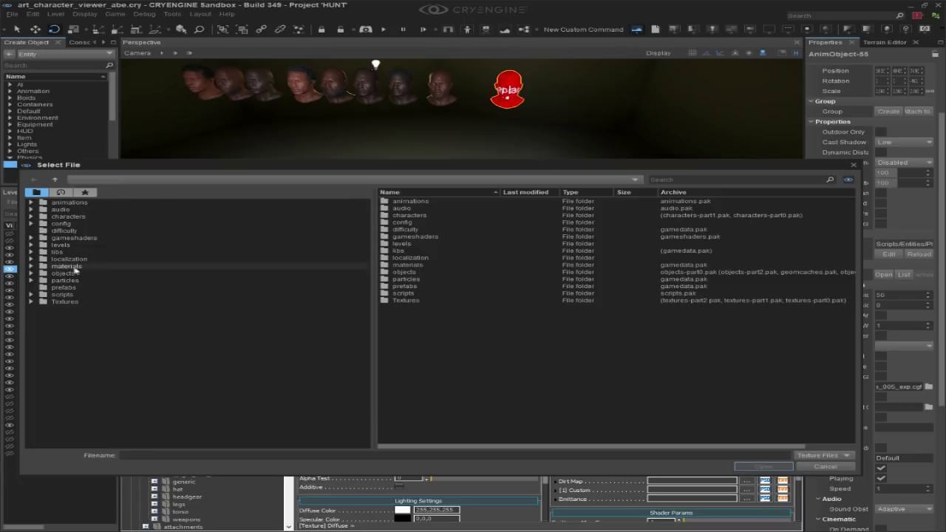
pyautogui.click(31, 302)
pyautogui.scroll(-1, 67, 328)
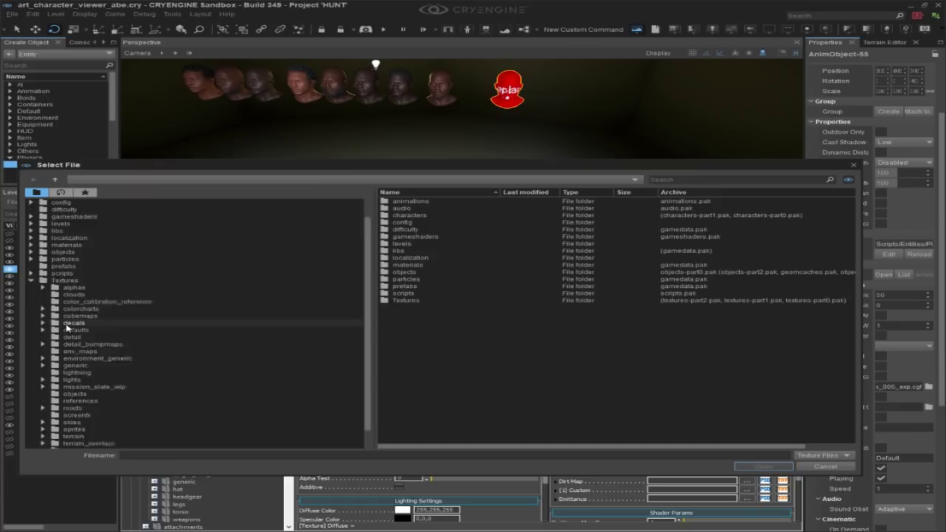
pyautogui.scroll(-1, 67, 327)
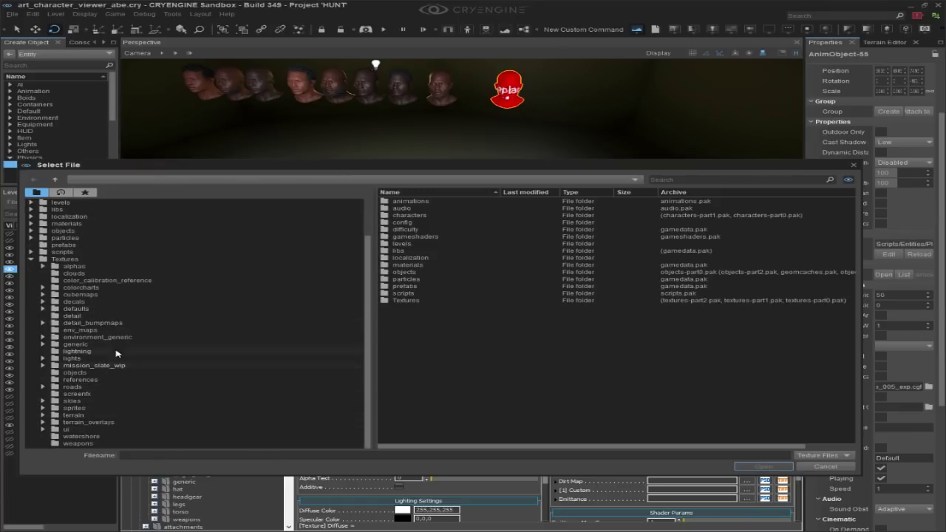
pyautogui.click(44, 309)
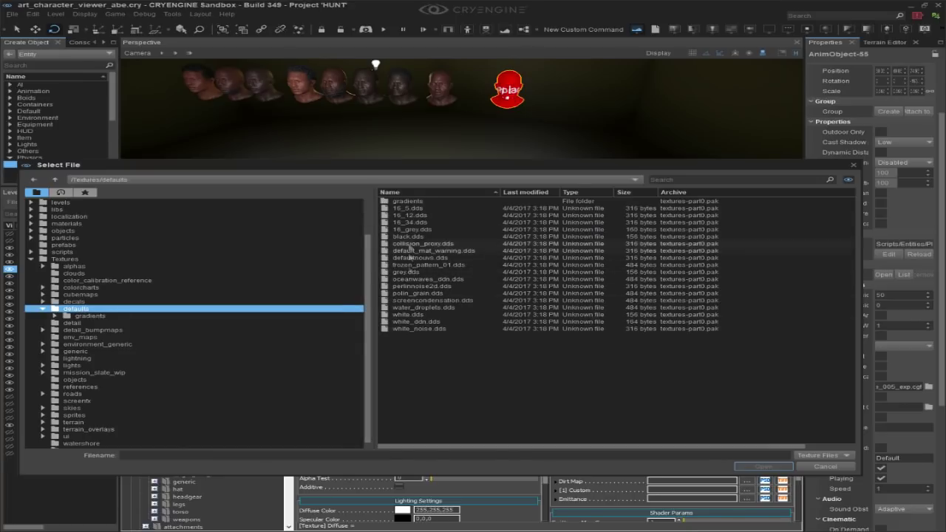
pyautogui.click(405, 315)
pyautogui.click(773, 467)
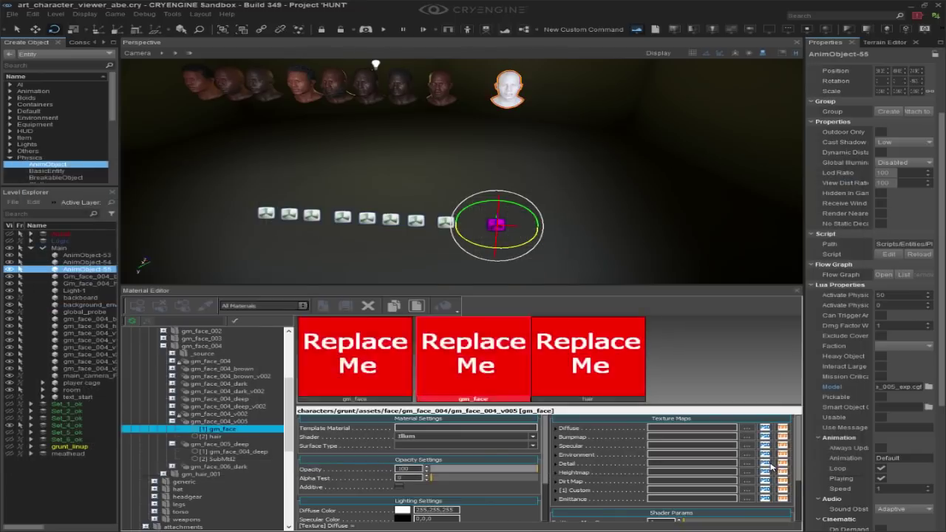
# Copy all settings of the gm_face sub-material in gm_face_004_v005 onto the hair sub-material, and reselect gm_face
pyautogui.rightClick(588, 429)
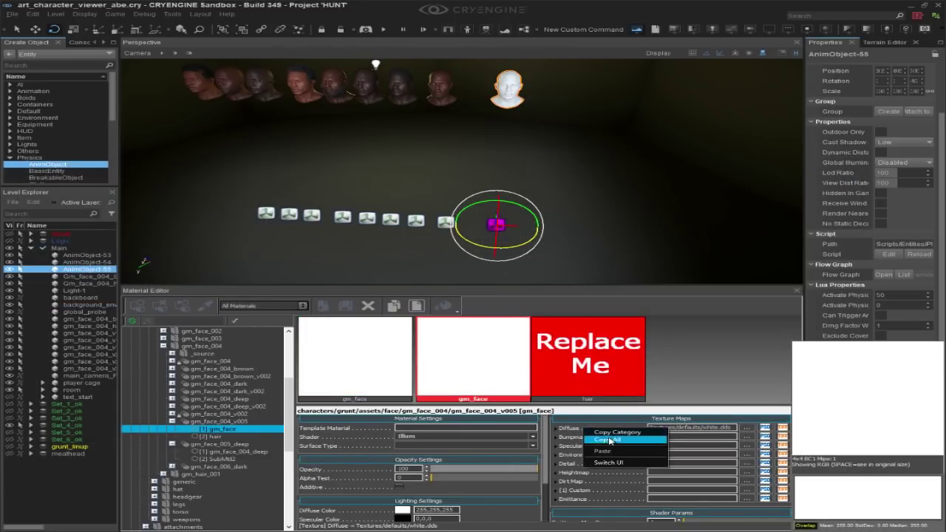
pyautogui.click(608, 440)
pyautogui.click(217, 437)
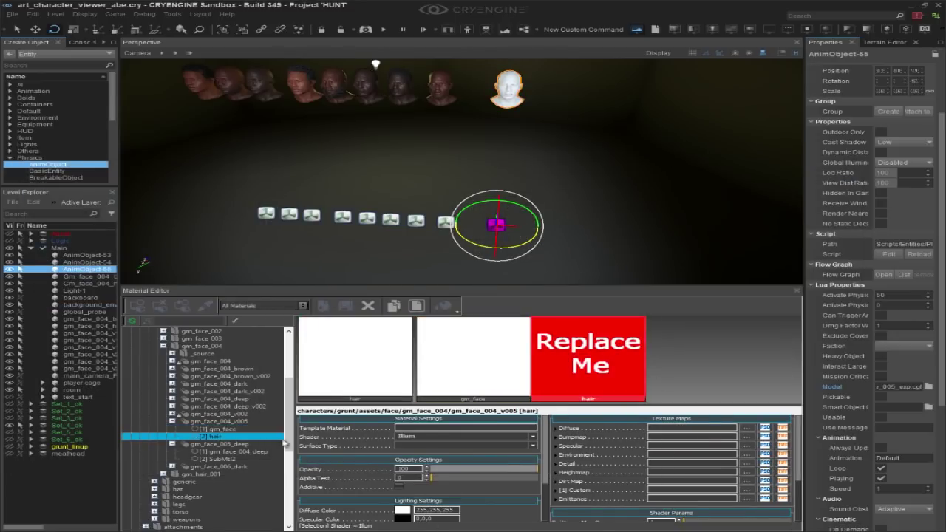
pyautogui.rightClick(576, 431)
pyautogui.click(597, 459)
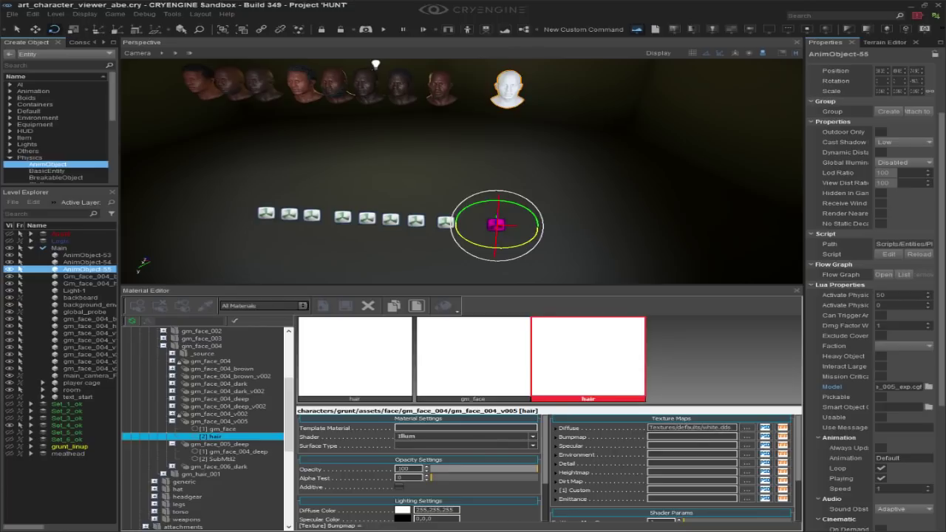
pyautogui.click(497, 367)
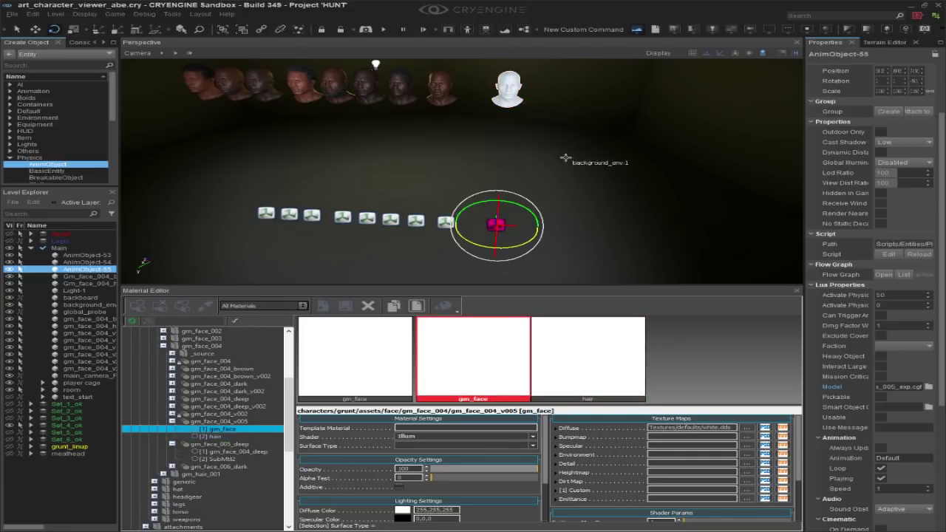
# Frame the new white head closely in the perspective viewport and change the viewport camera's field of view
pyautogui.scroll(1, 582, 121)
pyautogui.scroll(1, 582, 121)
pyautogui.moveTo(610, 78); pyautogui.dragTo(528, 154, button='right')
pyautogui.press('w')
pyautogui.click(140, 53)
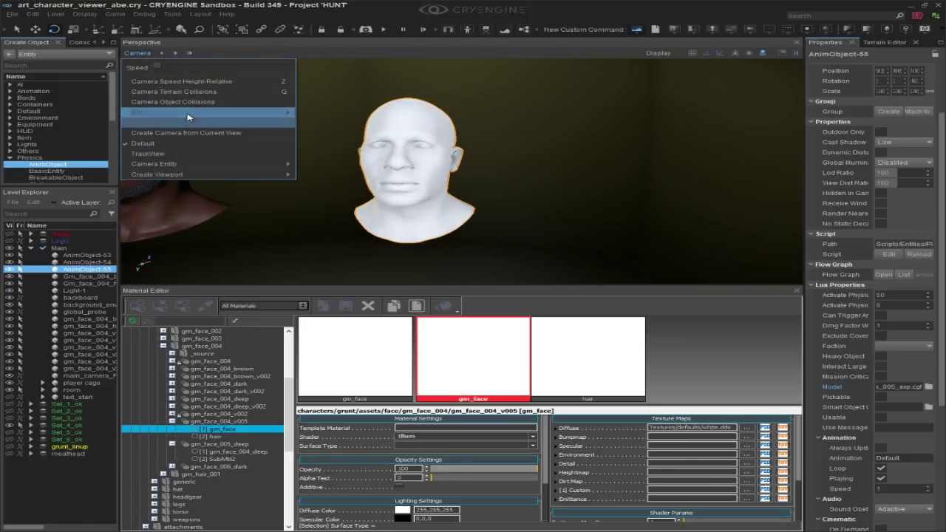
pyautogui.moveTo(244, 112)
pyautogui.click(310, 175)
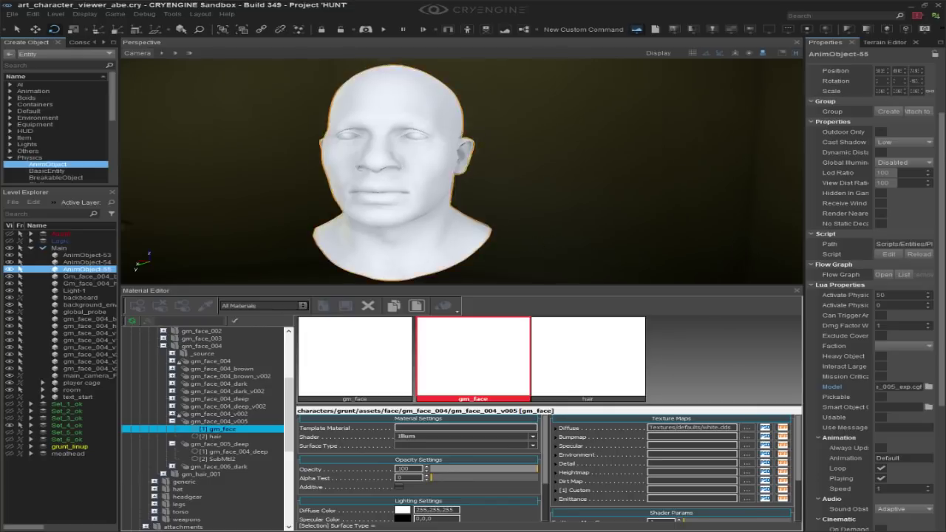
pyautogui.scroll(2, 458, 186)
pyautogui.moveTo(458, 187)
pyautogui.keyDown('alt'); pyautogui.mouseDown(button='middle')
pyautogui.moveTo(426, 181)
pyautogui.moveTo(480, 183)
pyautogui.moveTo(427, 182)
pyautogui.moveTo(477, 183)
pyautogui.moveTo(448, 183)
pyautogui.mouseUp(button='middle'); pyautogui.keyUp('alt')
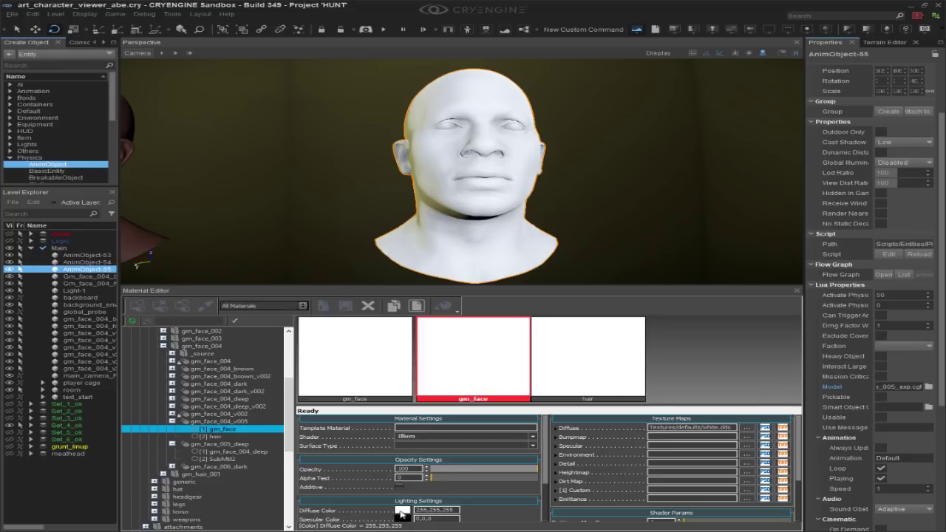
# Set the gm_face sub-material's diffuse color to a beige of 180,163,133
pyautogui.scroll(-1, 485, 458)
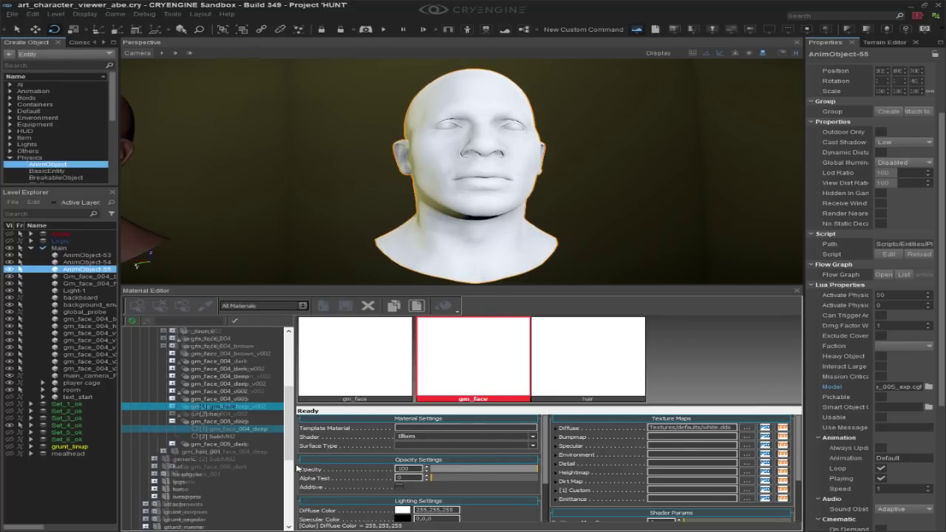
pyautogui.click(403, 497)
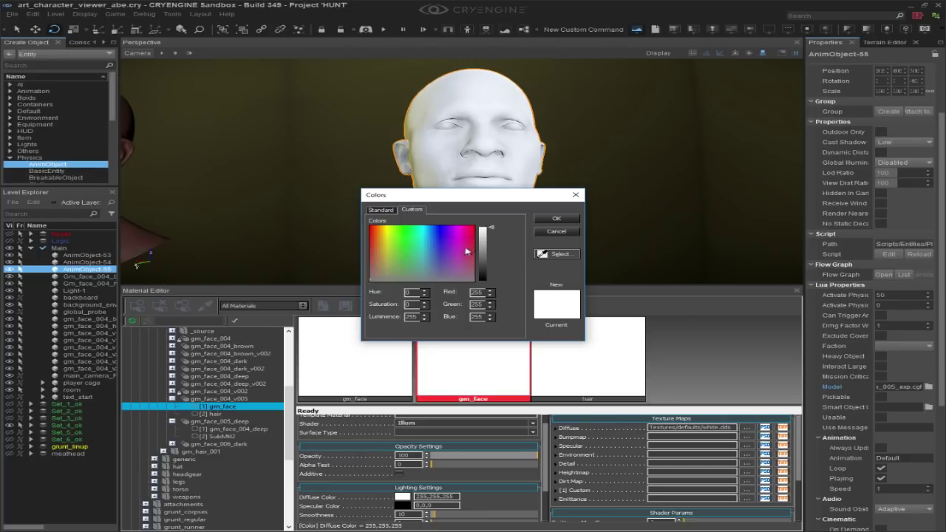
pyautogui.moveTo(484, 255)
pyautogui.mouseDown()
pyautogui.moveTo(490, 264)
pyautogui.moveTo(491, 250)
pyautogui.mouseUp()
pyautogui.moveTo(381, 249); pyautogui.dragTo(376, 249)
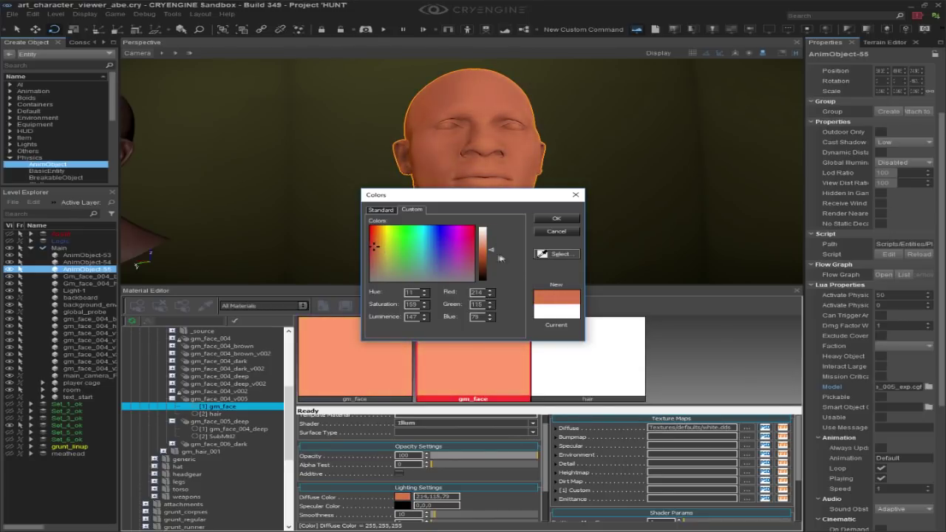
pyautogui.moveTo(492, 252); pyautogui.dragTo(492, 245)
pyautogui.moveTo(393, 273); pyautogui.dragTo(374, 266)
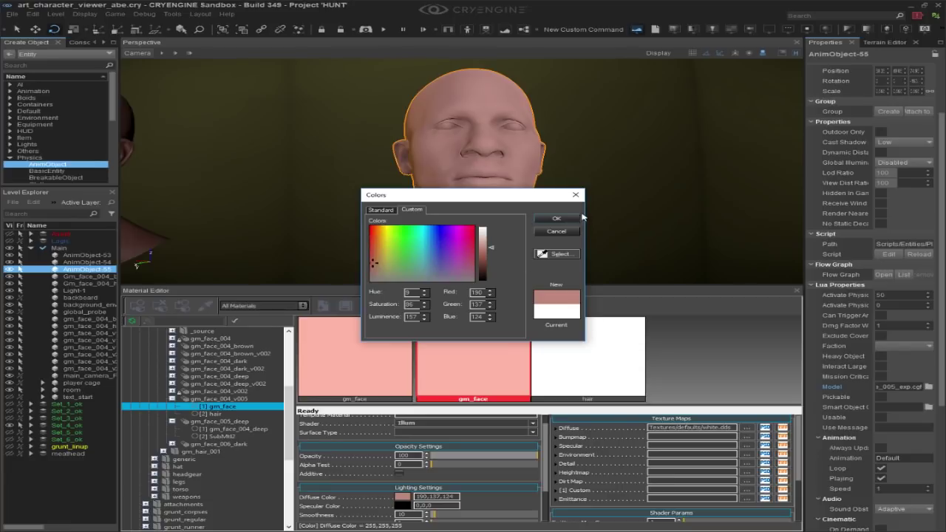
pyautogui.moveTo(426, 262); pyautogui.dragTo(383, 272)
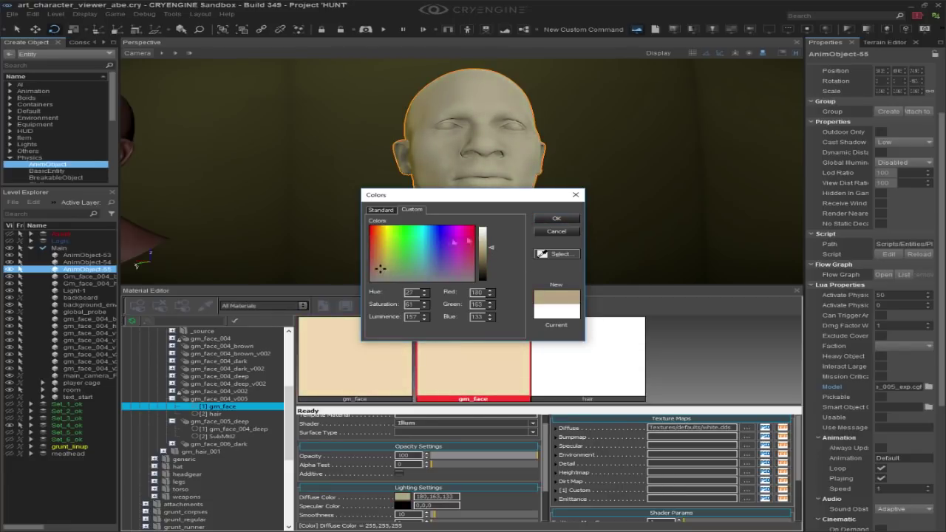
pyautogui.click(556, 218)
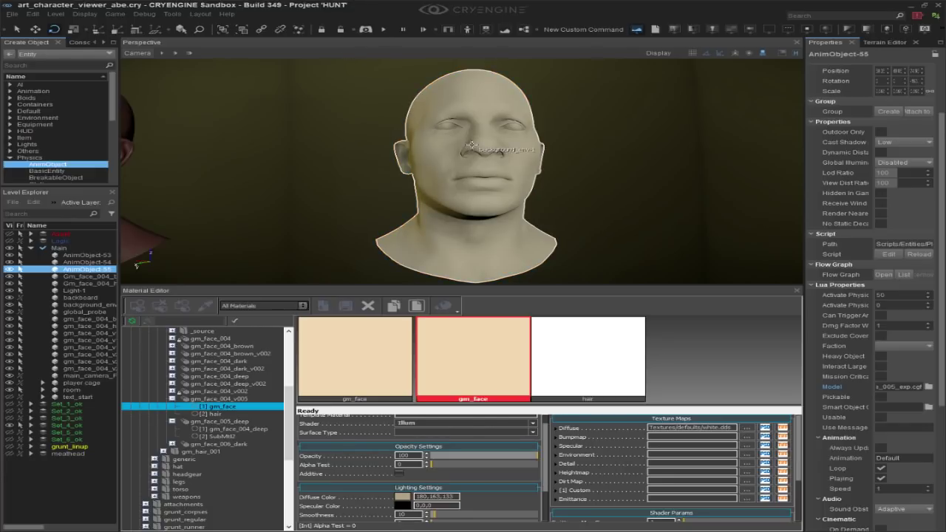
# Set the gm_face sub-material's specular color to a dark grey with luminance 51
pyautogui.click(403, 505)
pyautogui.click(411, 316)
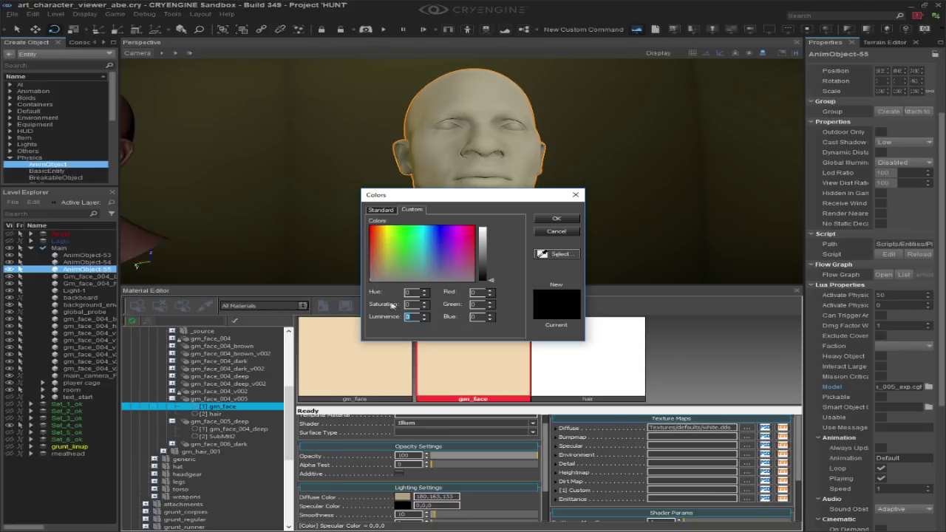
pyautogui.write('51')
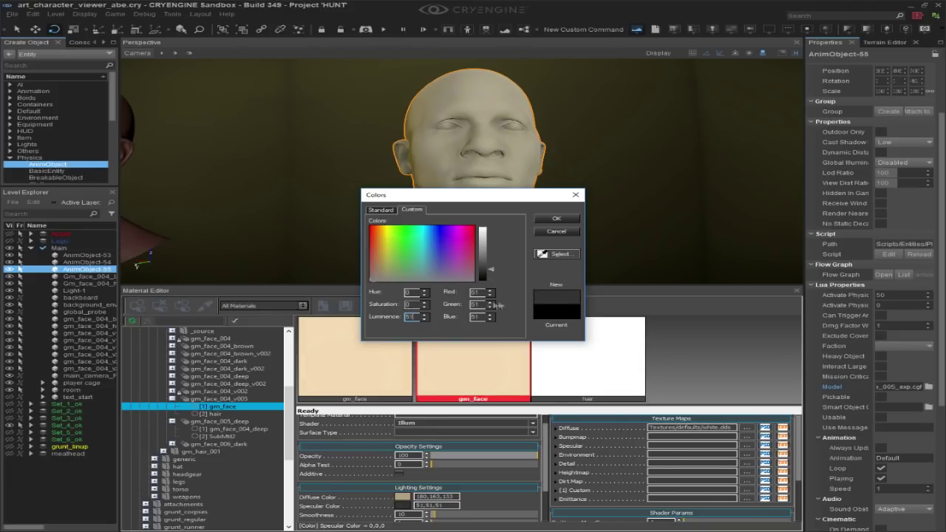
pyautogui.click(556, 219)
# Try different smoothness levels on the gm_face sub-material and leave its smoothness at 105
pyautogui.moveTo(432, 514); pyautogui.dragTo(483, 516)
pyautogui.keyDown('alt'); pyautogui.moveTo(482, 270); pyautogui.dragTo(458, 276, button='middle'); pyautogui.keyUp('alt')
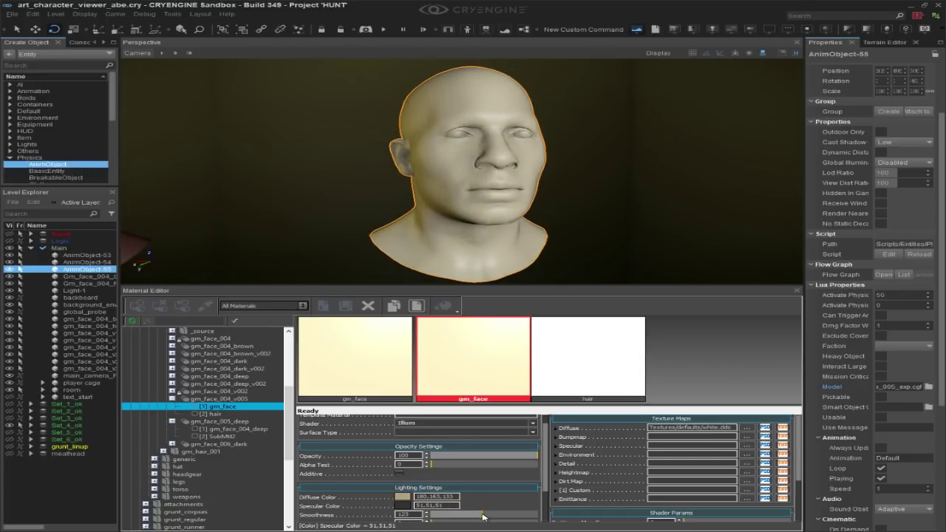
pyautogui.moveTo(484, 517); pyautogui.dragTo(519, 517)
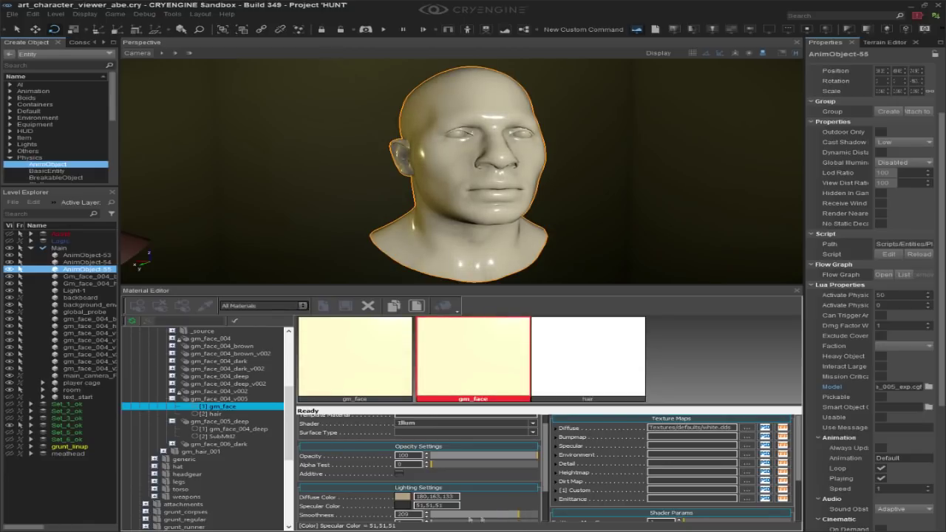
pyautogui.moveTo(518, 518); pyautogui.dragTo(488, 522)
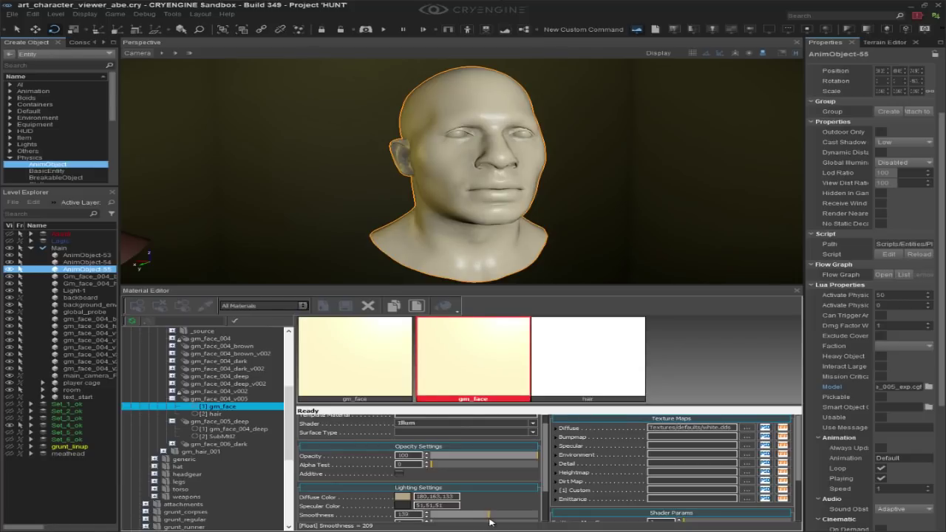
pyautogui.moveTo(490, 521)
pyautogui.mouseDown()
pyautogui.moveTo(465, 520)
pyautogui.moveTo(474, 521)
pyautogui.mouseUp()
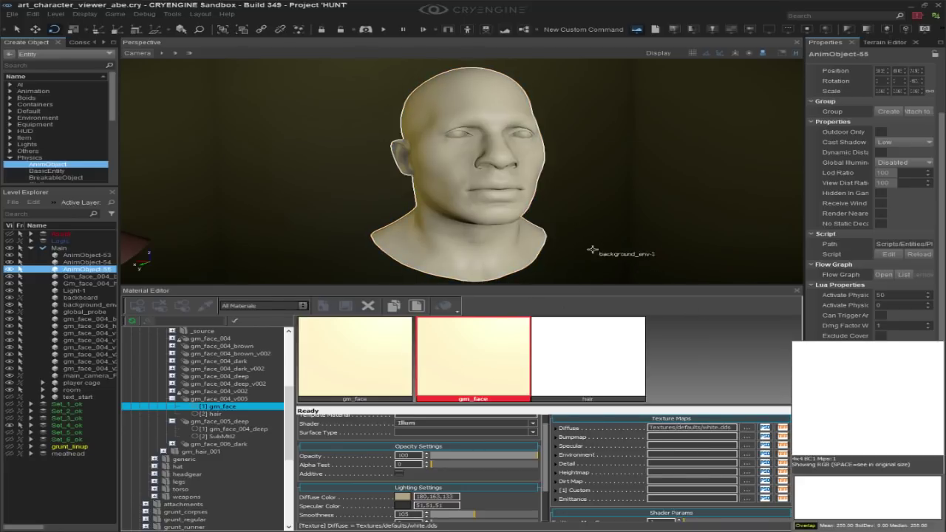
# Examine the skin shading of the neighbouring textured head next to the plain new head from several angles
pyautogui.moveTo(371, 172); pyautogui.dragTo(543, 181, button='middle')
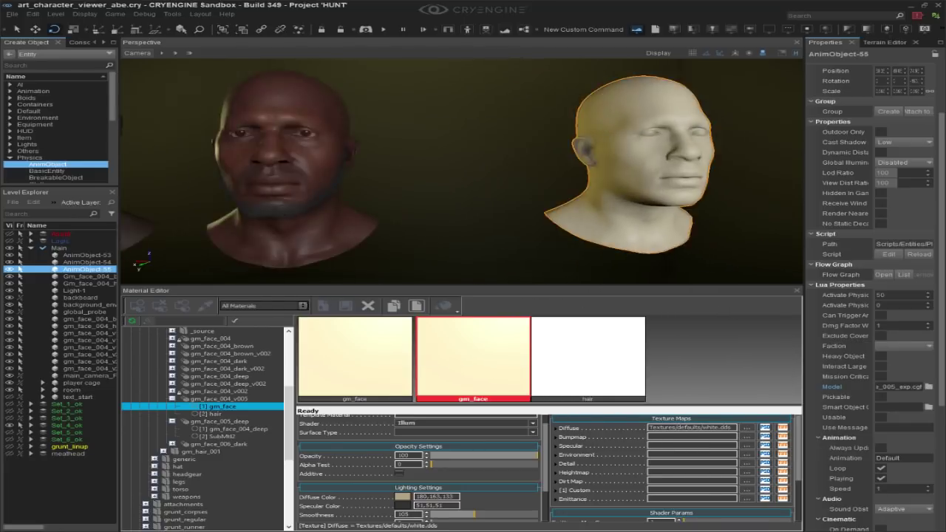
pyautogui.scroll(3, 543, 181)
pyautogui.scroll(-5, 495, 172)
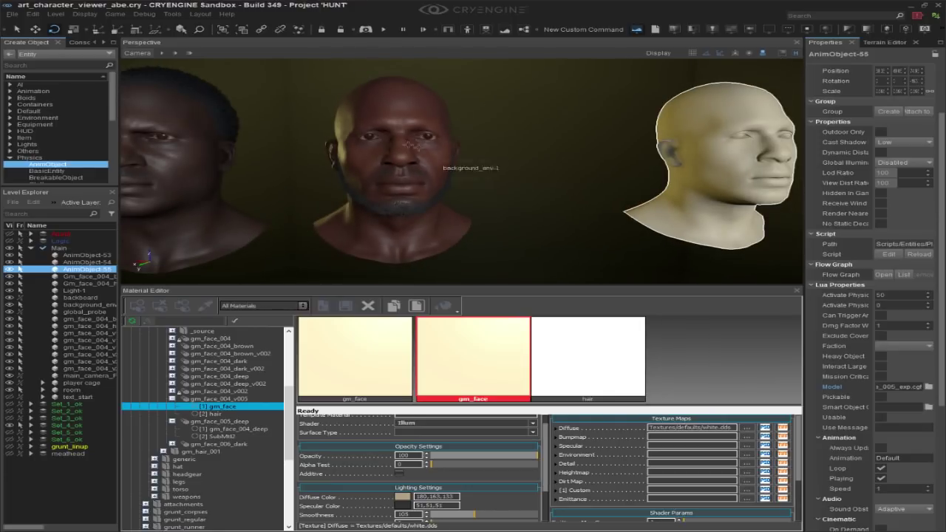
pyautogui.keyDown('alt'); pyautogui.moveTo(418, 197); pyautogui.dragTo(385, 177, button='middle'); pyautogui.keyUp('alt')
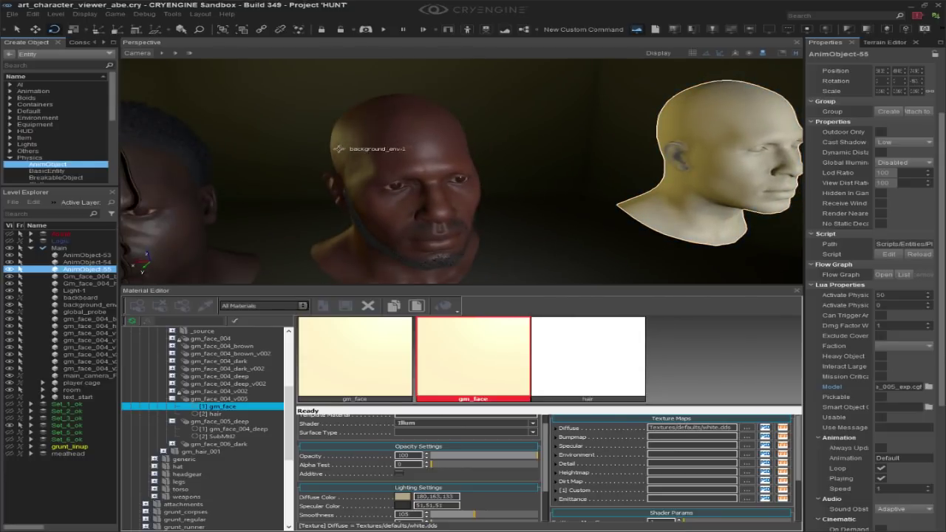
pyautogui.keyDown('alt'); pyautogui.moveTo(486, 238); pyautogui.dragTo(448, 193, button='middle'); pyautogui.keyUp('alt')
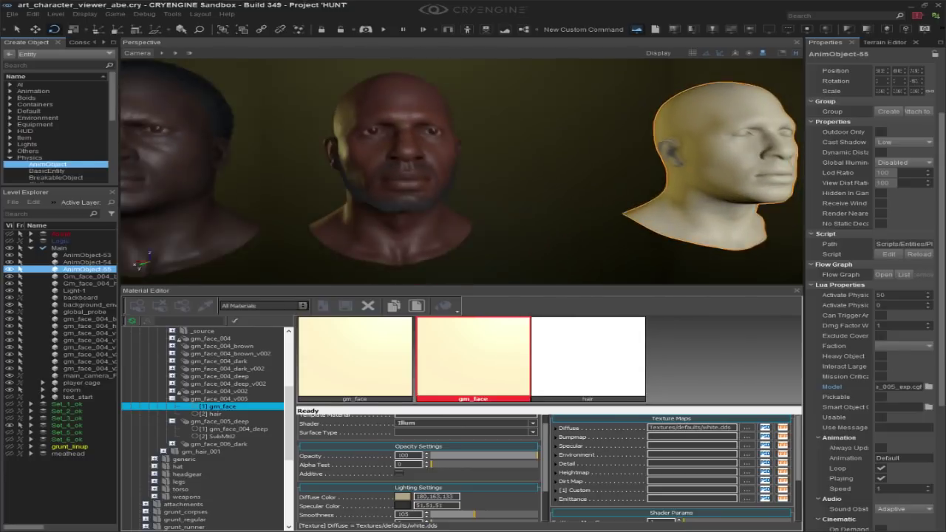
pyautogui.keyDown('alt'); pyautogui.moveTo(536, 191); pyautogui.dragTo(518, 210, button='middle'); pyautogui.keyUp('alt')
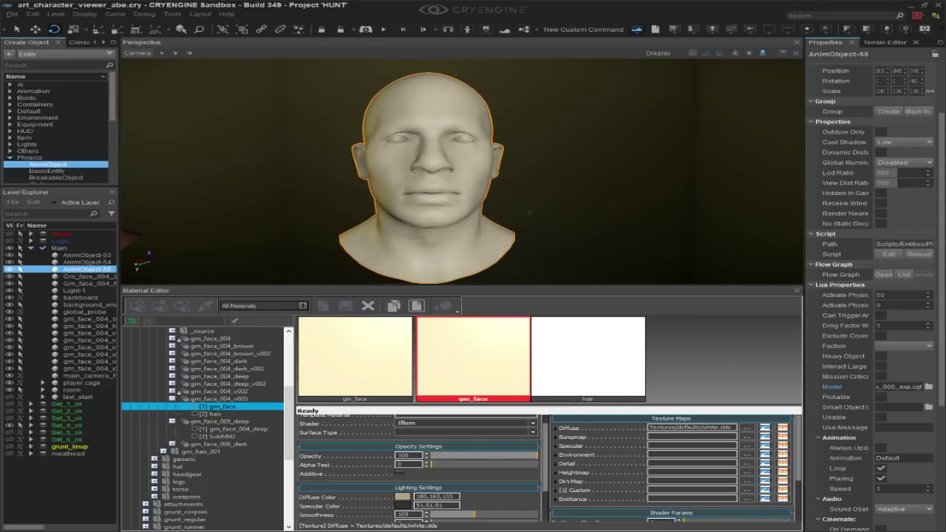
# Set both the diffuse color and the specular color of the gm_face sub-material to white, 255,255,255
pyautogui.click(403, 497)
pyautogui.moveTo(492, 247); pyautogui.dragTo(494, 209)
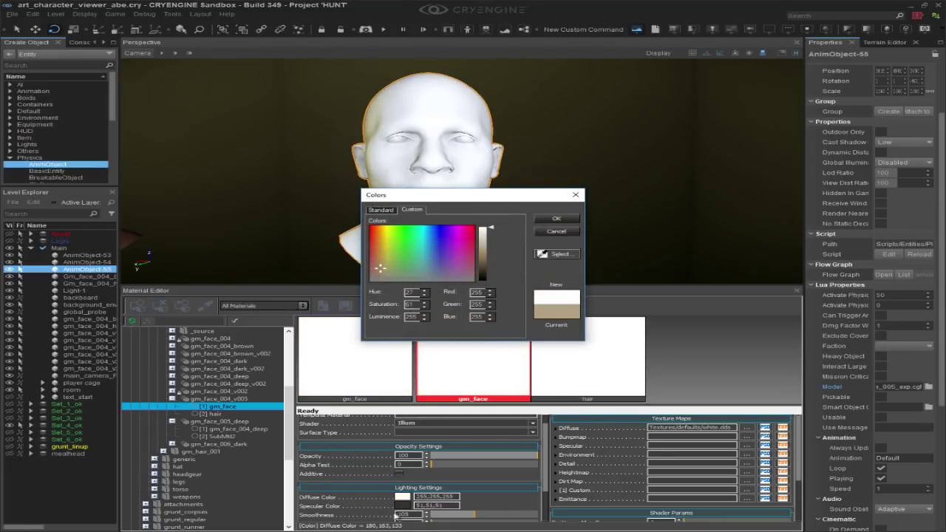
pyautogui.click(557, 219)
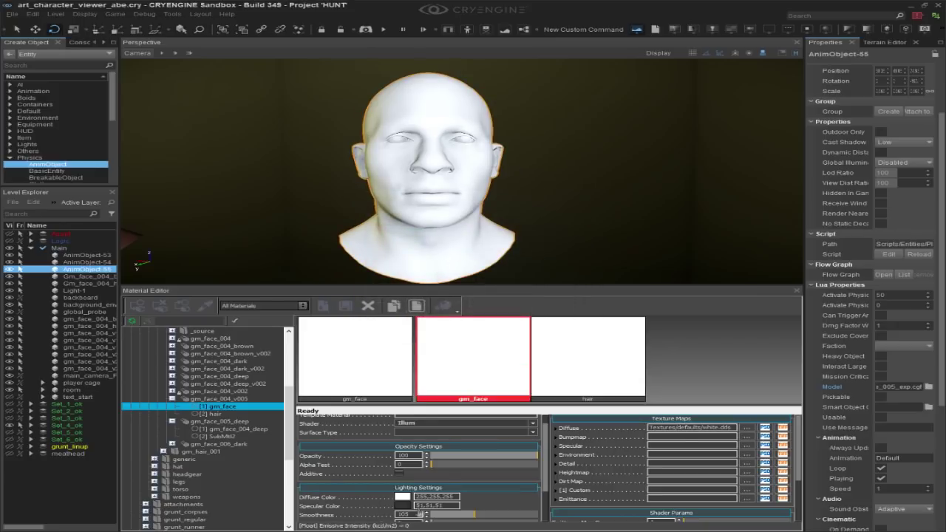
pyautogui.click(403, 506)
pyautogui.moveTo(492, 271); pyautogui.dragTo(492, 226)
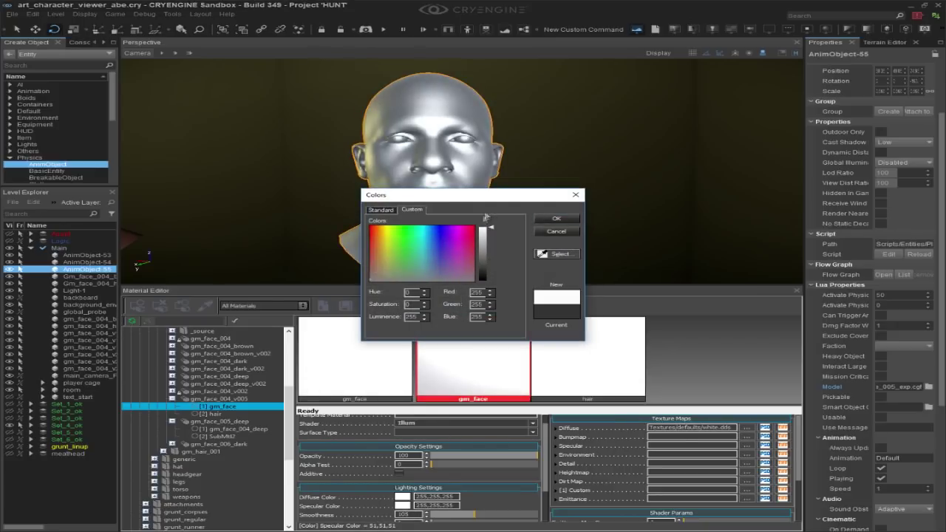
pyautogui.click(557, 219)
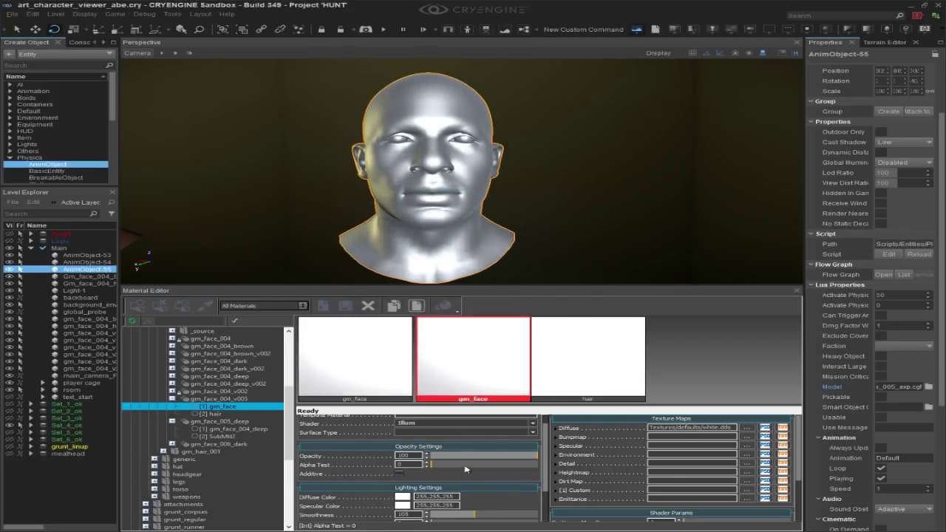
# Raise the gm_face sub-material's smoothness to 255, and check the hair sub-material's lighting settings before returning to gm_face
pyautogui.scroll(-1, 507, 451)
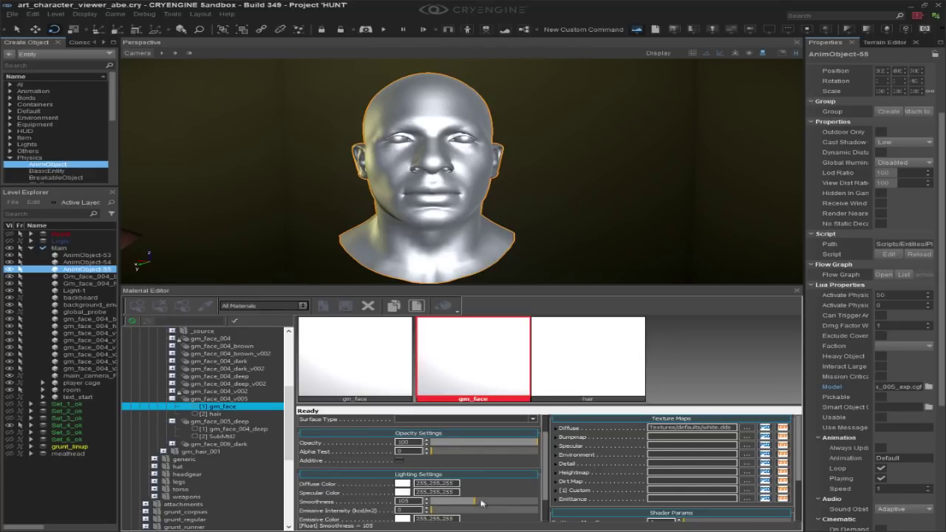
pyautogui.moveTo(479, 503); pyautogui.dragTo(591, 503)
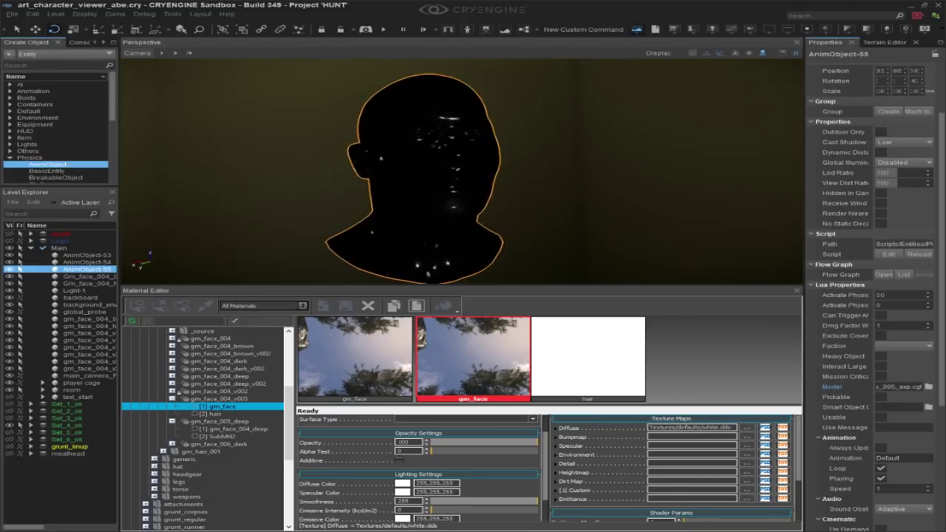
pyautogui.click(212, 414)
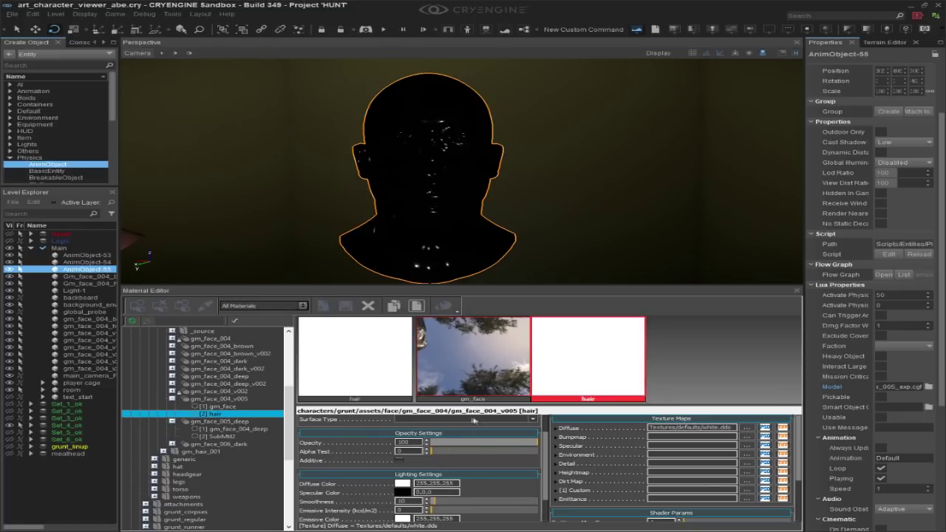
pyautogui.click(215, 407)
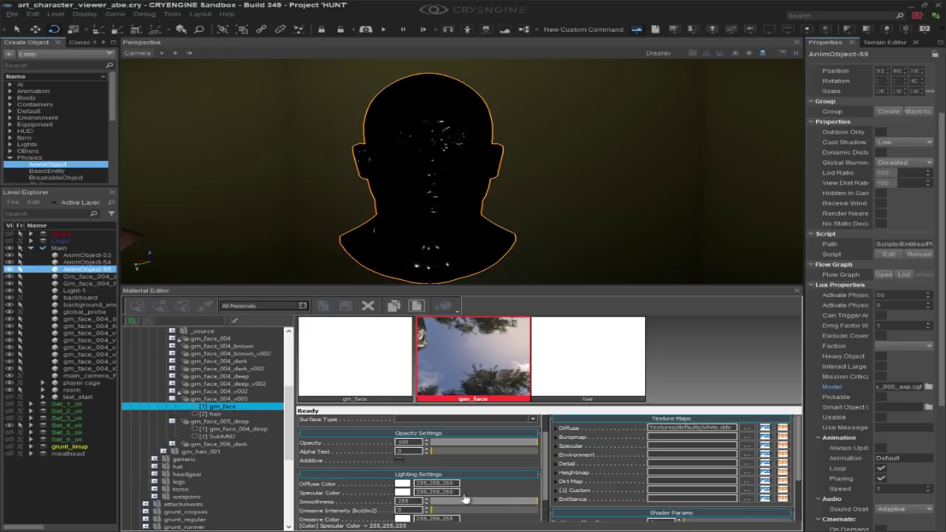
pyautogui.moveTo(571, 293); pyautogui.dragTo(502, 304)
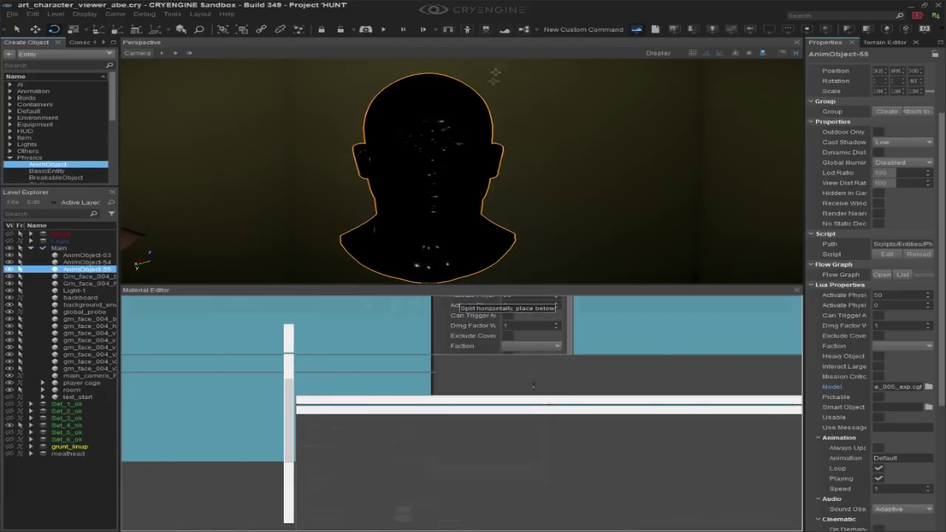
pyautogui.moveTo(533, 385); pyautogui.dragTo(533, 385)
pyautogui.scroll(3, 619, 449)
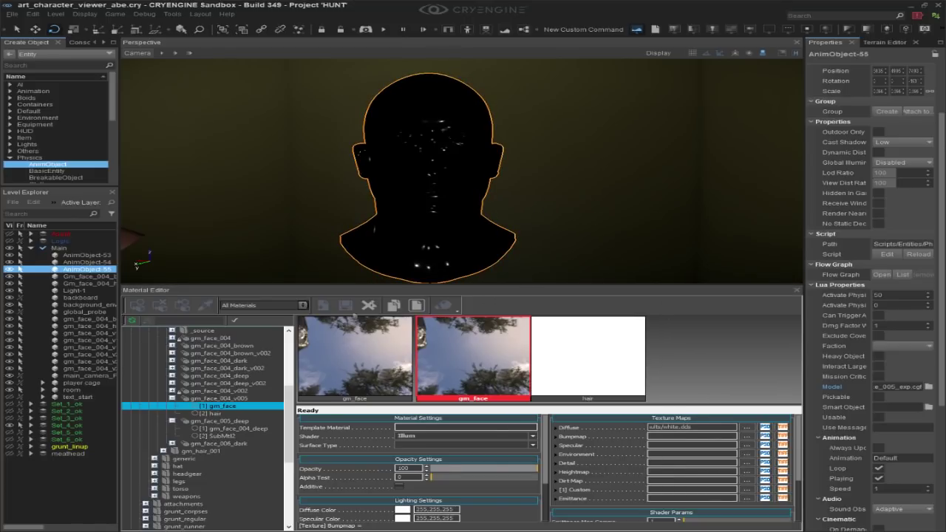
# Switch to Photoshop and create a new document 4096 pixels wide and 4096 pixels high
pyautogui.hotkey('alt', 'Tab')
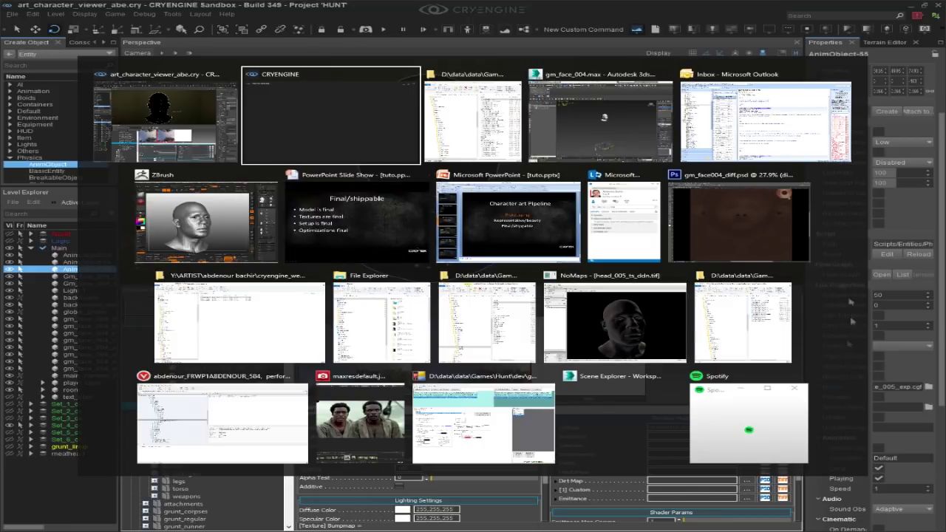
pyautogui.click(723, 230)
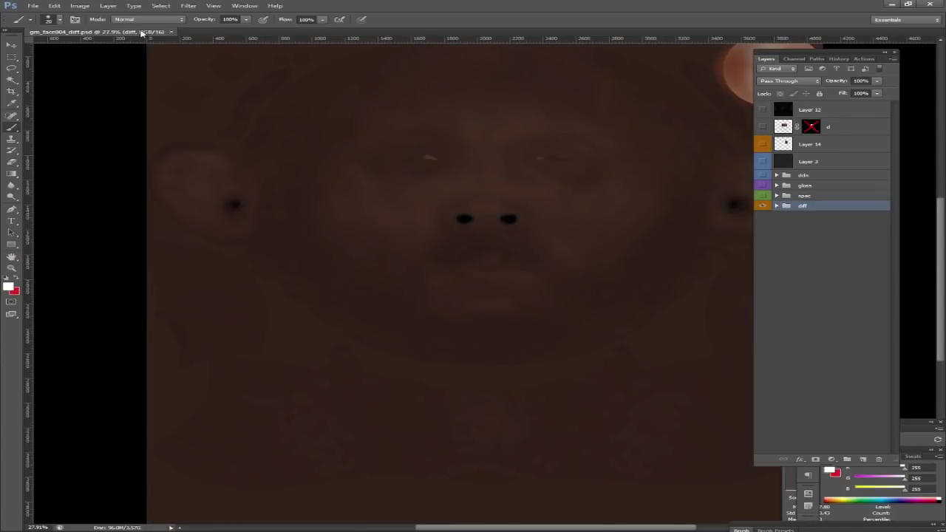
pyautogui.hotkey('ctrl', 'n')
pyautogui.doubleClick(447, 169)
pyautogui.write('4')
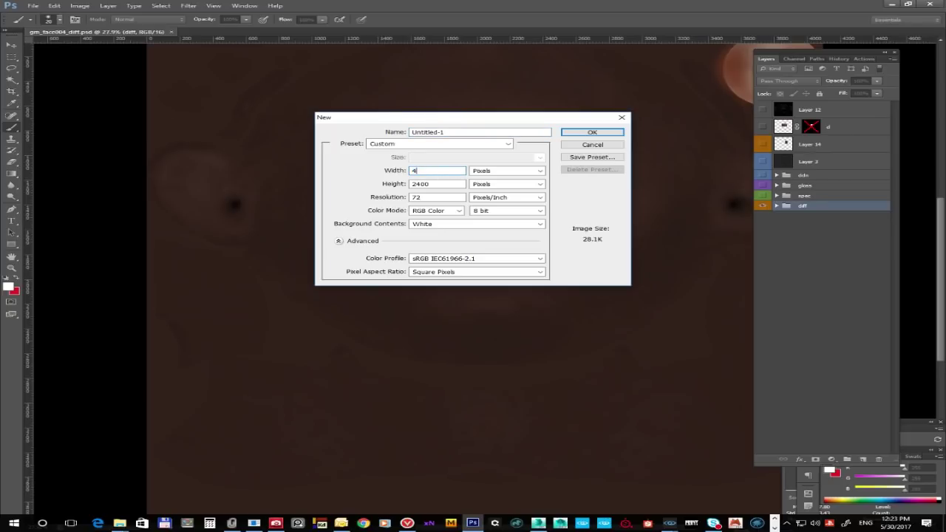
pyautogui.write('096')
pyautogui.doubleClick(443, 183)
pyautogui.write('4096')
pyautogui.click(592, 133)
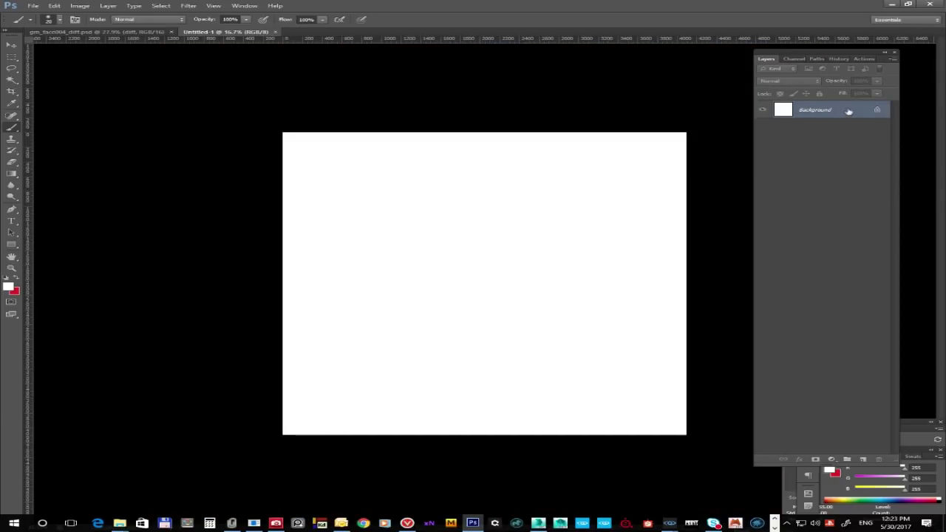
# Unlock the white background layer, add an empty layer, and delete the white one to leave a transparent canvas
pyautogui.moveTo(851, 109); pyautogui.dragTo(878, 459)
pyautogui.keyDown('alt'); pyautogui.doubleClick(813, 111); pyautogui.keyUp('alt')
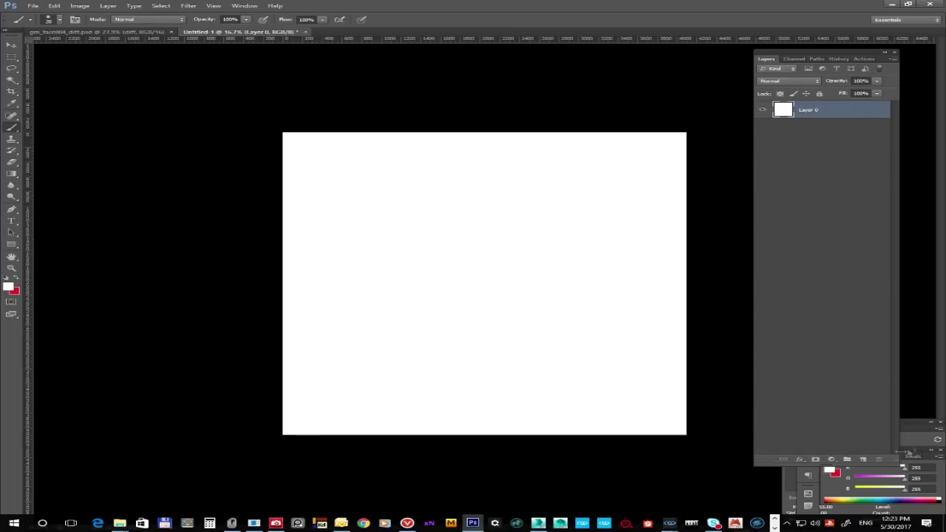
pyautogui.click(861, 459)
pyautogui.click(804, 127)
pyautogui.moveTo(849, 423); pyautogui.dragTo(880, 459)
# Add four layer groups above the empty layer
pyautogui.click(846, 459)
pyautogui.click(846, 459)
pyautogui.click(846, 459)
pyautogui.click(847, 459)
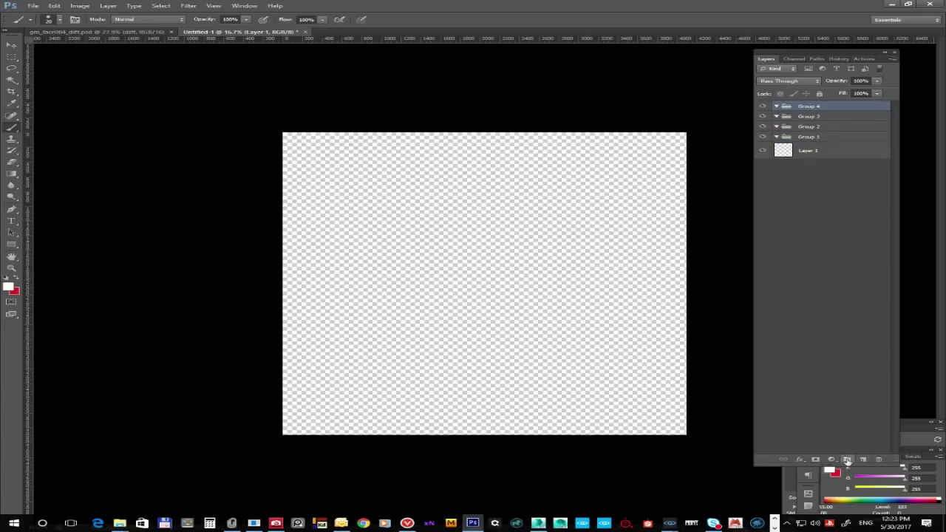
# Rename Group 1 as DIFF and Group 2 as Spec
pyautogui.doubleClick(808, 137)
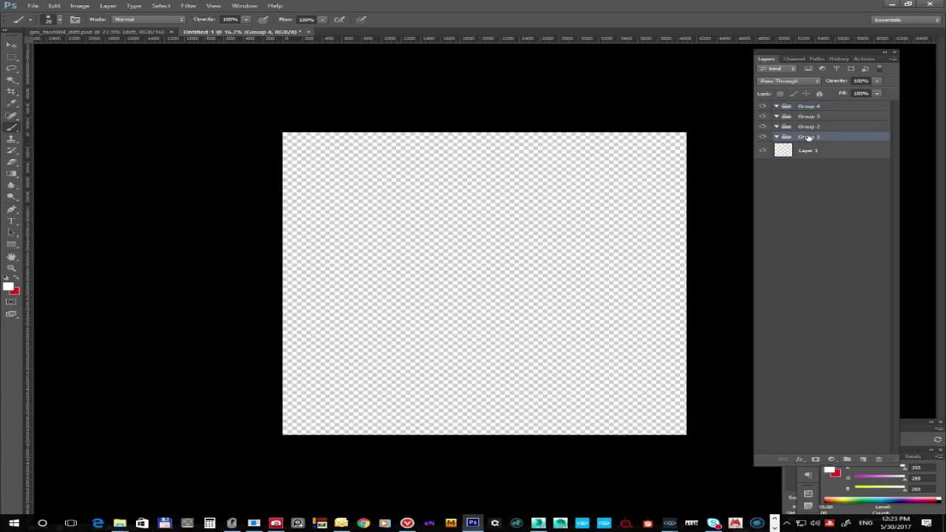
pyautogui.write('DIFF')
pyautogui.press('Return')
pyautogui.doubleClick(805, 126)
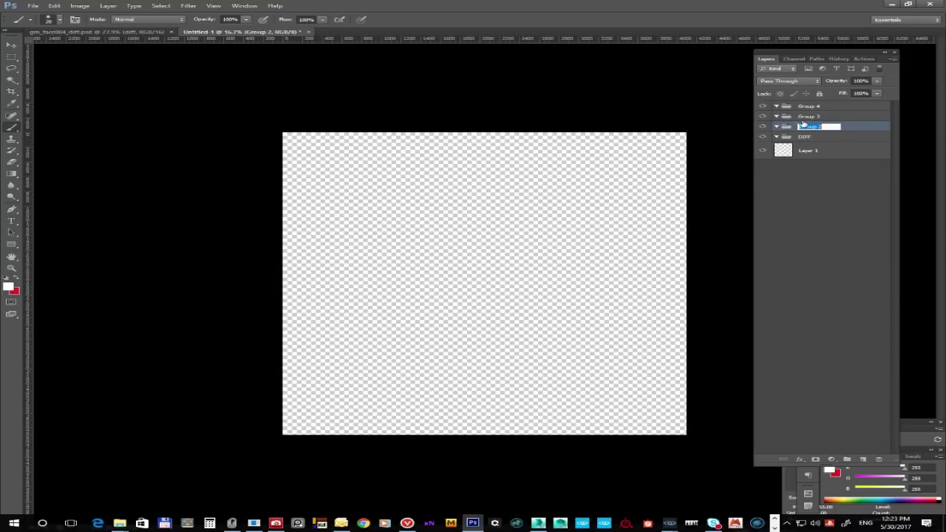
pyautogui.write('Spl')
pyautogui.write('c')
pyautogui.press('Return')
# Rename Group 3 as GLoss and Group 4 as DDN
pyautogui.doubleClick(809, 116)
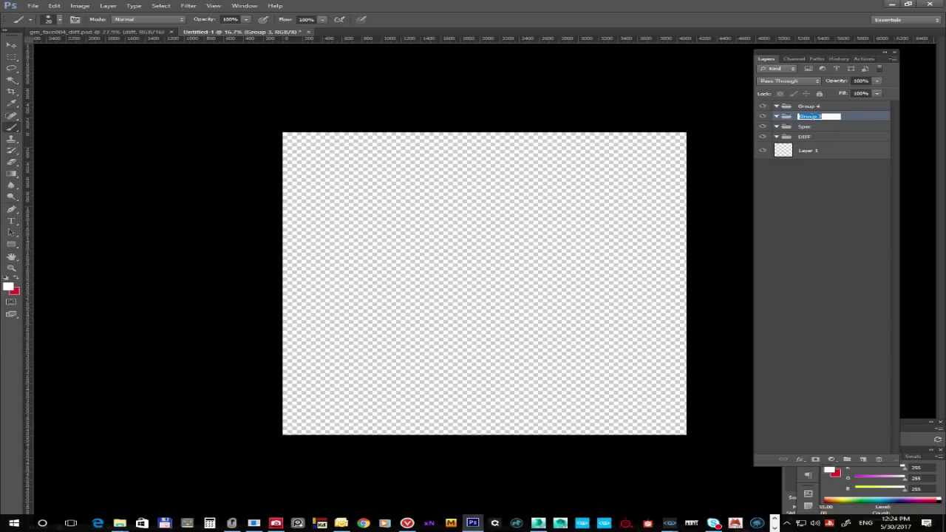
pyautogui.write('GLoss')
pyautogui.press('Return')
pyautogui.doubleClick(808, 105)
pyautogui.write('B')
pyautogui.press('Return')
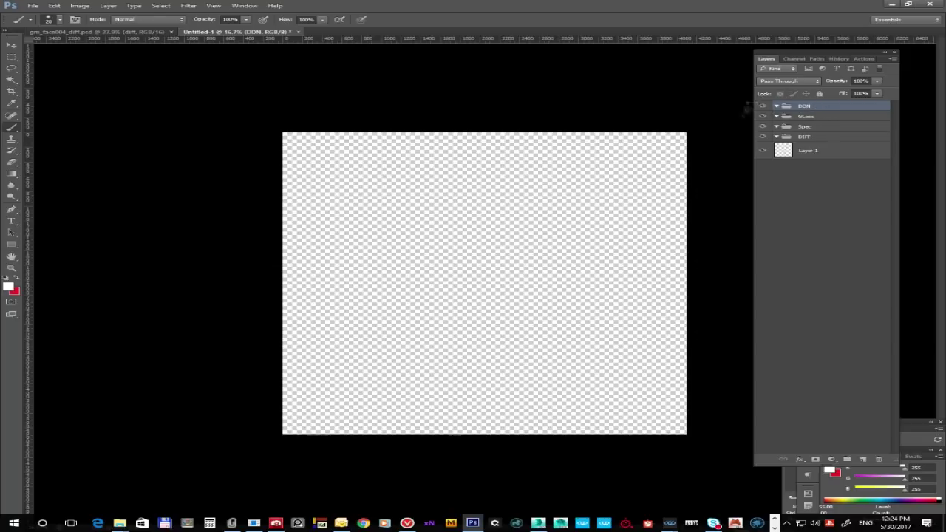
# Add an extra layer group named masks above DDN and delete it again
pyautogui.moveTo(855, 126); pyautogui.dragTo(868, 135)
pyautogui.click(848, 458)
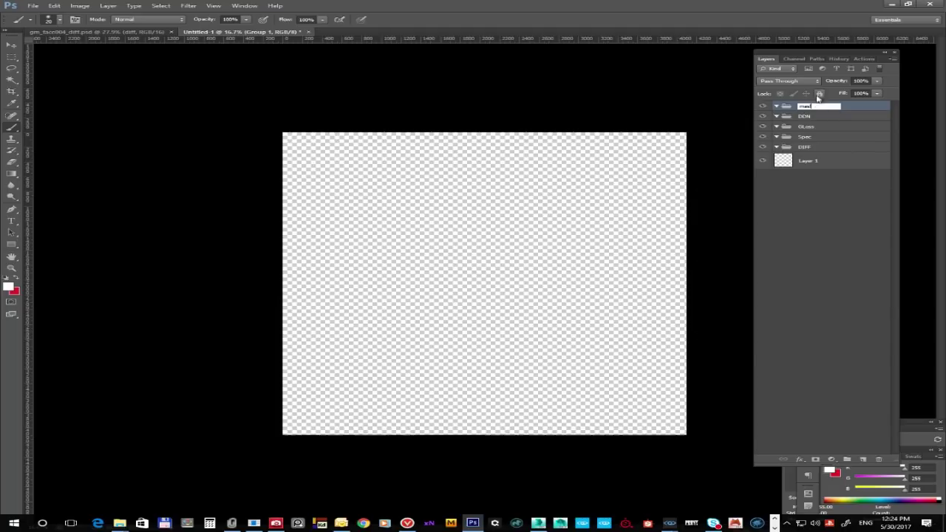
pyautogui.press('Return')
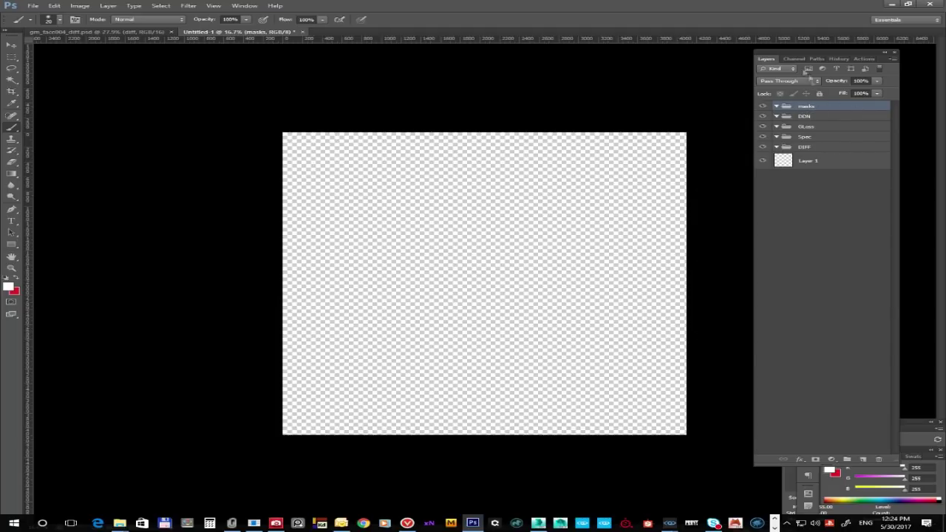
pyautogui.moveTo(845, 108); pyautogui.dragTo(879, 458)
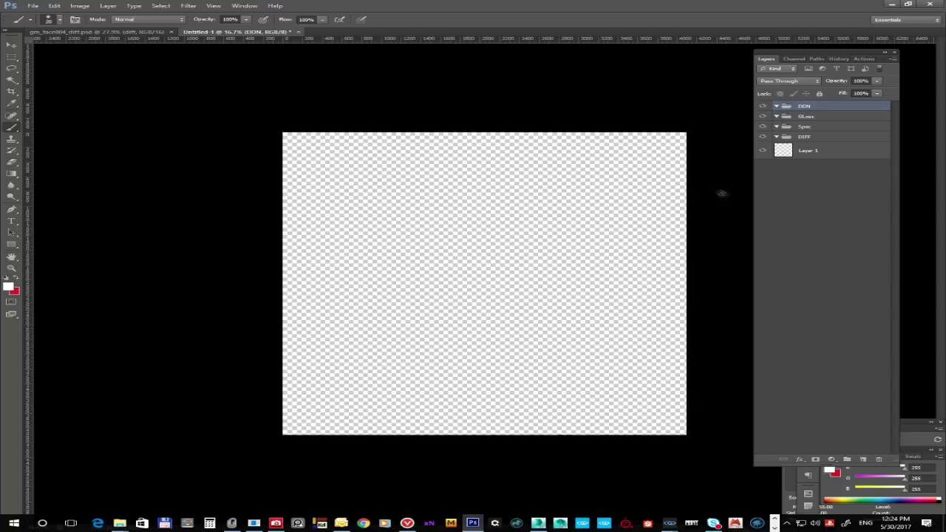
# Color-code the DIFF group orange and the Spec group green
pyautogui.click(817, 138)
pyautogui.rightClick(819, 138)
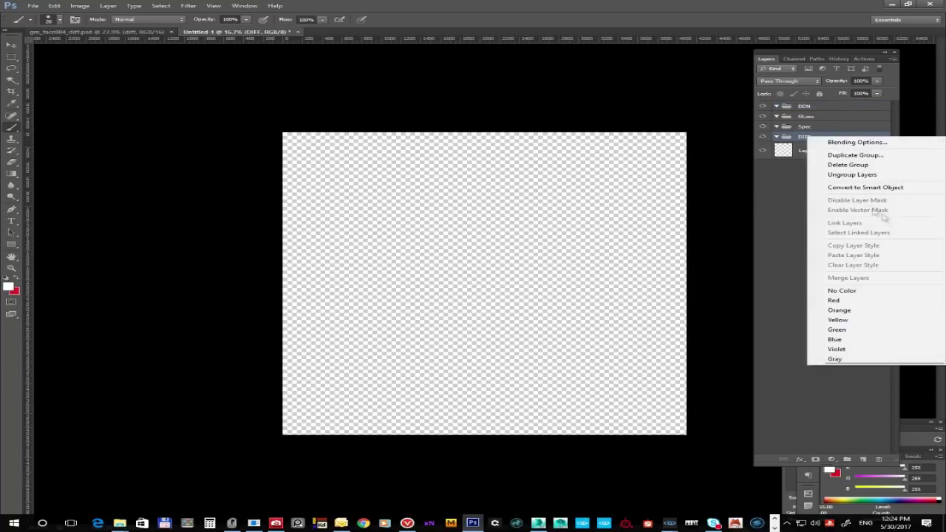
pyautogui.click(853, 310)
pyautogui.click(826, 127)
pyautogui.rightClick(827, 127)
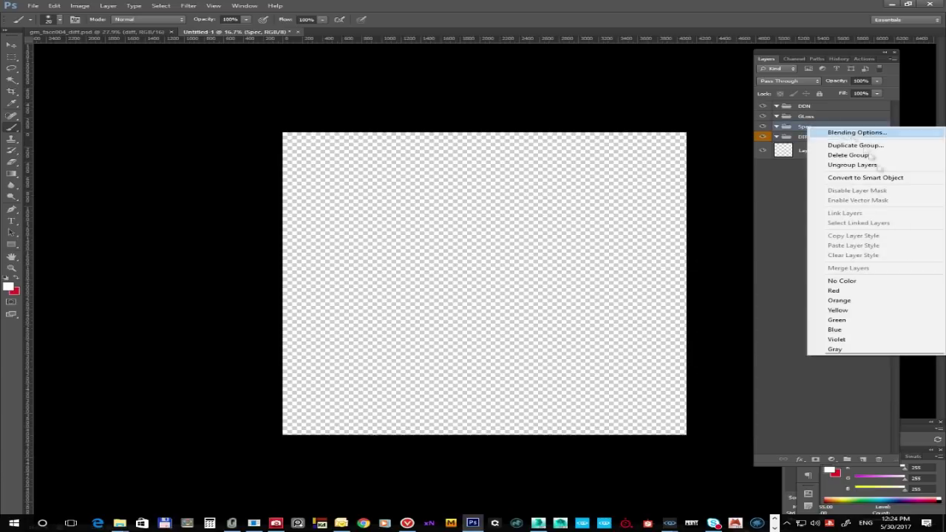
pyautogui.click(855, 323)
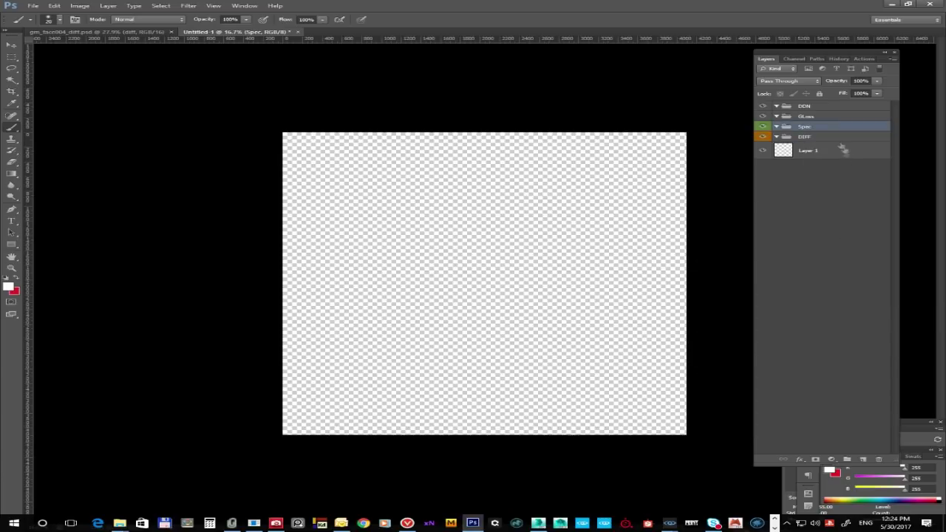
# Color-code the GLoss group violet and the DDN group blue, and reselect the DIFF group
pyautogui.click(822, 117)
pyautogui.rightClick(821, 117)
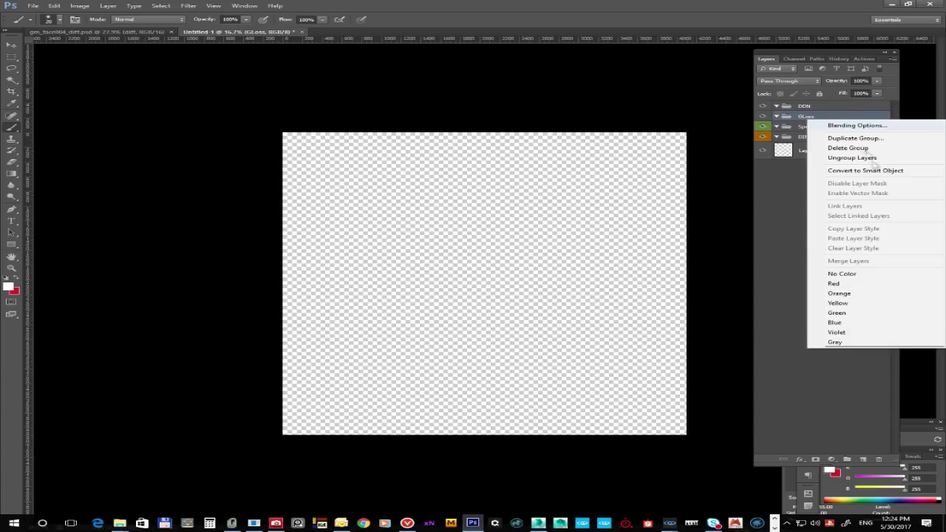
pyautogui.click(850, 332)
pyautogui.click(820, 108)
pyautogui.rightClick(820, 107)
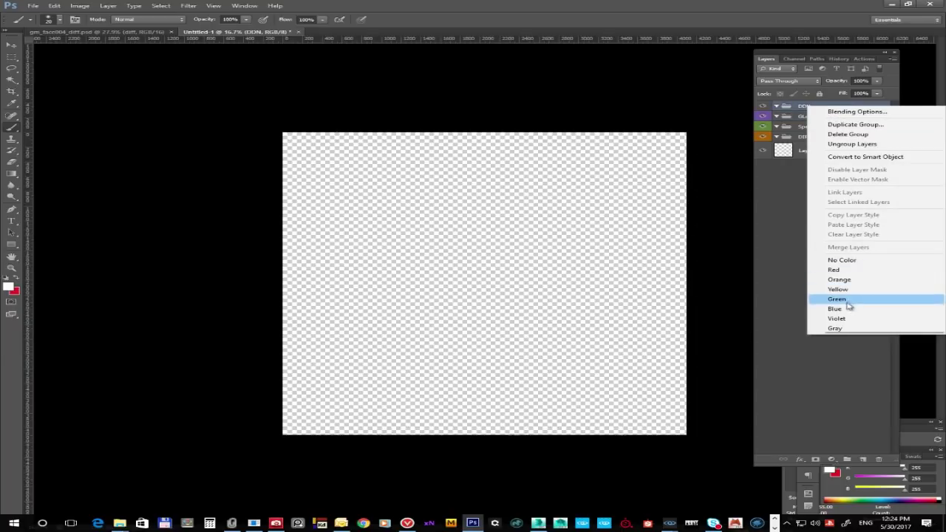
pyautogui.click(838, 314)
pyautogui.click(809, 149)
pyautogui.click(807, 138)
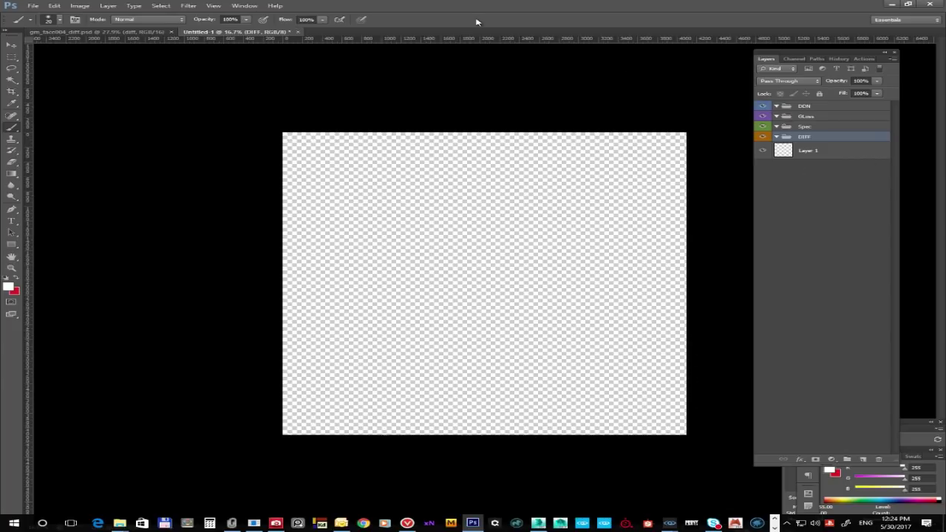
# In gm_face004_diff.psd, show Layer 12 with the UV wireframe and copy its whole content
pyautogui.click(106, 34)
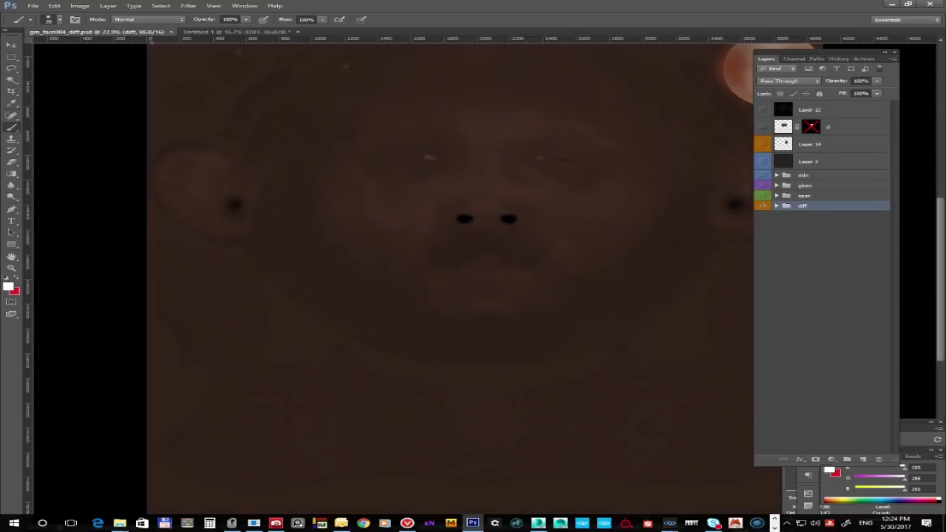
pyautogui.click(818, 114)
pyautogui.click(761, 110)
pyautogui.hotkey('ctrl', 'a')
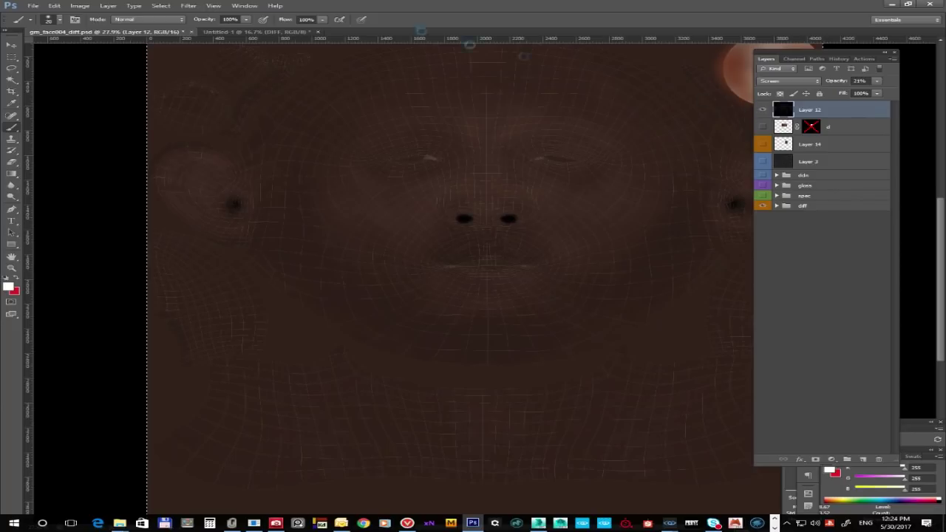
# Paste the UV wireframe into a new layer above the DDN group in the new document
pyautogui.click(263, 32)
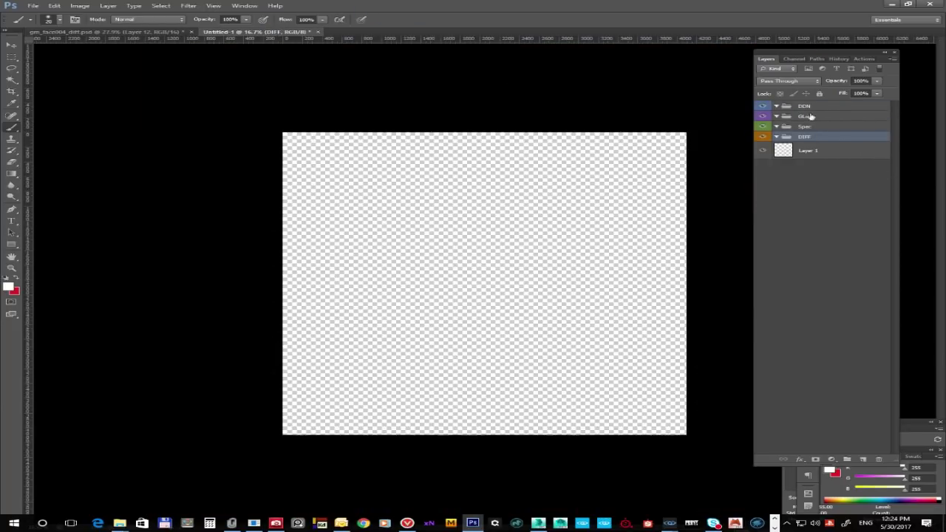
pyautogui.click(806, 107)
pyautogui.click(862, 459)
pyautogui.moveTo(829, 111); pyautogui.dragTo(809, 108)
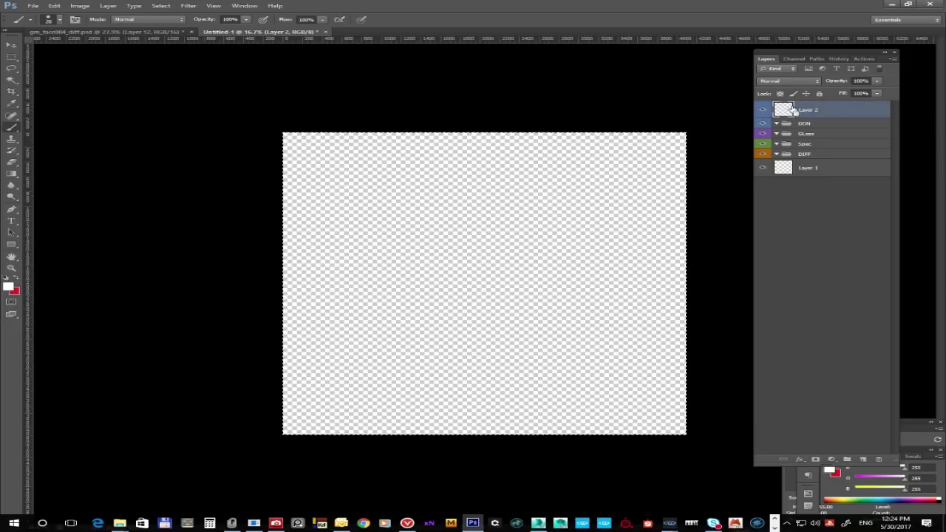
pyautogui.hotkey('ctrl', 'v')
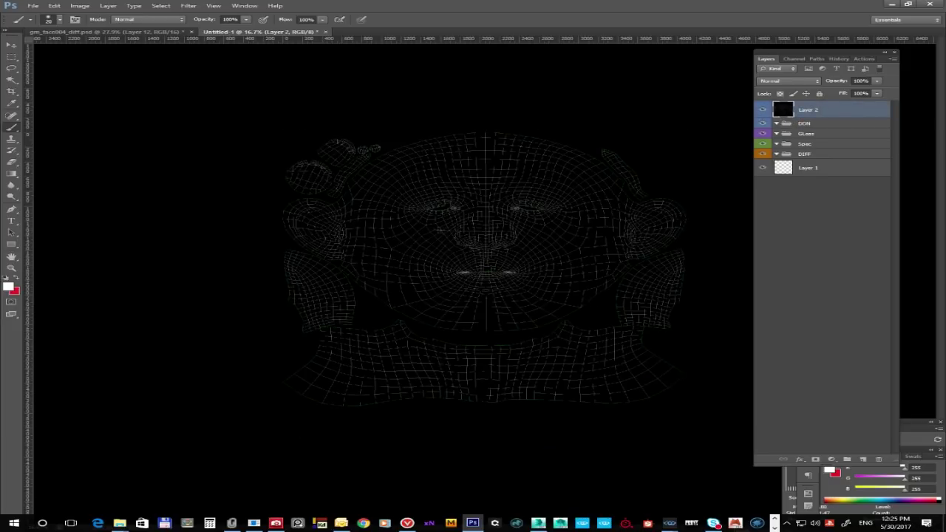
pyautogui.keyDown('alt'); pyautogui.scroll(4, 624, 182); pyautogui.keyUp('alt')
pyautogui.keyDown('alt'); pyautogui.scroll(-5, 623, 183); pyautogui.keyUp('alt')
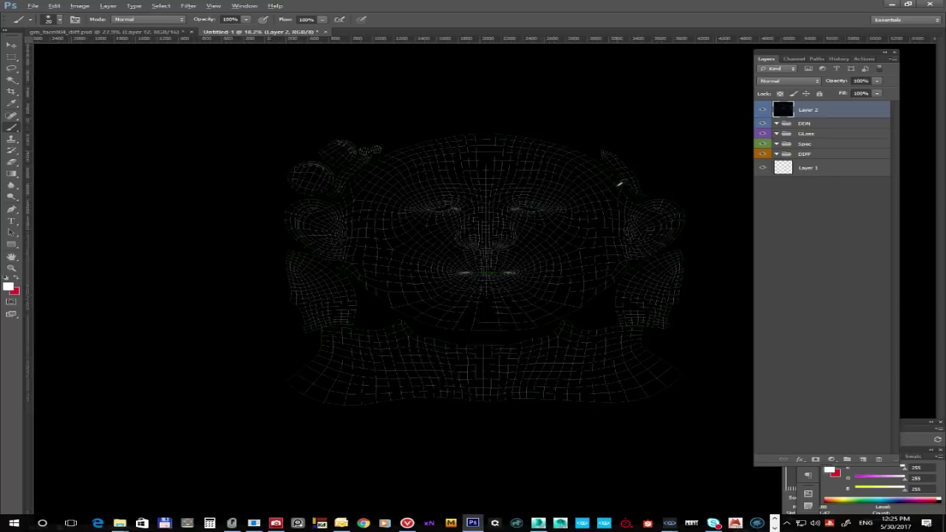
pyautogui.keyDown('alt'); pyautogui.scroll(3, 618, 184); pyautogui.keyUp('alt')
pyautogui.keyDown('alt'); pyautogui.scroll(-2, 702, 159); pyautogui.keyUp('alt')
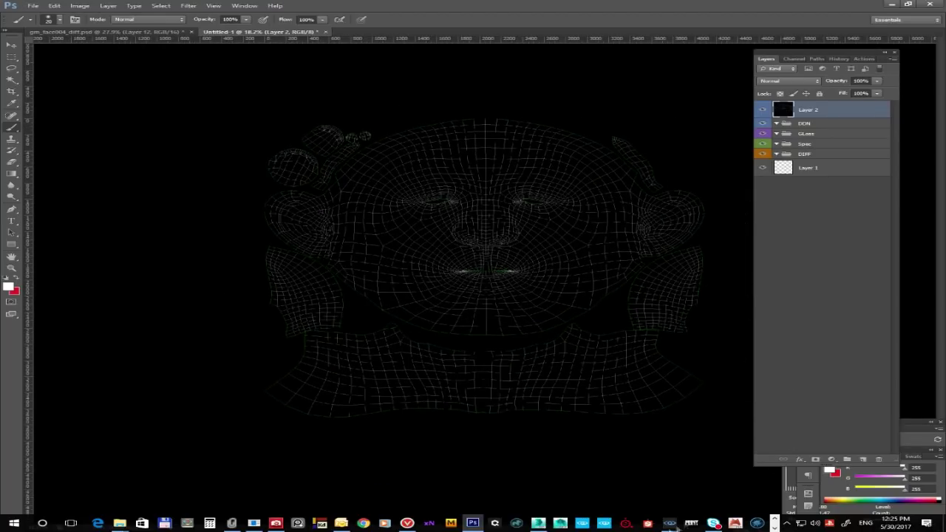
# Switch to 3ds Max and select the eyes mesh Gm_face_004_eyes_zb003 on the head
pyautogui.click(538, 523)
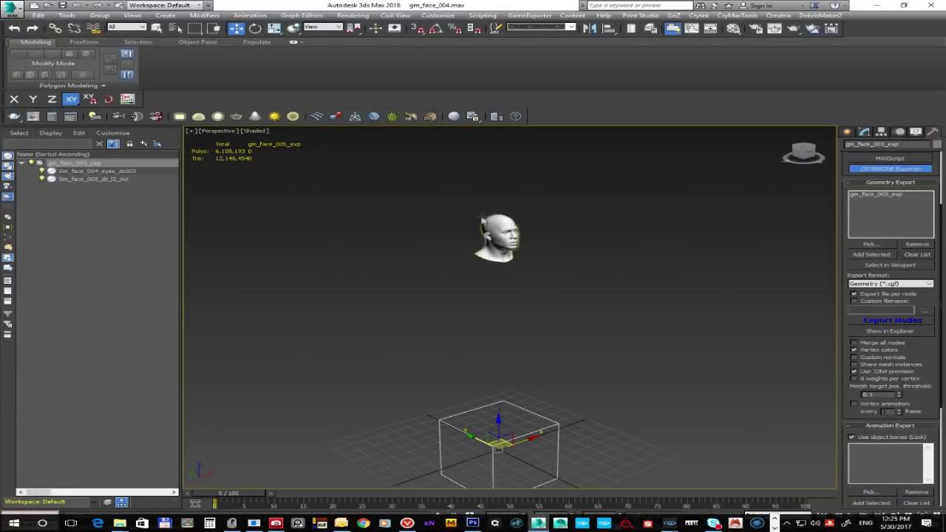
pyautogui.click(488, 225)
pyautogui.press('z')
pyautogui.keyDown('alt'); pyautogui.moveTo(621, 294); pyautogui.dragTo(562, 278, button='middle'); pyautogui.keyUp('alt')
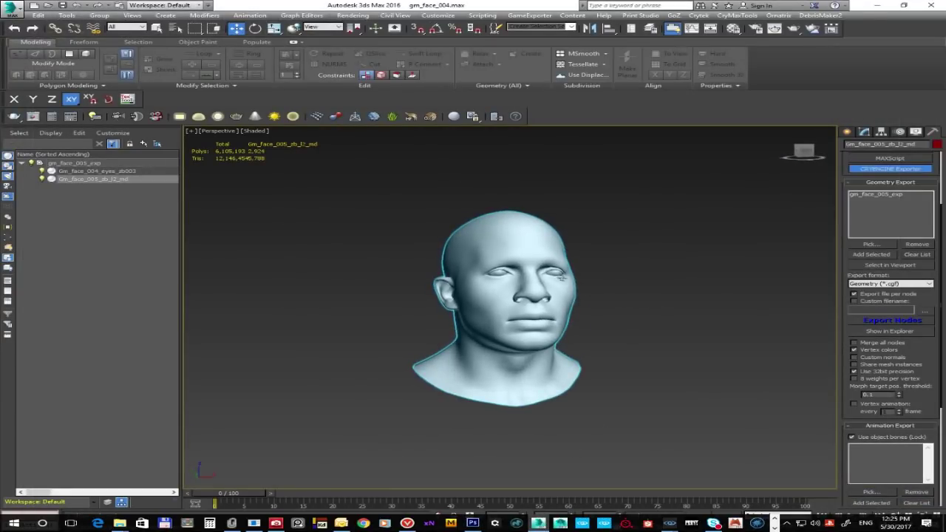
pyautogui.click(560, 276)
pyautogui.scroll(4, 617, 266)
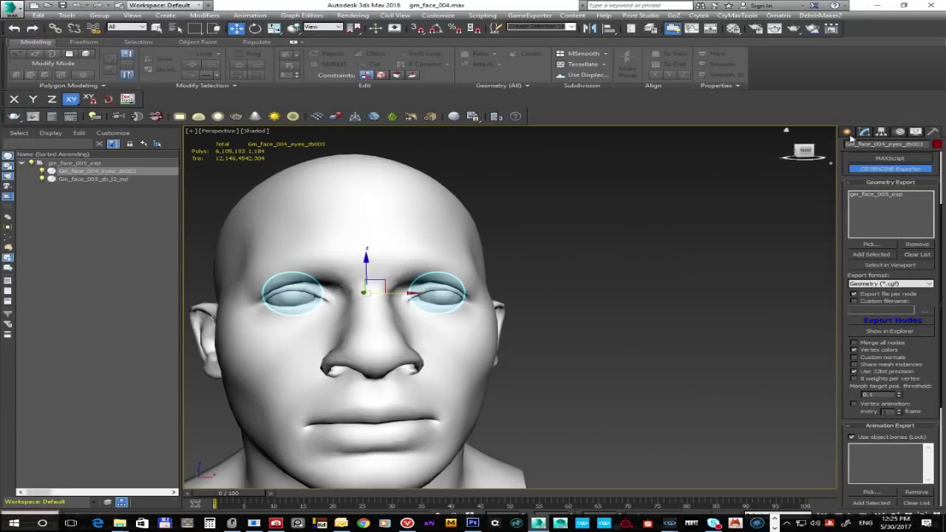
# Open the eyes mesh's UV layout in the UV editor using the UV tools script
pyautogui.click(865, 131)
pyautogui.click(129, 99)
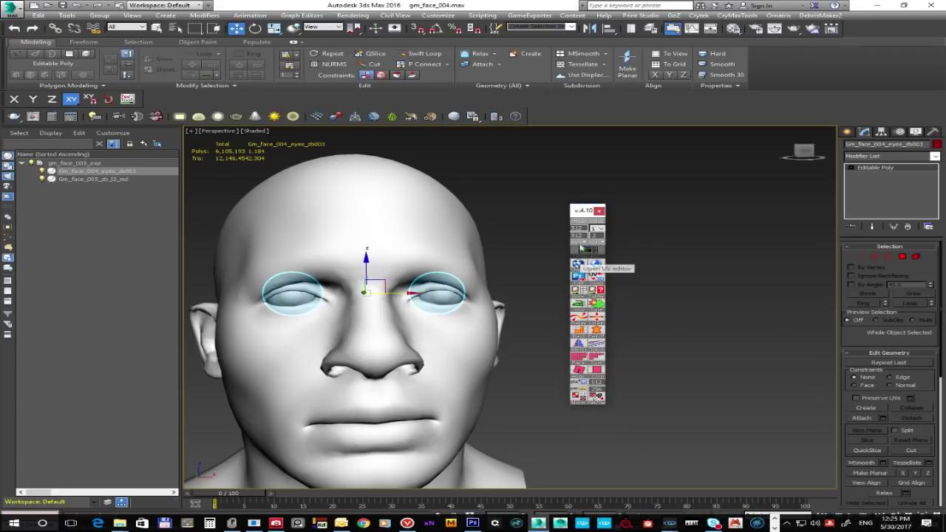
pyautogui.click(591, 253)
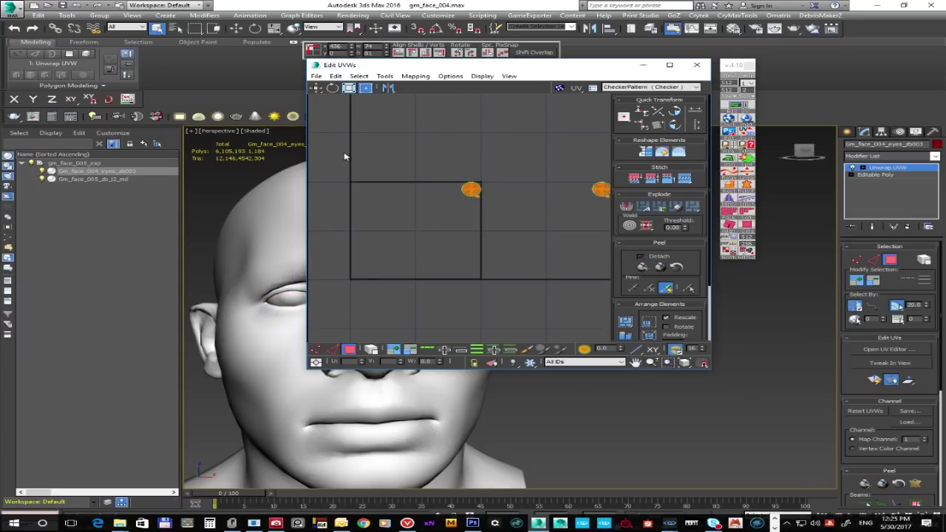
pyautogui.scroll(1, 347, 85)
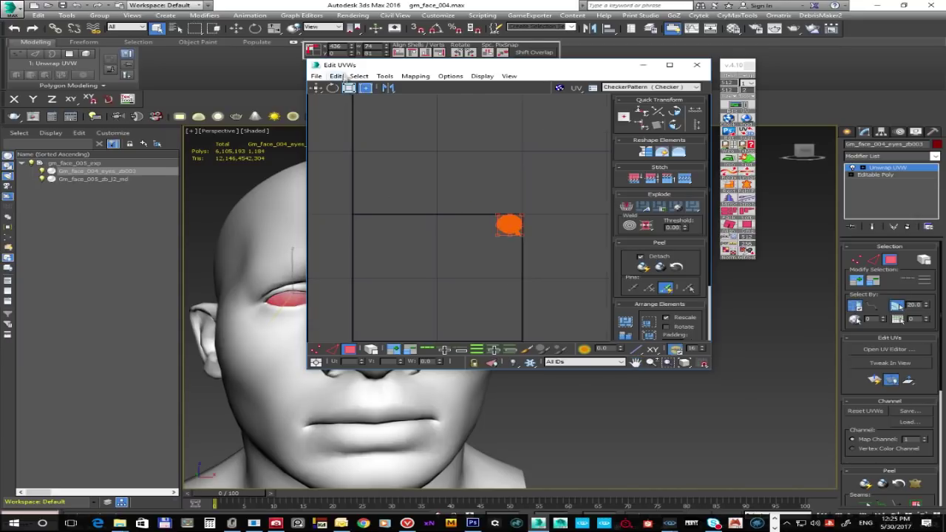
# Open the UVW template render settings and set the width and height to 4096
pyautogui.click(385, 77)
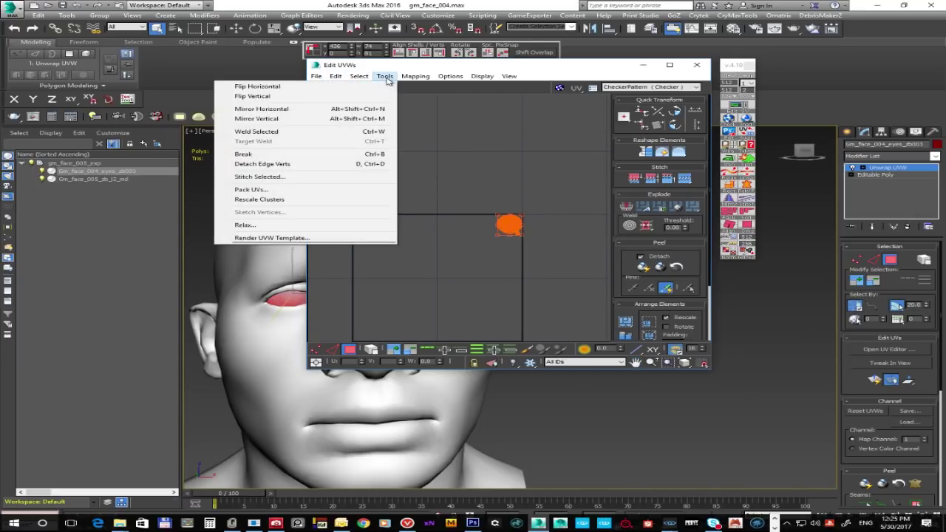
pyautogui.click(299, 237)
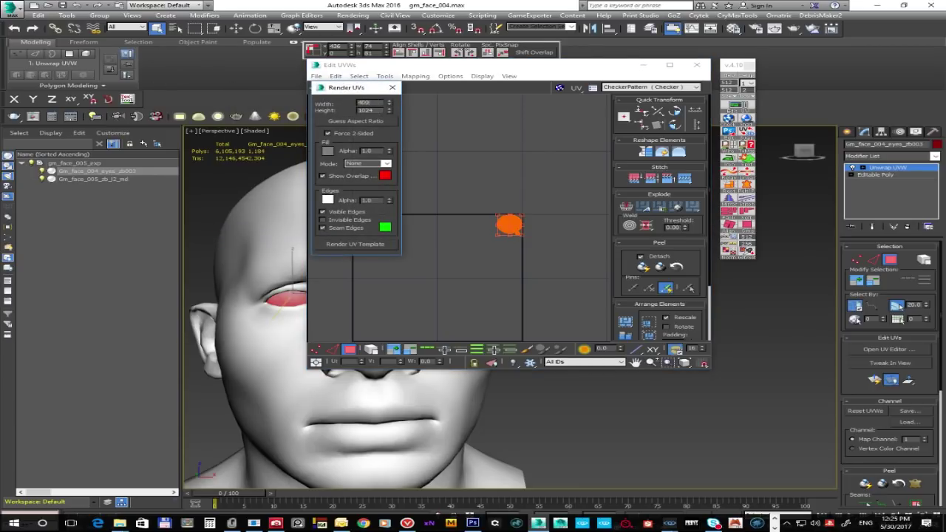
pyautogui.write('4096')
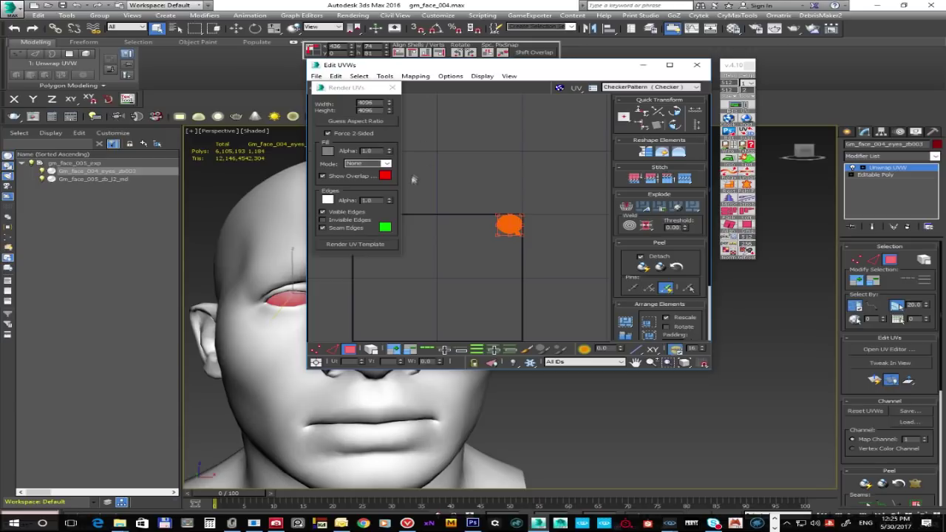
# Render the eyes mesh's 4096-pixel UV template and fit the render window so the whole map is in view
pyautogui.click(355, 245)
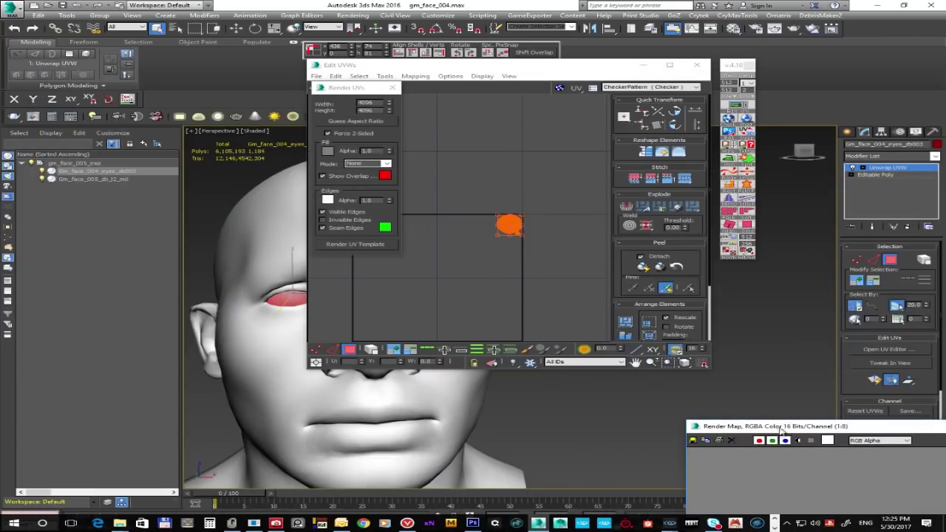
pyautogui.doubleClick(781, 426)
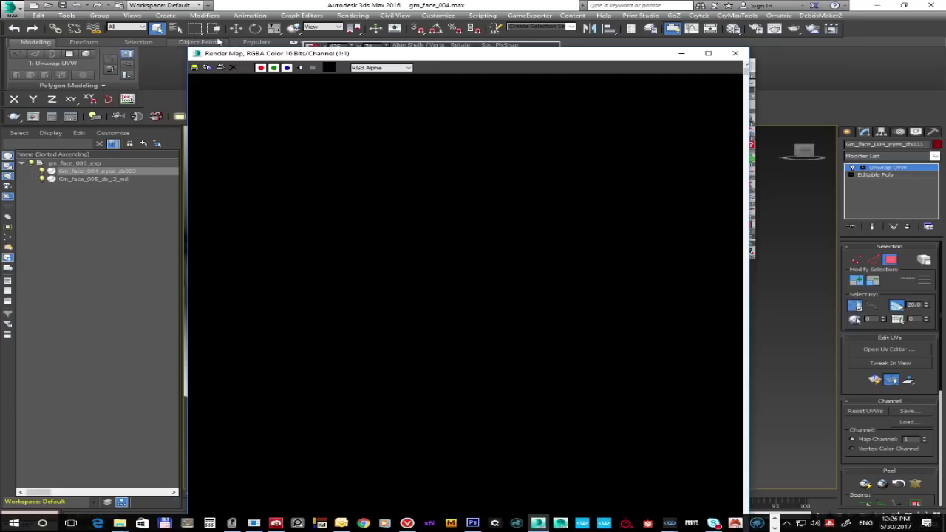
pyautogui.moveTo(192, 49); pyautogui.dragTo(80, 337)
pyautogui.moveTo(201, 344); pyautogui.dragTo(201, 99)
pyautogui.moveTo(503, 391); pyautogui.dragTo(717, 391)
pyautogui.scroll(-2, 623, 260)
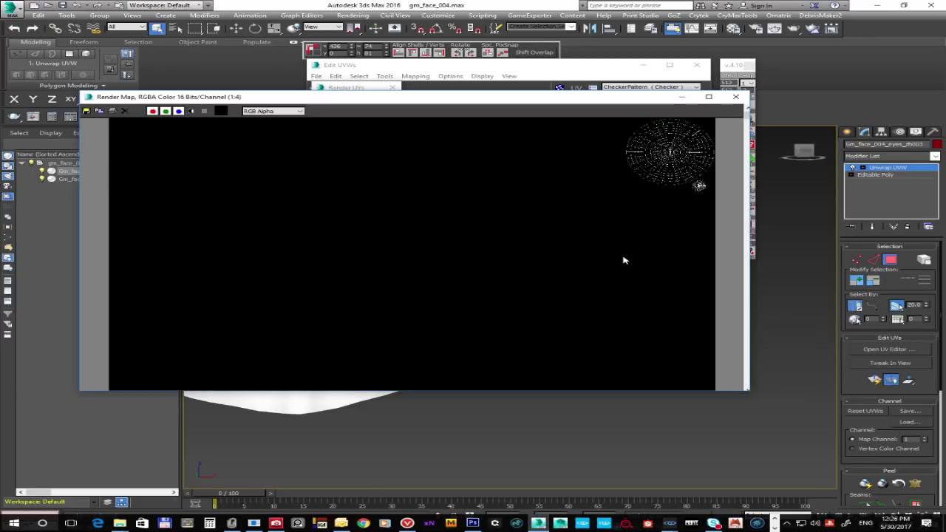
# Save the rendered template as eye_uvs in Targa format in the current max folder and close the render window
pyautogui.click(86, 111)
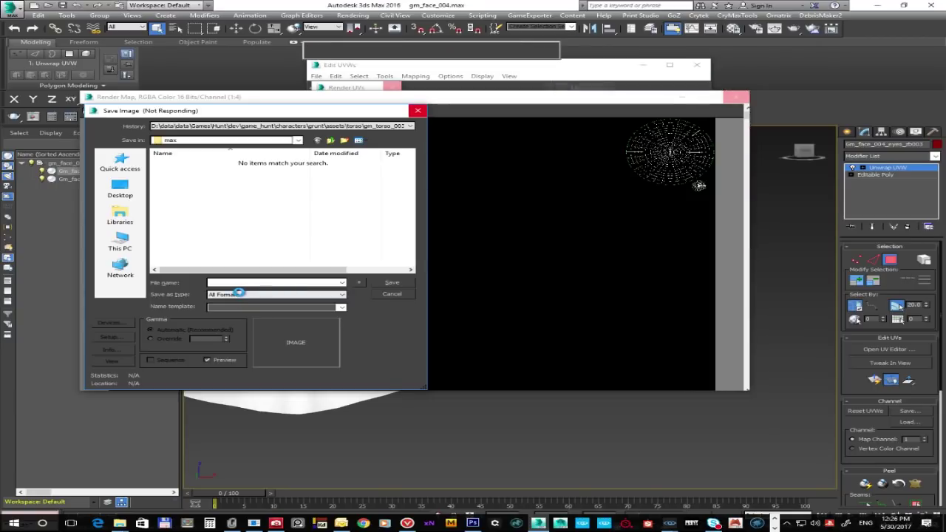
pyautogui.click(239, 293)
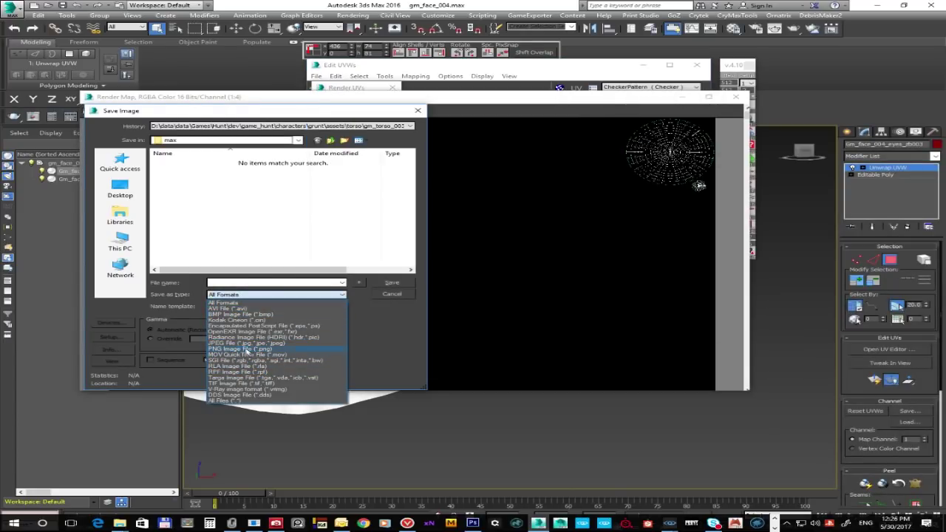
pyautogui.click(256, 378)
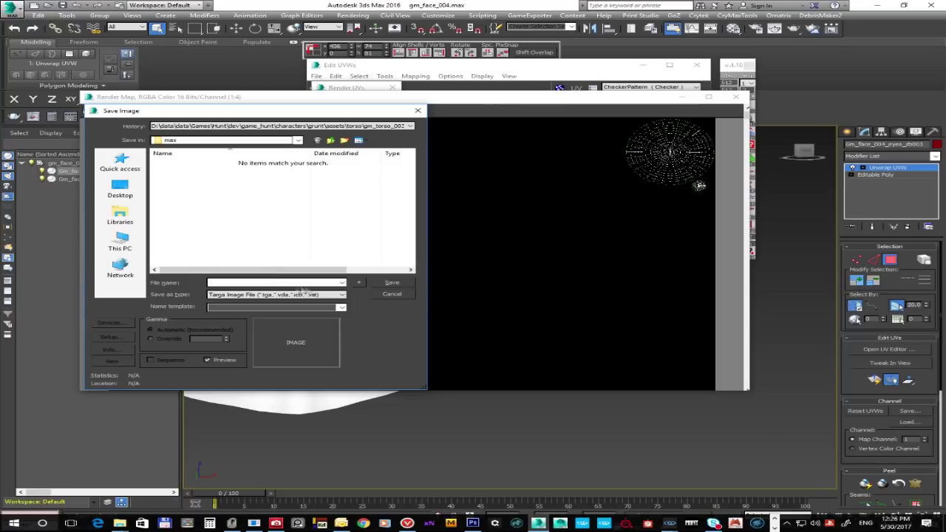
pyautogui.click(340, 283)
pyautogui.click(341, 283)
pyautogui.click(298, 140)
pyautogui.click(255, 276)
pyautogui.click(256, 282)
pyautogui.write('eye_uvs')
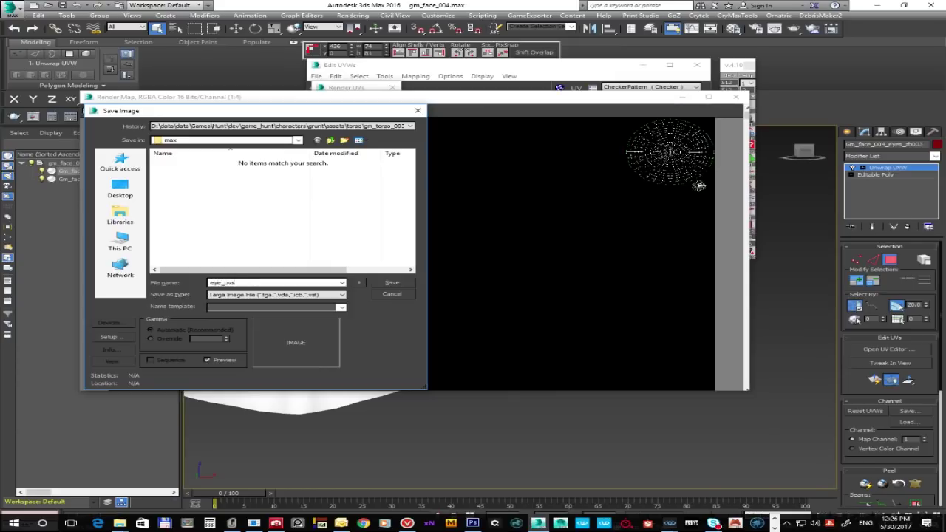
pyautogui.click(398, 285)
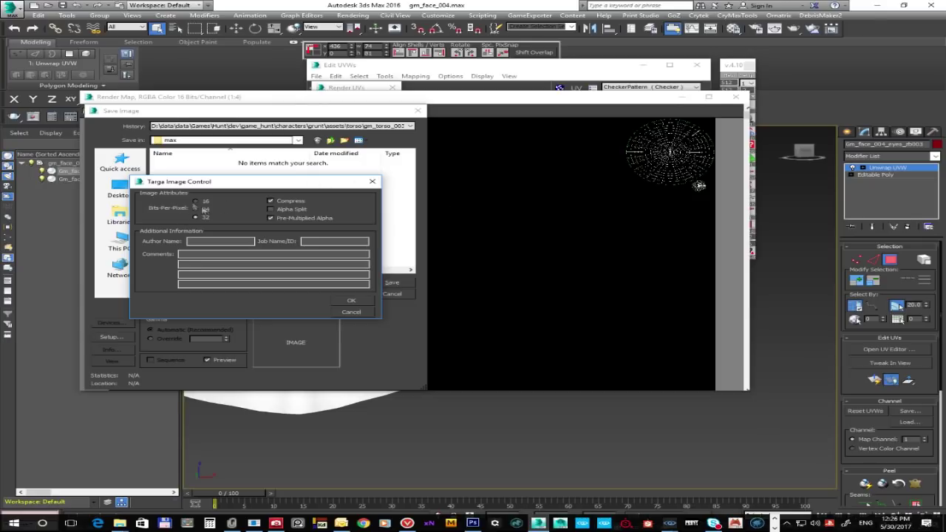
pyautogui.click(351, 300)
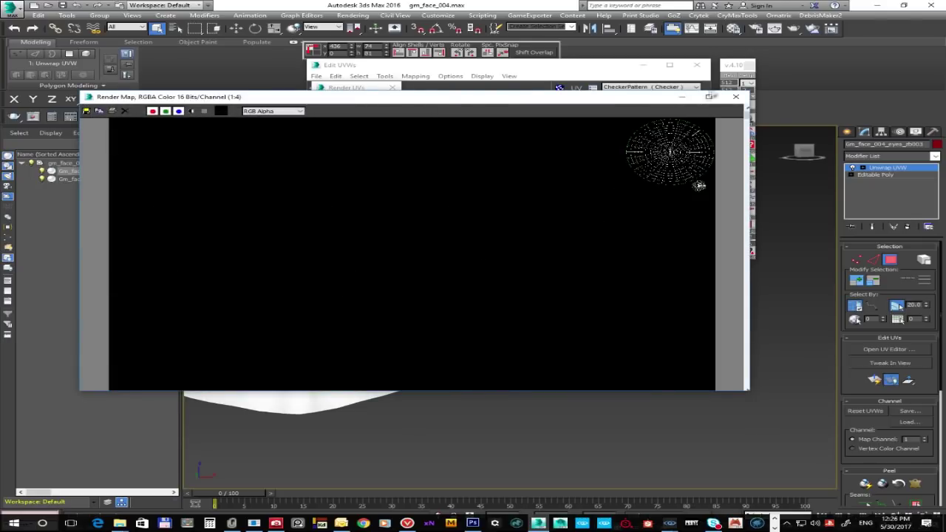
pyautogui.click(736, 97)
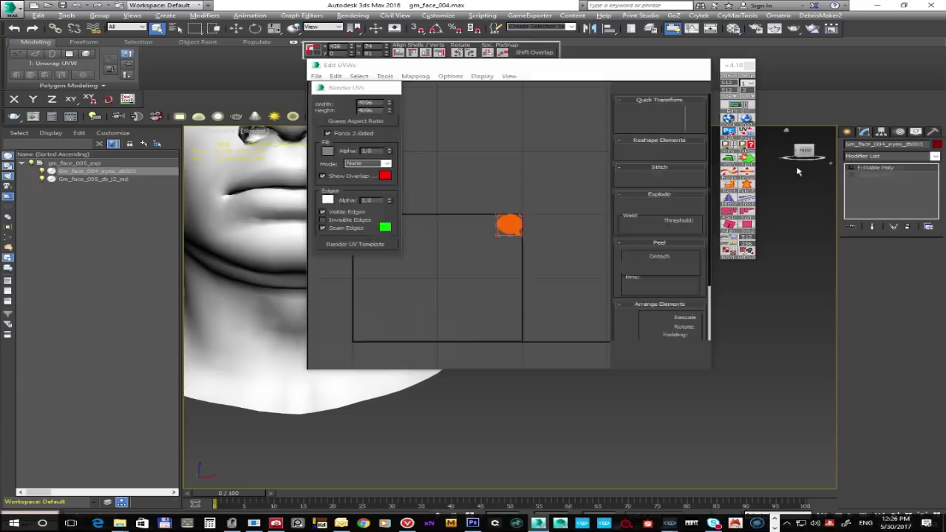
# Switch to Photoshop, try t.tif from the gm_face_004 max folder as the eye template, and close it
pyautogui.click(878, 5)
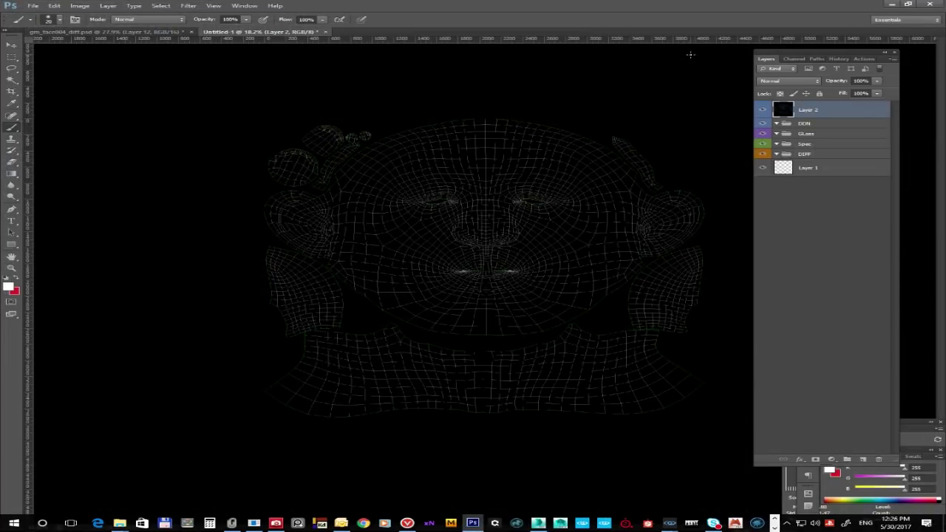
pyautogui.hotkey('ctrl', 'o')
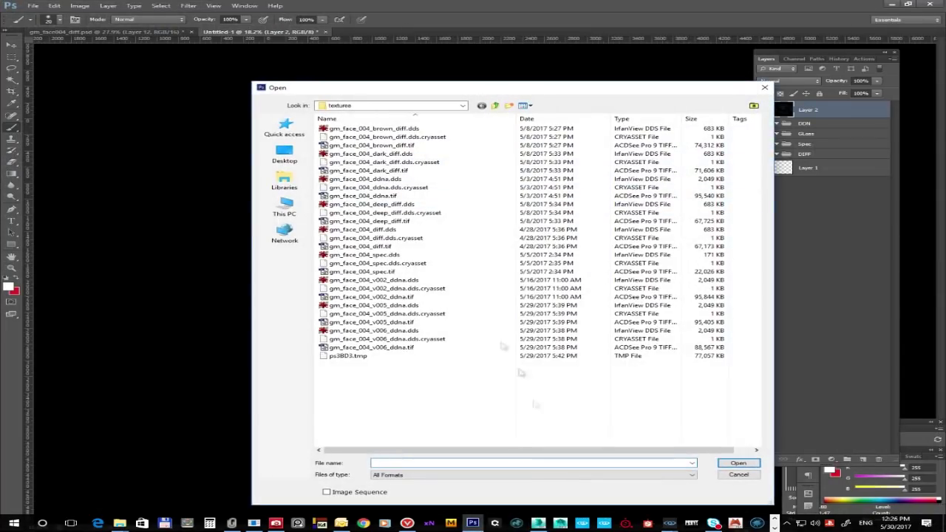
pyautogui.click(497, 106)
pyautogui.click(497, 105)
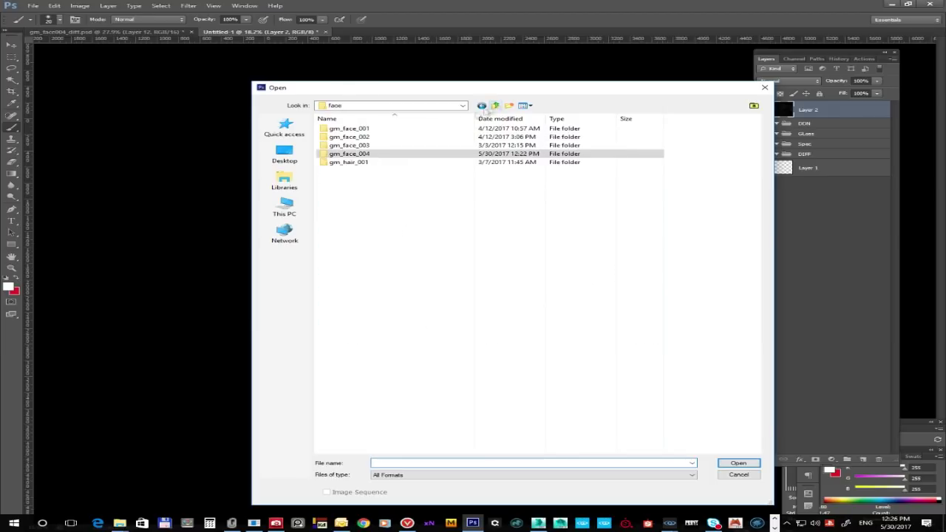
pyautogui.doubleClick(340, 152)
pyautogui.doubleClick(340, 130)
pyautogui.doubleClick(339, 137)
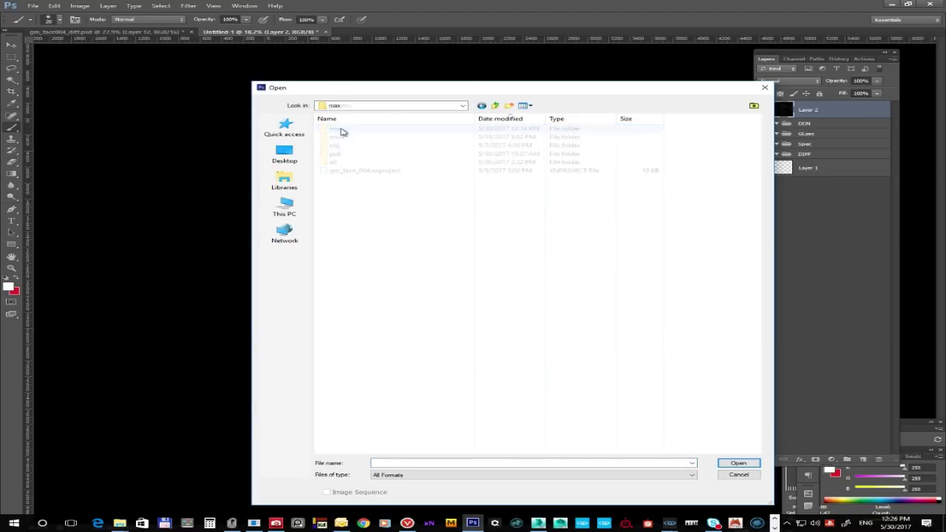
pyautogui.click(410, 129)
pyautogui.click(507, 119)
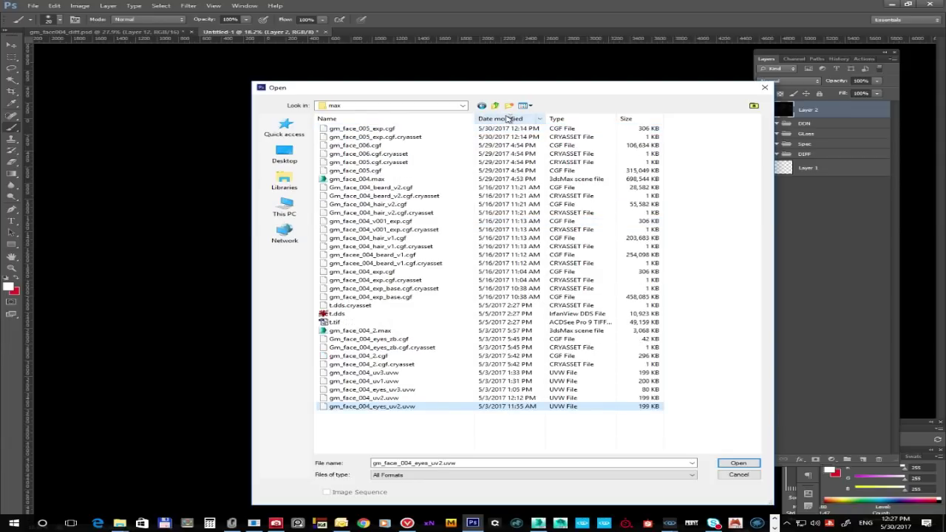
pyautogui.click(344, 323)
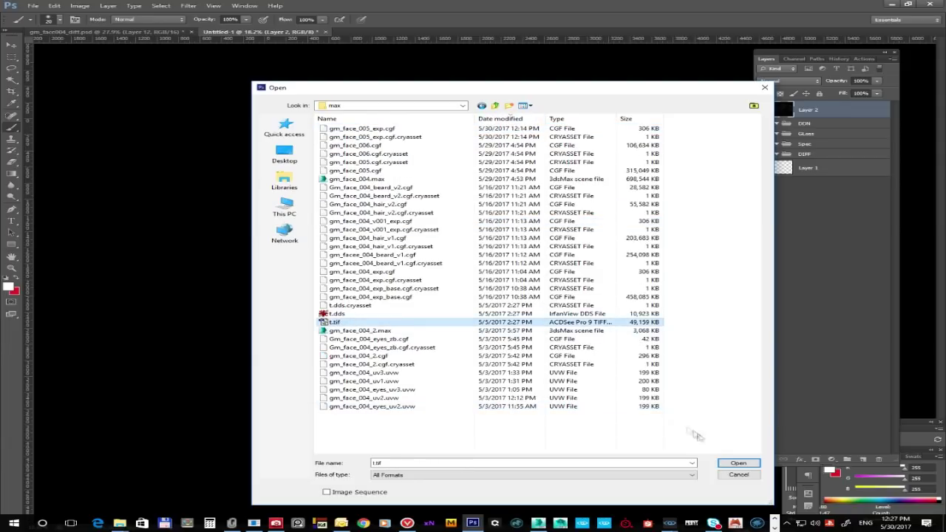
pyautogui.click(735, 462)
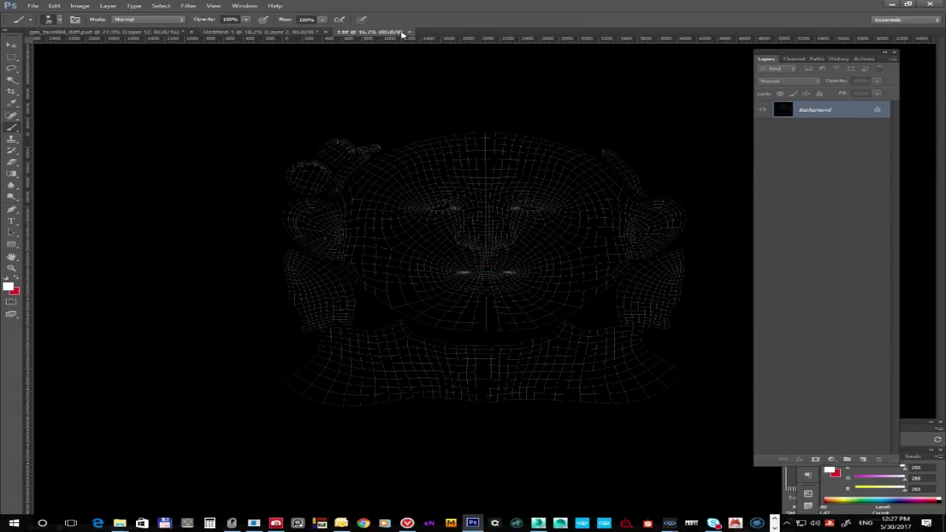
pyautogui.click(405, 33)
# Check the gm_face_004 max folder by modification date for the saved eye_uvs image and return to 3ds Max
pyautogui.hotkey('ctrl', 'o')
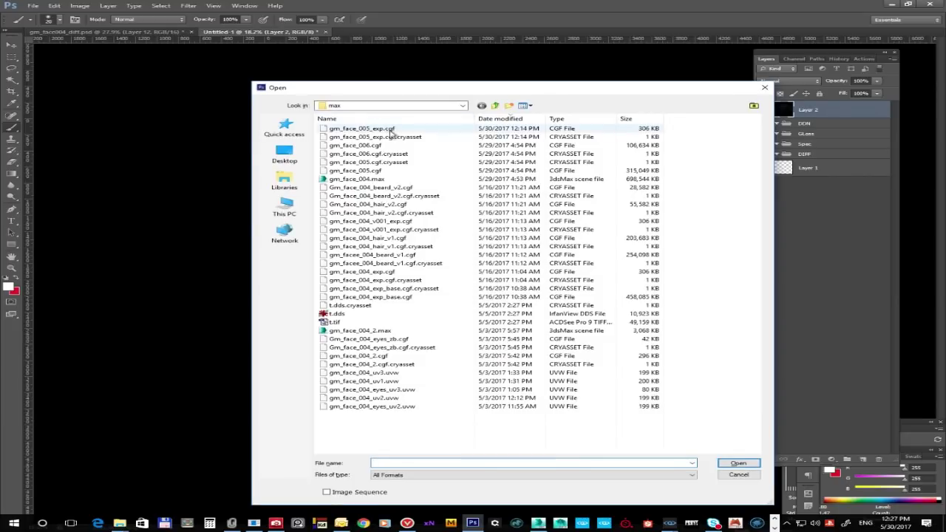
pyautogui.click(510, 118)
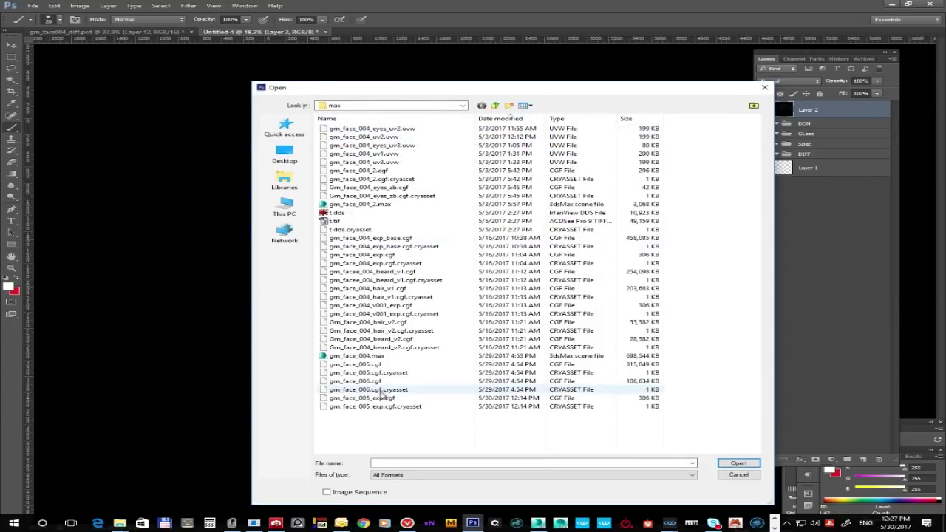
pyautogui.hotkey('alt', 'Tab')
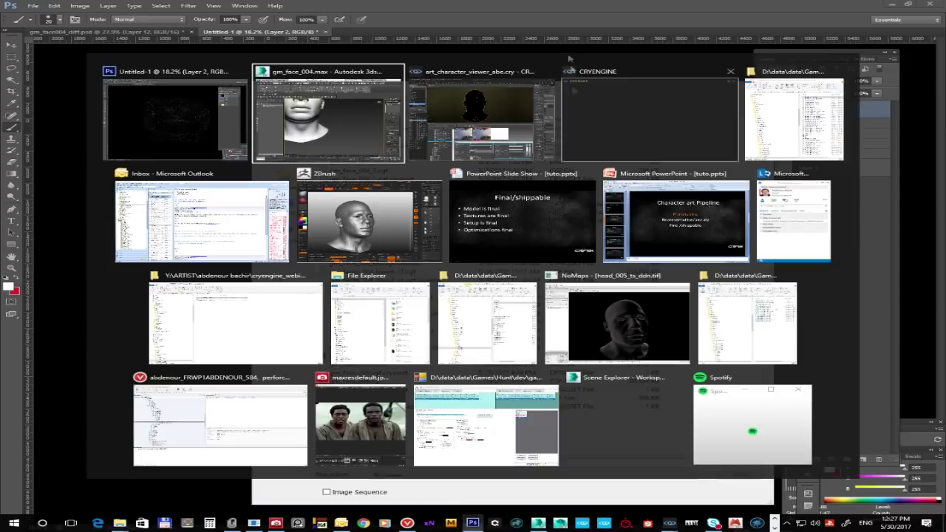
pyautogui.click(495, 98)
pyautogui.hotkey('alt', 'Tab')
pyautogui.click(680, 108)
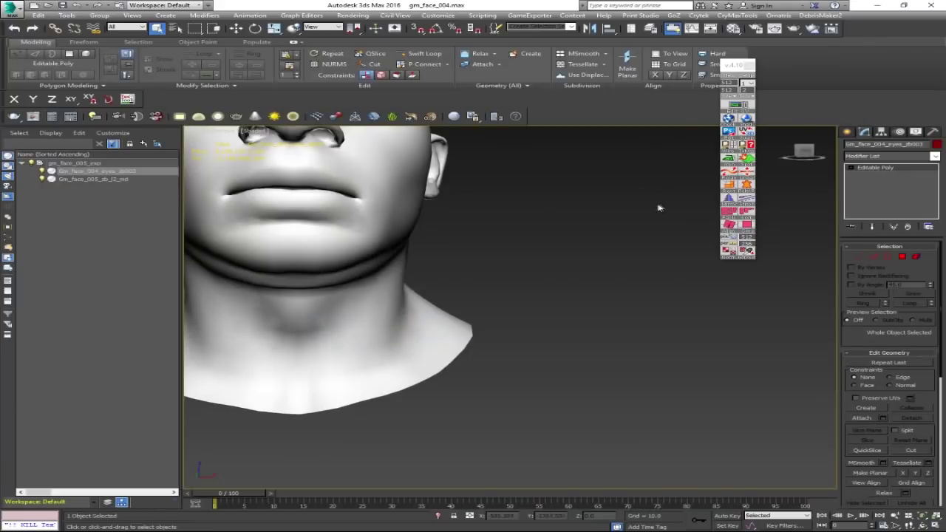
# Reopen the eyes mesh's UV layout and render its UV template at 4096 by 4096
pyautogui.click(738, 105)
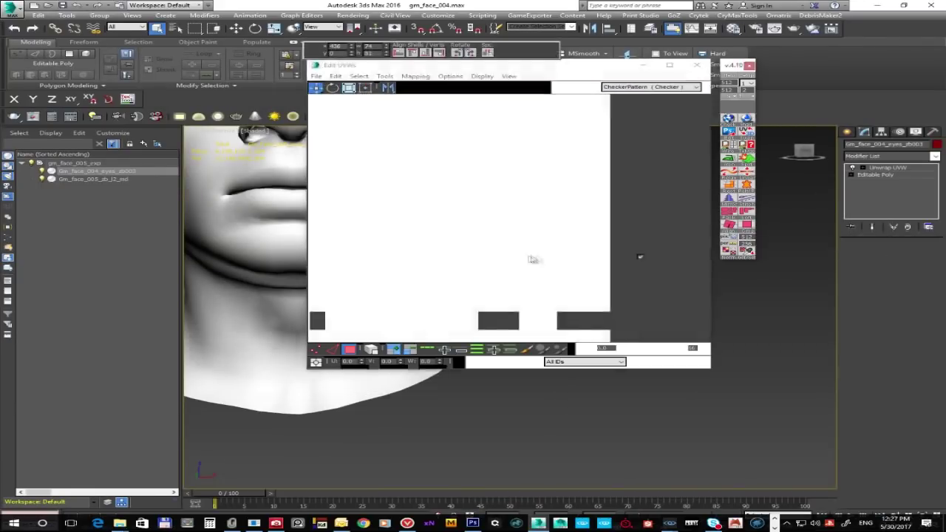
pyautogui.click(384, 76)
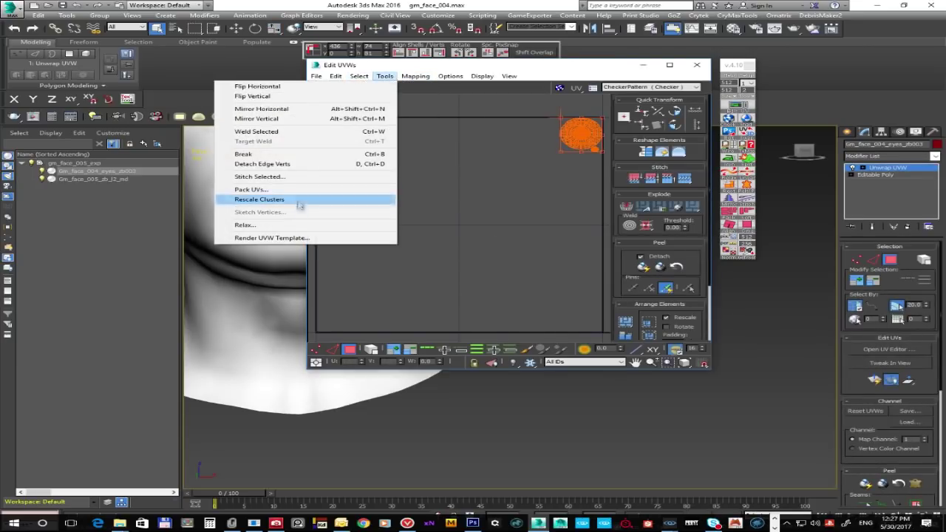
pyautogui.click(293, 239)
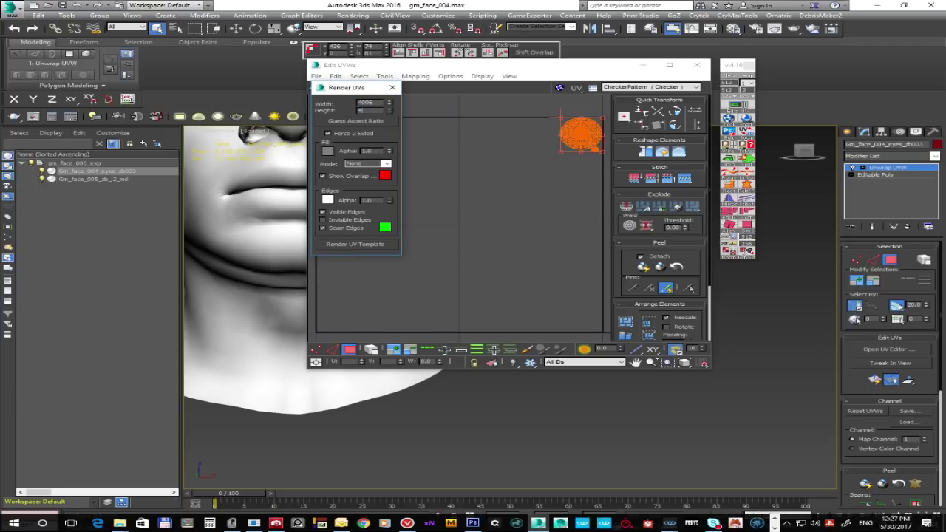
pyautogui.click(416, 146)
pyautogui.click(347, 246)
# Start saving the rendered eye template, taking eye_uvs.tga as its file name
pyautogui.click(49, 88)
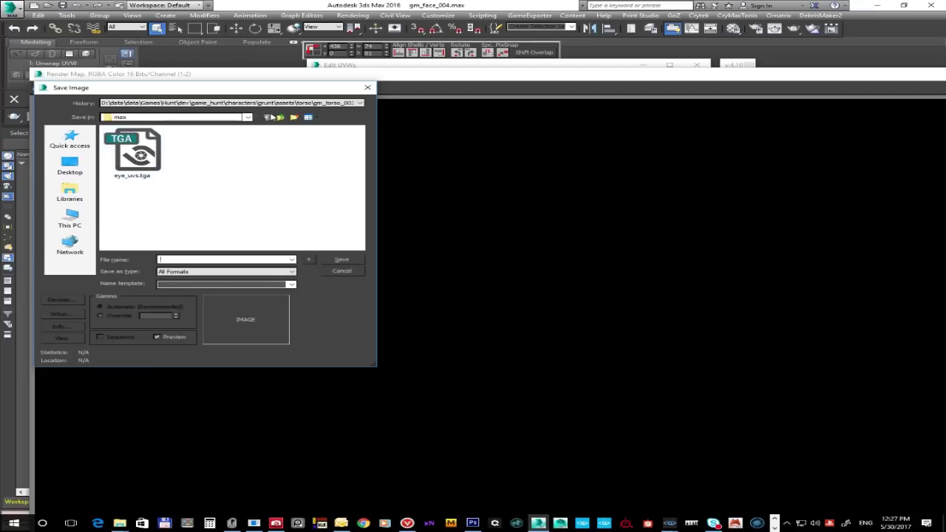
pyautogui.click(247, 118)
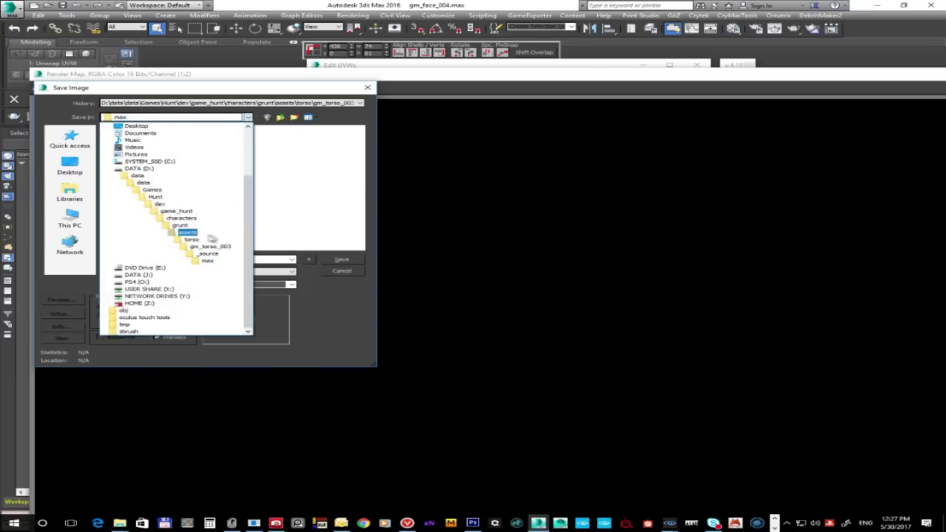
pyautogui.click(312, 212)
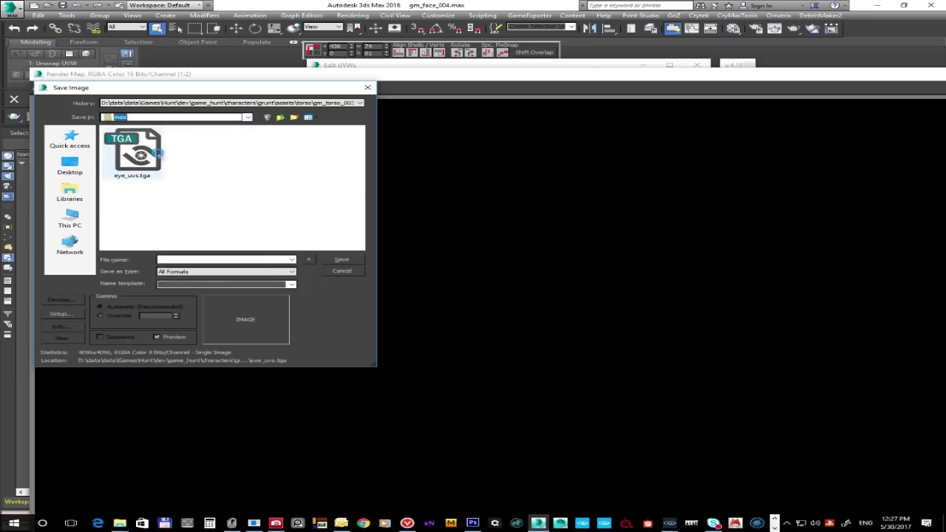
pyautogui.click(136, 153)
# Move the save location out of the torso folders up to the character's assets folder
pyautogui.click(267, 118)
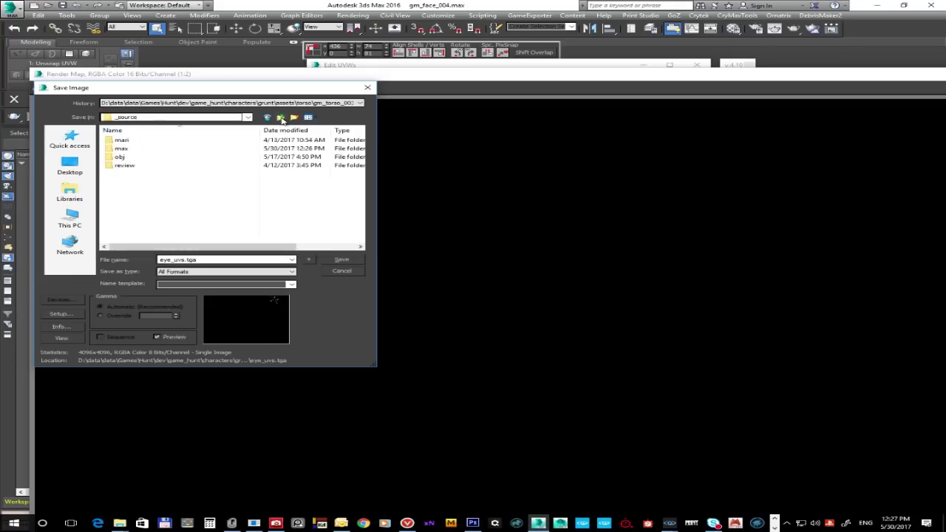
pyautogui.click(267, 118)
pyautogui.click(266, 117)
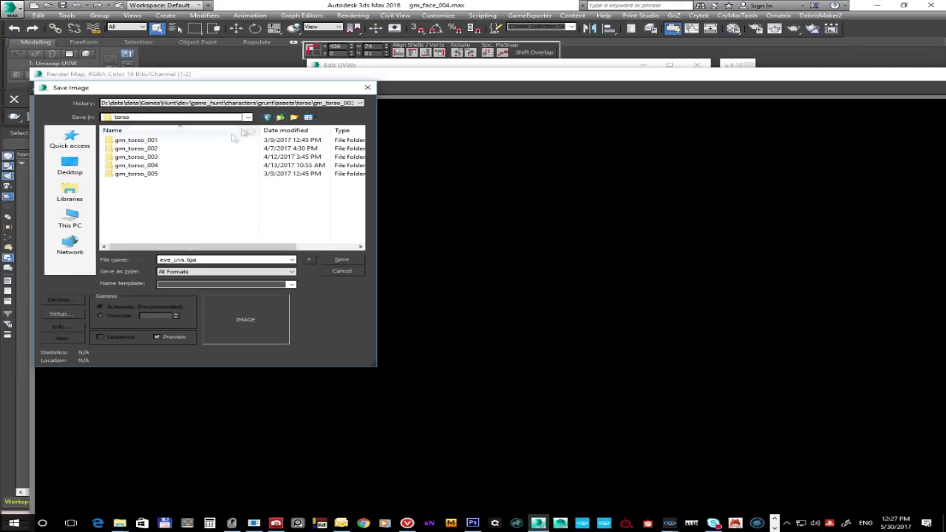
pyautogui.doubleClick(147, 165)
pyautogui.doubleClick(128, 140)
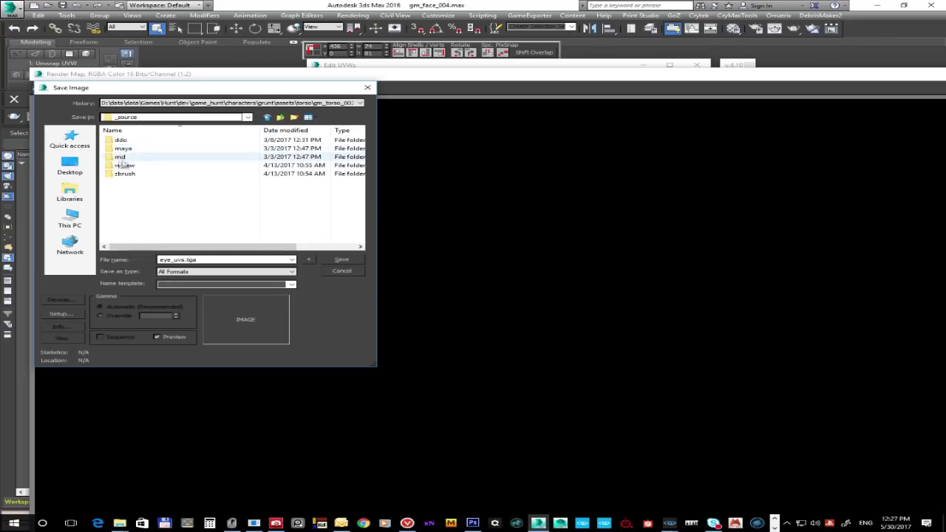
pyautogui.press('BackSpace')
pyautogui.press('BackSpace')
pyautogui.press('BackSpace')
# Save eye_uvs.tga in the gm_face_004 max folder under face and close the render window and UV editor
pyautogui.doubleClick(121, 157)
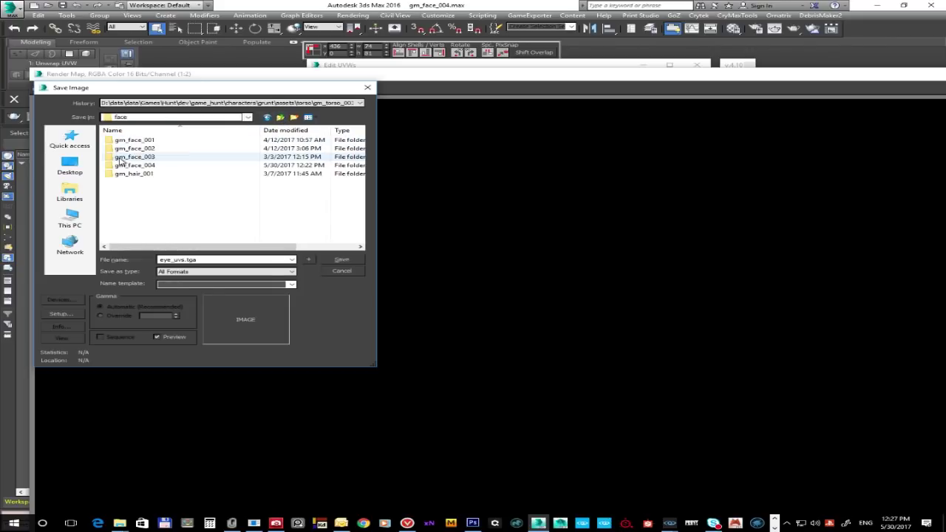
pyautogui.doubleClick(135, 166)
pyautogui.click(127, 140)
pyautogui.doubleClick(127, 140)
pyautogui.doubleClick(127, 141)
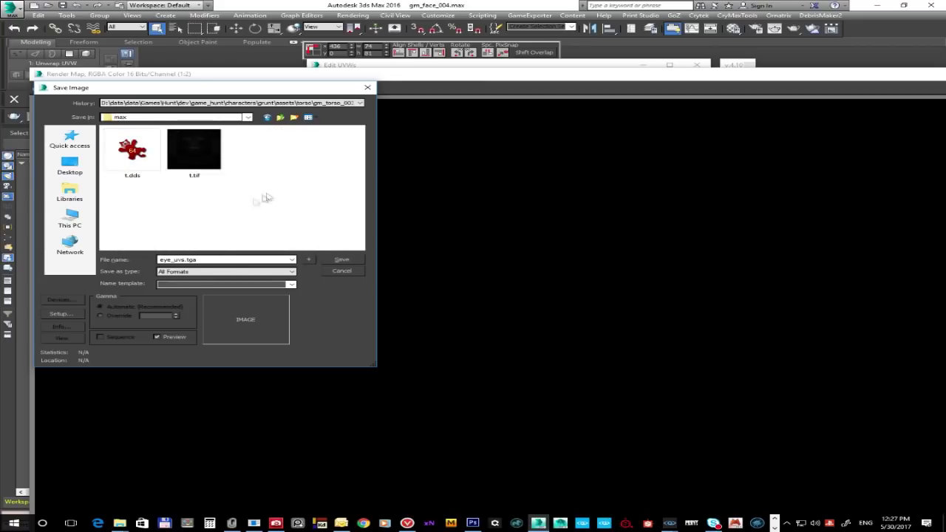
pyautogui.click(341, 260)
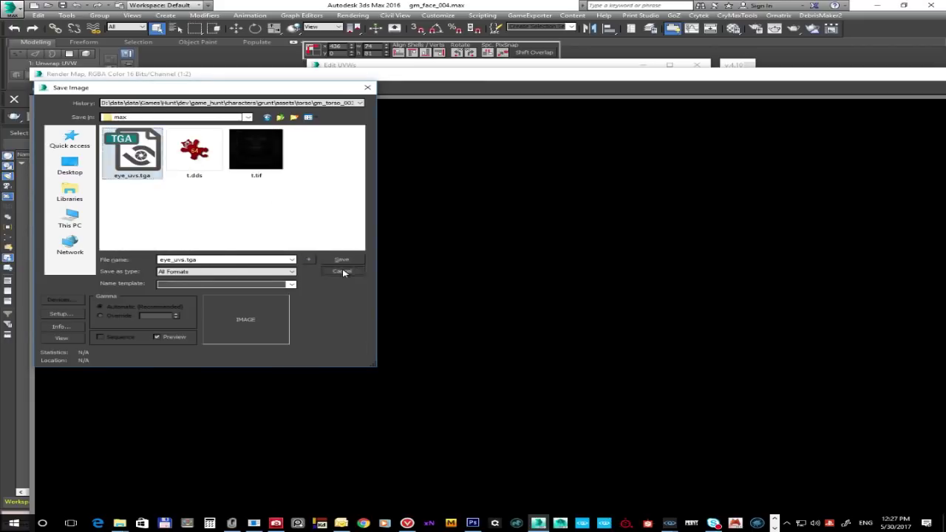
pyautogui.moveTo(855, 72); pyautogui.dragTo(581, 136)
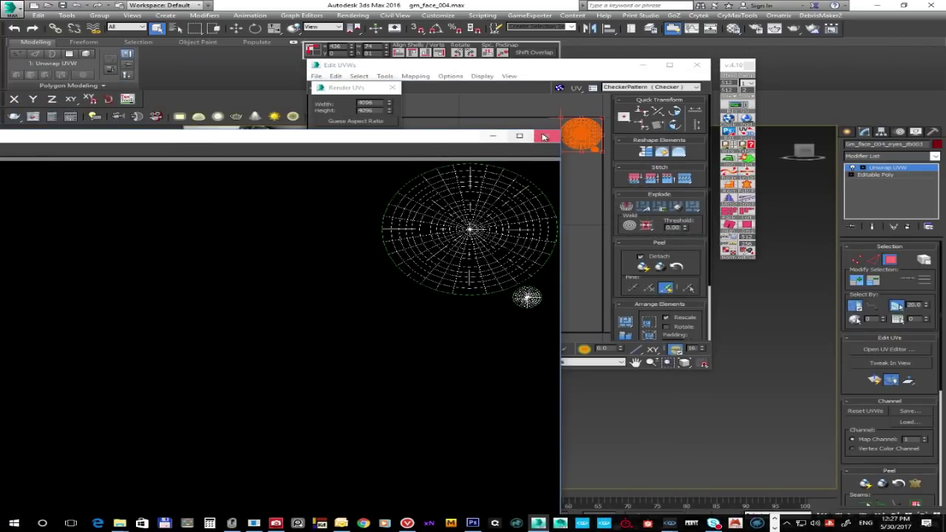
pyautogui.click(546, 135)
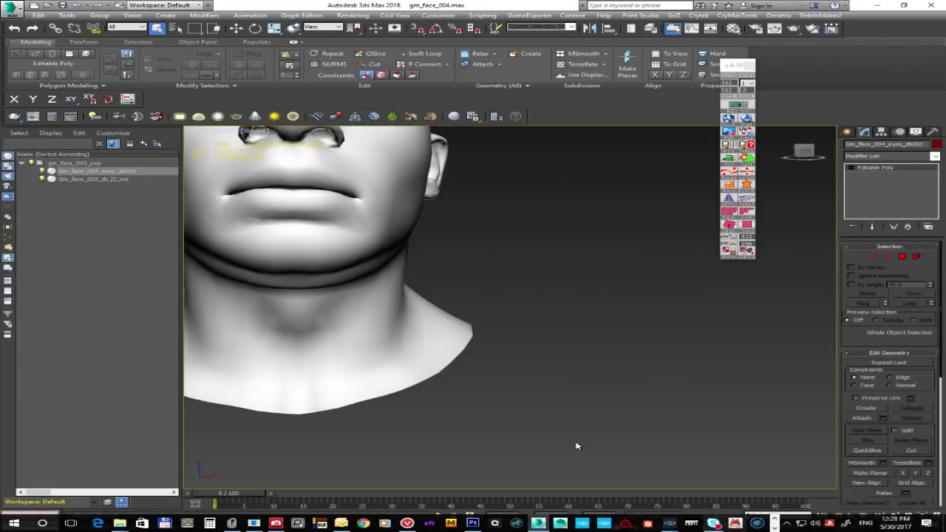
# Switch to Photoshop and open eye_uvs.tga from the max folder, sorting the files by newest date to find it
pyautogui.click(473, 523)
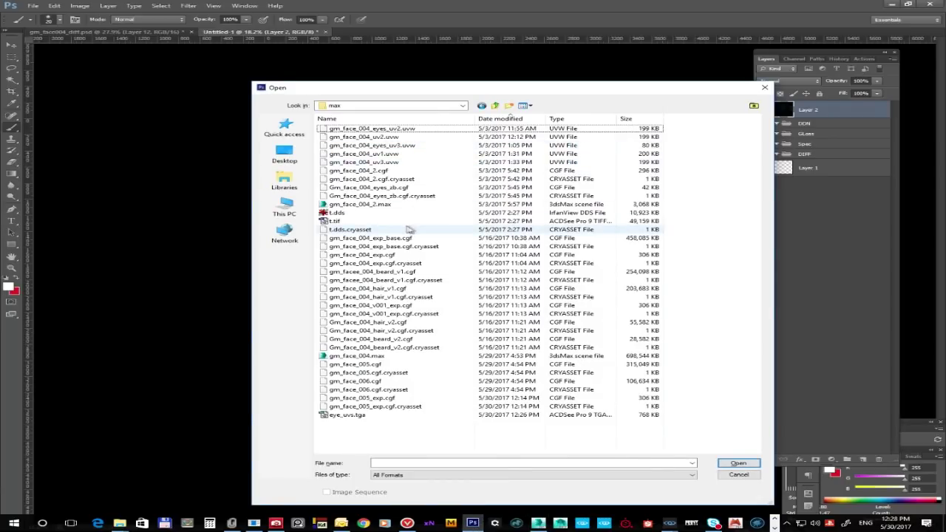
pyautogui.click(500, 119)
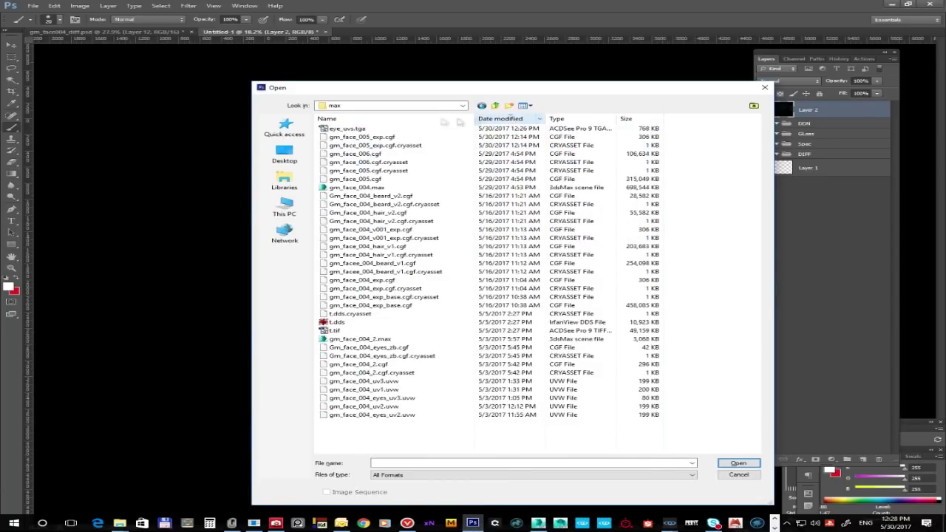
pyautogui.click(369, 129)
pyautogui.click(739, 463)
# Copy the whole eye UV template image and paste it as a new layer above Layer 2 in the Untitled-1 texture file
pyautogui.hotkey('ctrl', 'a')
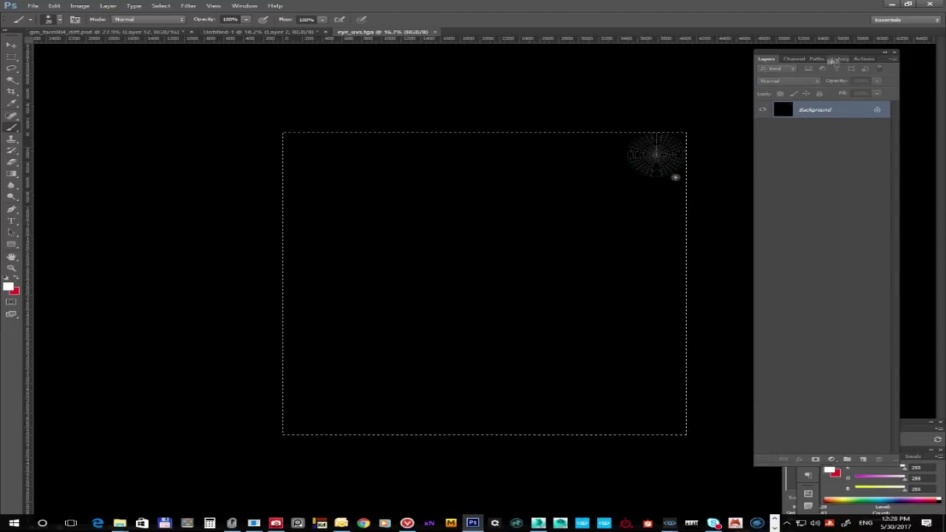
pyautogui.click(794, 58)
pyautogui.click(803, 139)
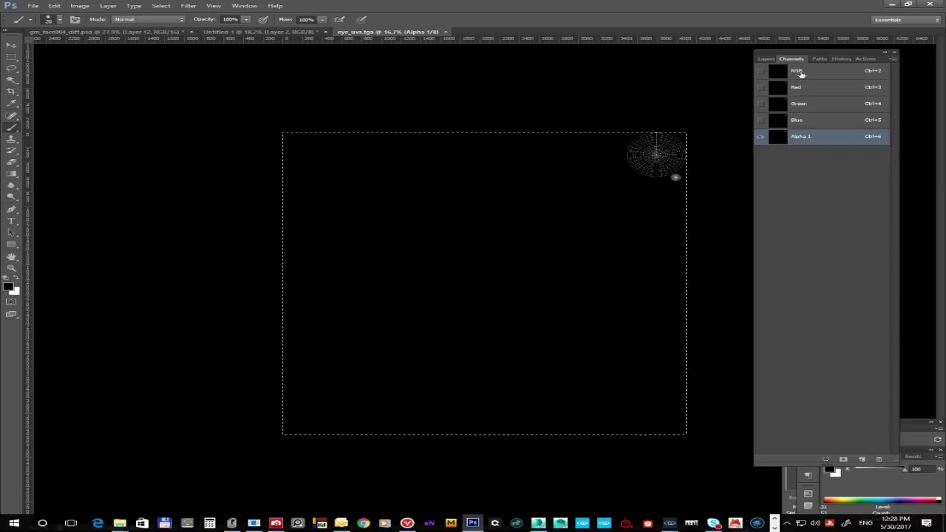
pyautogui.click(800, 74)
pyautogui.click(766, 58)
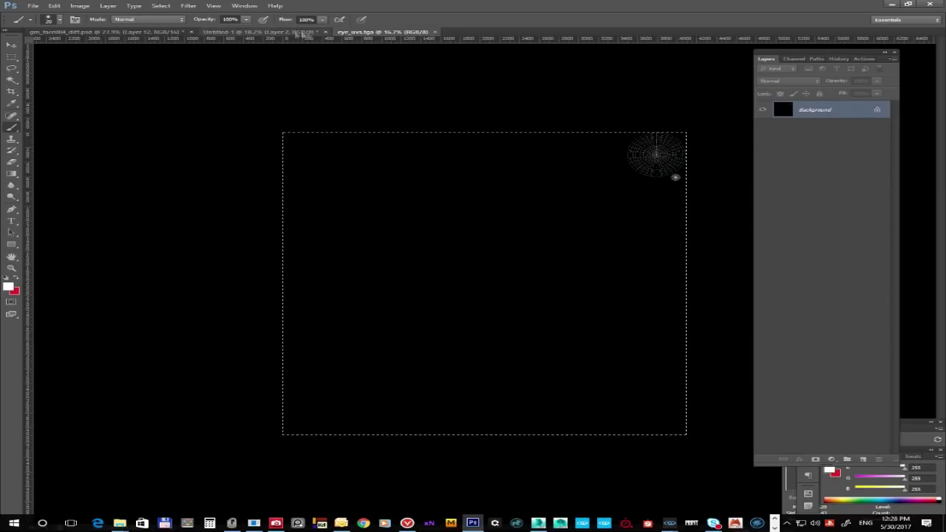
pyautogui.click(305, 33)
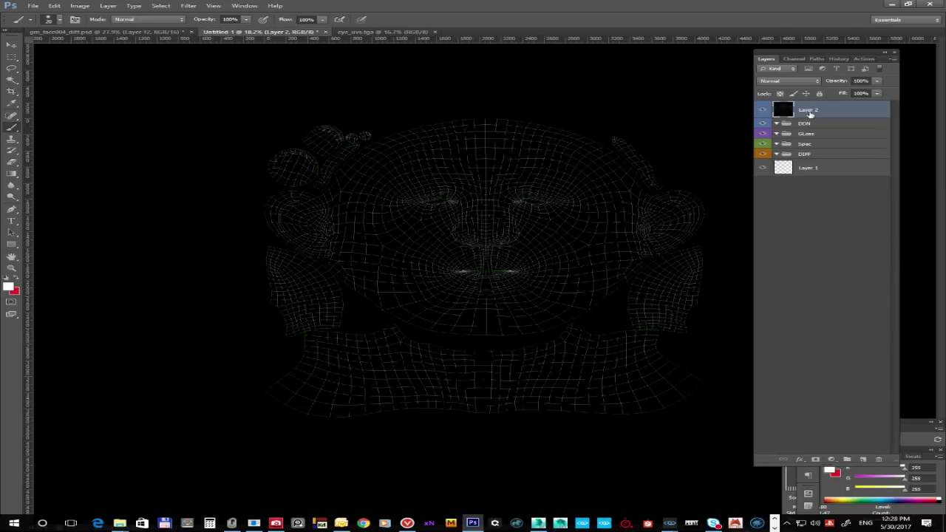
pyautogui.hotkey('ctrl', 'v')
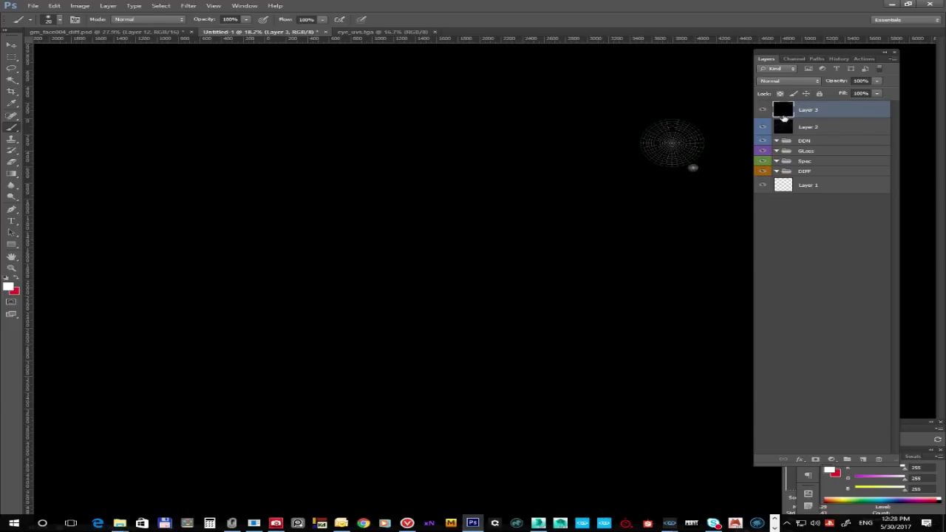
# Set the pasted eye template layer's blend mode to Screen over the head template
pyautogui.click(783, 129)
pyautogui.click(793, 112)
pyautogui.click(787, 80)
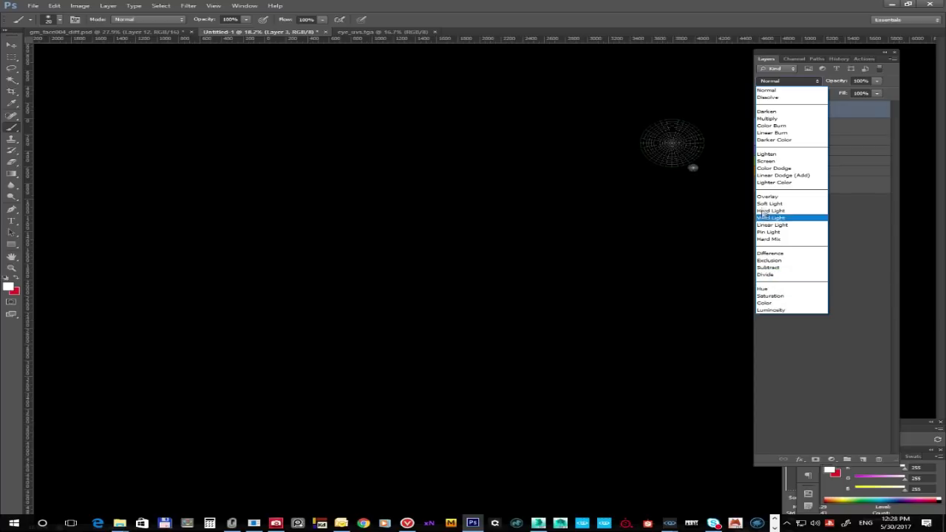
pyautogui.click(767, 161)
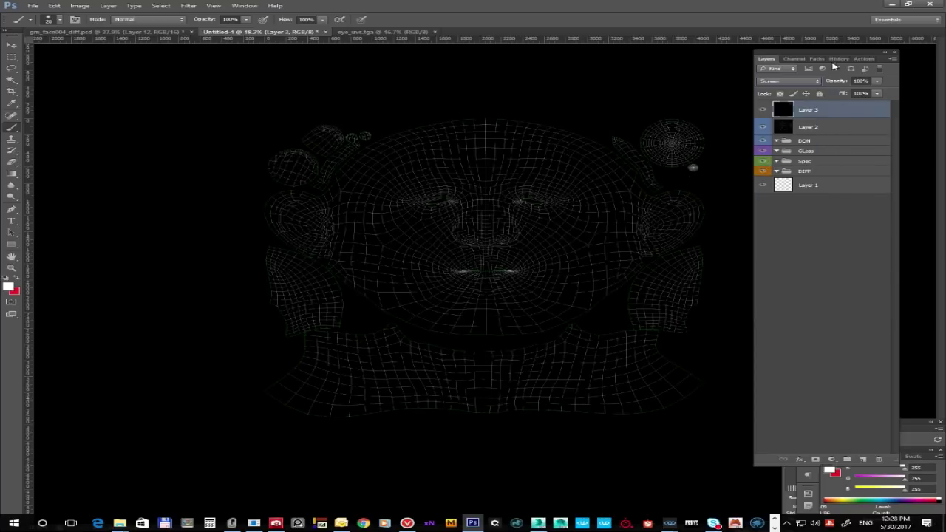
pyautogui.click(816, 172)
pyautogui.click(795, 185)
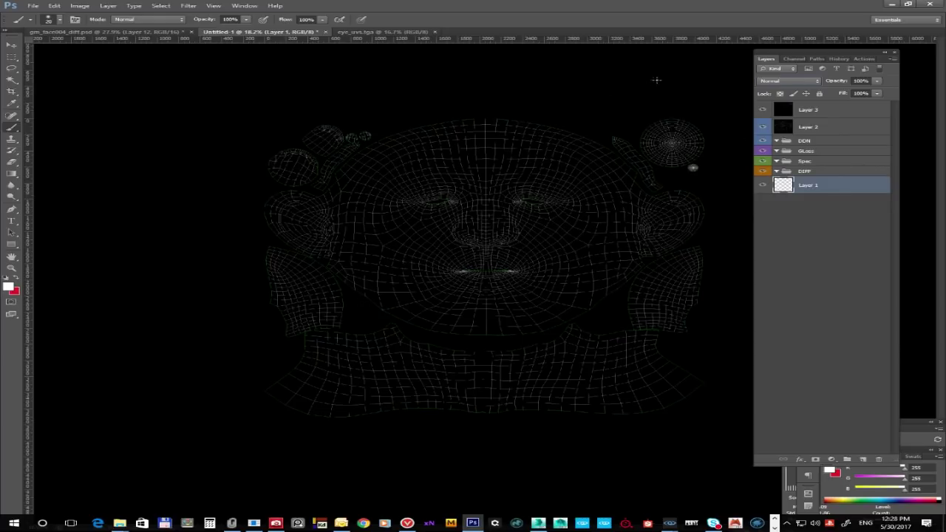
pyautogui.click(808, 113)
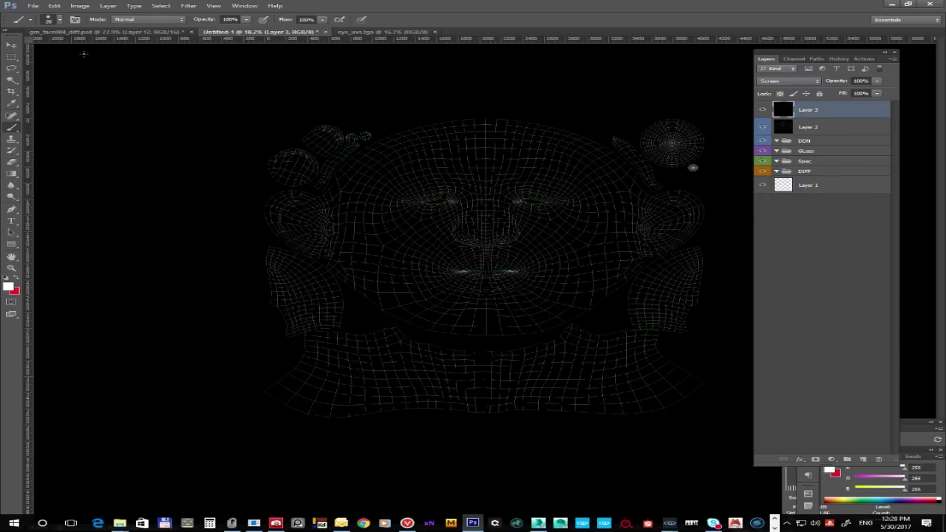
# Return Layer 3 to Normal blending and select the eye UV shells using a contiguous Magic Wand selection of the background, inverted
pyautogui.click(11, 79)
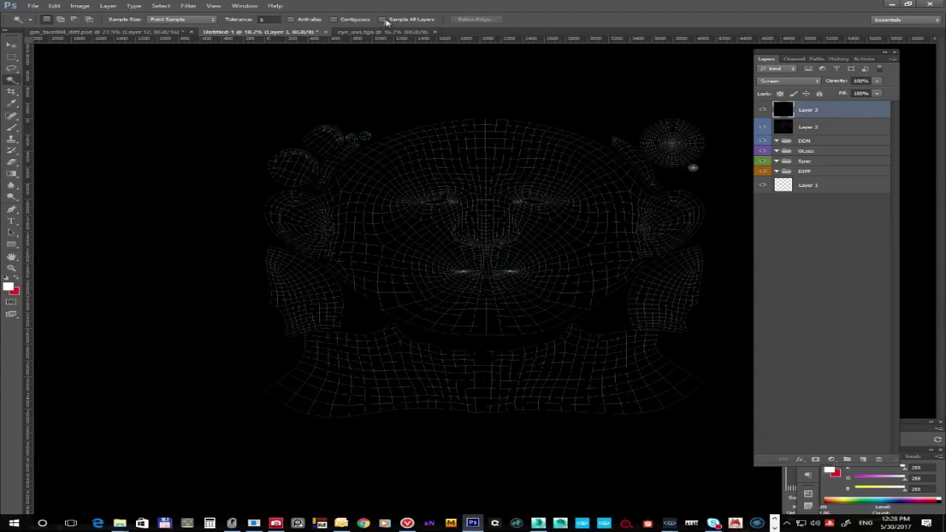
pyautogui.click(345, 21)
pyautogui.click(787, 82)
pyautogui.click(787, 89)
pyautogui.click(569, 122)
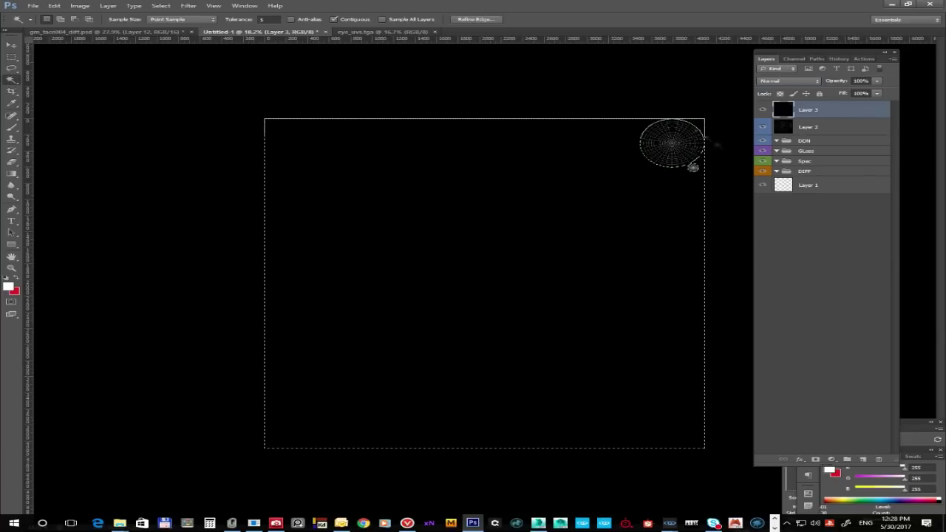
pyautogui.hotkey('ctrl', 'shift', 'i')
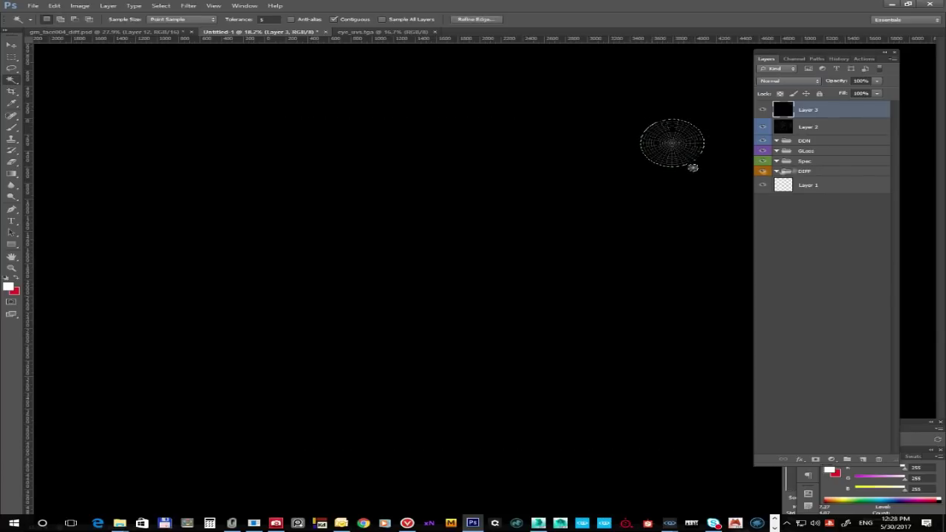
# Add a solid colour fill layer in grey 777777, masked to the eye selection, at Layer 1 below the map groups
pyautogui.click(809, 140)
pyautogui.click(813, 185)
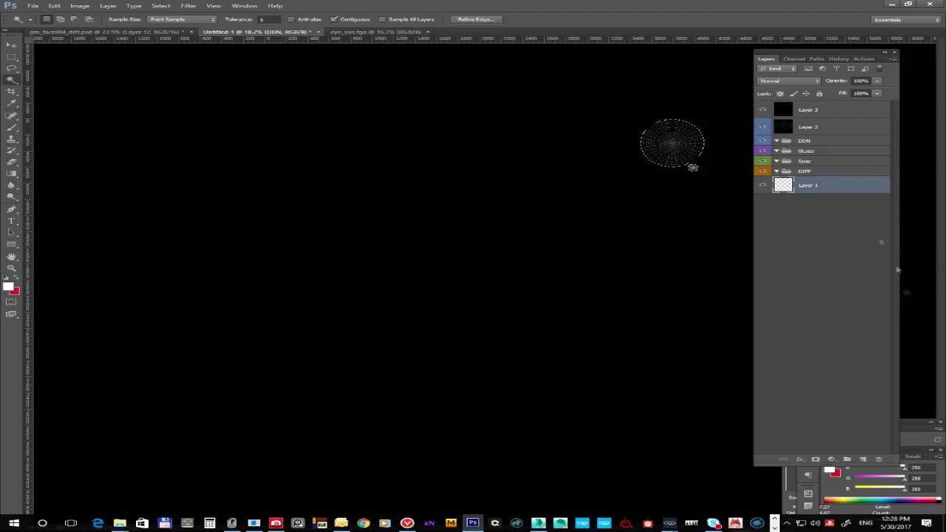
pyautogui.click(831, 459)
pyautogui.click(865, 269)
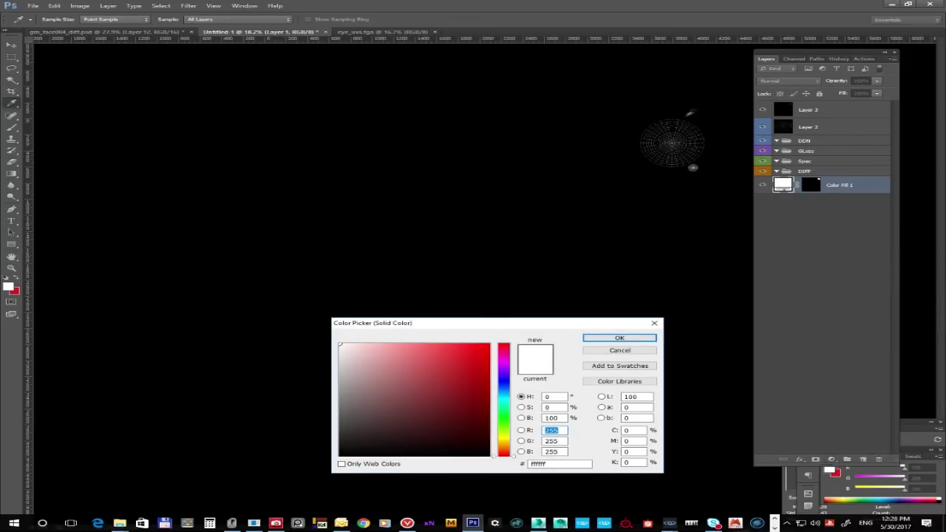
pyautogui.moveTo(354, 402); pyautogui.dragTo(337, 405)
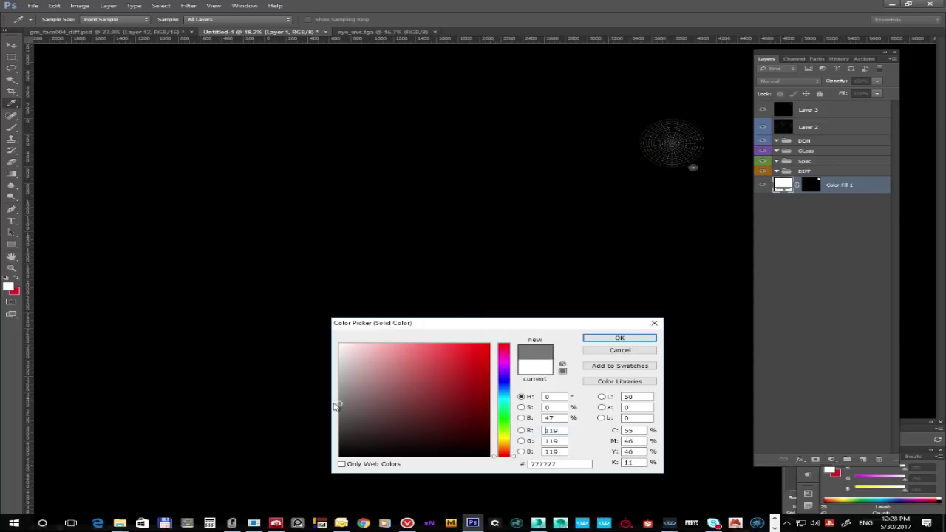
pyautogui.click(634, 339)
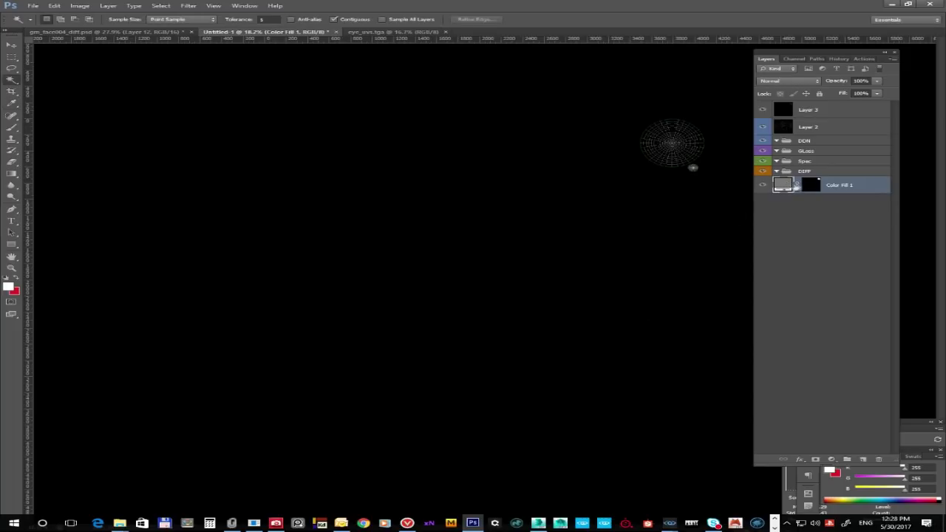
# Lighten the fill layer's colour to c4c4c4 and rename the layer eye
pyautogui.doubleClick(784, 186)
pyautogui.click(340, 379)
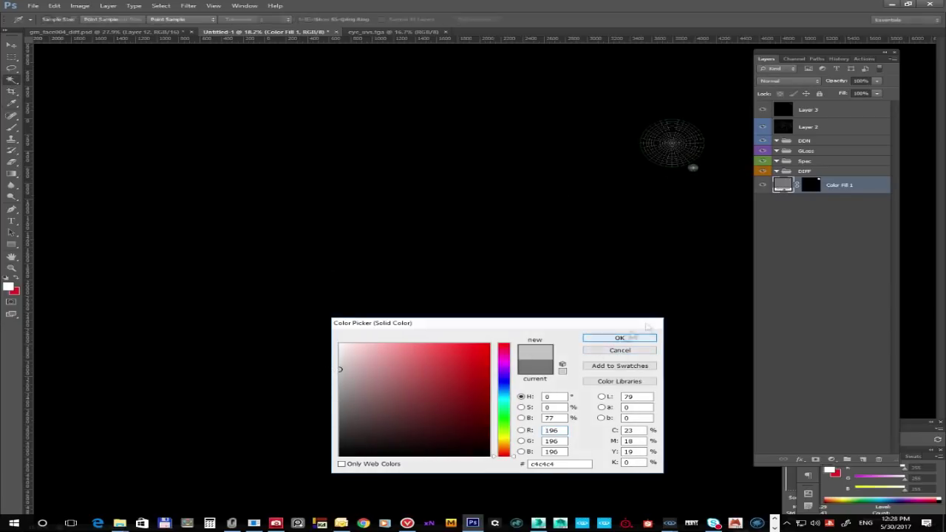
pyautogui.click(619, 337)
pyautogui.doubleClick(839, 185)
pyautogui.write('eye')
pyautogui.press('Return')
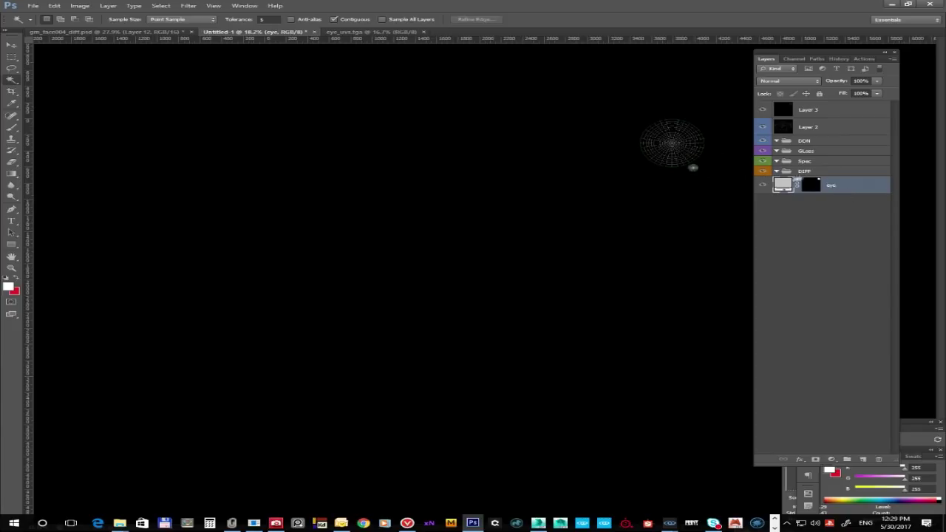
# Hide the eye template layer, select the head template Layer 2, and switch to 3ds Max
pyautogui.click(762, 109)
pyautogui.click(780, 127)
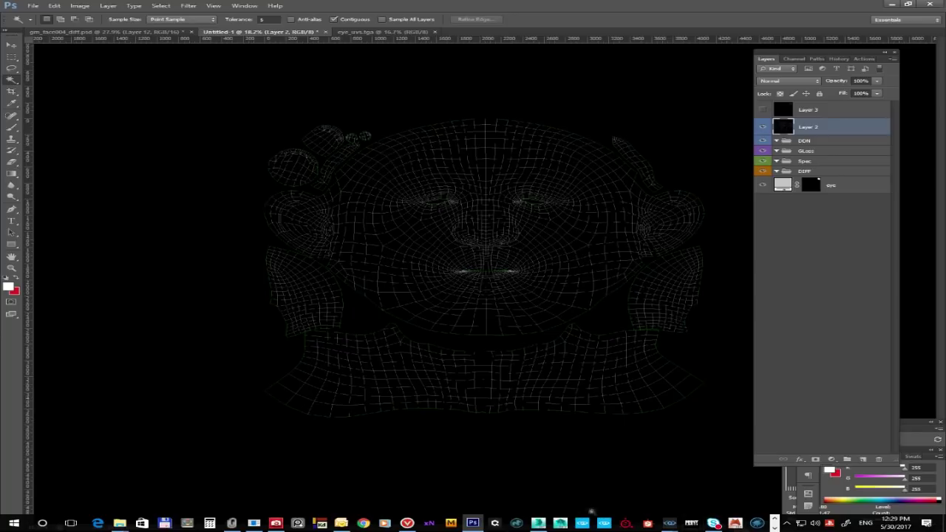
pyautogui.click(539, 523)
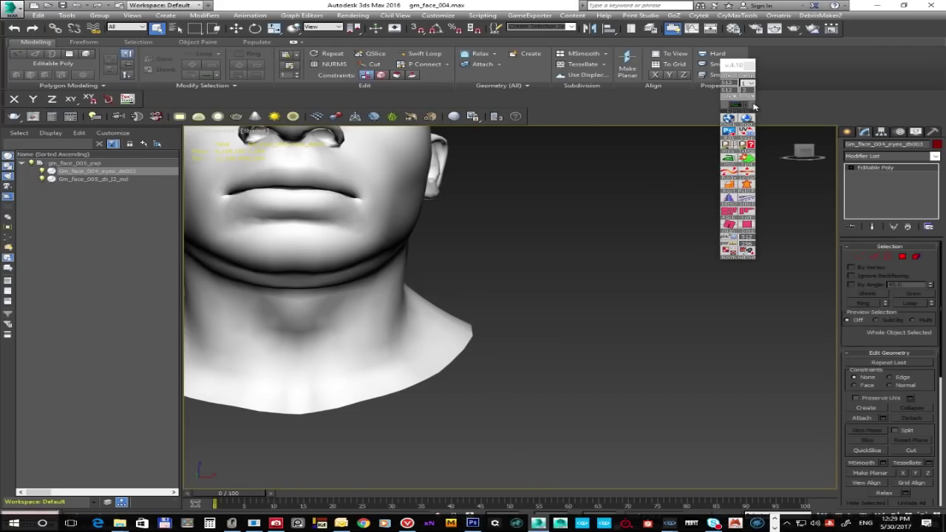
pyautogui.click(743, 108)
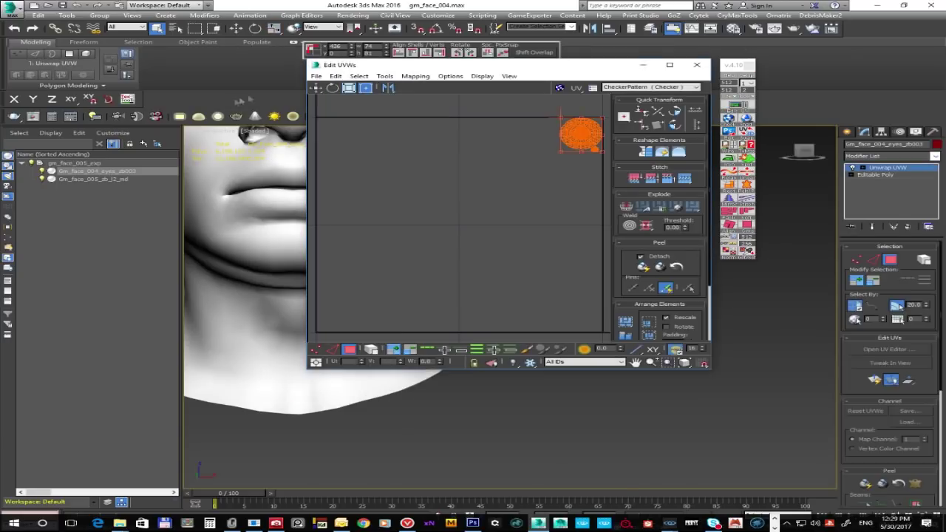
pyautogui.click(341, 77)
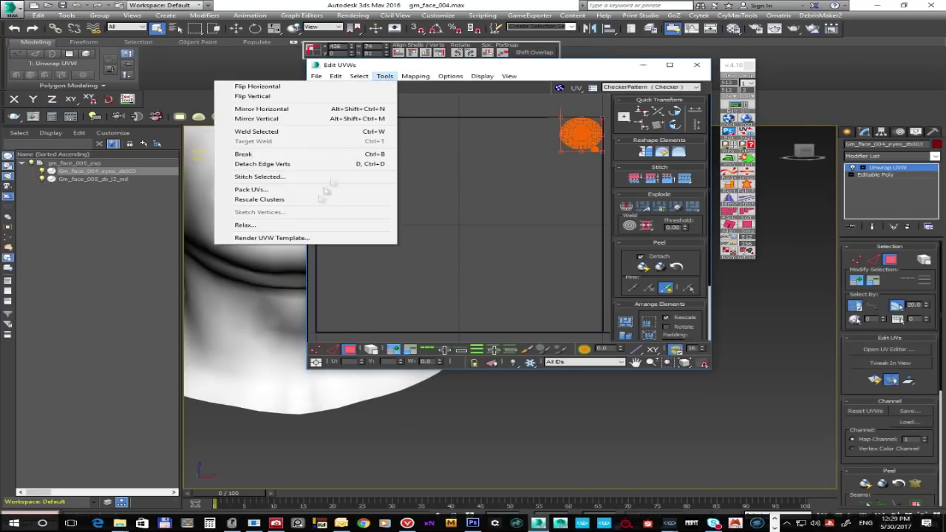
pyautogui.click(358, 236)
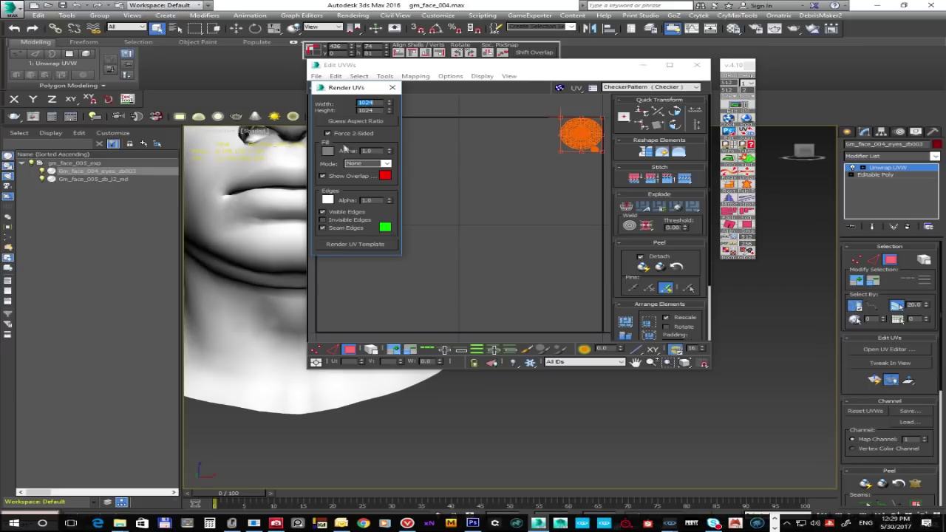
pyautogui.click(392, 87)
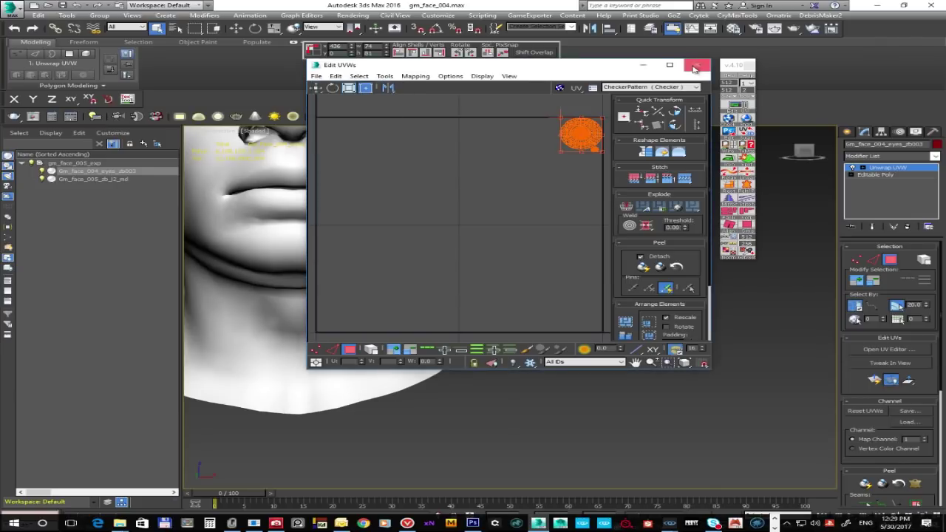
pyautogui.click(696, 65)
# Select the head mesh and open the UV toolset's Bake Texture Maps window beside the model
pyautogui.moveTo(728, 68); pyautogui.dragTo(605, 179)
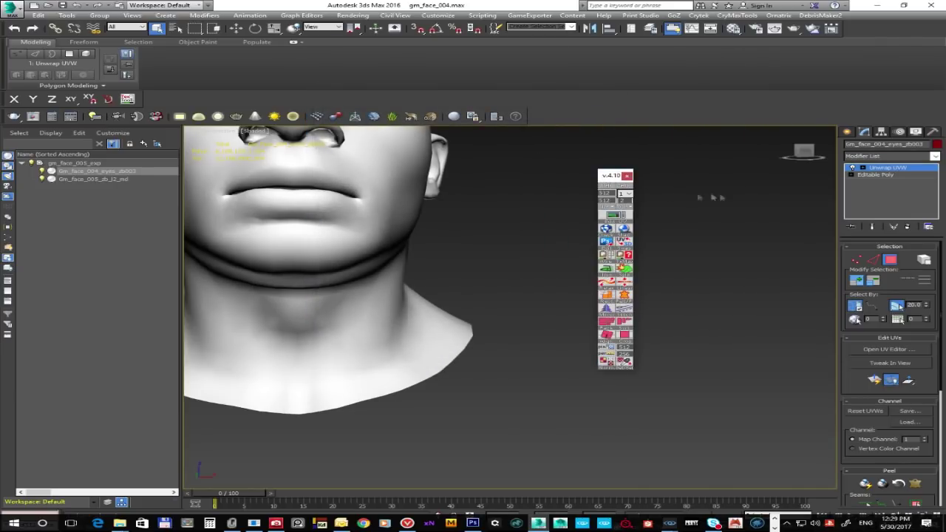
pyautogui.click(332, 200)
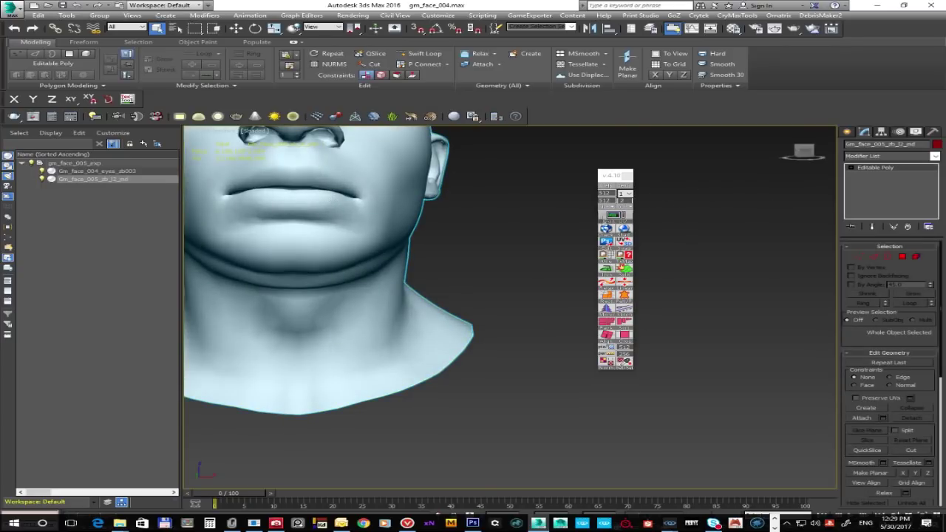
pyautogui.click(627, 260)
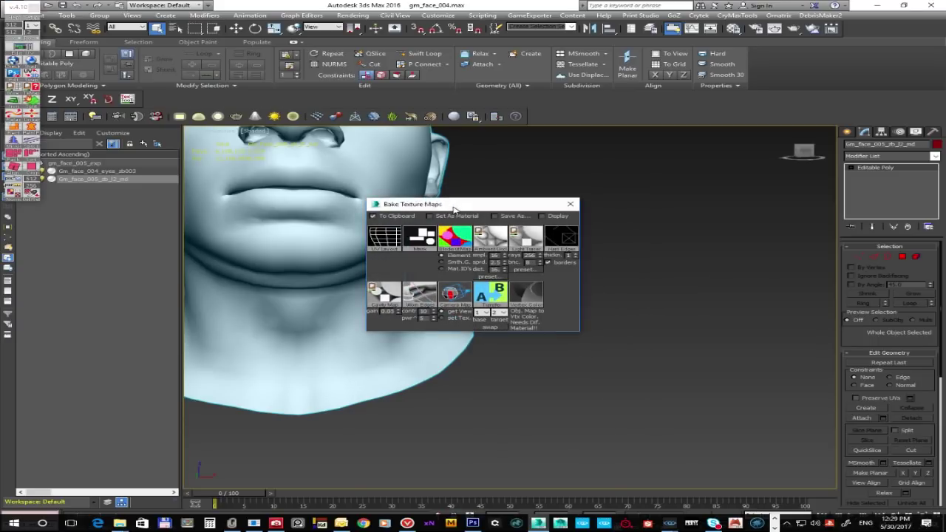
pyautogui.moveTo(443, 203); pyautogui.dragTo(503, 184)
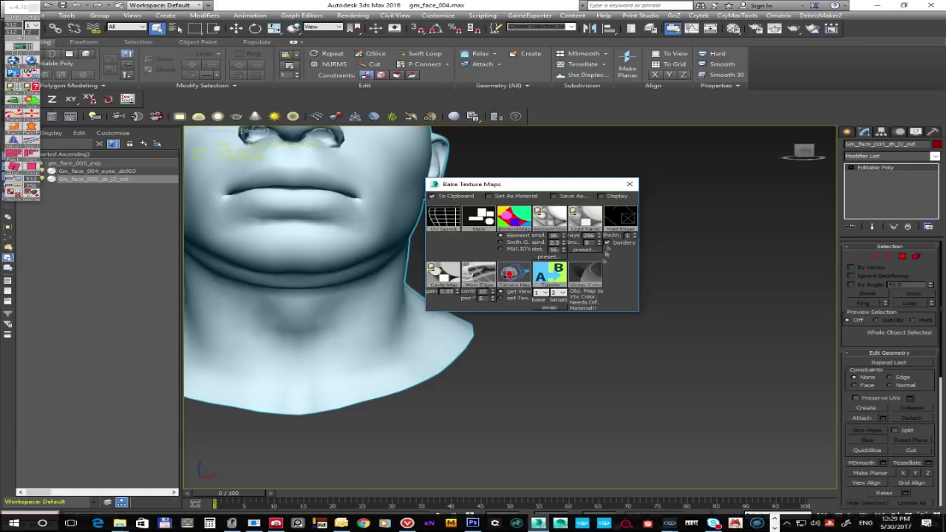
# Bake the head's colour ID map by Element at 4096 by 4096, switching to the Default Scanline Renderer
pyautogui.click(33, 8)
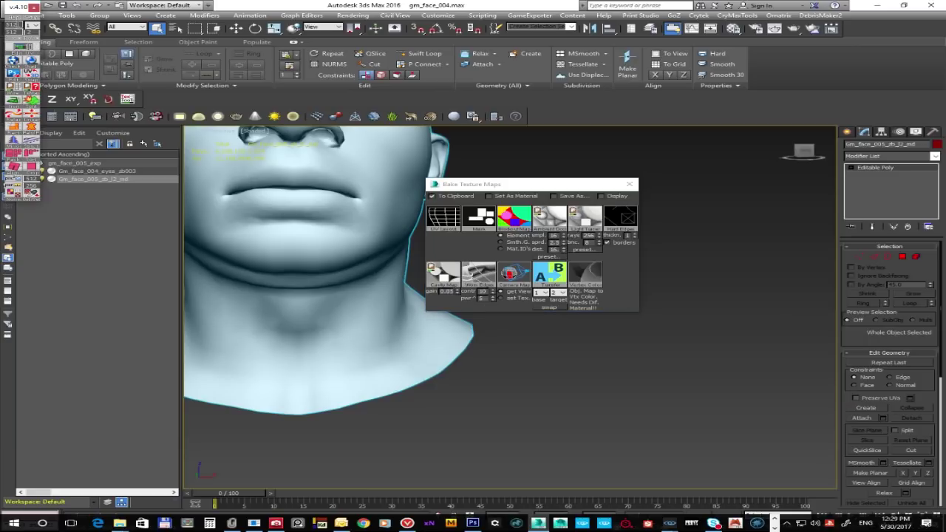
pyautogui.moveTo(18, 7); pyautogui.dragTo(344, 189)
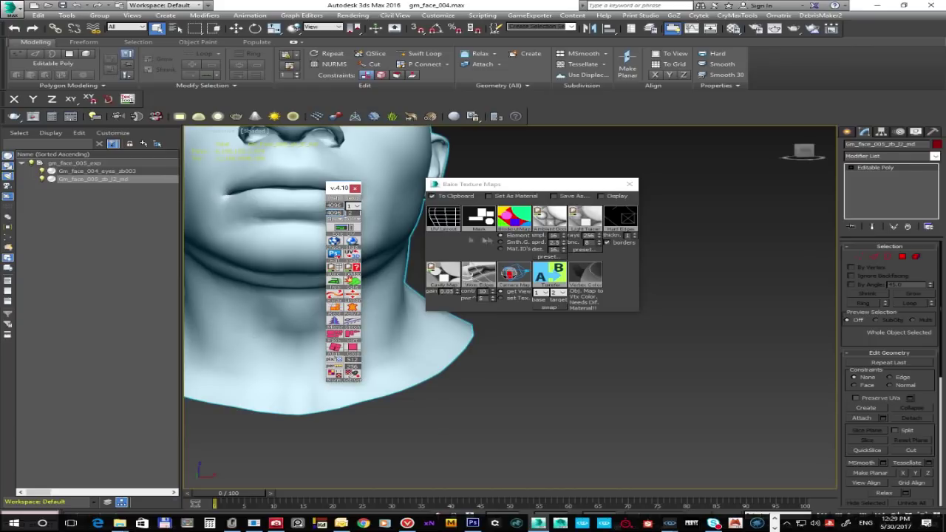
pyautogui.click(517, 216)
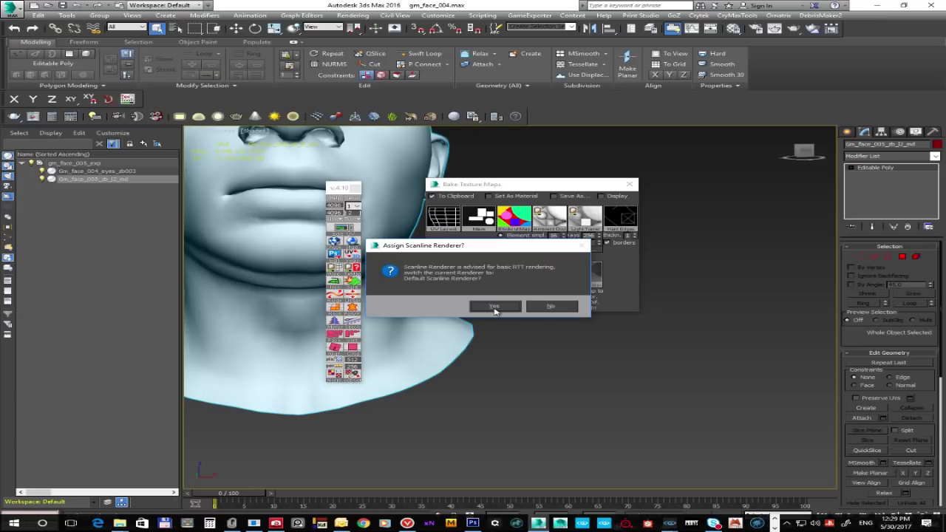
pyautogui.click(494, 307)
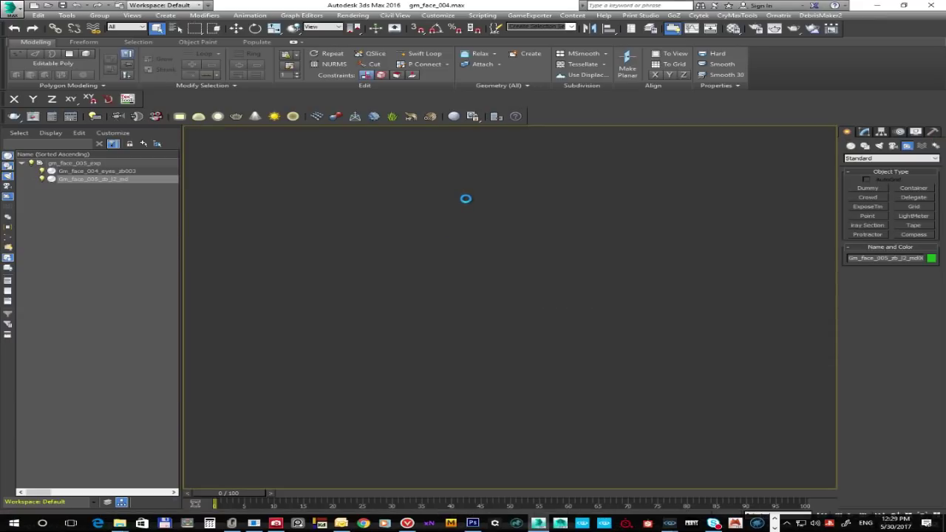
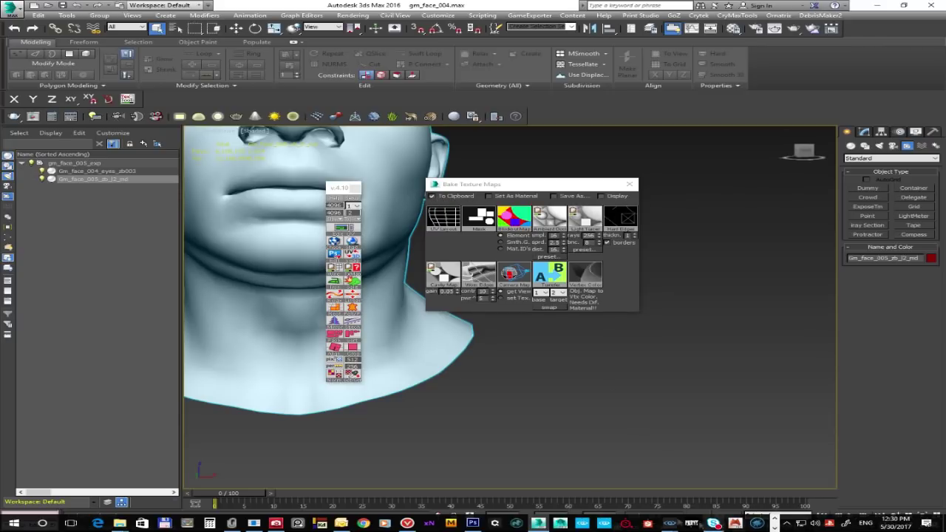
# Switch to Photoshop, paste the baked colour ID map above Layer 2, select its red head shells, and hide the pasted layer
pyautogui.click(473, 523)
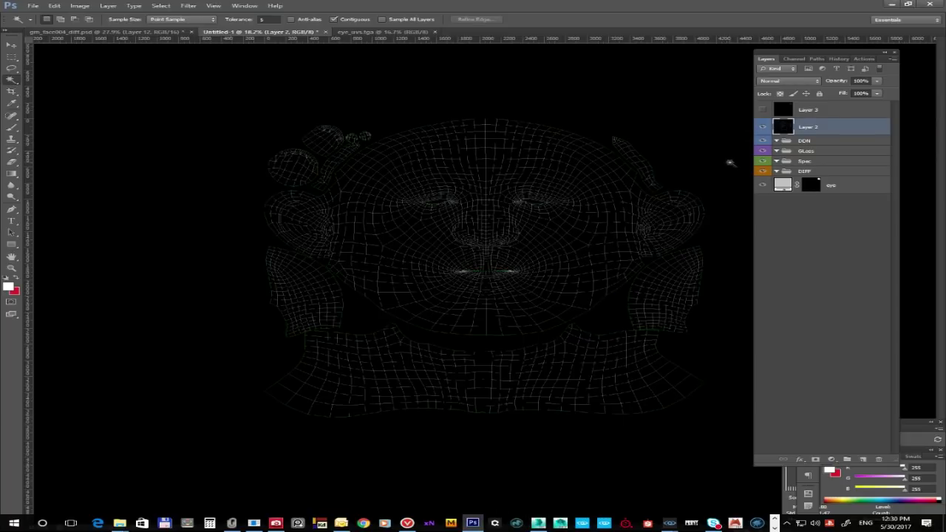
pyautogui.hotkey('ctrl', 'v')
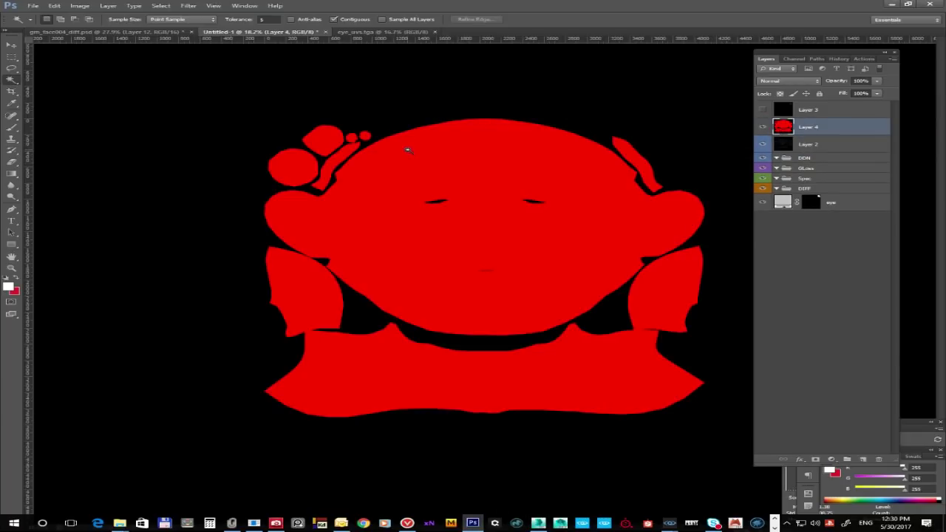
pyautogui.click(410, 180)
pyautogui.click(761, 127)
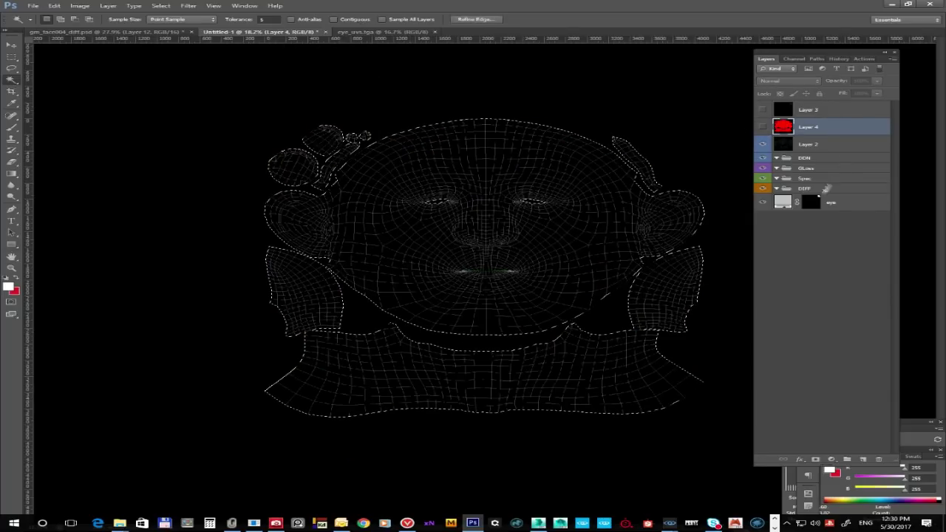
# Add a solid colour fill layer above the eye layer, masked to the head selection, with skin tone c0a691
pyautogui.click(828, 203)
pyautogui.click(830, 459)
pyautogui.click(845, 269)
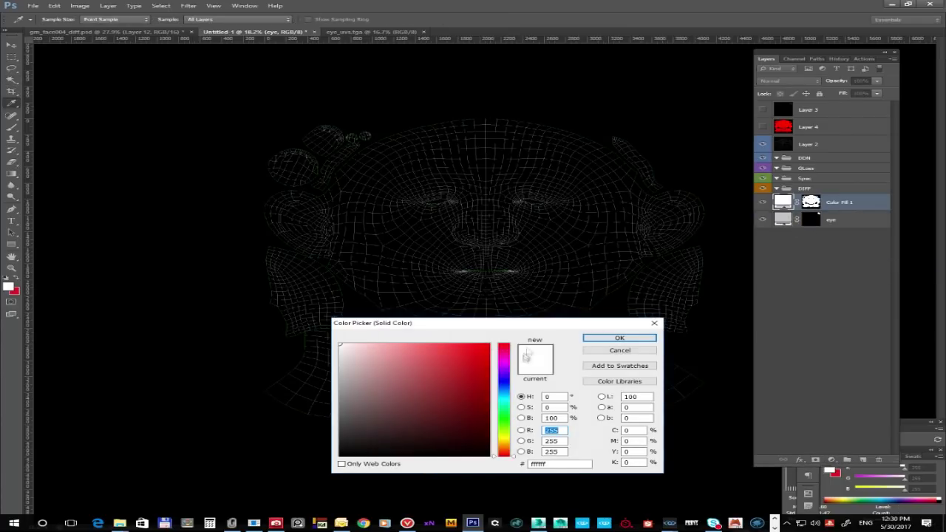
pyautogui.moveTo(509, 446)
pyautogui.mouseDown()
pyautogui.moveTo(507, 377)
pyautogui.moveTo(507, 447)
pyautogui.mouseUp()
pyautogui.click(376, 368)
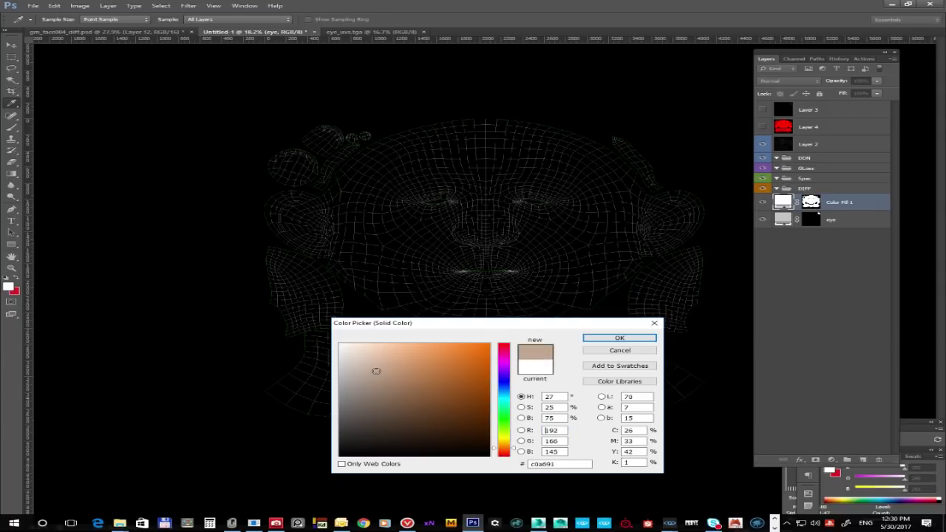
pyautogui.click(589, 339)
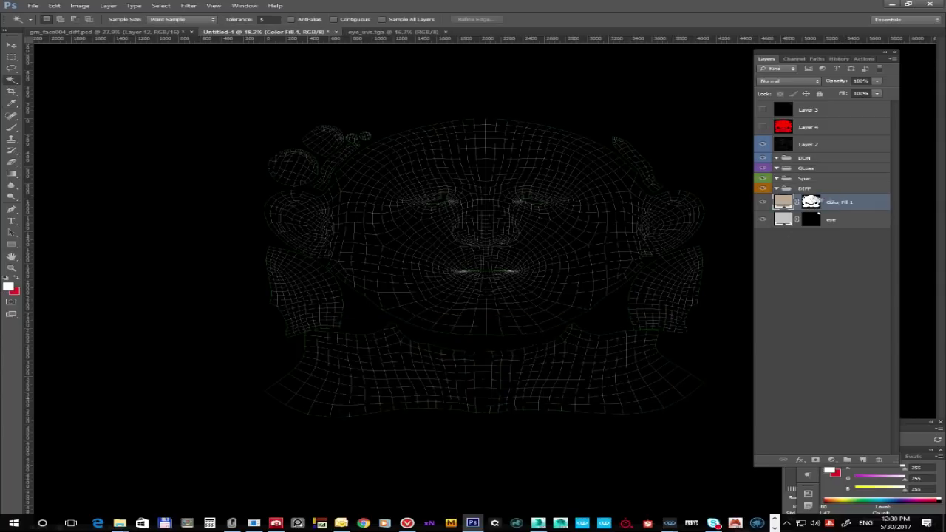
# Set the head and eye UV template layers to Screen blending and delete the red colour ID layer
pyautogui.click(774, 143)
pyautogui.click(788, 81)
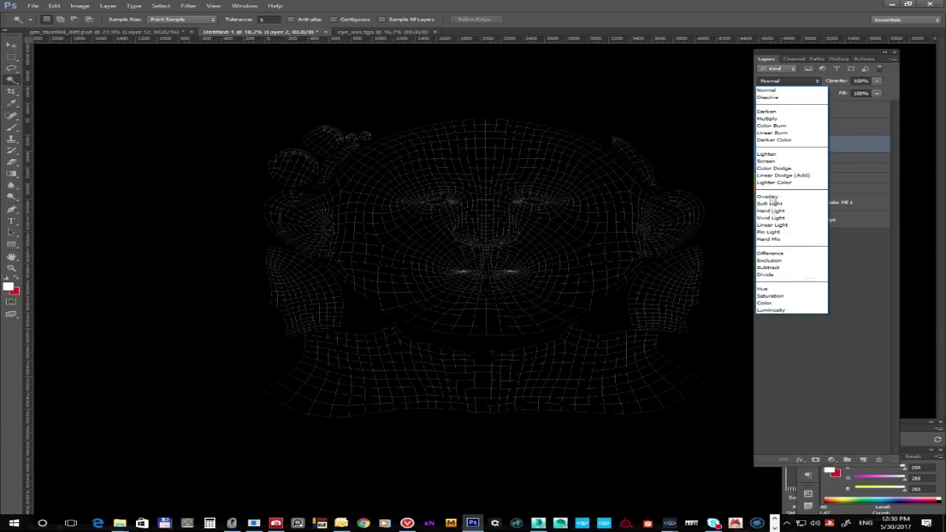
pyautogui.click(769, 162)
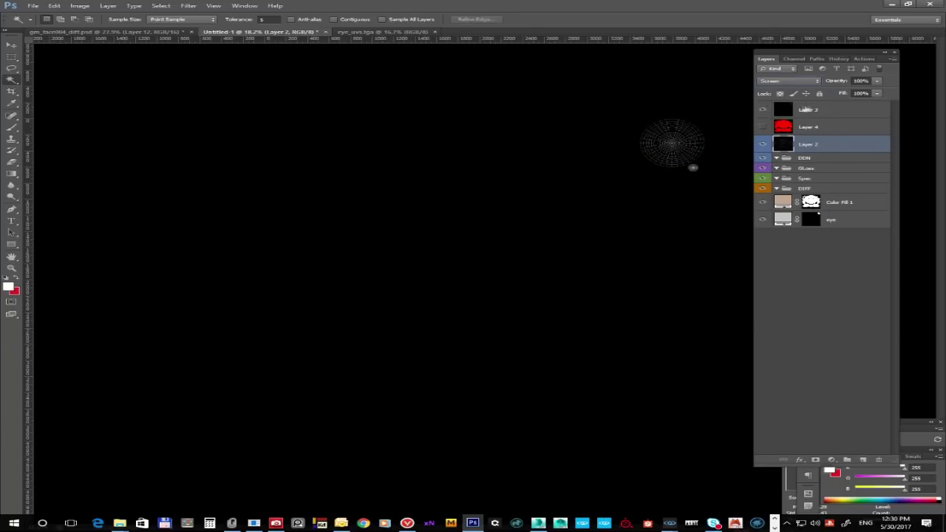
pyautogui.moveTo(788, 129); pyautogui.dragTo(878, 459)
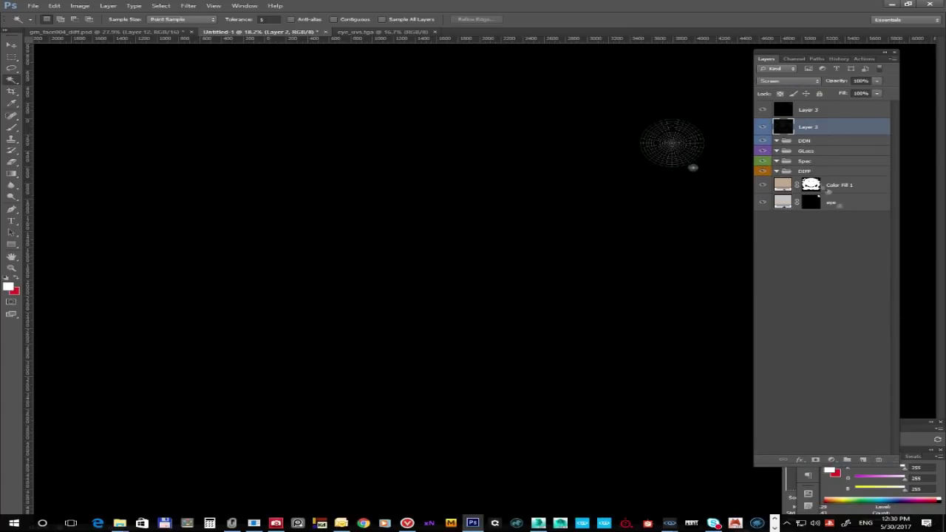
pyautogui.click(781, 82)
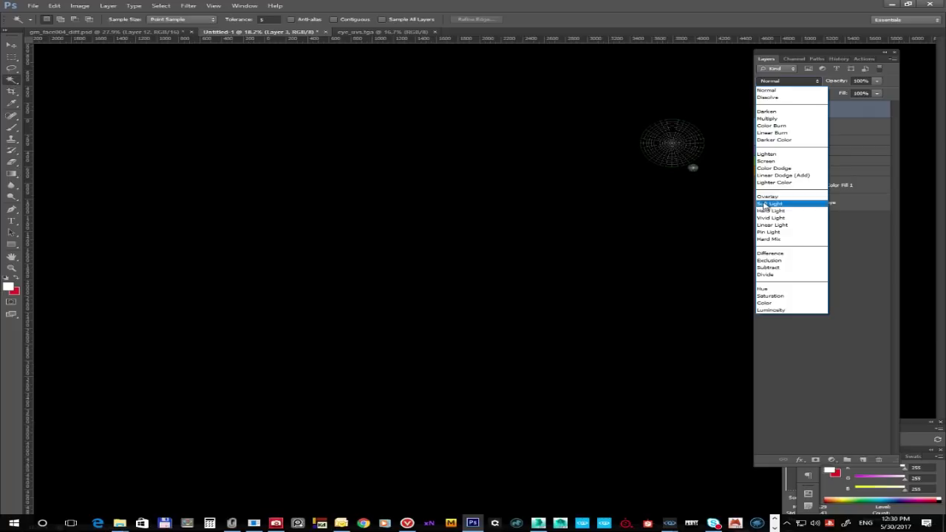
pyautogui.click(768, 161)
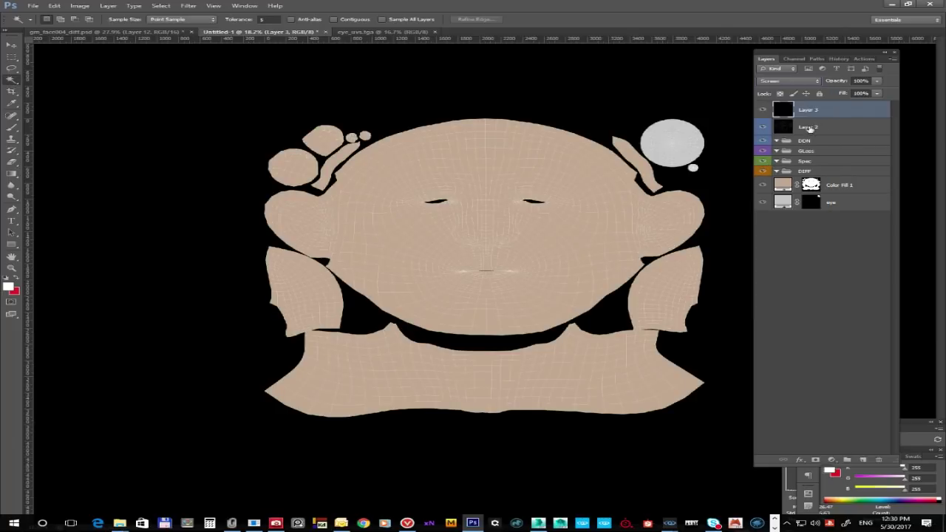
# Add a second solid colour fill sampled from the head's skin tone and place it beneath the eye layer
pyautogui.click(805, 128)
pyautogui.click(824, 207)
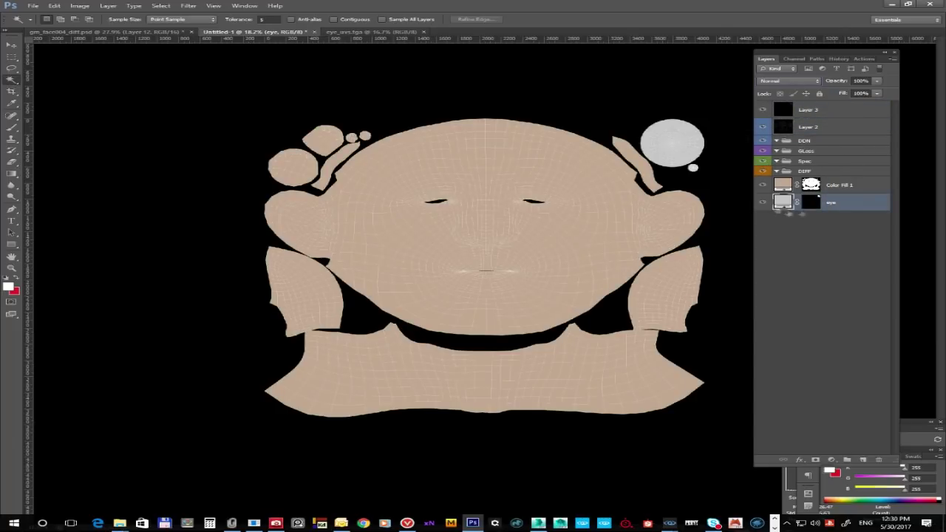
pyautogui.click(831, 460)
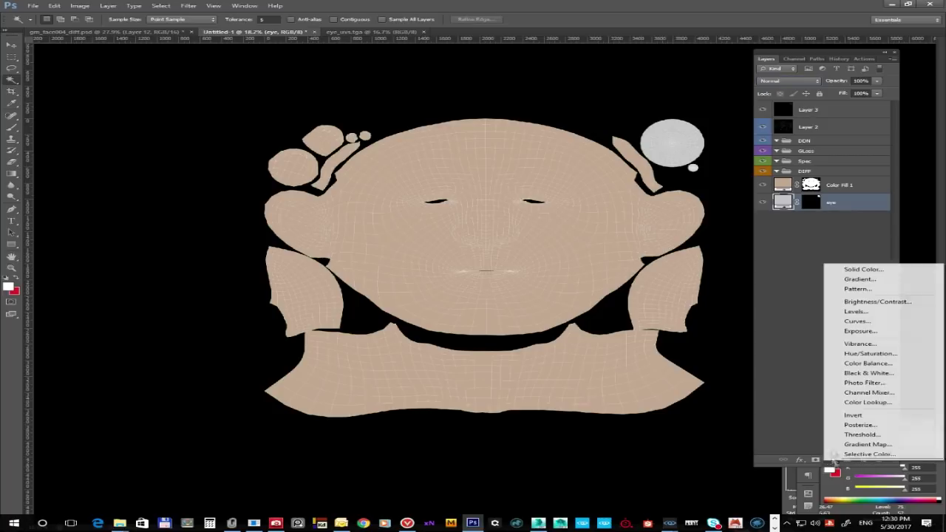
pyautogui.click(854, 270)
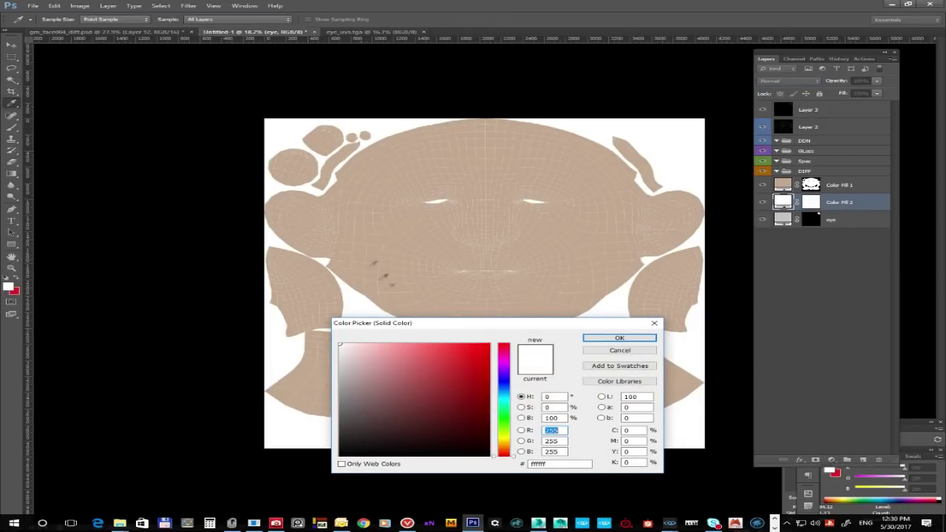
pyautogui.click(380, 279)
pyautogui.click(619, 338)
pyautogui.moveTo(849, 201); pyautogui.dragTo(850, 229)
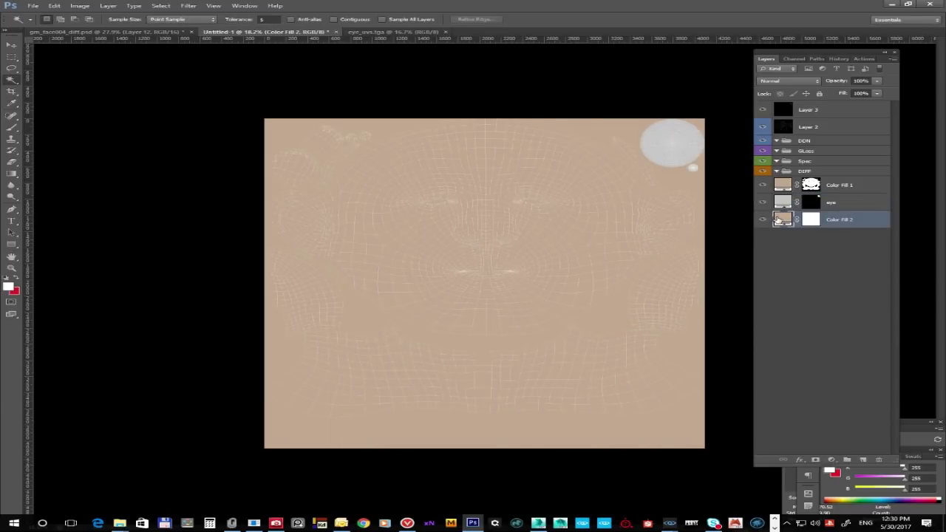
# Darken the bottom background fill layer to a deeper brown than the head fill
pyautogui.doubleClick(782, 218)
pyautogui.click(381, 383)
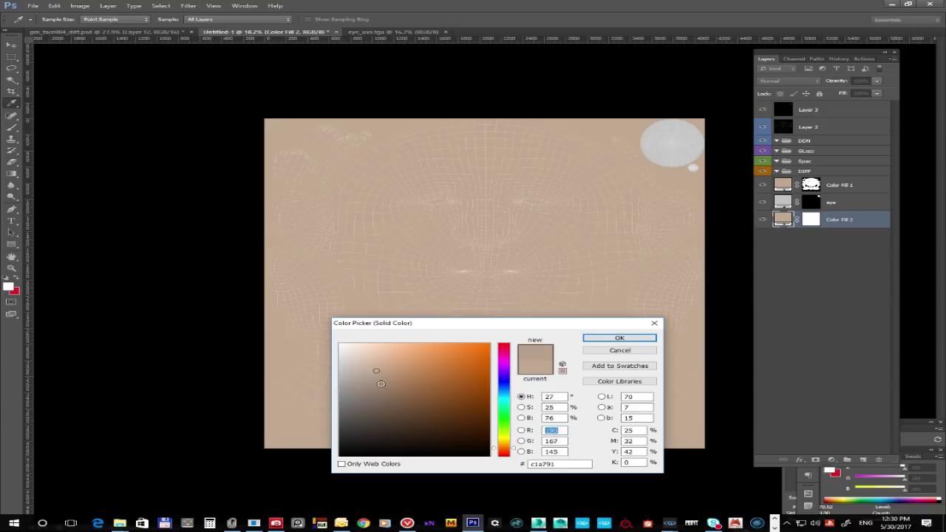
pyautogui.click(619, 338)
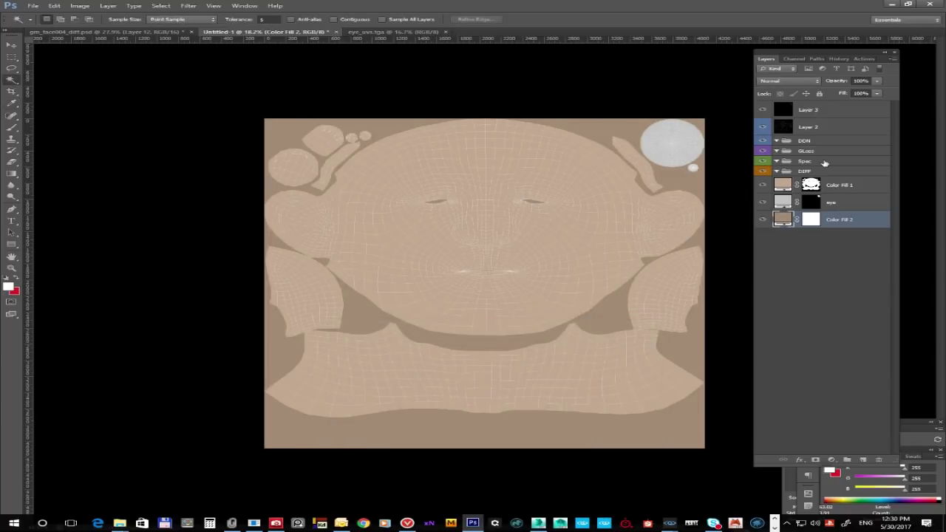
# Hide both UV template layers, Layer 3 and Layer 2, and select the DIFF group
pyautogui.click(855, 181)
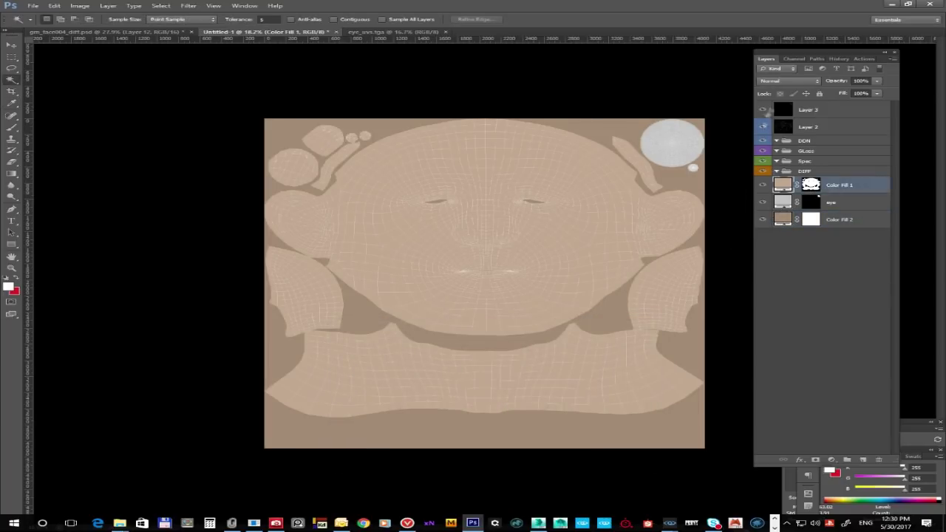
pyautogui.keyDown('alt'); pyautogui.scroll(2, 491, 176); pyautogui.keyUp('alt')
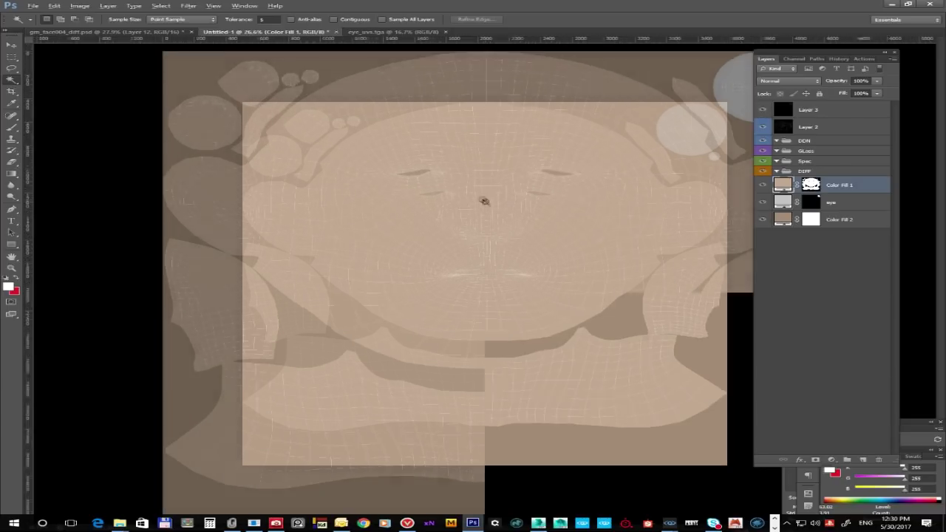
pyautogui.keyDown('alt'); pyautogui.scroll(-1, 479, 191); pyautogui.keyUp('alt')
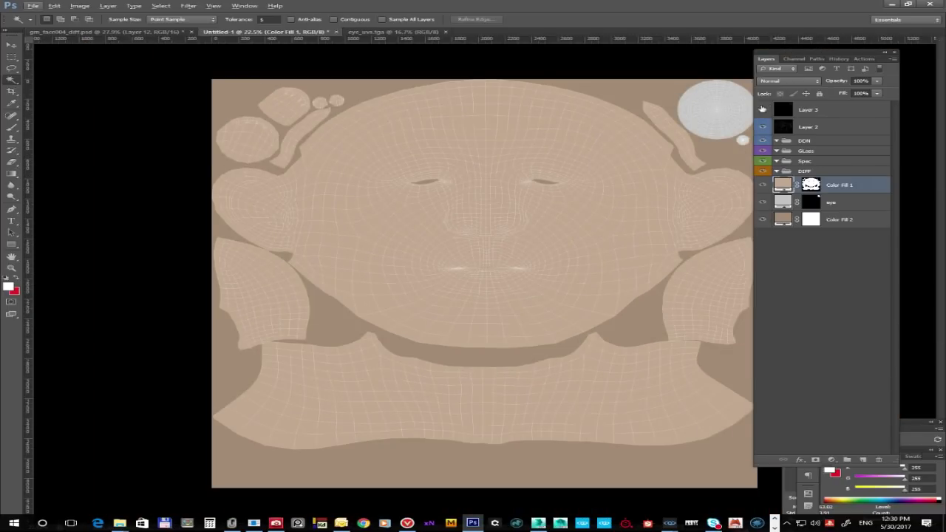
pyautogui.moveTo(764, 110); pyautogui.dragTo(763, 127)
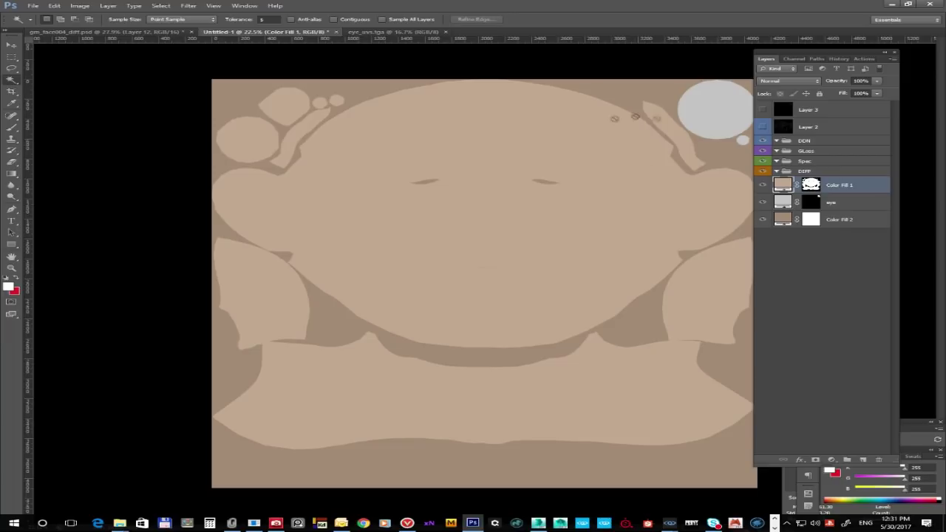
pyautogui.click(810, 173)
# Save a copy of the texture in CryTIFPlugin format as gm_face_004_005_diff.tif in the textures folder
pyautogui.hotkey('ctrl', 'shift', 's')
pyautogui.click(421, 398)
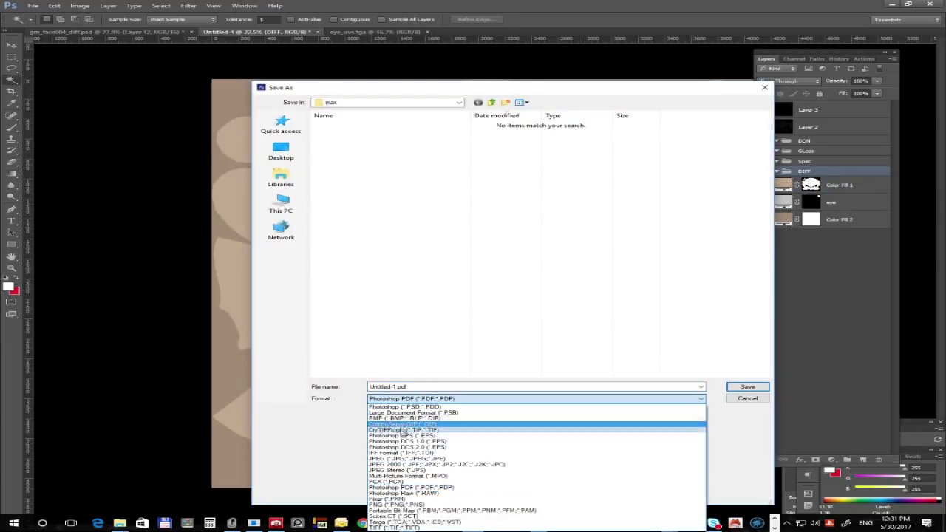
pyautogui.click(421, 429)
pyautogui.click(490, 102)
pyautogui.click(491, 102)
pyautogui.doubleClick(339, 133)
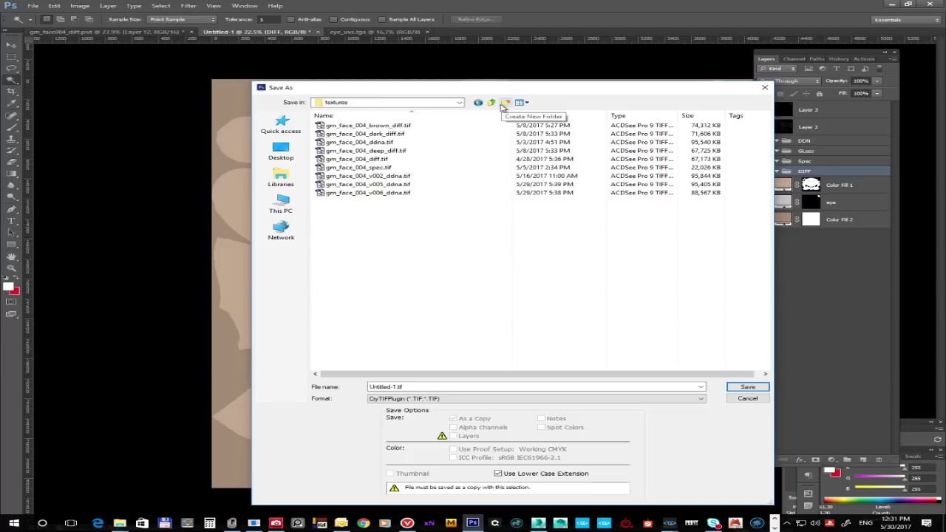
pyautogui.click(355, 160)
pyautogui.click(412, 386)
pyautogui.click(412, 386)
pyautogui.write('005_diff')
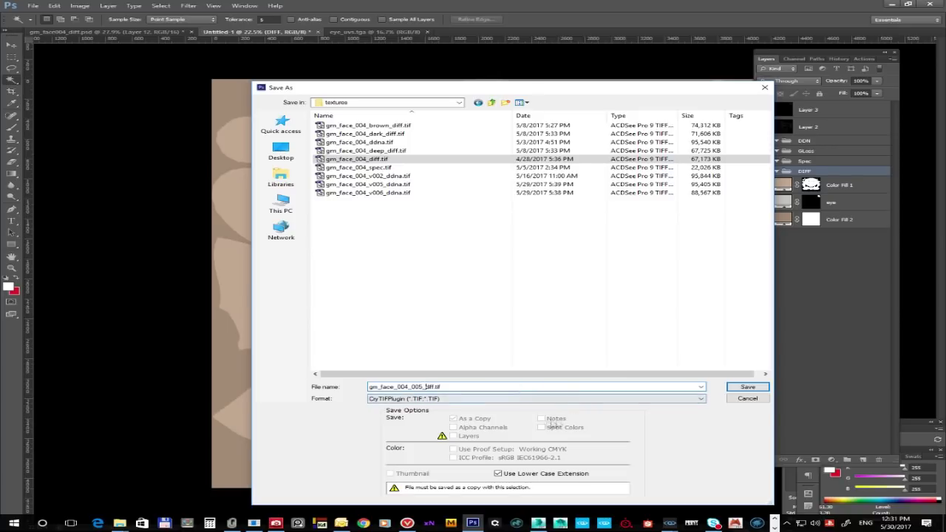
pyautogui.click(746, 389)
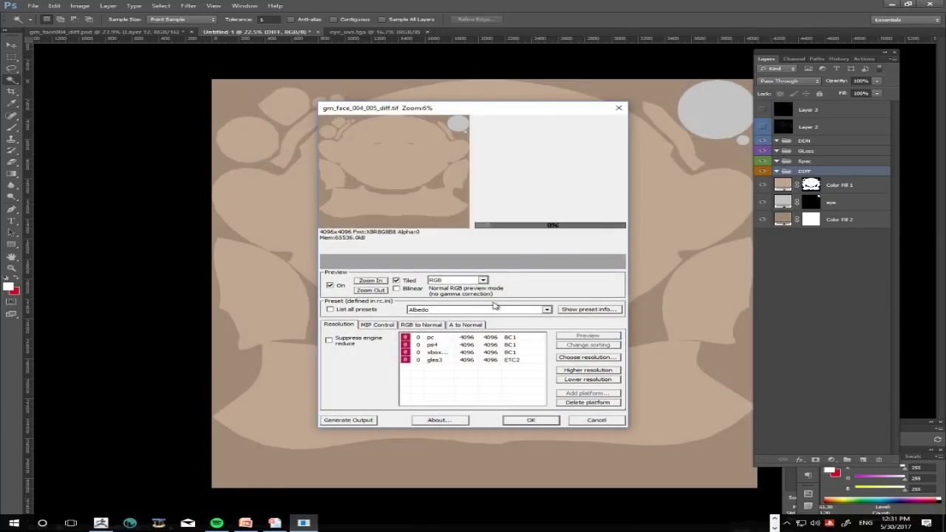
# Lower the export resolution of all four platforms to 1024 by 1024 and finish the CryTIF export
pyautogui.click(504, 339)
pyautogui.keyDown('shift'); pyautogui.click(500, 360); pyautogui.keyUp('shift')
pyautogui.click(573, 379)
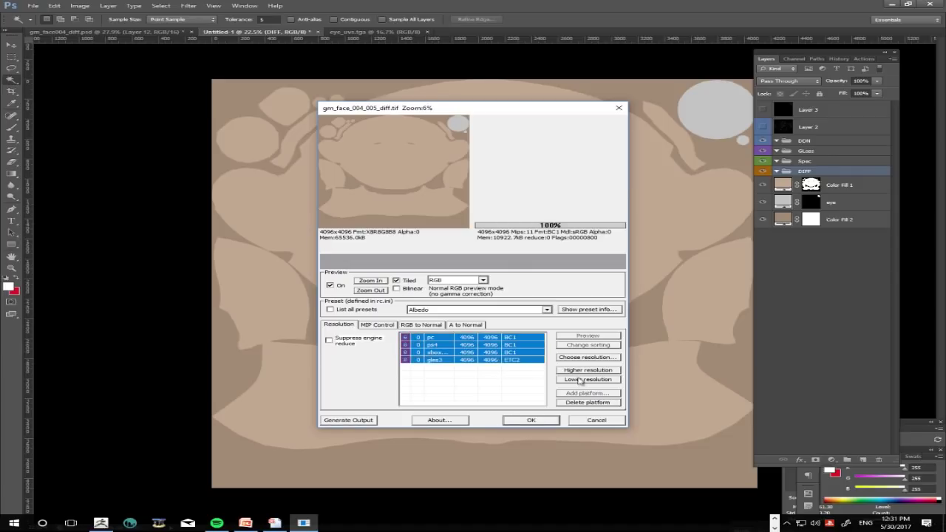
pyautogui.click(574, 381)
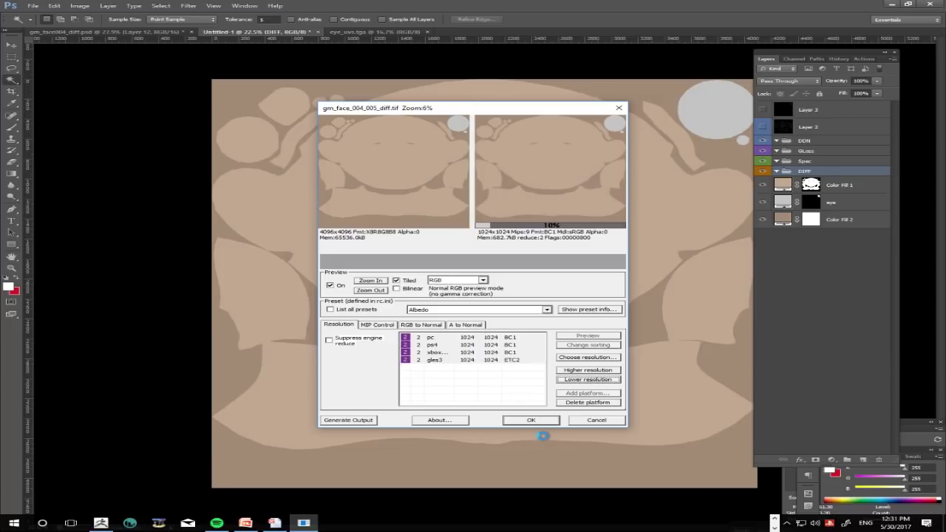
pyautogui.click(532, 420)
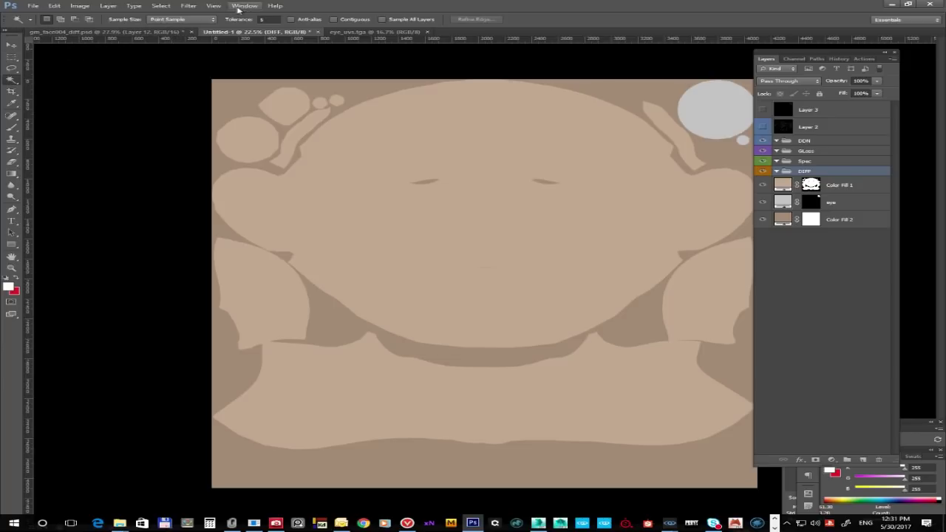
# Show the Histogram beside the canvas and examine the diffuse texture's RGB brightness statistics
pyautogui.click(235, 6)
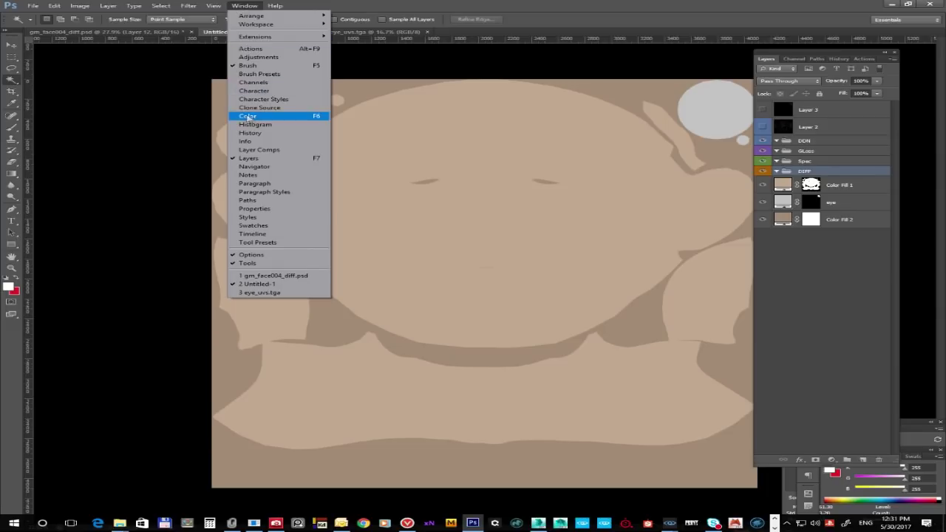
pyautogui.click(255, 124)
pyautogui.moveTo(847, 419); pyautogui.dragTo(173, 88)
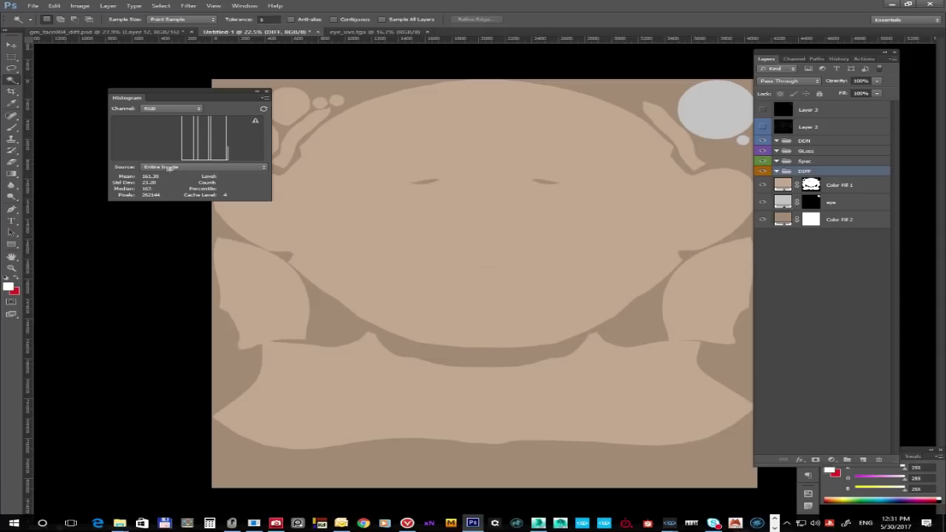
pyautogui.click(266, 97)
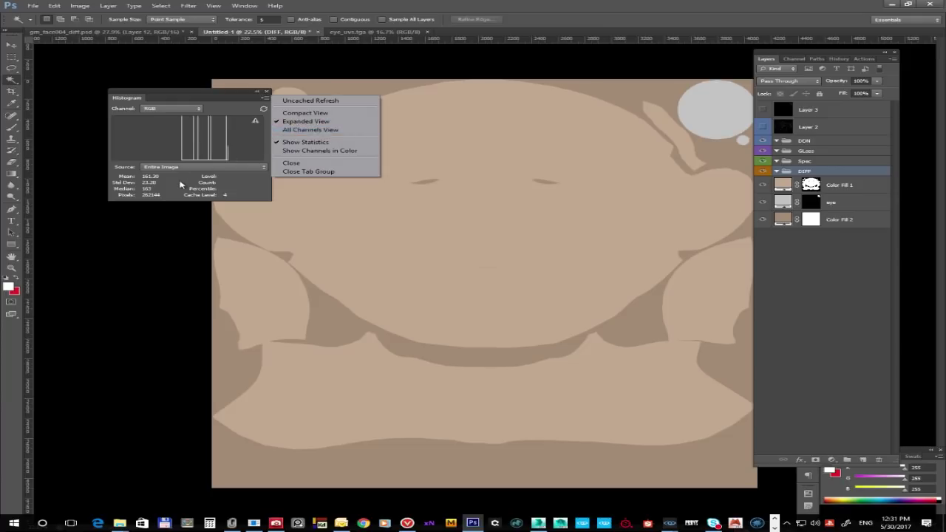
pyautogui.click(182, 184)
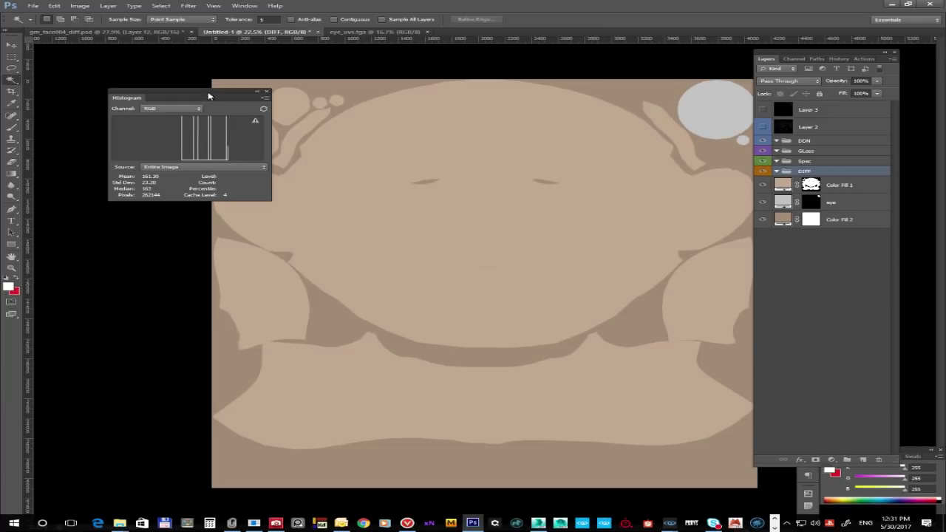
pyautogui.moveTo(209, 96); pyautogui.dragTo(162, 68)
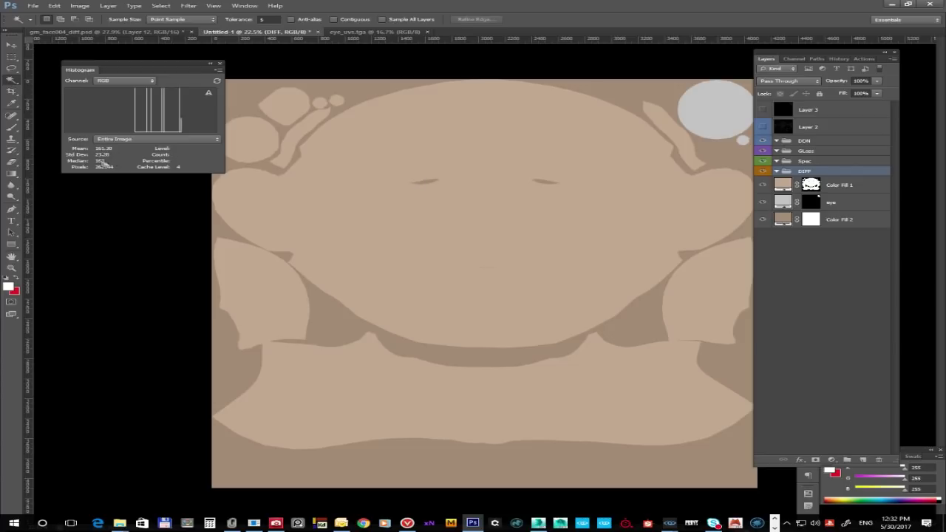
# Darken the Color Fill 1 skin colour to #927c6b, checking the histogram's Colors channel before returning it to RGB
pyautogui.click(785, 185)
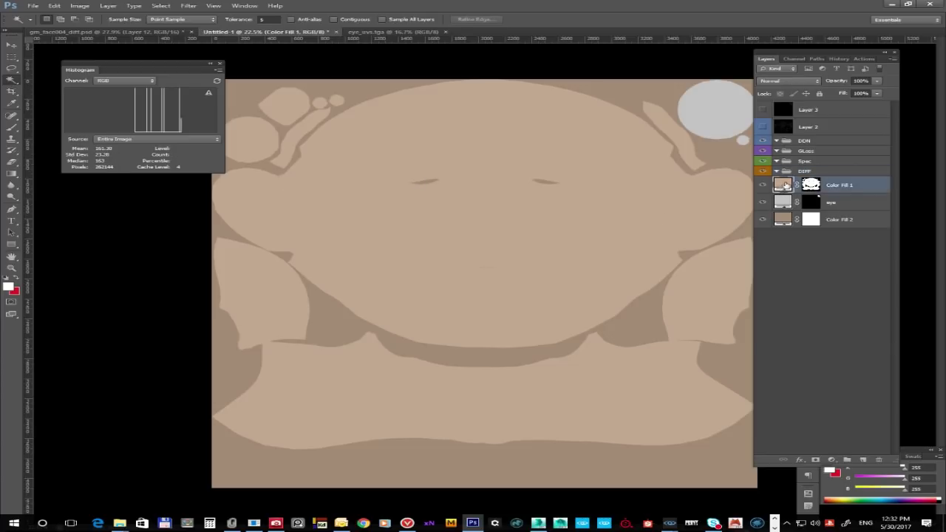
pyautogui.doubleClick(785, 185)
pyautogui.click(378, 383)
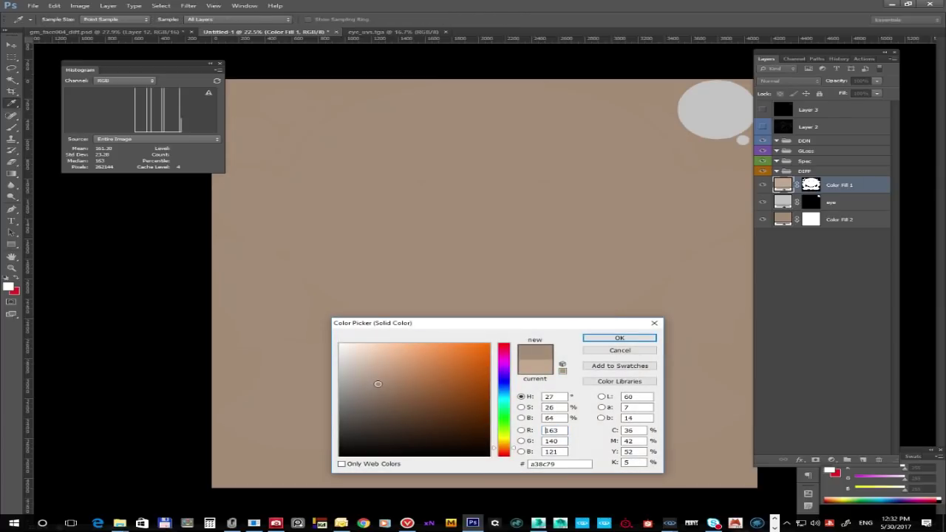
pyautogui.moveTo(377, 385)
pyautogui.mouseDown()
pyautogui.moveTo(378, 399)
pyautogui.moveTo(375, 391)
pyautogui.mouseUp()
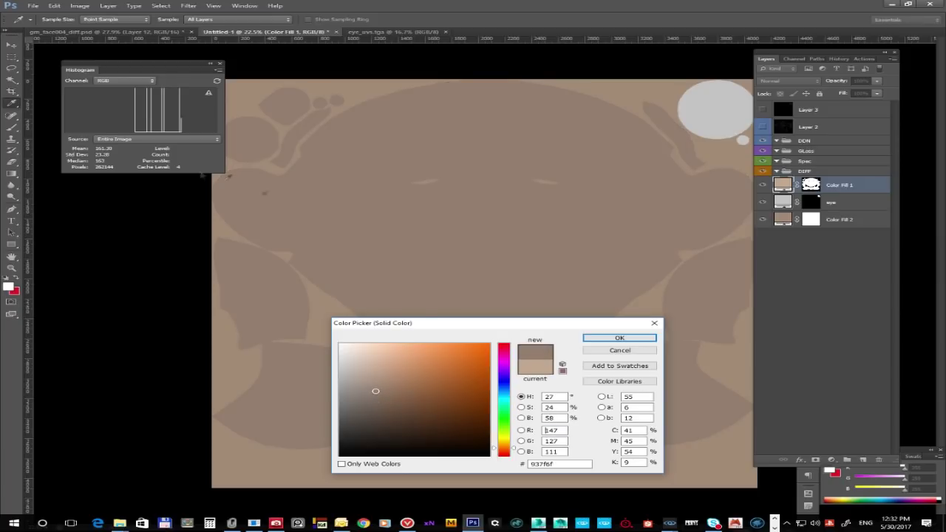
pyautogui.click(125, 140)
pyautogui.click(122, 141)
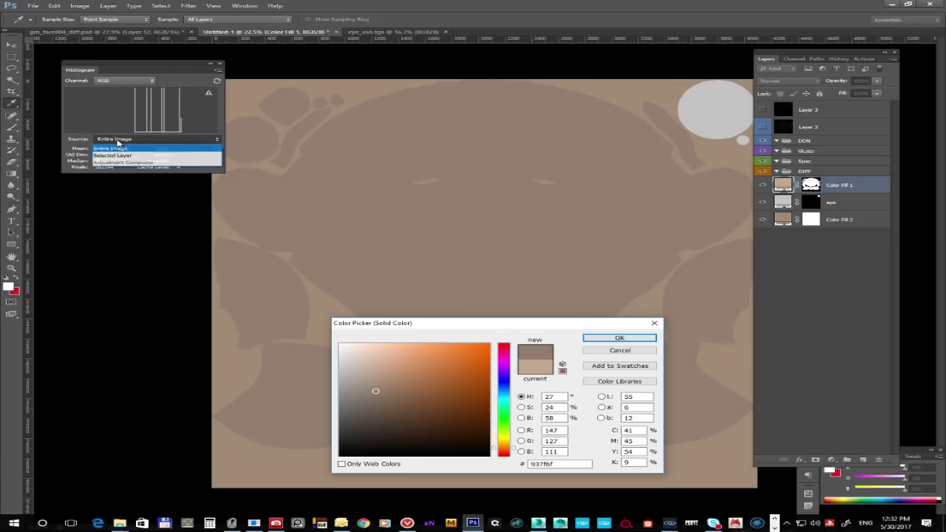
pyautogui.click(136, 80)
pyautogui.click(116, 124)
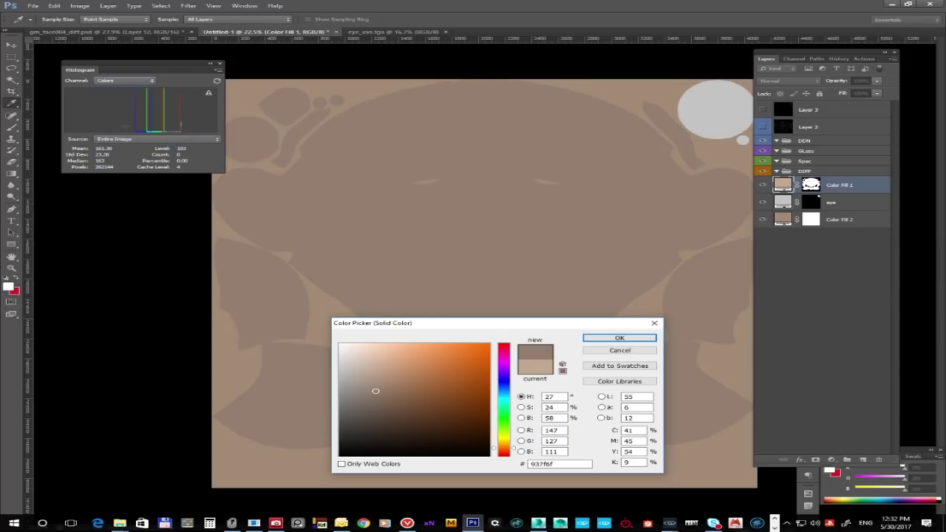
pyautogui.click(378, 392)
pyautogui.click(145, 85)
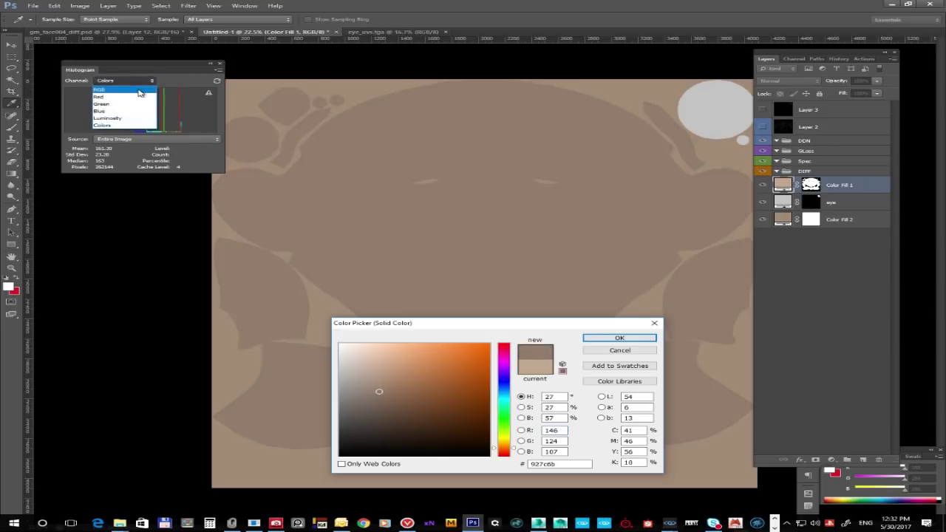
pyautogui.click(118, 89)
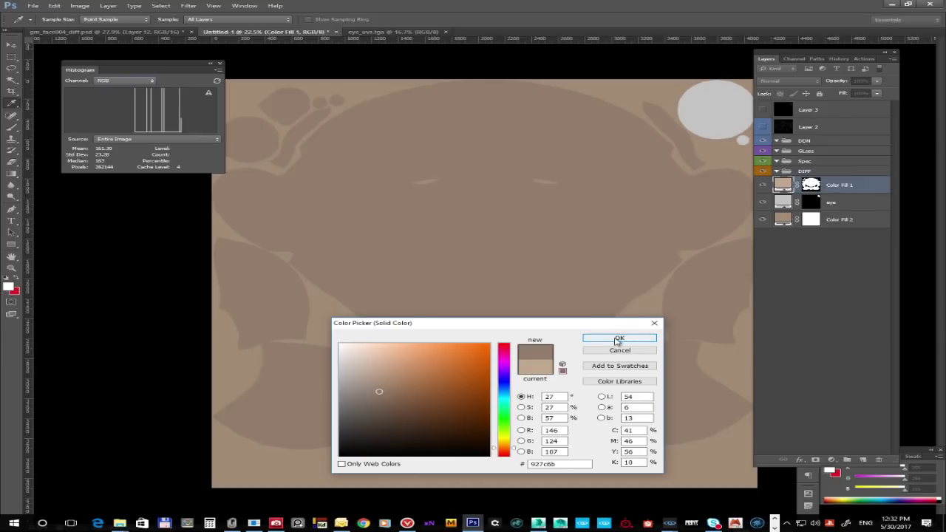
pyautogui.click(619, 338)
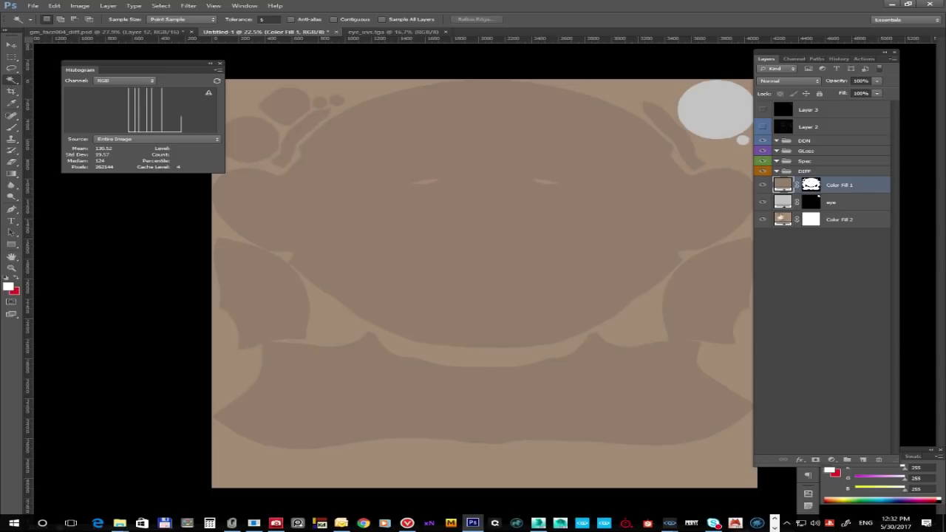
# Hide and show the Color Fill 2 background to compare its effect on the histogram's brightness statistics
pyautogui.click(767, 220)
pyautogui.click(767, 220)
pyautogui.click(767, 220)
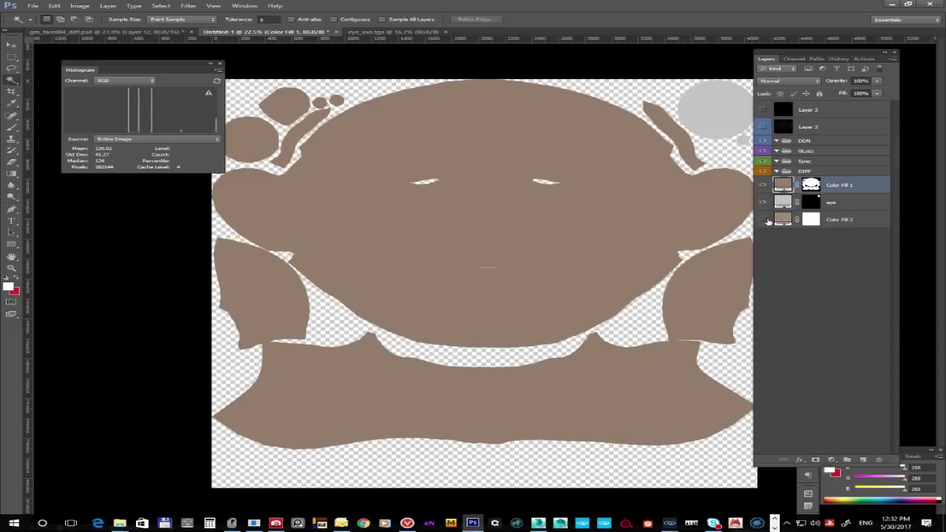
pyautogui.click(767, 220)
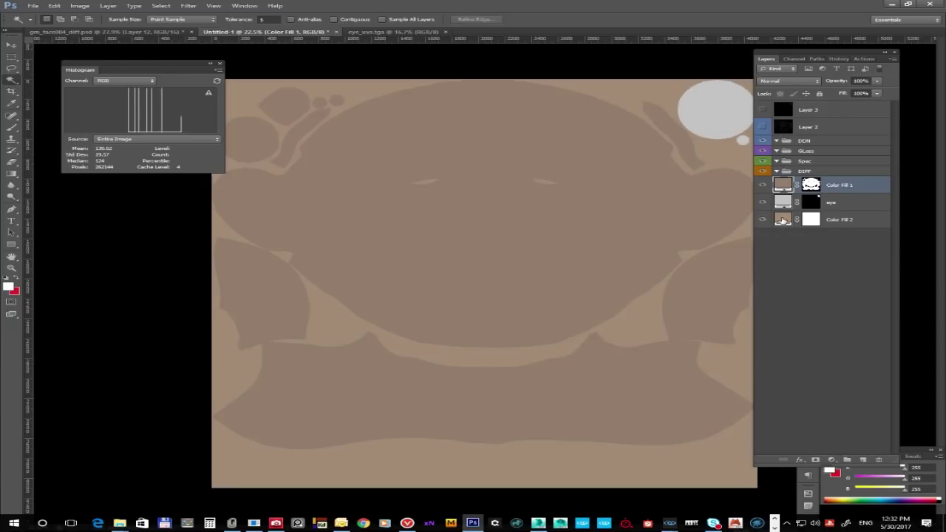
pyautogui.click(781, 219)
pyautogui.click(636, 200)
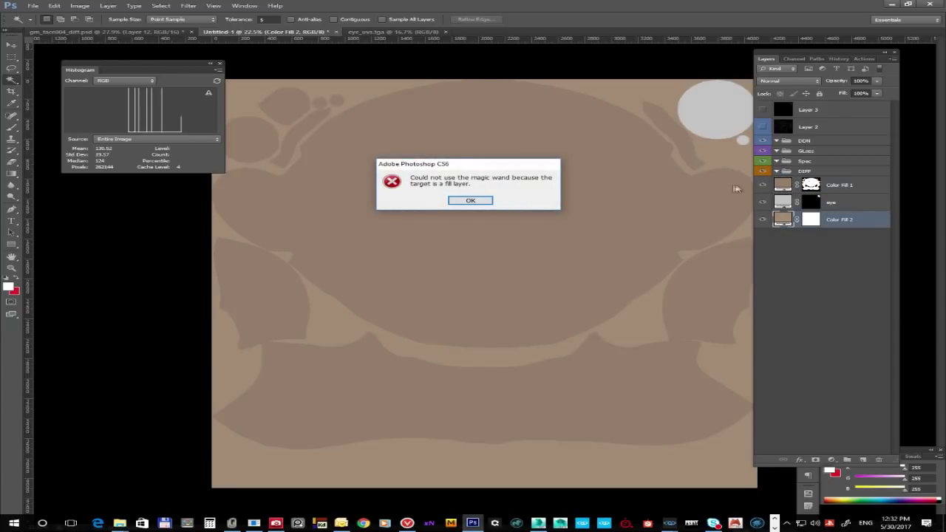
pyautogui.click(467, 200)
# Darken the Color Fill 1 skin colour further to a brown of about #816e5f
pyautogui.doubleClick(784, 185)
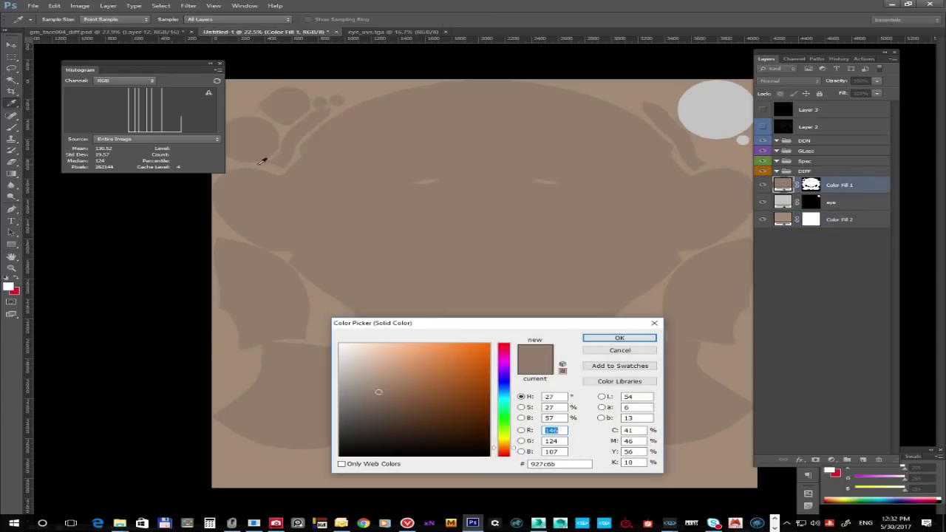
pyautogui.click(377, 401)
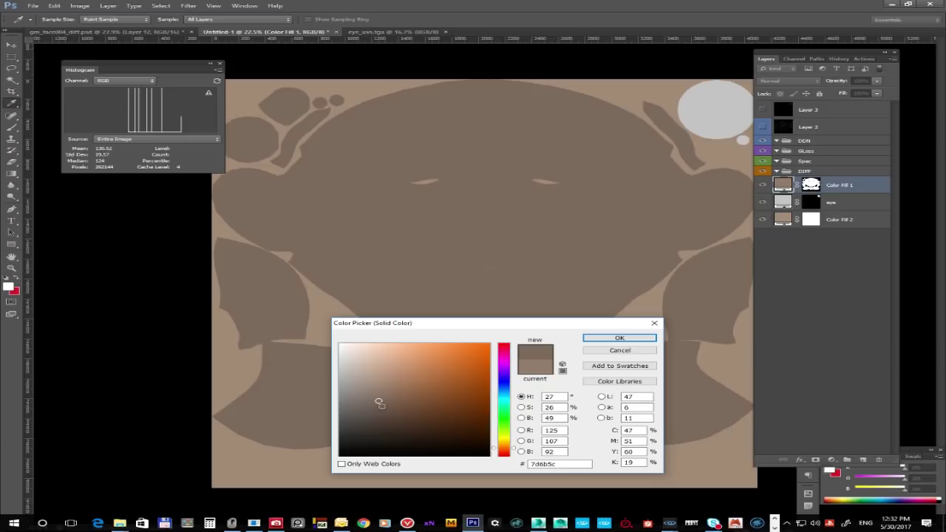
pyautogui.click(382, 405)
pyautogui.click(619, 338)
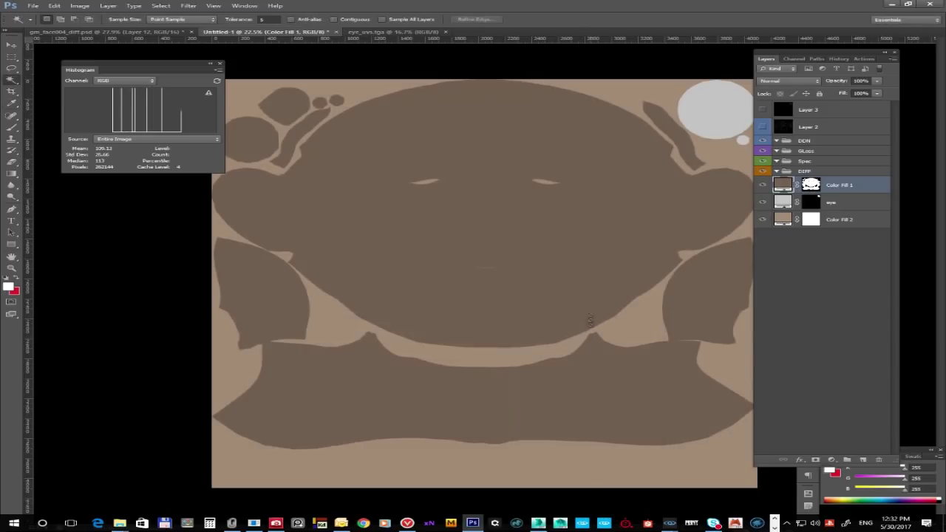
pyautogui.doubleClick(782, 185)
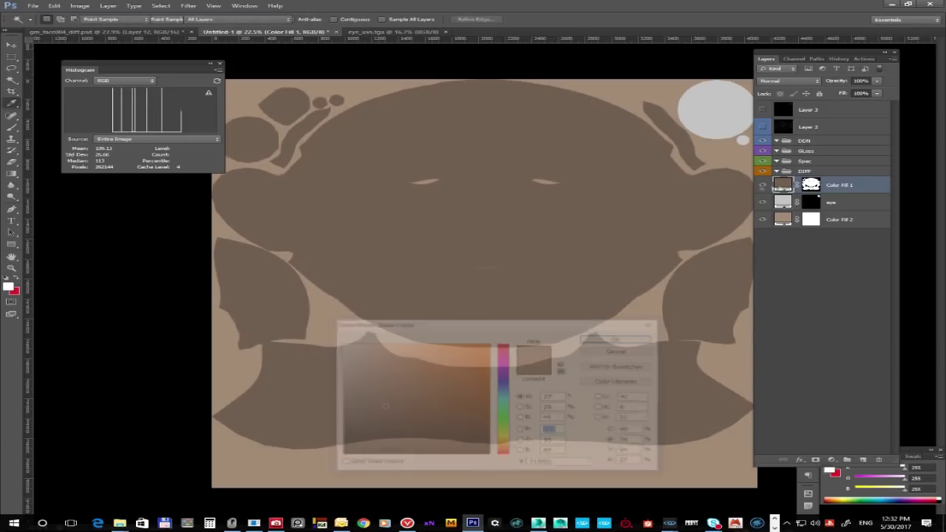
pyautogui.click(378, 399)
pyautogui.click(612, 340)
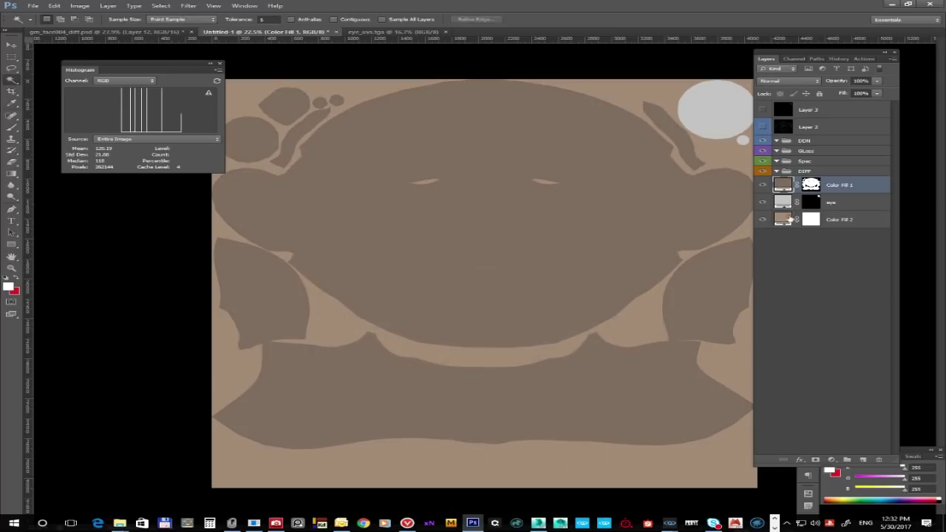
# Match the Color Fill 2 background to the skin by sampling its colour from the canvas, #816e5f
pyautogui.doubleClick(789, 222)
pyautogui.click(614, 221)
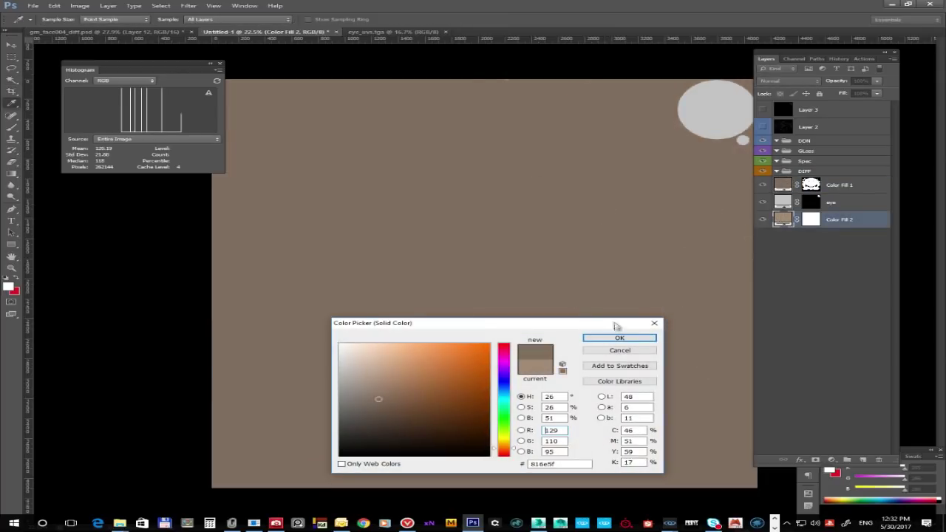
pyautogui.click(618, 338)
# Select the DIFF group and export the texture again in CryTIFPlugin format, overwriting gm_face_004_005_diff.tif in the textures folder
pyautogui.click(842, 185)
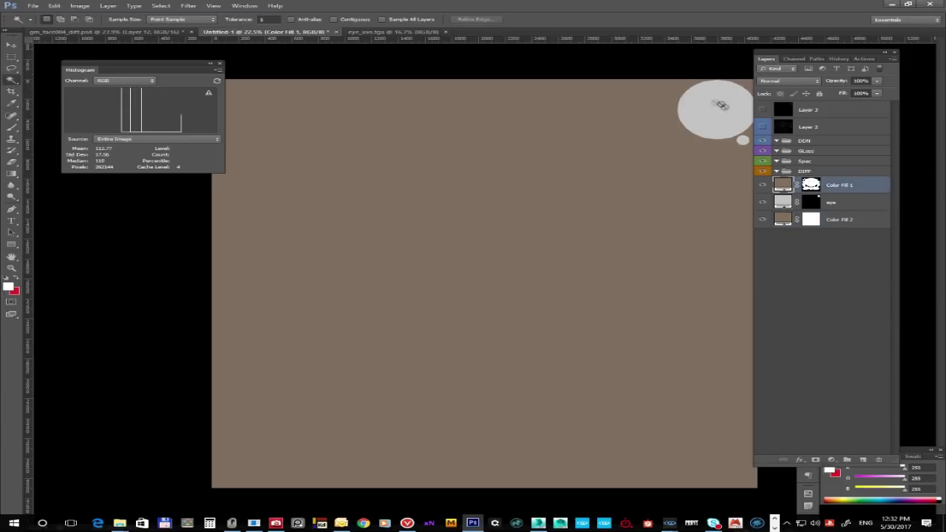
pyautogui.click(820, 202)
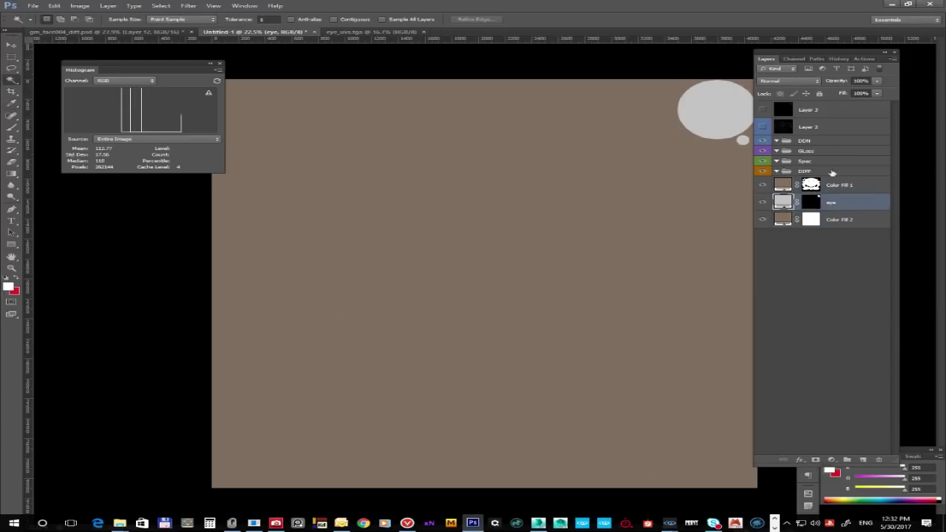
pyautogui.click(828, 173)
pyautogui.hotkey('ctrl', 'shift', 's')
pyautogui.click(428, 398)
pyautogui.click(399, 432)
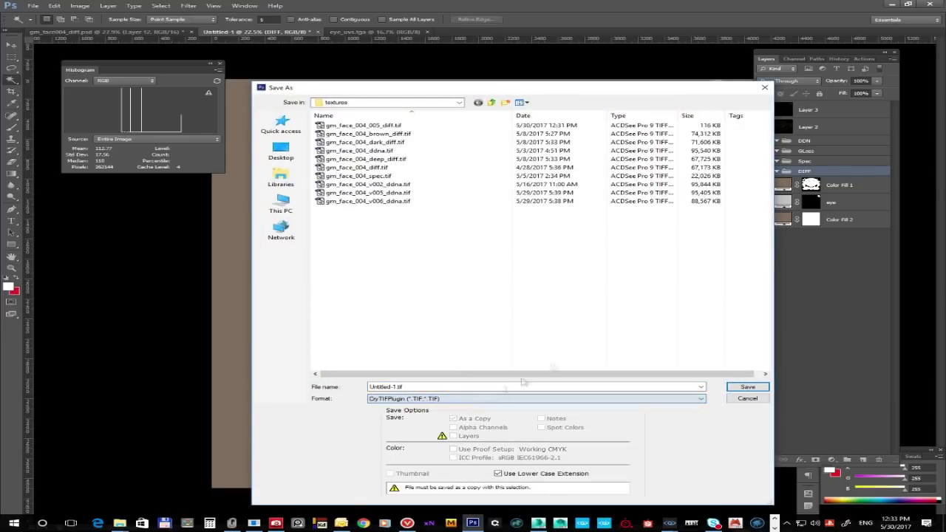
pyautogui.click(540, 119)
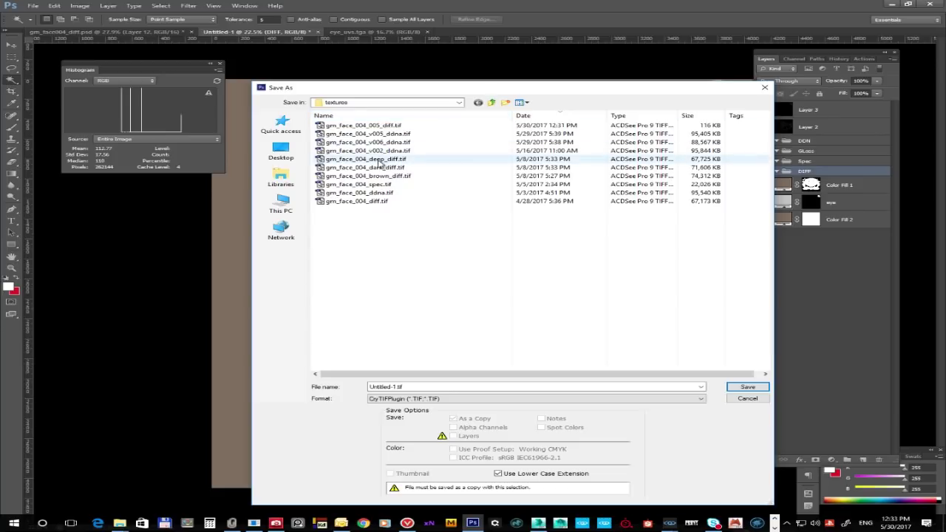
pyautogui.click(432, 126)
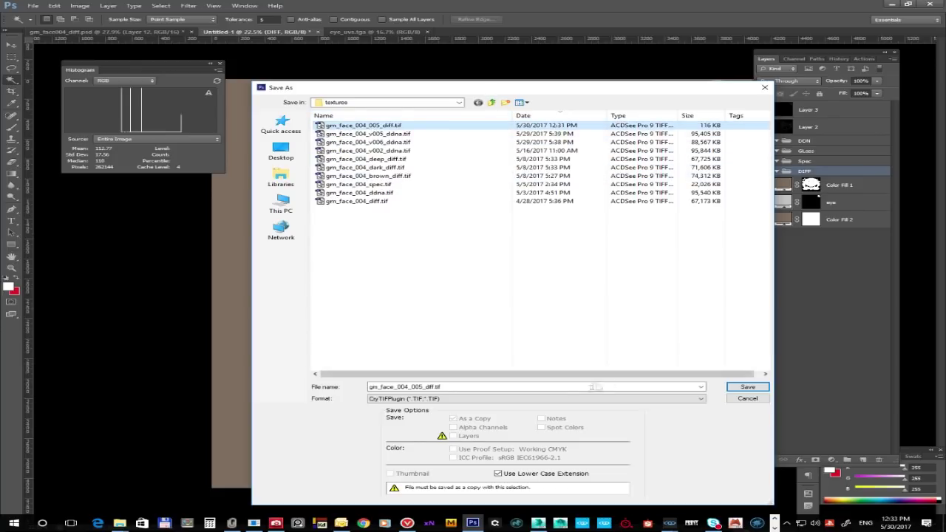
pyautogui.click(745, 388)
pyautogui.click(446, 202)
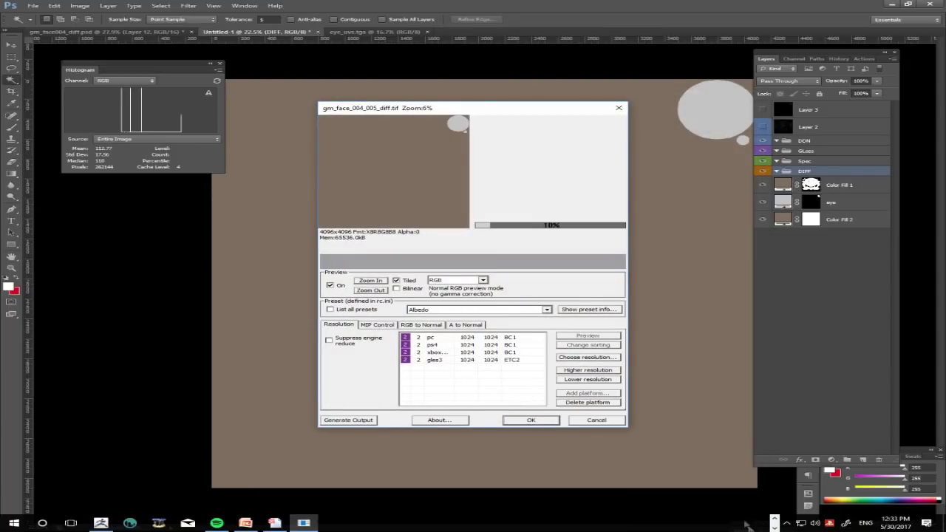
pyautogui.press('Return')
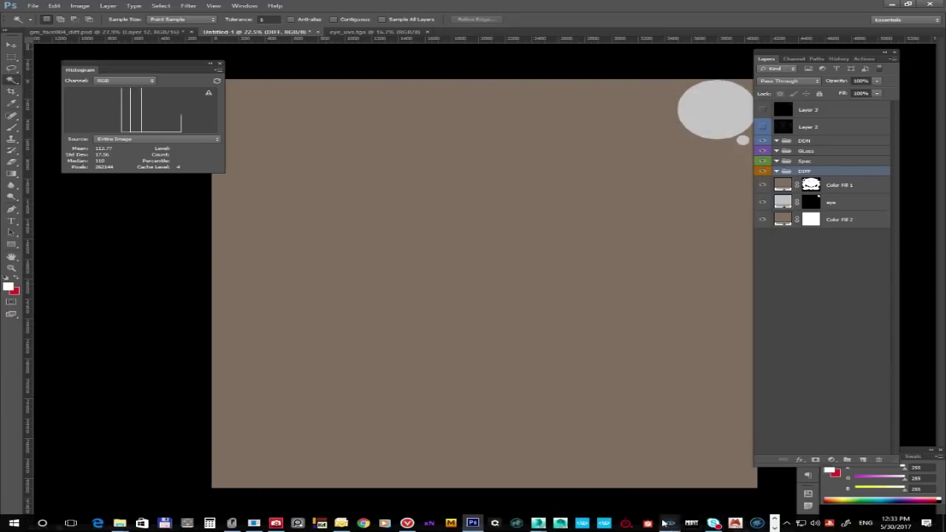
# Switch to CRYENGINE Sandbox and open the file selection for the gm_face material's diffuse map
pyautogui.moveTo(669, 523)
pyautogui.click(744, 470)
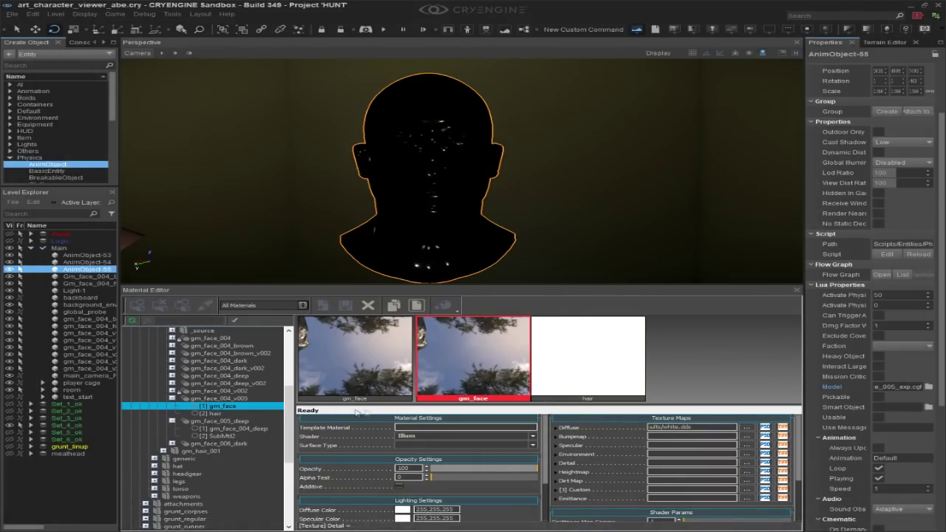
pyautogui.click(746, 427)
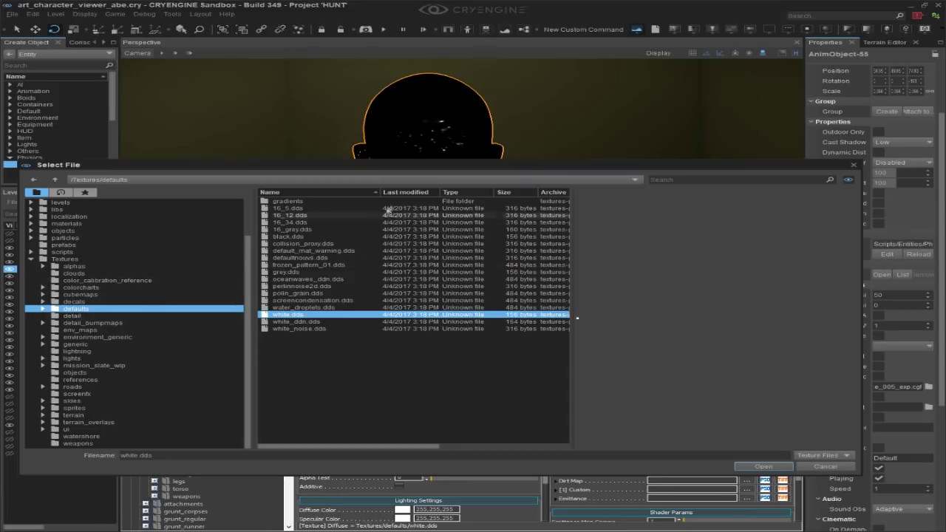
# Assign gm_face_004_005_diff.tif from characters/grunt/assets/face/gm_face_004/textures as the gm_face material's diffuse map
pyautogui.scroll(2, 67, 234)
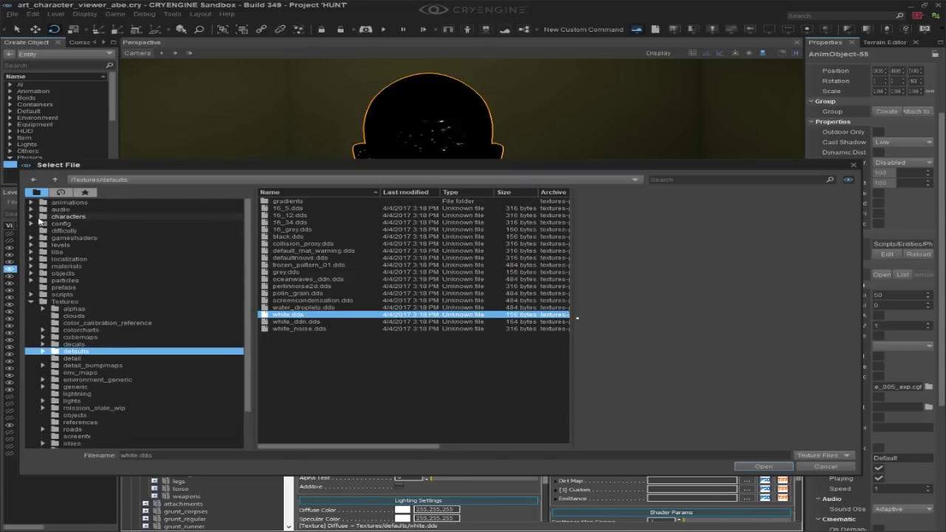
pyautogui.click(31, 215)
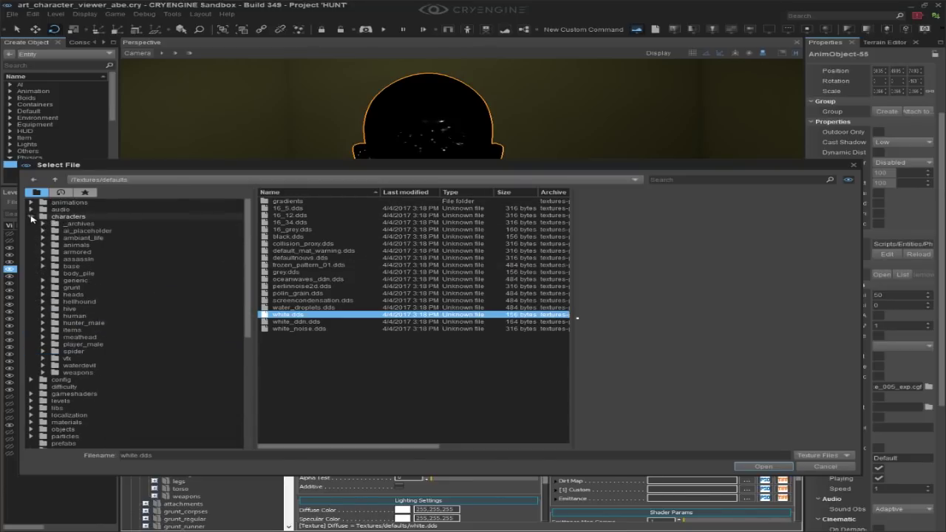
pyautogui.click(43, 288)
pyautogui.click(55, 323)
pyautogui.click(55, 323)
pyautogui.click(55, 315)
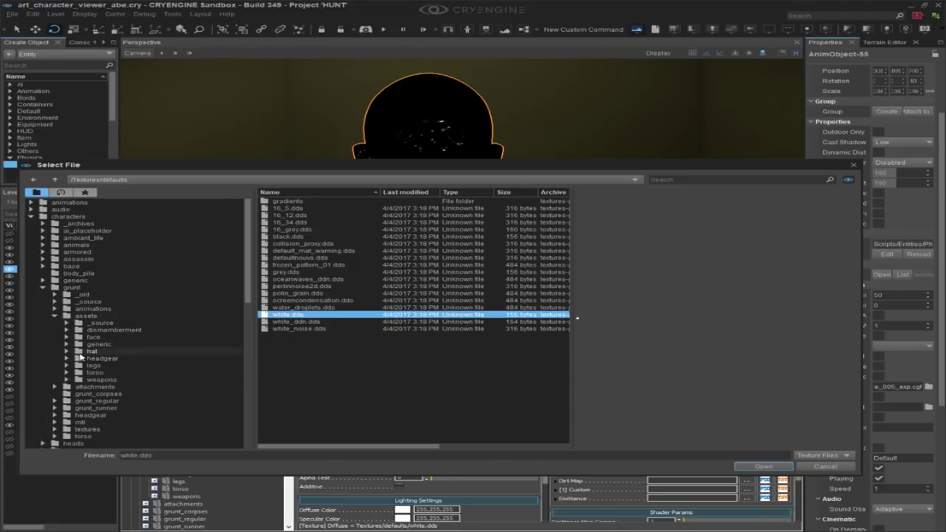
pyautogui.click(67, 337)
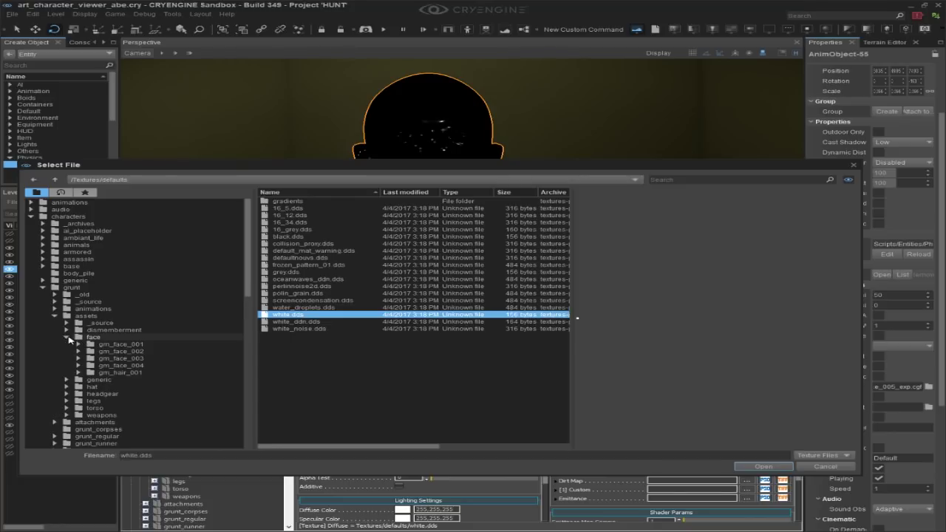
pyautogui.click(79, 366)
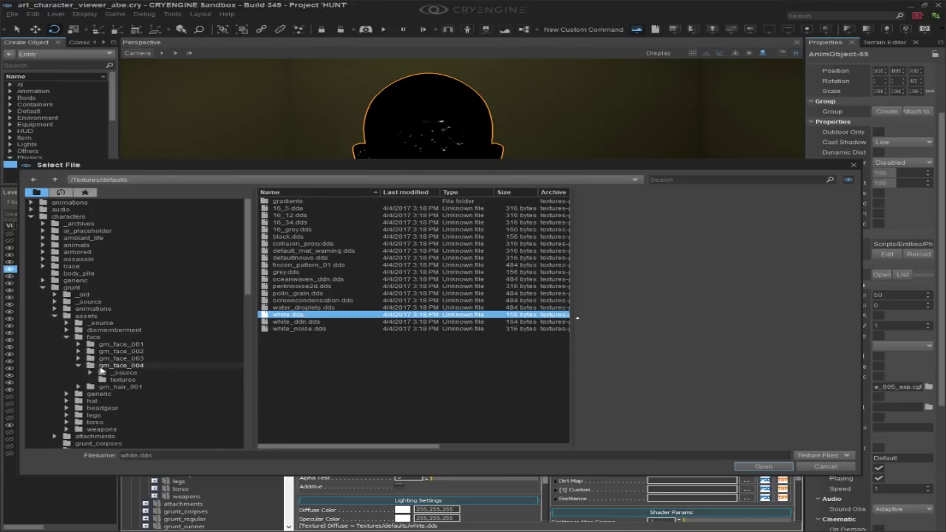
pyautogui.click(116, 379)
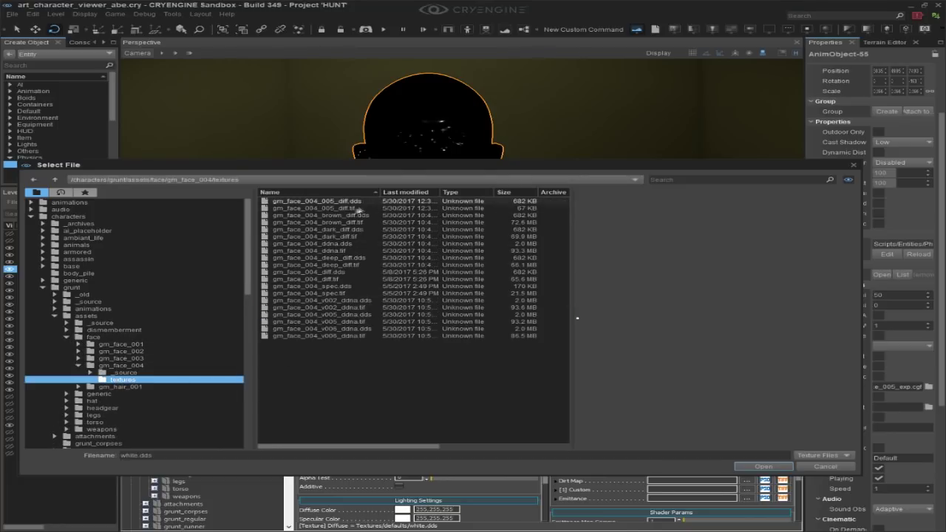
pyautogui.click(360, 209)
pyautogui.click(783, 466)
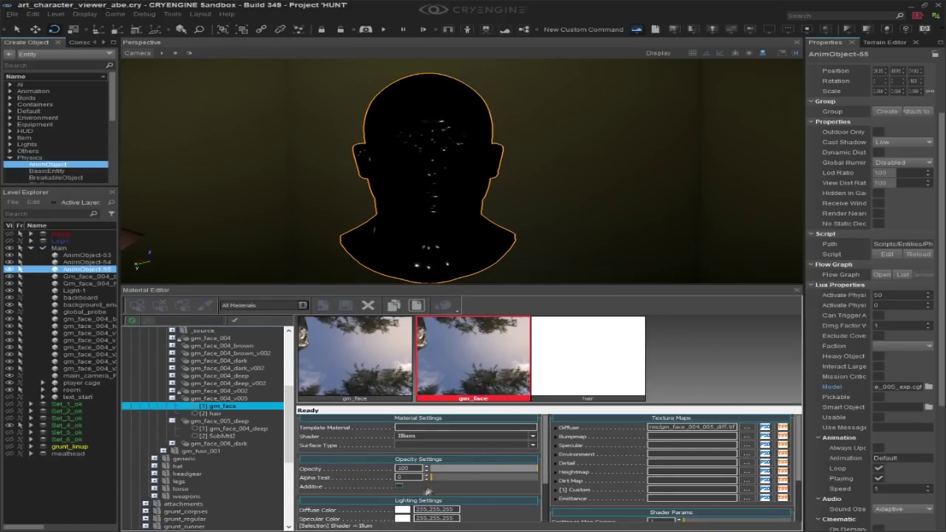
# Undock the Material Editor and dock it again beneath the viewport, spanning the Level Explorer and Properties columns
pyautogui.doubleClick(529, 290)
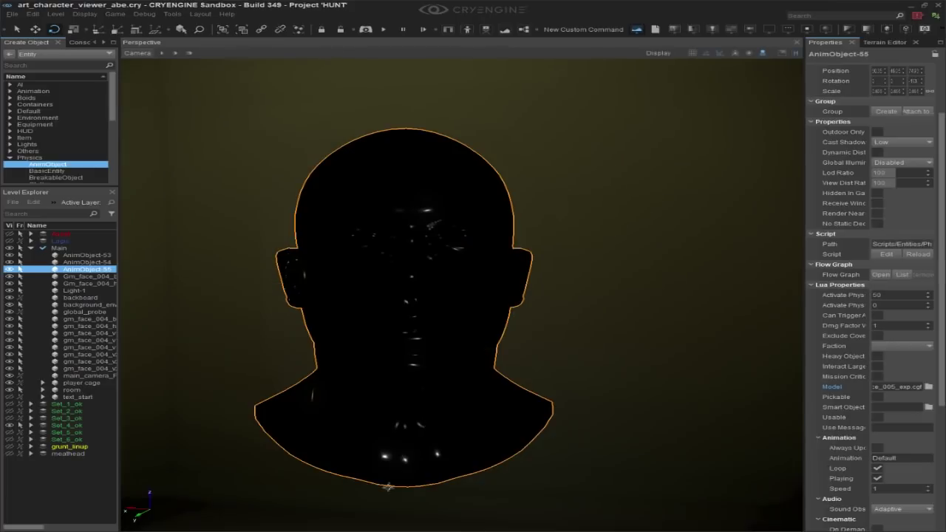
pyautogui.moveTo(599, 416); pyautogui.dragTo(473, 521)
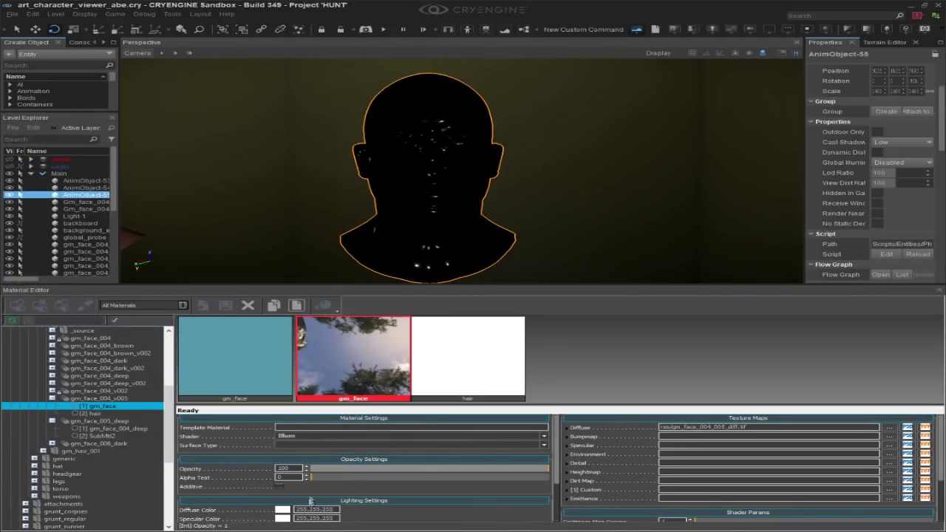
pyautogui.click(281, 519)
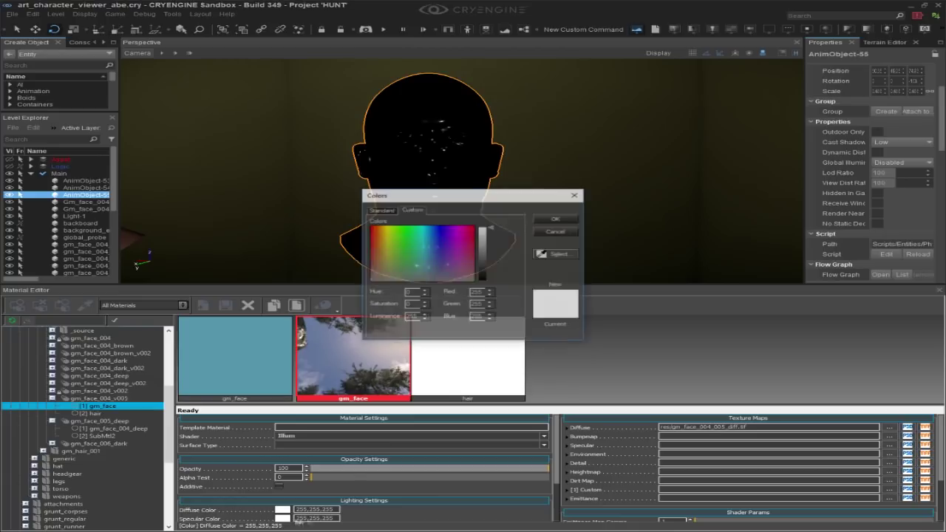
pyautogui.press('Tab')
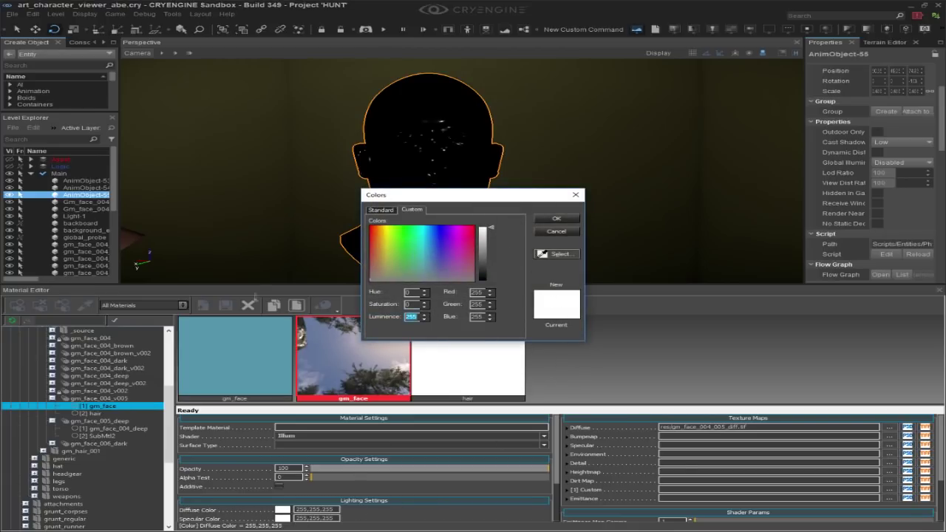
pyautogui.click(560, 231)
# Switch to Photoshop and add a solid color fill layer with RGB 51, 51, 51 in the Spec group
pyautogui.hotkey('alt', 'Tab')
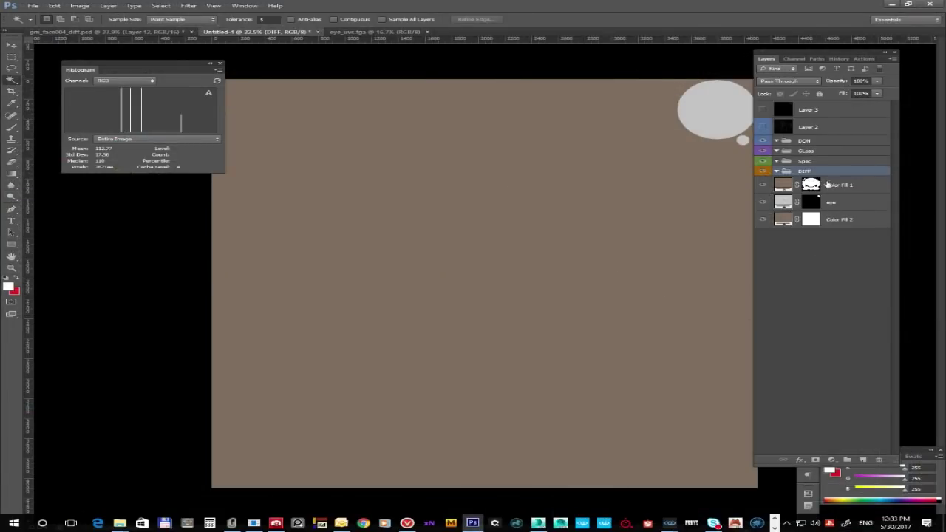
pyautogui.click(812, 162)
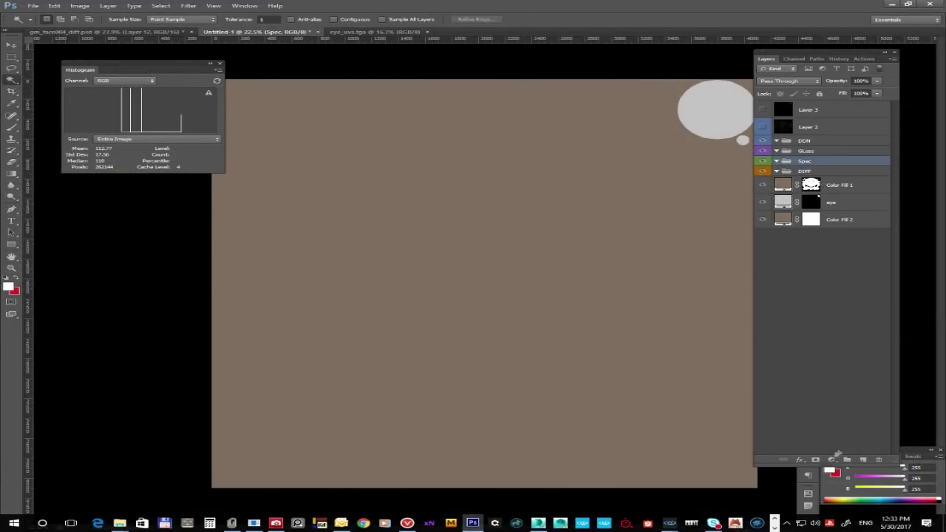
pyautogui.click(830, 459)
pyautogui.click(861, 266)
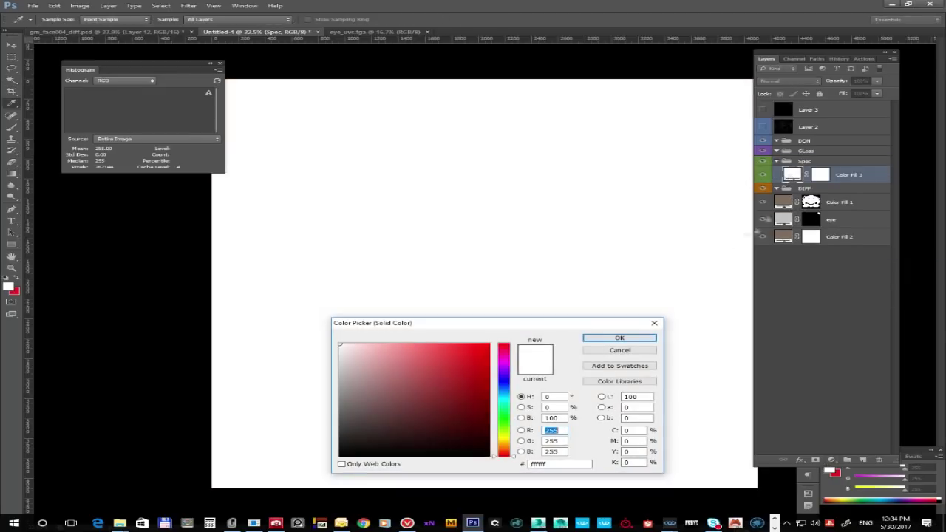
pyautogui.moveTo(346, 416); pyautogui.dragTo(340, 416)
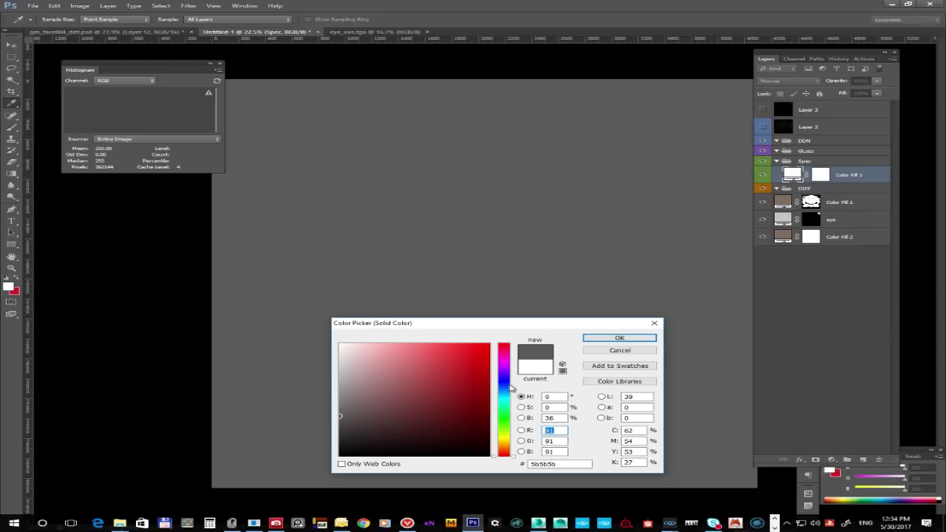
pyautogui.write('51')
pyautogui.press('Tab')
pyautogui.write('51')
pyautogui.press('Tab')
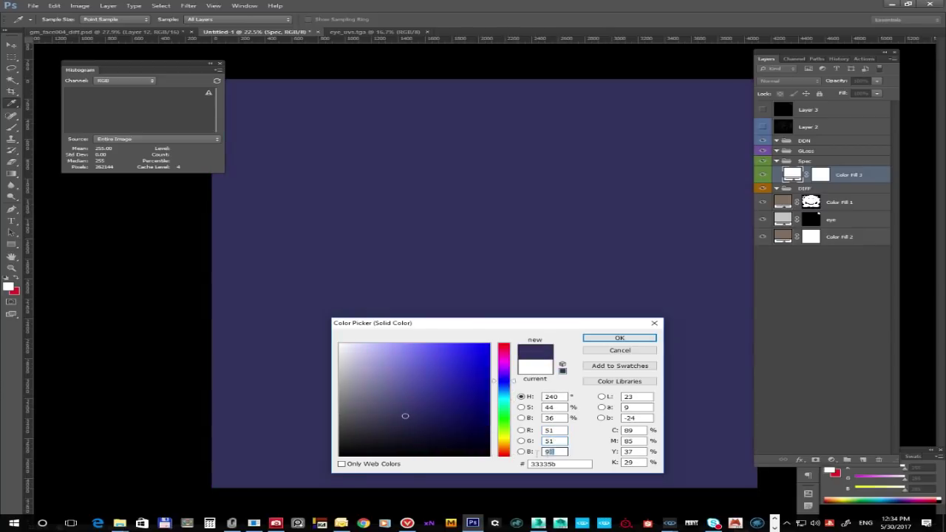
pyautogui.write('51')
pyautogui.click(618, 338)
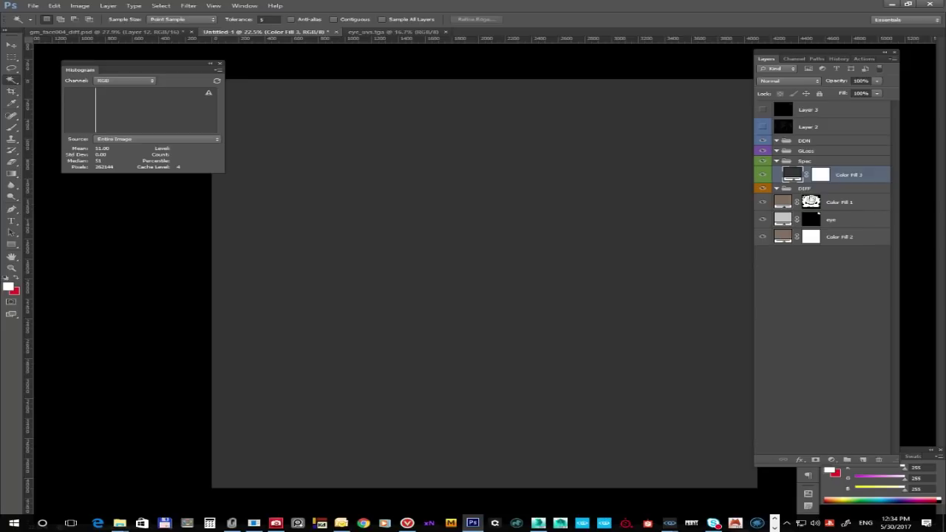
# Load the eye layer's mask as a selection and add a solid color fill with RGB 47, 47, 47 in the Spec group
pyautogui.keyDown('ctrl'); pyautogui.click(812, 221); pyautogui.keyUp('ctrl')
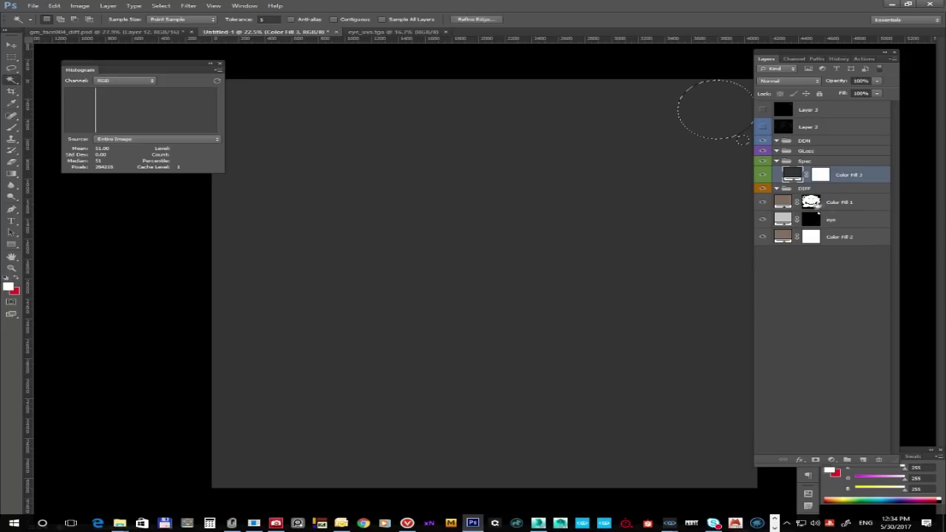
pyautogui.click(831, 459)
pyautogui.click(883, 271)
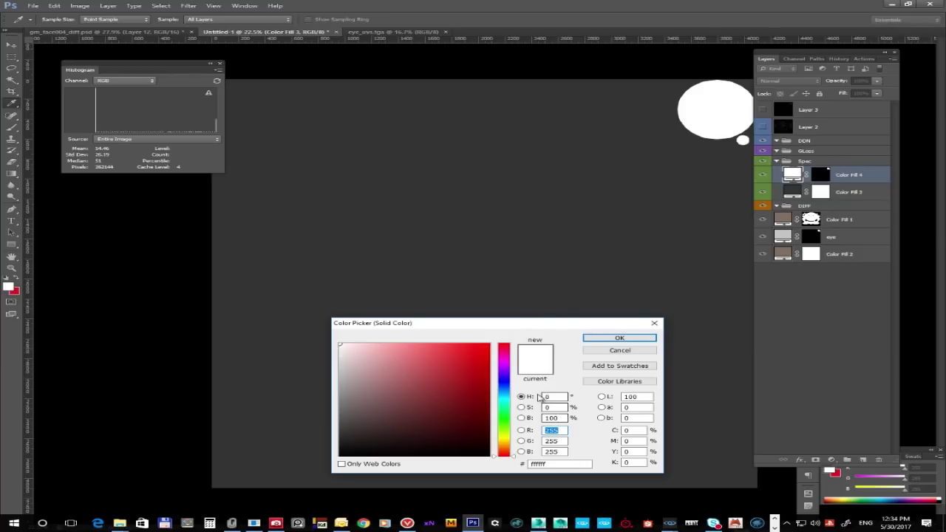
pyautogui.write('47')
pyautogui.press('Tab')
pyautogui.write('47')
pyautogui.press('Tab')
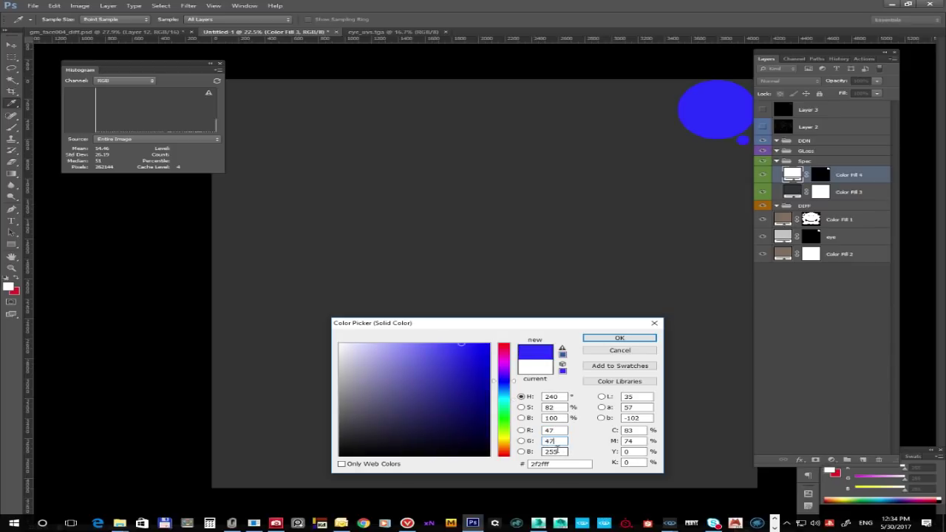
pyautogui.write('47')
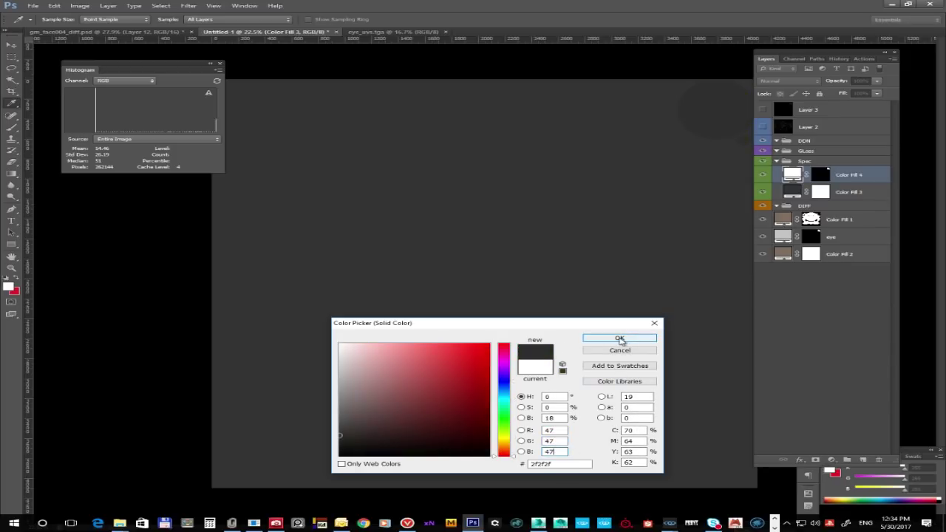
pyautogui.click(619, 338)
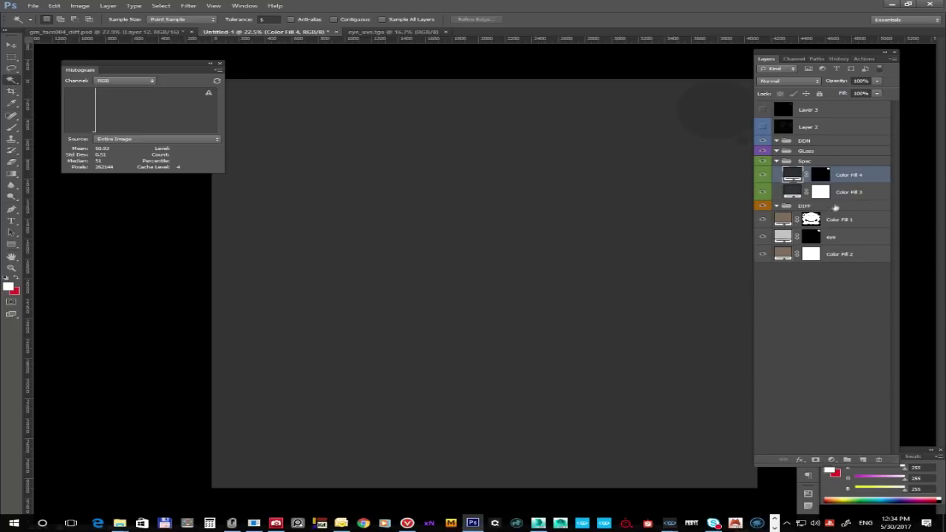
pyautogui.click(817, 161)
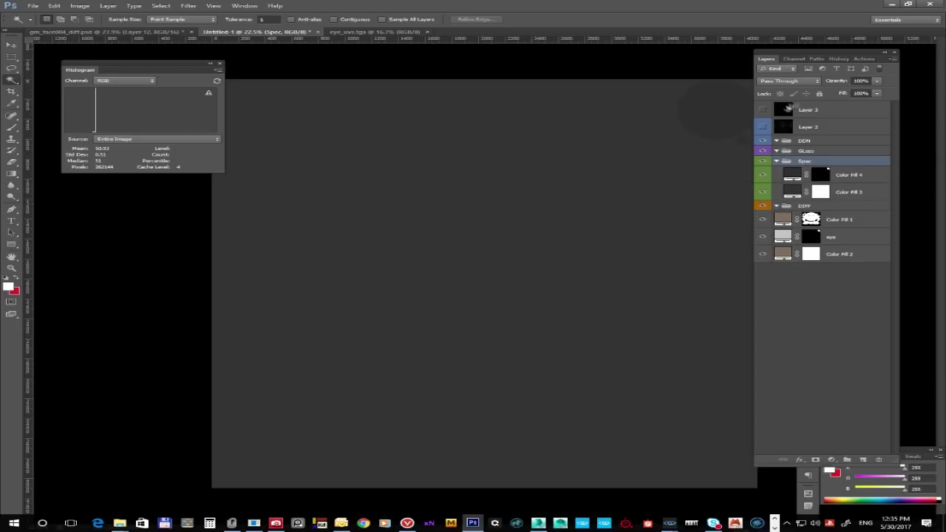
pyautogui.click(813, 151)
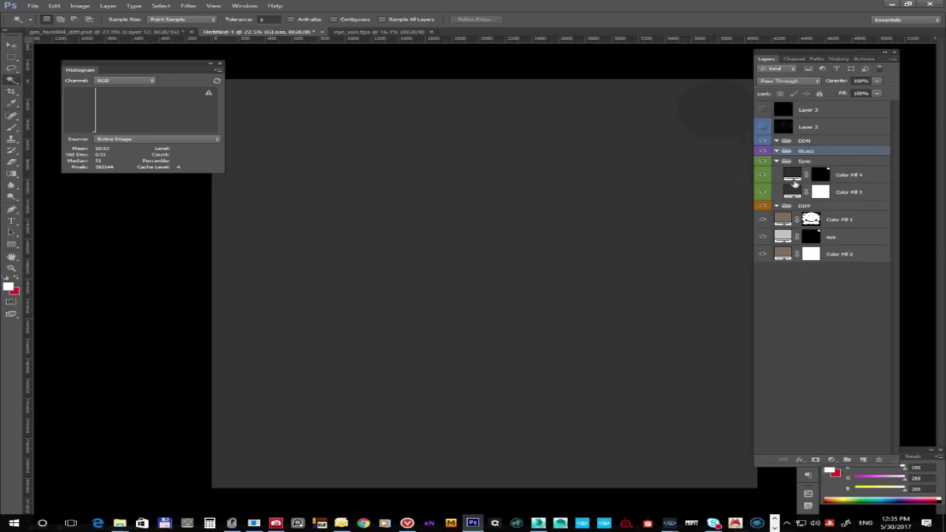
pyautogui.click(792, 180)
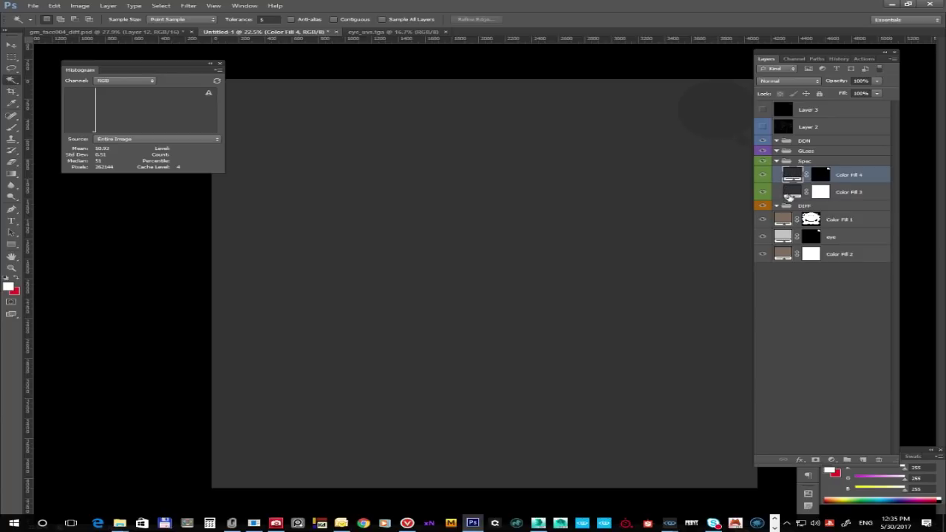
# Select the Spec group and save a copy in CryTIFPlugin format as gm_face_004_005_spec in the textures folder
pyautogui.click(799, 161)
pyautogui.hotkey('ctrl', 'shift', 's')
pyautogui.click(400, 399)
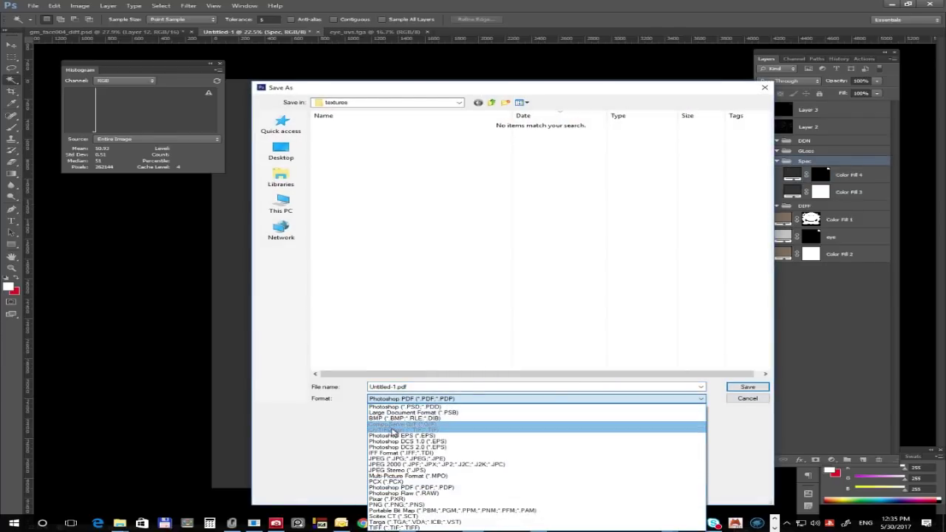
pyautogui.click(394, 430)
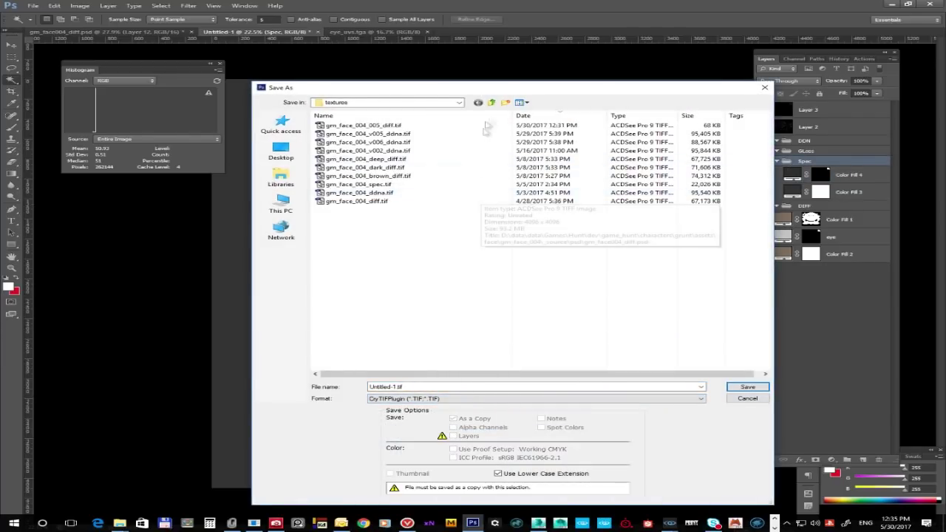
pyautogui.click(399, 126)
pyautogui.doubleClick(436, 387)
pyautogui.click(427, 387)
pyautogui.write('spec')
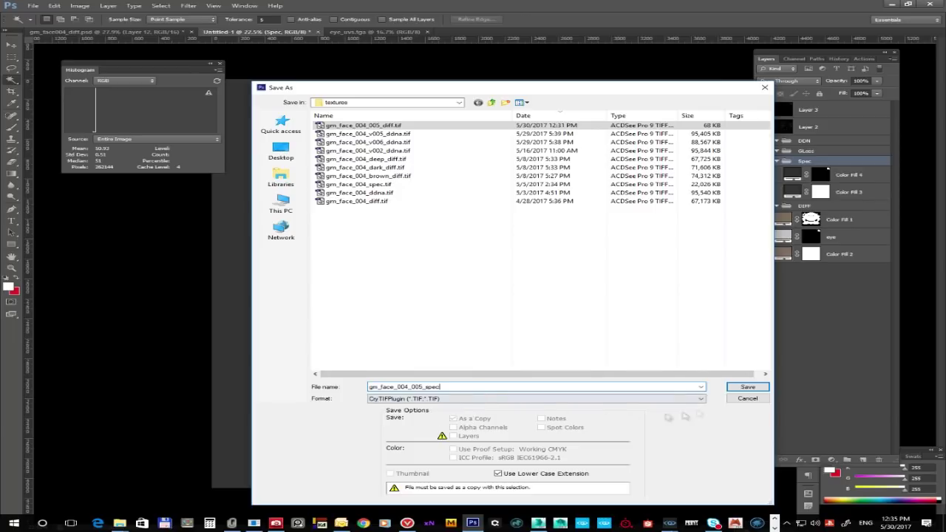
pyautogui.click(747, 387)
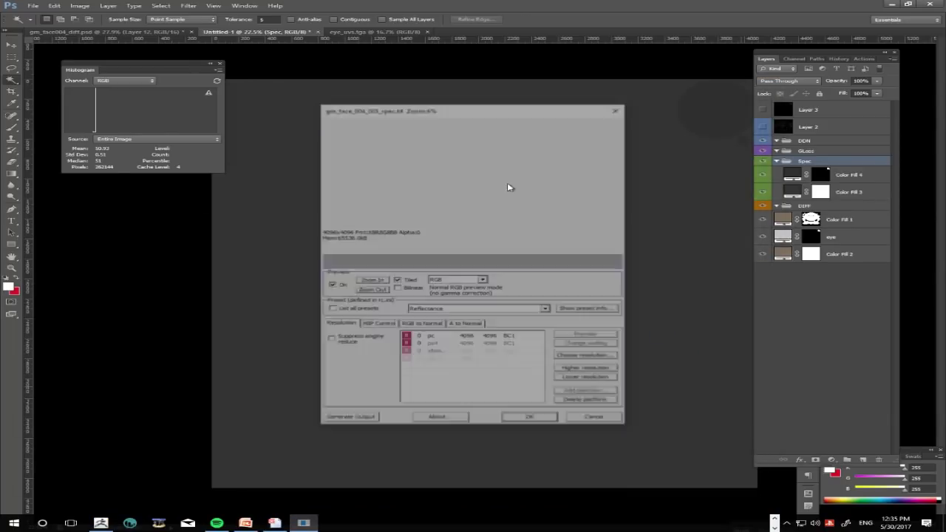
# Lower the specular texture's resolution to 512 x 512 for all platforms and complete the CryTIF export
pyautogui.click(484, 338)
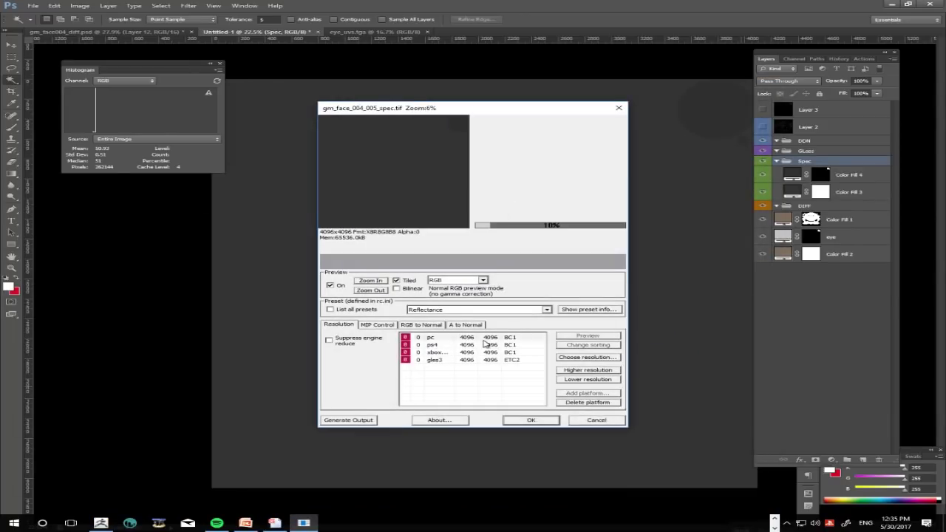
pyautogui.keyDown('shift'); pyautogui.click(503, 360); pyautogui.keyUp('shift')
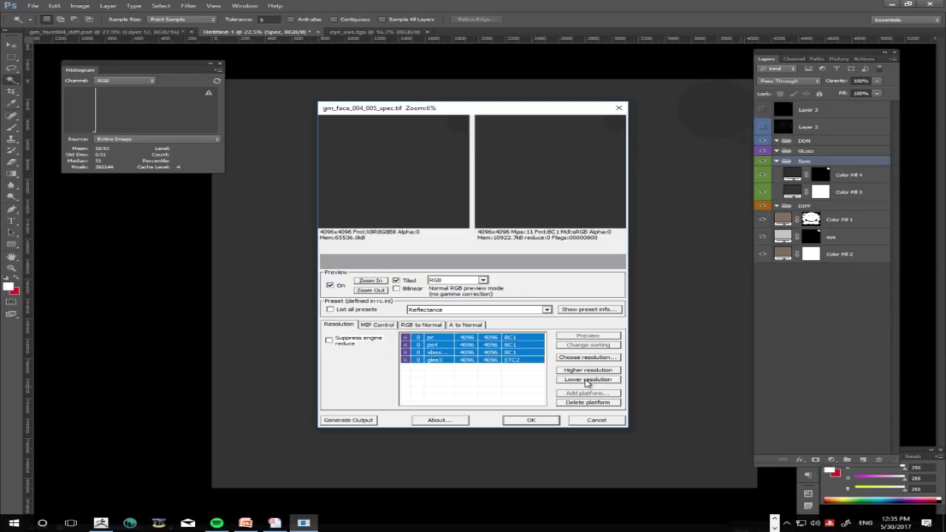
pyautogui.click(588, 380)
pyautogui.click(587, 379)
pyautogui.click(588, 380)
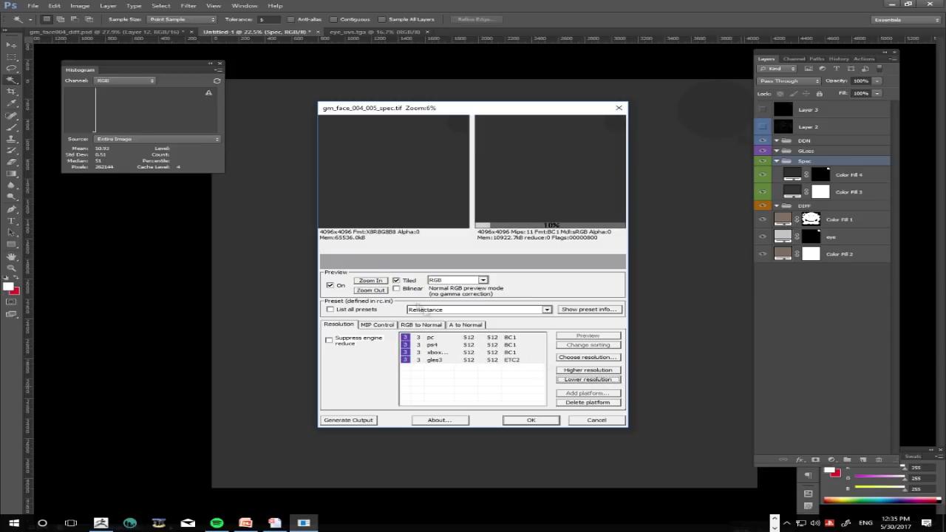
pyautogui.click(526, 422)
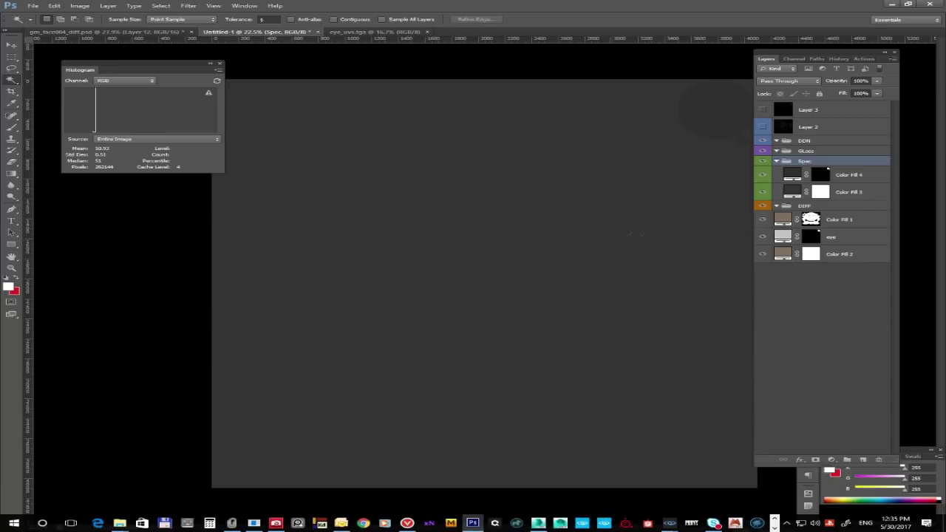
# Select the GLoss group, switch to CRYENGINE Sandbox and open the file selection for the gm_face material's specular map
pyautogui.click(819, 151)
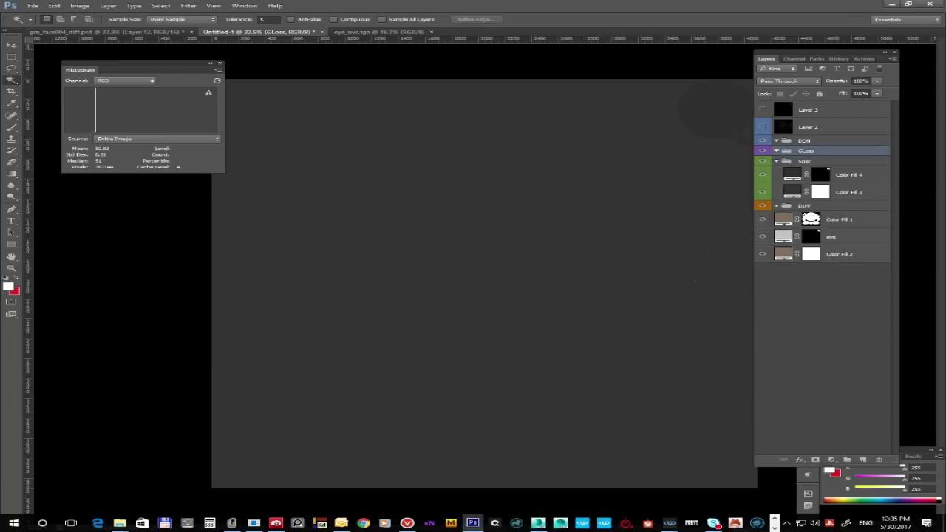
pyautogui.moveTo(668, 523)
pyautogui.click(731, 473)
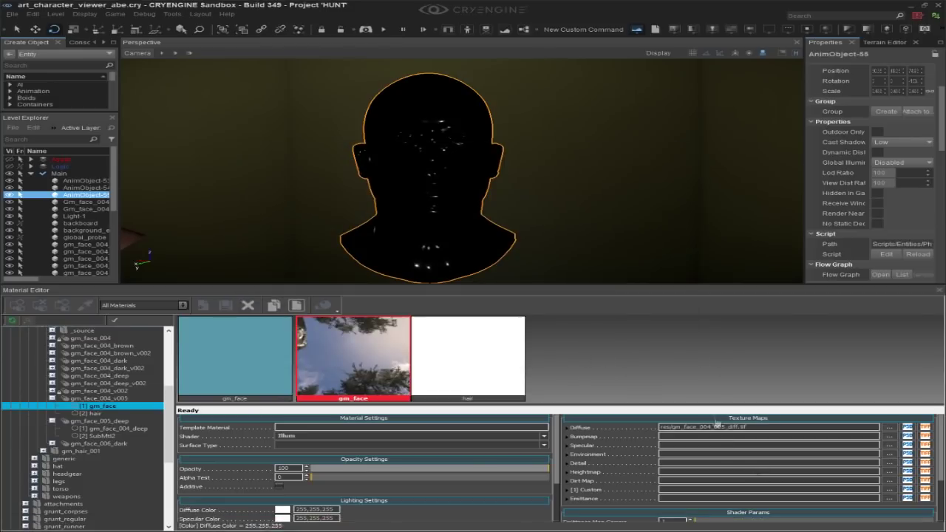
pyautogui.click(889, 438)
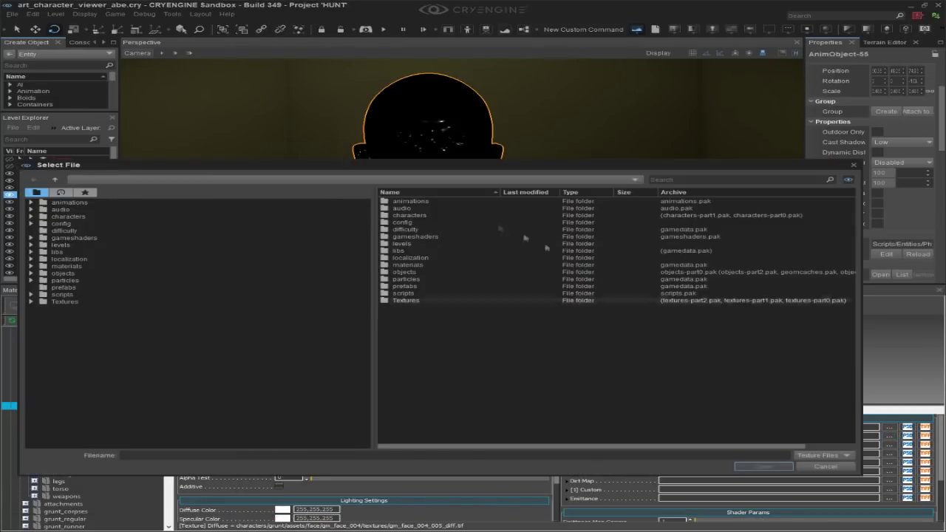
pyautogui.click(826, 466)
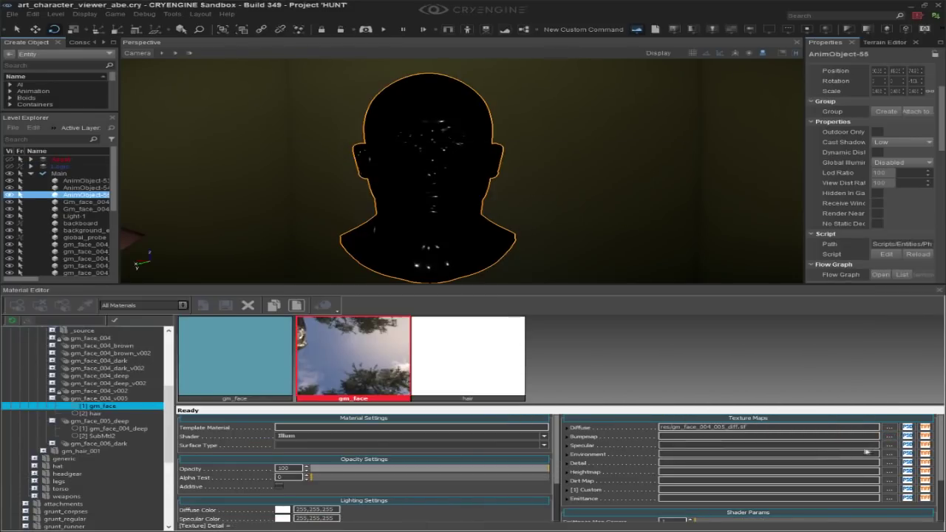
pyautogui.click(888, 445)
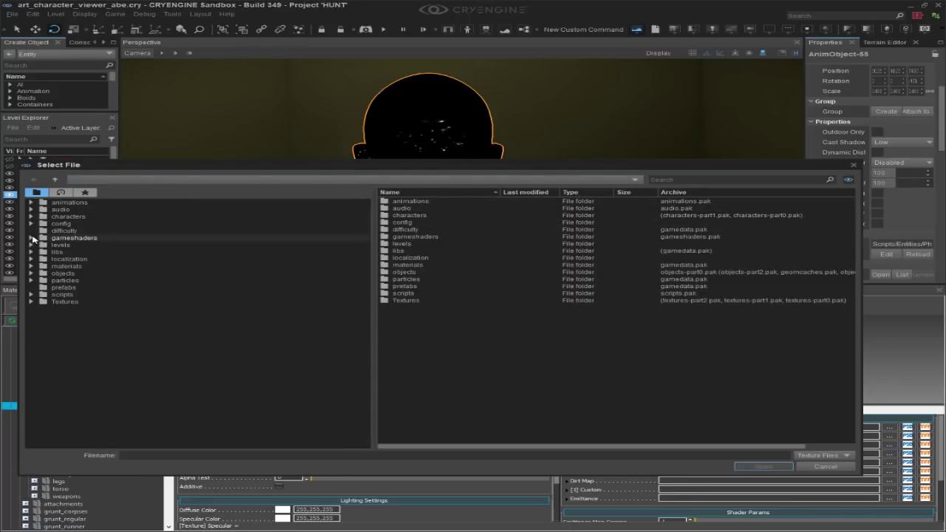
# Assign gm_face_004_005_spec.tif from characters/grunt/assets/face/gm_face_004/textures as the gm_face material's specular map and inspect the head from the side
pyautogui.click(61, 193)
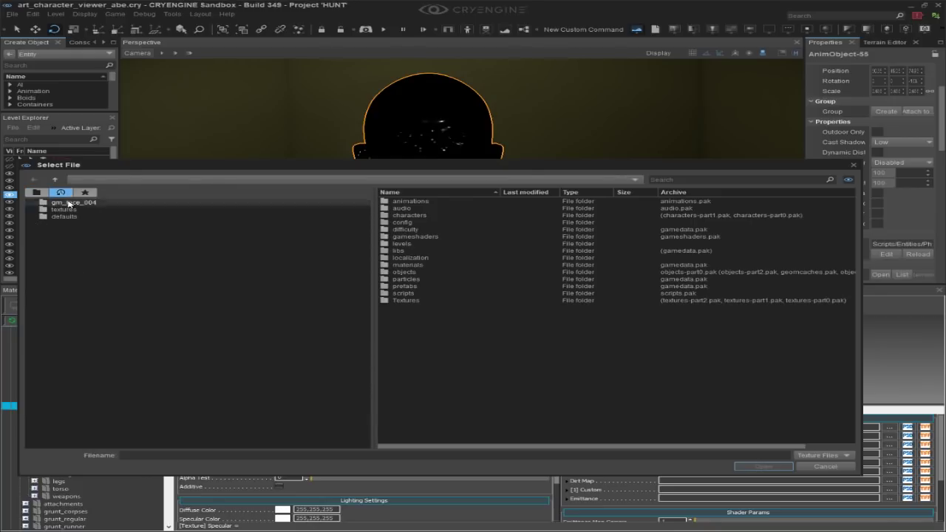
pyautogui.click(69, 202)
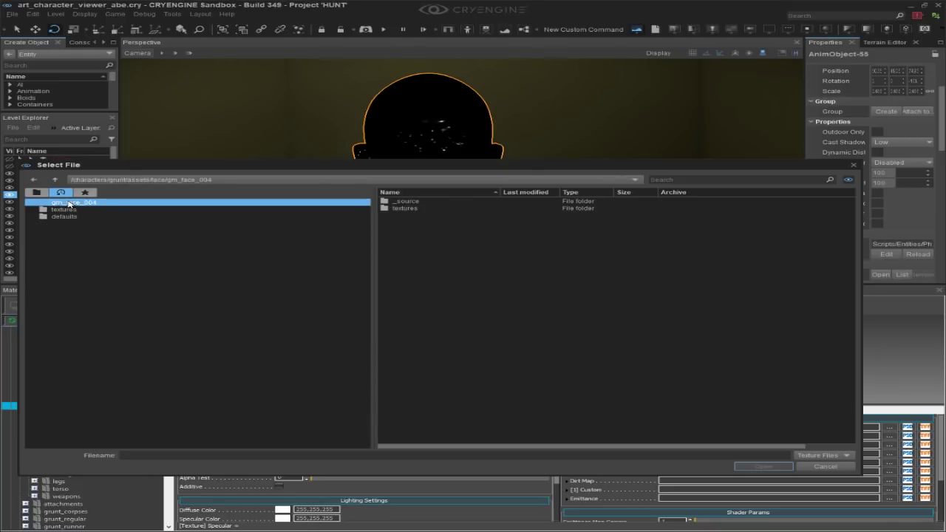
pyautogui.doubleClick(405, 208)
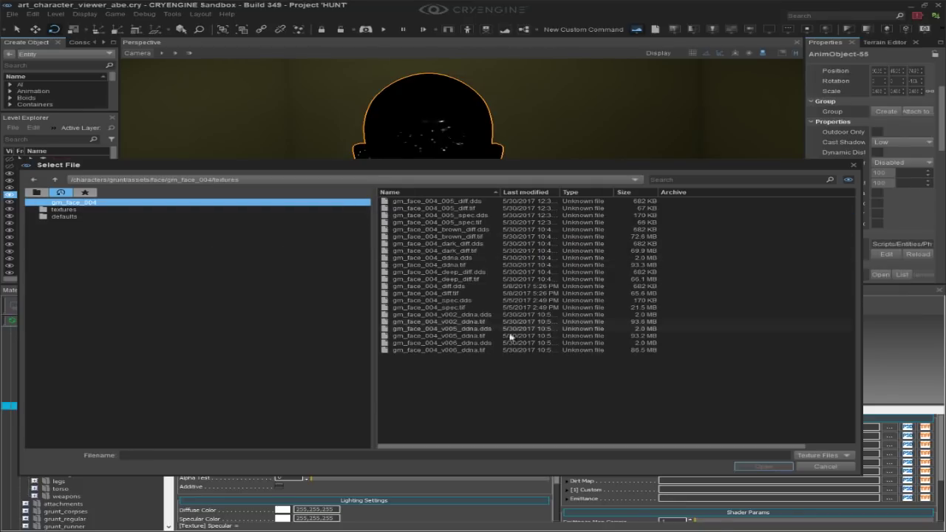
pyautogui.click(444, 222)
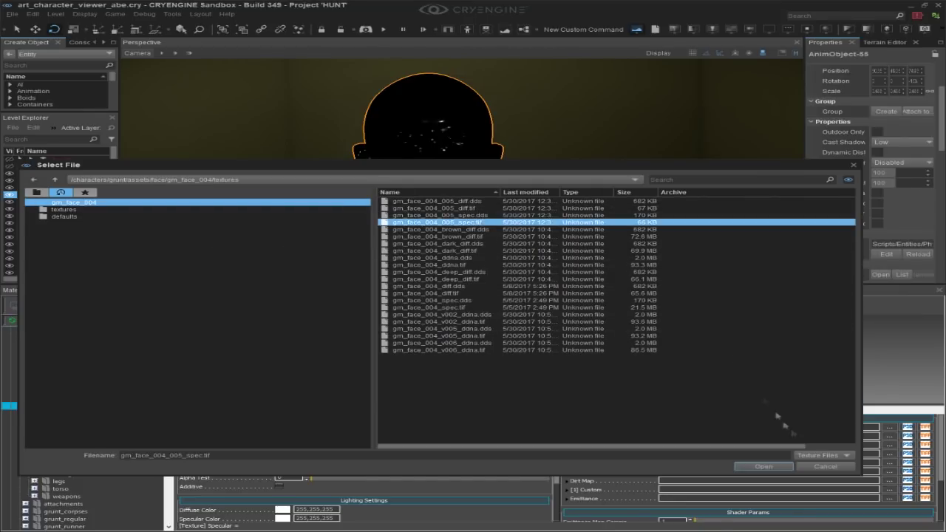
pyautogui.click(764, 467)
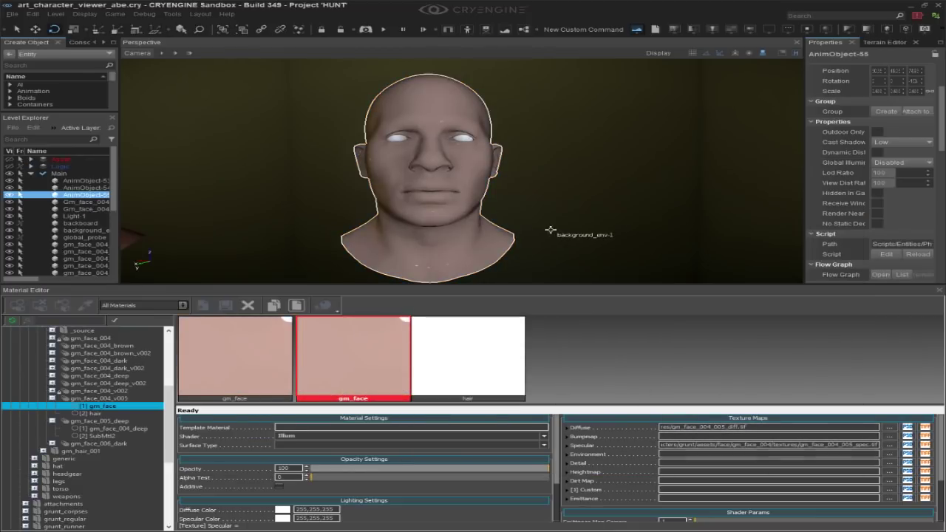
pyautogui.keyDown('alt'); pyautogui.moveTo(439, 162); pyautogui.dragTo(200, 211, button='middle'); pyautogui.keyUp('alt')
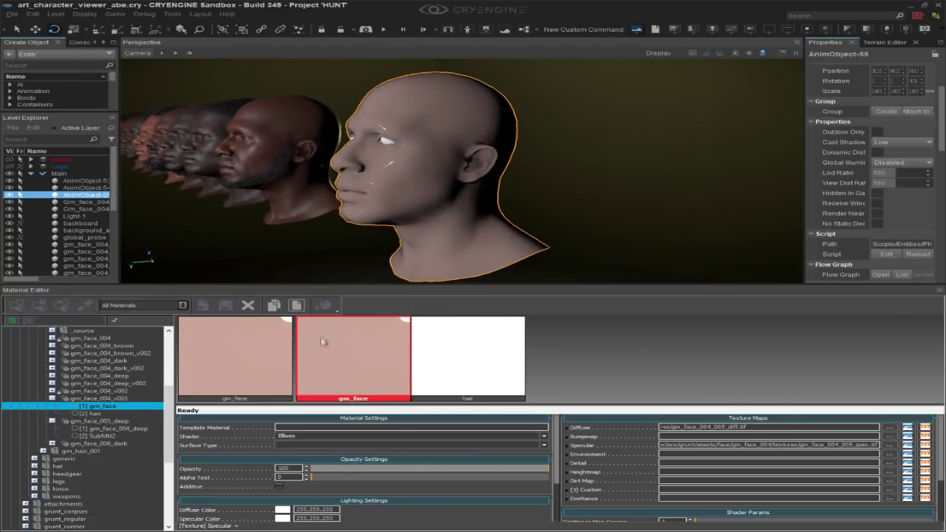
# Examine the gm_face head's shading in the viewport from the side, at an angle and from the front
pyautogui.keyDown('alt'); pyautogui.moveTo(380, 258); pyautogui.dragTo(347, 248, button='middle'); pyautogui.keyUp('alt')
pyautogui.moveTo(414, 185)
pyautogui.mouseDown(button='middle')
pyautogui.moveTo(769, 181)
pyautogui.moveTo(215, 183)
pyautogui.moveTo(472, 183)
pyautogui.moveTo(402, 183)
pyautogui.mouseUp(button='middle')
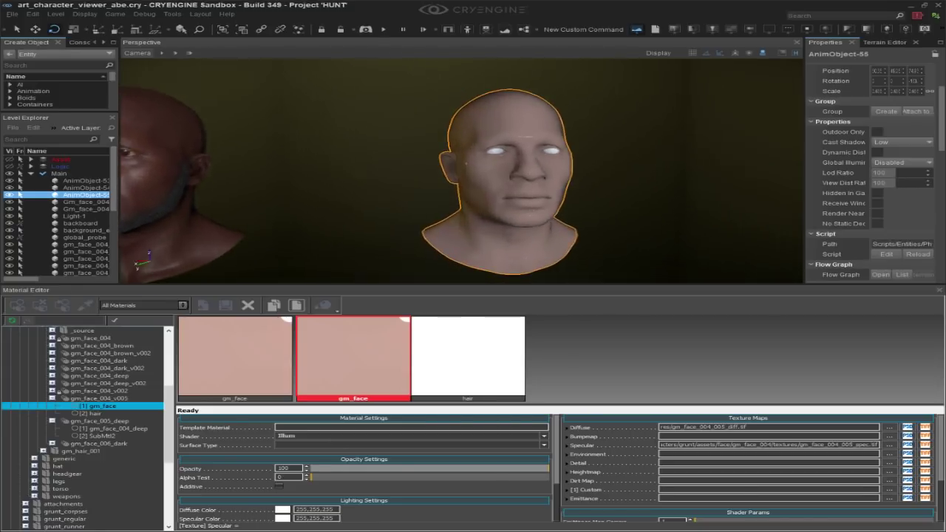
pyautogui.moveTo(162, 158); pyautogui.dragTo(373, 139, button='middle')
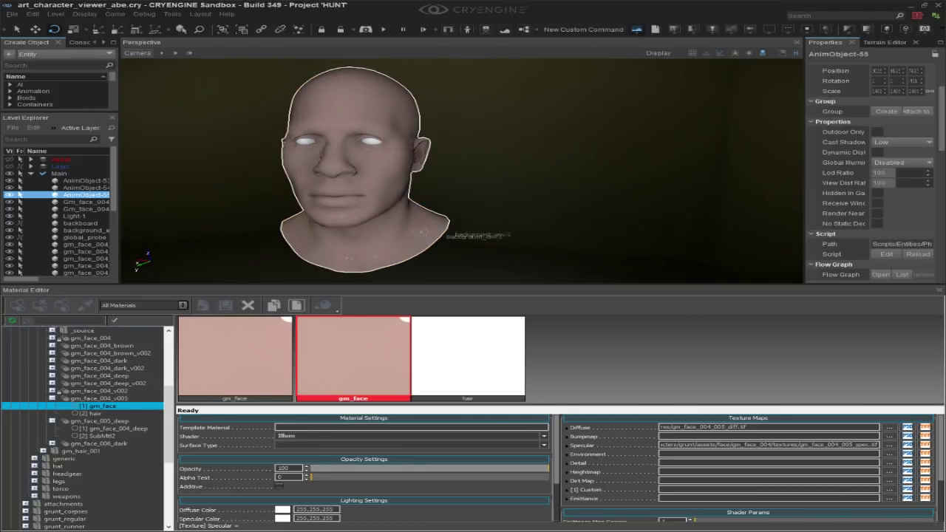
pyautogui.moveTo(384, 228)
pyautogui.mouseDown(button='middle')
pyautogui.moveTo(370, 222)
pyautogui.moveTo(414, 222)
pyautogui.moveTo(365, 222)
pyautogui.moveTo(418, 222)
pyautogui.moveTo(380, 221)
pyautogui.mouseUp(button='middle')
pyautogui.moveTo(473, 183); pyautogui.dragTo(442, 184, button='middle')
# Switch to Photoshop and add a Solid Color fill layer inside the DDN group
pyautogui.press('super')
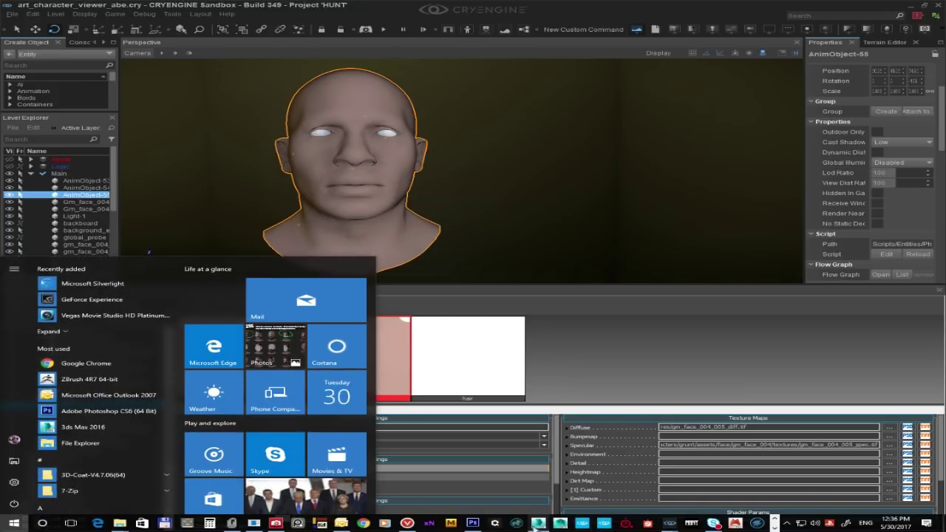
pyautogui.hotkey('alt', 'Tab')
pyautogui.click(821, 144)
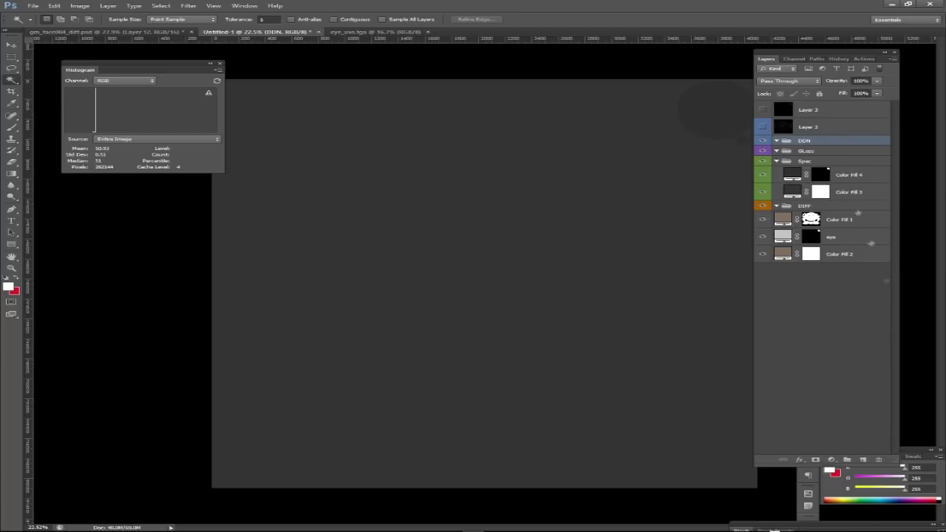
pyautogui.click(832, 459)
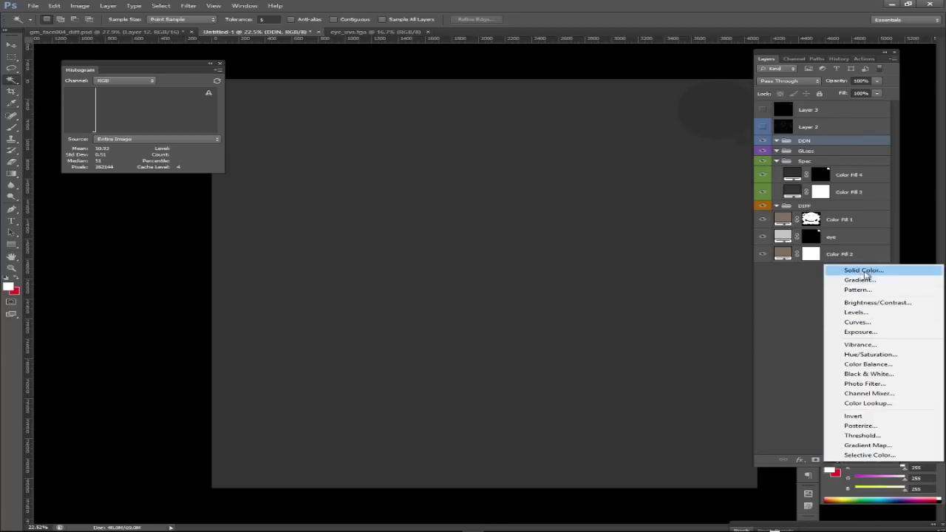
pyautogui.click(806, 270)
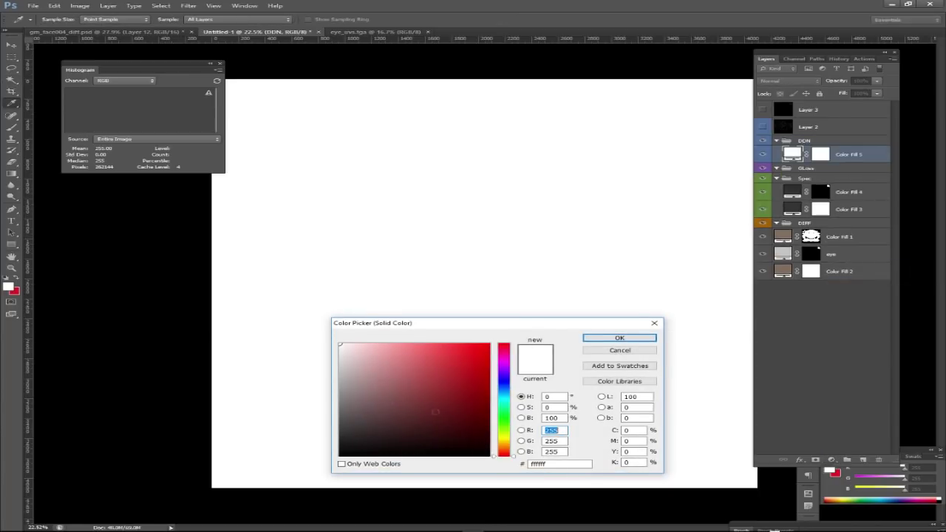
# Try a light cyan with RGB values 128, 255, 255 for the DDN group's fill layer
pyautogui.moveTo(510, 390); pyautogui.dragTo(509, 394)
pyautogui.click(384, 355)
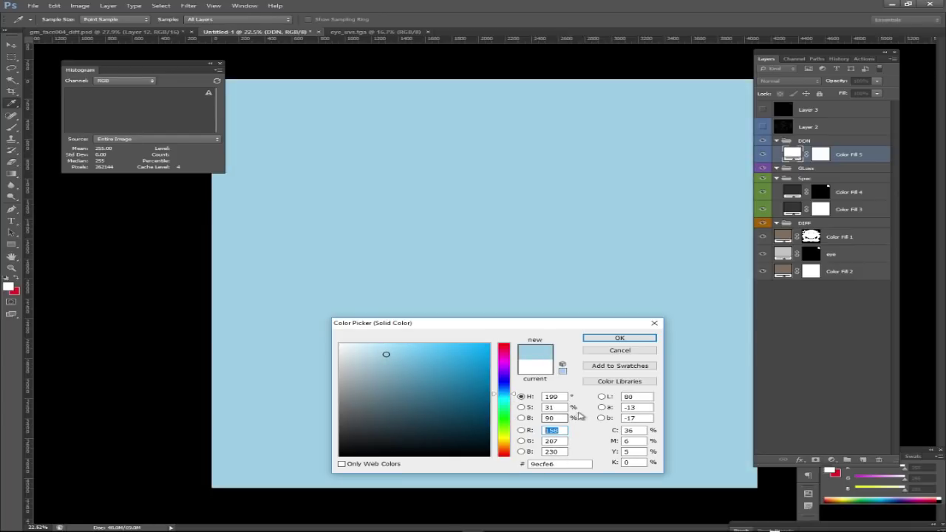
pyautogui.write('128')
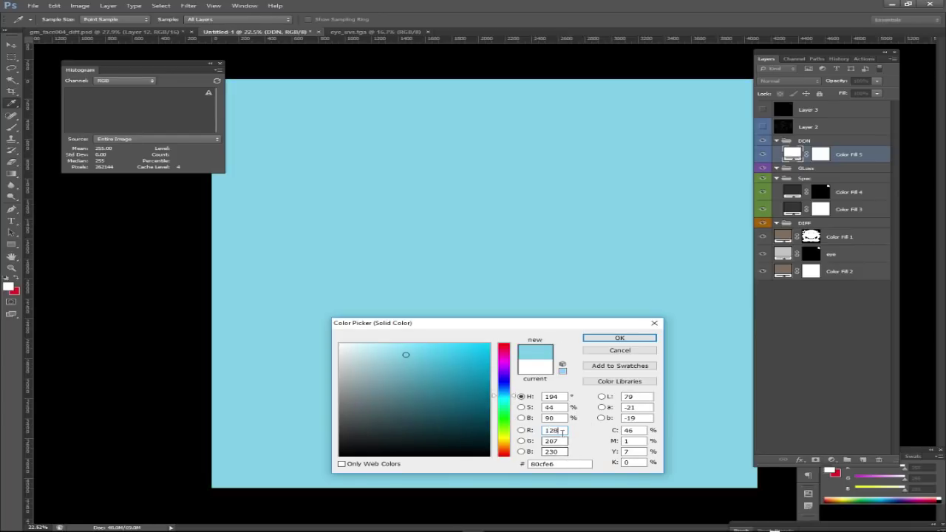
pyautogui.write('255')
pyautogui.press('Tab')
pyautogui.write('255')
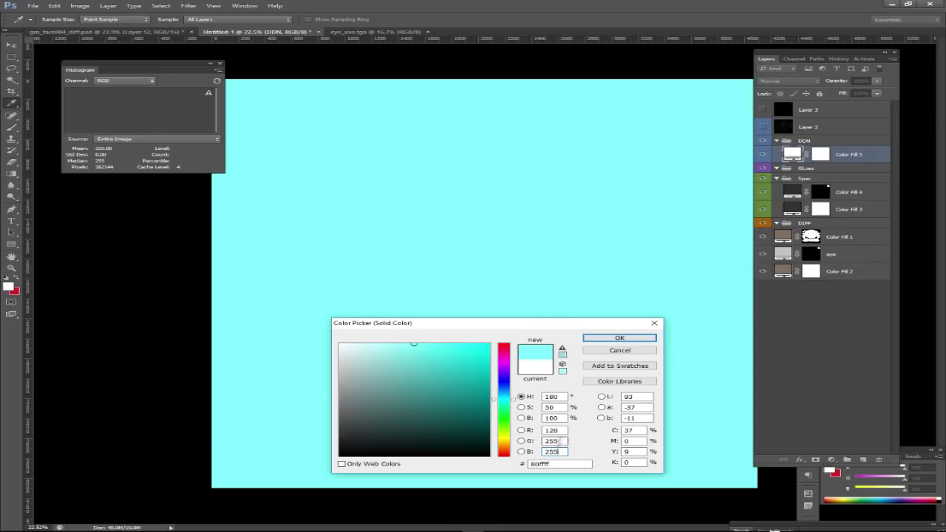
# Set the fill colour's blue and green values to 128 and enter a red value starting with 12
pyautogui.write('255')
pyautogui.write('128')
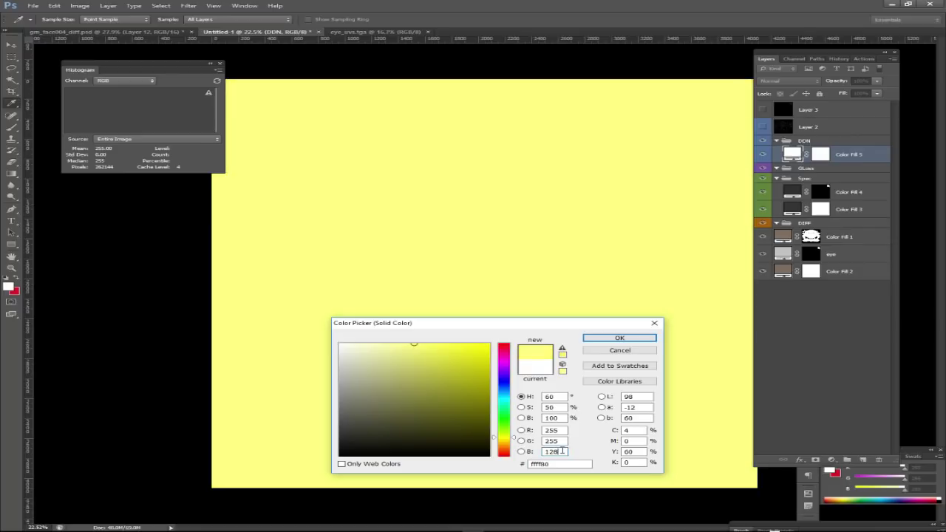
pyautogui.doubleClick(554, 441)
pyautogui.write('1')
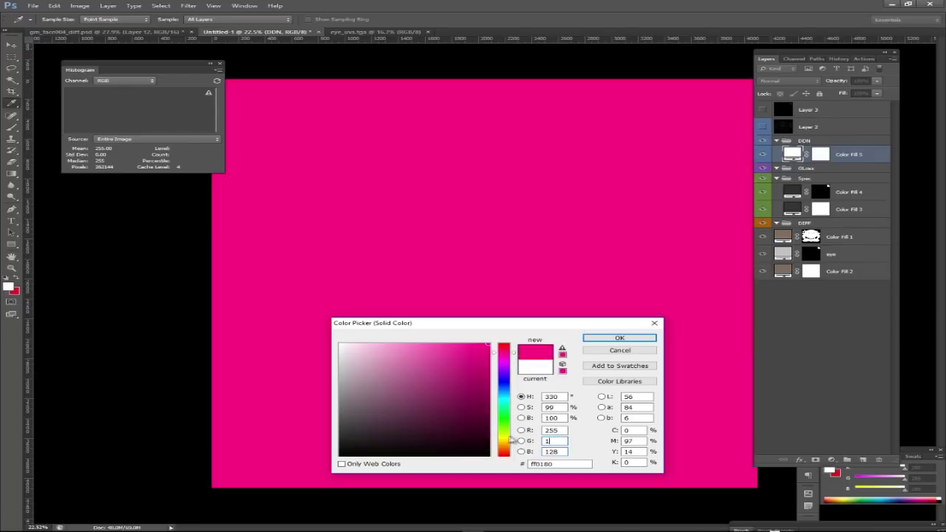
pyautogui.write('28')
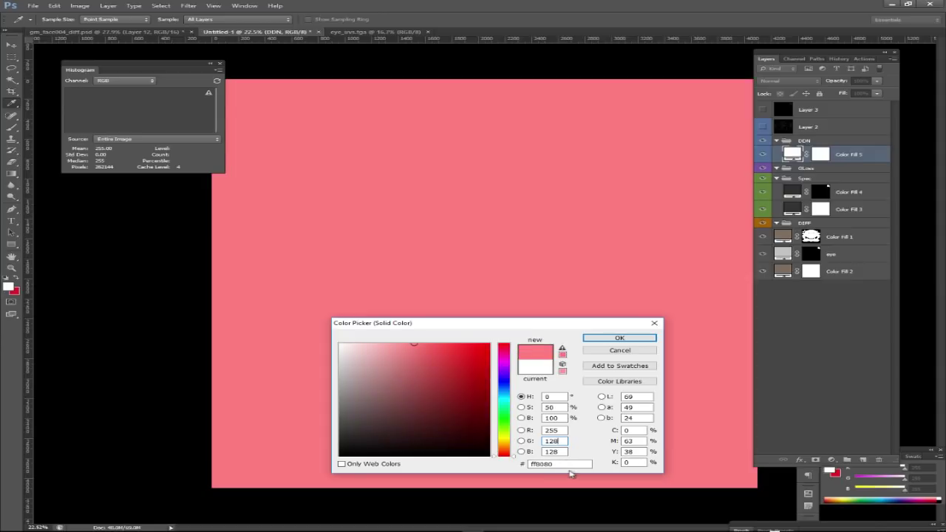
pyautogui.doubleClick(550, 431)
pyautogui.write('12')
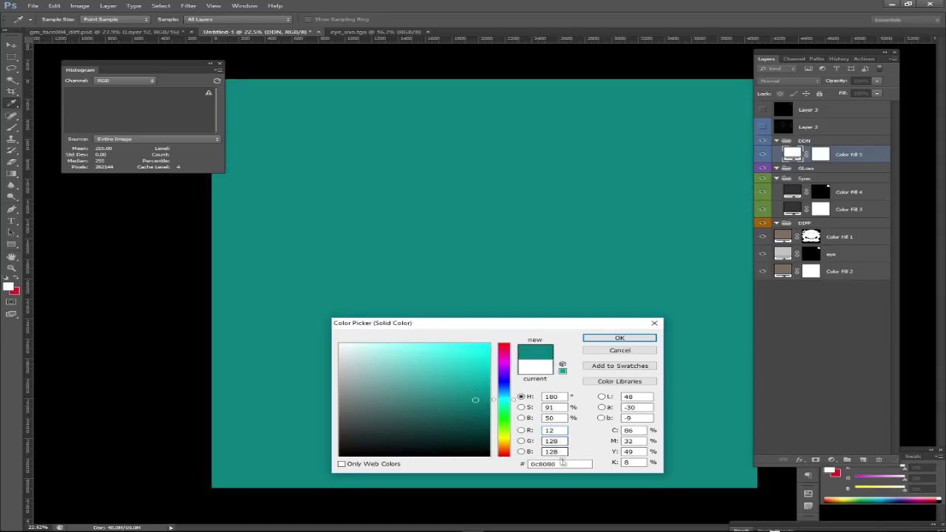
# Set the DDN group's solid colour fill to the flat normal-map colour R 128, G 128, B 255
pyautogui.write('8')
pyautogui.press('Tab')
pyautogui.press('Tab')
pyautogui.write('2')
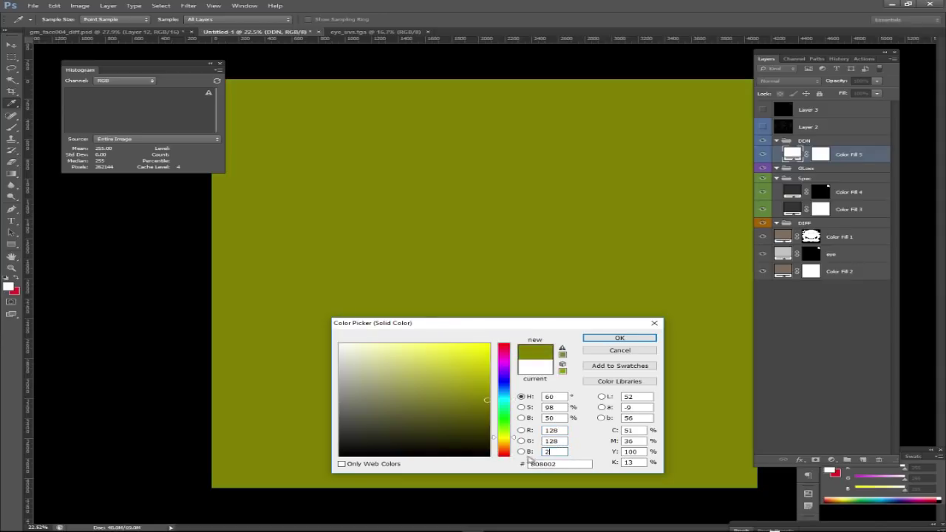
pyautogui.write('55')
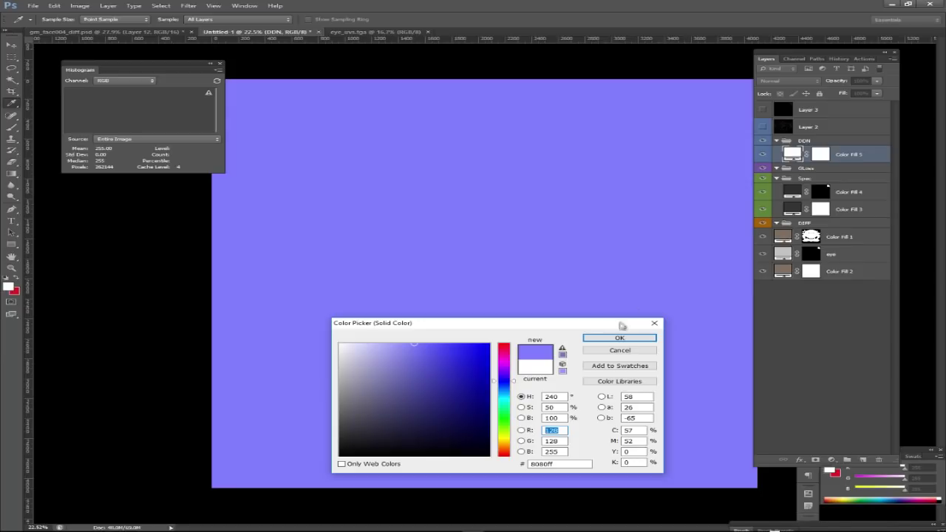
pyautogui.click(617, 337)
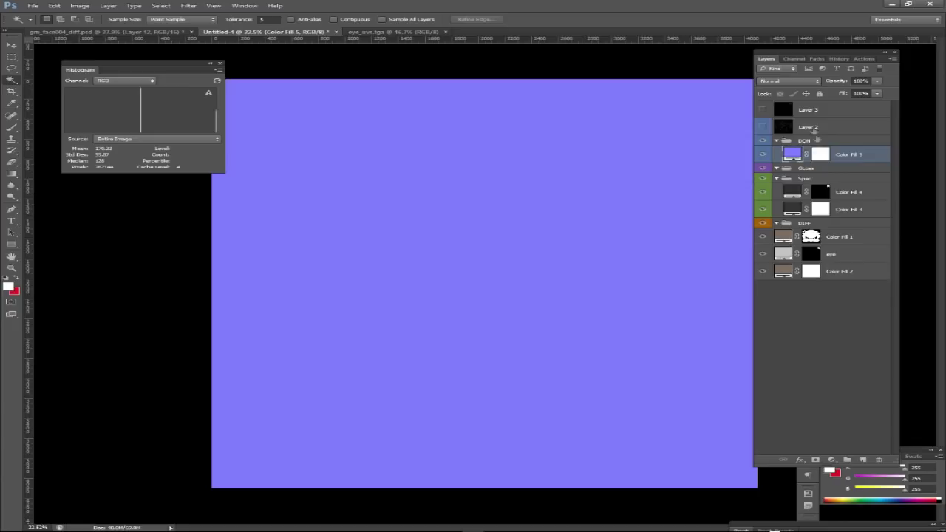
# Select the Gloss group and hide the DDN group
pyautogui.click(809, 170)
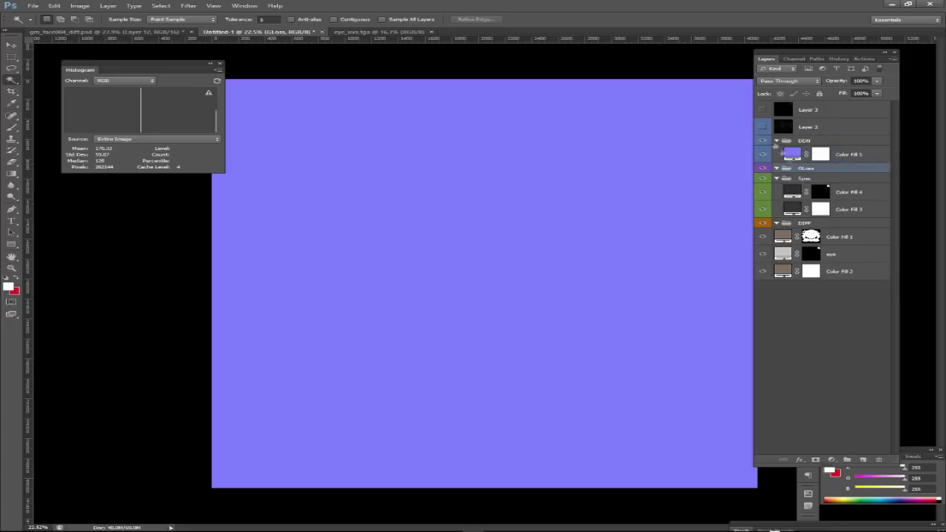
pyautogui.click(763, 141)
# Switch to CRYENGINE Sandbox, try the gm_face material's Smoothness at 81 and at about 200, undo the trials, and return to Photoshop
pyautogui.hotkey('alt', 'Tab')
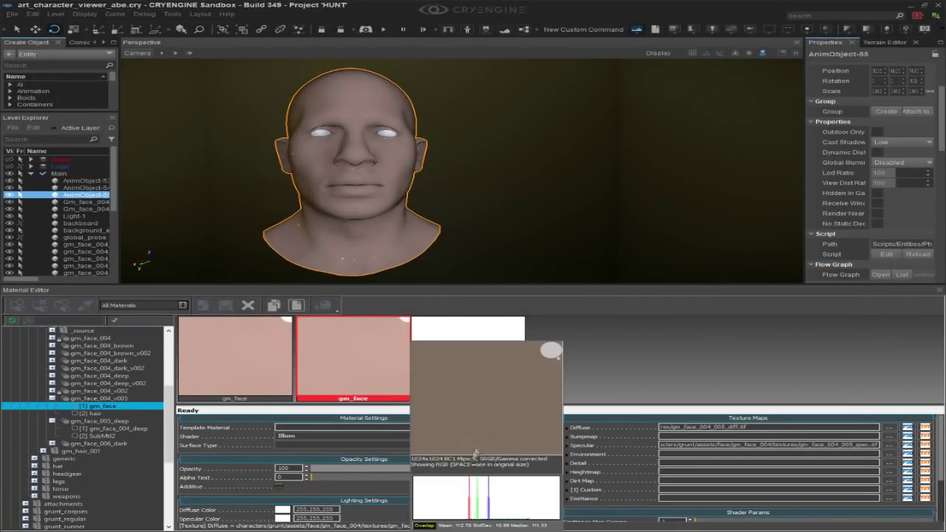
pyautogui.scroll(-1, 344, 488)
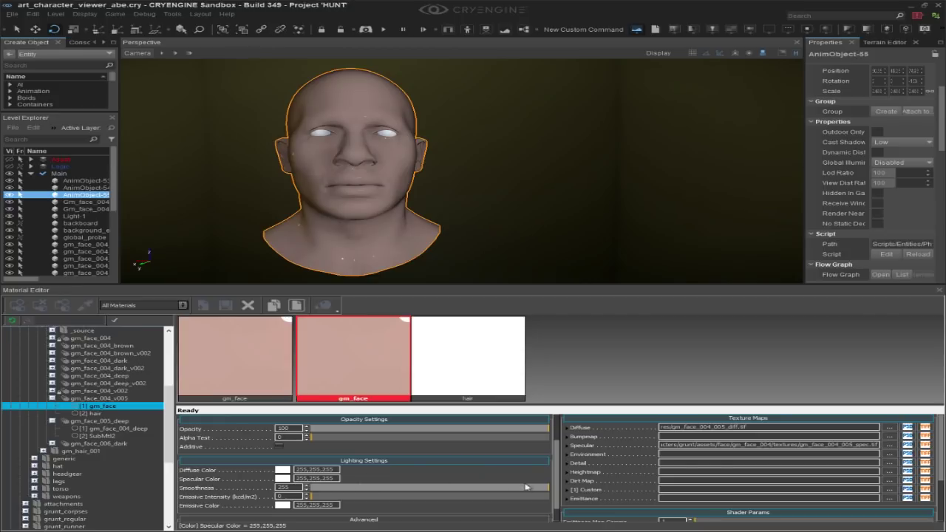
pyautogui.click(387, 485)
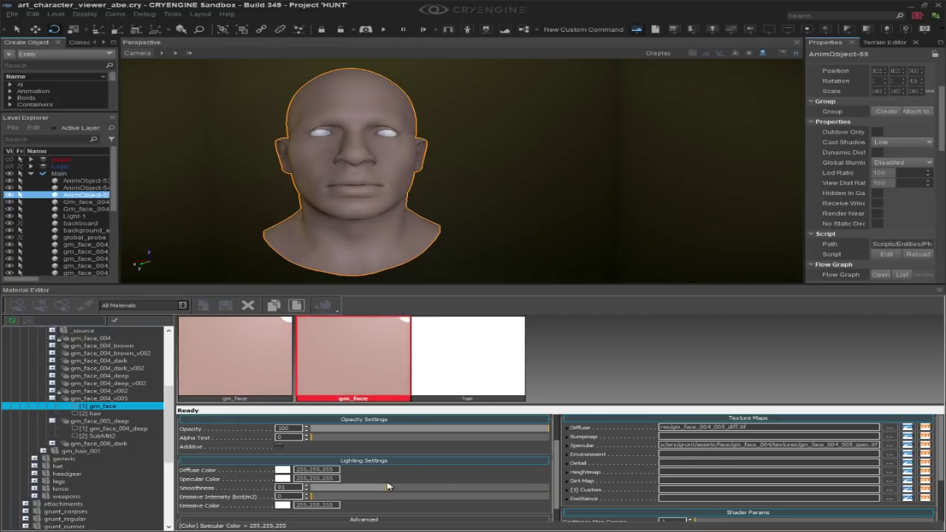
pyautogui.moveTo(396, 488)
pyautogui.mouseDown()
pyautogui.moveTo(522, 492)
pyautogui.moveTo(507, 492)
pyautogui.mouseUp()
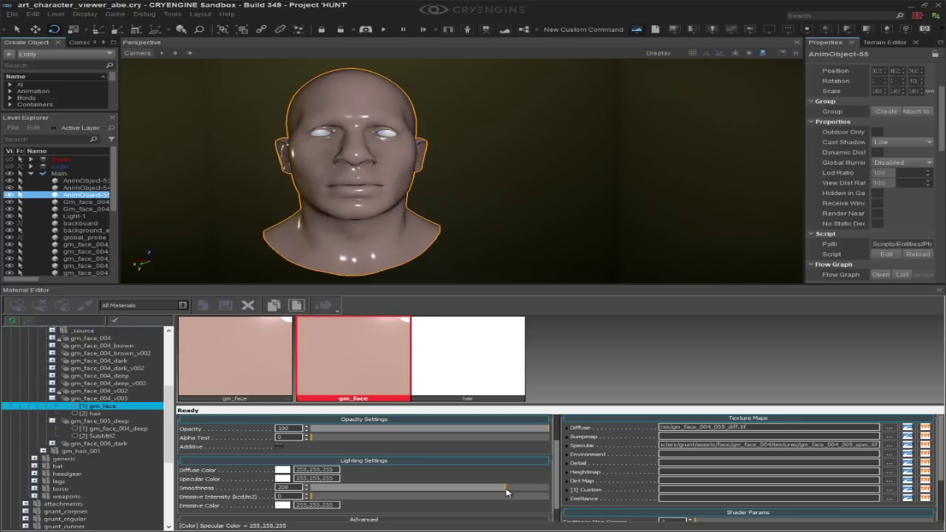
pyautogui.hotkey('ctrl', 'z')
pyautogui.hotkey('ctrl', 'z')
pyautogui.hotkey('ctrl', 'z')
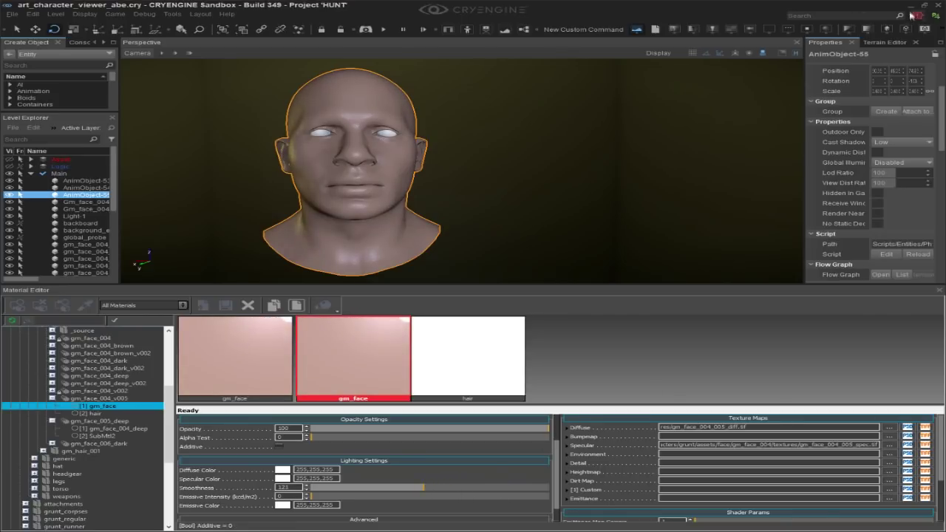
pyautogui.click(912, 5)
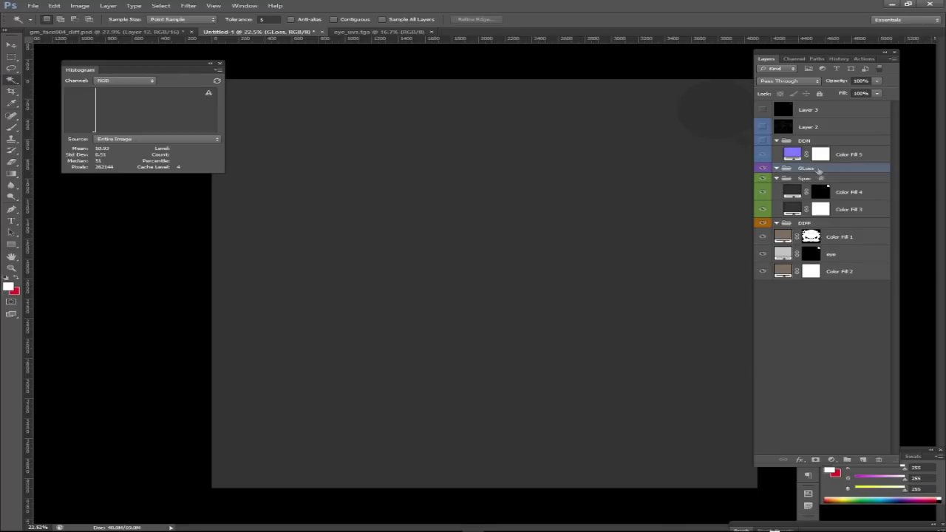
# Add a solid colour fill of #626262 to the Gloss group and name it base
pyautogui.click(831, 460)
pyautogui.click(850, 267)
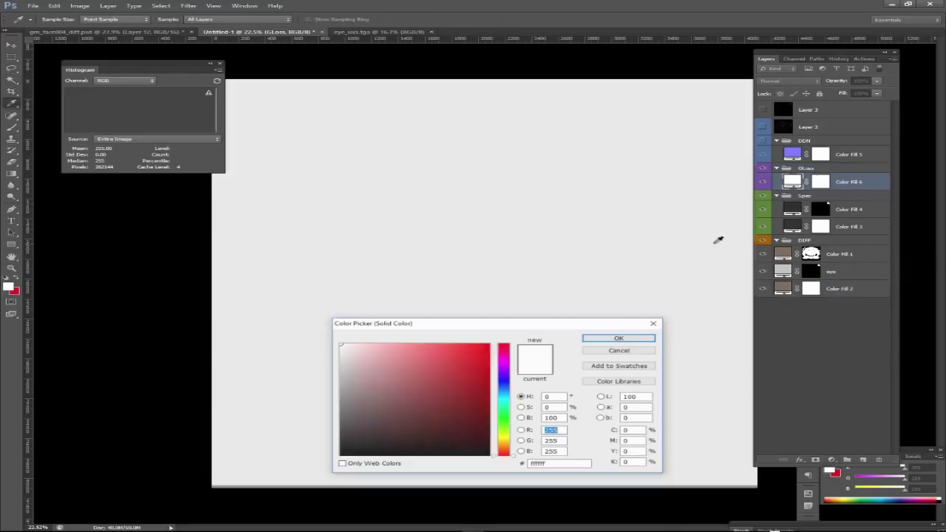
pyautogui.moveTo(454, 401)
pyautogui.mouseDown()
pyautogui.moveTo(302, 374)
pyautogui.moveTo(285, 382)
pyautogui.moveTo(269, 412)
pyautogui.mouseUp()
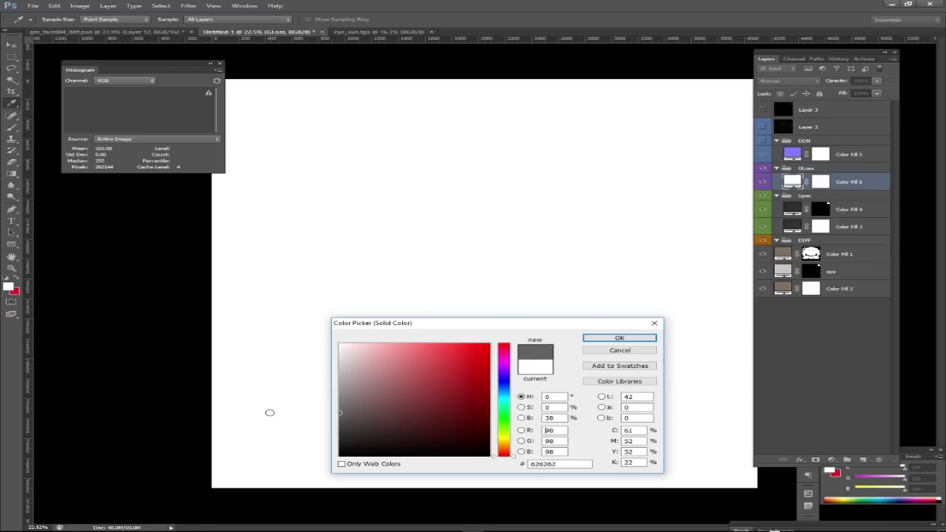
pyautogui.click(619, 338)
pyautogui.doubleClick(835, 181)
pyautogui.write('Gloss')
pyautogui.press('Return')
# Load the mask of the Spec group's Color Fill 4 as a selection and add a #cdcdcd solid colour fill above base
pyautogui.keyDown('ctrl'); pyautogui.click(824, 209); pyautogui.keyUp('ctrl')
pyautogui.click(831, 459)
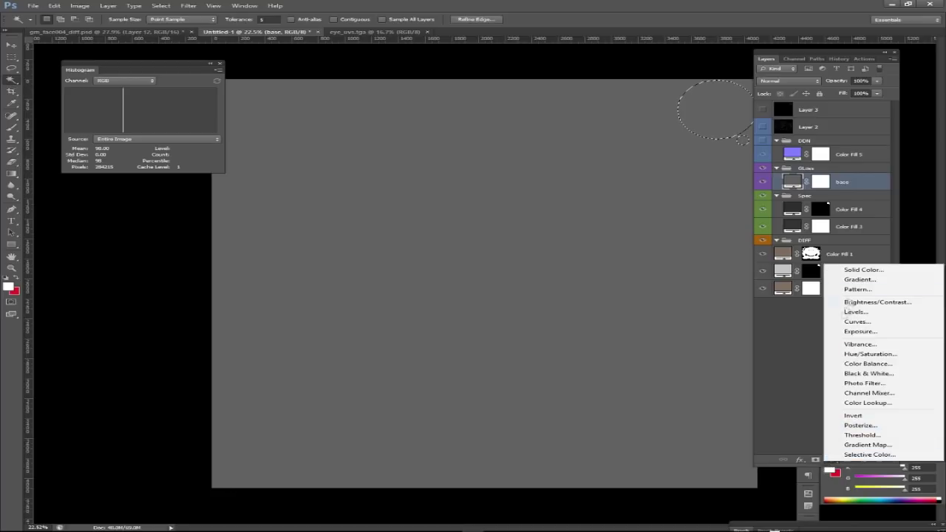
pyautogui.click(849, 270)
pyautogui.moveTo(354, 390)
pyautogui.mouseDown()
pyautogui.moveTo(319, 388)
pyautogui.moveTo(293, 365)
pyautogui.mouseUp()
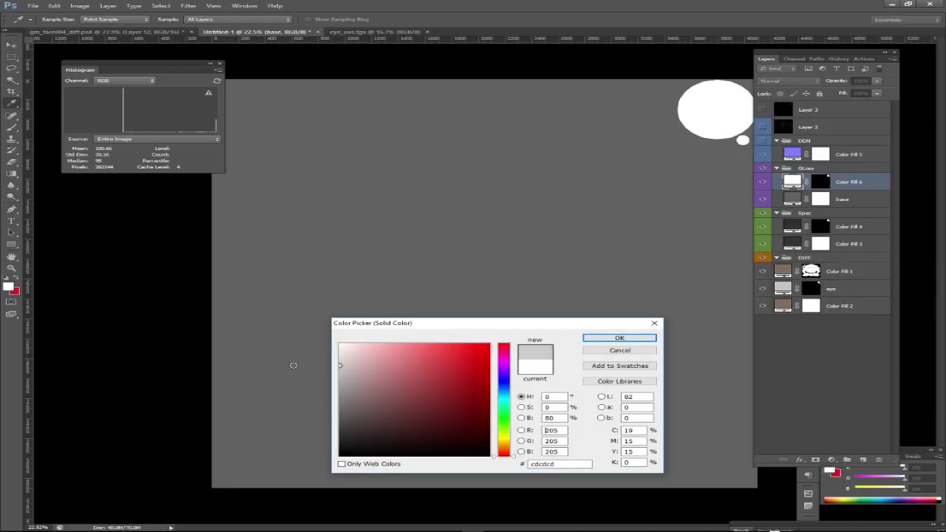
pyautogui.click(620, 338)
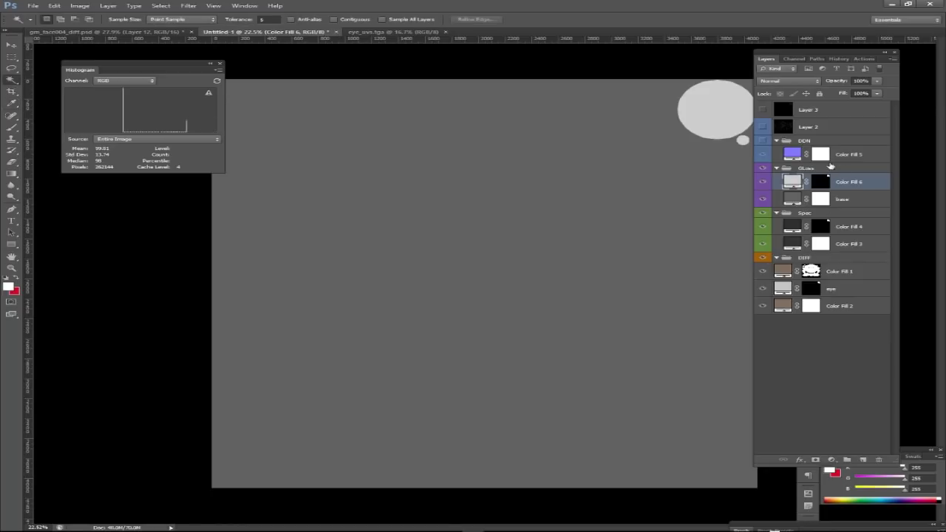
# Stamp the visible gloss image into a temporary layer above the Gloss group, copy its full contents, and delete that layer
pyautogui.click(831, 168)
pyautogui.hotkey('ctrl', 'shift', 'alt', 'n')
pyautogui.hotkey('ctrl', 'a')
pyautogui.hotkey('alt', 'z')
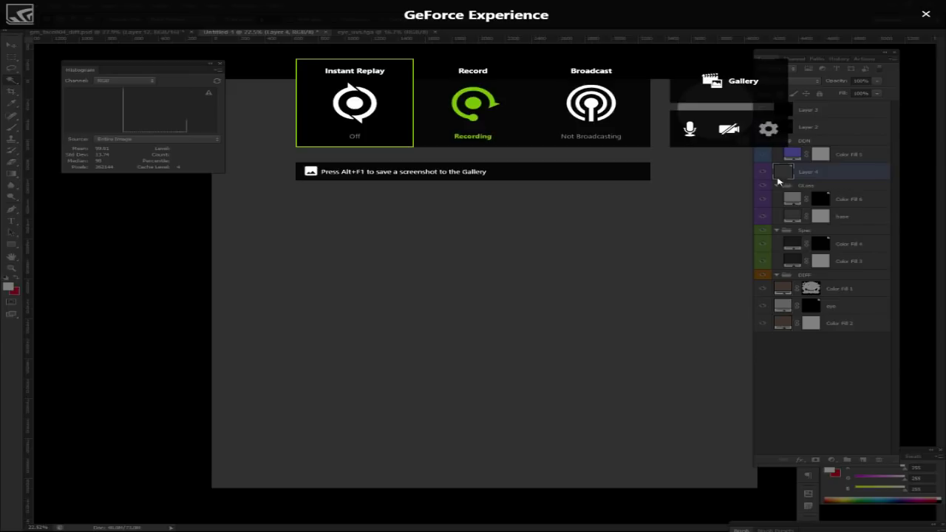
pyautogui.click(927, 14)
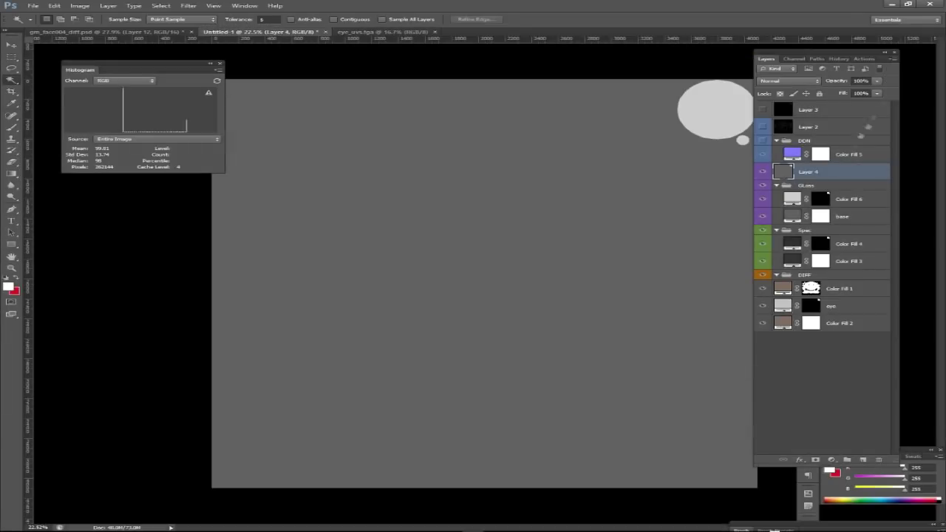
pyautogui.keyDown('ctrl'); pyautogui.click(779, 172); pyautogui.keyUp('ctrl')
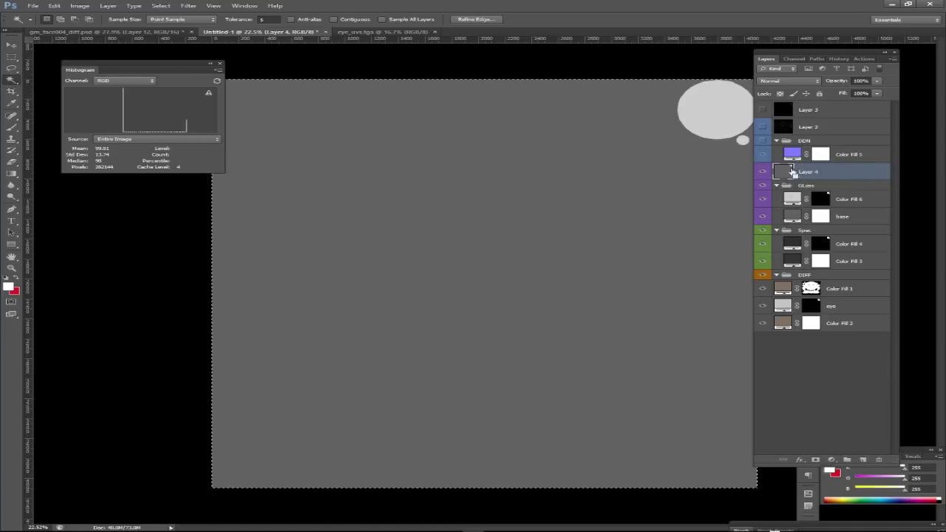
pyautogui.moveTo(766, 175); pyautogui.dragTo(879, 460)
# Show the DDN group, paste the copied gloss image into a new alpha channel, and return to the RGB composite and the layers
pyautogui.click(762, 140)
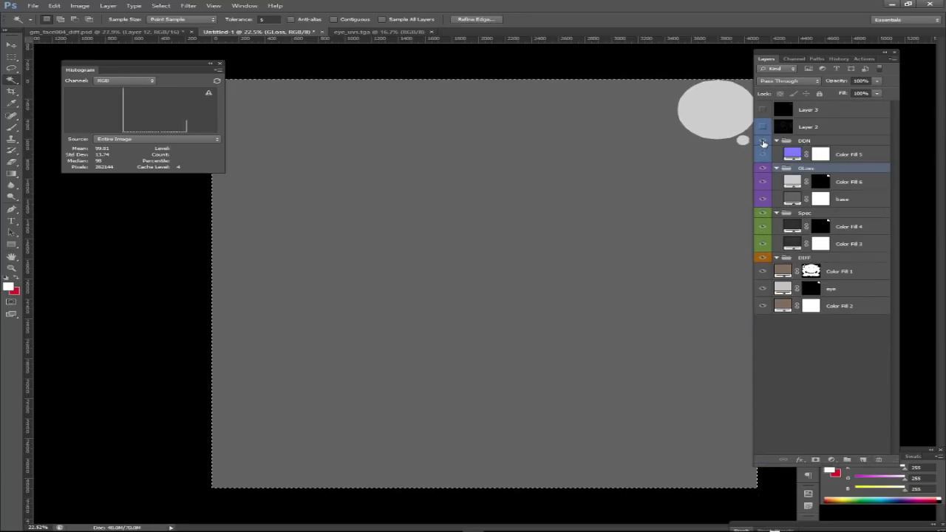
pyautogui.click(798, 140)
pyautogui.click(801, 59)
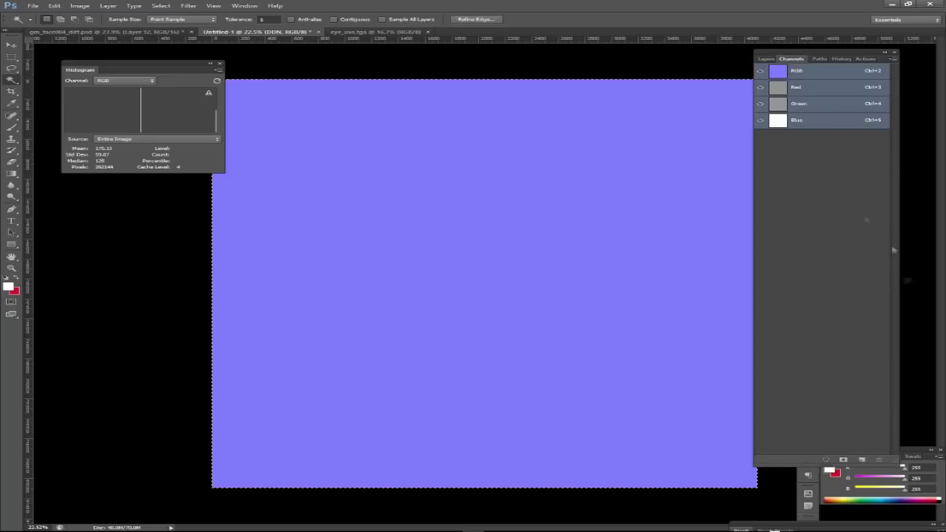
pyautogui.click(862, 459)
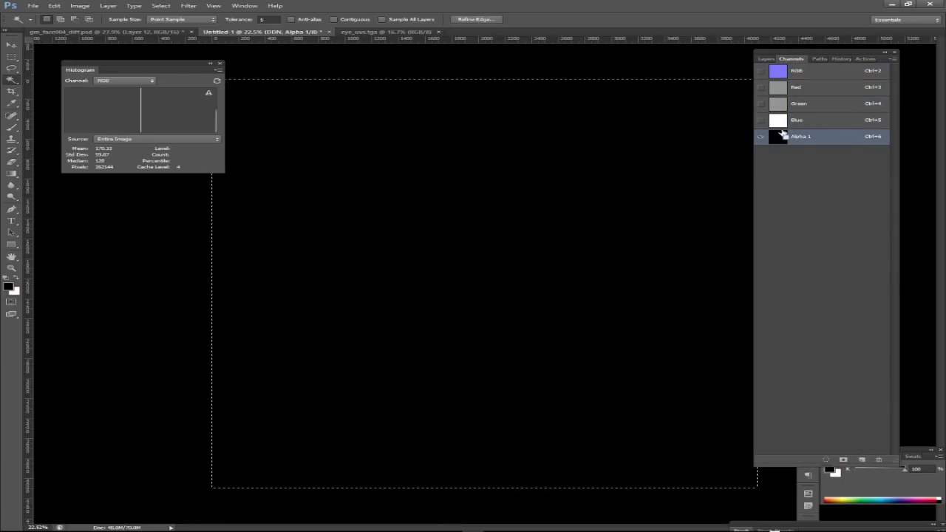
pyautogui.hotkey('ctrl', 'v')
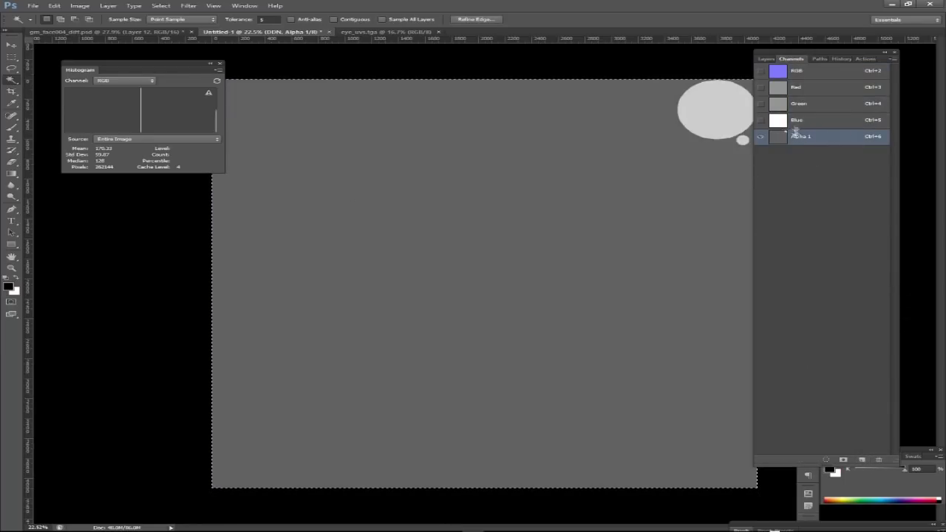
pyautogui.click(841, 71)
pyautogui.click(766, 58)
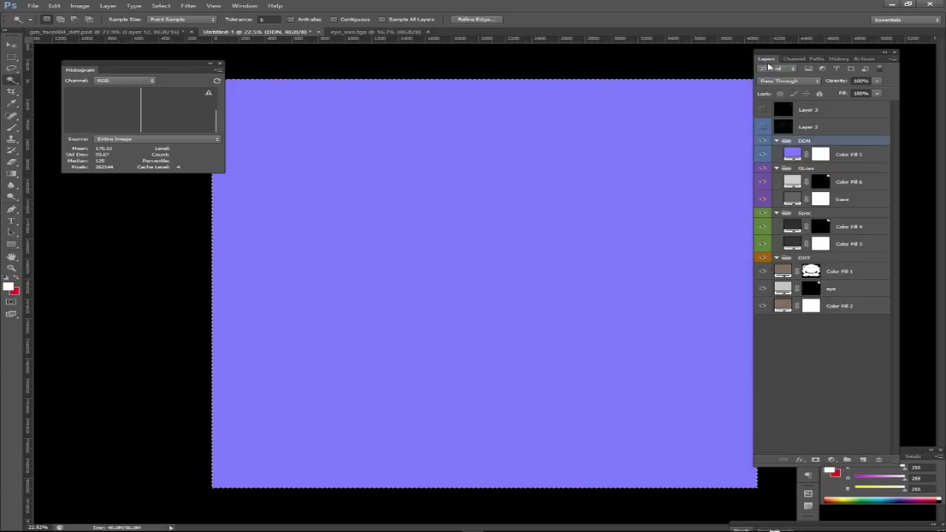
# Save a copy with alpha channels as gm_face_004_005_ddna.tif in the textures folder, using the CryTIFPlugin format
pyautogui.hotkey('ctrl', 'shift', 's')
pyautogui.click(443, 398)
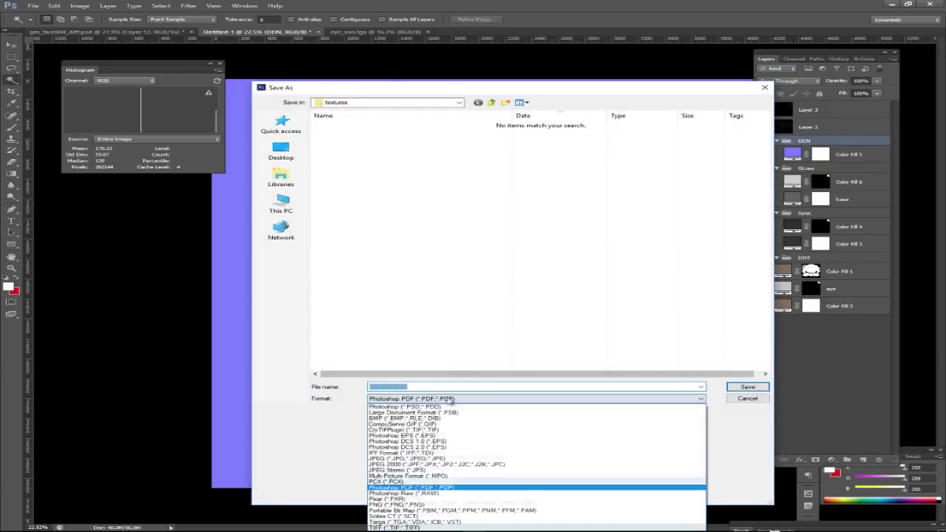
pyautogui.click(428, 429)
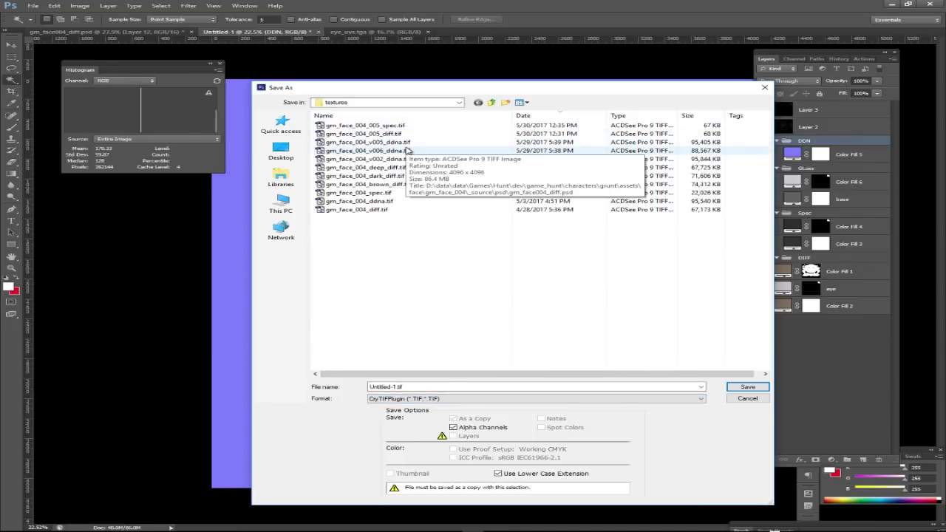
pyautogui.click(392, 135)
pyautogui.click(427, 387)
pyautogui.press('BackSpace')
pyautogui.press('BackSpace')
pyautogui.press('BackSpace')
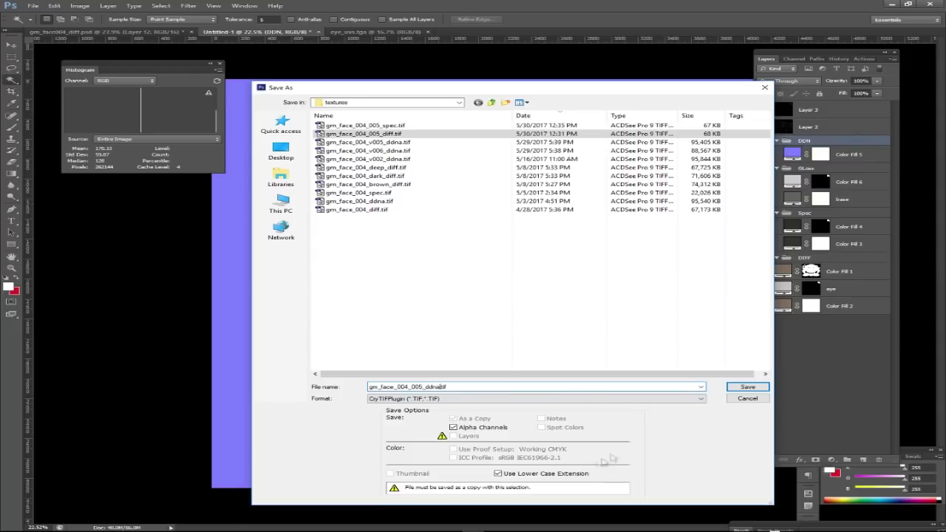
pyautogui.click(747, 388)
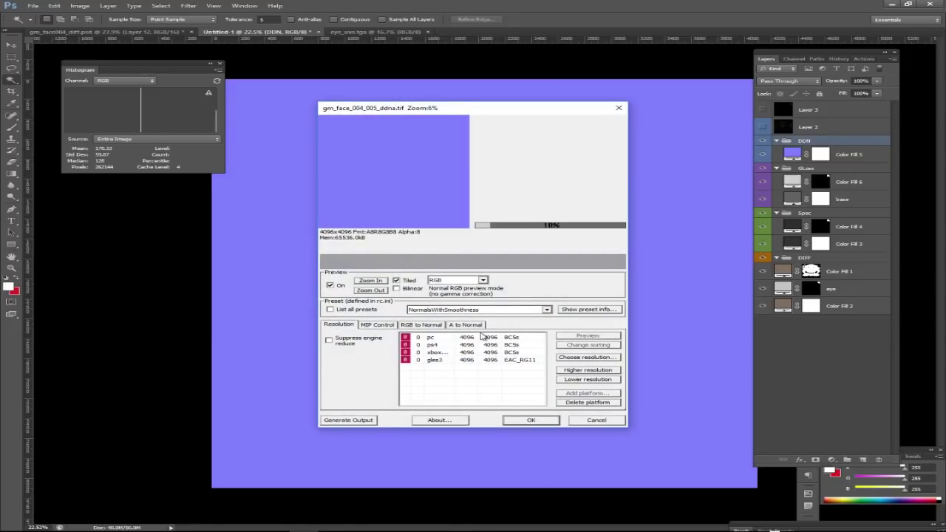
# Lower the export resolution of all four platforms to 1024 × 1024 and finish the CryTIF export
pyautogui.click(485, 336)
pyautogui.keyDown('shift'); pyautogui.click(512, 360); pyautogui.keyUp('shift')
pyautogui.click(588, 379)
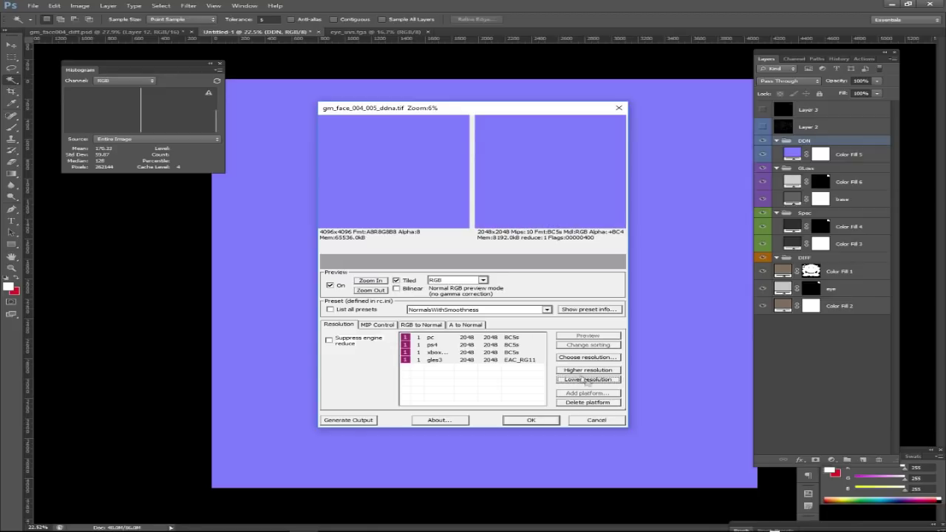
pyautogui.click(588, 380)
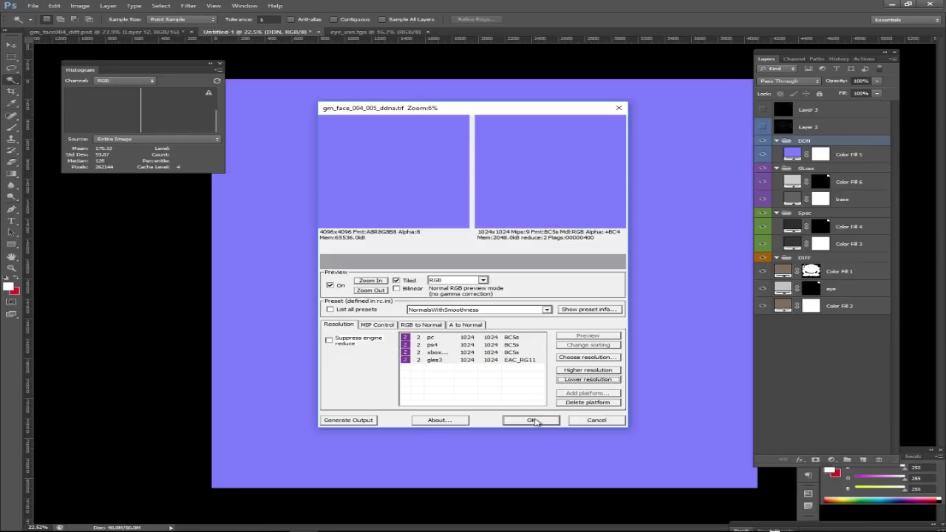
pyautogui.click(532, 421)
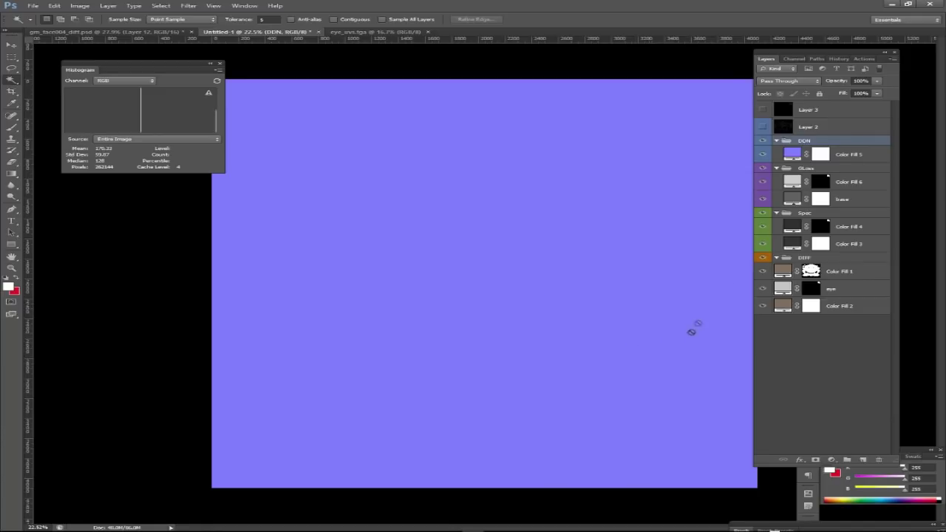
# Toggle Layer 2 and Layer 3 on to inspect the UV wireframe over the normal-map fill, and hide both again
pyautogui.click(813, 214)
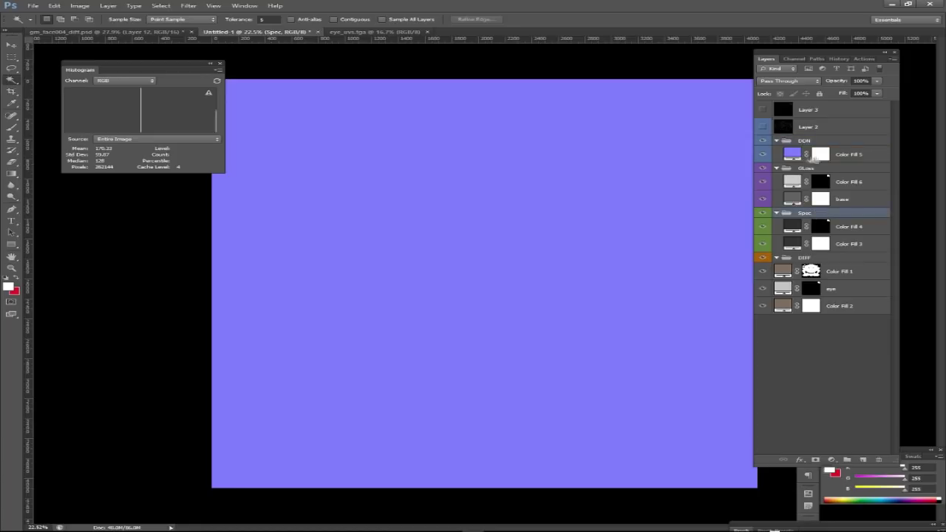
pyautogui.click(827, 168)
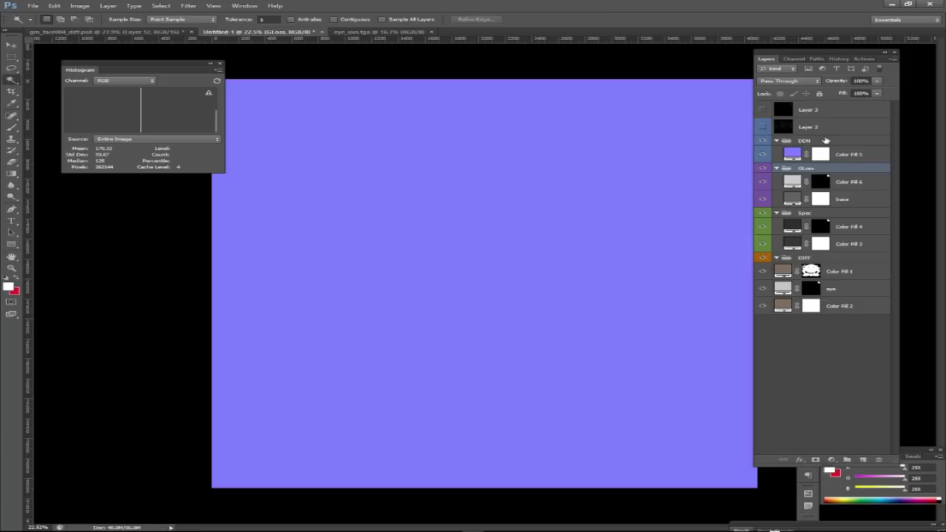
pyautogui.click(761, 127)
pyautogui.click(761, 127)
pyautogui.click(762, 110)
pyautogui.click(761, 128)
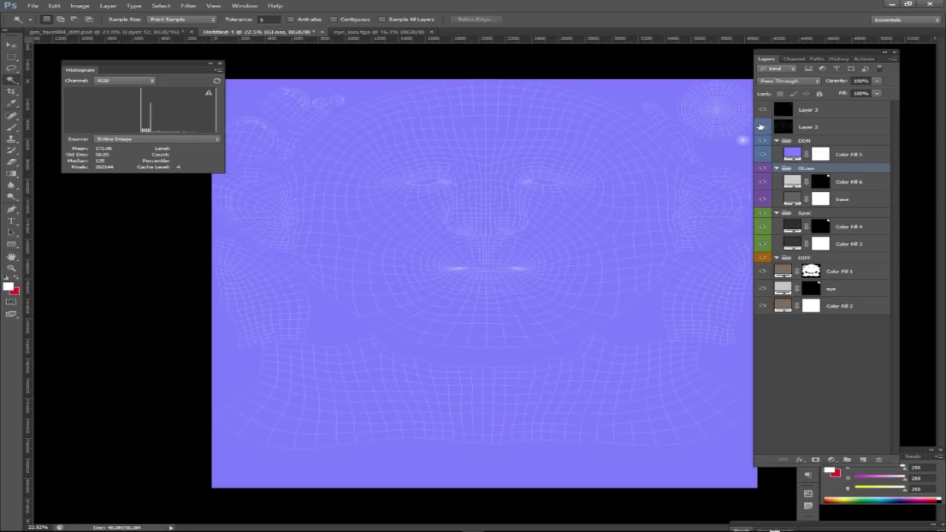
pyautogui.click(762, 110)
pyautogui.click(761, 127)
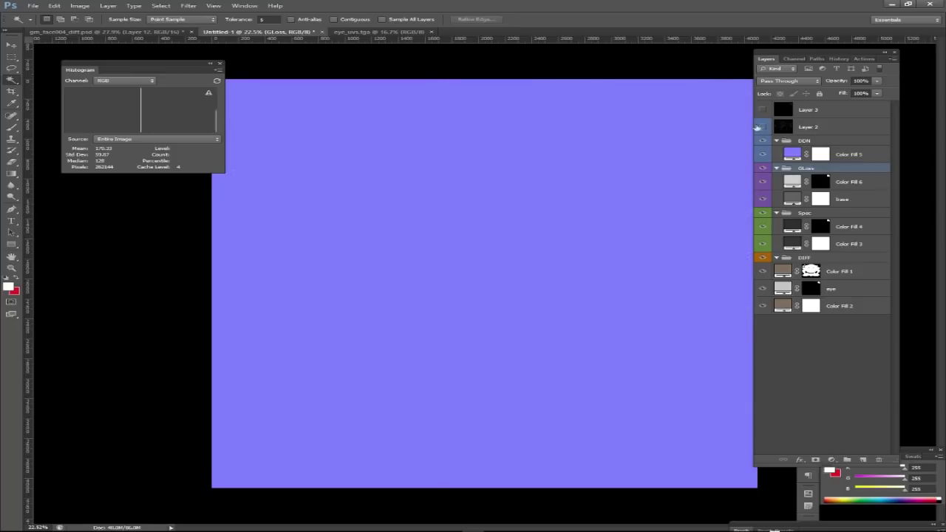
# Clear the colour label from Layer 2 and select the DDN group
pyautogui.rightClick(835, 130)
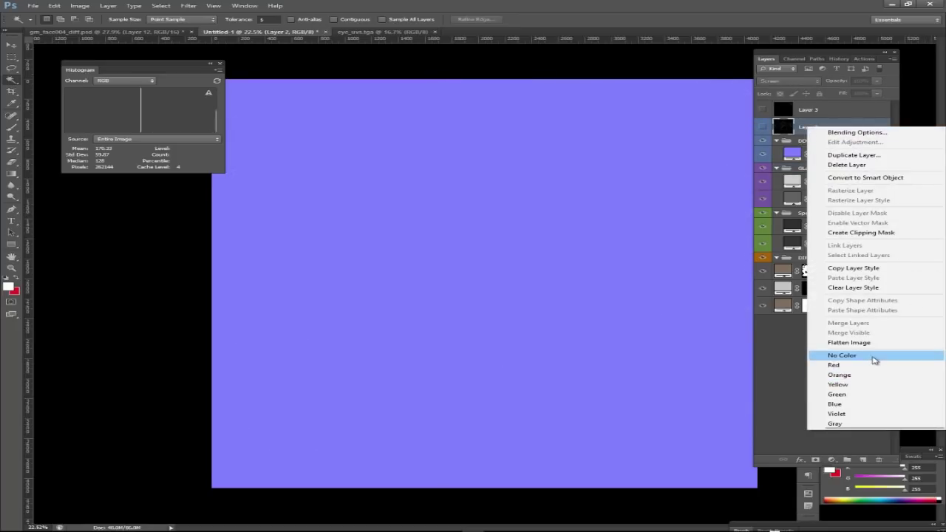
pyautogui.click(843, 355)
pyautogui.click(827, 141)
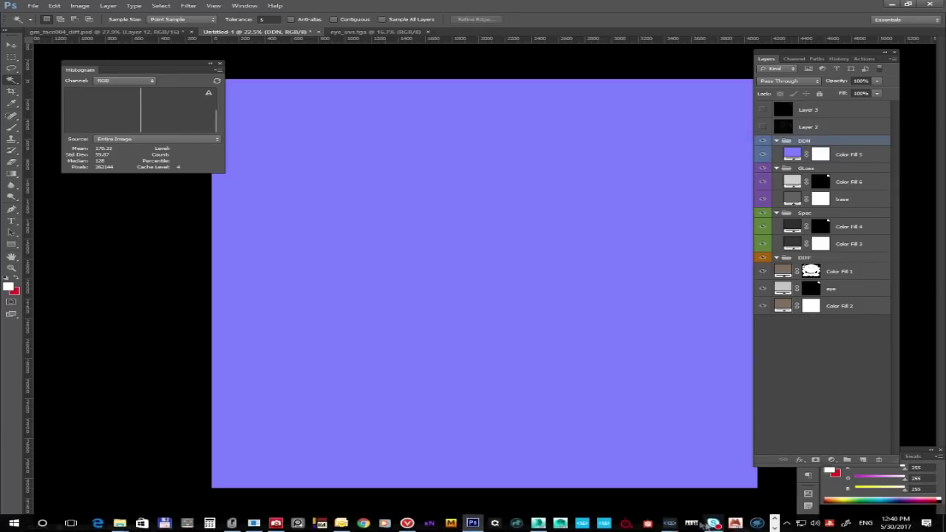
# Switch to CRYENGINE Sandbox and assign gm_face_004_005_ddna.tif from the gm_face_004 textures folder as the gm_face material's bumpmap
pyautogui.press('super')
pyautogui.moveTo(668, 522)
pyautogui.click(691, 481)
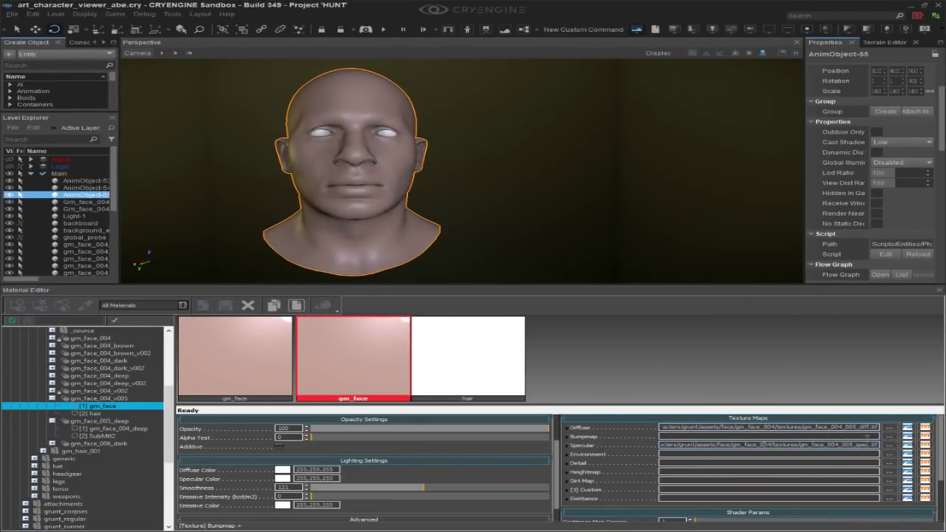
pyautogui.click(888, 437)
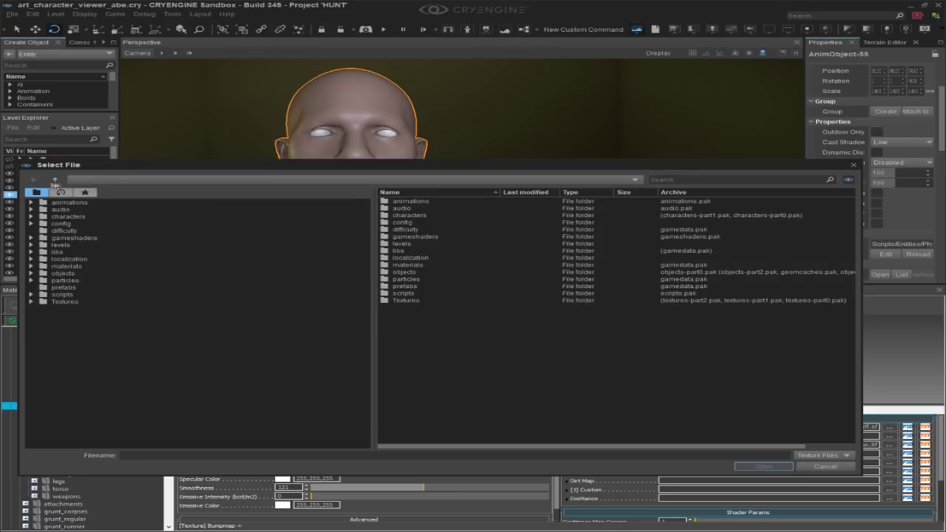
pyautogui.click(61, 192)
pyautogui.click(201, 203)
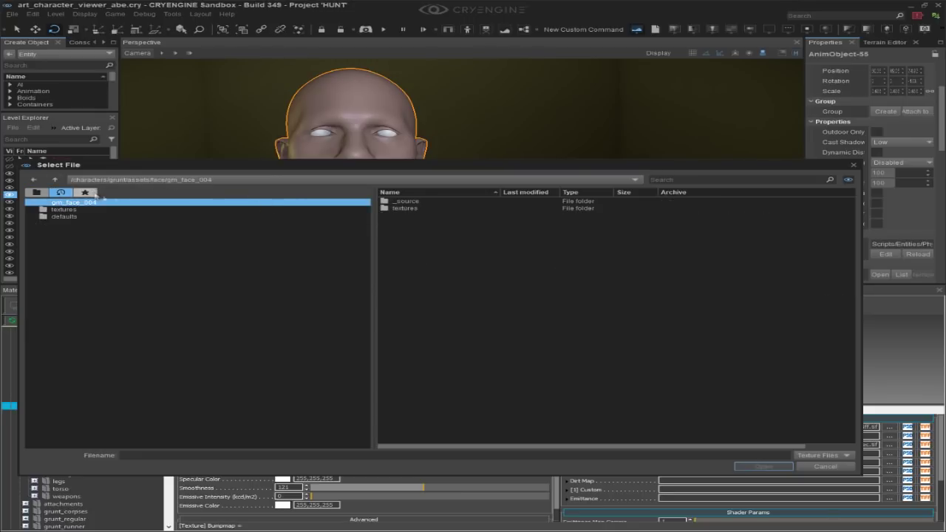
pyautogui.doubleClick(399, 208)
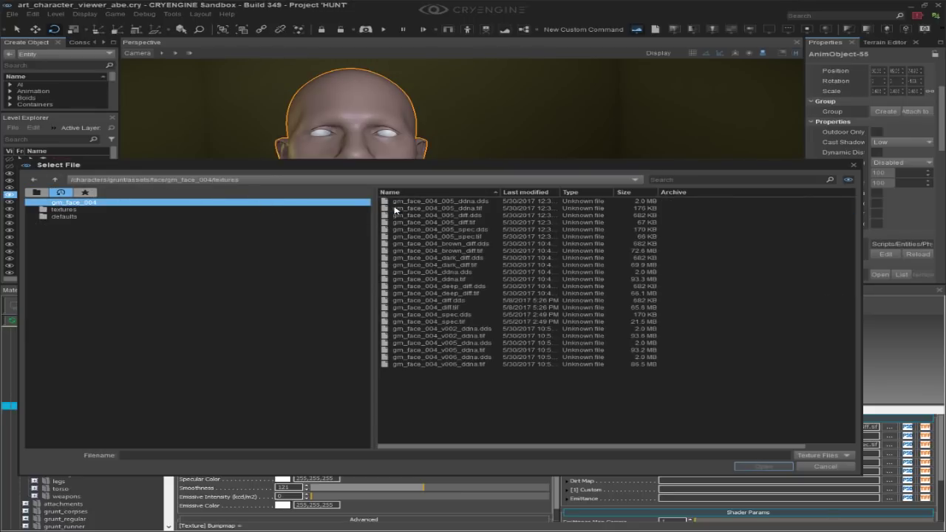
pyautogui.click(479, 210)
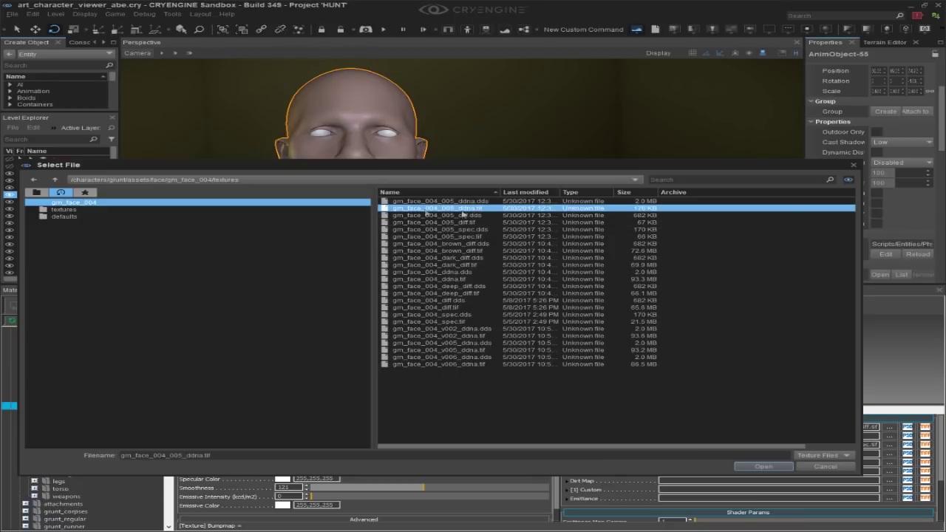
pyautogui.click(763, 467)
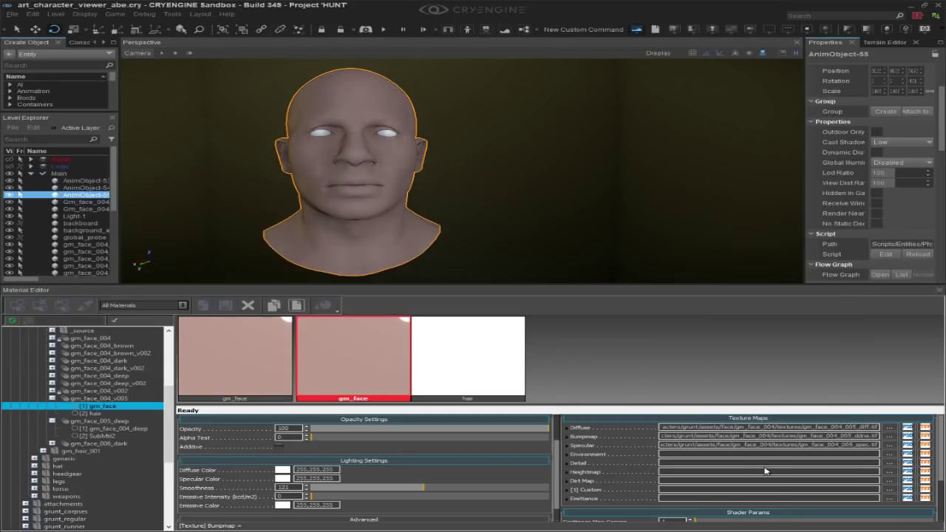
# Set the gm_face material's smoothness to 255 and examine the shading on the head from several angles
pyautogui.keyDown('alt'); pyautogui.moveTo(362, 164); pyautogui.dragTo(444, 152, button='middle'); pyautogui.keyUp('alt')
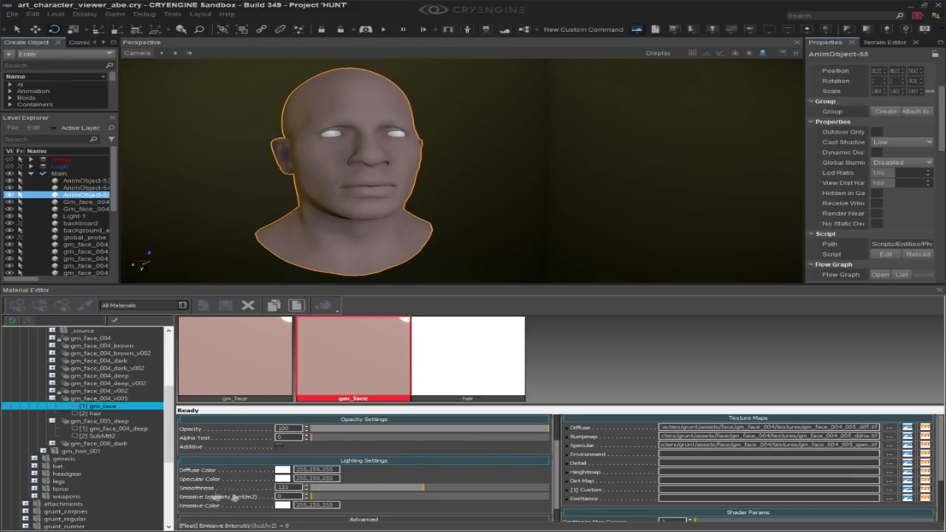
pyautogui.moveTo(425, 491); pyautogui.dragTo(551, 491)
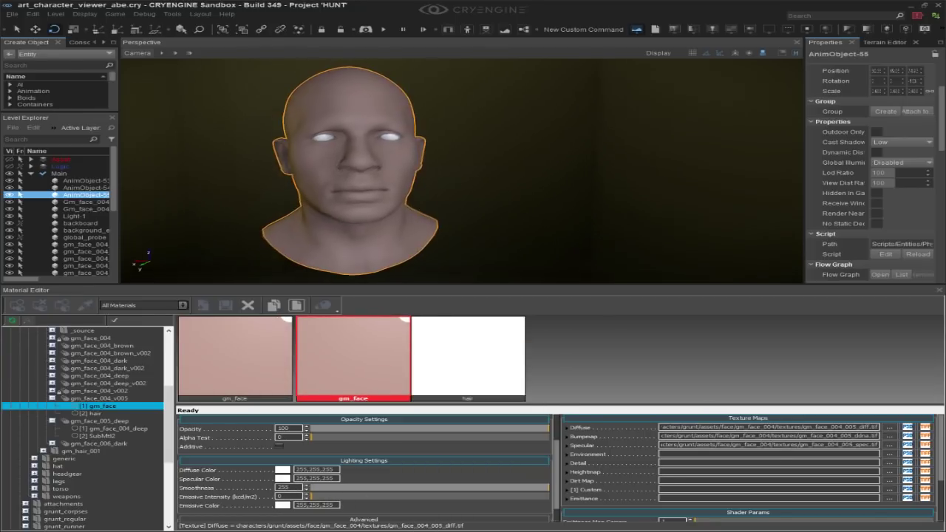
pyautogui.moveTo(489, 207); pyautogui.dragTo(443, 211, button='right')
pyautogui.moveTo(419, 150)
pyautogui.mouseDown(button='right')
pyautogui.moveTo(473, 152)
pyautogui.moveTo(419, 150)
pyautogui.mouseUp(button='right')
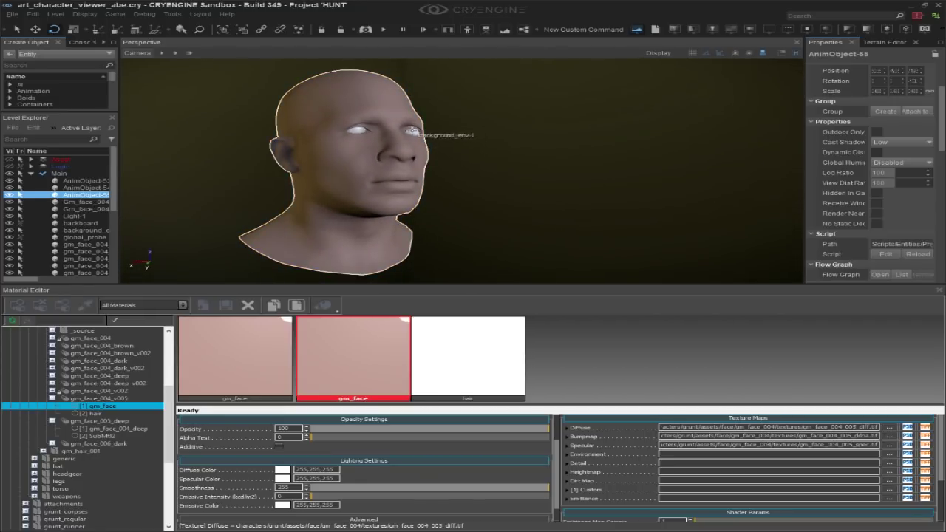
pyautogui.moveTo(580, 209); pyautogui.dragTo(772, 78, button='right')
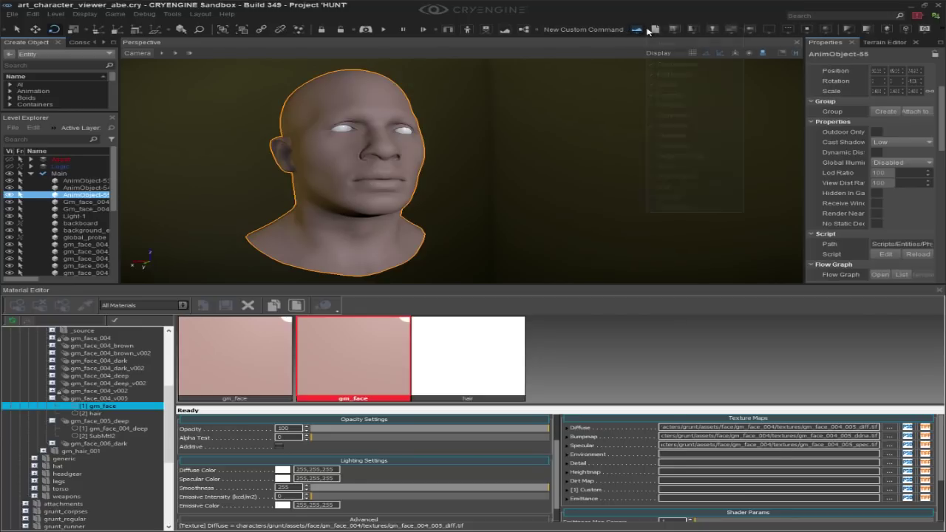
# Hide the ViewModes toolbar and show it again
pyautogui.rightClick(648, 29)
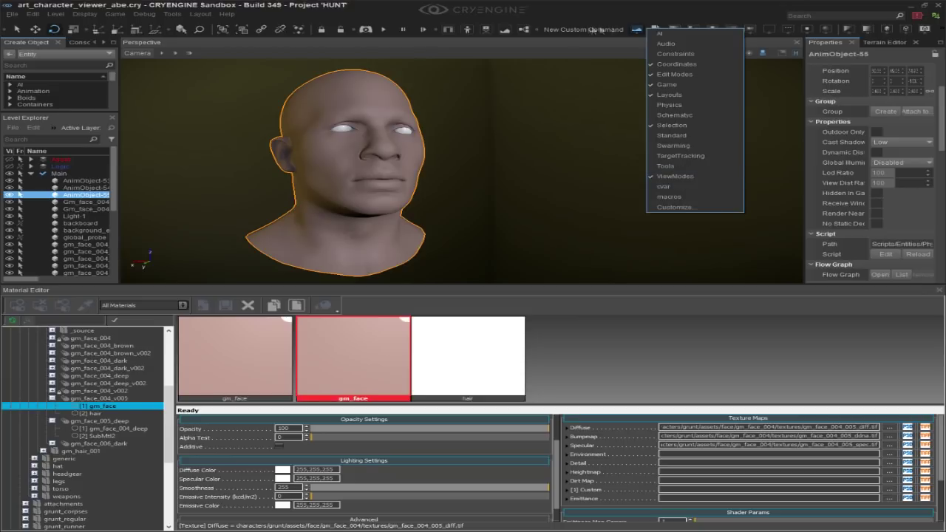
pyautogui.click(671, 178)
pyautogui.rightClick(638, 32)
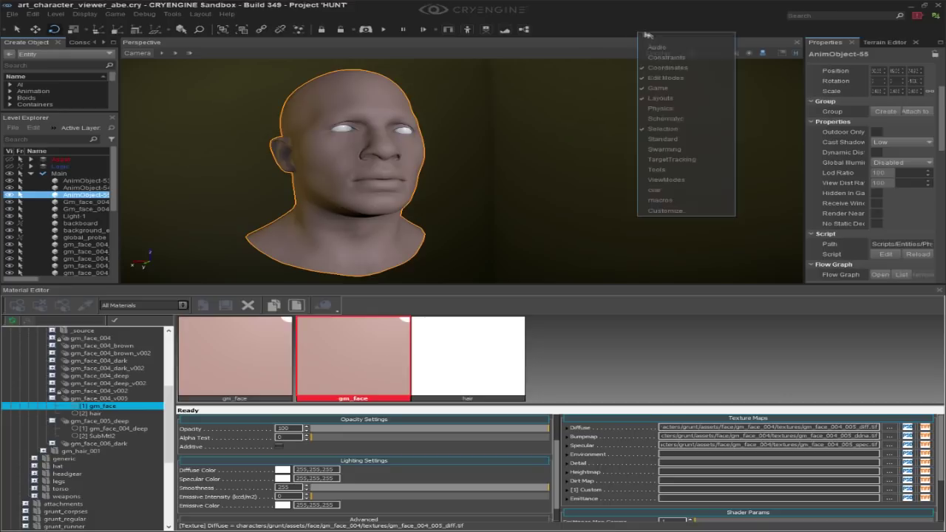
pyautogui.click(680, 181)
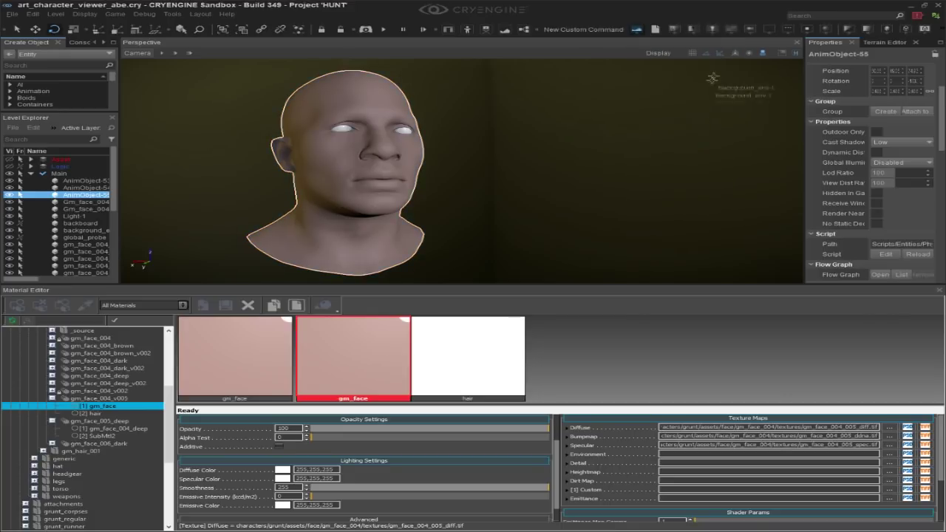
# Inspect the head in the Albedo, Reflectance, Smoothness and Normals debug views, and return to the lit view
pyautogui.click(731, 32)
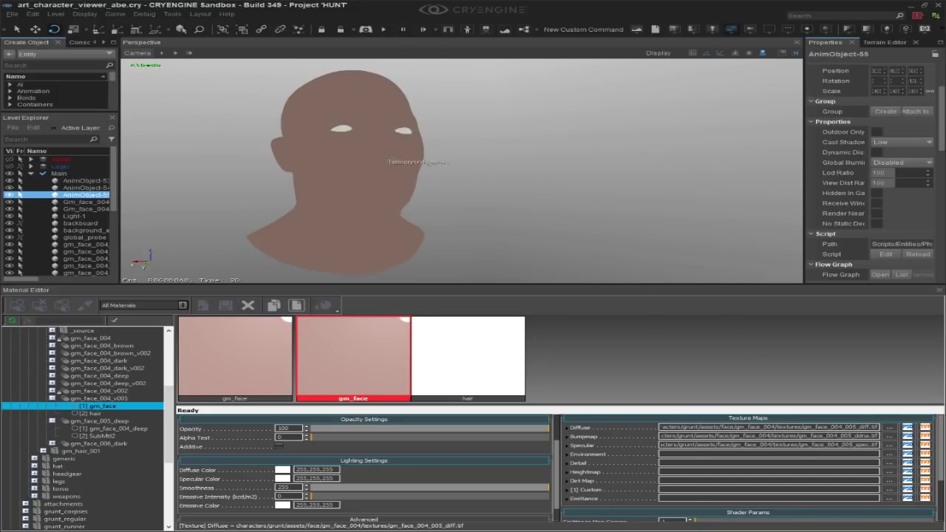
pyautogui.click(730, 32)
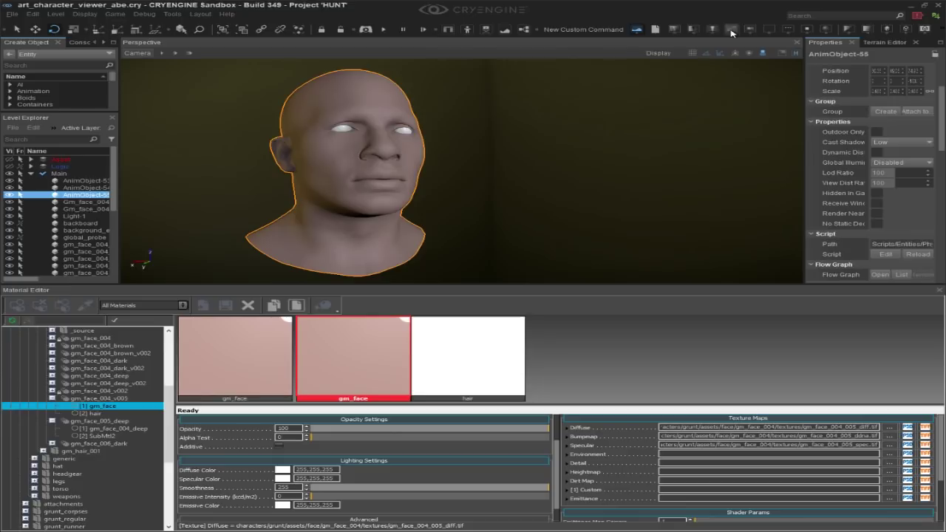
pyautogui.click(713, 30)
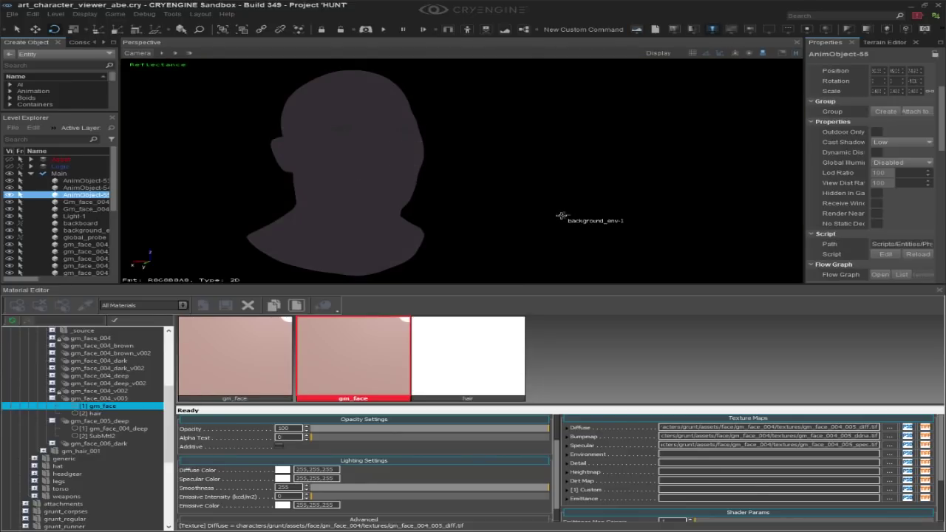
pyautogui.click(694, 30)
pyautogui.click(693, 29)
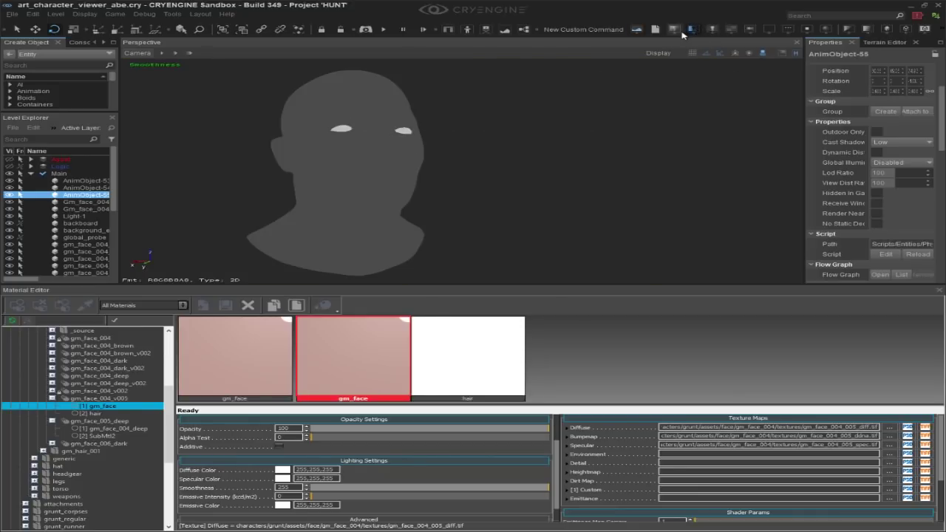
pyautogui.click(677, 31)
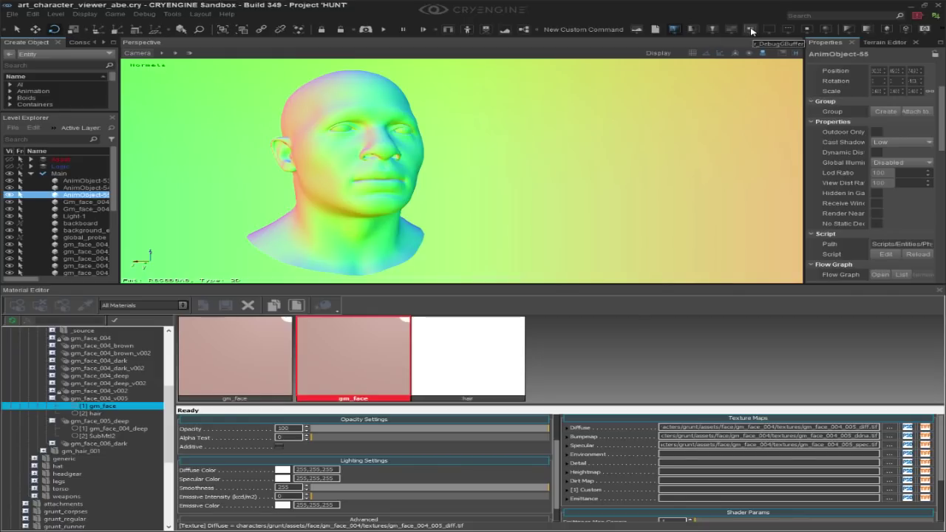
pyautogui.click(751, 30)
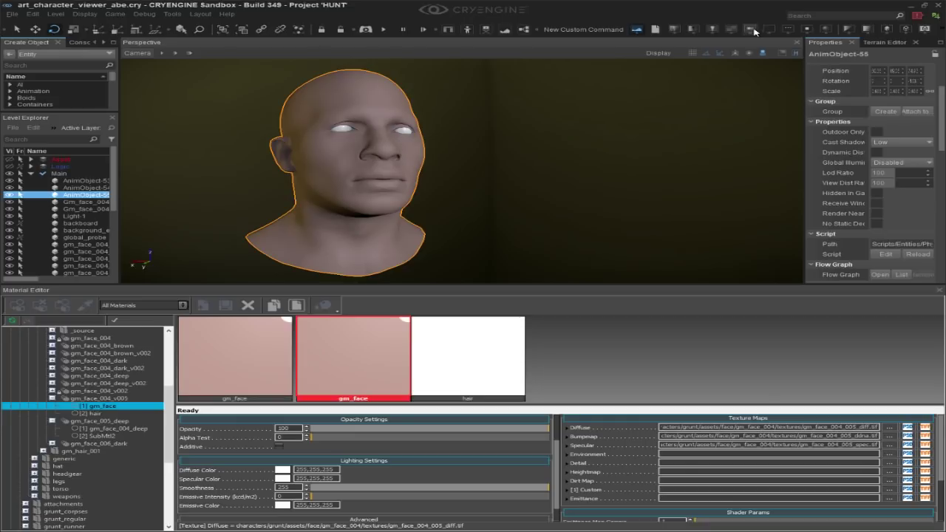
# Check the remaining G-buffer debug views, including Sun self-shadowing and Subsurface Scattering, returning to the lit view after each
pyautogui.click(752, 30)
pyautogui.click(752, 31)
pyautogui.click(769, 30)
pyautogui.click(769, 31)
pyautogui.click(787, 31)
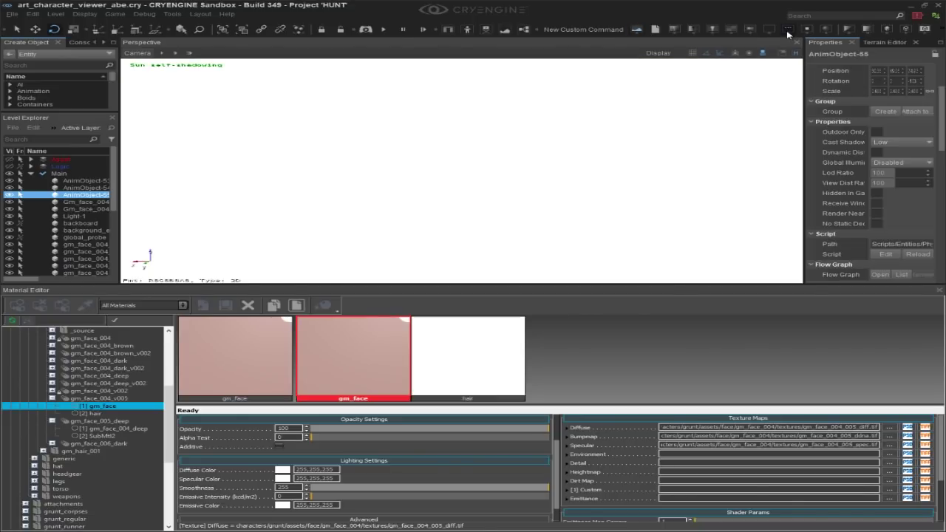
pyautogui.click(787, 31)
pyautogui.click(808, 30)
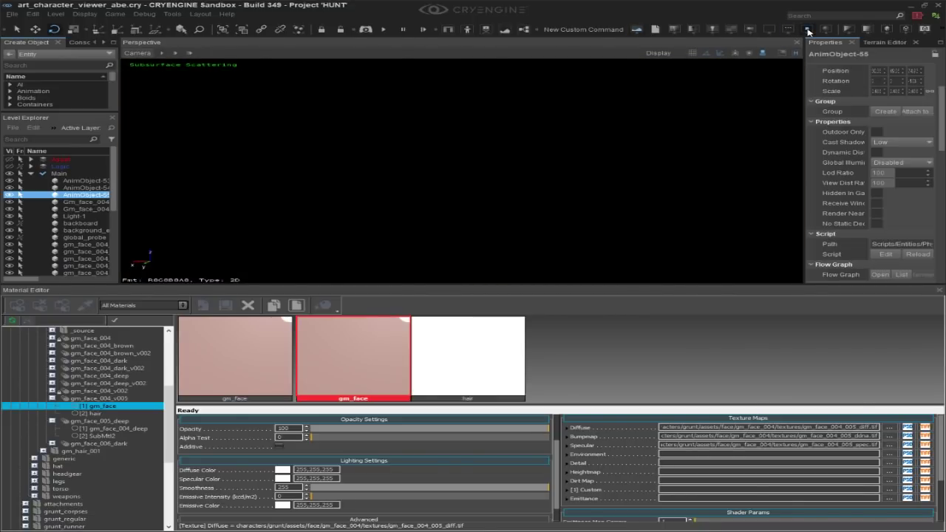
pyautogui.click(807, 30)
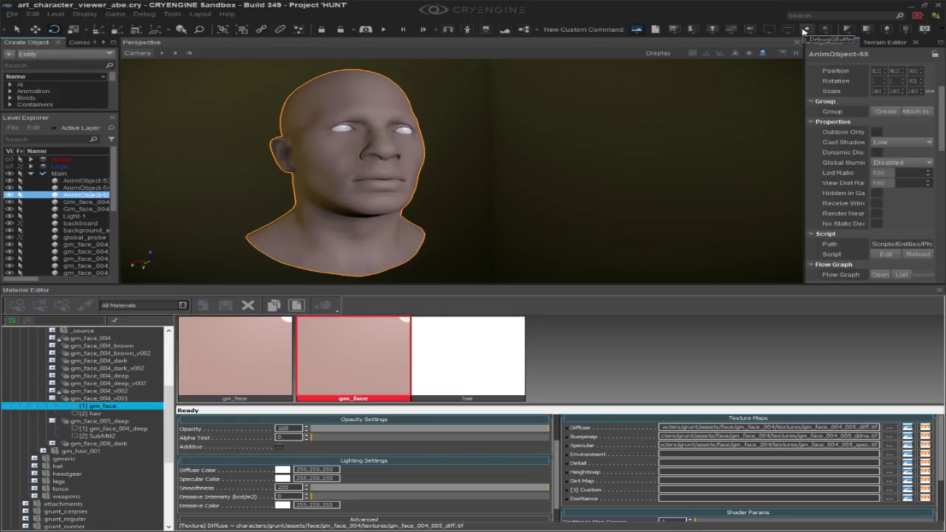
pyautogui.click(807, 31)
# Examine the head in the Specular Validation view, compare it with the specular texture preview, and return to the lit view
pyautogui.click(826, 30)
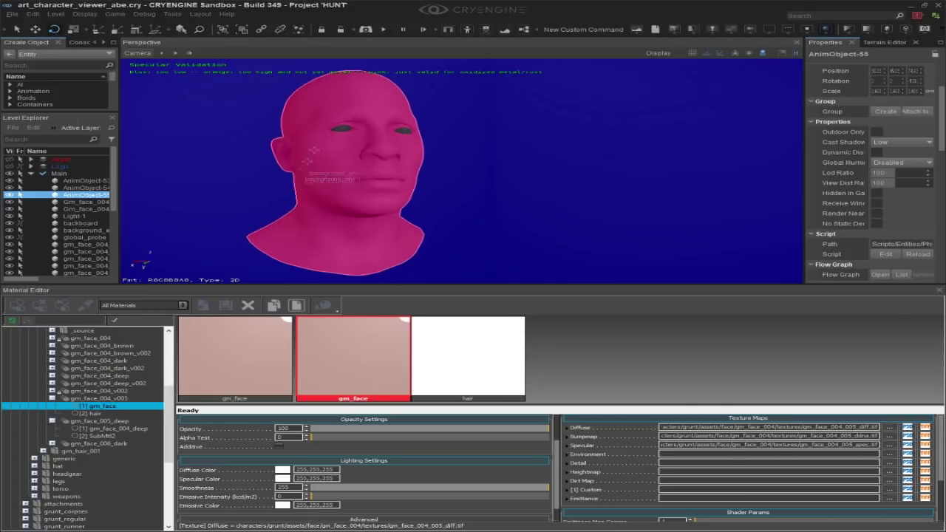
pyautogui.moveTo(384, 144); pyautogui.dragTo(362, 141, button='right')
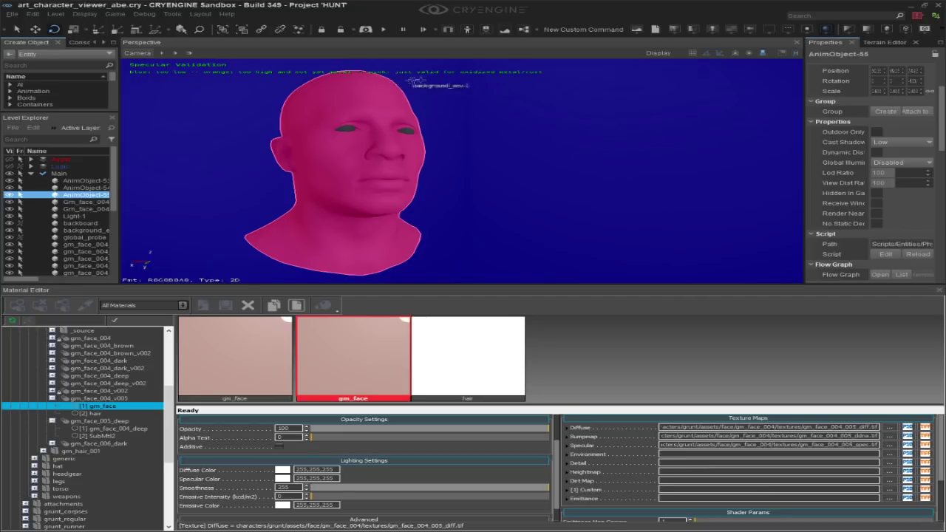
pyautogui.keyDown('alt'); pyautogui.moveTo(485, 105); pyautogui.dragTo(467, 146, button='middle'); pyautogui.keyUp('alt')
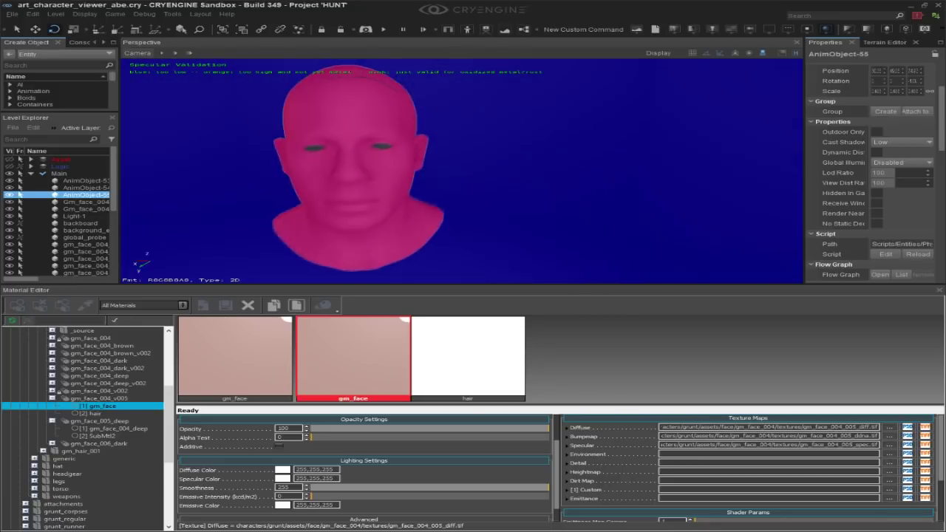
pyautogui.moveTo(883, 450)
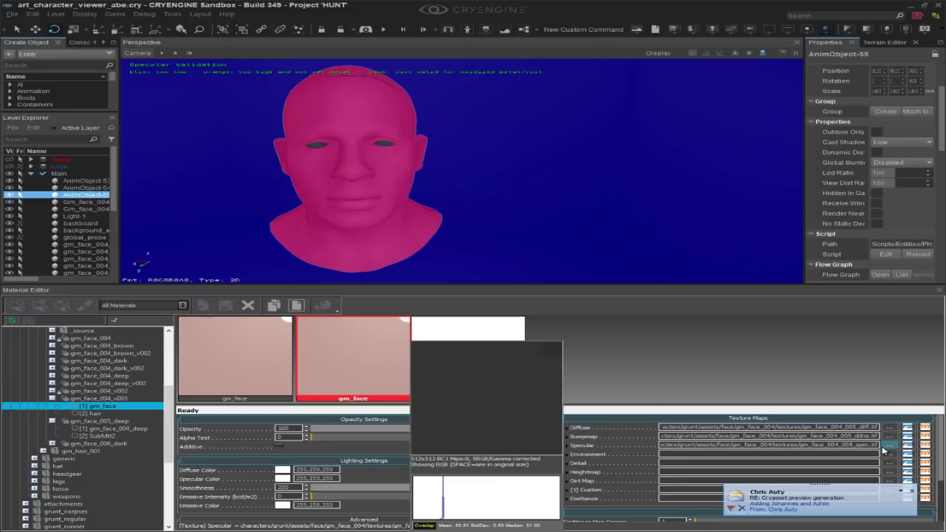
pyautogui.keyDown('alt'); pyautogui.moveTo(432, 158); pyautogui.dragTo(733, 87, button='middle'); pyautogui.keyUp('alt')
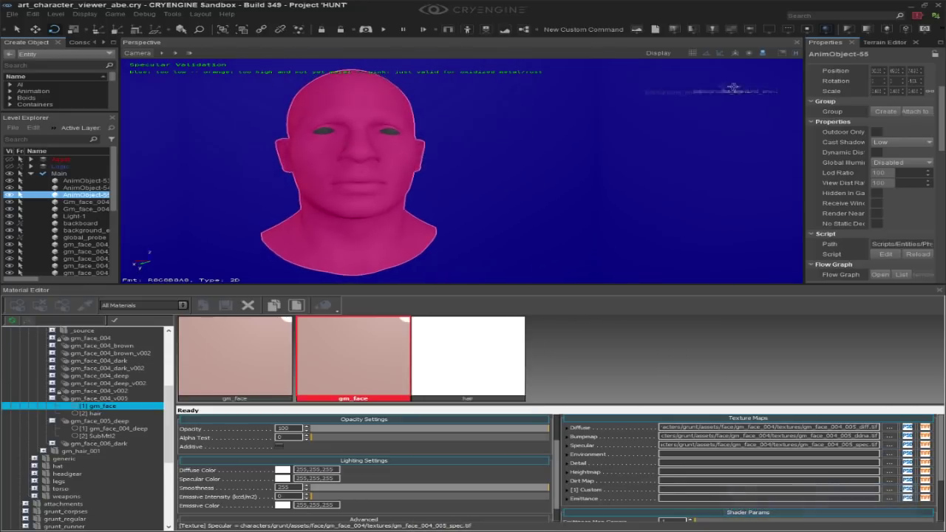
pyautogui.click(826, 32)
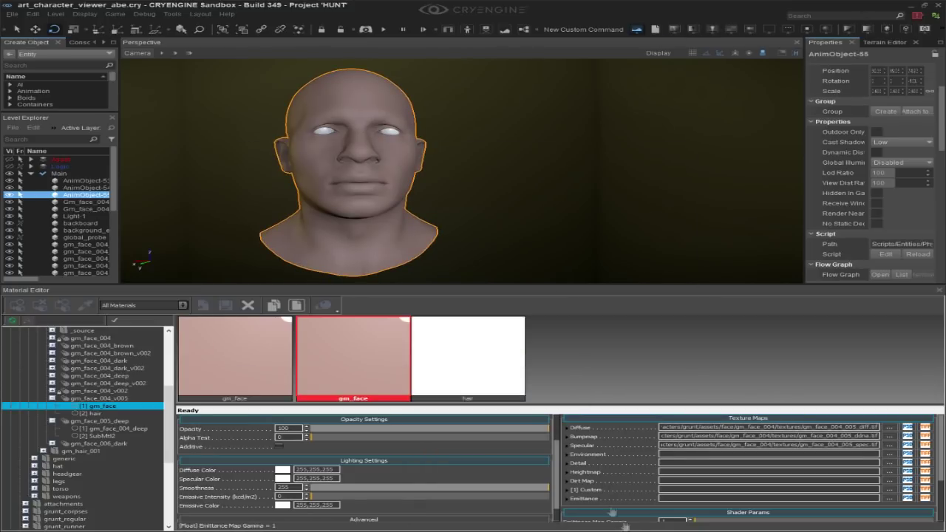
# Review the head's lit shading and the specular texture's path, and enlarge the Material Editor to reveal more shader parameters
pyautogui.keyDown('alt'); pyautogui.moveTo(361, 157); pyautogui.dragTo(443, 152, button='middle'); pyautogui.keyUp('alt')
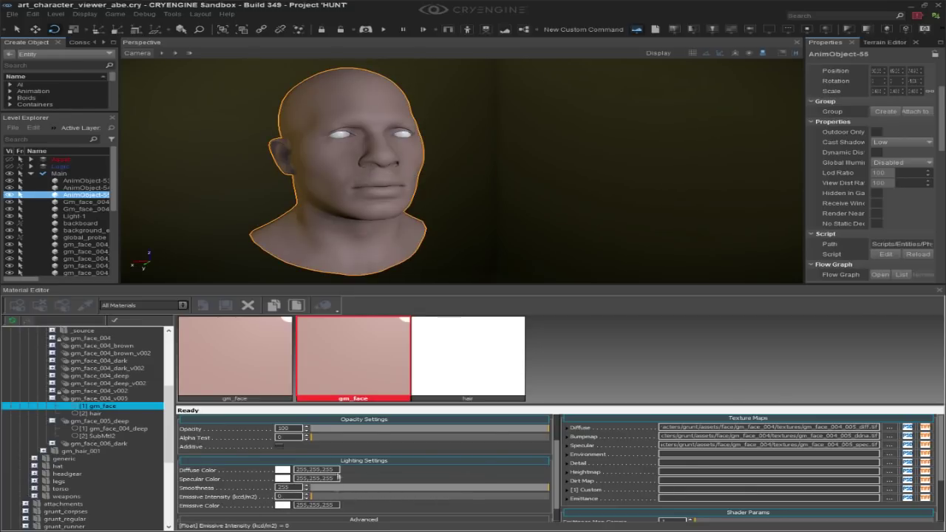
pyautogui.click(285, 470)
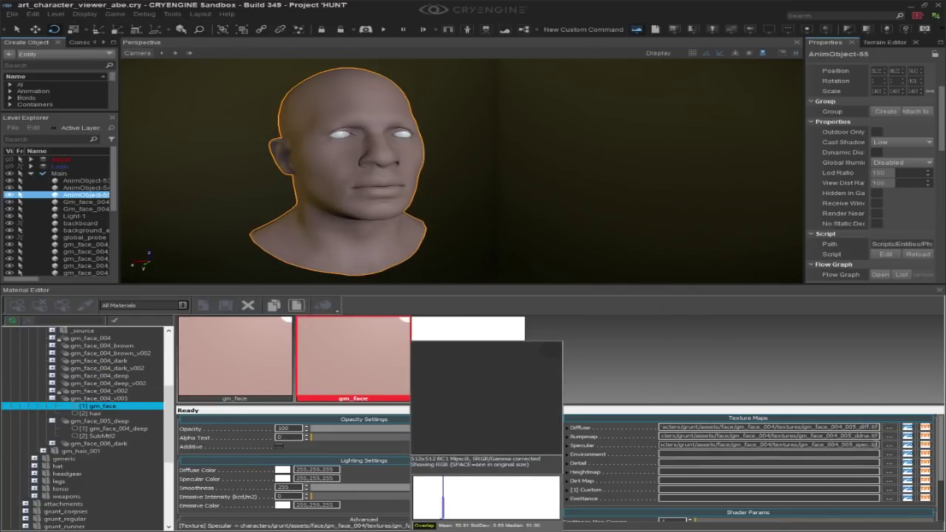
pyautogui.moveTo(875, 444); pyautogui.dragTo(616, 441)
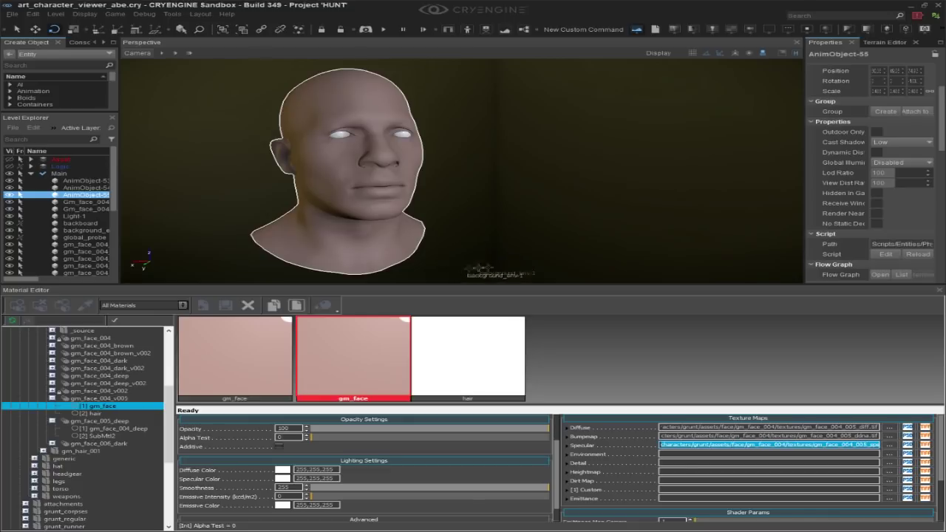
pyautogui.moveTo(554, 173)
pyautogui.keyDown('alt'); pyautogui.mouseDown(button='middle')
pyautogui.moveTo(436, 174)
pyautogui.moveTo(547, 174)
pyautogui.mouseUp(button='middle'); pyautogui.keyUp('alt')
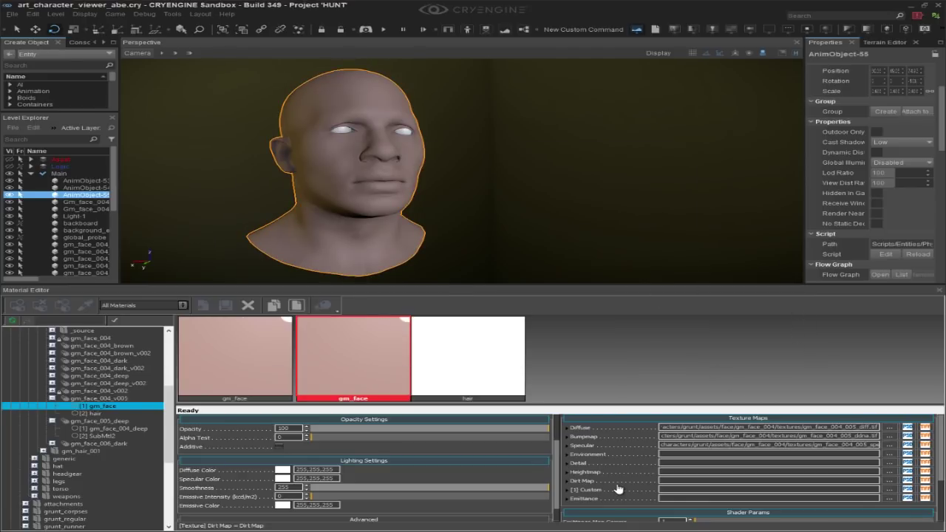
pyautogui.moveTo(563, 289); pyautogui.dragTo(564, 255)
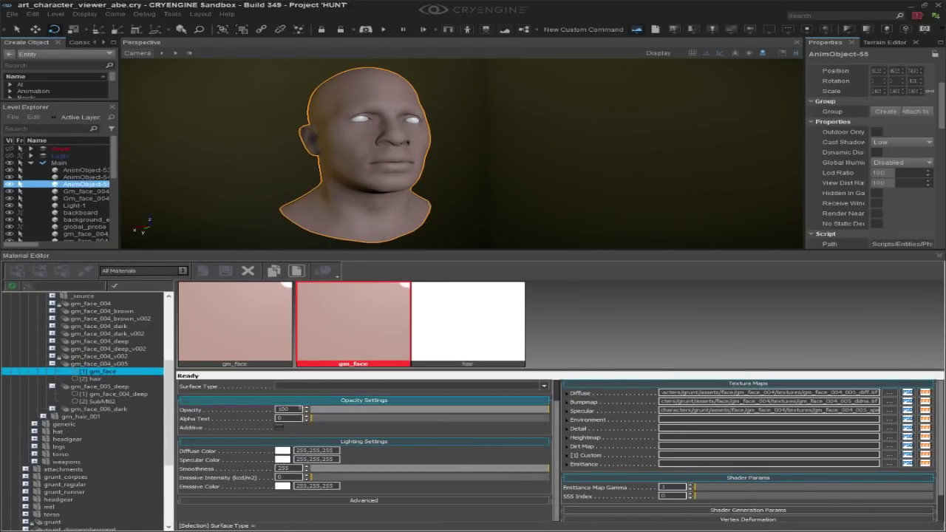
# Try the HumanSkin shader on the gm_face material and examine the head's shading from several angles
pyautogui.scroll(2, 300, 409)
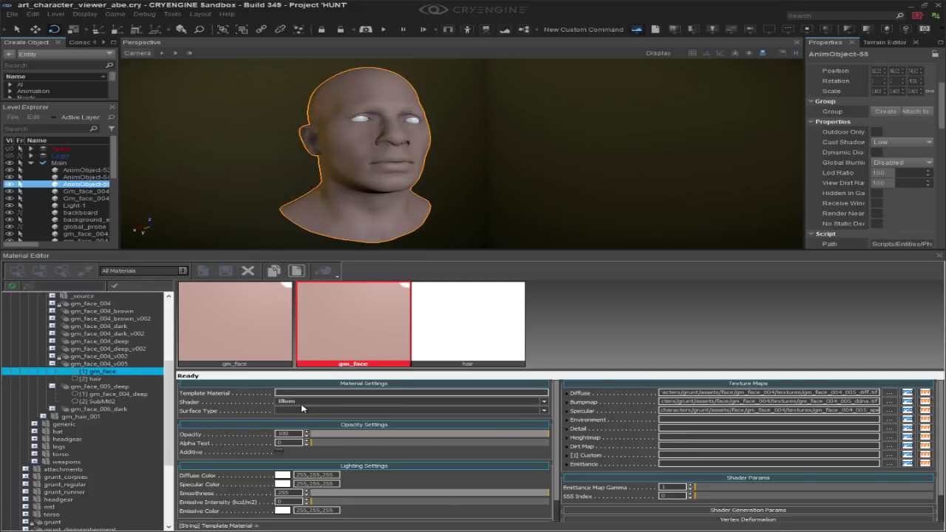
pyautogui.click(301, 404)
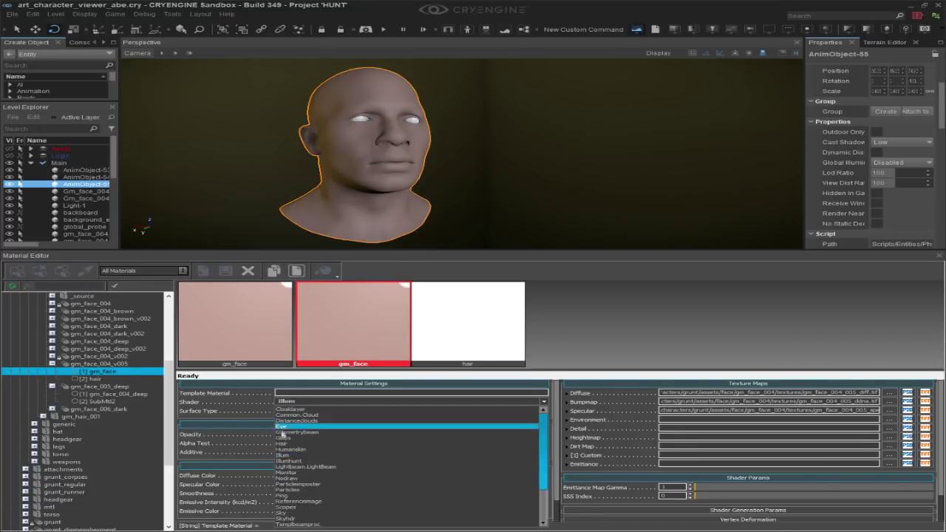
pyautogui.click(291, 450)
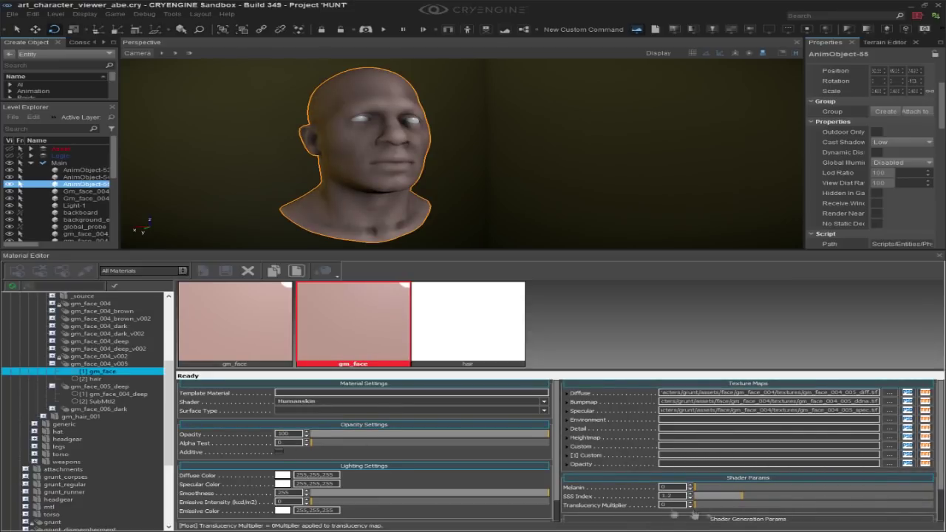
pyautogui.scroll(-2, 617, 494)
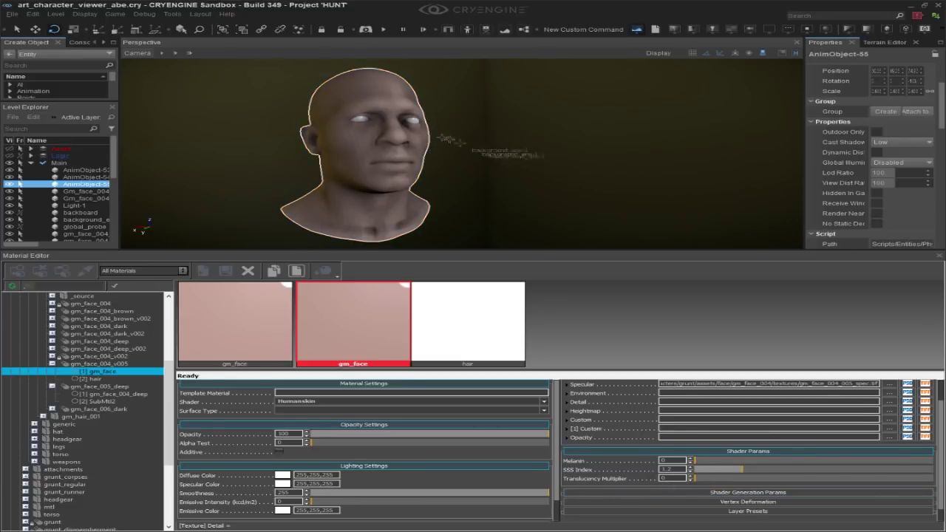
pyautogui.keyDown('alt'); pyautogui.moveTo(458, 170); pyautogui.dragTo(307, 139, button='middle'); pyautogui.keyUp('alt')
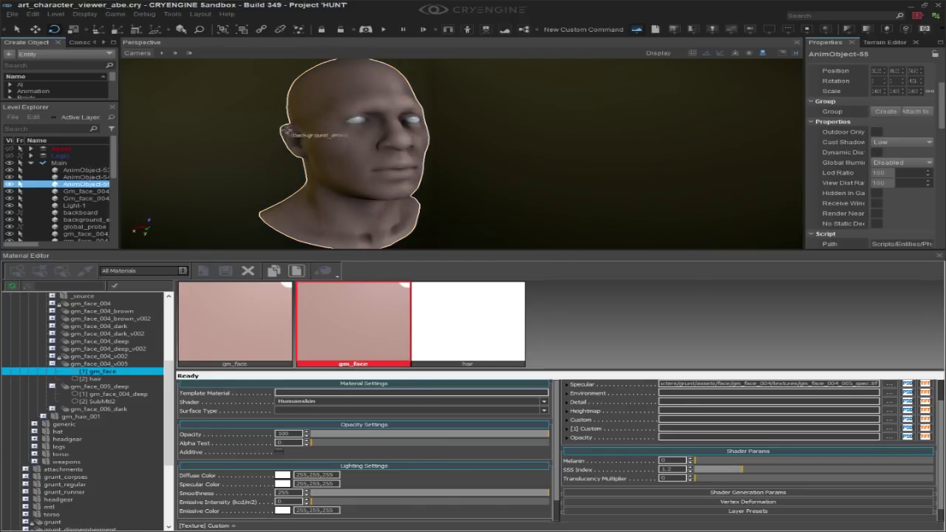
pyautogui.keyDown('alt'); pyautogui.moveTo(340, 177); pyautogui.dragTo(254, 148, button='middle'); pyautogui.keyUp('alt')
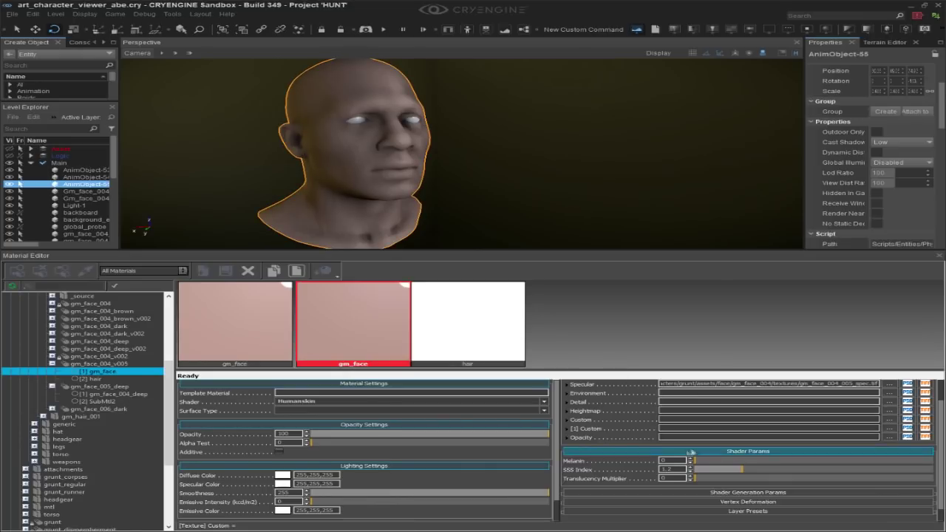
pyautogui.moveTo(608, 152)
pyautogui.keyDown('alt'); pyautogui.mouseDown(button='middle')
pyautogui.moveTo(211, 160)
pyautogui.moveTo(591, 153)
pyautogui.mouseUp(button='middle'); pyautogui.keyUp('alt')
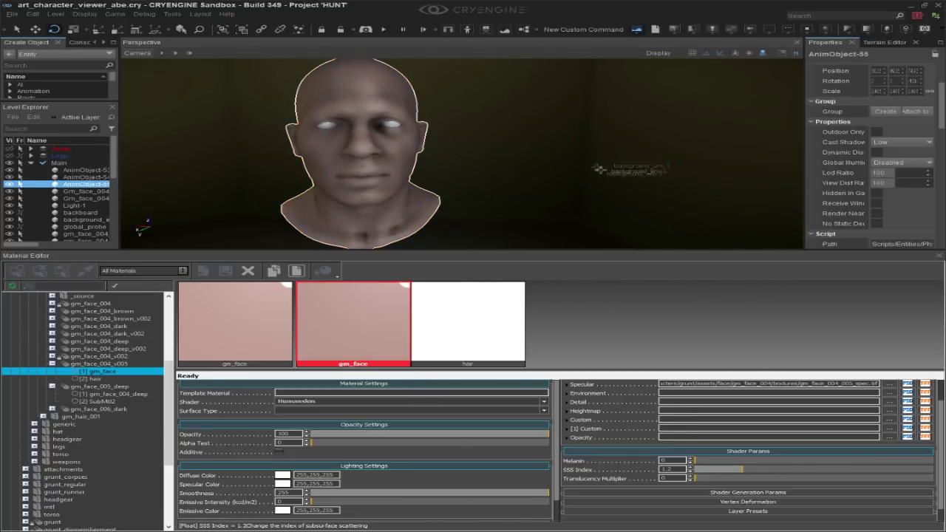
# Switch the gm_face shader back to Illum, set its SSS Index to 1.2, and orbit around the head
pyautogui.click(322, 405)
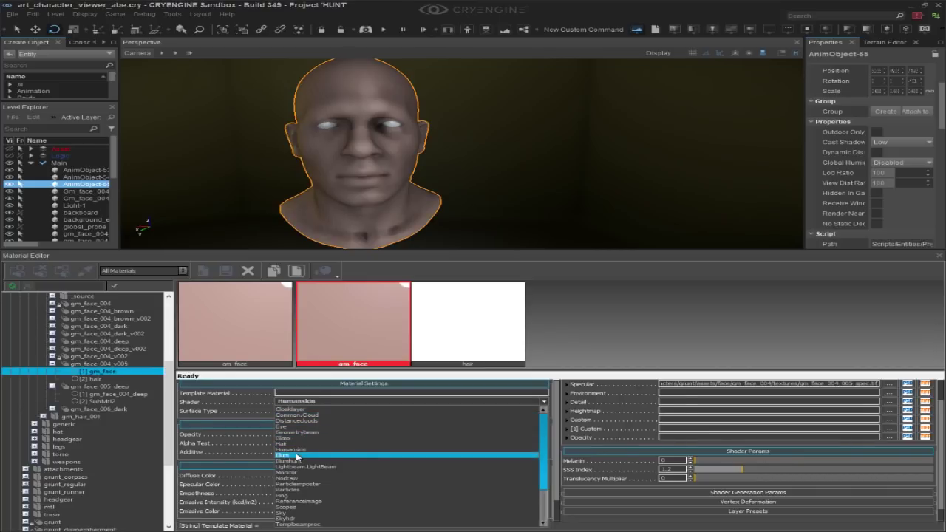
pyautogui.click(328, 452)
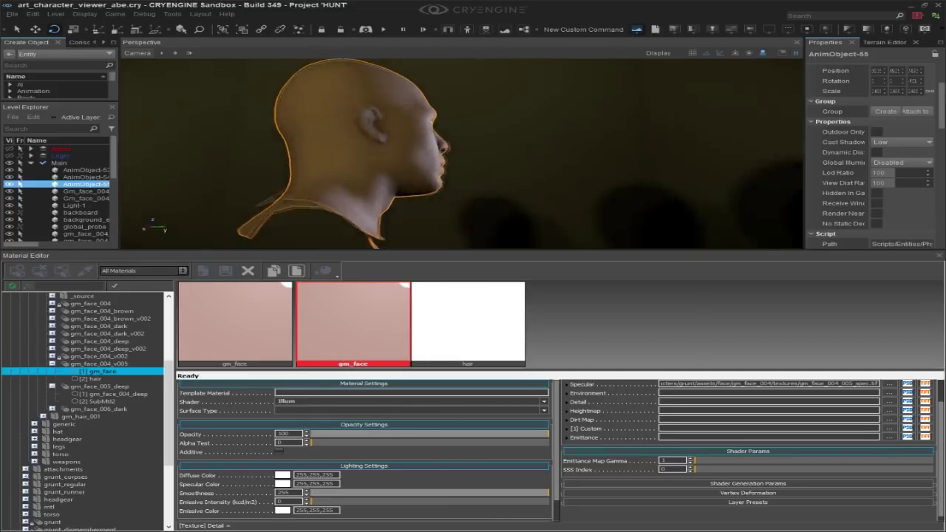
pyautogui.keyDown('alt'); pyautogui.moveTo(369, 163); pyautogui.dragTo(429, 194, button='middle'); pyautogui.keyUp('alt')
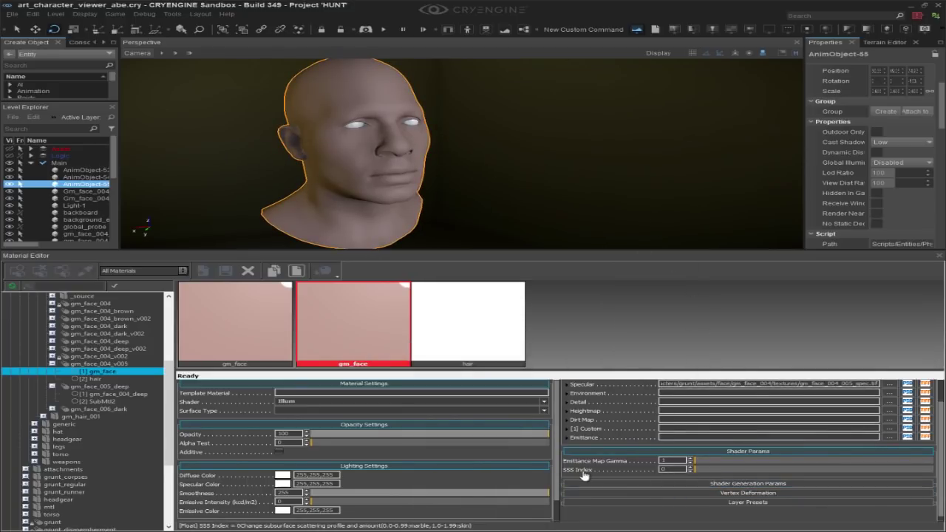
pyautogui.click(674, 469)
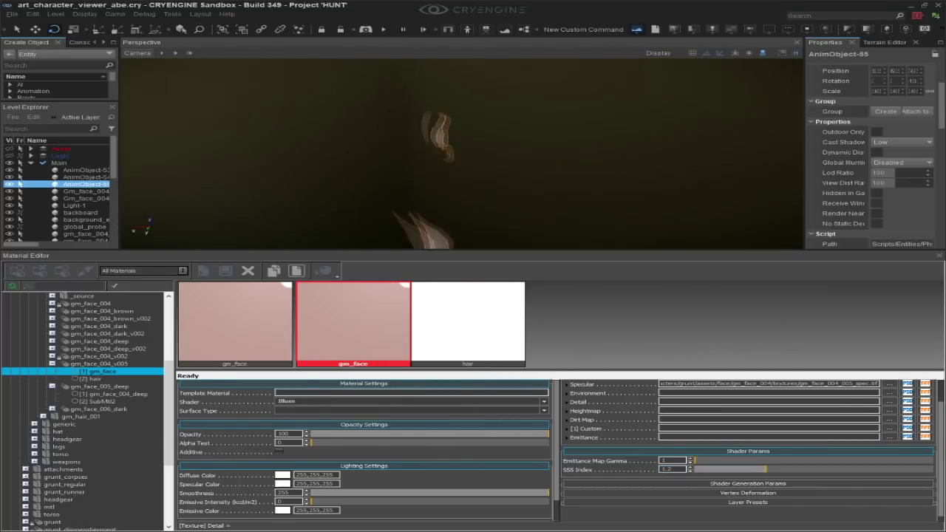
# Set the perspective camera's field of view to 31 and view the head beside the other face models
pyautogui.click(137, 53)
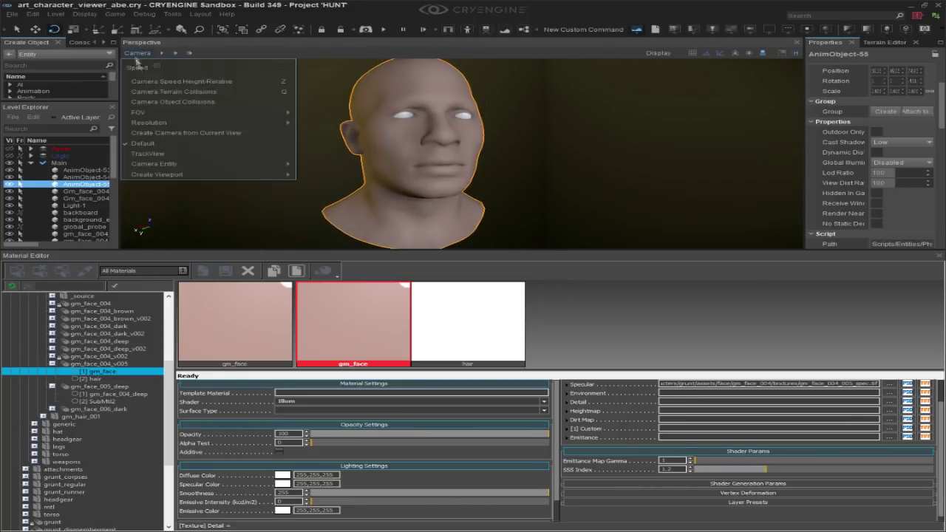
pyautogui.moveTo(192, 111)
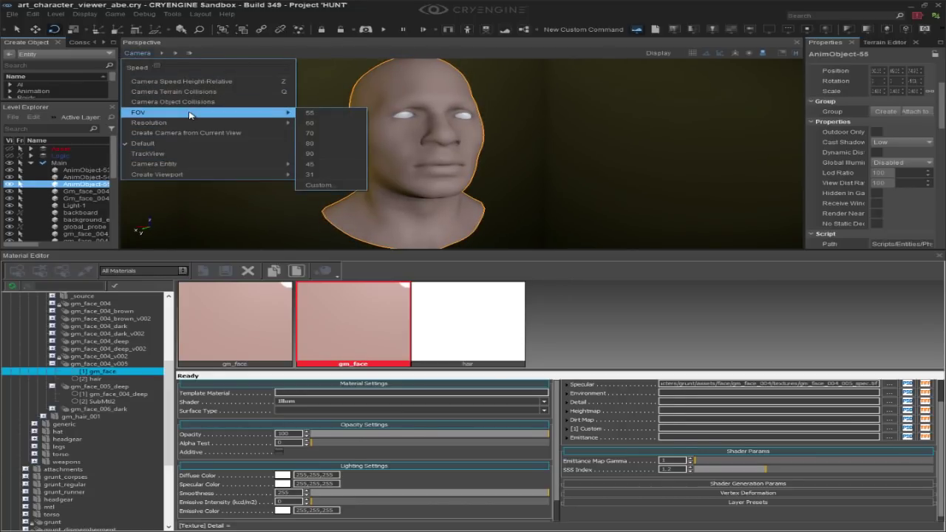
pyautogui.click(318, 174)
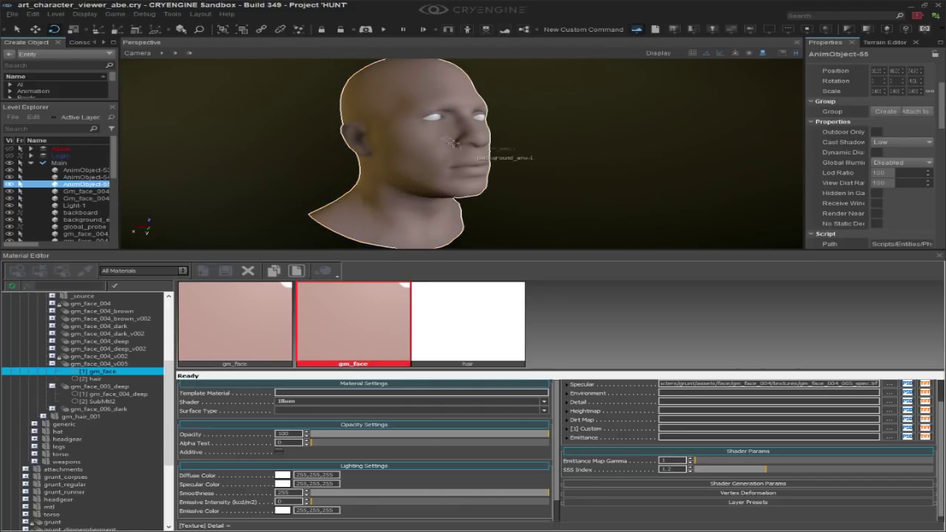
pyautogui.click(570, 185)
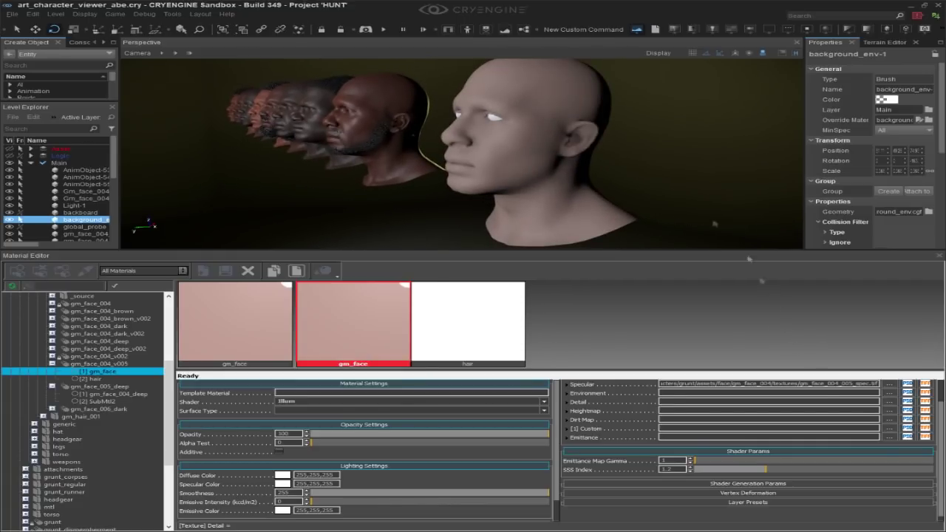
# Switch to Photoshop, hide the DDN group, and add an RGB 130 gray solid color fill with a black mask at the top of the GLoss group
pyautogui.hotkey('alt', 'Tab')
pyautogui.press('Tab')
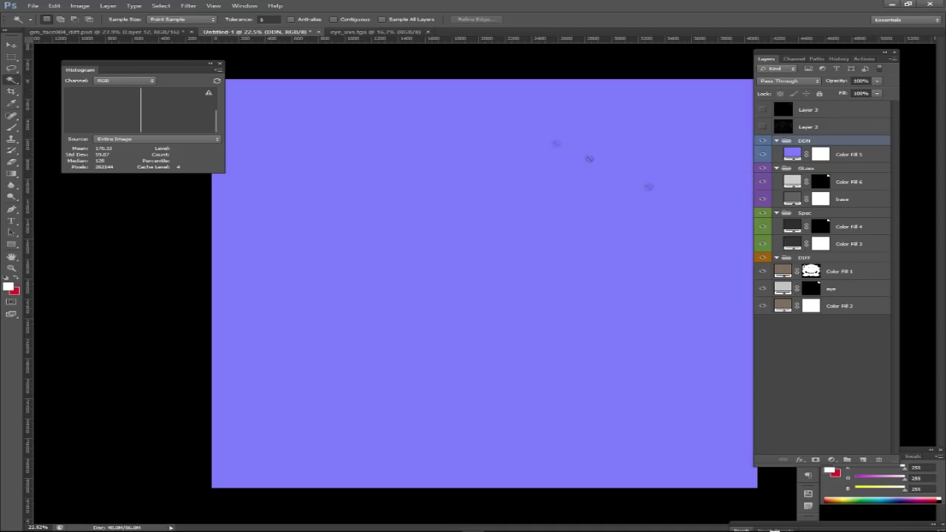
pyautogui.click(763, 141)
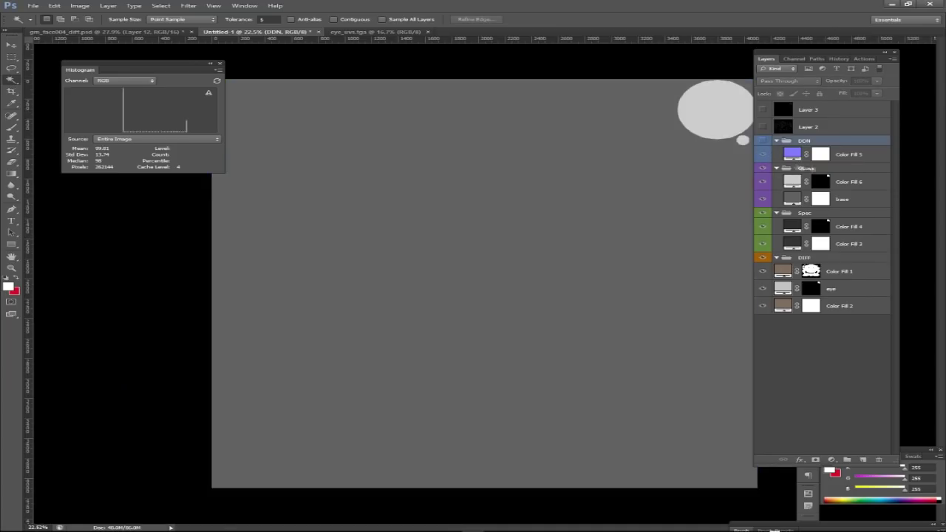
pyautogui.click(853, 182)
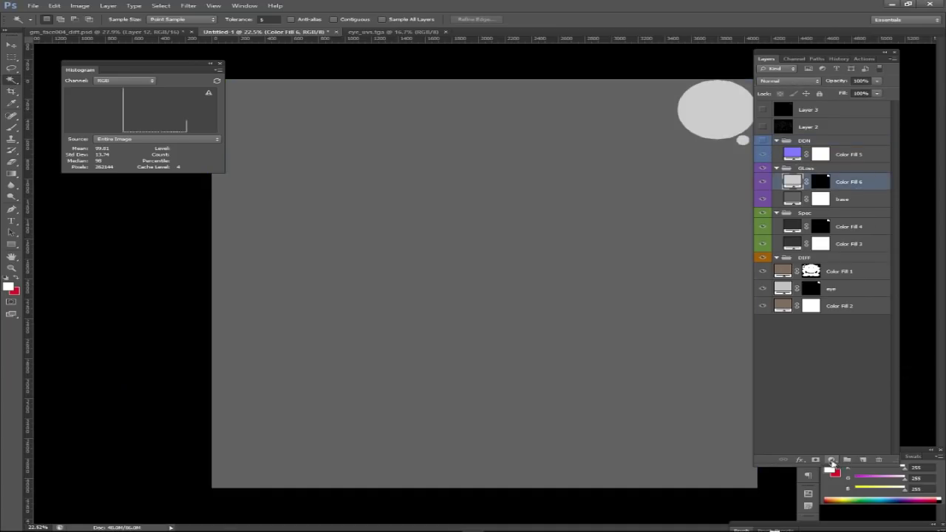
pyautogui.click(831, 459)
pyautogui.click(846, 269)
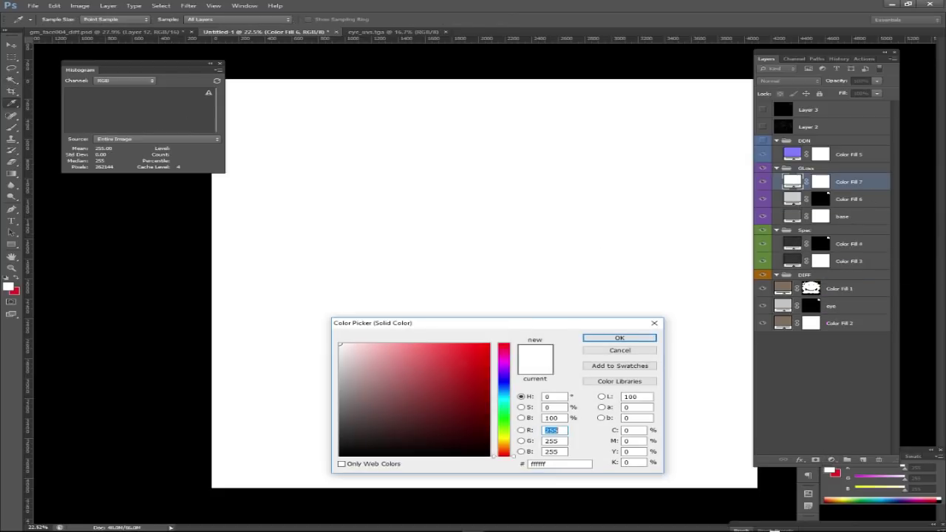
pyautogui.click(302, 394)
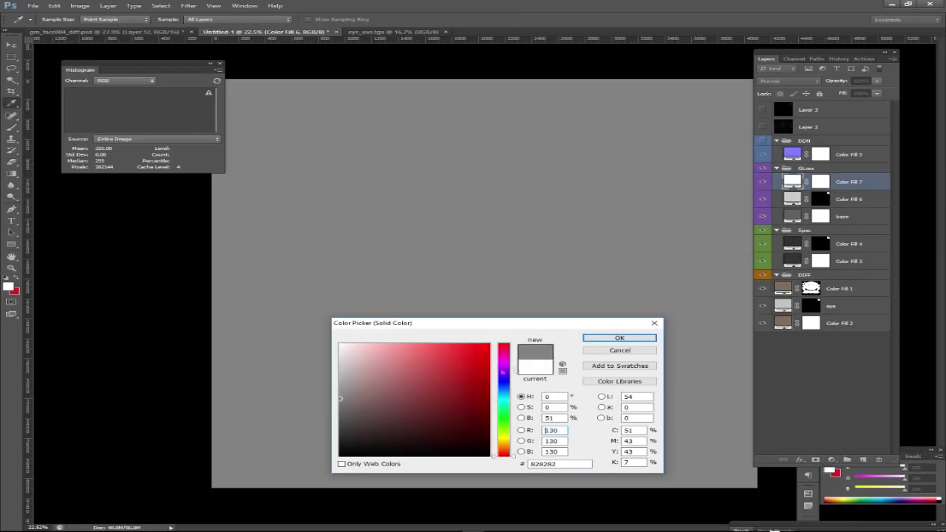
pyautogui.click(616, 340)
pyautogui.click(822, 181)
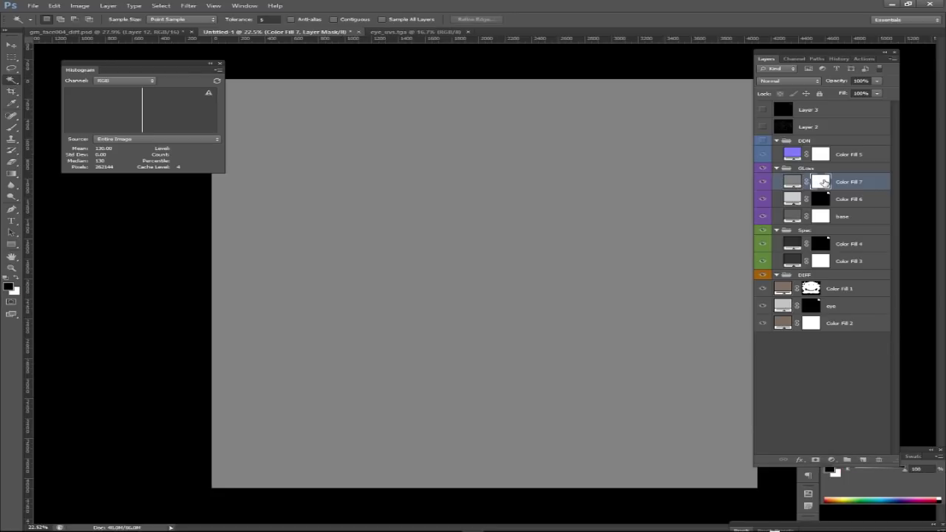
pyautogui.hotkey('ctrl', 'i')
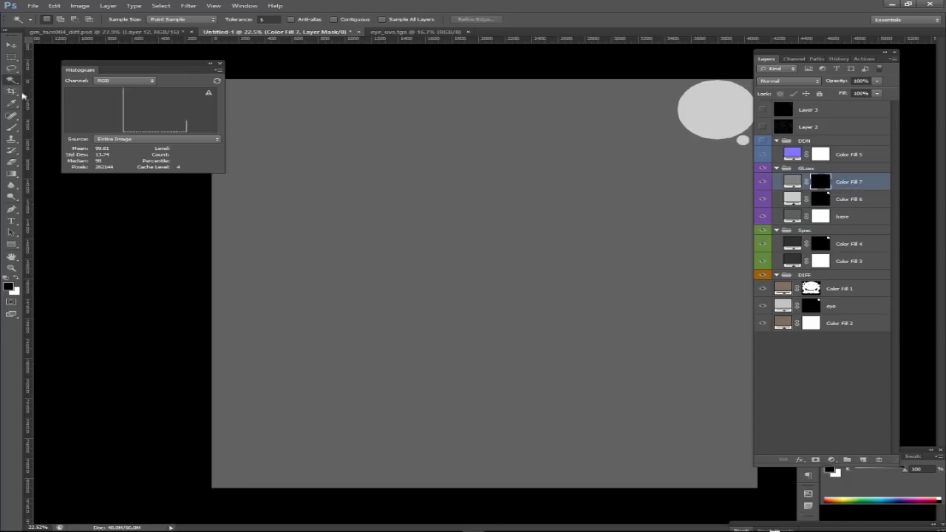
# Ready the Brush tool with white as the foreground color and show the UV wireframe on Layer 2, keeping Layer 3 hidden
pyautogui.press('b')
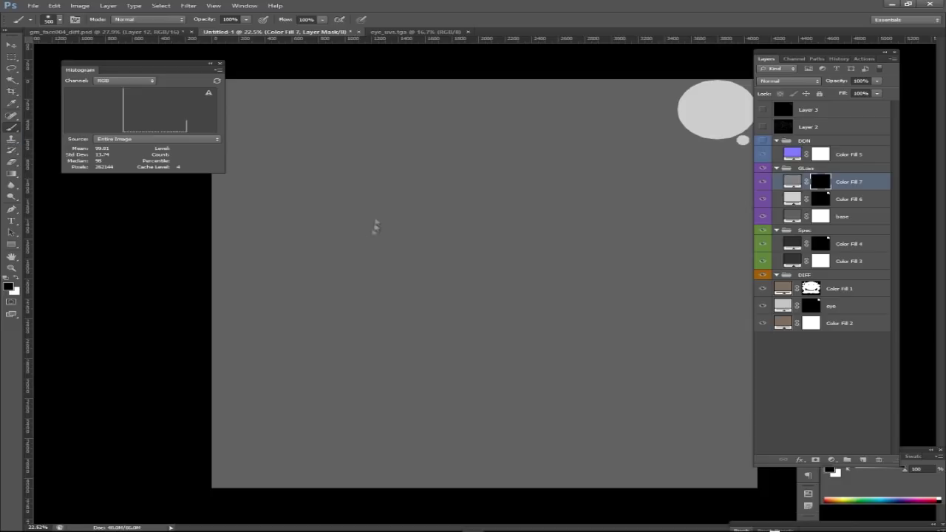
pyautogui.press('z')
pyautogui.press('x')
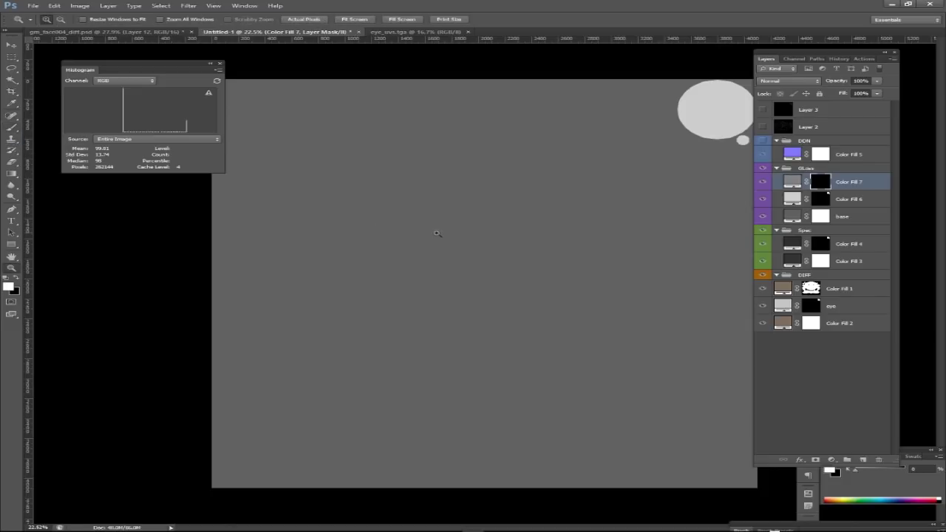
pyautogui.press('b')
pyautogui.click(763, 111)
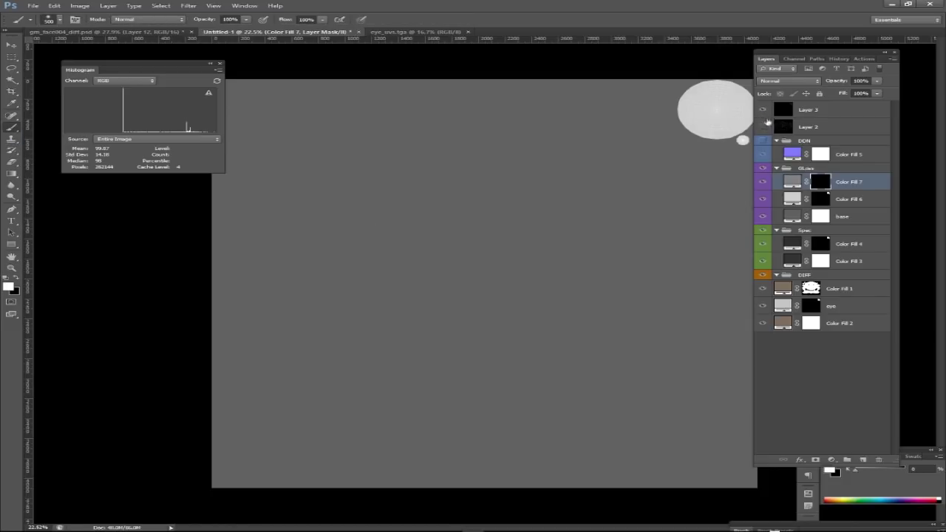
pyautogui.click(764, 126)
pyautogui.click(763, 109)
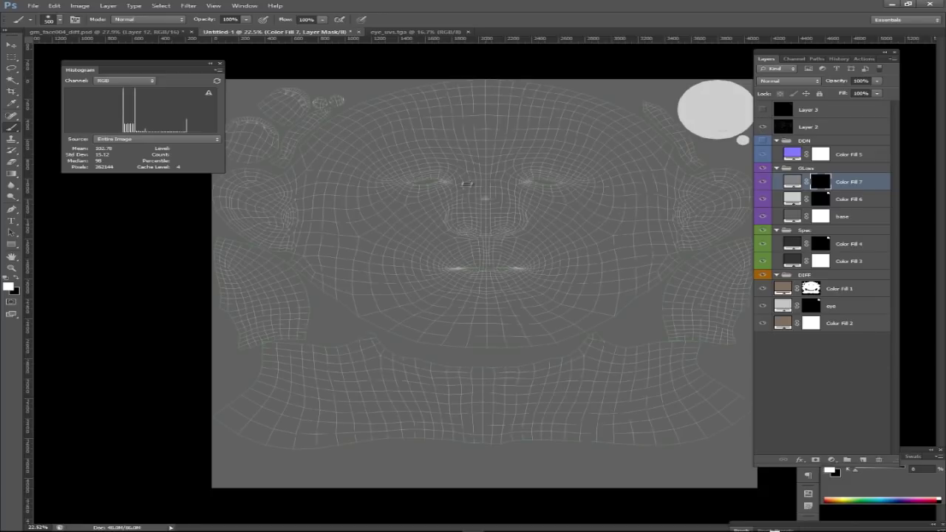
# Paint the gray fill's mask white over the nose, forehead, inner eye corners and both cheeks, and hide the UV wireframe layer
pyautogui.click(484, 206)
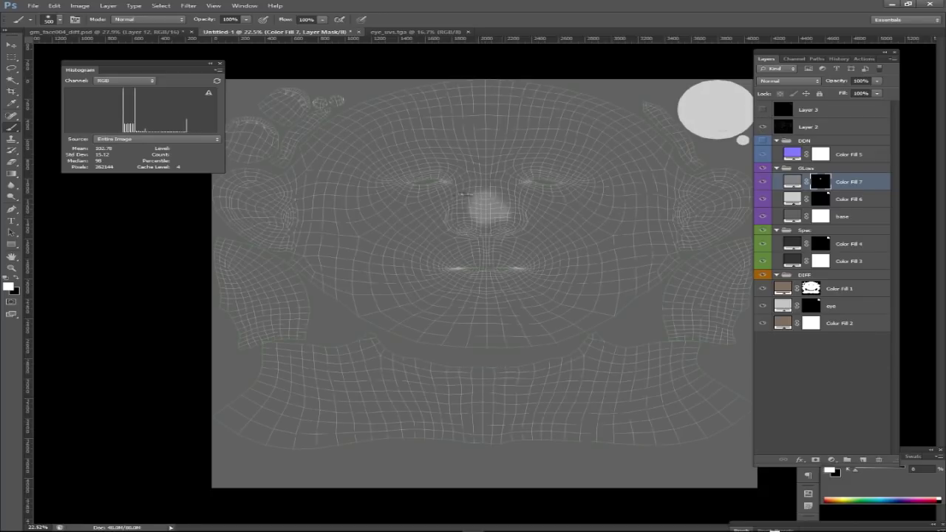
pyautogui.moveTo(487, 198)
pyautogui.mouseDown()
pyautogui.moveTo(466, 163)
pyautogui.moveTo(409, 133)
pyautogui.mouseUp()
pyautogui.moveTo(488, 135)
pyautogui.mouseDown()
pyautogui.moveTo(517, 144)
pyautogui.moveTo(476, 147)
pyautogui.moveTo(510, 129)
pyautogui.moveTo(458, 113)
pyautogui.moveTo(520, 122)
pyautogui.mouseUp()
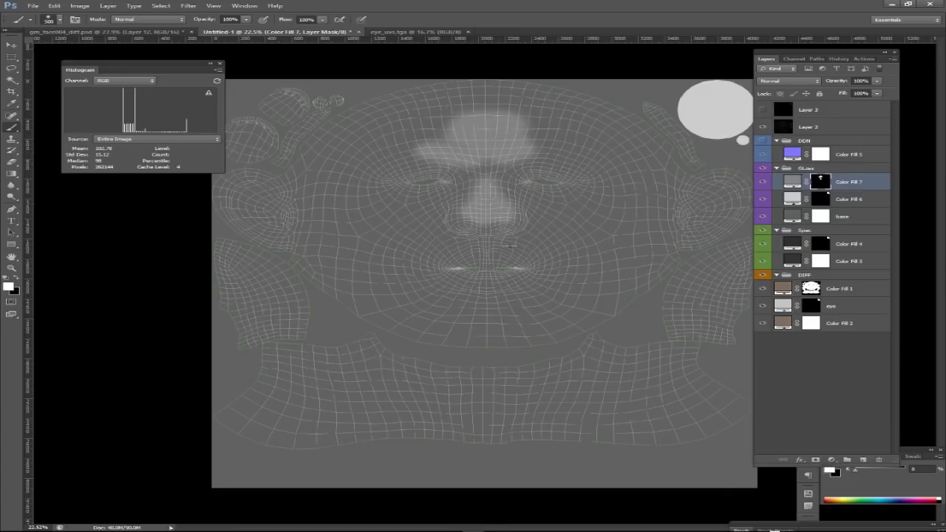
pyautogui.moveTo(507, 260); pyautogui.dragTo(484, 258)
pyautogui.hotkey('ctrl', 'z')
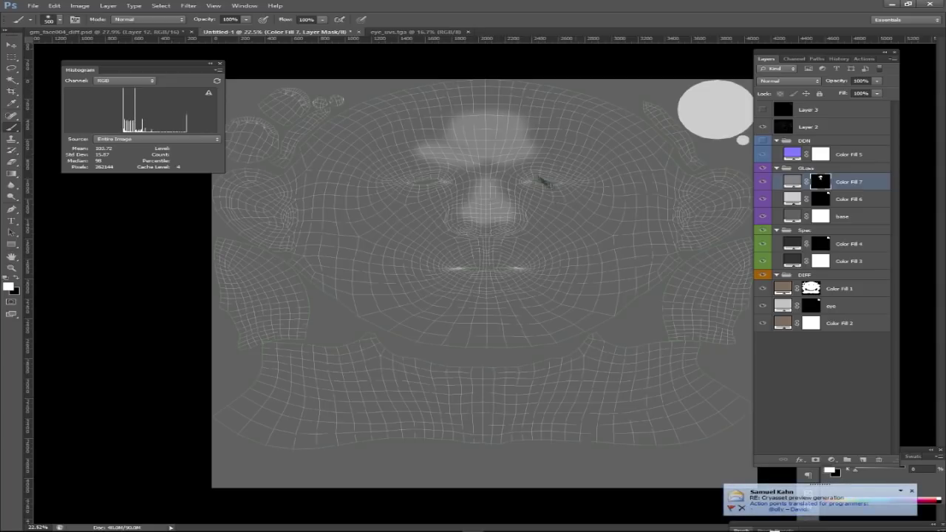
pyautogui.moveTo(600, 191)
pyautogui.mouseDown()
pyautogui.moveTo(569, 207)
pyautogui.moveTo(571, 198)
pyautogui.mouseUp()
pyautogui.moveTo(333, 169)
pyautogui.mouseDown()
pyautogui.moveTo(375, 200)
pyautogui.moveTo(427, 197)
pyautogui.mouseUp()
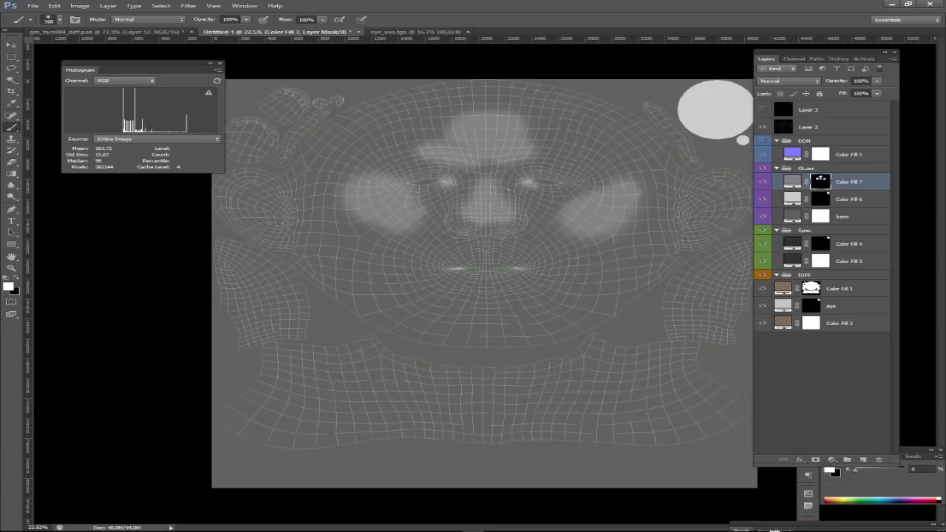
pyautogui.click(766, 127)
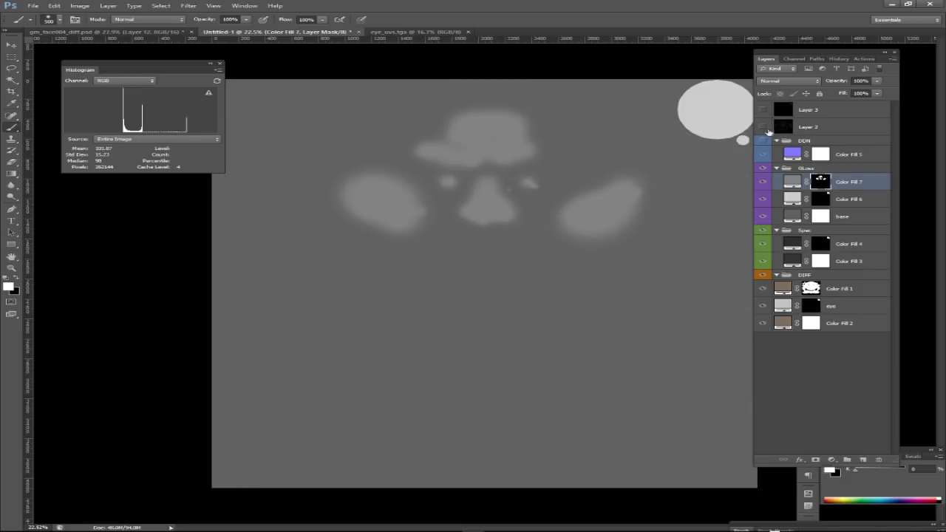
# Load the painted mask as a selection, clear it, and stamp the visible gloss result into a new layer above the GLoss group
pyautogui.hotkey('ctrl', '2')
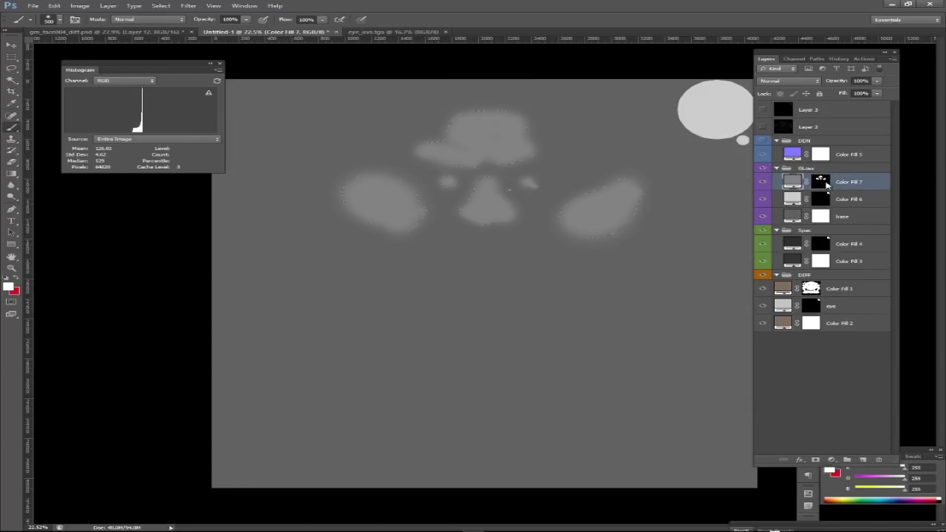
pyautogui.click(822, 244)
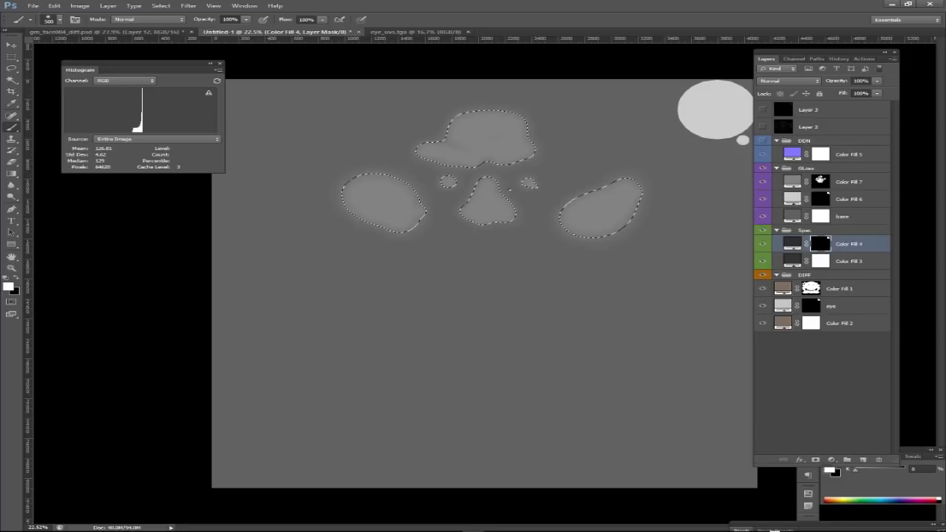
pyautogui.click(821, 180)
pyautogui.click(813, 170)
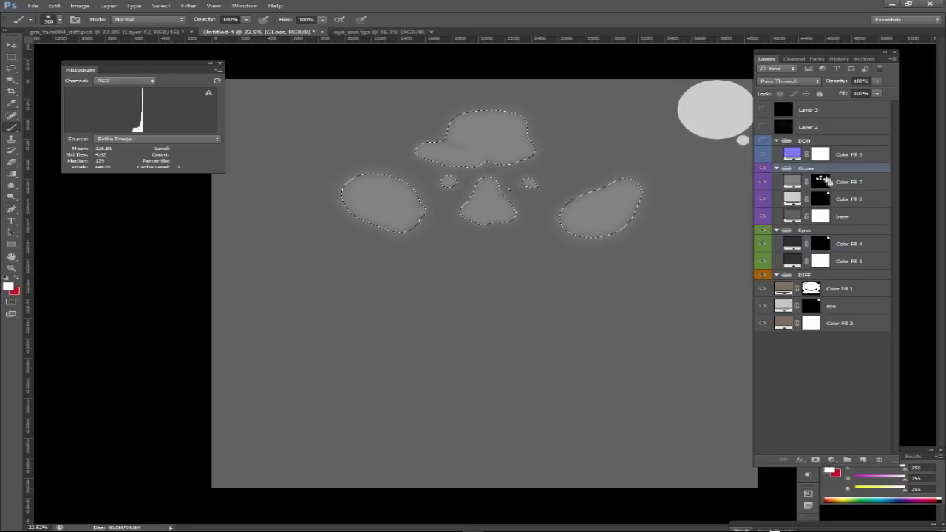
pyautogui.hotkey('ctrl', 'shift', 'alt', 'n')
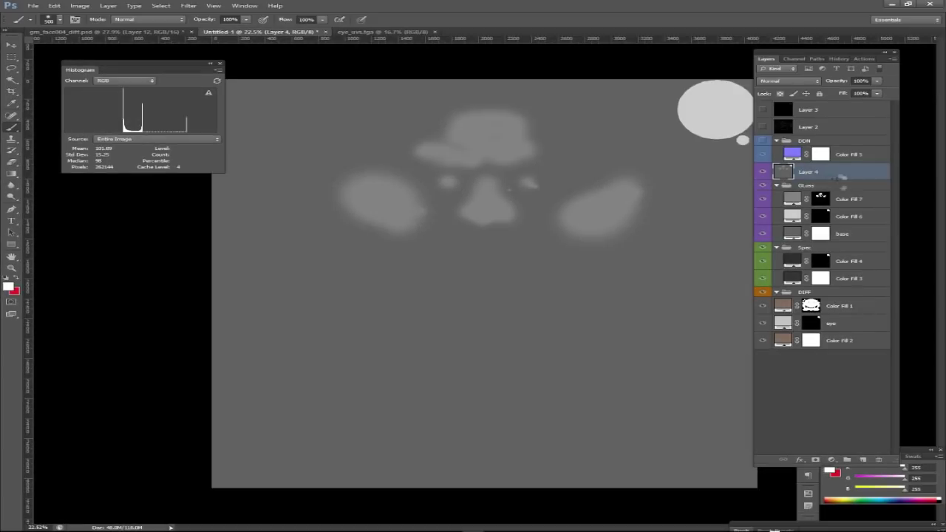
# Hide Layer 4, show the DDN group, and paste the copied gloss image into the Alpha 1 channel before returning to the RGB layers
pyautogui.click(762, 171)
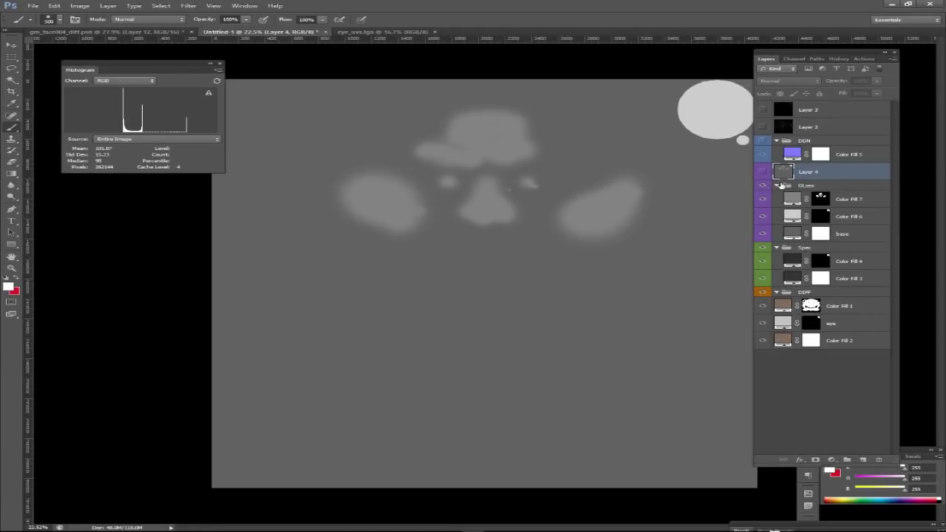
pyautogui.click(762, 140)
pyautogui.click(813, 141)
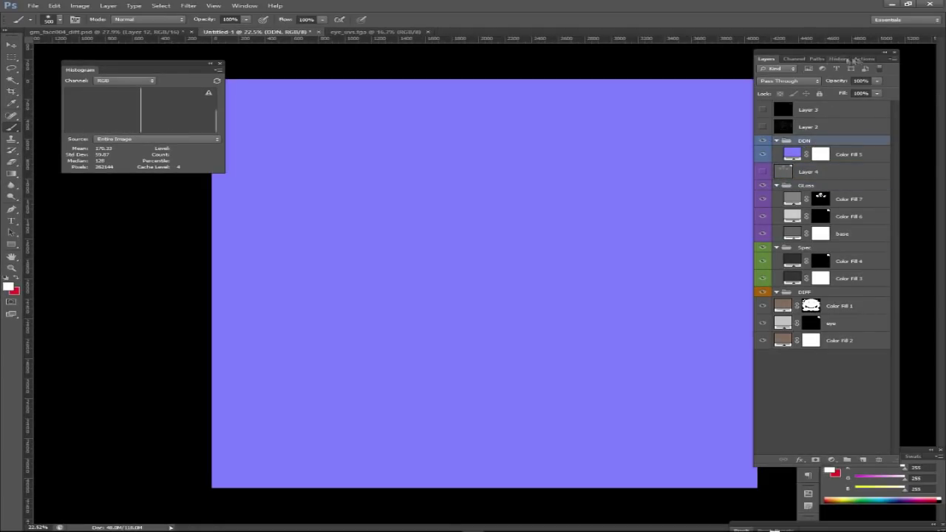
pyautogui.click(836, 59)
pyautogui.click(792, 59)
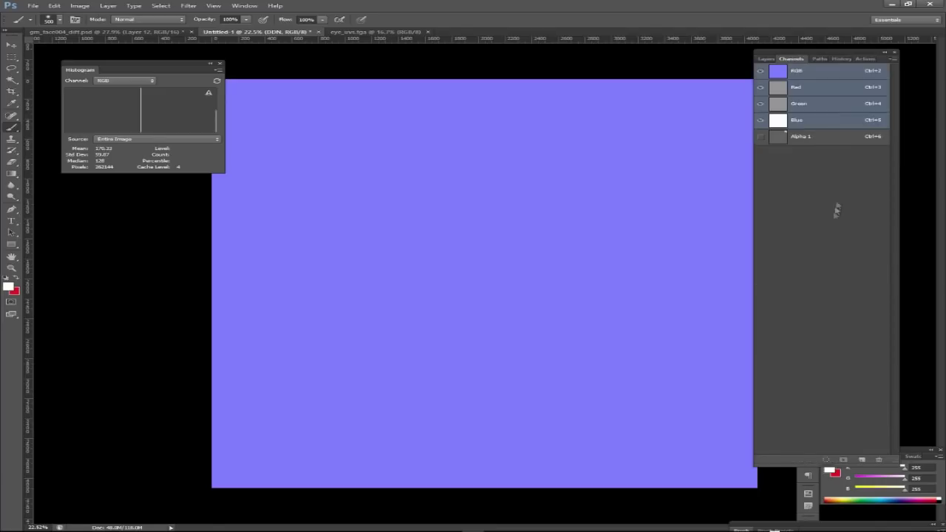
pyautogui.click(804, 137)
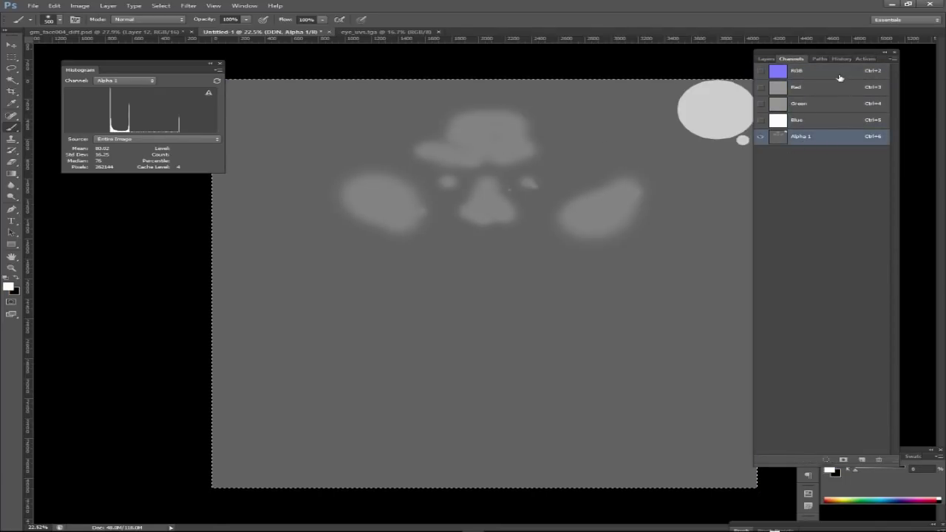
pyautogui.click(839, 74)
pyautogui.click(766, 58)
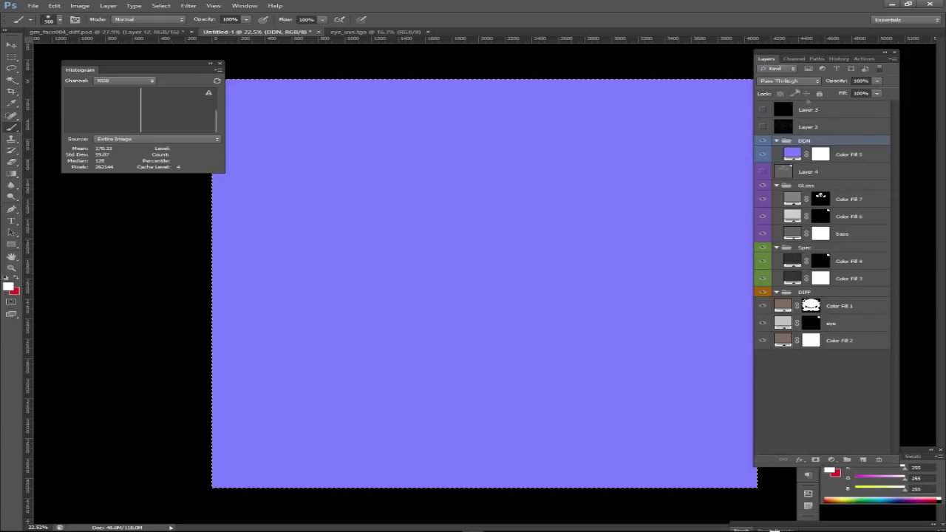
# Load the Color Fill 7 mask as a selection, delete Layer 4, and hide the DDN, GLoss and Spec groups to isolate DIFF
pyautogui.click(776, 140)
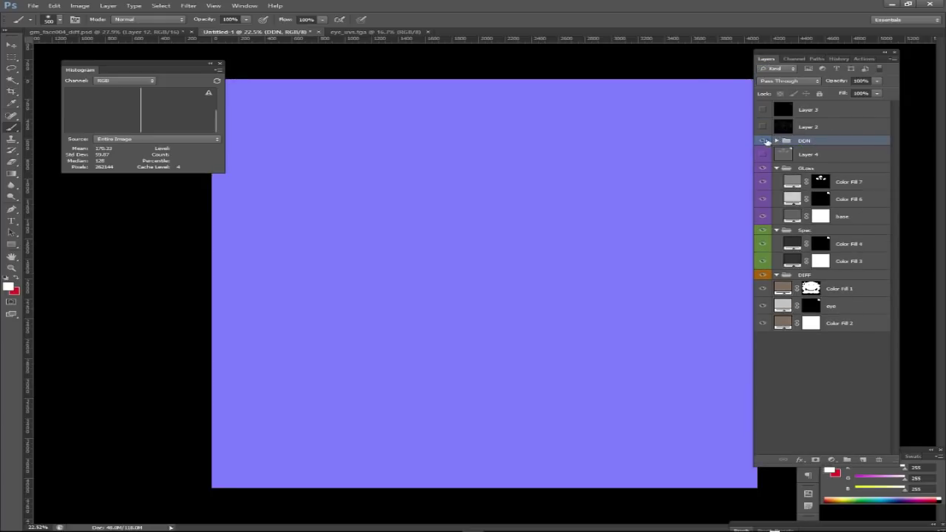
pyautogui.click(763, 140)
pyautogui.keyDown('ctrl'); pyautogui.click(821, 181); pyautogui.keyUp('ctrl')
pyautogui.moveTo(809, 154); pyautogui.dragTo(877, 459)
pyautogui.click(763, 151)
pyautogui.click(762, 212)
pyautogui.click(804, 270)
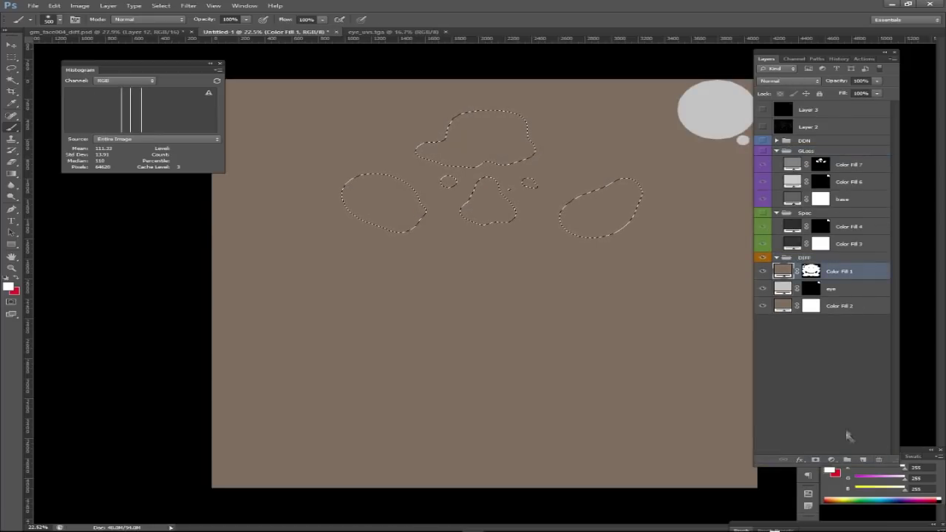
# Add a solid color fill of RGB 146, 128, 113 above Color Fill 1 in the DIFF group, masked to the selected face areas
pyautogui.click(831, 460)
pyautogui.click(850, 267)
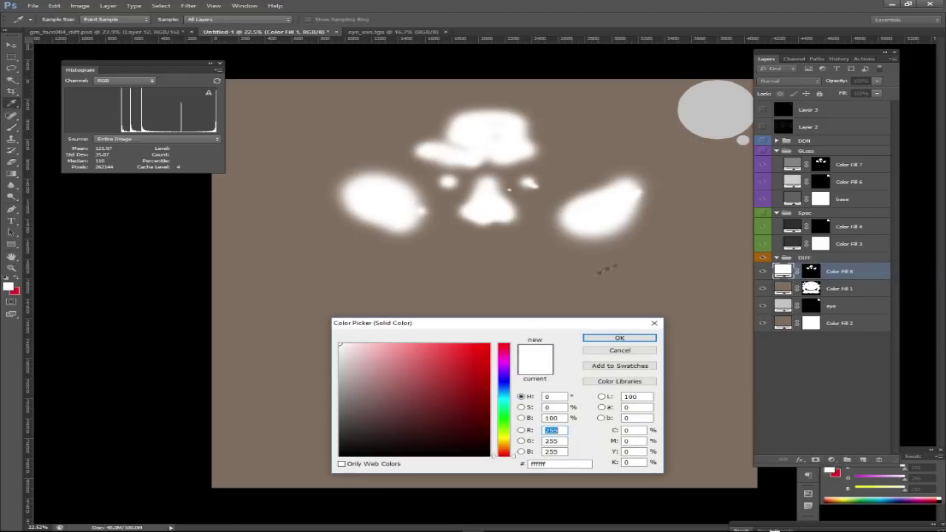
pyautogui.click(371, 391)
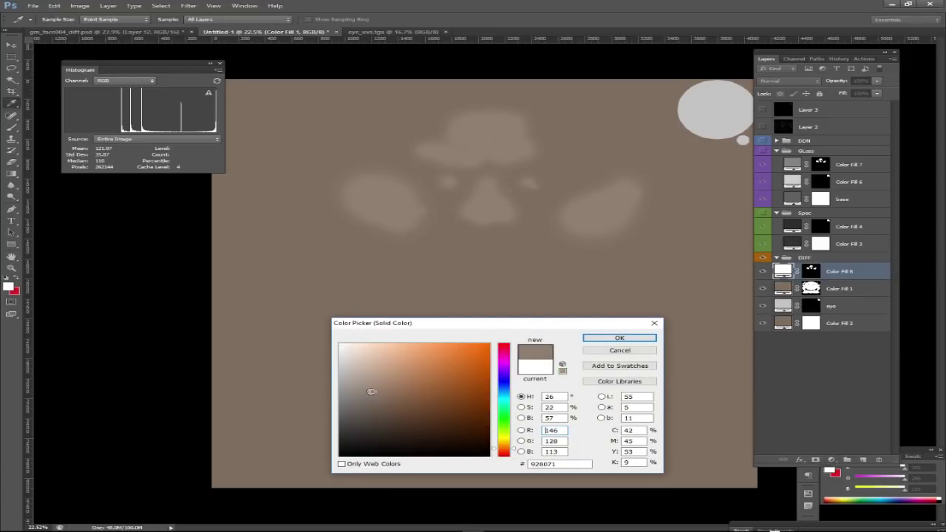
pyautogui.click(646, 337)
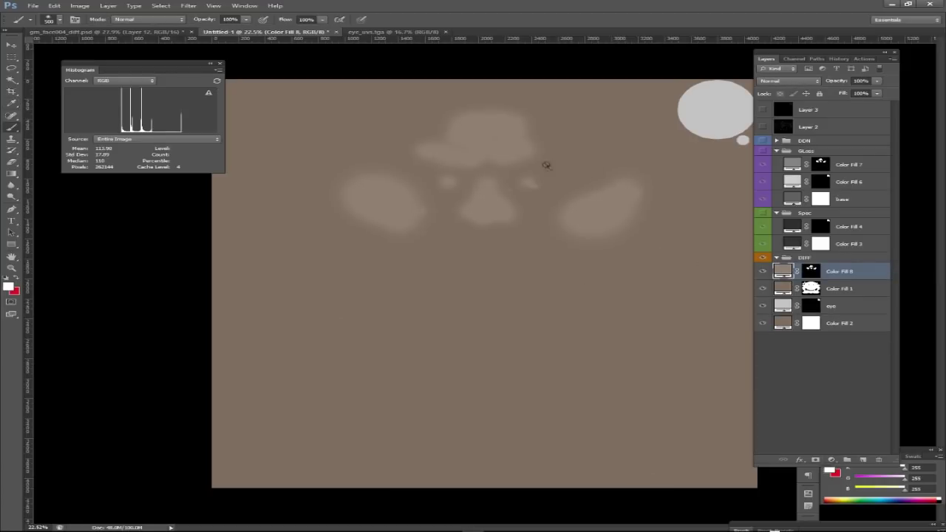
pyautogui.click(811, 275)
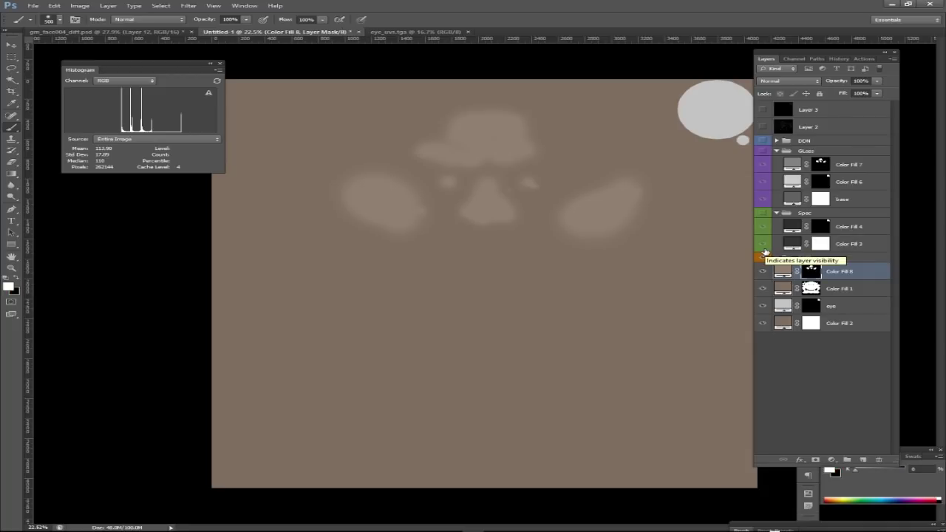
# Save the diffuse with the lighter areas as a CryTIFPlugin copy without alpha channels, replacing gm_face_004_005_diff.tif
pyautogui.click(827, 257)
pyautogui.hotkey('ctrl', 's')
pyautogui.click(536, 399)
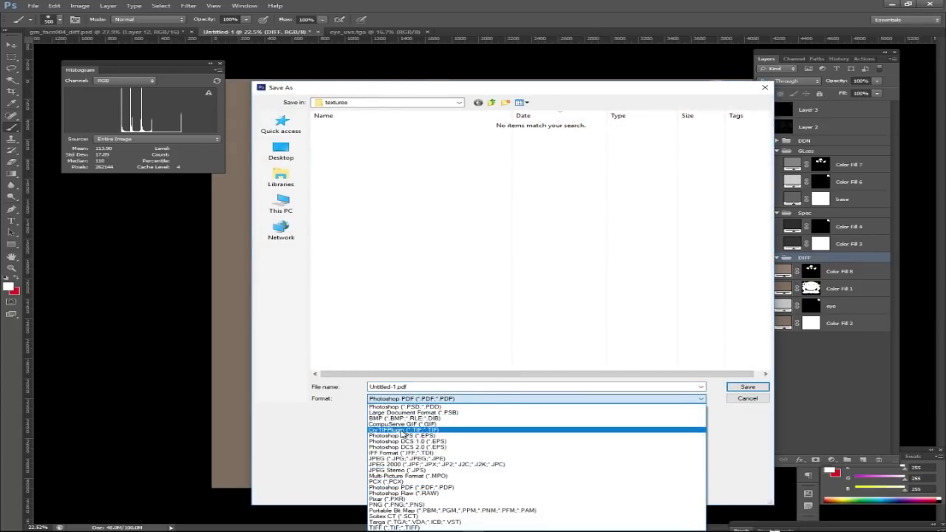
pyautogui.click(517, 422)
pyautogui.click(399, 142)
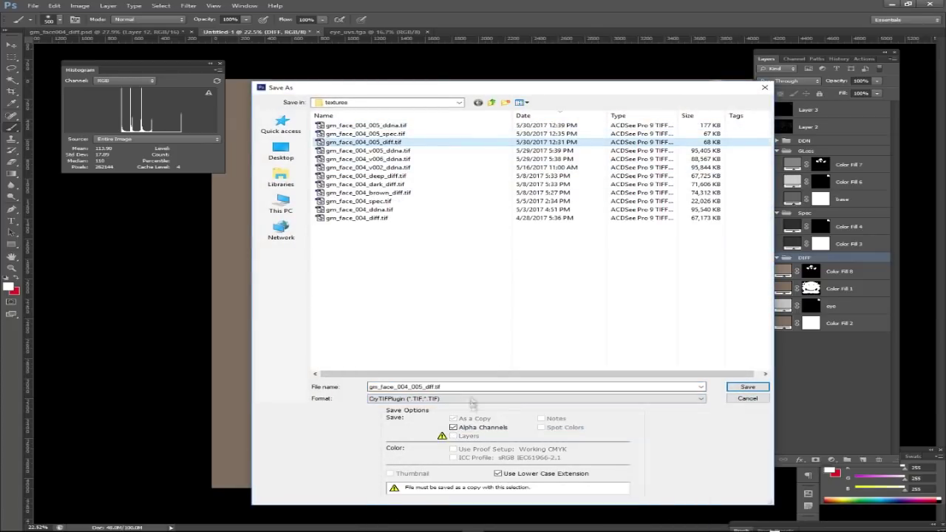
pyautogui.click(485, 430)
pyautogui.click(749, 392)
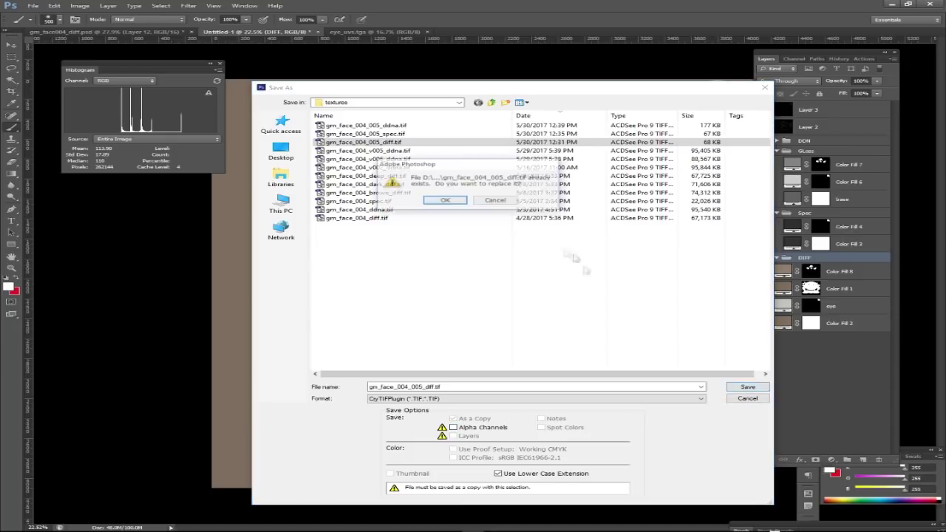
pyautogui.press('Return')
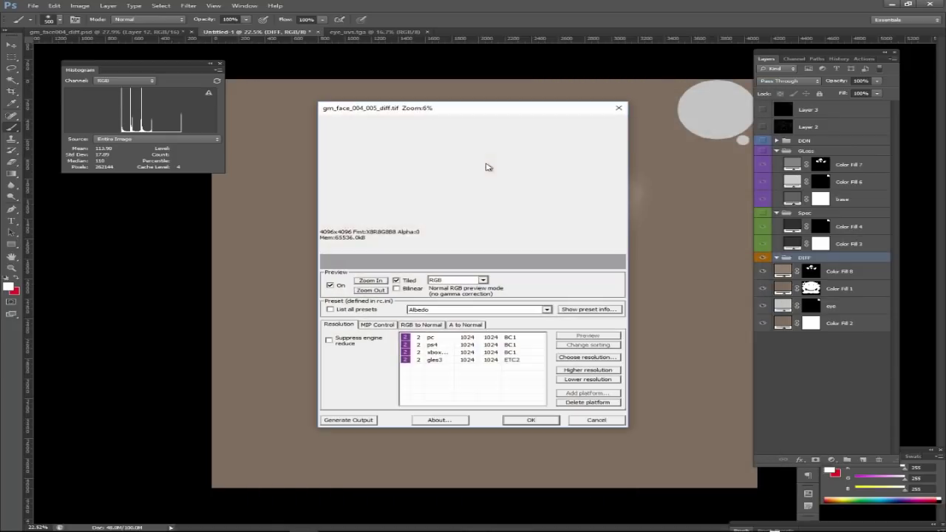
pyautogui.click(542, 422)
# Switch to CRYENGINE Sandbox and compare the face's diffuse variation with the other heads, in lit shading and in the albedo debug view
pyautogui.hotkey('alt', 'Tab')
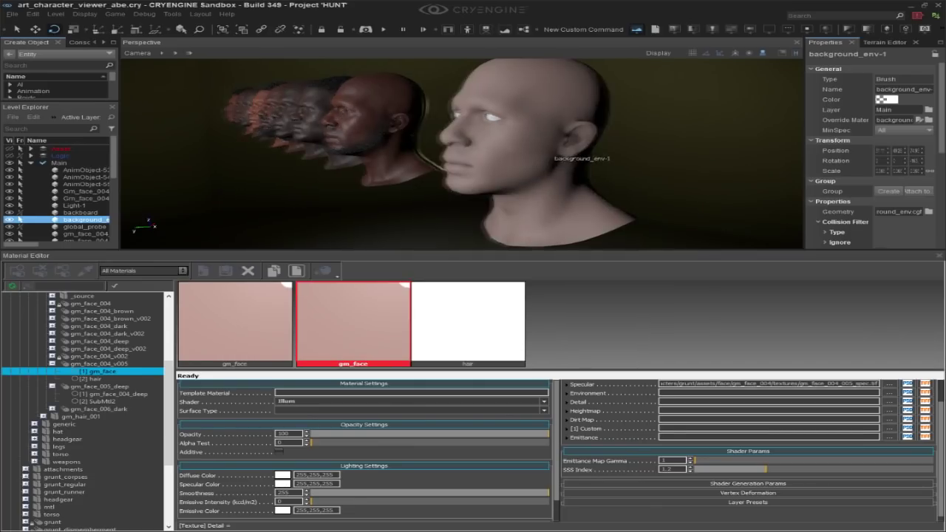
pyautogui.moveTo(414, 125); pyautogui.dragTo(355, 111, button='right')
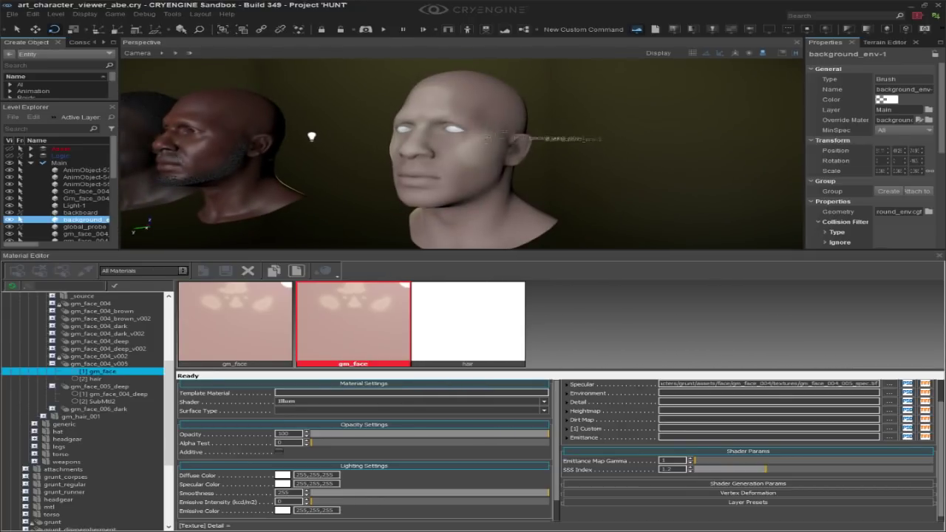
pyautogui.moveTo(538, 180); pyautogui.dragTo(614, 182, button='right')
pyautogui.moveTo(537, 180); pyautogui.dragTo(184, 148, button='right')
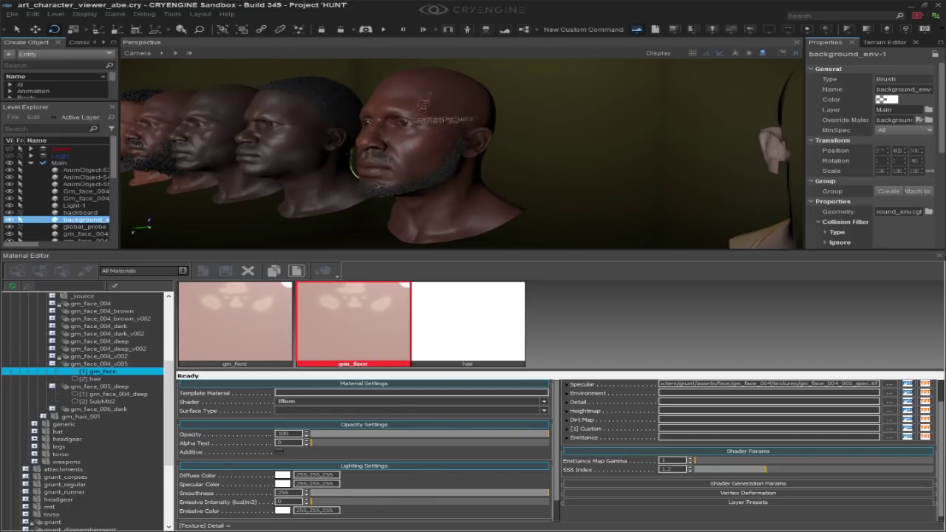
pyautogui.click(728, 30)
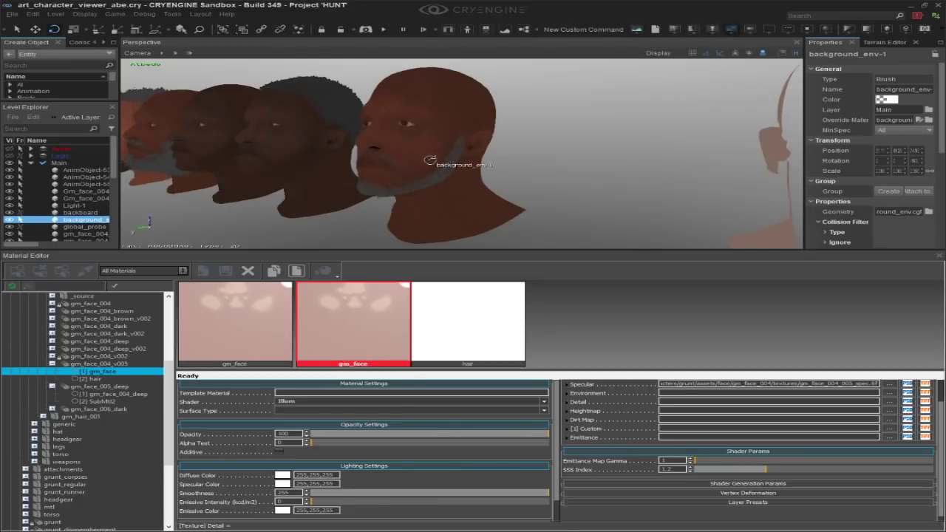
pyautogui.scroll(3, 556, 231)
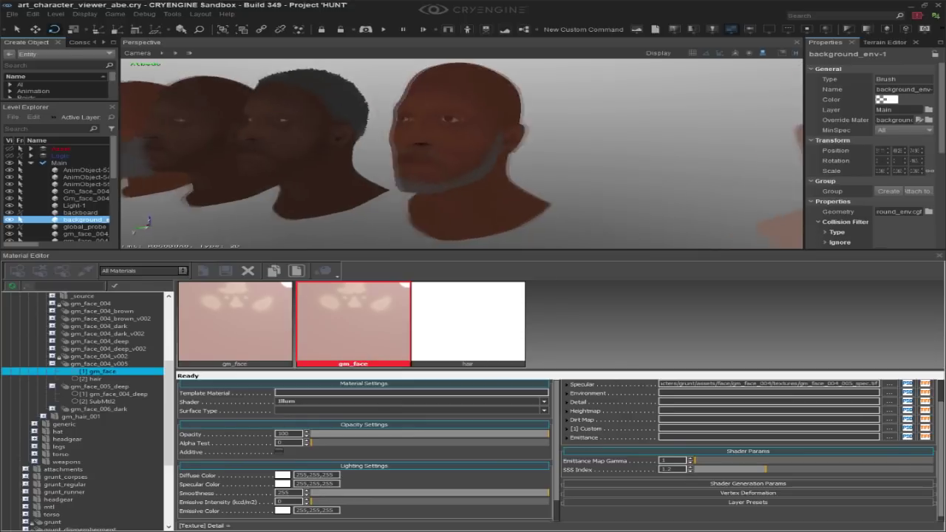
pyautogui.click(728, 30)
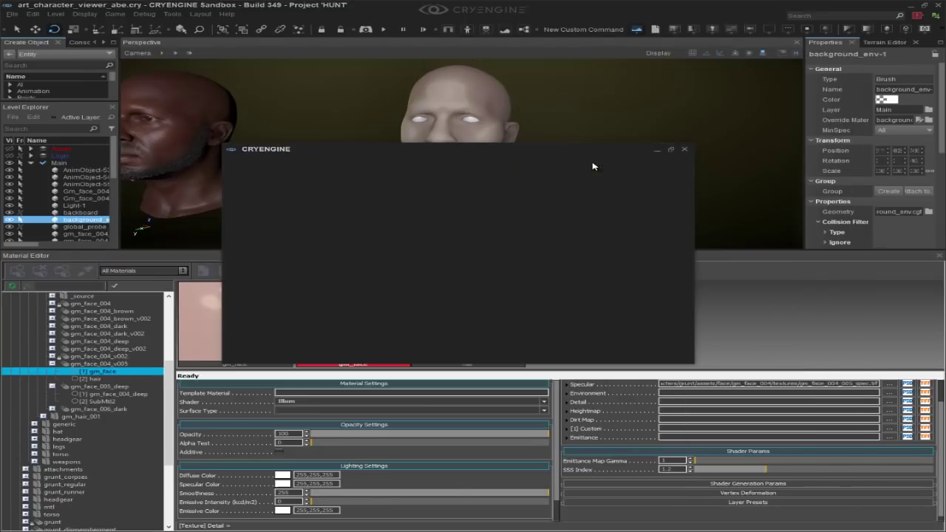
# Switch to Photoshop and delete the lighter masked color fill from the top of the DIFF group
pyautogui.hotkey('alt', 'Tab')
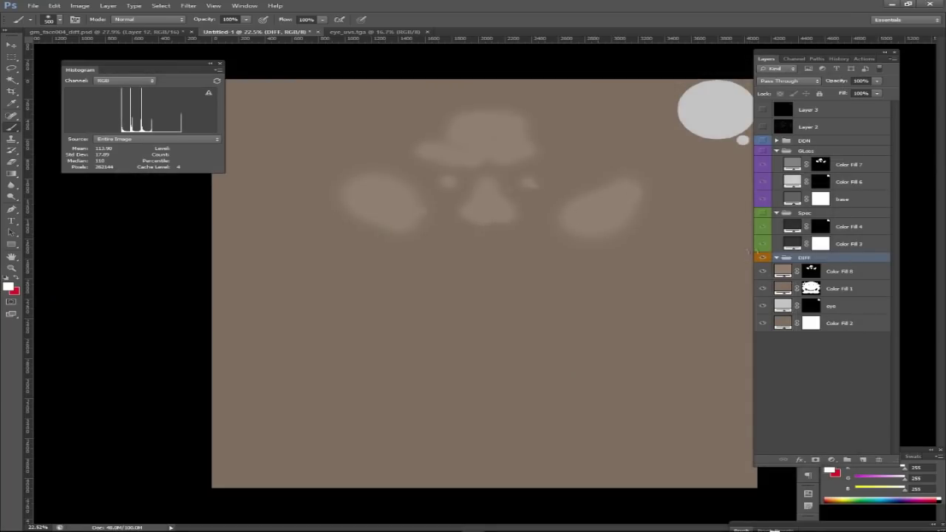
pyautogui.click(762, 271)
pyautogui.moveTo(826, 271); pyautogui.dragTo(879, 458)
# Save the plain diffuse in CryTIFPlugin format over gm_face_004_005_diff.tif, leaving out the alpha channels
pyautogui.hotkey('ctrl', 'shift', 's')
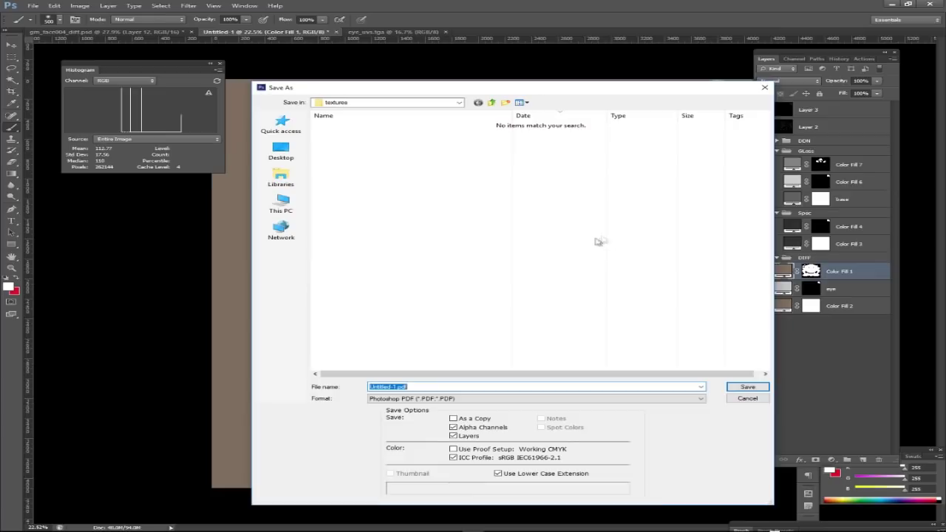
pyautogui.click(540, 399)
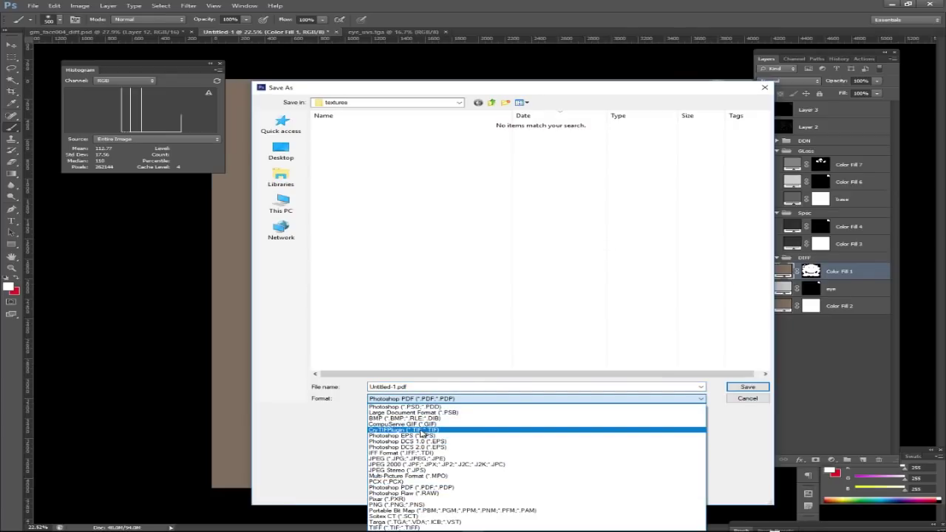
pyautogui.click(421, 430)
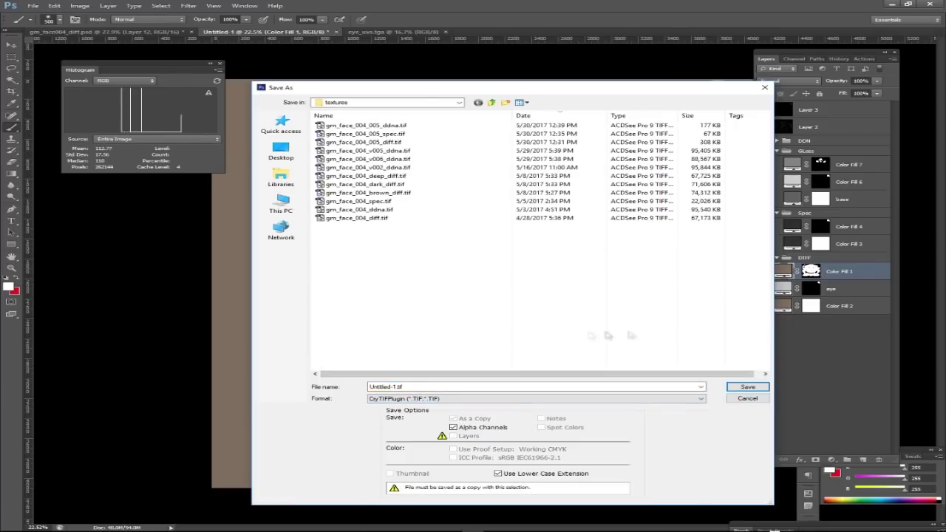
pyautogui.click(391, 143)
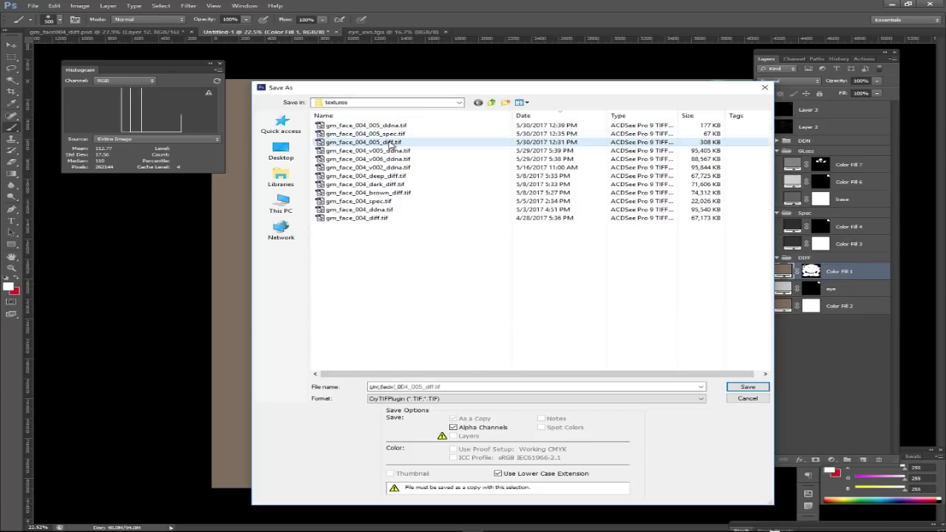
pyautogui.click(489, 427)
pyautogui.click(747, 387)
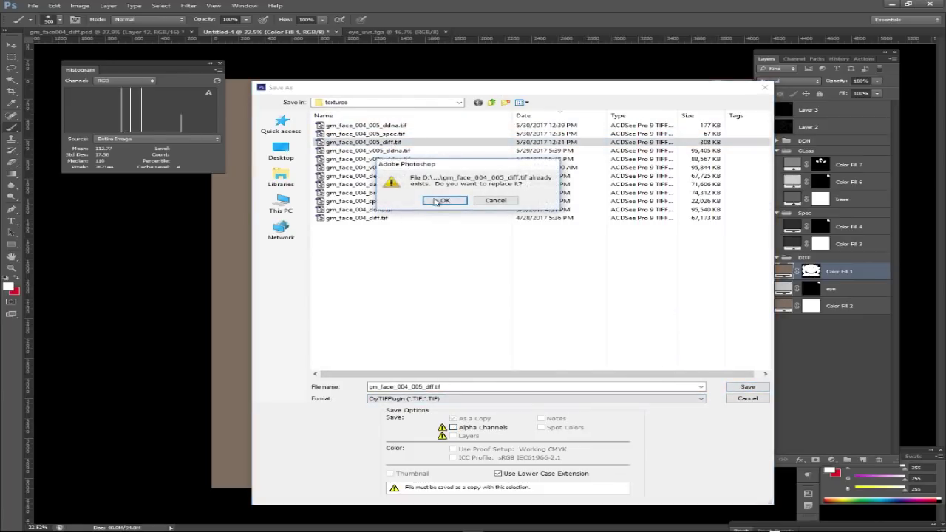
pyautogui.click(444, 201)
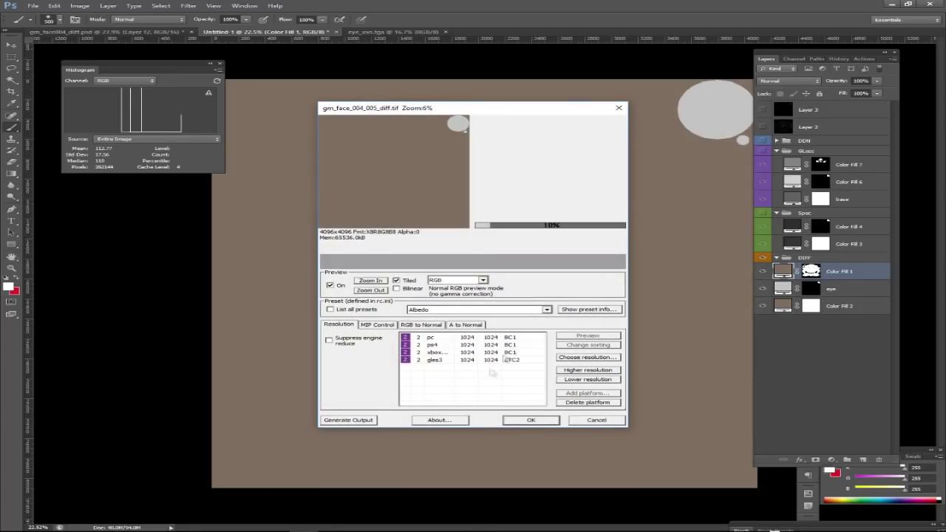
pyautogui.press('Return')
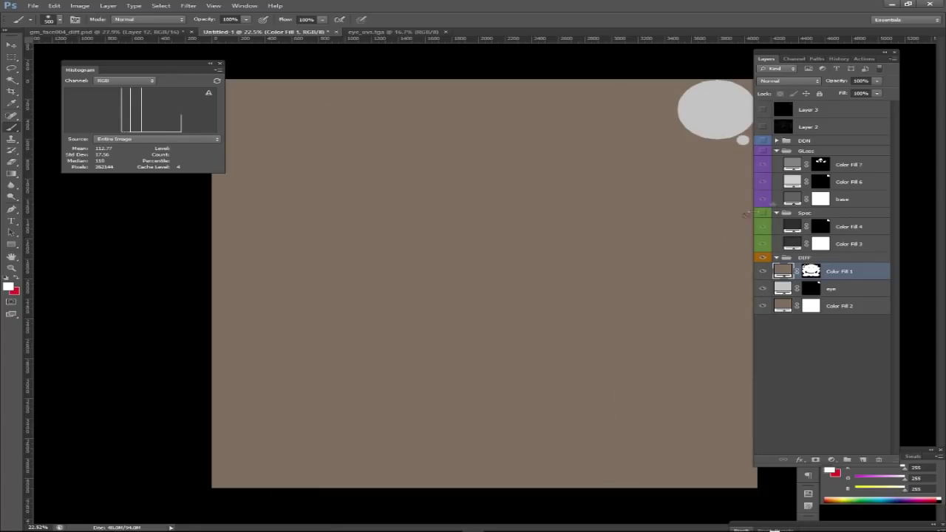
# Show the DDN group and save it with alpha channels in CryTIFPlugin format, replacing gm_face_004_005_ddna.tif
pyautogui.click(760, 140)
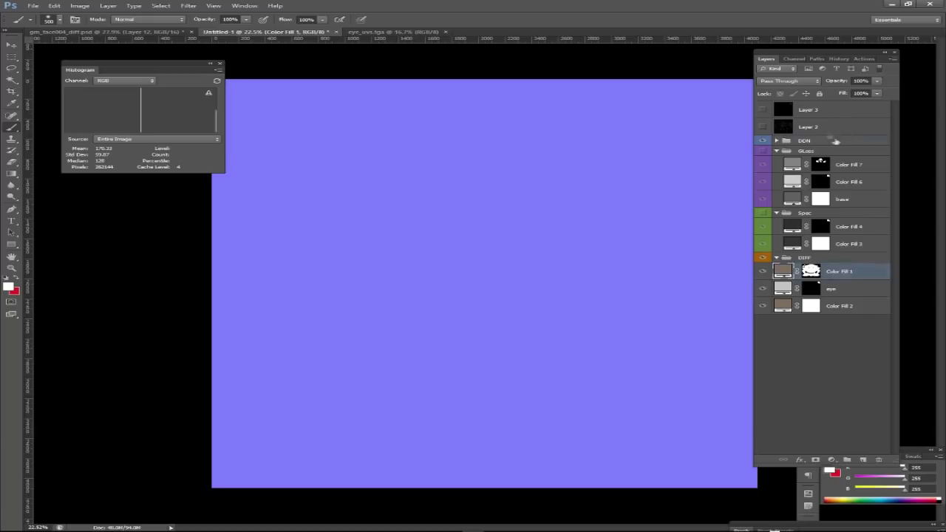
pyautogui.click(831, 139)
pyautogui.hotkey('ctrl', 'shift', 's')
pyautogui.click(452, 398)
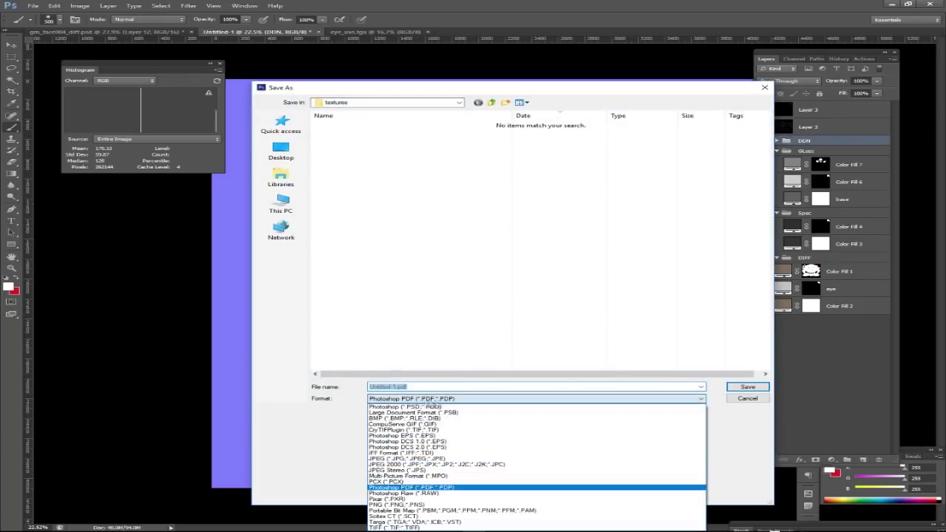
pyautogui.click(452, 423)
pyautogui.click(392, 133)
pyautogui.click(400, 126)
pyautogui.click(499, 430)
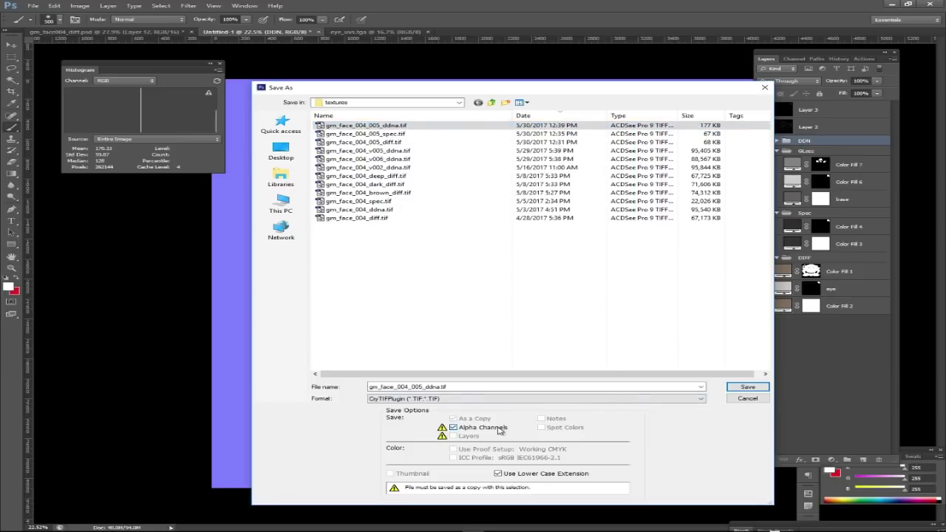
pyautogui.click(746, 386)
pyautogui.click(448, 200)
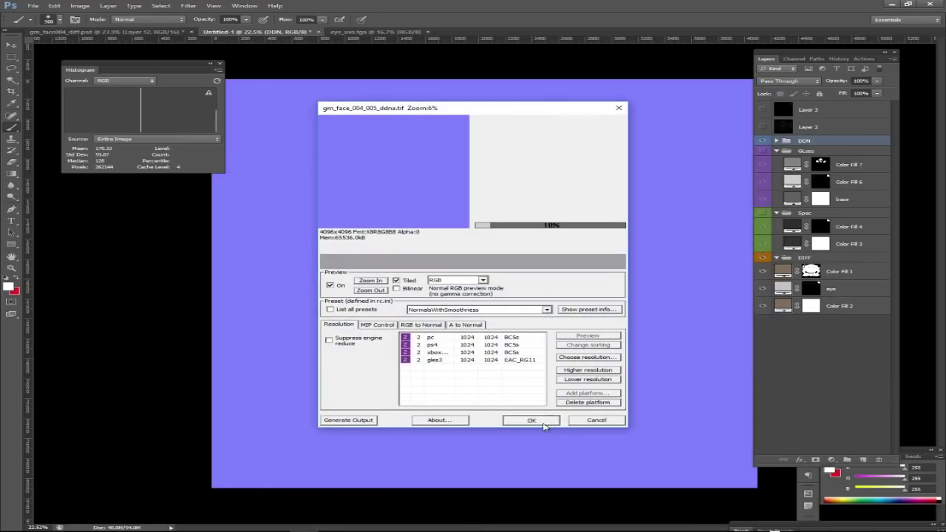
# Switch to CRYENGINE Sandbox and inspect the updated gloss on the face from a different angle
pyautogui.hotkey('alt', 'Tab')
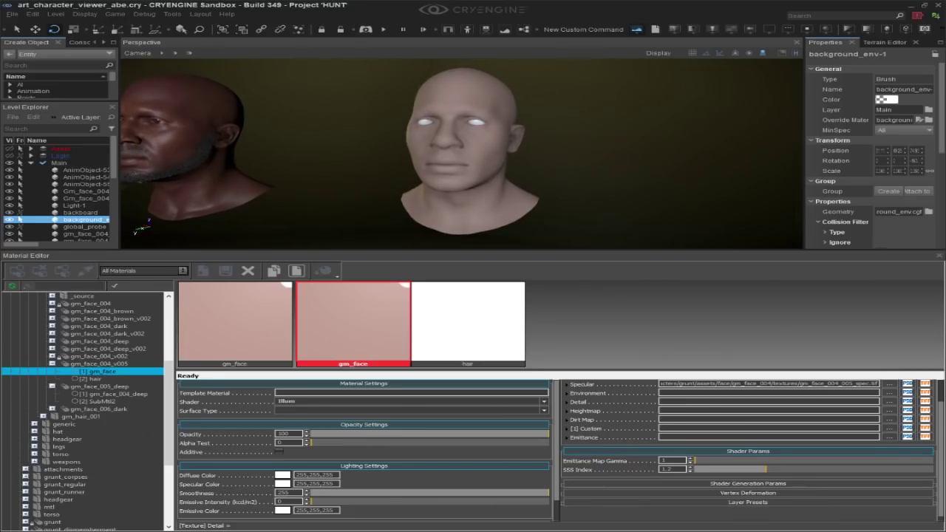
pyautogui.moveTo(576, 161); pyautogui.dragTo(575, 158, button='right')
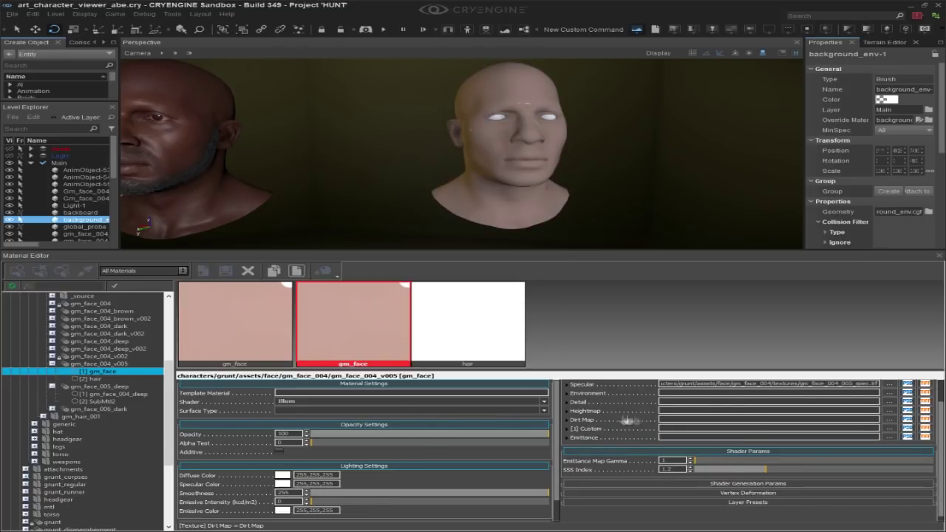
# Preview the specular and bumpmap textures assigned to the gm_face material
pyautogui.scroll(1, 739, 414)
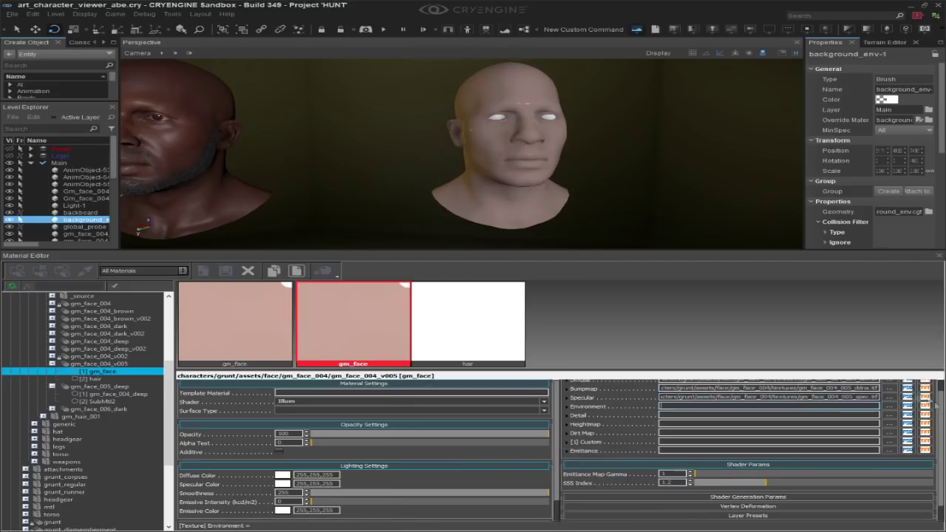
pyautogui.scroll(1, 738, 403)
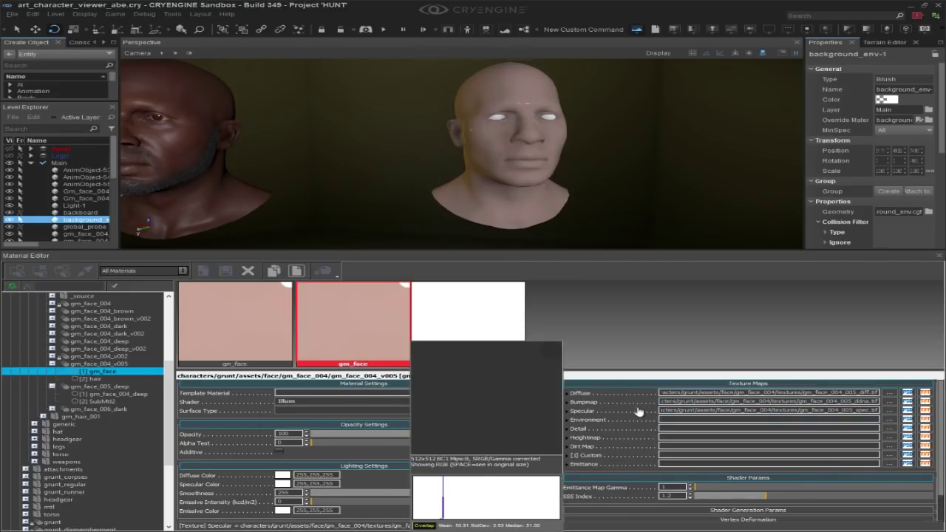
pyautogui.press('ctrl')
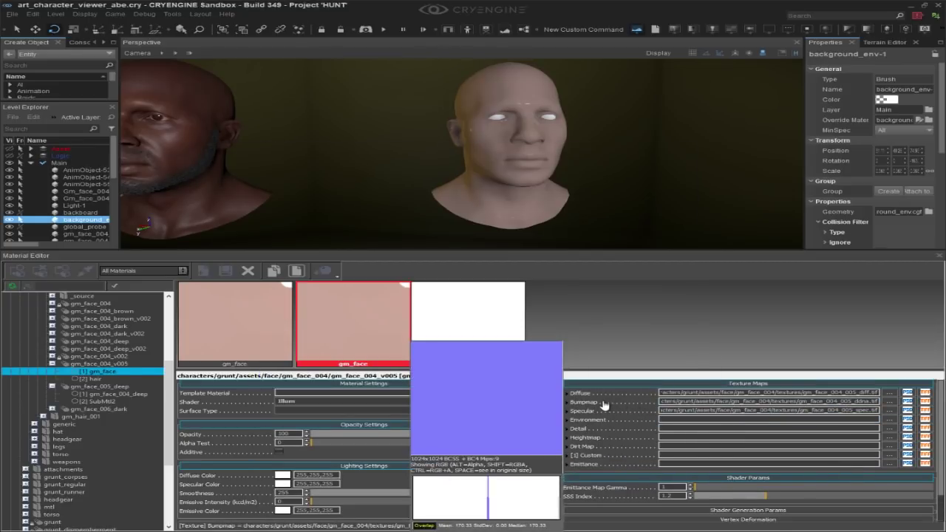
# Switch to Photoshop, save the normal map with alpha channels in CryTIFPlugin format over gm_face_004_005_ddna.tif, and generate its output
pyautogui.hotkey('alt', 'Tab')
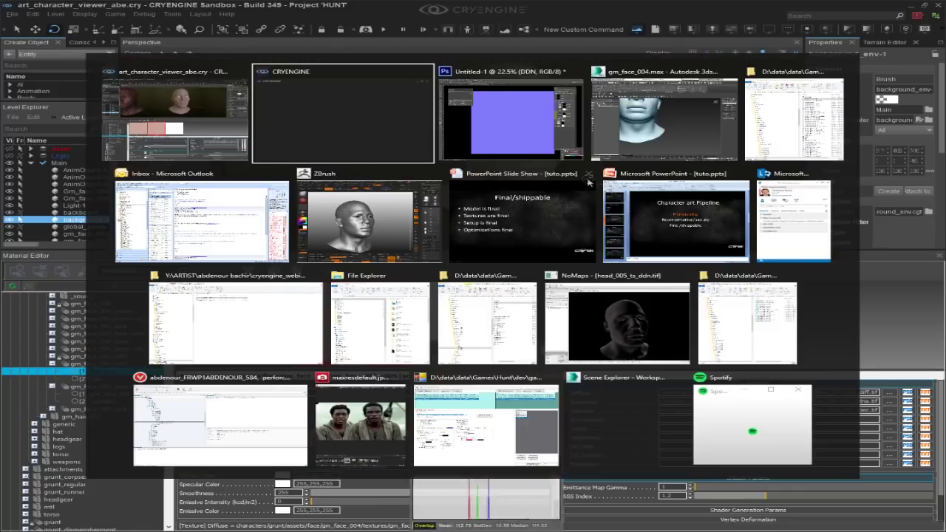
pyautogui.click(551, 150)
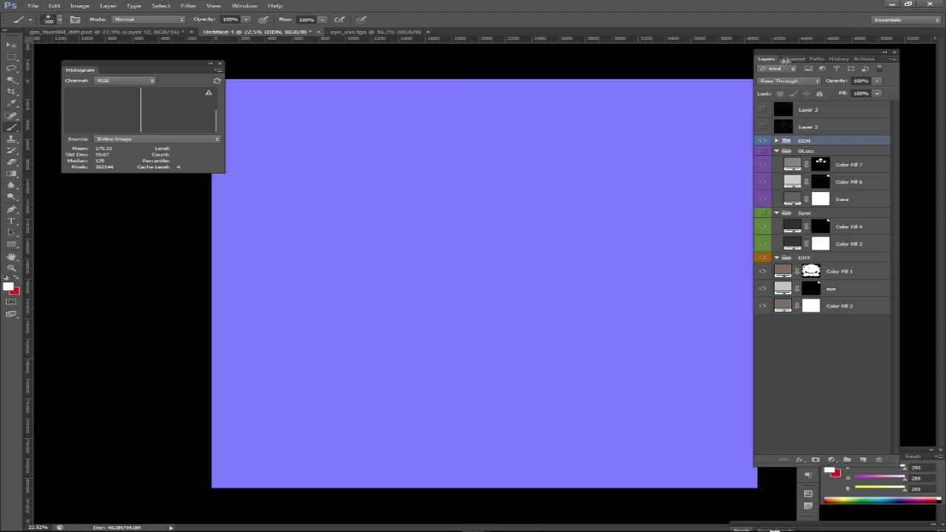
pyautogui.click(789, 59)
pyautogui.click(761, 60)
pyautogui.hotkey('ctrl', 'shift', 's')
pyautogui.click(435, 403)
pyautogui.click(428, 428)
pyautogui.click(391, 126)
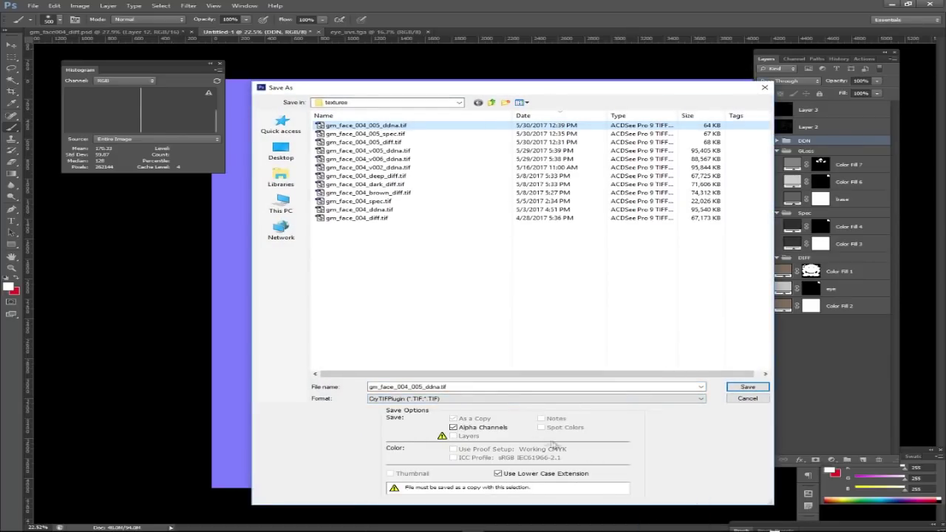
pyautogui.click(747, 387)
pyautogui.click(463, 205)
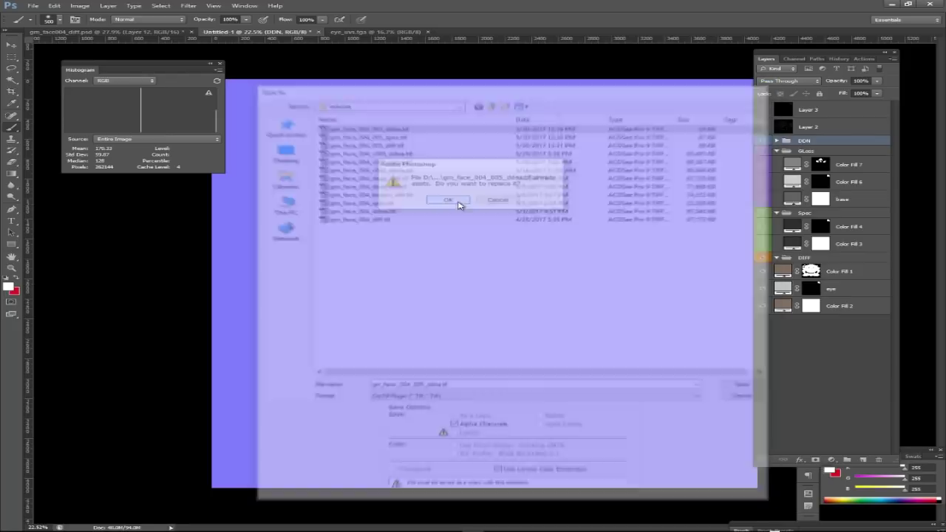
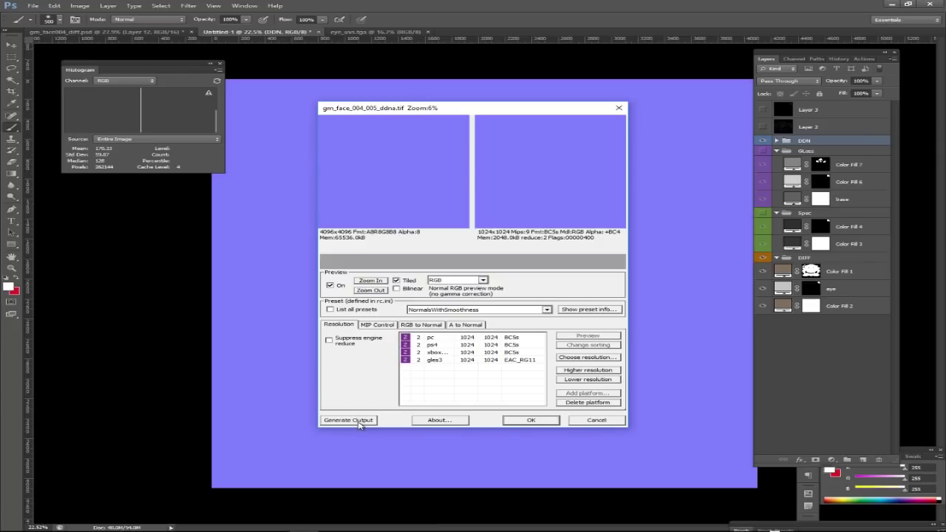
pyautogui.click(358, 421)
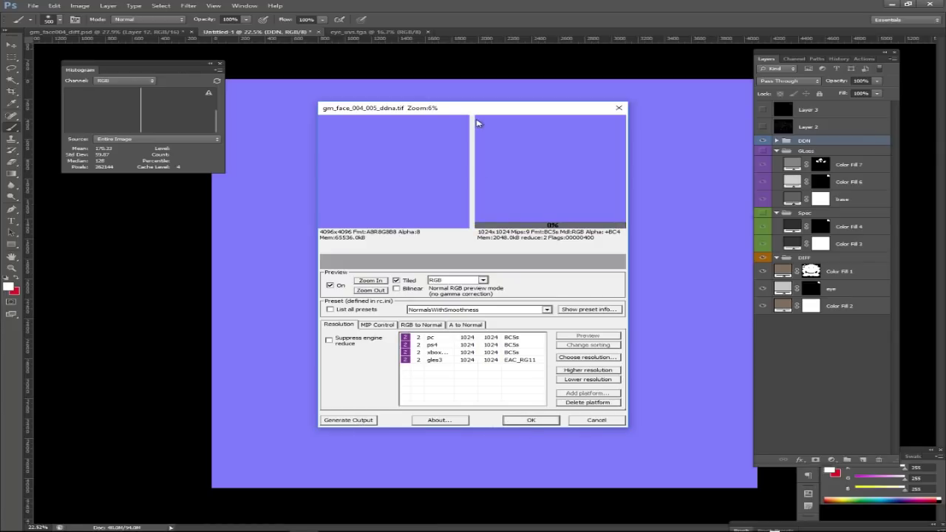
pyautogui.click(531, 420)
# Switch to CRYENGINE Sandbox, assign gm_face_004_v002_ddna.tif as the gm_face bumpmap and view it on the head
pyautogui.hotkey('alt', 'Tab')
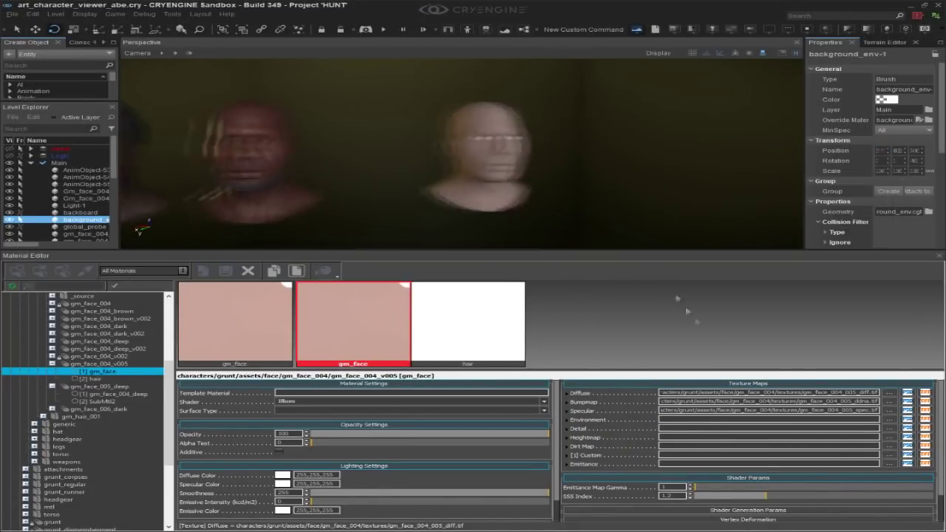
pyautogui.click(888, 401)
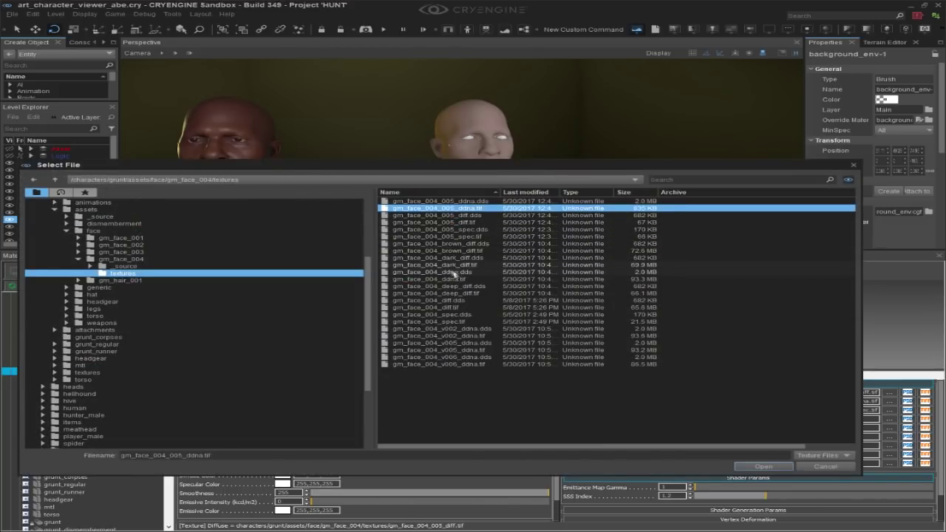
pyautogui.doubleClick(452, 336)
pyautogui.press('w')
pyautogui.moveTo(628, 229)
pyautogui.mouseDown(button='right')
pyautogui.moveTo(619, 227)
pyautogui.moveTo(643, 226)
pyautogui.mouseUp(button='right')
pyautogui.press('s')
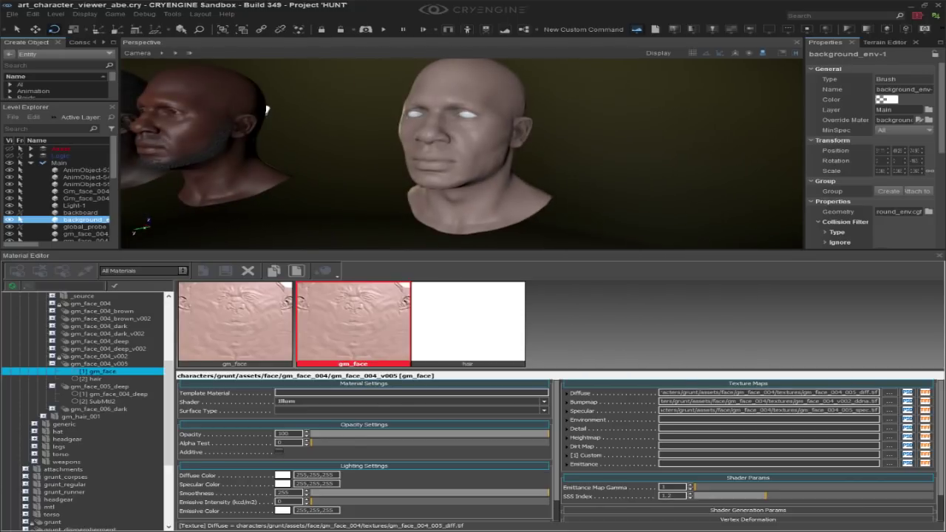
# Assign gm_face_004_005_ddna.tif as the bumpmap of the gm_face material
pyautogui.click(889, 402)
pyautogui.click(488, 208)
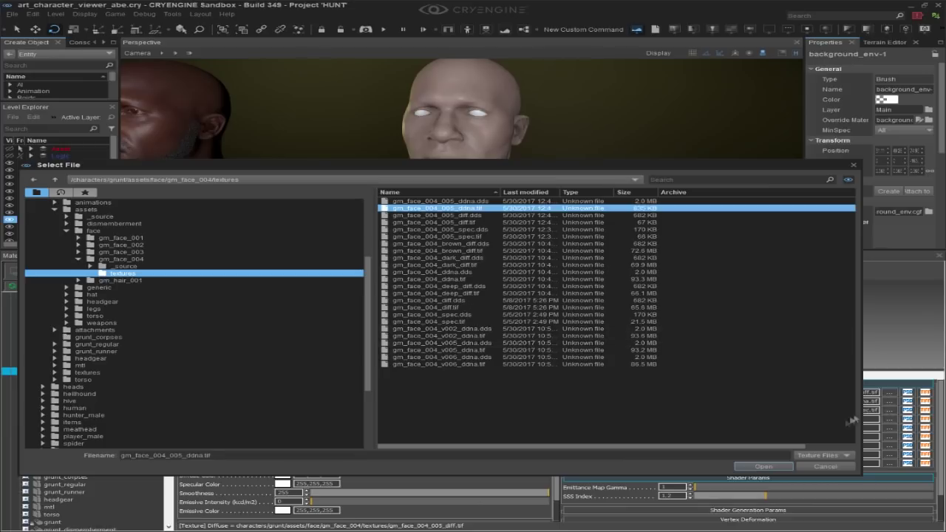
pyautogui.click(763, 466)
# Examine the gloss on the pale head from several angles and distances
pyautogui.press('s')
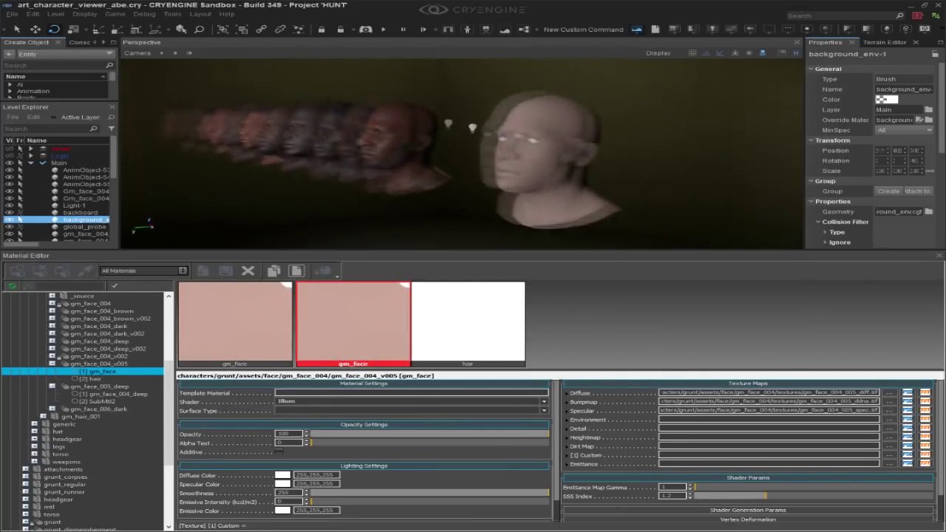
pyautogui.scroll(2, 579, 190)
pyautogui.keyDown('alt'); pyautogui.moveTo(529, 176); pyautogui.dragTo(496, 139, button='middle'); pyautogui.keyUp('alt')
pyautogui.press('d')
pyautogui.moveTo(547, 122); pyautogui.dragTo(482, 161, button='right')
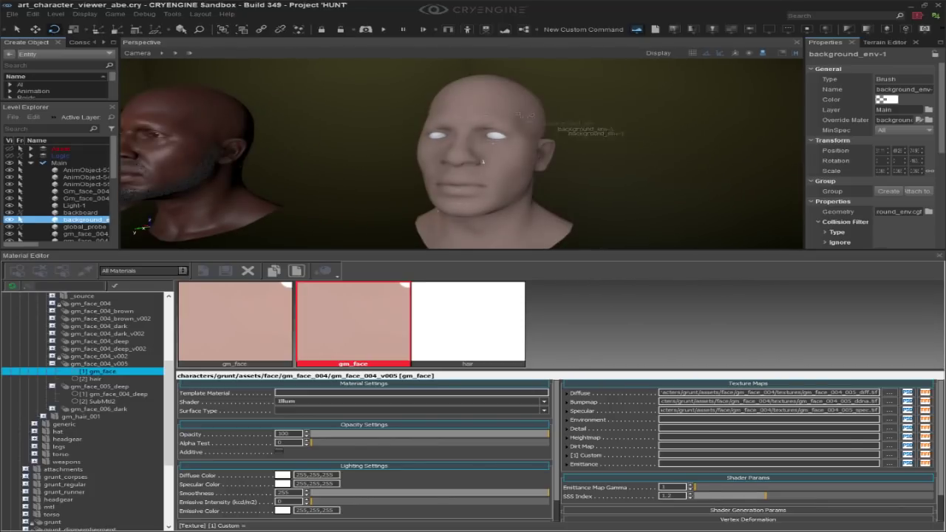
pyautogui.scroll(-3, 507, 137)
pyautogui.scroll(2, 519, 123)
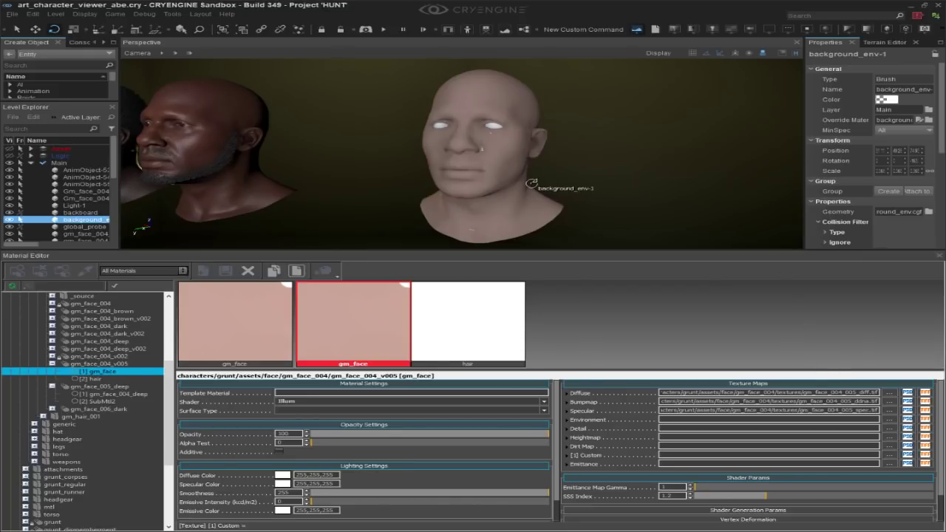
# Switch to Photoshop, hide the DDN group and add an empty layer above Color Fill 1 in the DIFF group
pyautogui.hotkey('alt', 'Tab')
pyautogui.click(567, 123)
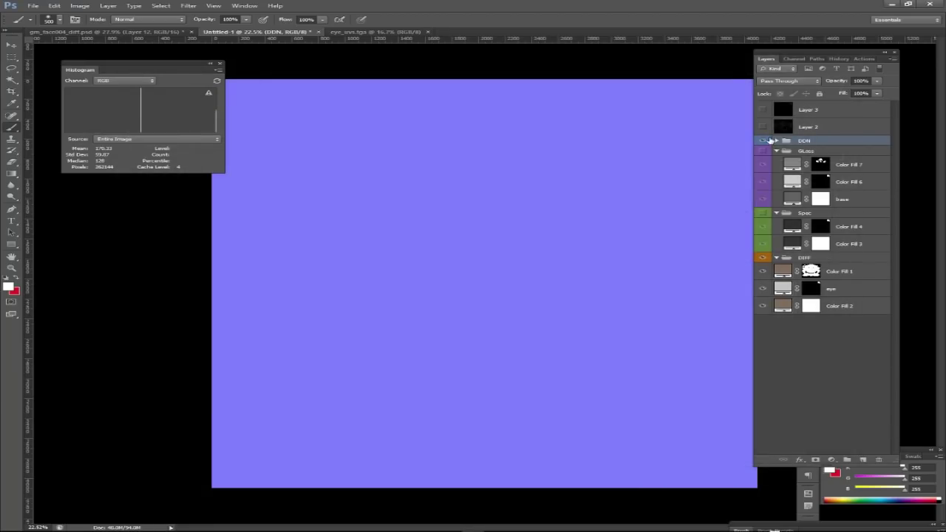
pyautogui.click(763, 140)
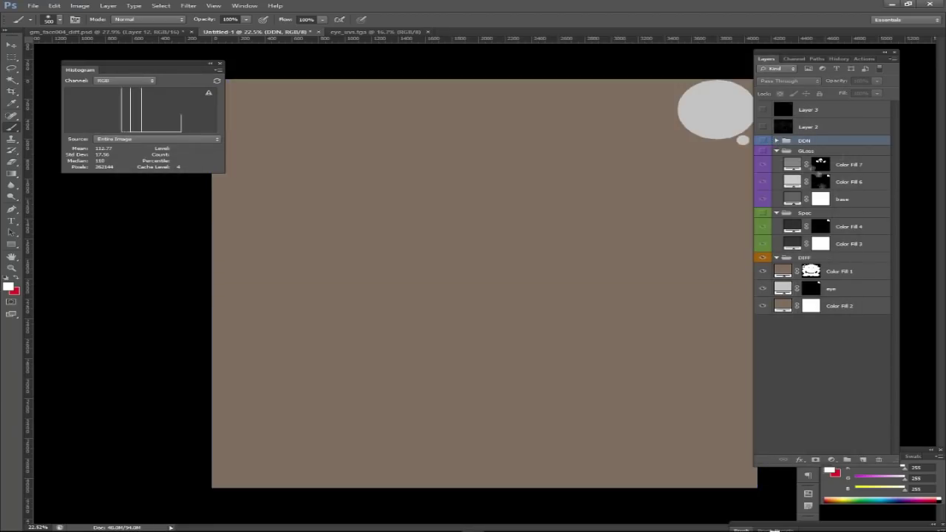
pyautogui.click(846, 273)
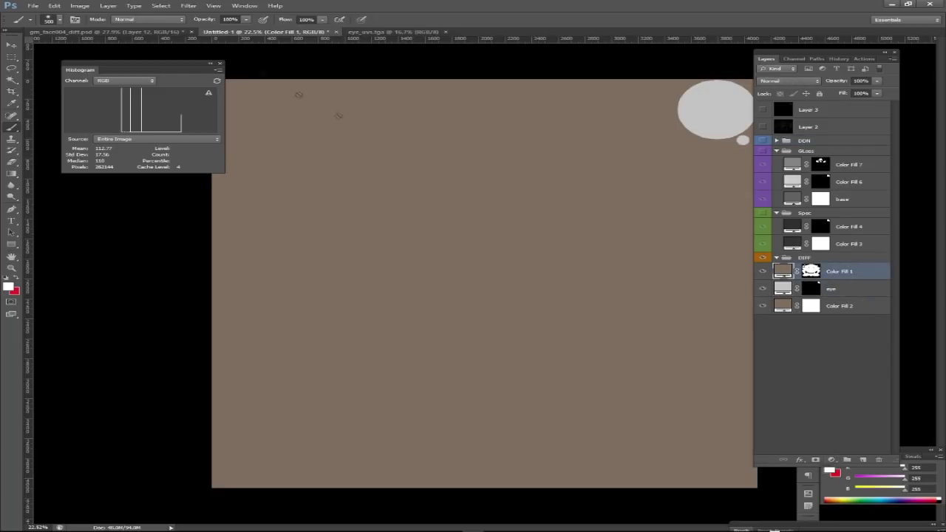
pyautogui.click(863, 461)
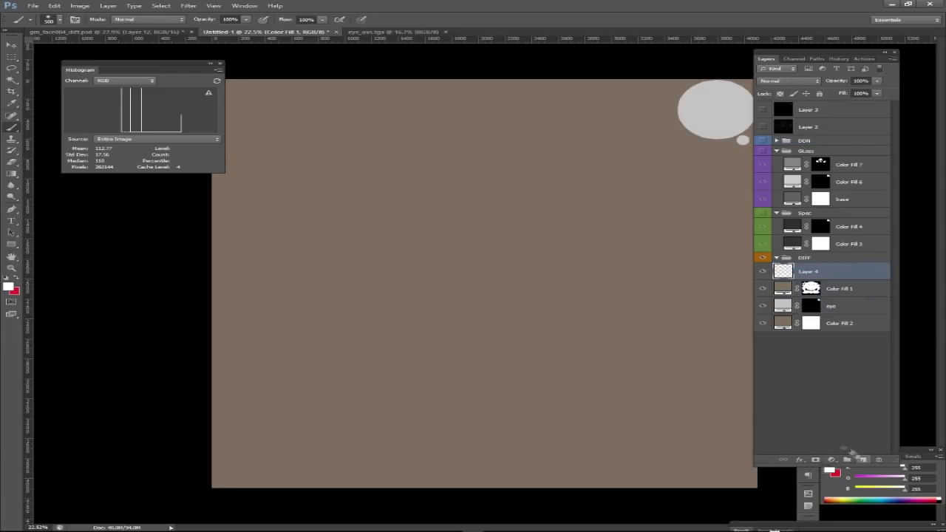
# Try to apply the Add Noise filter to the empty layer
pyautogui.click(190, 6)
pyautogui.moveTo(235, 113)
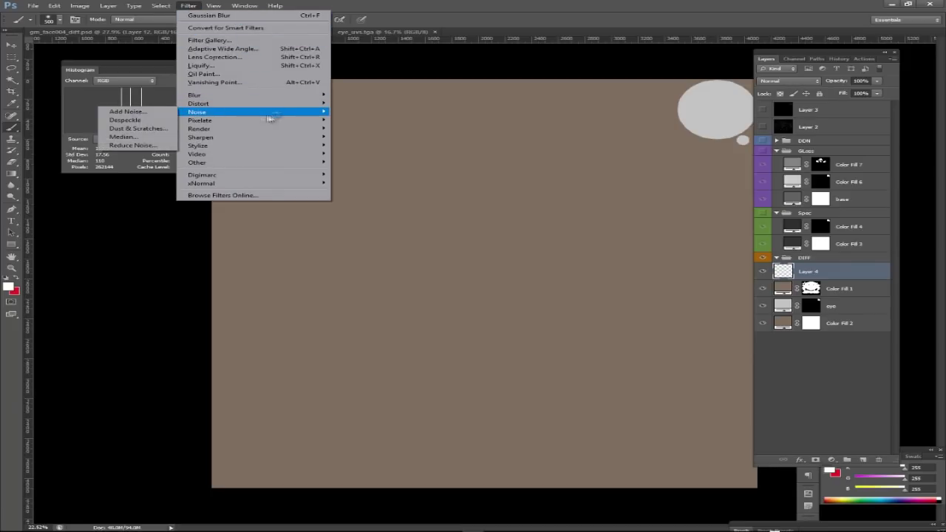
pyautogui.click(137, 113)
pyautogui.click(471, 201)
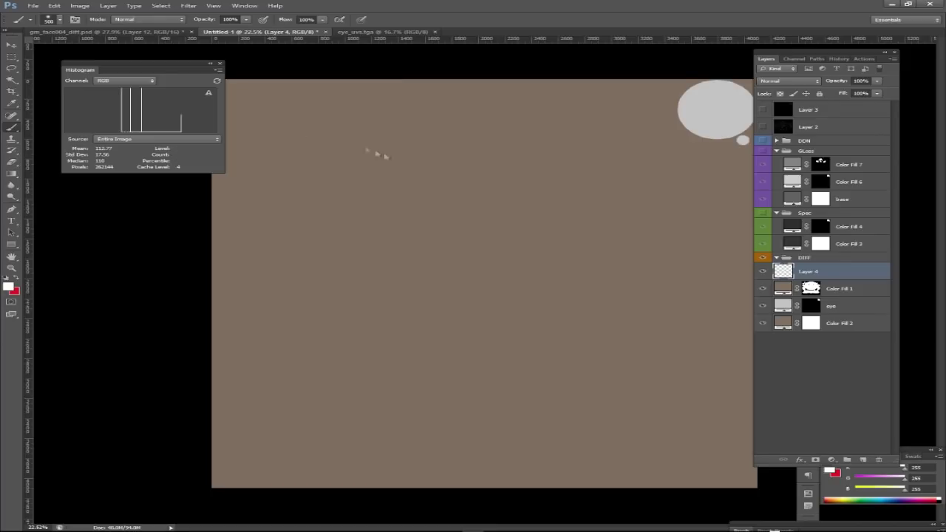
# Reset the foreground and background colors to black and white and fill the new layer with black
pyautogui.click(11, 267)
pyautogui.click(8, 278)
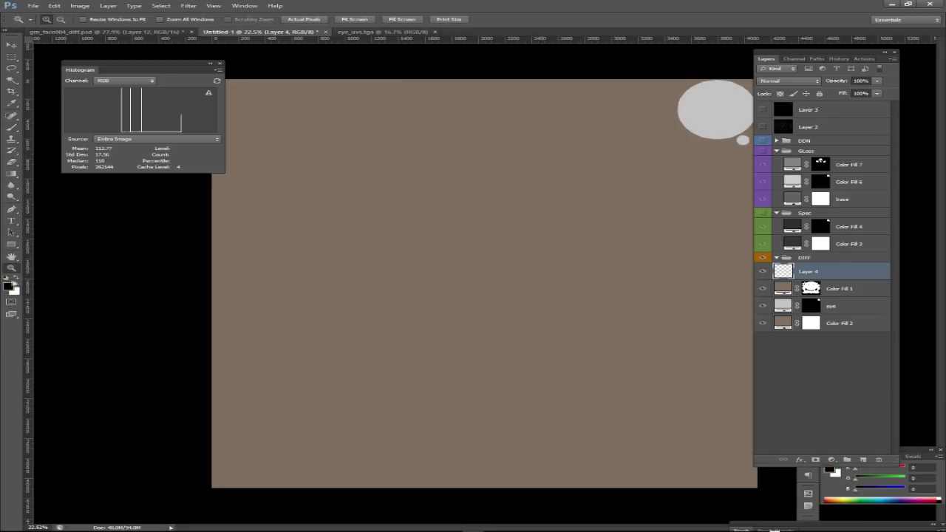
pyautogui.hotkey('shift', 'BackSpace')
pyautogui.press('Return')
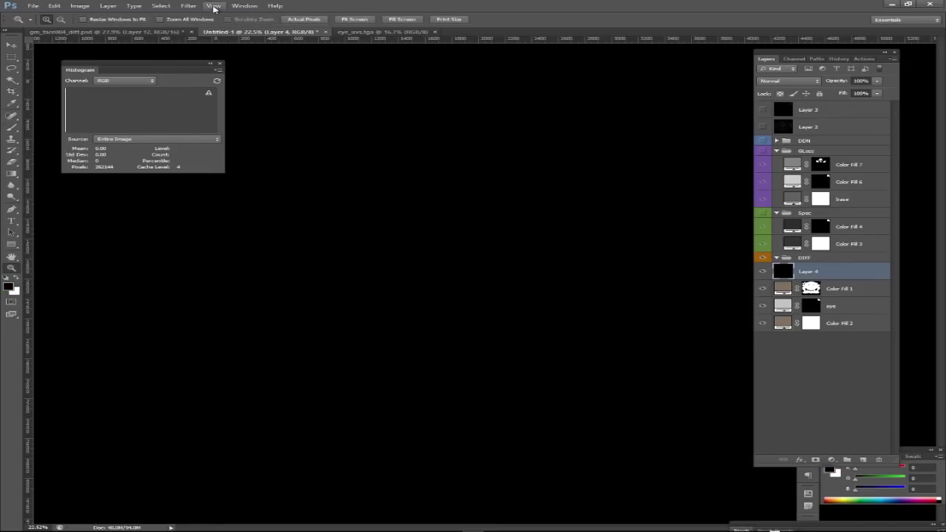
# Apply Add Noise to the black layer at 162.41% with Uniform distribution and Monochromatic enabled
pyautogui.click(189, 6)
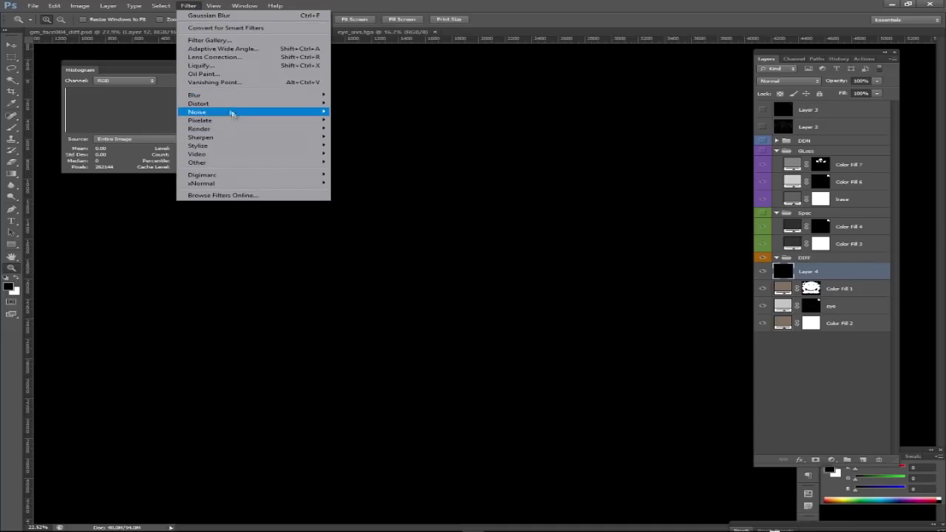
pyautogui.moveTo(258, 115)
pyautogui.click(137, 112)
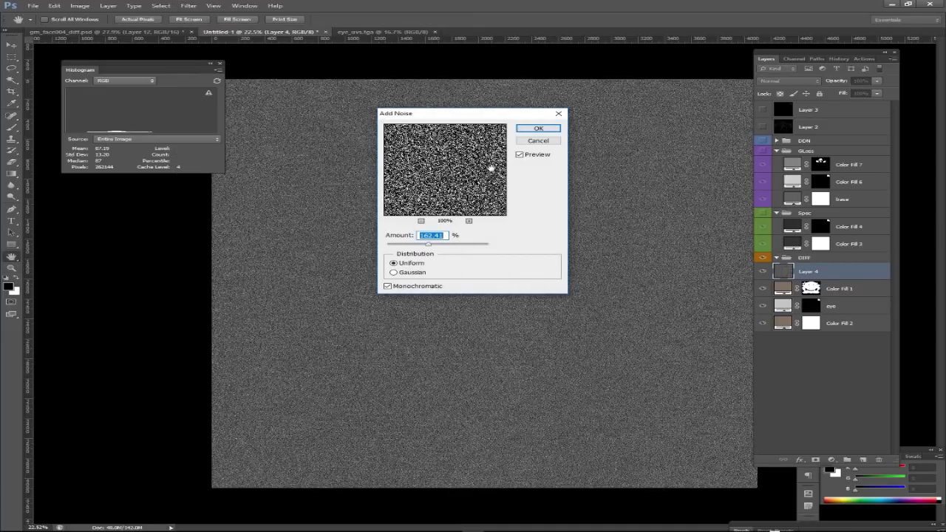
pyautogui.click(536, 129)
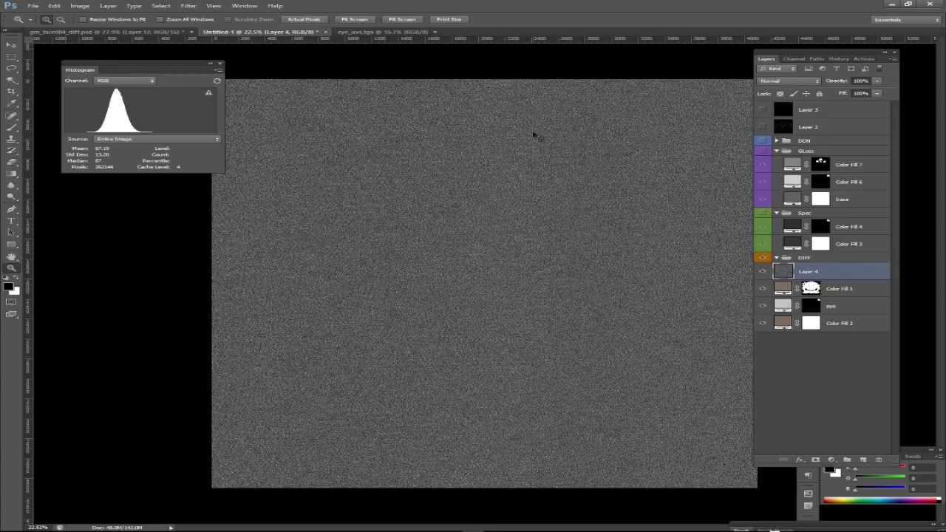
# Adjust the noise layer's Levels to midtone 0.64 and white input 162, and select the whole canvas
pyautogui.hotkey('ctrl', 'l')
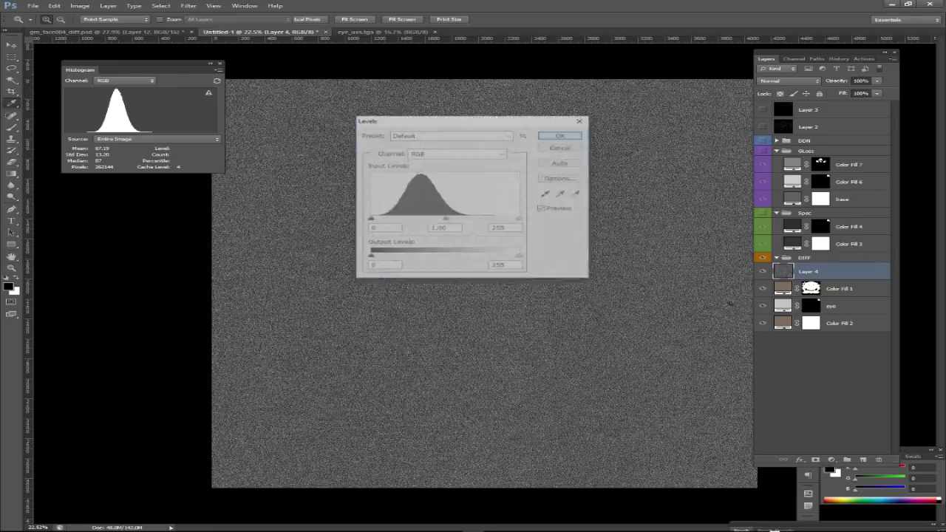
pyautogui.moveTo(521, 219); pyautogui.dragTo(441, 220)
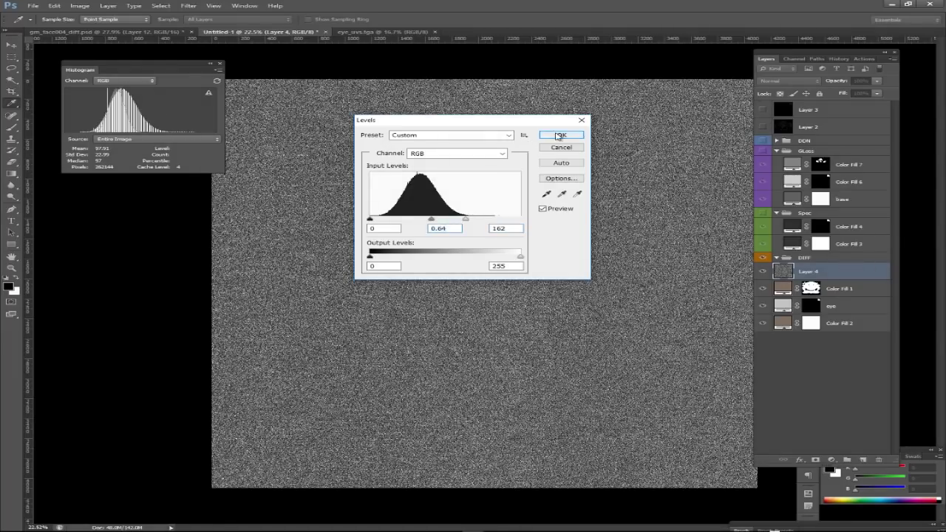
pyautogui.click(560, 135)
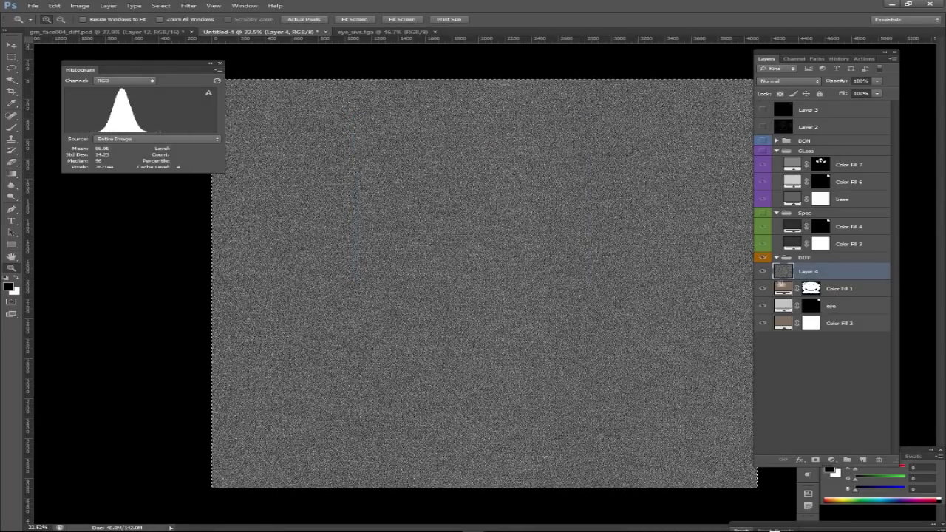
# Hide the noise layer, add a black solid color fill above Color Fill 1 and invert its mask to black
pyautogui.click(763, 271)
pyautogui.click(839, 288)
pyautogui.click(830, 460)
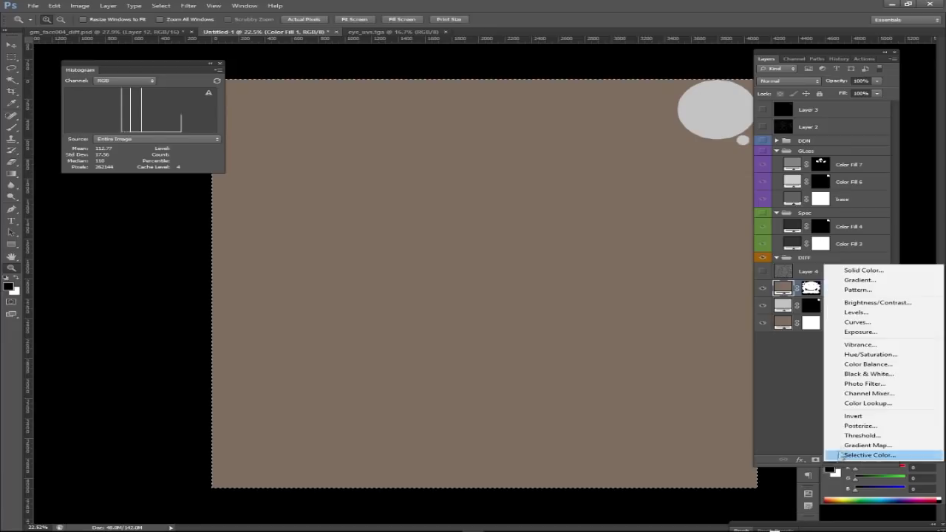
pyautogui.click(851, 267)
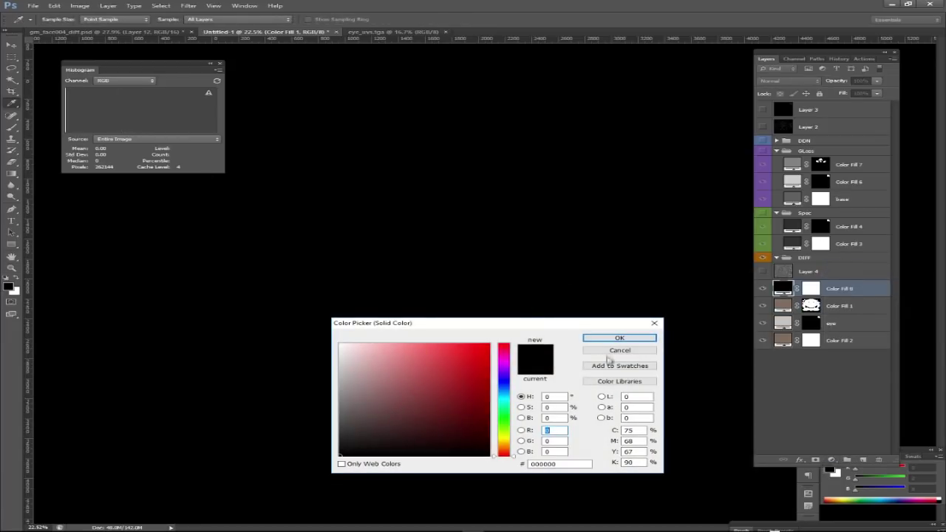
pyautogui.click(619, 338)
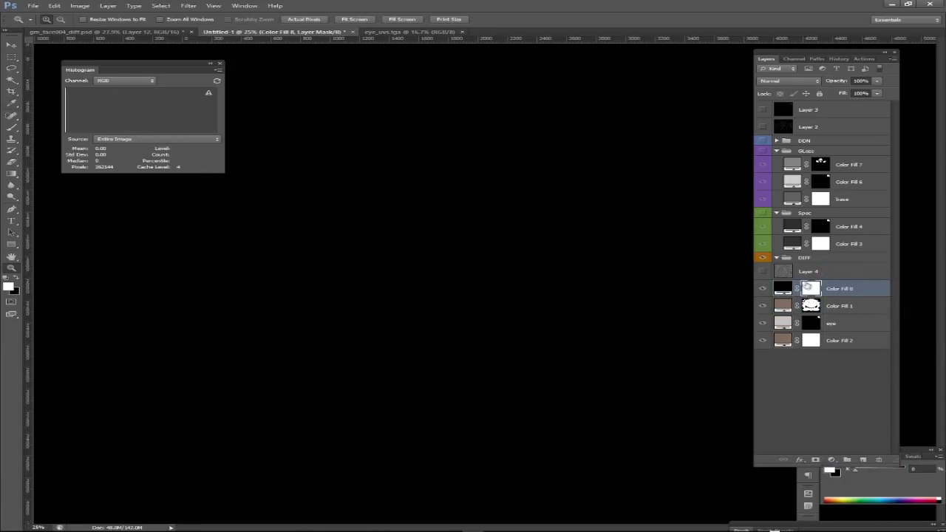
pyautogui.hotkey('ctrl', 'i')
# Set the Color Fill 8 colour to the darker skin brown 725741, starting from the sampled skin tone
pyautogui.doubleClick(782, 287)
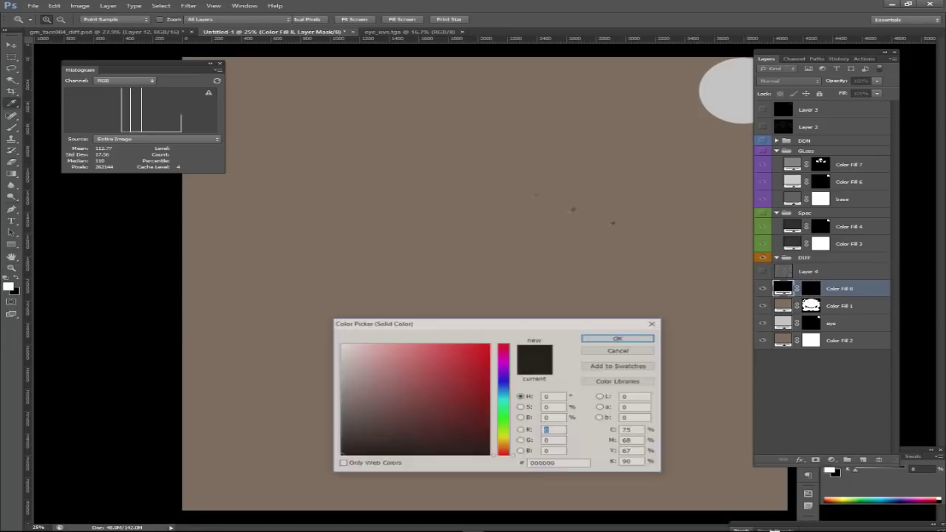
pyautogui.click(479, 181)
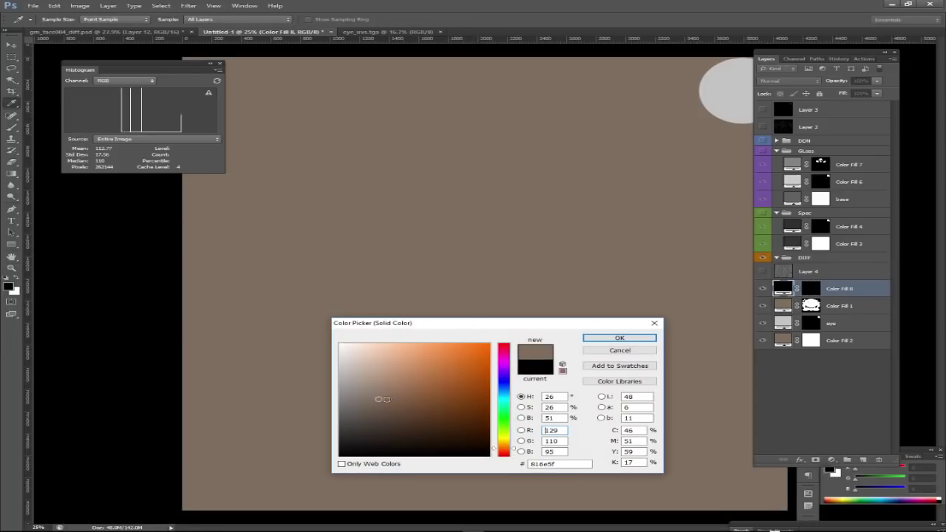
pyautogui.click(387, 407)
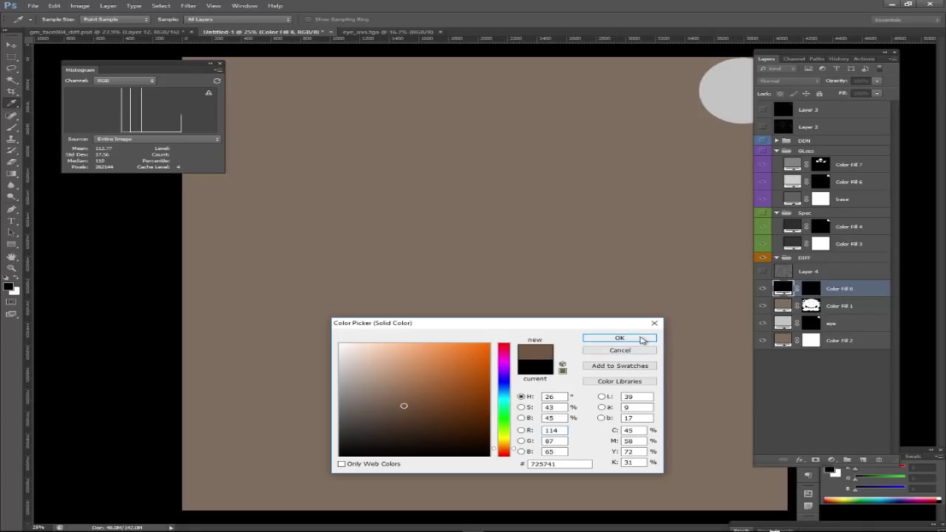
pyautogui.click(640, 338)
# Paste the copied noise into the Color Fill 8 layer mask and check the resulting skin variation up close
pyautogui.click(812, 291)
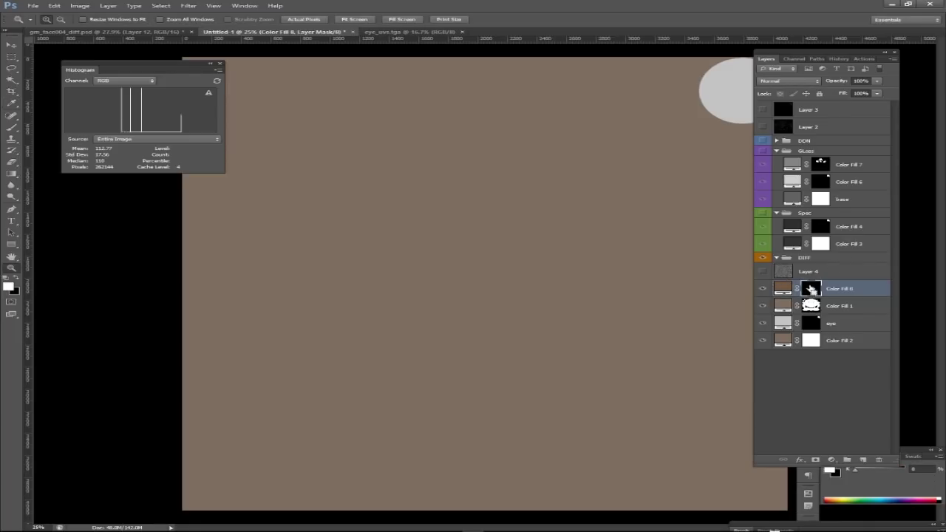
pyautogui.keyDown('alt'); pyautogui.click(811, 289); pyautogui.keyUp('alt')
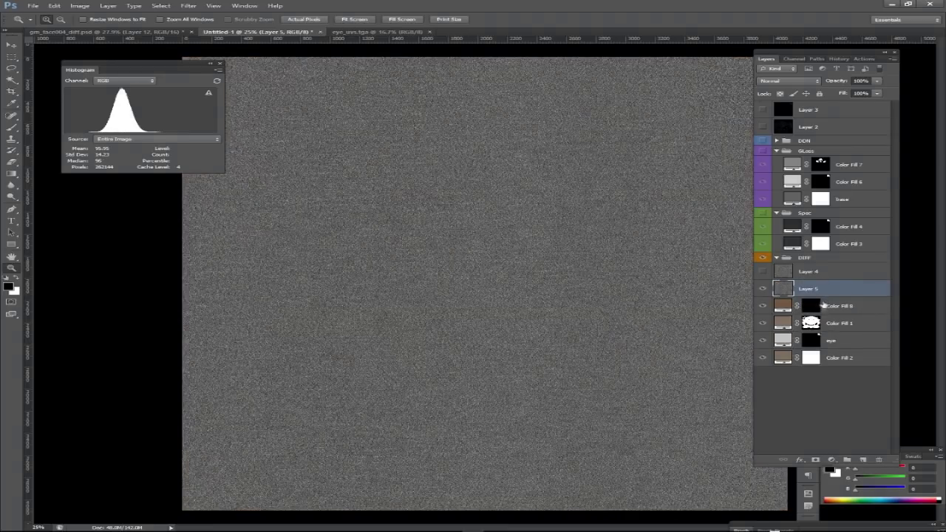
pyautogui.keyDown('alt'); pyautogui.click(810, 289); pyautogui.keyUp('alt')
pyautogui.keyDown('alt'); pyautogui.click(810, 288); pyautogui.keyUp('alt')
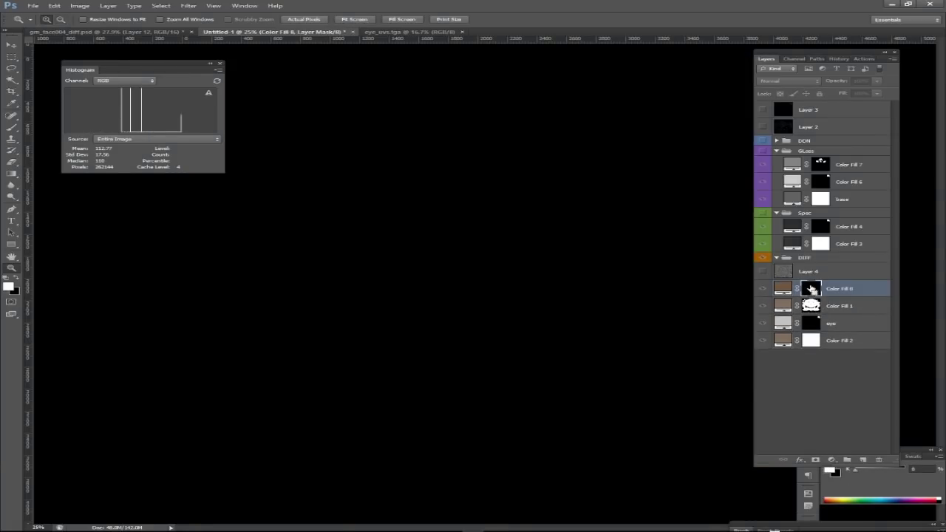
pyautogui.hotkey('ctrl', 'z')
pyautogui.keyDown('alt'); pyautogui.click(811, 289); pyautogui.keyUp('alt')
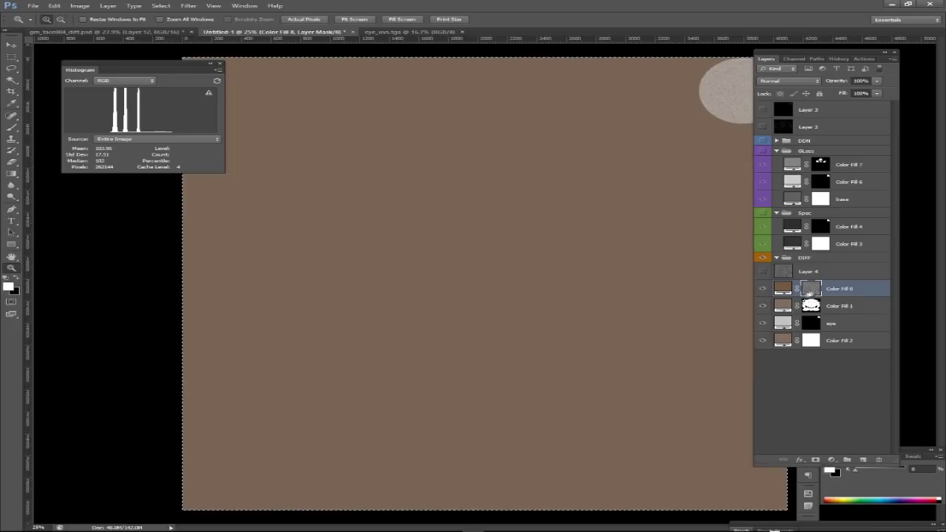
pyautogui.keyDown('alt'); pyautogui.scroll(5, 545, 202); pyautogui.keyUp('alt')
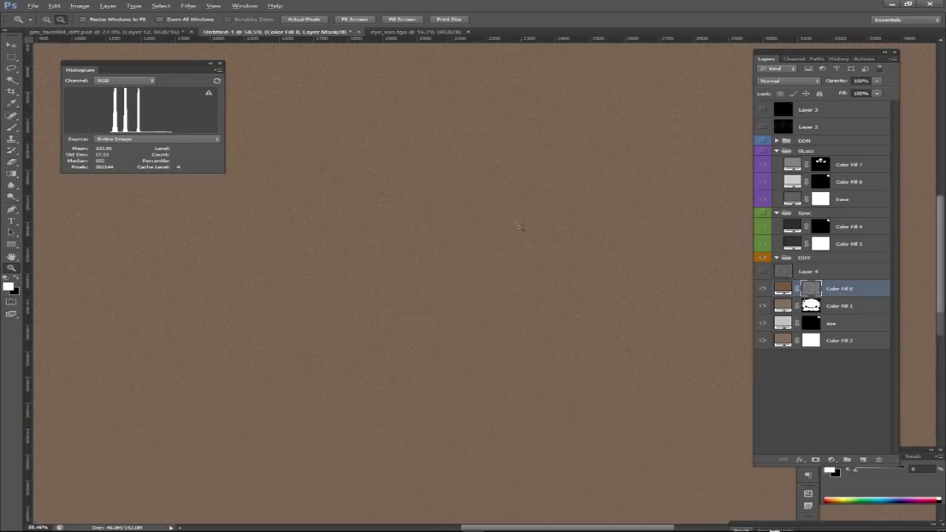
pyautogui.keyDown('alt'); pyautogui.scroll(-1, 510, 262); pyautogui.keyUp('alt')
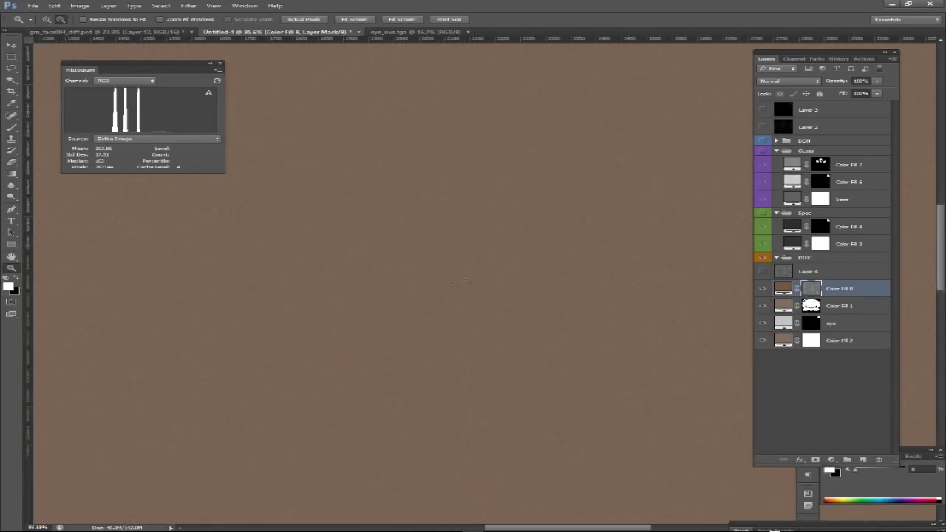
pyautogui.keyDown('alt'); pyautogui.scroll(-4, 506, 283); pyautogui.keyUp('alt')
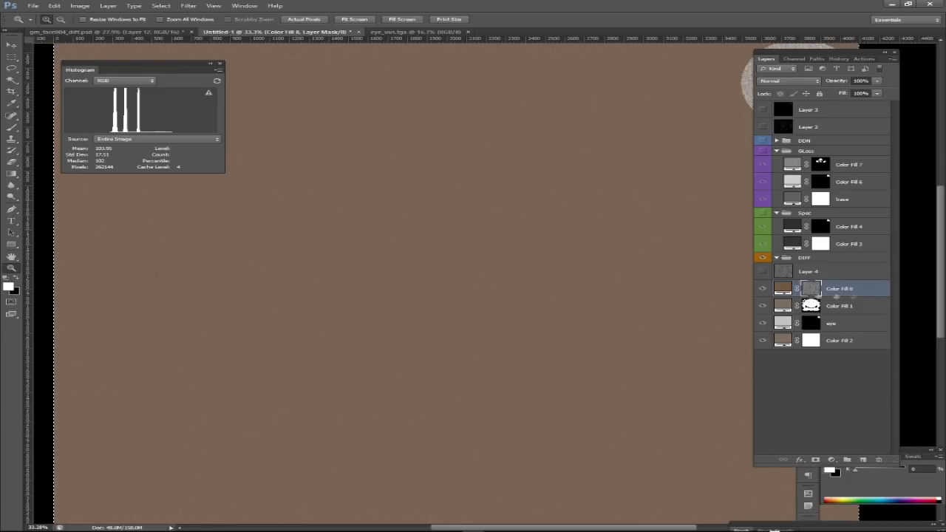
# Duplicate Color Fill 8 and reapply the noise filter to the copy's mask
pyautogui.press('d')
pyautogui.hotkey('ctrl', 'j')
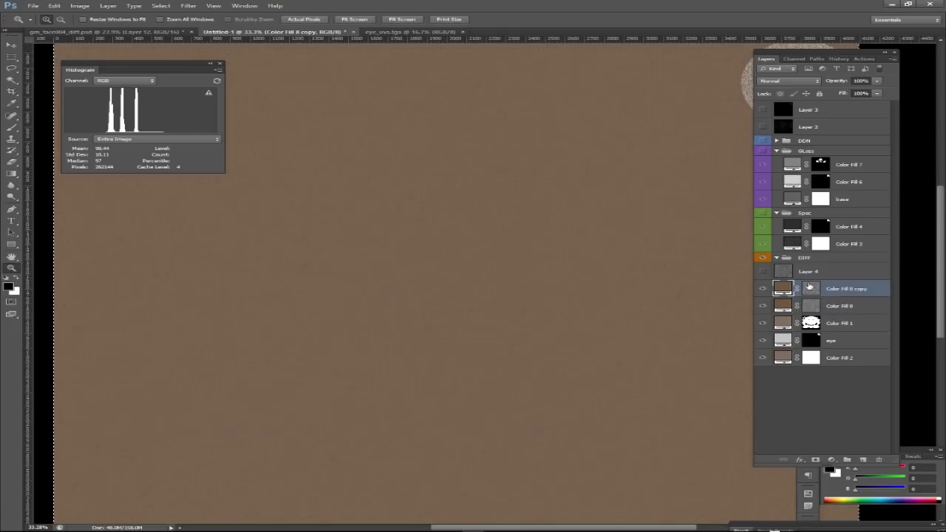
pyautogui.click(810, 288)
pyautogui.hotkey('alt', 'BackSpace')
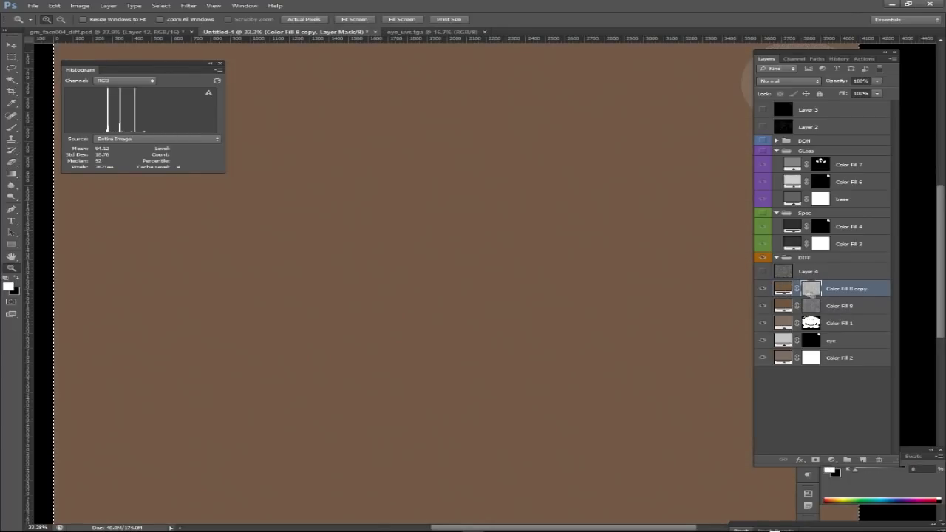
# Increase the contrast of the copy's noise mask with Curves by moving its black and white input points inward
pyautogui.hotkey('ctrl', 'm')
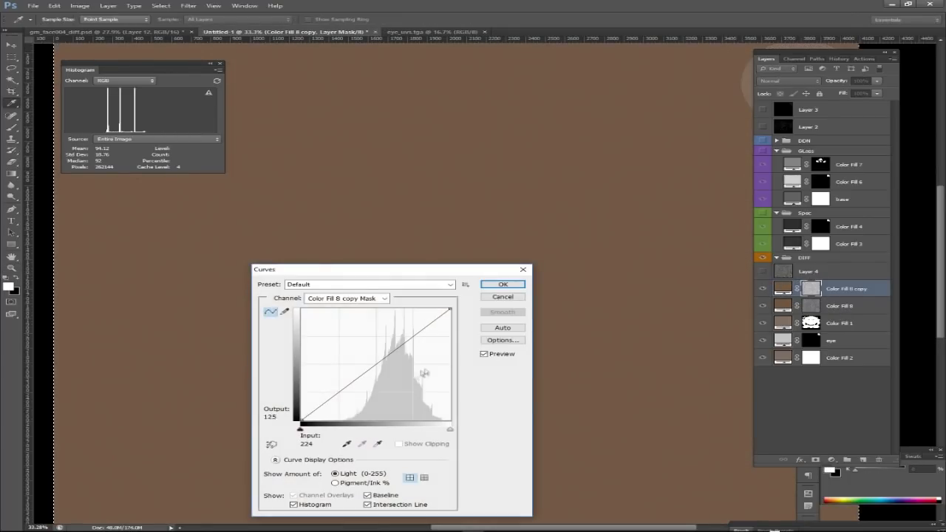
pyautogui.moveTo(301, 428); pyautogui.dragTo(378, 428)
pyautogui.moveTo(450, 429); pyautogui.dragTo(427, 430)
pyautogui.click(502, 284)
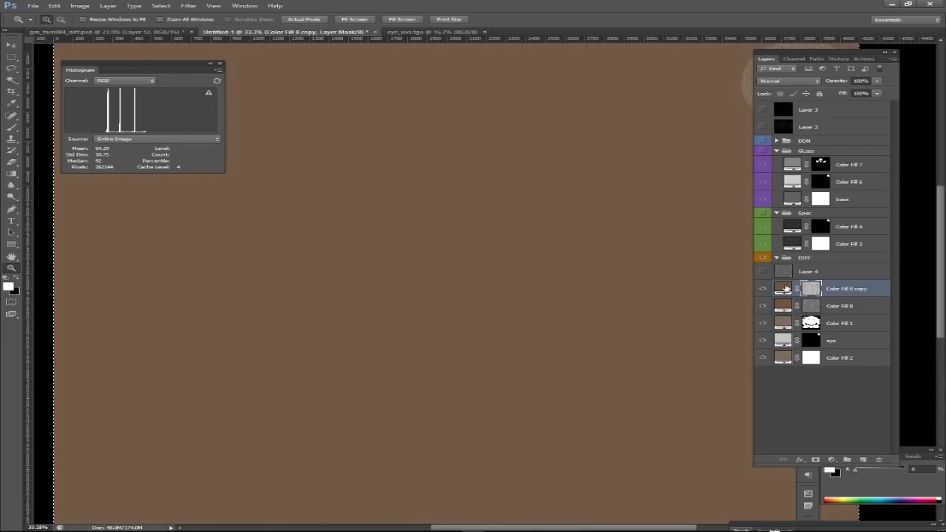
# Set the Color Fill 8 copy's colour to the saturated dark brown 664023
pyautogui.doubleClick(783, 288)
pyautogui.click(456, 401)
pyautogui.moveTo(456, 402); pyautogui.dragTo(438, 411)
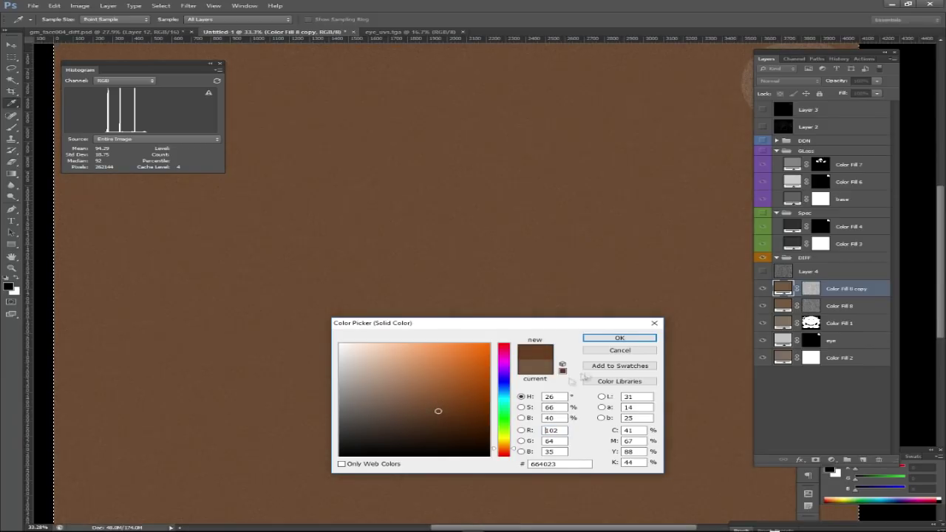
pyautogui.click(619, 339)
# Show the Layer 4 noise, run the last noise filter on it again and hide the layer
pyautogui.click(797, 270)
pyautogui.click(762, 271)
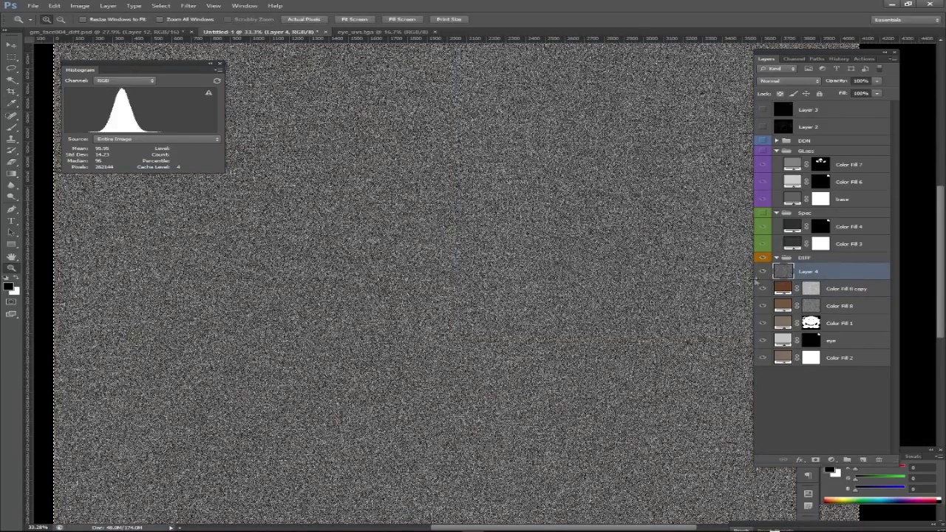
pyautogui.hotkey('ctrl', 'f')
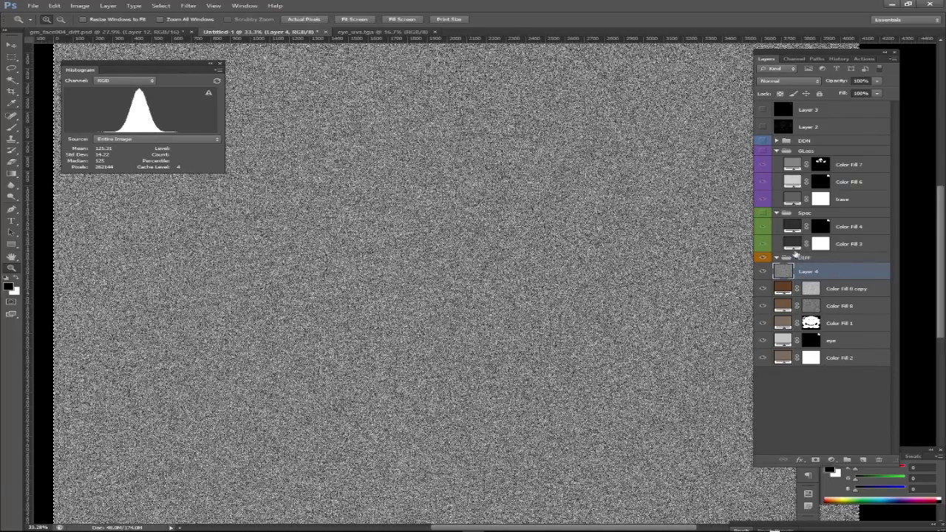
pyautogui.click(762, 271)
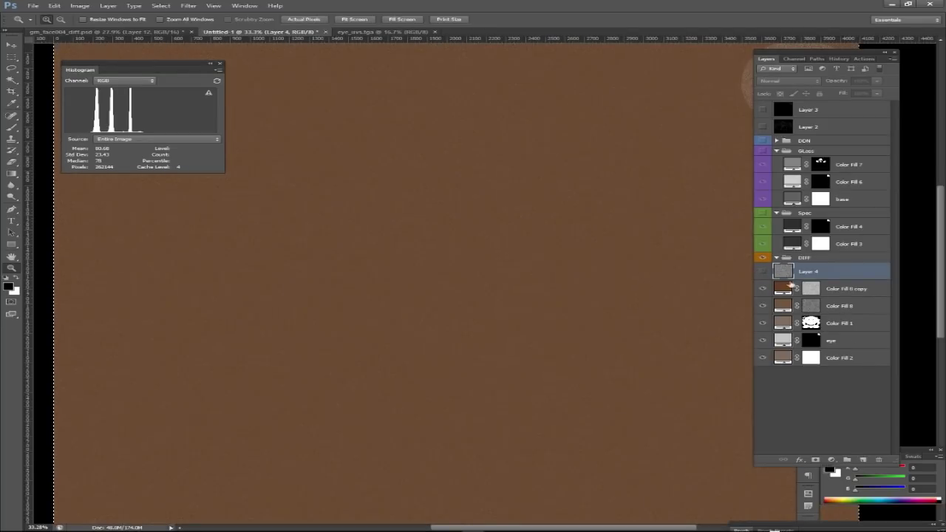
# Add a white ffffff solid color fill above Color Fill 8 copy and invert its mask to black
pyautogui.click(788, 285)
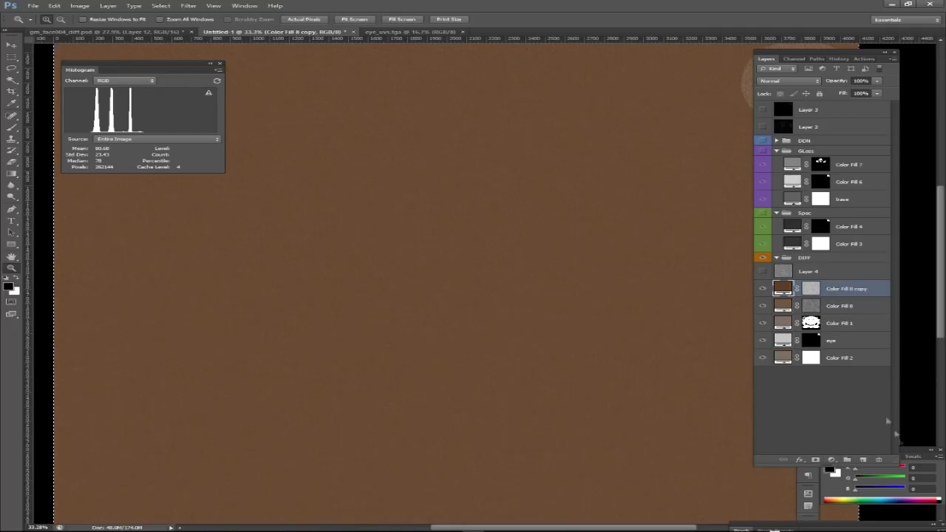
pyautogui.click(831, 460)
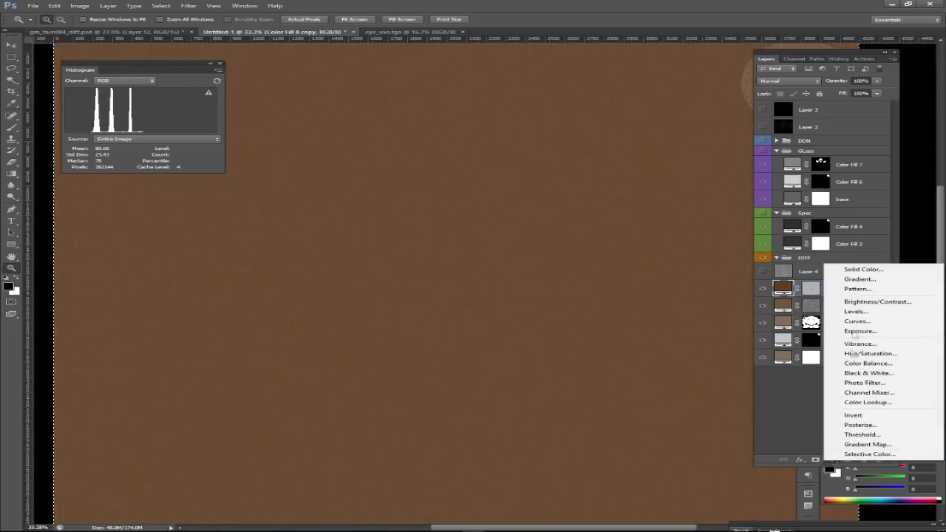
pyautogui.click(789, 268)
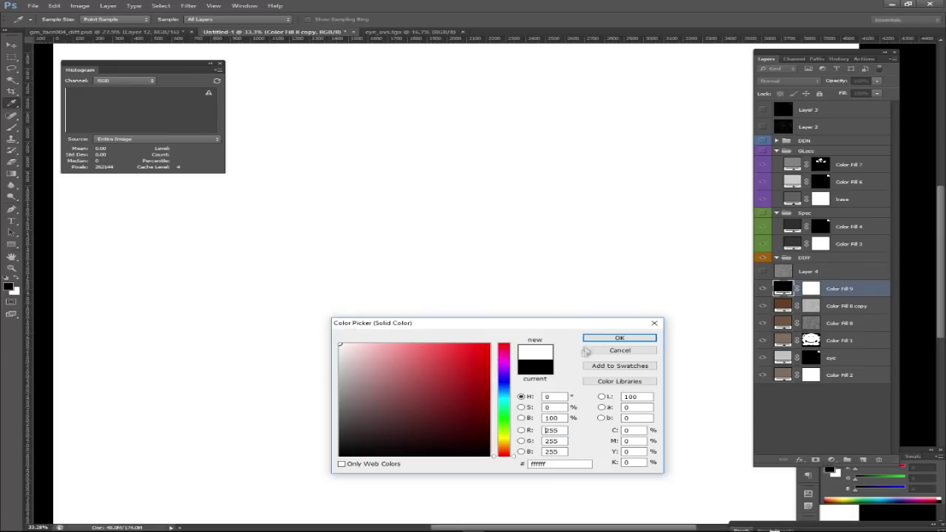
pyautogui.click(620, 338)
pyautogui.click(812, 289)
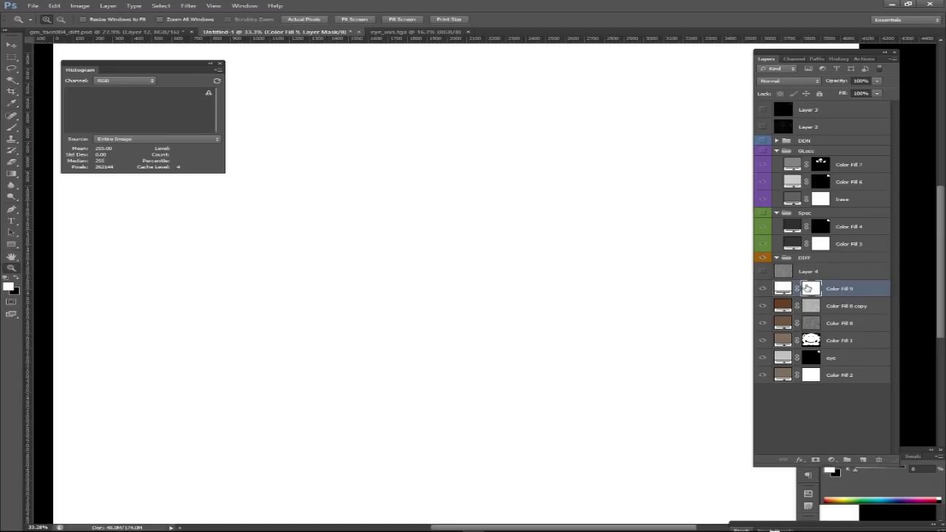
pyautogui.hotkey('ctrl', 'v')
# Set the blend mode of the white Color Fill 9 layer to Lighten
pyautogui.click(782, 289)
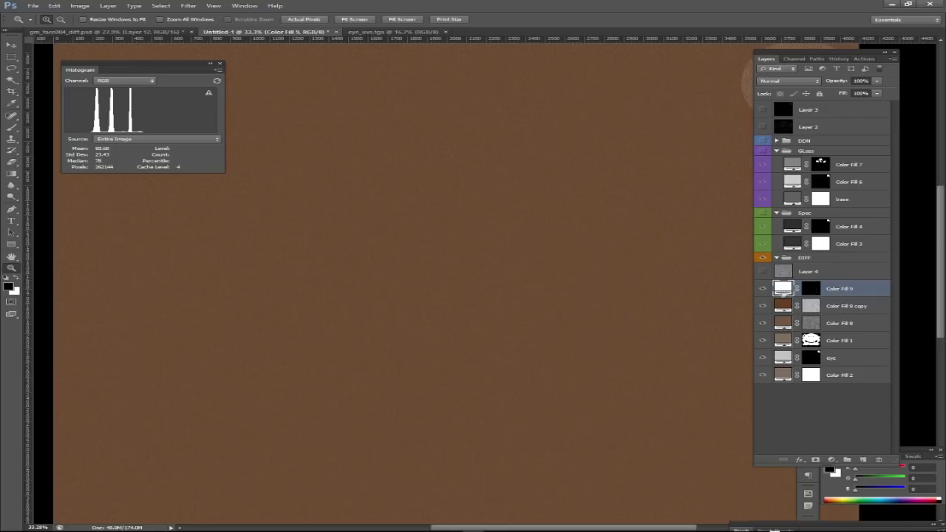
pyautogui.click(811, 289)
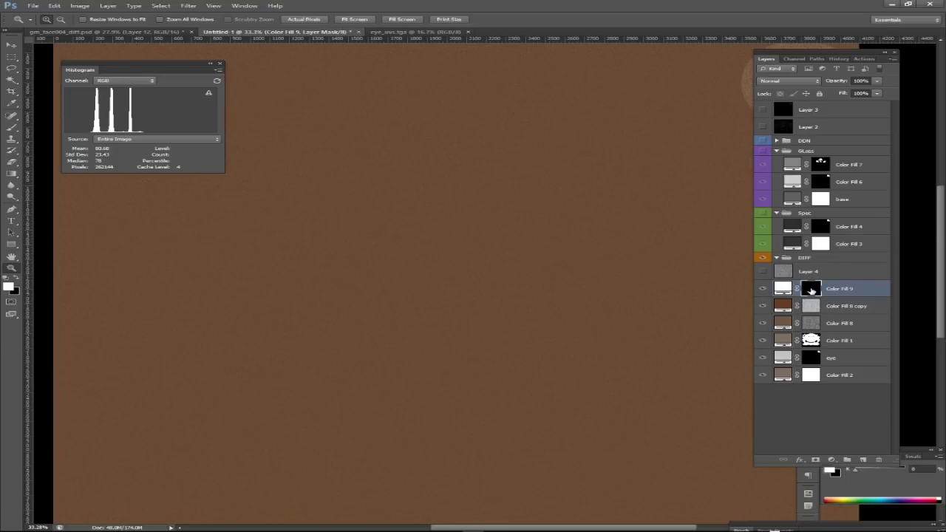
pyautogui.click(791, 289)
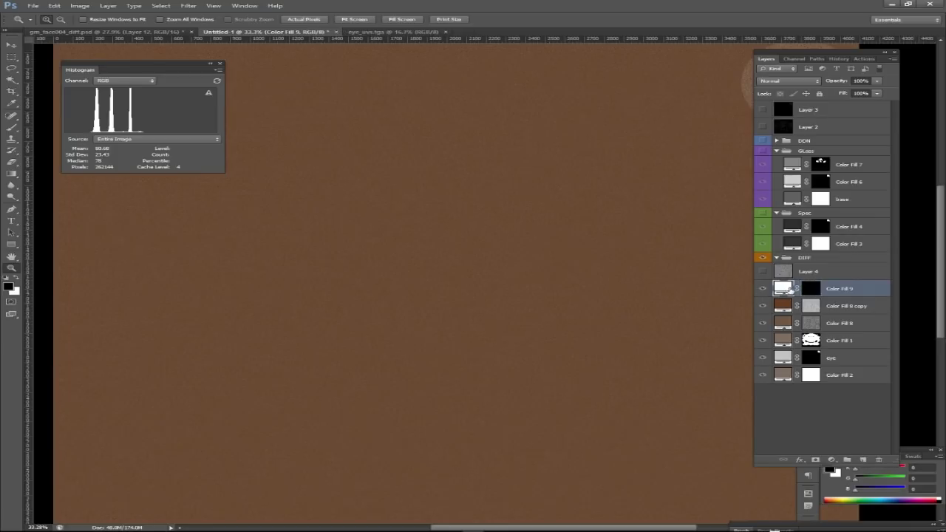
pyautogui.click(784, 81)
pyautogui.click(769, 154)
# Show the Layer 2 UV wireframe and paint a soft white 500-size brush spot over the nose in Color Fill 9's mask
pyautogui.click(813, 289)
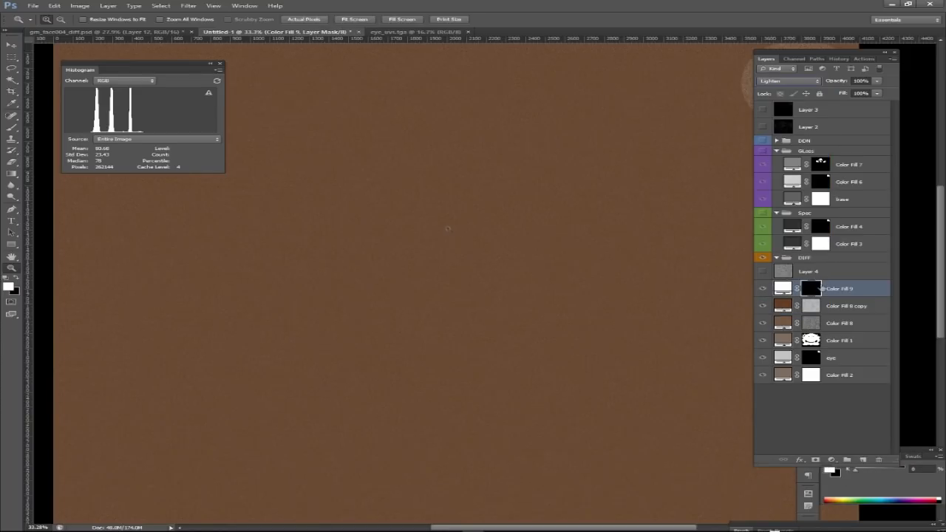
pyautogui.keyDown('alt'); pyautogui.click(809, 289); pyautogui.keyUp('alt')
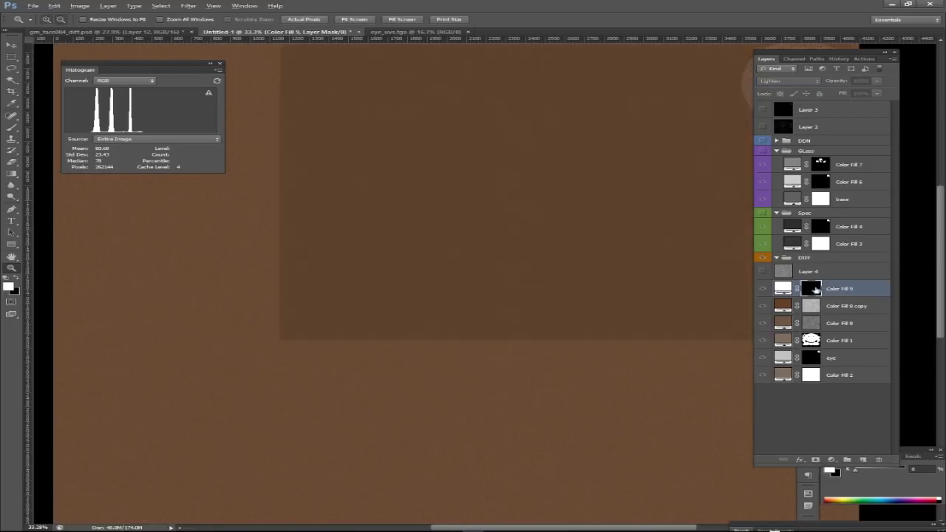
pyautogui.keyDown('alt'); pyautogui.click(808, 288); pyautogui.keyUp('alt')
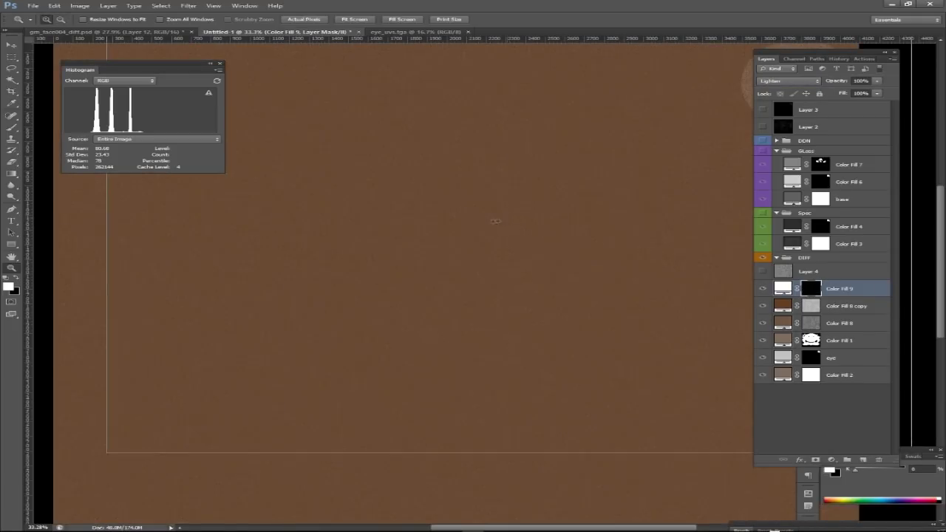
pyautogui.press('b')
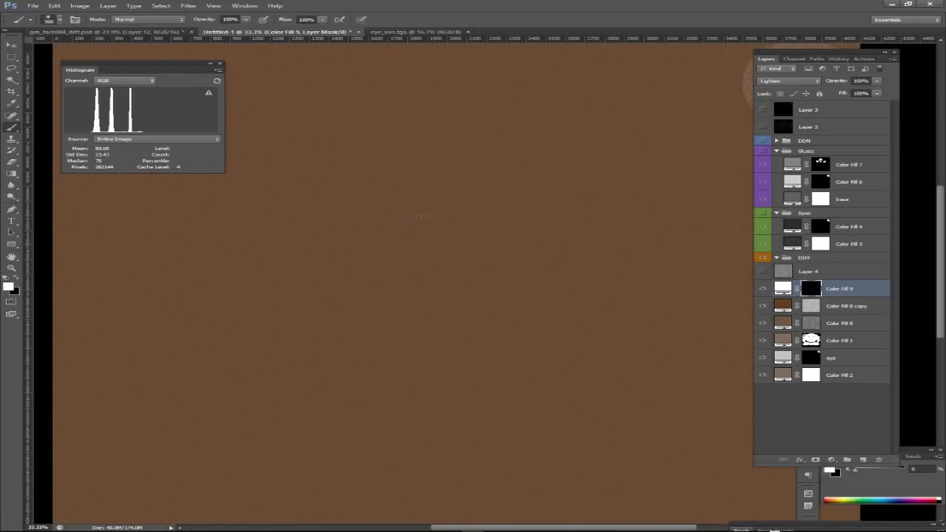
pyautogui.click(763, 110)
pyautogui.click(763, 109)
pyautogui.click(763, 126)
pyautogui.click(462, 230)
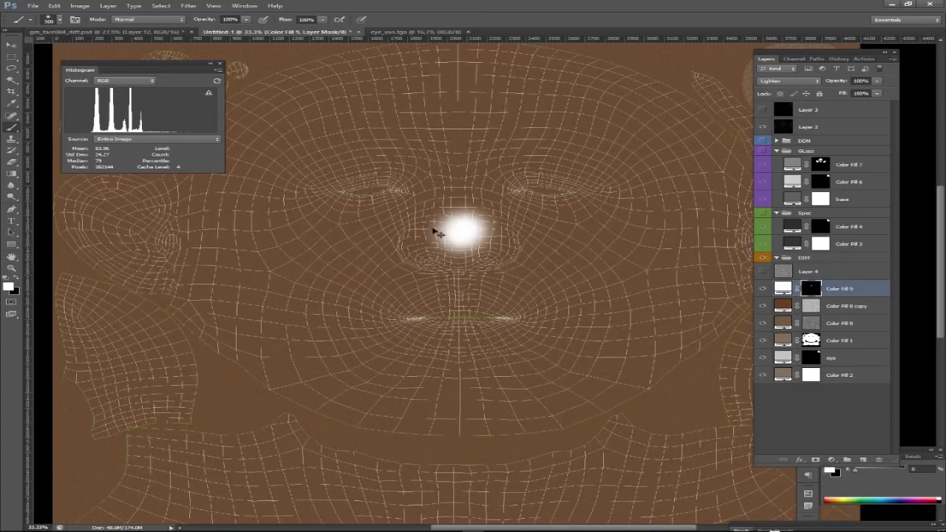
# Lower Color Fill 9's opacity to 8% and paint its mask white across the brows, nose bridge and one cheek
pyautogui.click(877, 80)
pyautogui.moveTo(878, 93); pyautogui.dragTo(826, 93)
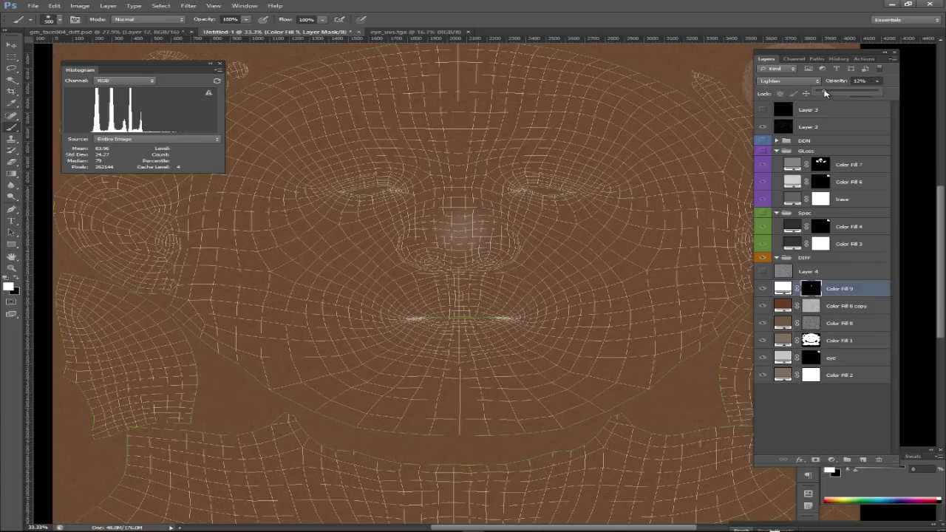
pyautogui.moveTo(823, 93); pyautogui.dragTo(820, 93)
pyautogui.moveTo(407, 128)
pyautogui.mouseDown()
pyautogui.moveTo(363, 93)
pyautogui.moveTo(439, 101)
pyautogui.moveTo(437, 121)
pyautogui.moveTo(471, 101)
pyautogui.moveTo(538, 96)
pyautogui.moveTo(460, 152)
pyautogui.moveTo(319, 98)
pyautogui.moveTo(299, 200)
pyautogui.moveTo(274, 217)
pyautogui.moveTo(327, 214)
pyautogui.moveTo(367, 239)
pyautogui.mouseUp()
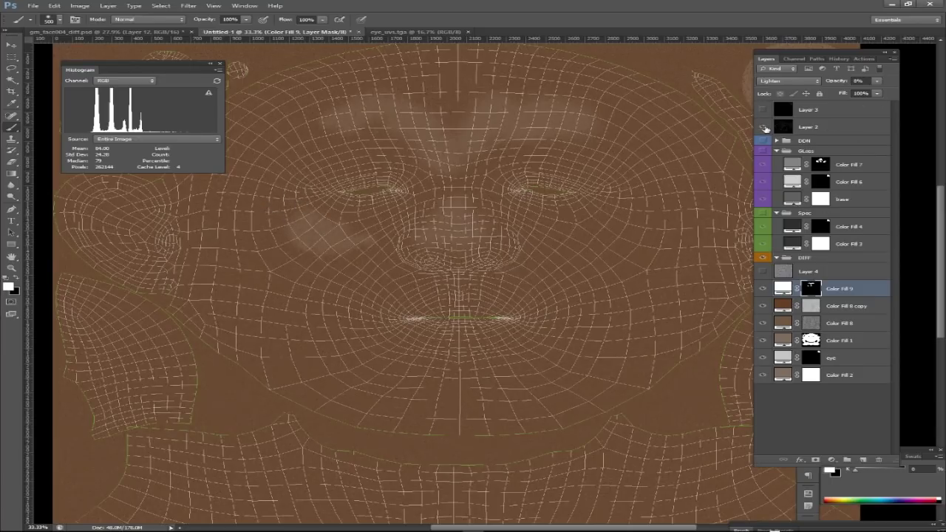
# Hide the UV wireframe and Color Fill 9, and select the mask of Color Fill 8 copy
pyautogui.click(763, 127)
pyautogui.keyDown('alt'); pyautogui.scroll(-3, 559, 274); pyautogui.keyUp('alt')
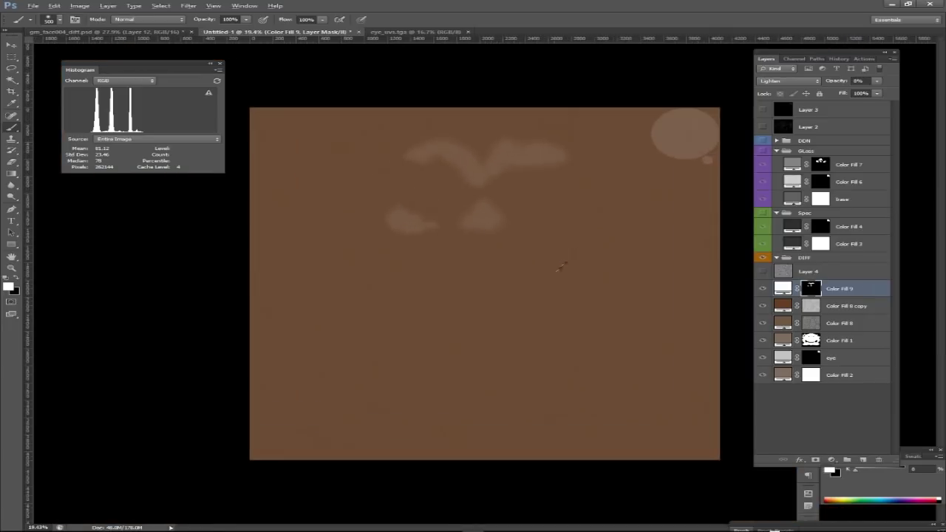
pyautogui.click(846, 295)
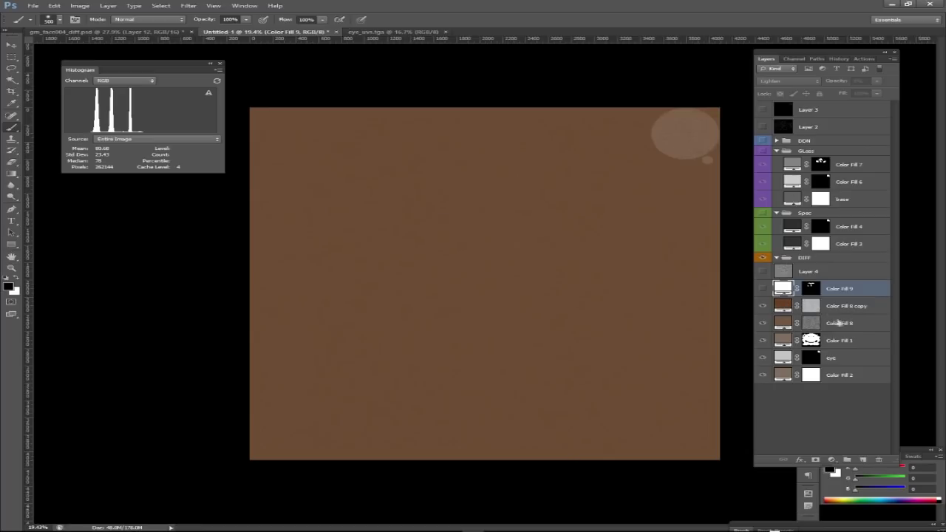
pyautogui.click(811, 306)
pyautogui.click(812, 306)
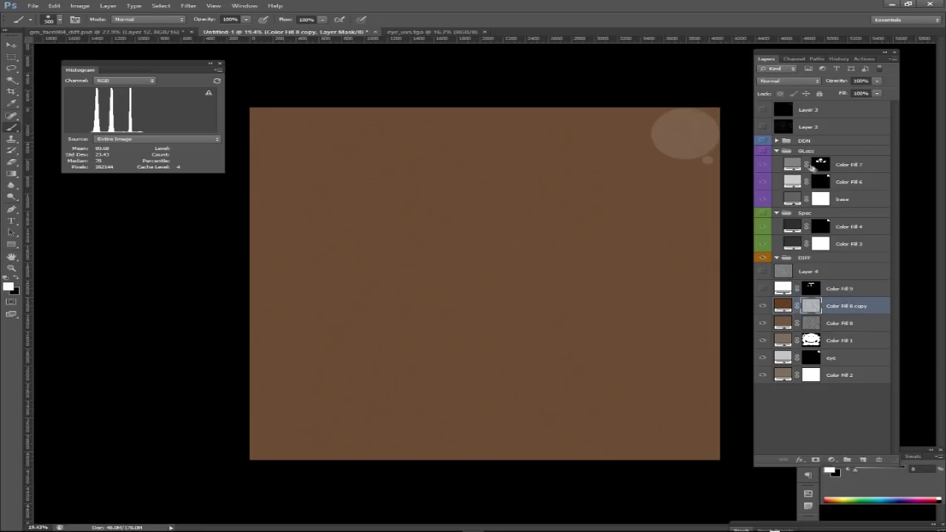
# Show and expand the DDN group, and move the noise Layer 4 into it above Color Fill 5 with its visibility on
pyautogui.click(761, 141)
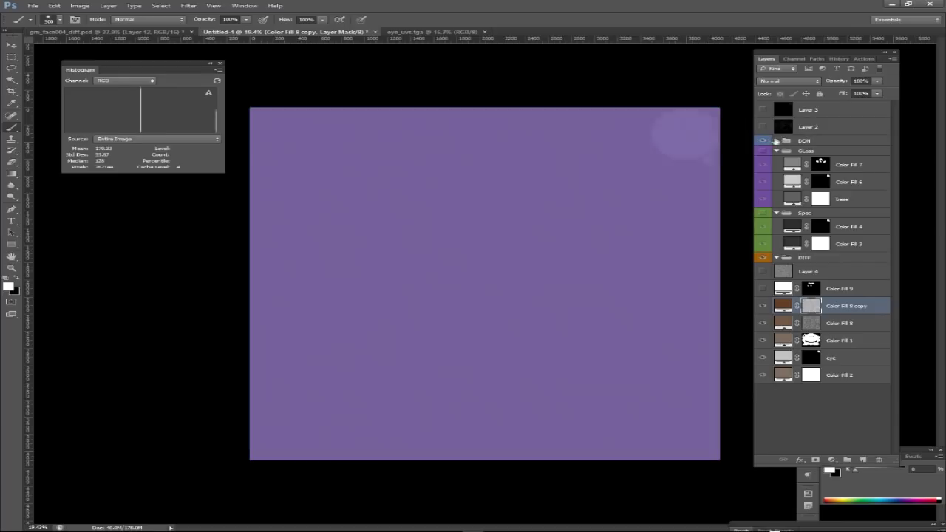
pyautogui.click(776, 140)
pyautogui.click(791, 288)
pyautogui.click(762, 288)
pyautogui.moveTo(821, 155); pyautogui.dragTo(758, 157)
pyautogui.hotkey('ctrl', 'l')
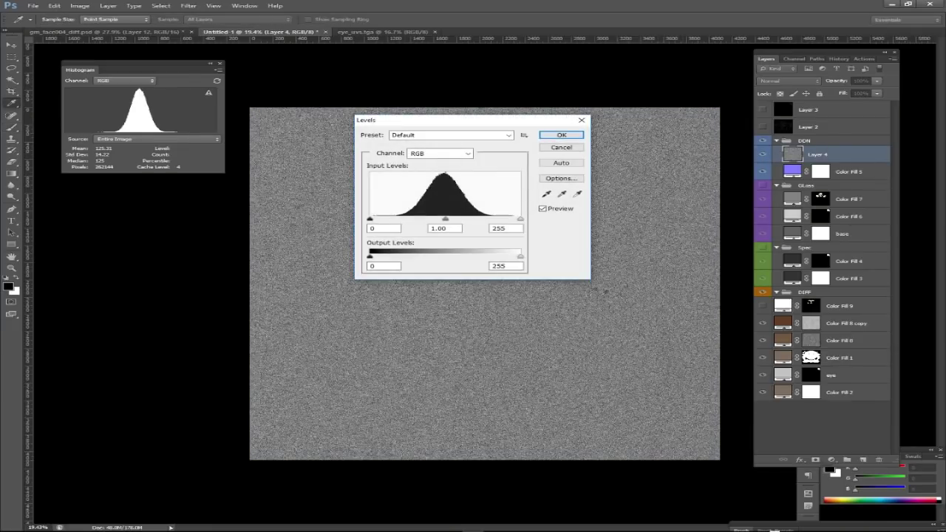
pyautogui.moveTo(520, 219); pyautogui.dragTo(462, 219)
pyautogui.moveTo(371, 219); pyautogui.dragTo(426, 220)
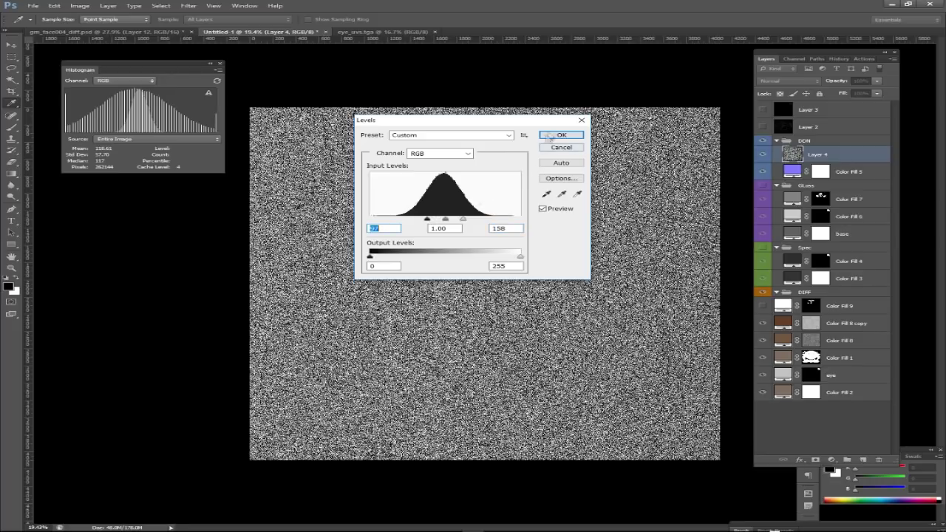
pyautogui.click(561, 147)
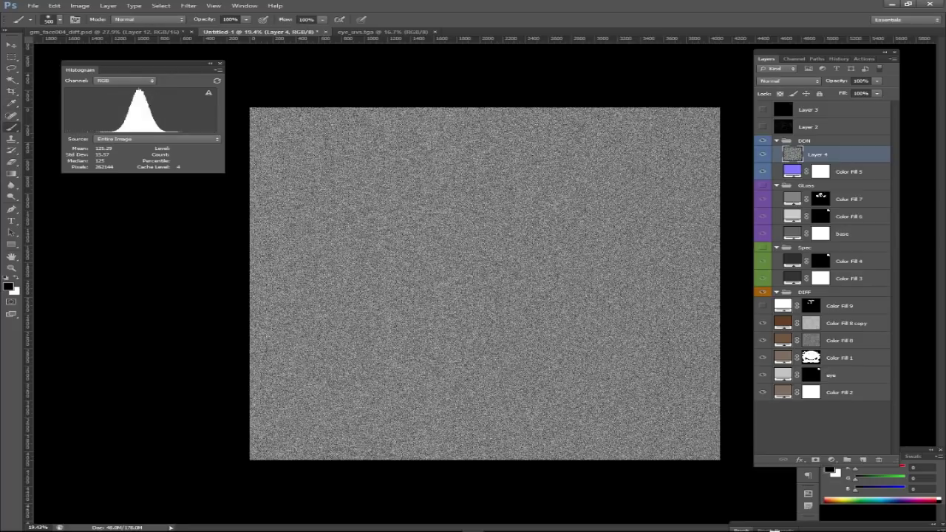
# Convert the noise on Layer 4 into a normal map with xNormal's Height2Normals filter, using source R and the 4SAMPLES method
pyautogui.click(188, 5)
pyautogui.moveTo(259, 184)
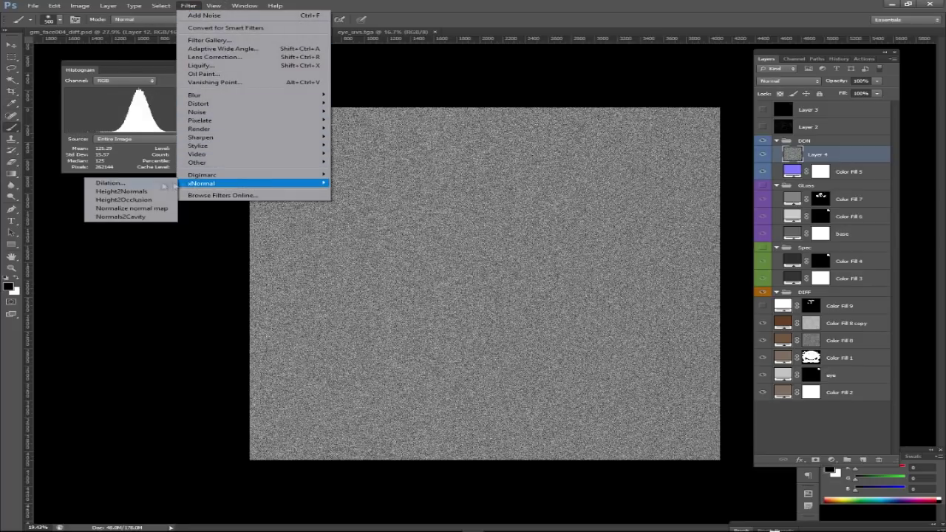
pyautogui.click(125, 195)
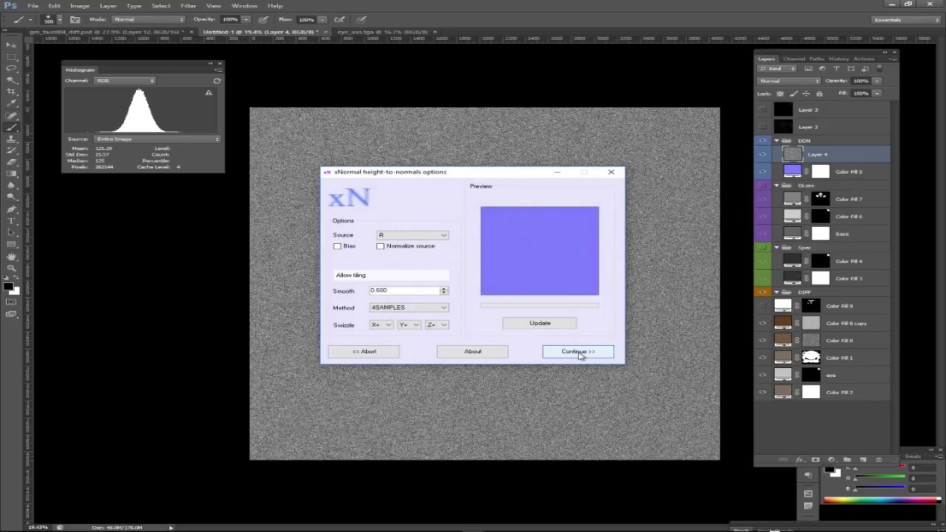
pyautogui.click(579, 352)
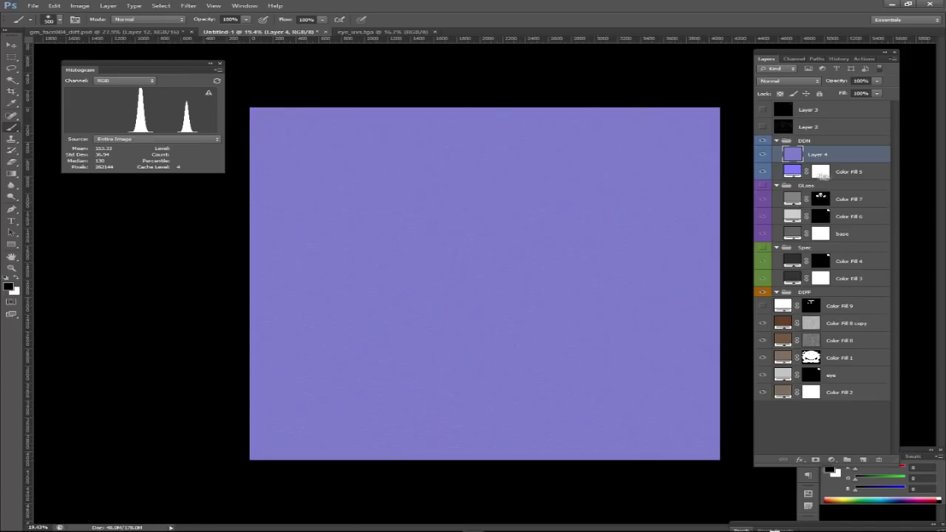
# Scale Layer 4 up proportionally from its center to about 227%, beyond the canvas edges
pyautogui.keyDown('alt'); pyautogui.scroll(5, 540, 234); pyautogui.keyUp('alt')
pyautogui.keyDown('alt'); pyautogui.scroll(-5, 540, 233); pyautogui.keyUp('alt')
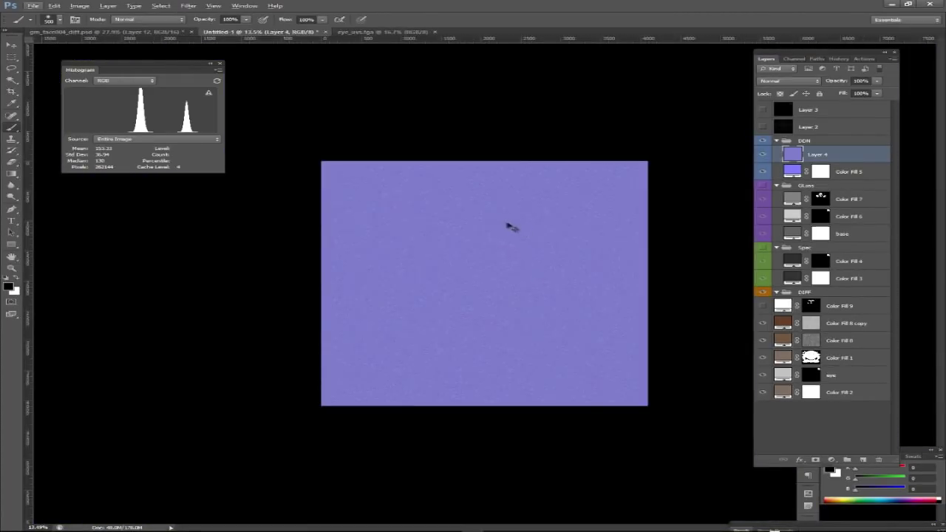
pyautogui.hotkey('ctrl', 't')
pyautogui.keyDown('alt'); pyautogui.keyDown('shift'); pyautogui.moveTo(650, 159); pyautogui.dragTo(856, 6); pyautogui.keyUp('shift'); pyautogui.keyUp('alt')
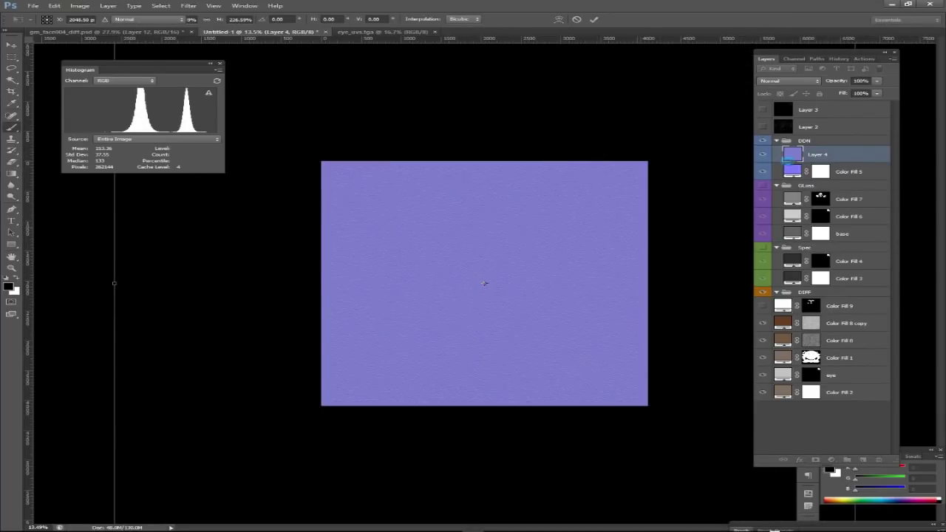
pyautogui.press('Return')
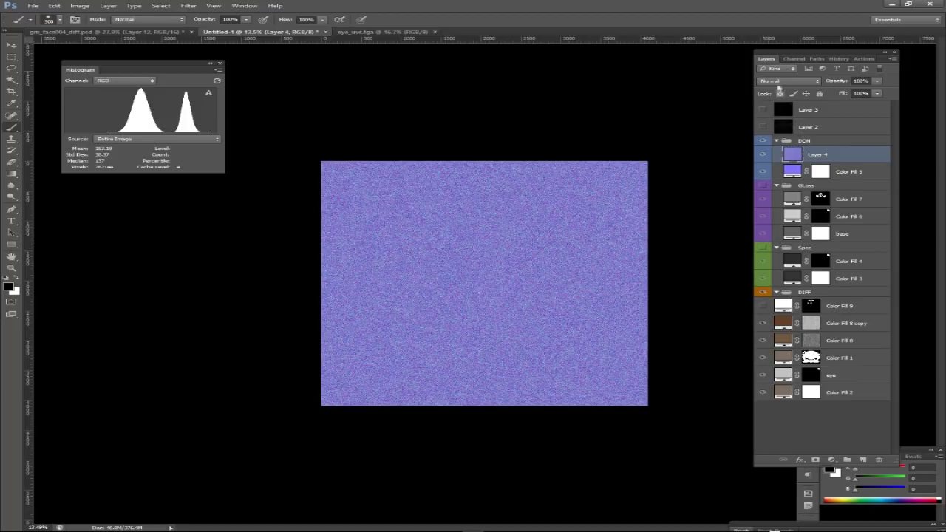
# Set Layer 4's blend mode to Overlay and its opacity to 20%
pyautogui.click(785, 81)
pyautogui.click(784, 198)
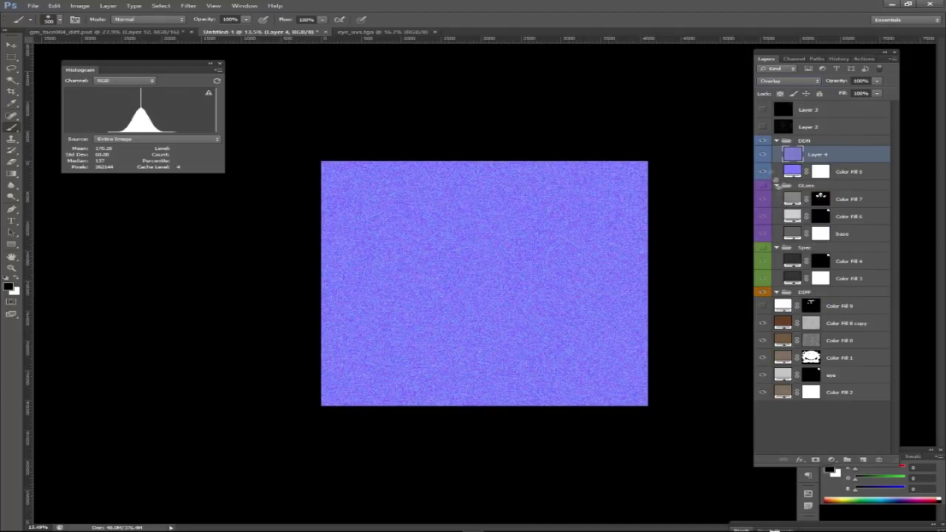
pyautogui.click(861, 81)
pyautogui.write('20')
pyautogui.press('Return')
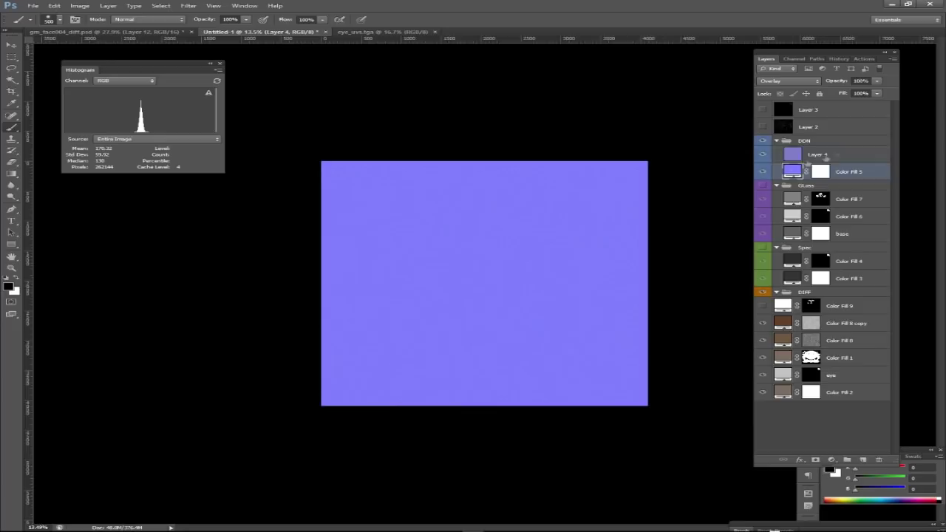
# Save a CryTIFPlugin copy over gm_face_004_005_ddna.tif, accepting the NormalsWithSmoothness preset
pyautogui.keyDown('alt'); pyautogui.scroll(5, 521, 269); pyautogui.keyUp('alt')
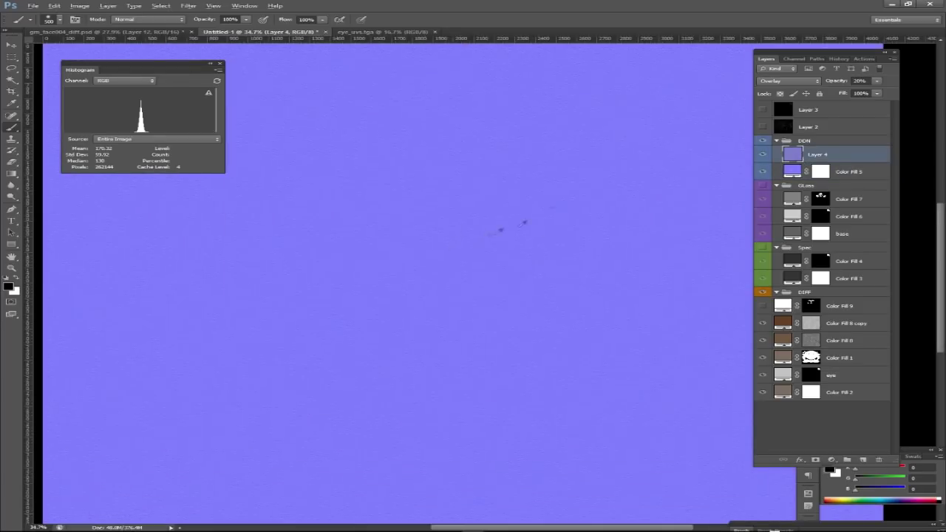
pyautogui.hotkey('ctrl', 'shift', 's')
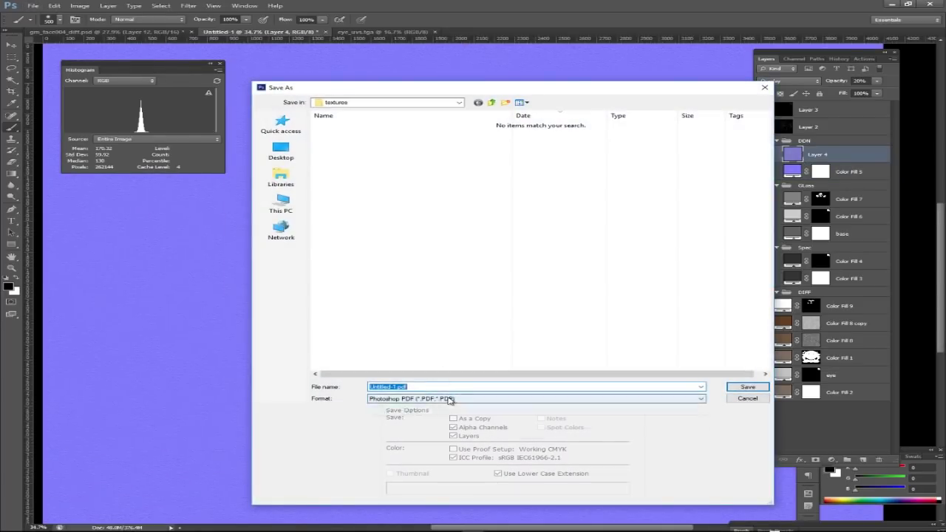
pyautogui.click(449, 399)
pyautogui.click(403, 429)
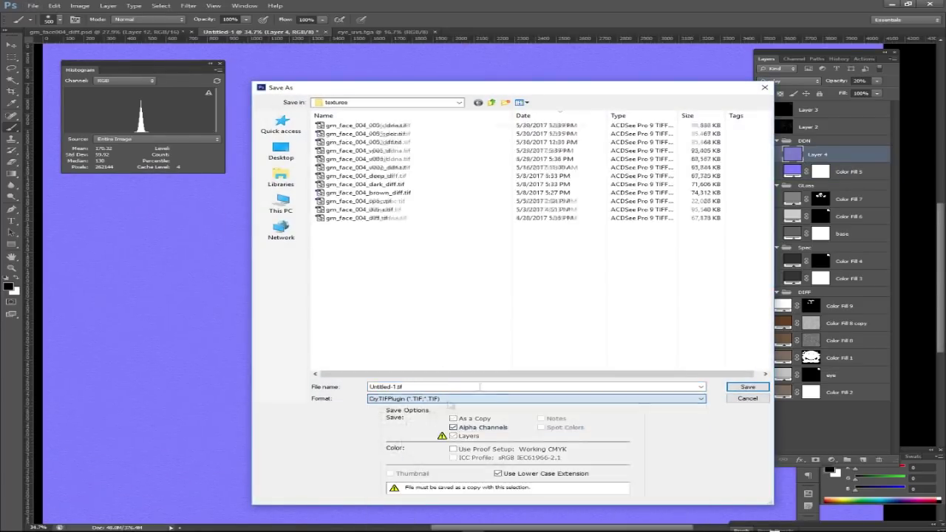
pyautogui.doubleClick(403, 127)
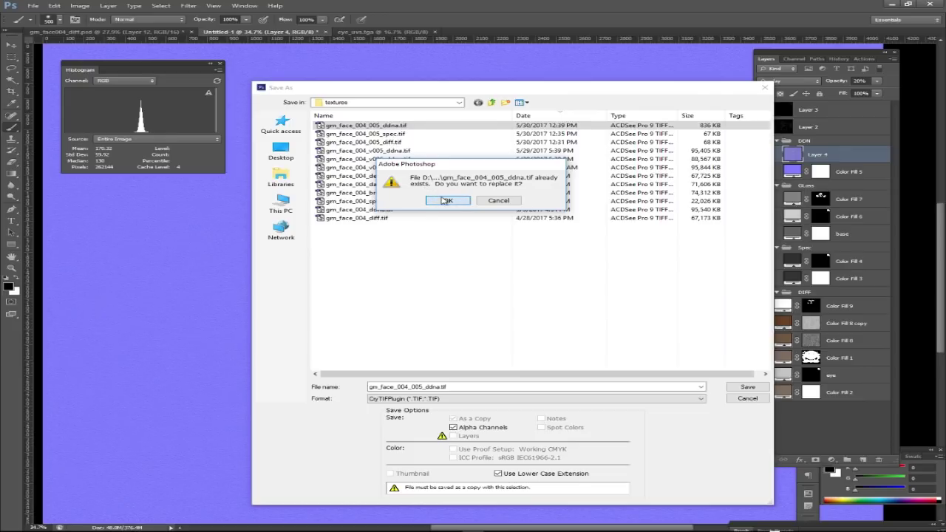
pyautogui.click(464, 200)
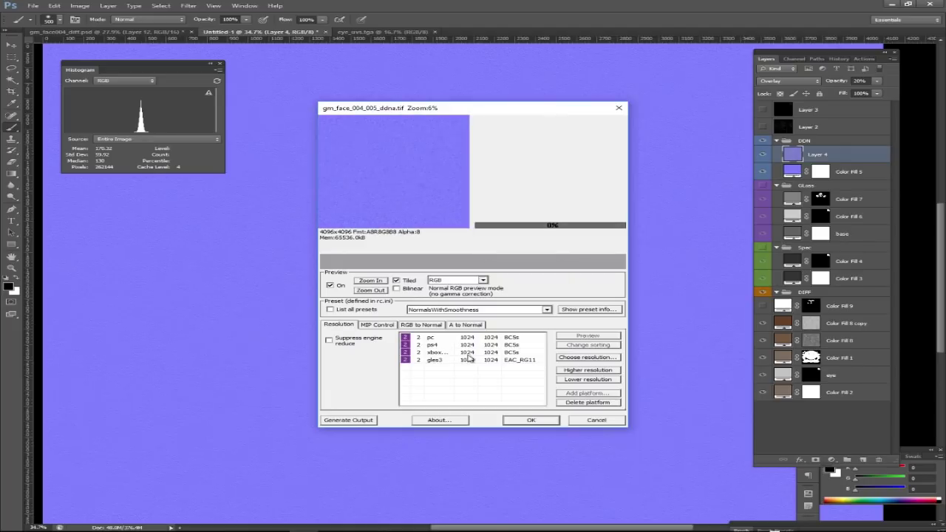
pyautogui.click(531, 419)
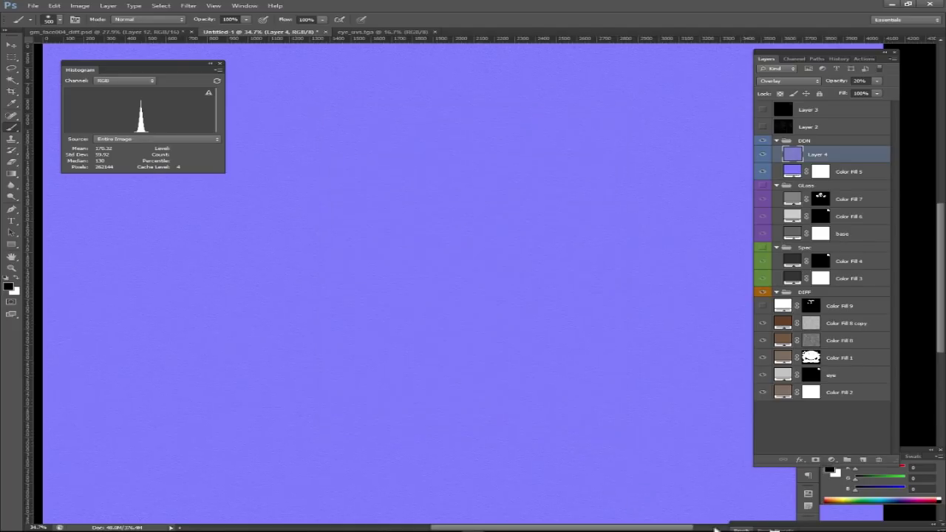
# Switch to CRYENGINE Sandbox and examine the updated normal detail on the head up close
pyautogui.hotkey('alt', 'Tab')
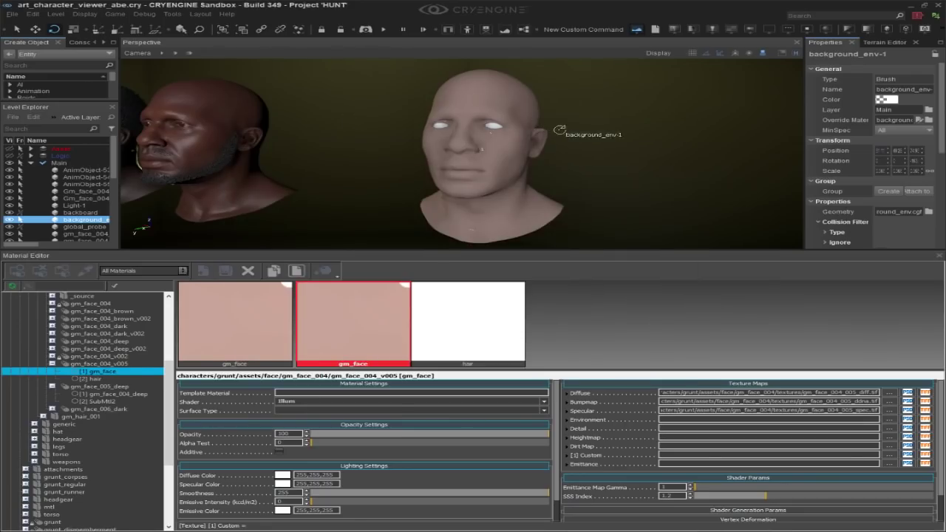
pyautogui.moveTo(613, 150); pyautogui.dragTo(584, 151, button='right')
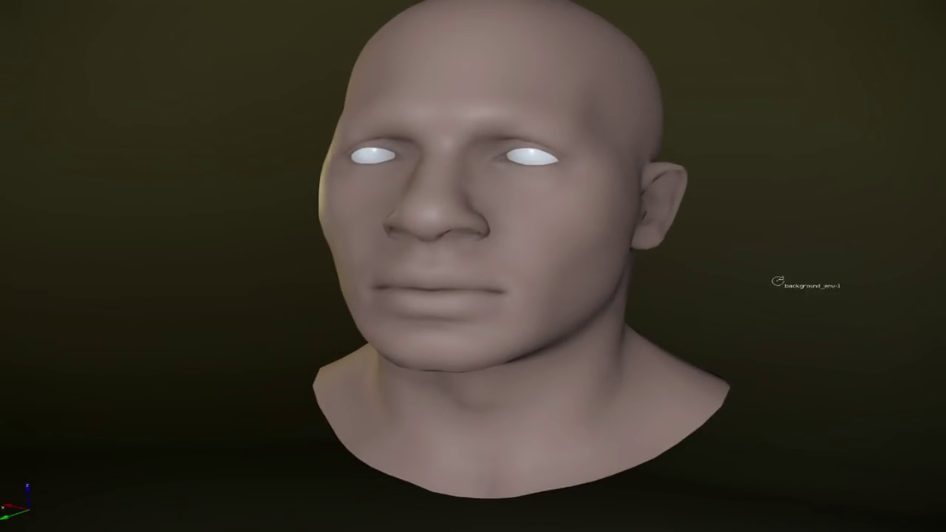
# Return to Photoshop and set Layer 4's opacity to 27%
pyautogui.hotkey('alt', 'Tab')
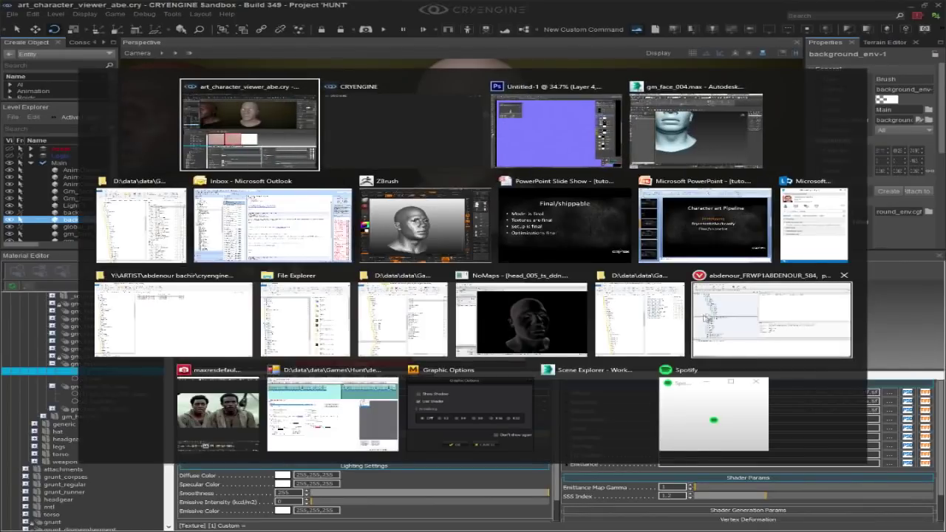
pyautogui.click(554, 131)
pyautogui.click(877, 82)
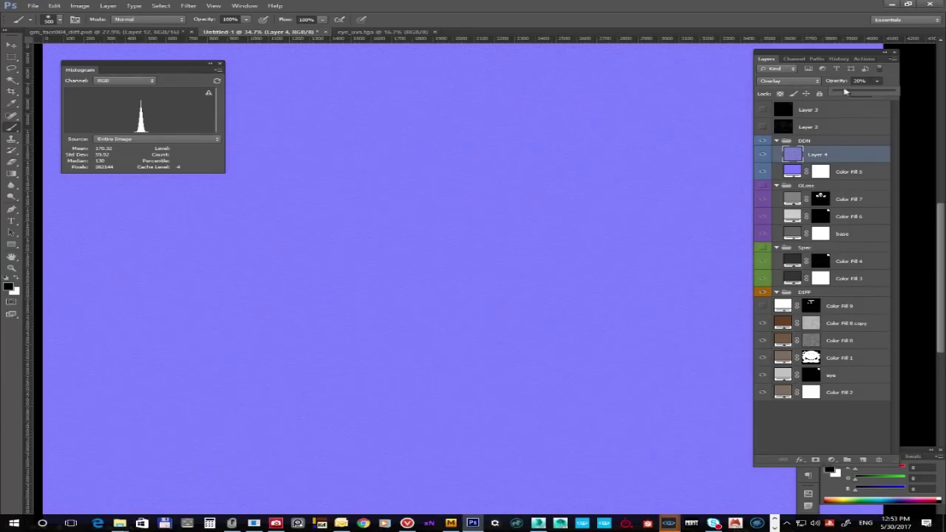
pyautogui.press('Return')
# Enlarge Layer 4 proportionally from its center to about 159%, and select the entire canvas
pyautogui.keyDown('alt'); pyautogui.scroll(-5, 509, 284); pyautogui.keyUp('alt')
pyautogui.keyDown('alt'); pyautogui.scroll(-4, 502, 293); pyautogui.keyUp('alt')
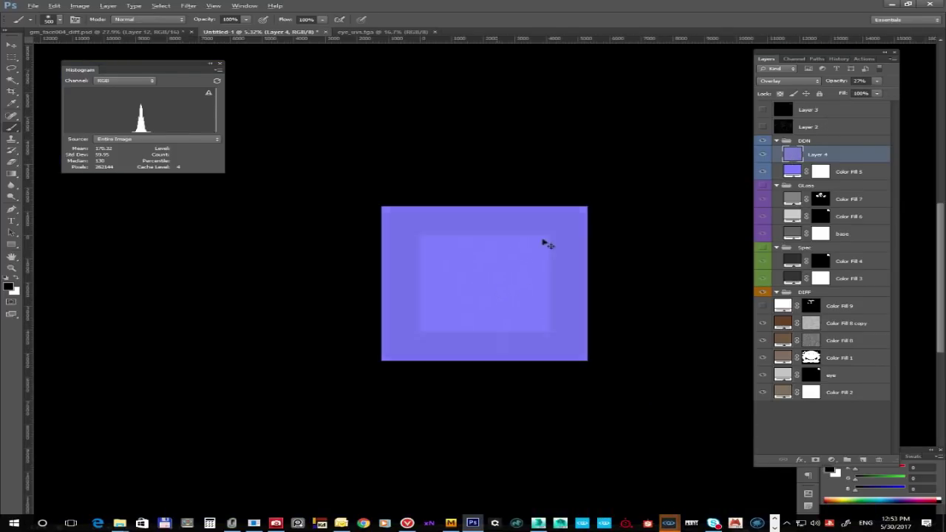
pyautogui.hotkey('ctrl', 't')
pyautogui.keyDown('alt'); pyautogui.keyDown('shift'); pyautogui.moveTo(667, 154); pyautogui.dragTo(727, 118); pyautogui.keyUp('shift'); pyautogui.keyUp('alt')
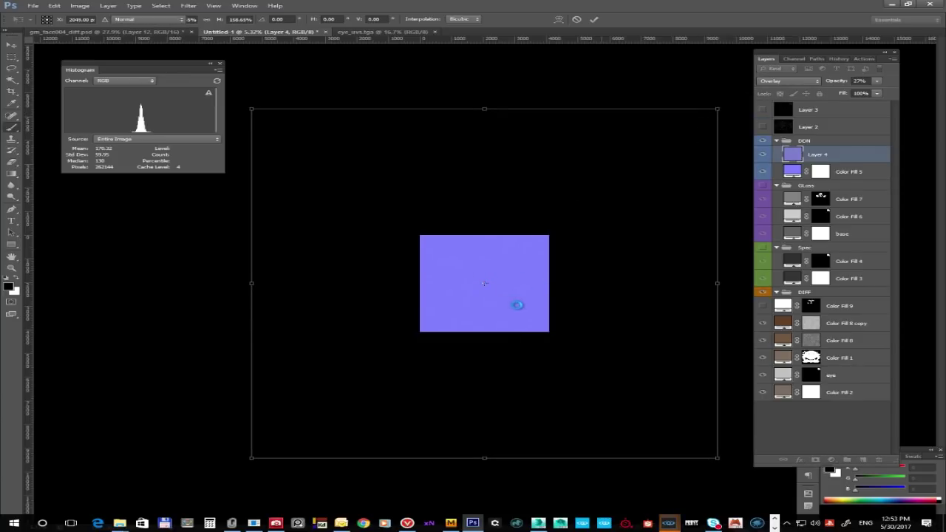
pyautogui.press('Return')
pyautogui.hotkey('ctrl', 'a')
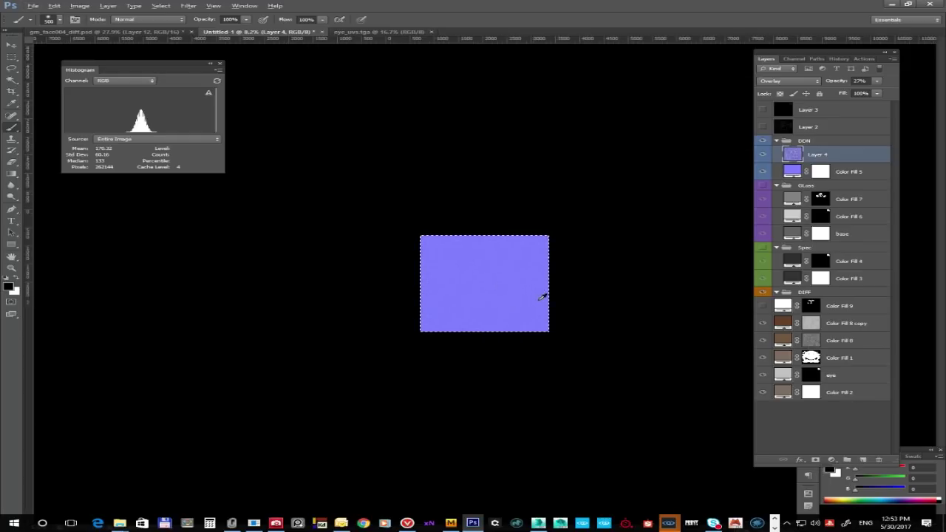
# Export the enlarged normal detail as a CryTIFPlugin file, replacing gm_face_004_005_ddna.tif with the NormalsWithSmoothness preset
pyautogui.keyDown('alt'); pyautogui.scroll(8, 542, 296); pyautogui.keyUp('alt')
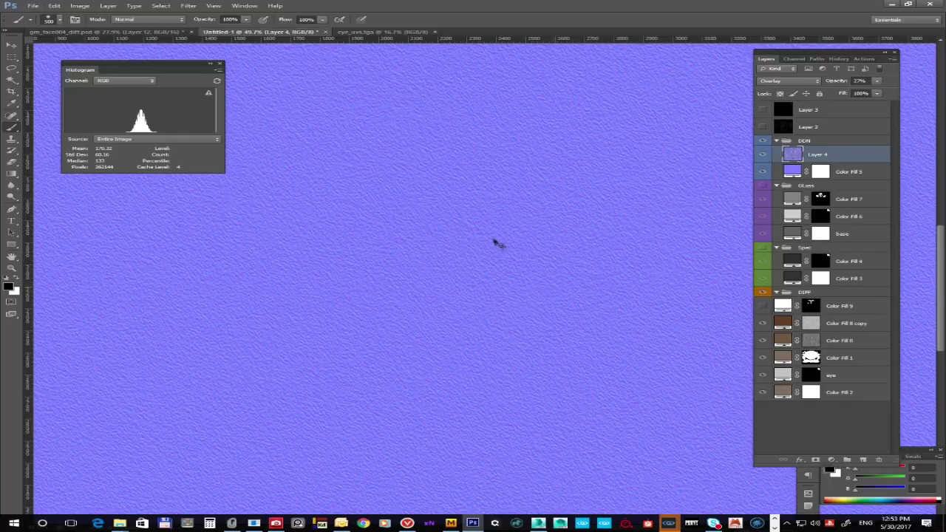
pyautogui.hotkey('ctrl', 'shift', 's')
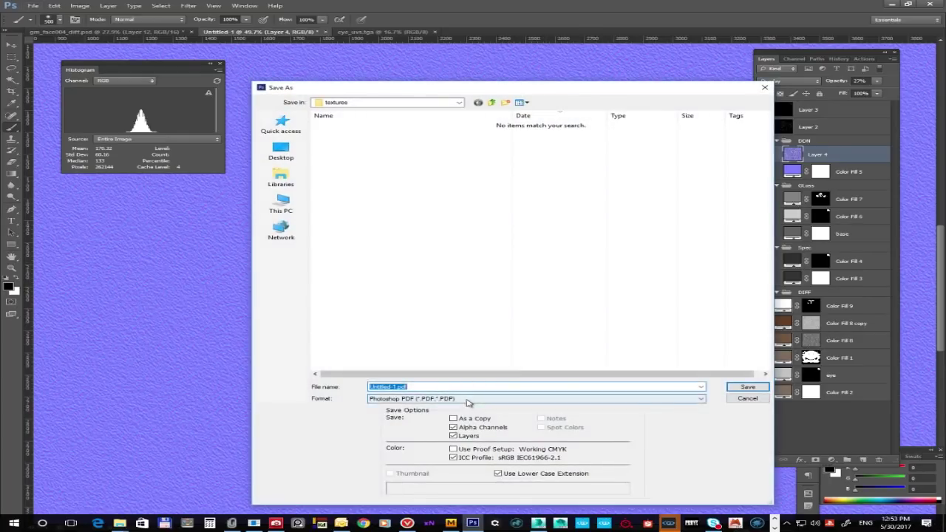
pyautogui.click(468, 398)
pyautogui.click(405, 430)
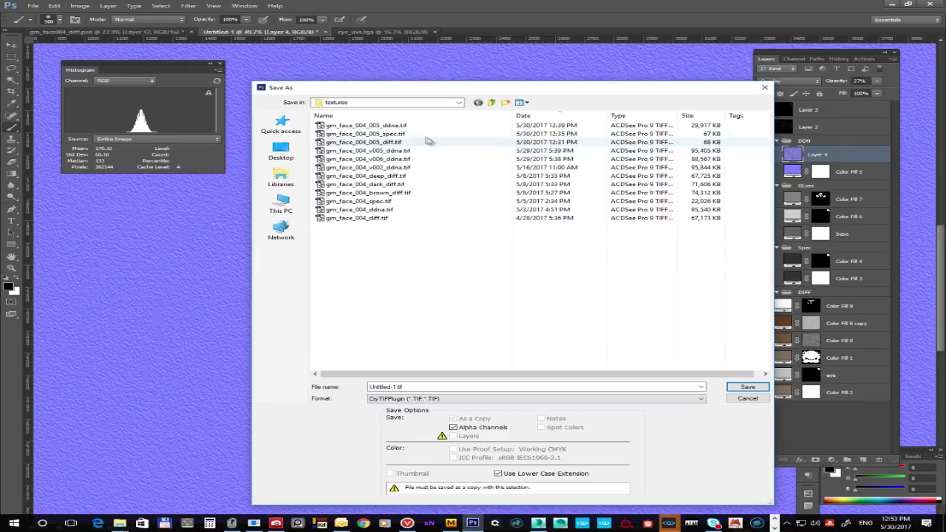
pyautogui.click(399, 126)
pyautogui.click(749, 387)
pyautogui.click(447, 200)
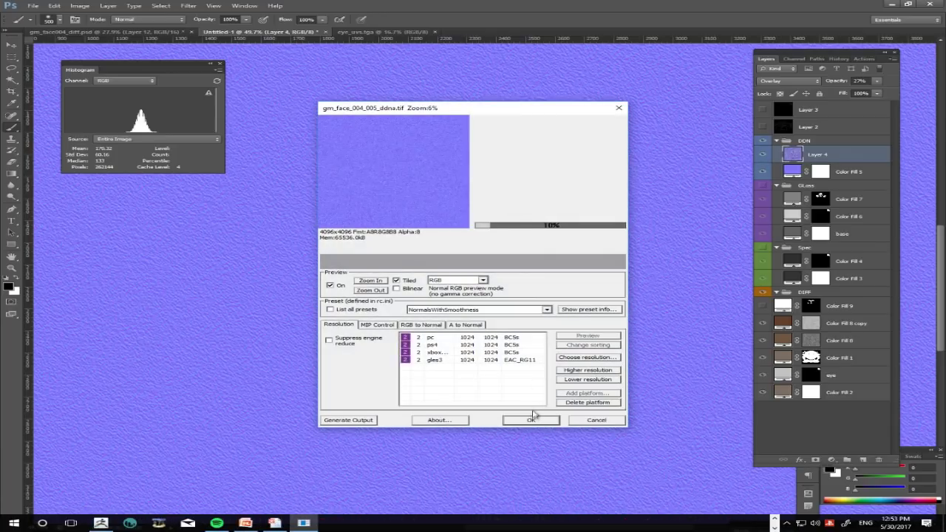
pyautogui.press('Return')
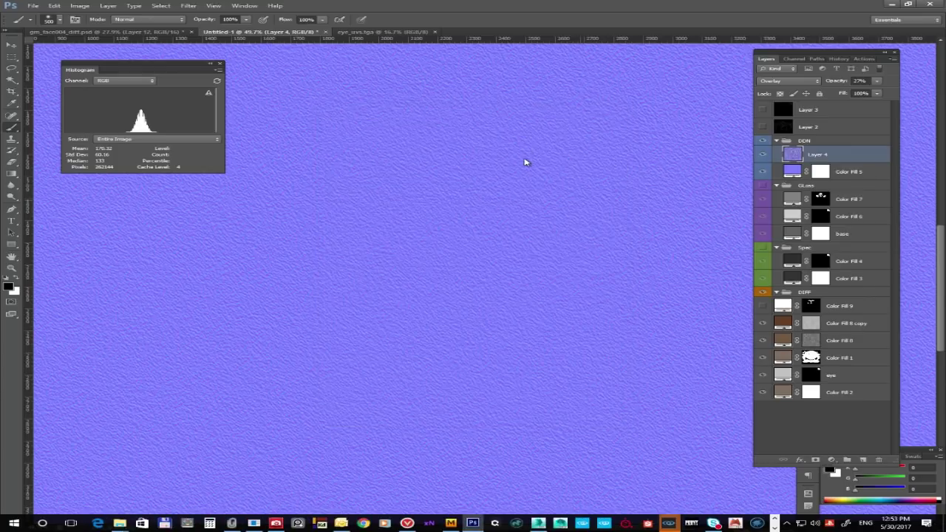
# Switch to CRYENGINE Sandbox and examine the stronger skin normal detail on the face
pyautogui.press('super+Tab')
pyautogui.press('Return')
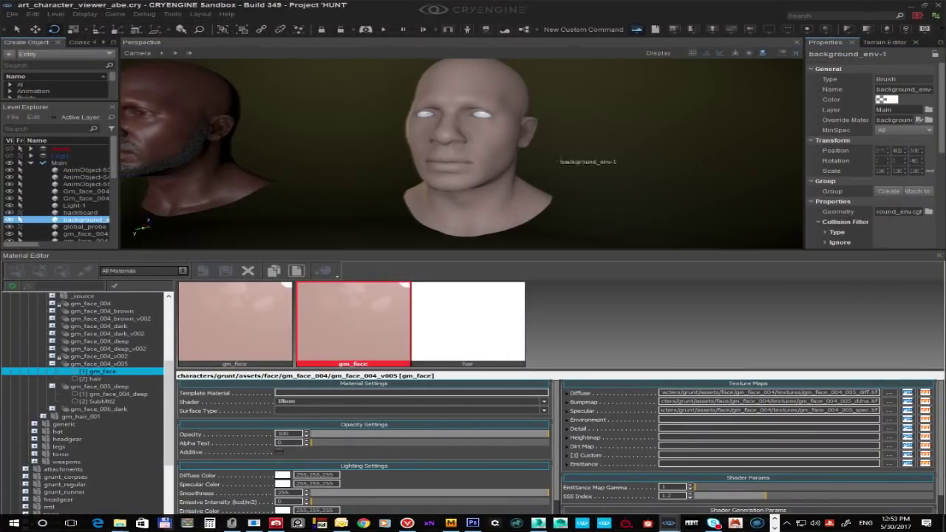
pyautogui.scroll(3, 559, 165)
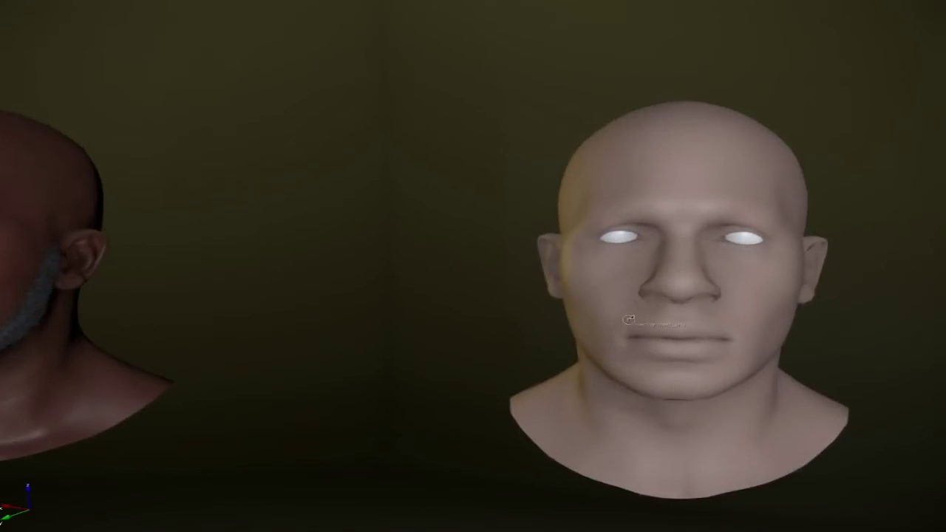
# Switch back to Photoshop and bring the Untitled-1 document to the front
pyautogui.hotkey('alt', 'Tab')
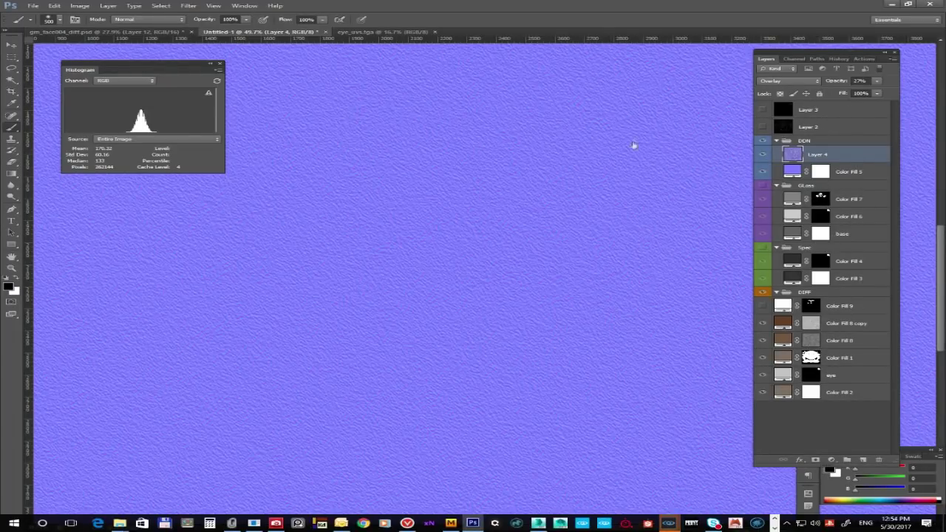
pyautogui.hotkey('ctrl', 'shift', 'Tab')
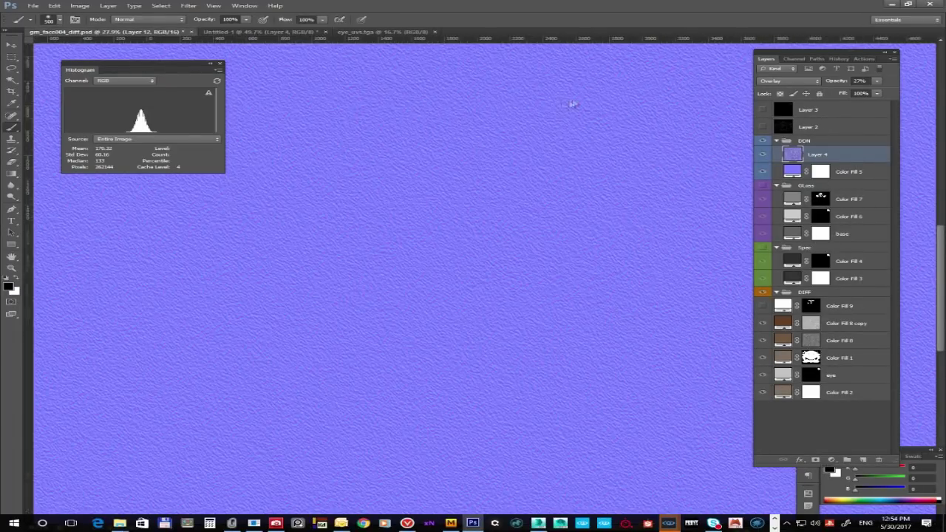
pyautogui.click(319, 32)
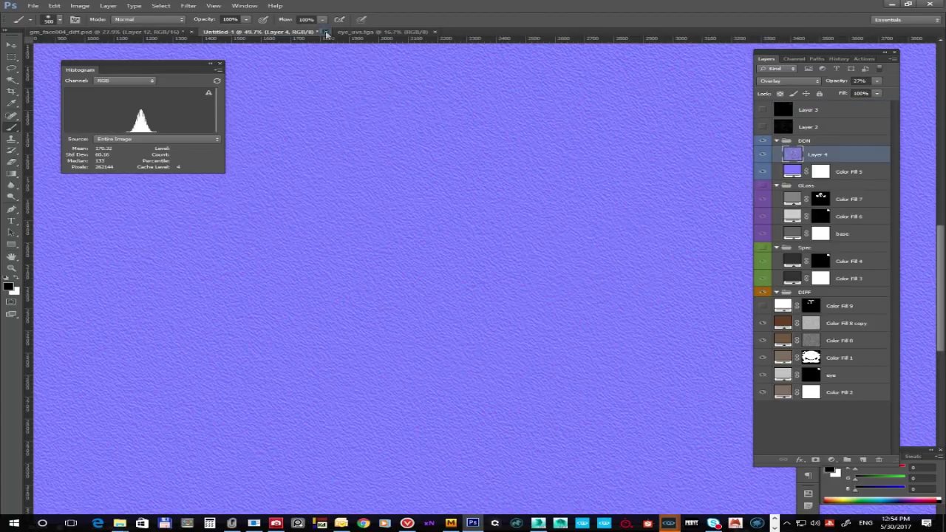
# Close the Untitled-1 document without saving and hide Layer 12 in gm_face004_diff.psd
pyautogui.click(326, 32)
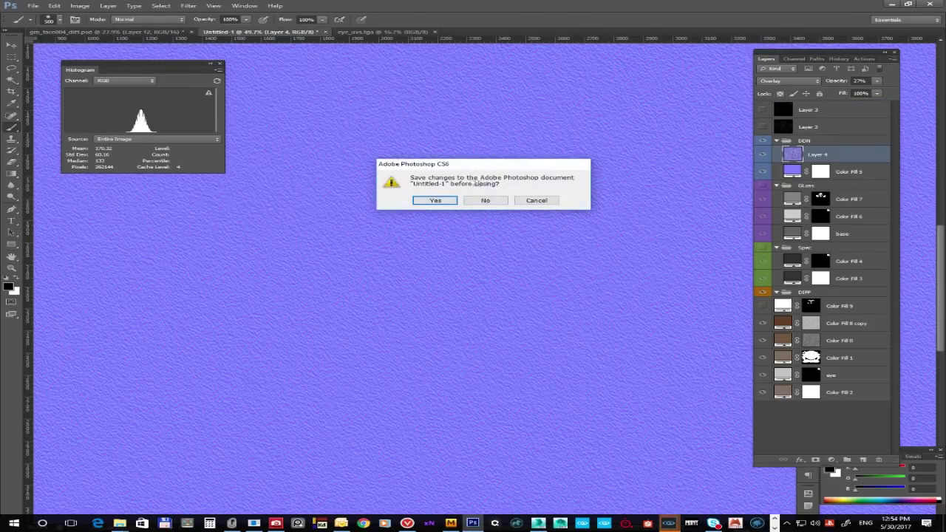
pyautogui.click(482, 200)
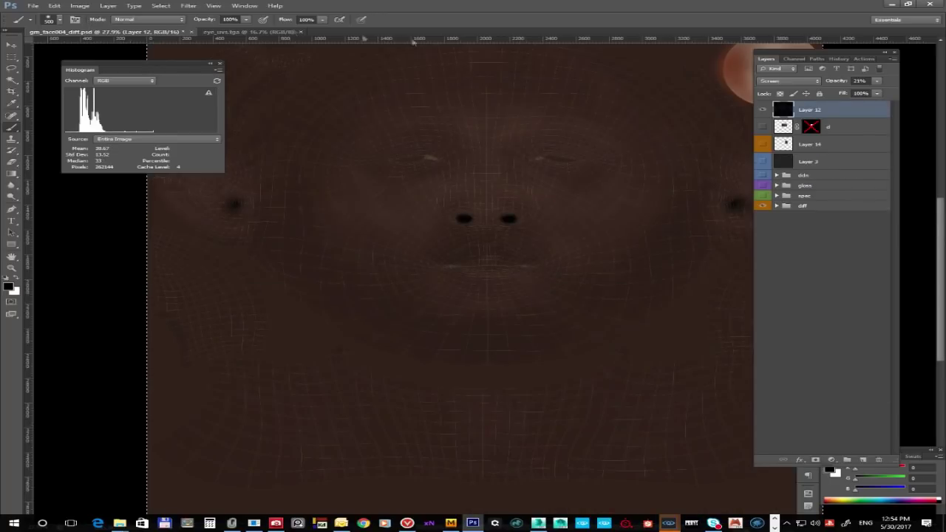
pyautogui.click(764, 109)
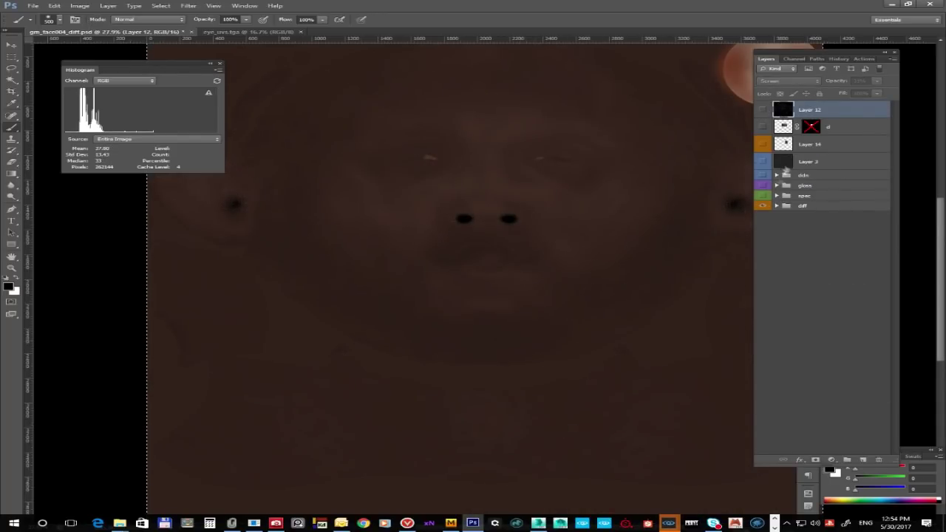
# Expand the diff group and examine the layer structure of its brown_skin and dark_skin subgroups
pyautogui.click(776, 205)
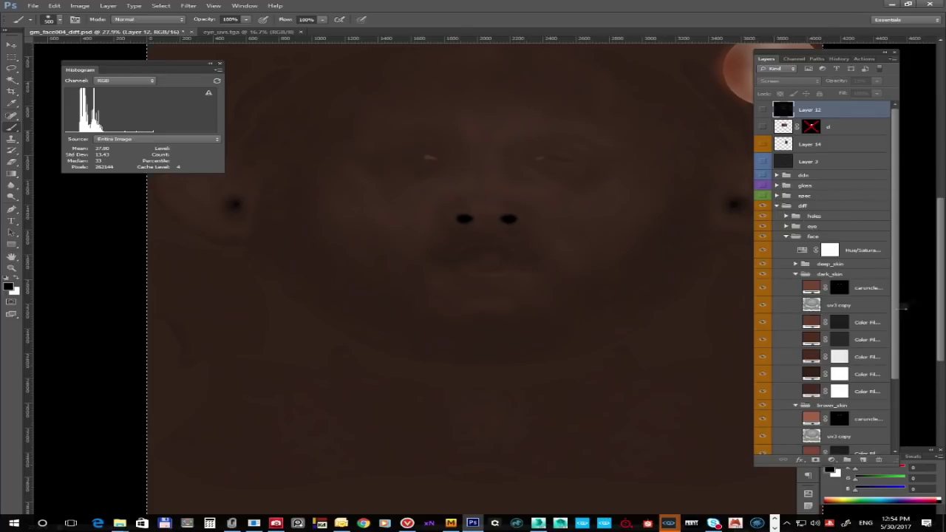
pyautogui.scroll(-5, 843, 332)
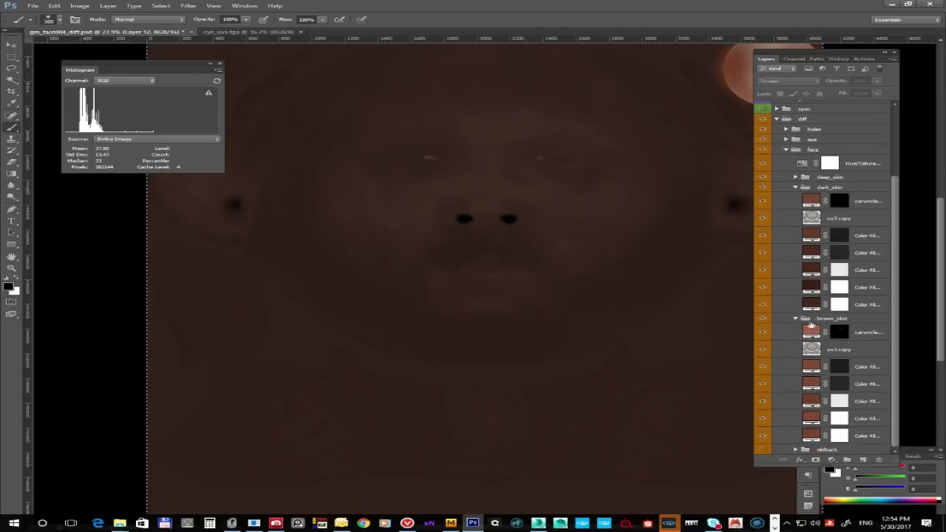
pyautogui.click(796, 187)
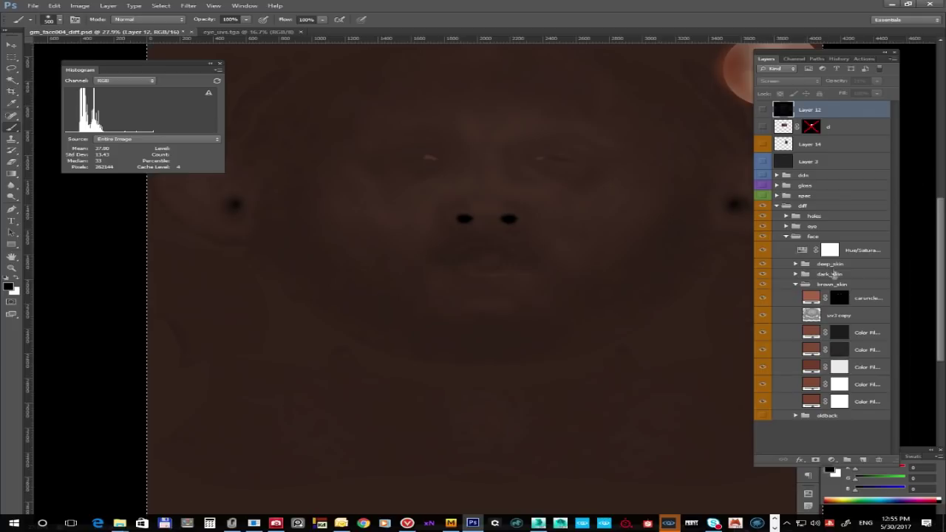
pyautogui.click(818, 288)
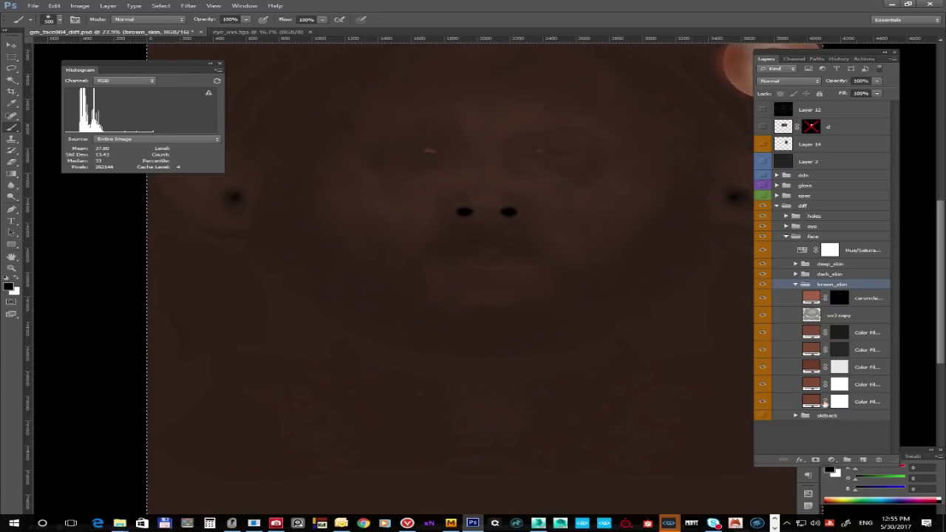
pyautogui.click(789, 316)
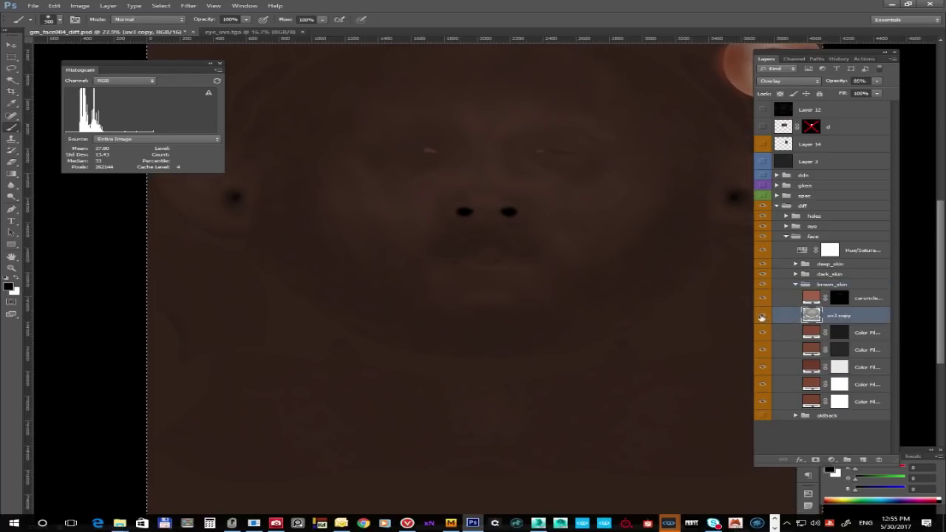
pyautogui.keyDown('alt'); pyautogui.scroll(5, 528, 155); pyautogui.keyUp('alt')
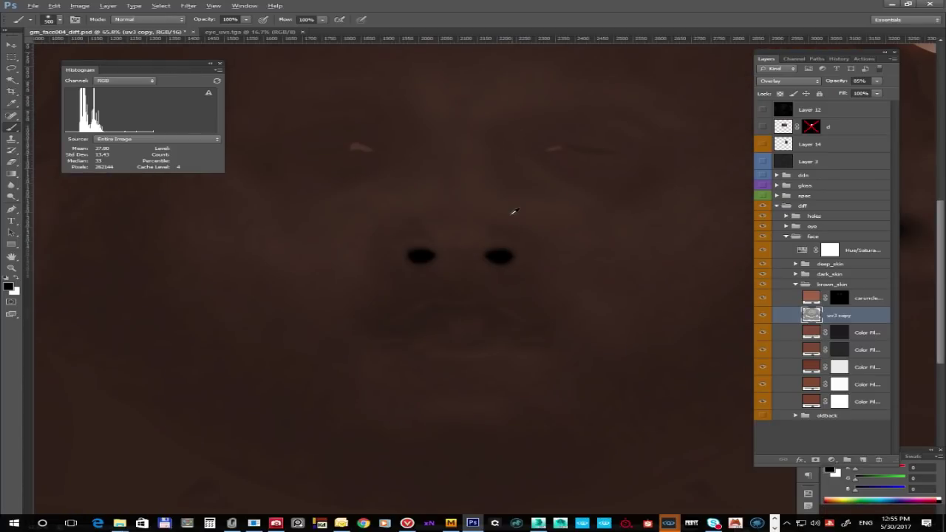
pyautogui.click(796, 274)
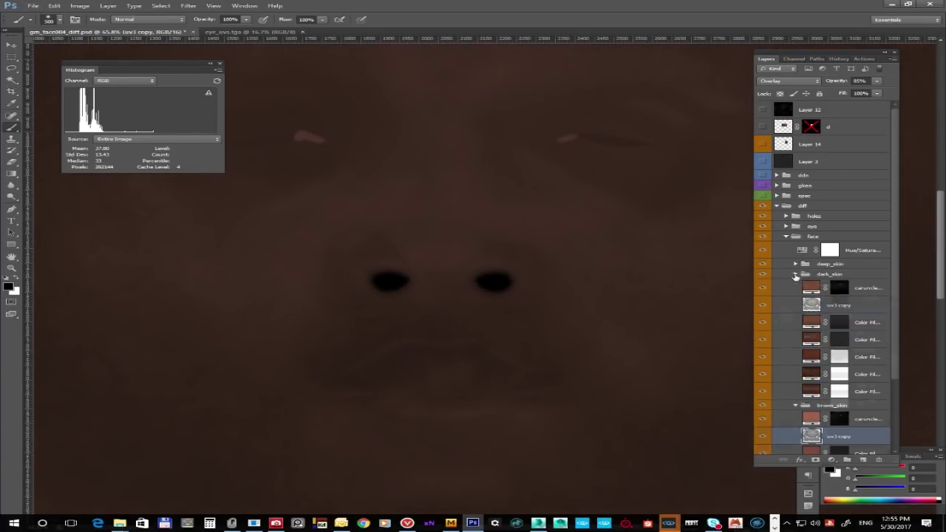
# Inspect the masks of the lower three color fill layers in the dark_skin group, undoing the accidental clipping mask
pyautogui.keyDown('alt'); pyautogui.click(834, 357); pyautogui.keyUp('alt')
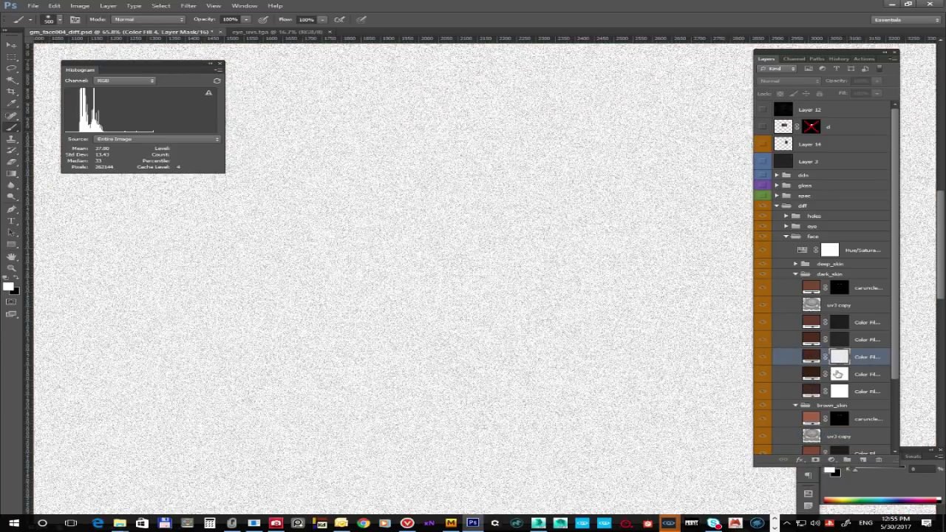
pyautogui.keyDown('alt'); pyautogui.click(837, 374); pyautogui.keyUp('alt')
pyautogui.keyDown('alt'); pyautogui.click(833, 390); pyautogui.keyUp('alt')
pyautogui.keyDown('alt'); pyautogui.click(836, 364); pyautogui.keyUp('alt')
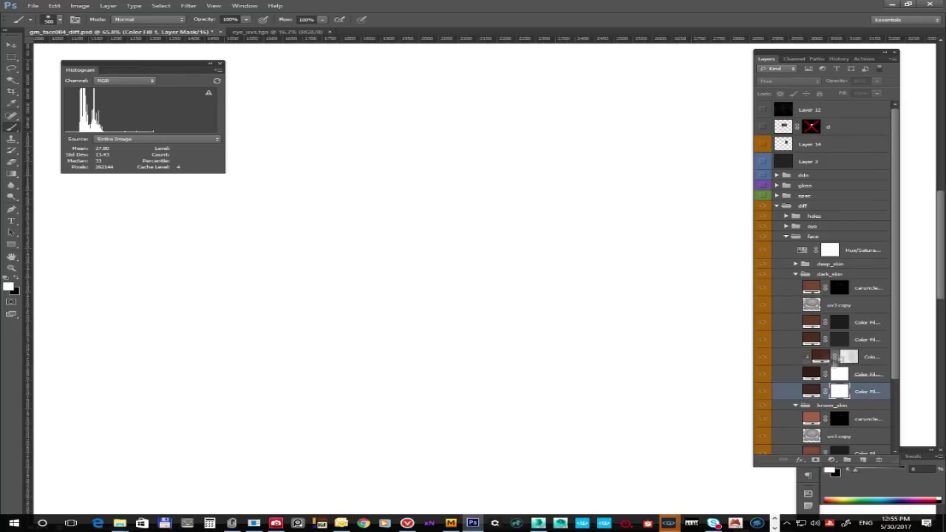
pyautogui.click(846, 363)
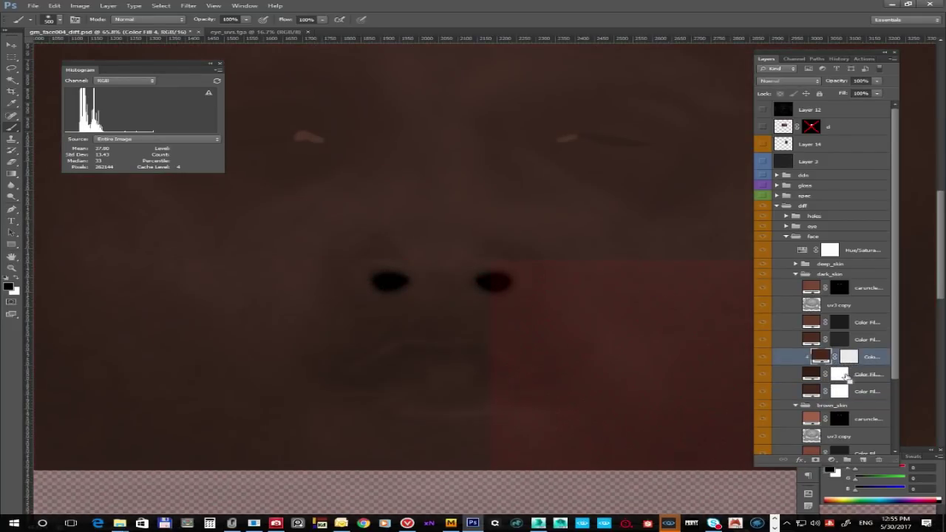
pyautogui.hotkey('ctrl', 'z')
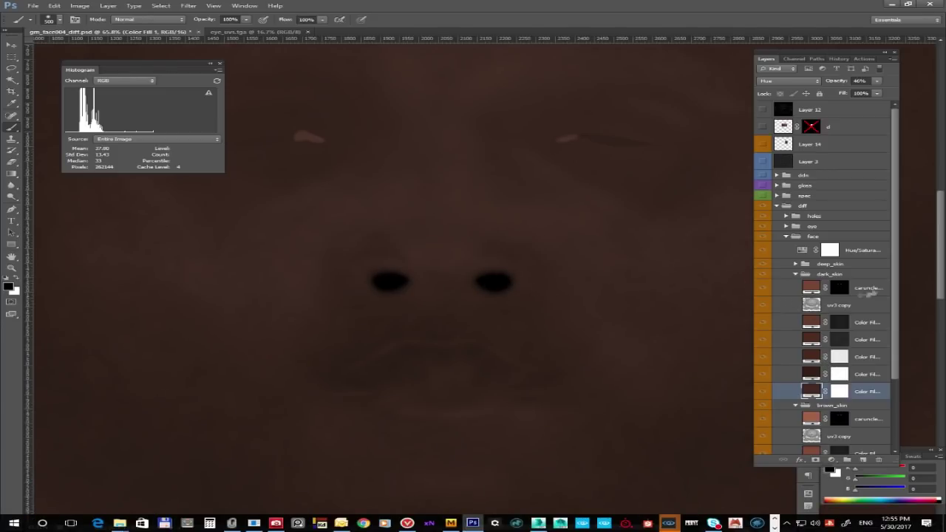
# Expand the holes group, load the blur layer's mask as a selection, and select the blur fill layer
pyautogui.click(831, 251)
pyautogui.click(788, 220)
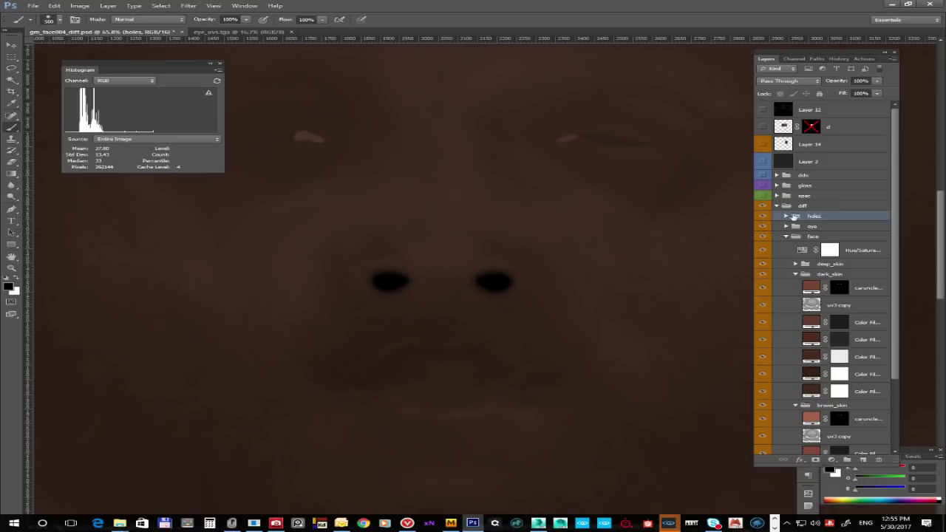
pyautogui.keyDown('alt'); pyautogui.scroll(-3, 529, 285); pyautogui.keyUp('alt')
pyautogui.keyDown('alt'); pyautogui.scroll(3, 529, 285); pyautogui.keyUp('alt')
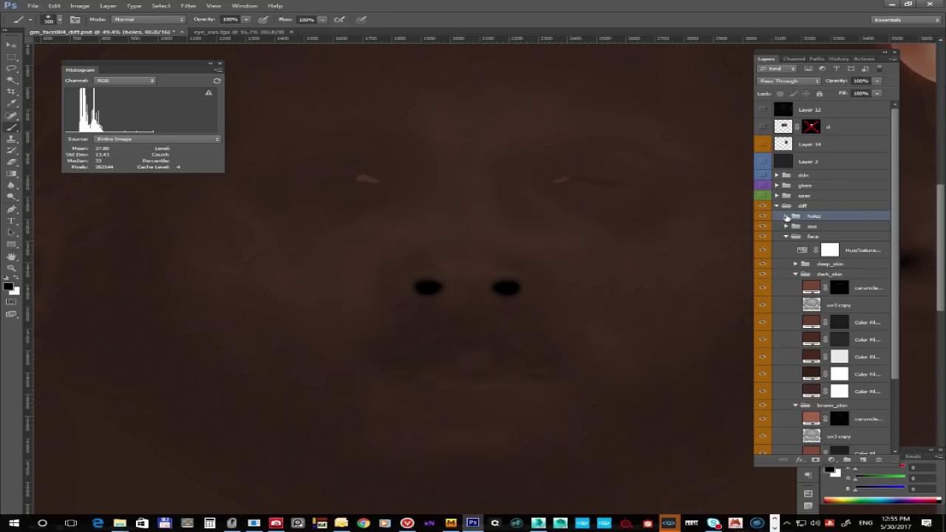
pyautogui.click(786, 216)
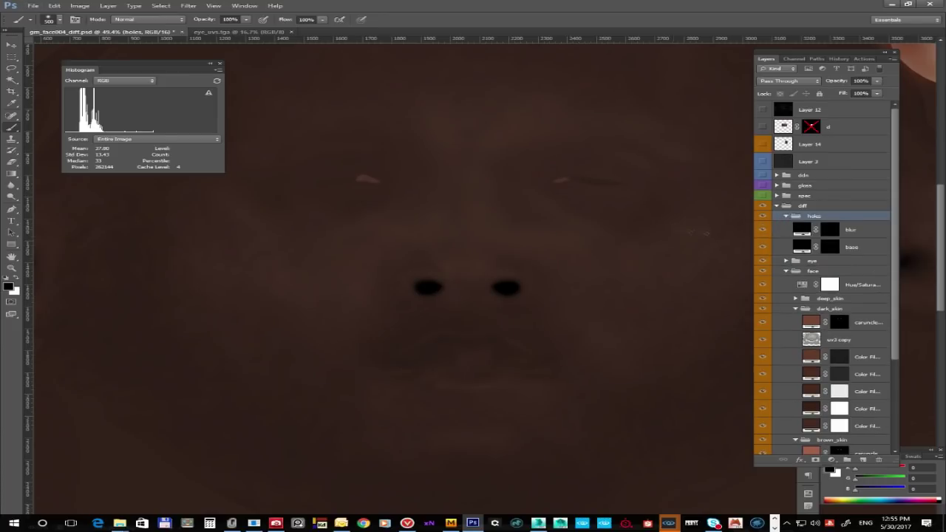
pyautogui.keyDown('ctrl'); pyautogui.click(833, 231); pyautogui.keyUp('ctrl')
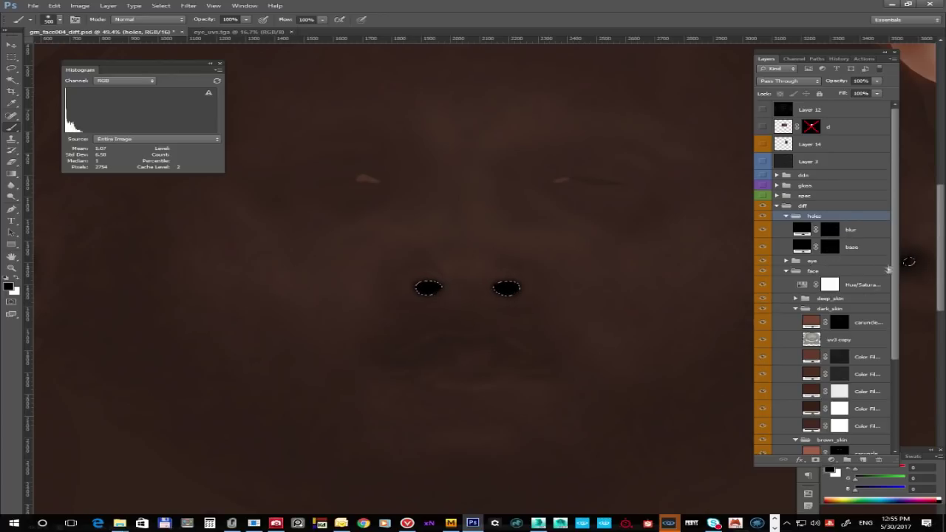
pyautogui.click(801, 229)
# Show and expand the spec group, briefly review the gloss group's layers, and select the holes subgroup inside spec
pyautogui.click(762, 195)
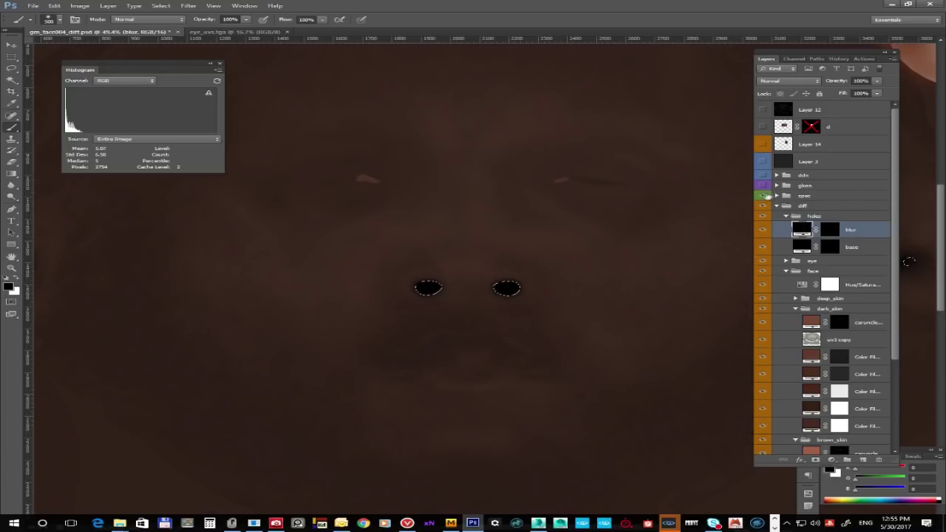
pyautogui.click(777, 195)
pyautogui.click(762, 185)
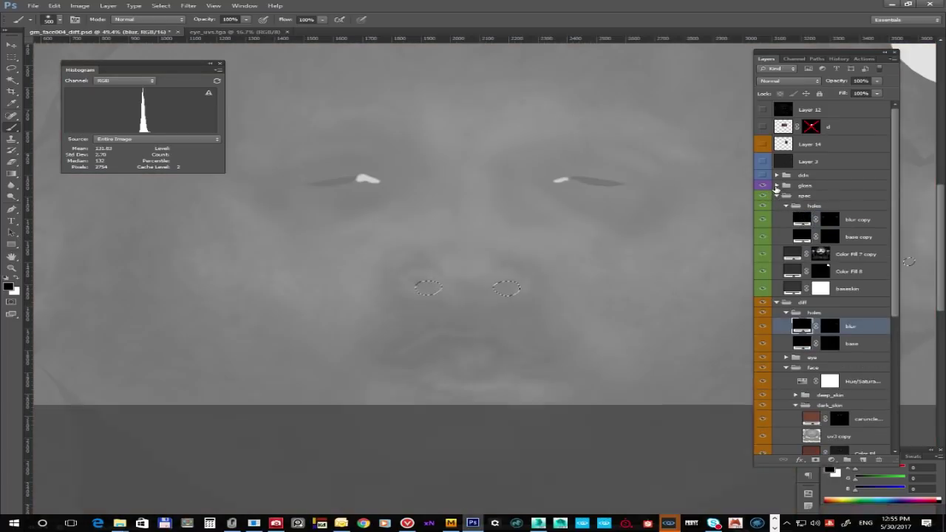
pyautogui.click(776, 184)
pyautogui.click(762, 185)
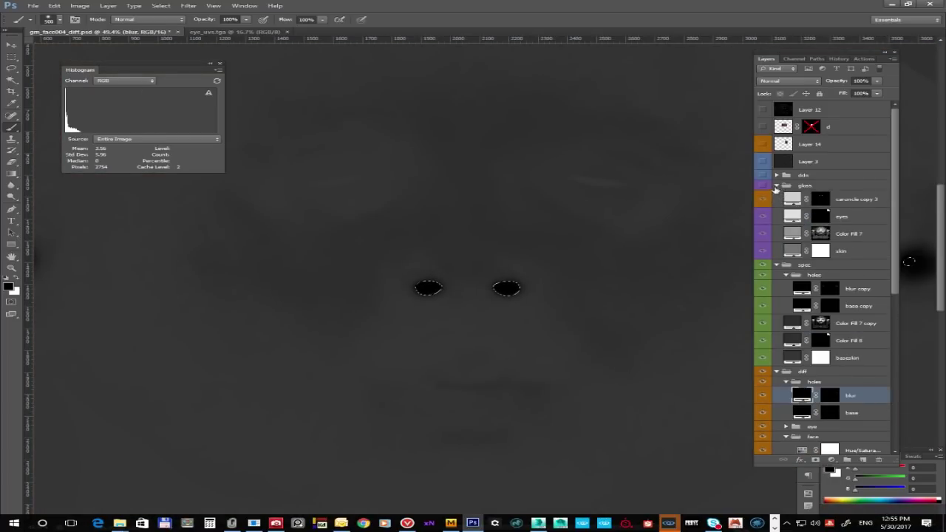
pyautogui.click(776, 185)
pyautogui.click(810, 196)
pyautogui.click(813, 205)
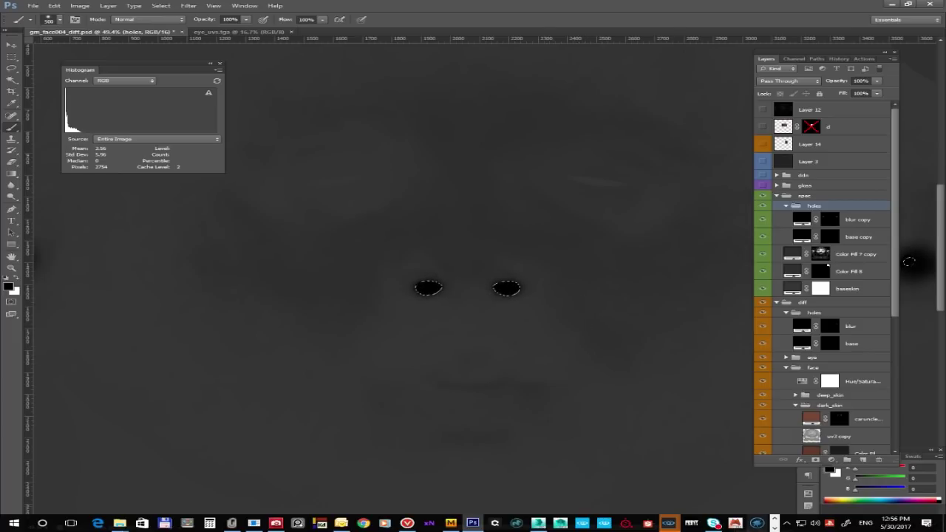
# Switch to CRYENGINE Sandbox, enlarge the perspective viewport, and examine the untextured and finished heads from several angles
pyautogui.moveTo(668, 523)
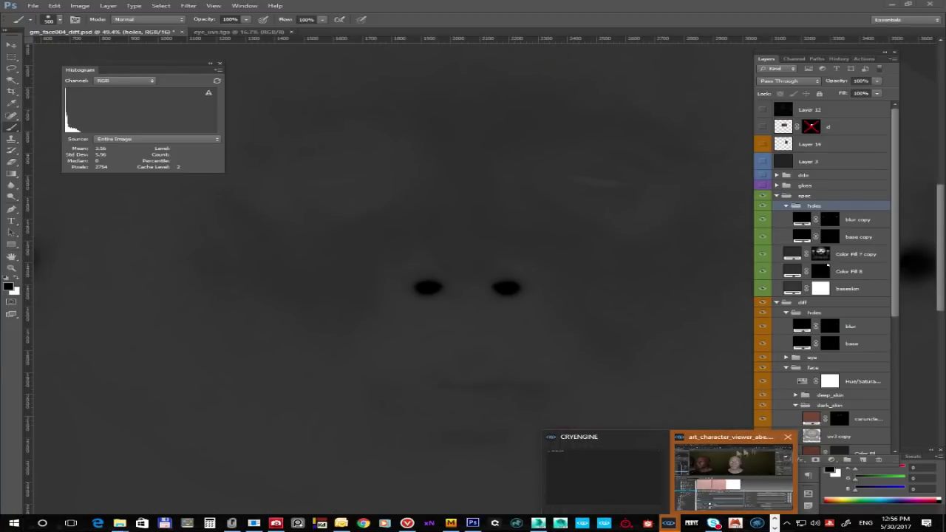
pyautogui.click(736, 476)
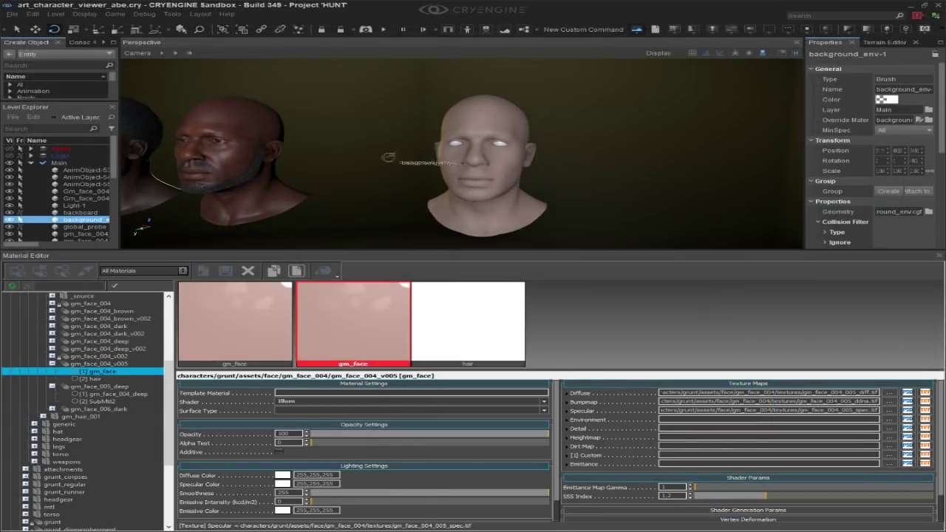
pyautogui.moveTo(409, 250); pyautogui.dragTo(409, 385)
pyautogui.scroll(5, 505, 289)
pyautogui.keyDown('alt'); pyautogui.moveTo(506, 288); pyautogui.dragTo(586, 272, button='middle'); pyautogui.keyUp('alt')
pyautogui.keyDown('alt'); pyautogui.moveTo(512, 235); pyautogui.dragTo(787, 300, button='middle'); pyautogui.keyUp('alt')
pyautogui.keyDown('alt'); pyautogui.moveTo(488, 266); pyautogui.dragTo(588, 262, button='middle'); pyautogui.keyUp('alt')
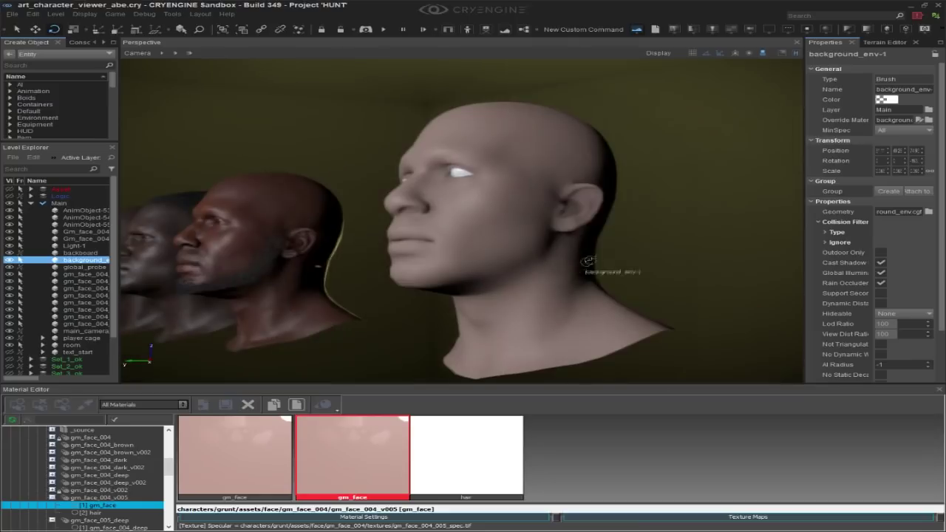
pyautogui.keyDown('alt'); pyautogui.moveTo(509, 243); pyautogui.dragTo(466, 248, button='middle'); pyautogui.keyUp('alt')
pyautogui.keyDown('alt'); pyautogui.moveTo(532, 296); pyautogui.dragTo(747, 260, button='middle'); pyautogui.keyUp('alt')
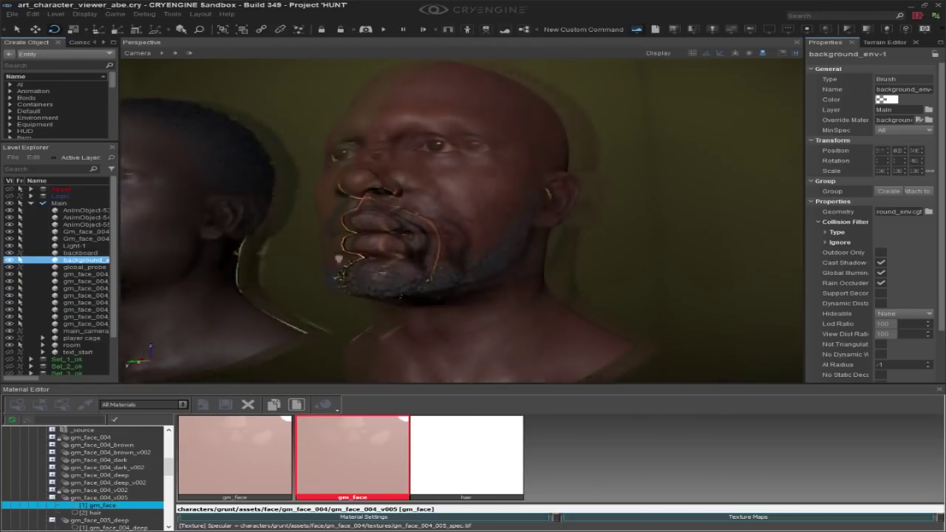
pyautogui.keyDown('alt'); pyautogui.moveTo(565, 275); pyautogui.dragTo(628, 259, button='middle'); pyautogui.keyUp('alt')
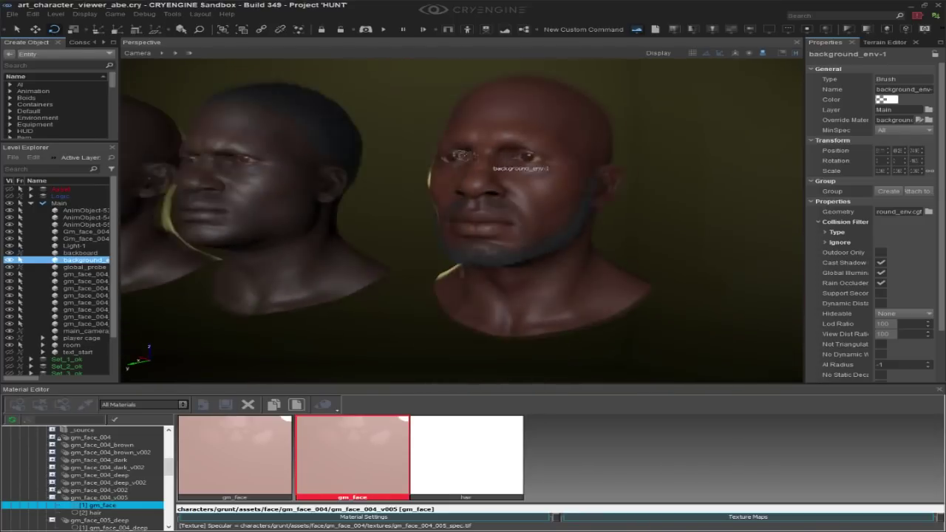
# Switch to ZBrush, isolate the eyes subtool, and turn off perspective for a close view of one eyeball
pyautogui.press('super')
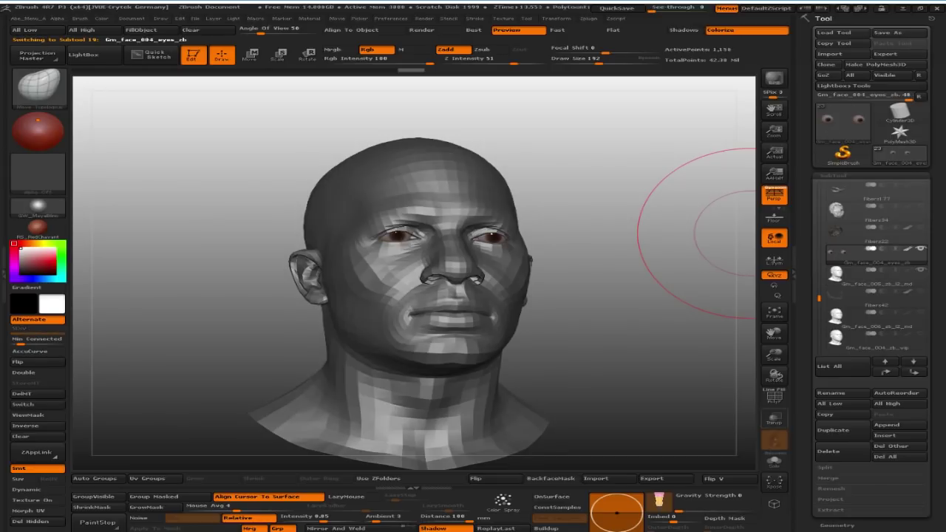
pyautogui.click(773, 462)
pyautogui.press('d')
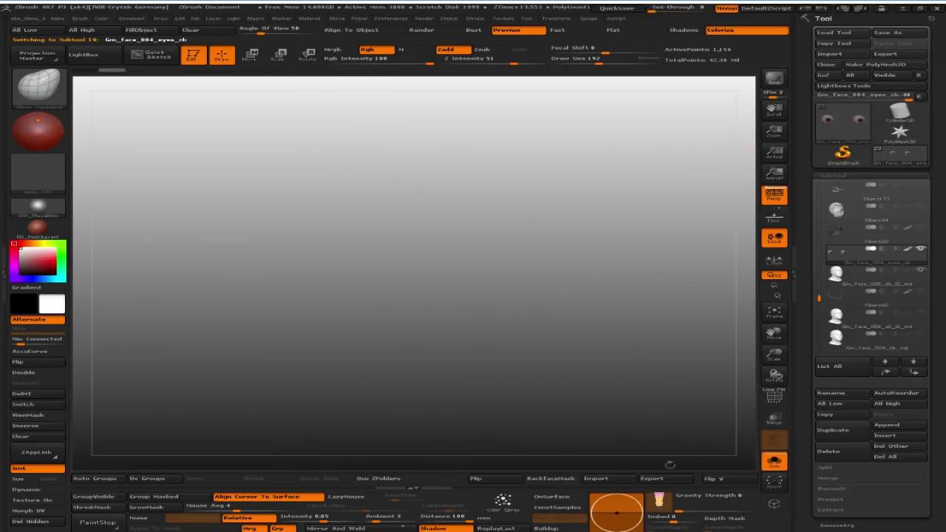
pyautogui.press('f')
pyautogui.click(774, 195)
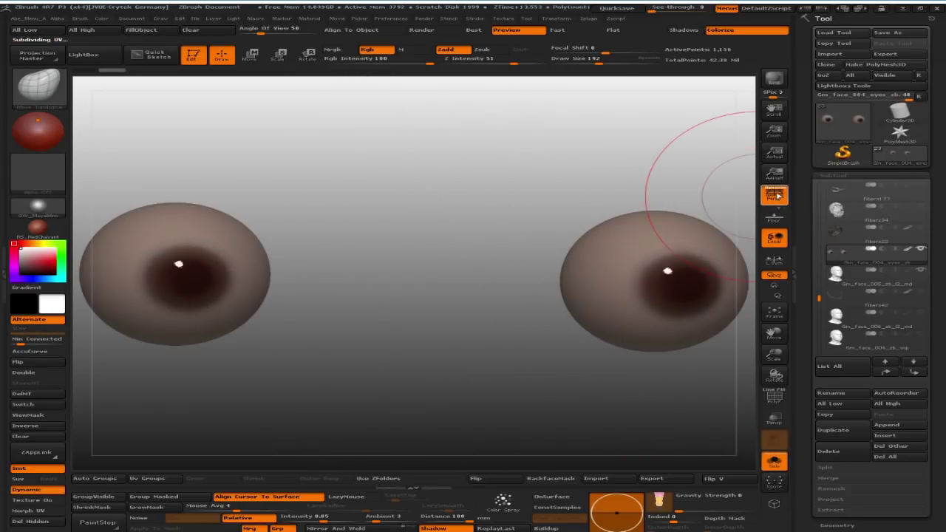
pyautogui.moveTo(390, 211)
pyautogui.mouseDown()
pyautogui.moveTo(580, 191)
pyautogui.moveTo(561, 177)
pyautogui.moveTo(570, 232)
pyautogui.moveTo(686, 226)
pyautogui.moveTo(702, 252)
pyautogui.moveTo(507, 190)
pyautogui.moveTo(612, 190)
pyautogui.moveTo(488, 228)
pyautogui.mouseUp()
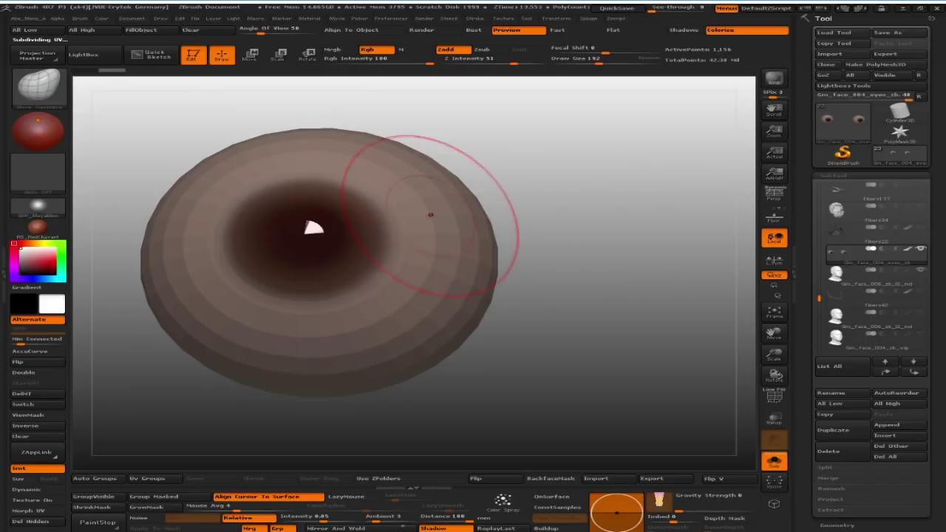
# Set up the Standard brush at draw size 51 for color-only painting, with Zadd off and Rgb on
pyautogui.moveTo(595, 266); pyautogui.dragTo(481, 283)
pyautogui.press('s')
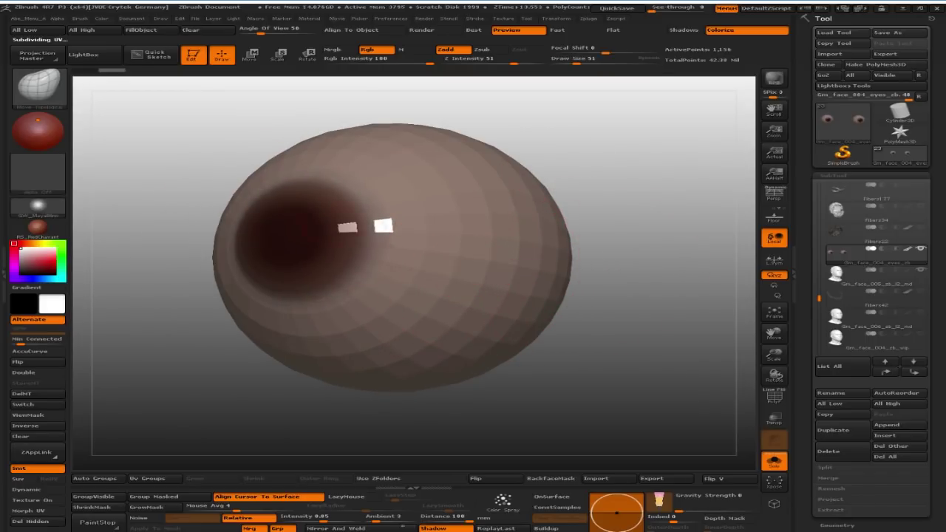
pyautogui.click(60, 97)
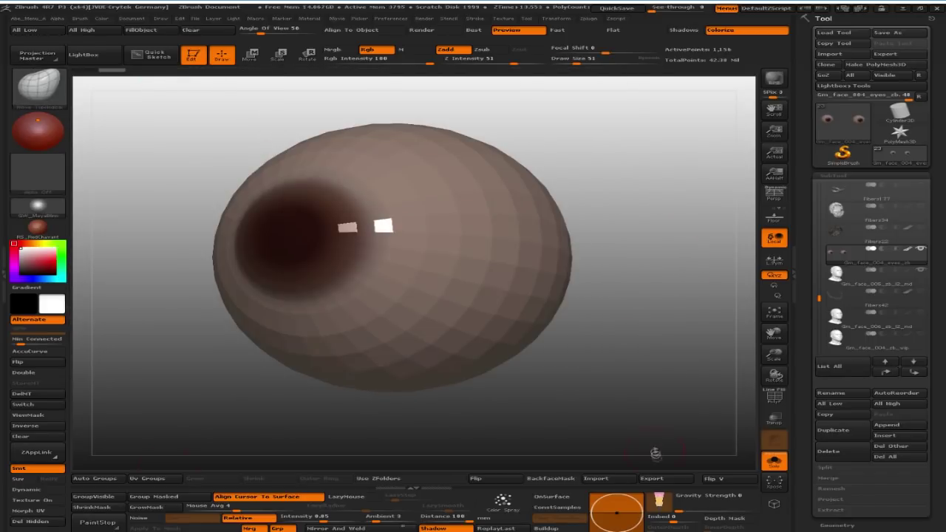
pyautogui.press('b')
pyautogui.press('s')
pyautogui.press('t')
pyautogui.click(445, 49)
pyautogui.click(368, 49)
# Undo the test stroke, sample the dark brown of the iris, and paint a patch on the side of the eyeball
pyautogui.click(453, 245)
pyautogui.moveTo(449, 253)
pyautogui.mouseDown()
pyautogui.moveTo(480, 221)
pyautogui.moveTo(438, 256)
pyautogui.mouseUp()
pyautogui.press('b')
pyautogui.press('c')
pyautogui.press('b')
pyautogui.hotkey('ctrl', 'z')
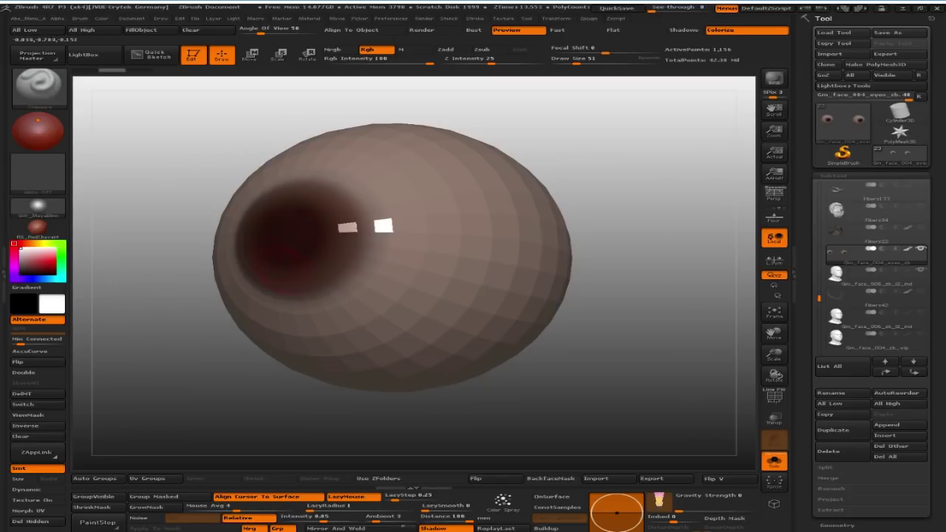
pyautogui.moveTo(30, 259); pyautogui.dragTo(345, 247)
pyautogui.moveTo(507, 249)
pyautogui.mouseDown()
pyautogui.moveTo(466, 306)
pyautogui.moveTo(414, 296)
pyautogui.moveTo(403, 303)
pyautogui.mouseUp()
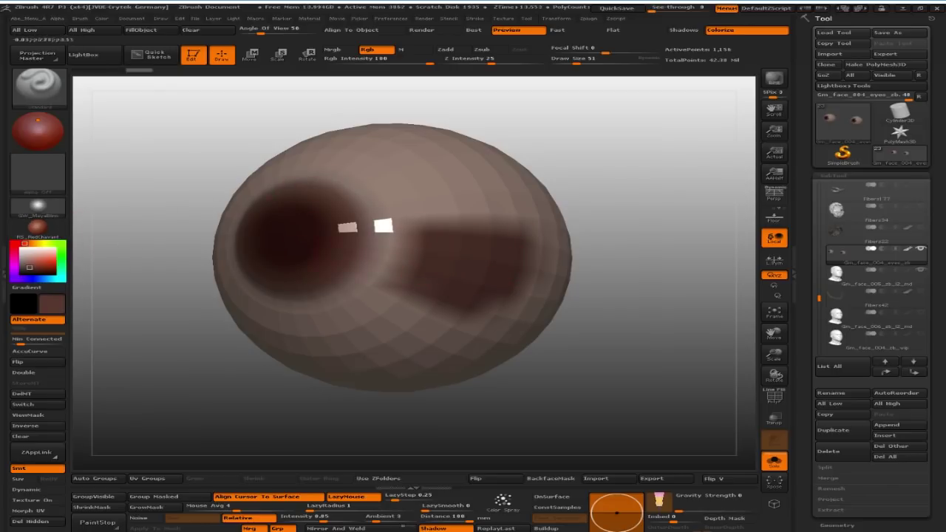
# Undo the dark patch painted on the side of the eyeball and turn the eye so the iris faces forward
pyautogui.hotkey('ctrl', 'z')
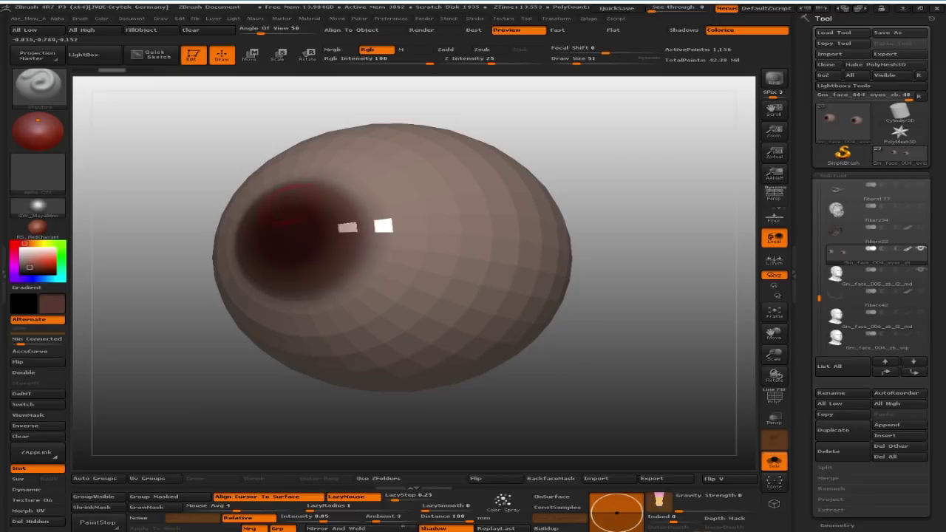
pyautogui.moveTo(302, 202); pyautogui.dragTo(339, 195)
pyautogui.moveTo(670, 222); pyautogui.dragTo(827, 247)
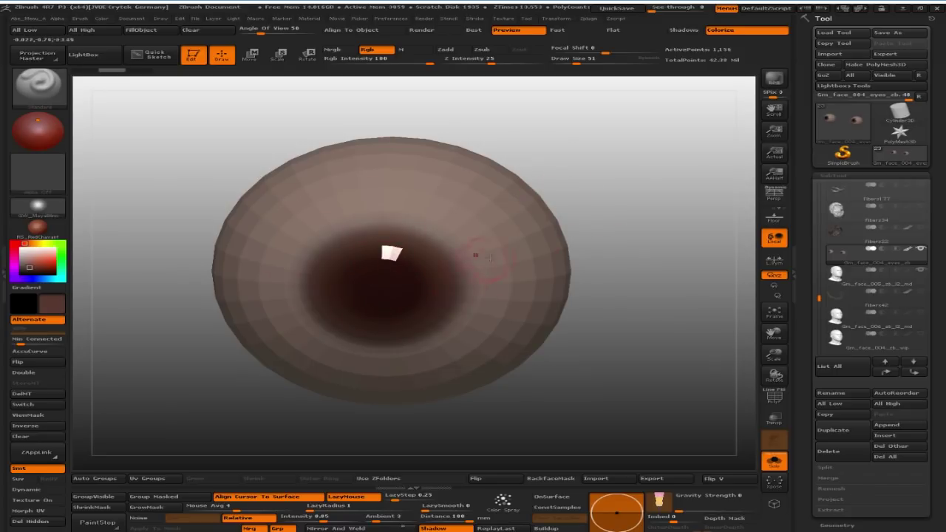
# Switch to Photoshop, hide and collapse the spec group, and show the eye area of the diffuse texture up close in full-screen mode
pyautogui.hotkey('alt', 'Tab')
pyautogui.hotkey('alt', 'Tab')
pyautogui.hotkey('alt', 'Tab')
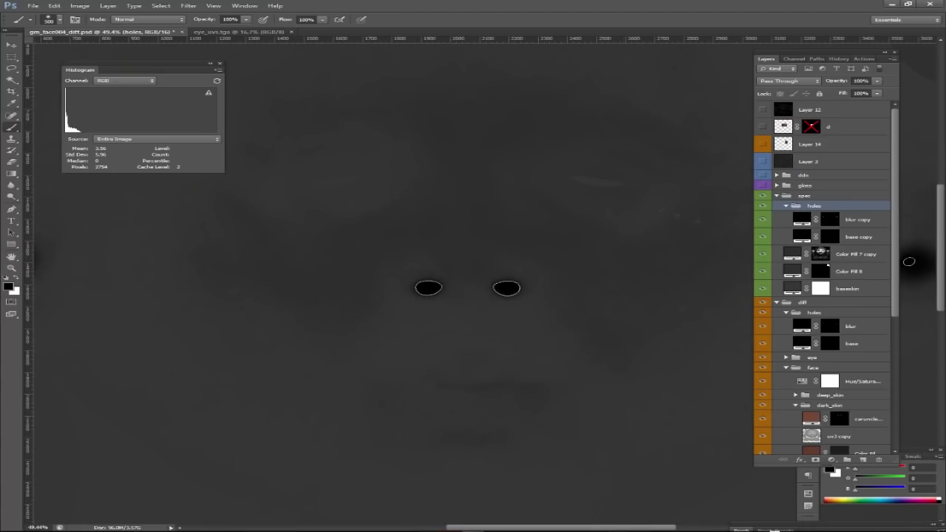
pyautogui.keyDown('alt'); pyautogui.scroll(-3, 631, 258); pyautogui.keyUp('alt')
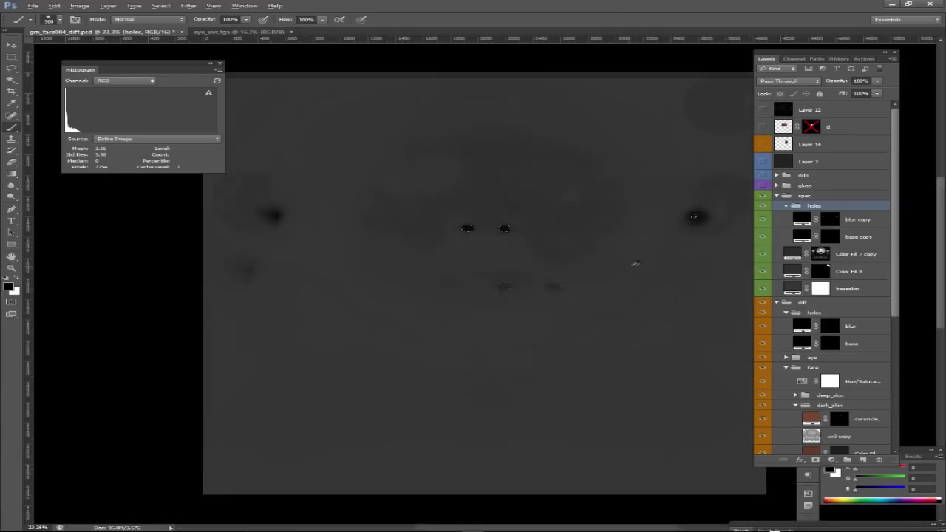
pyautogui.click(782, 357)
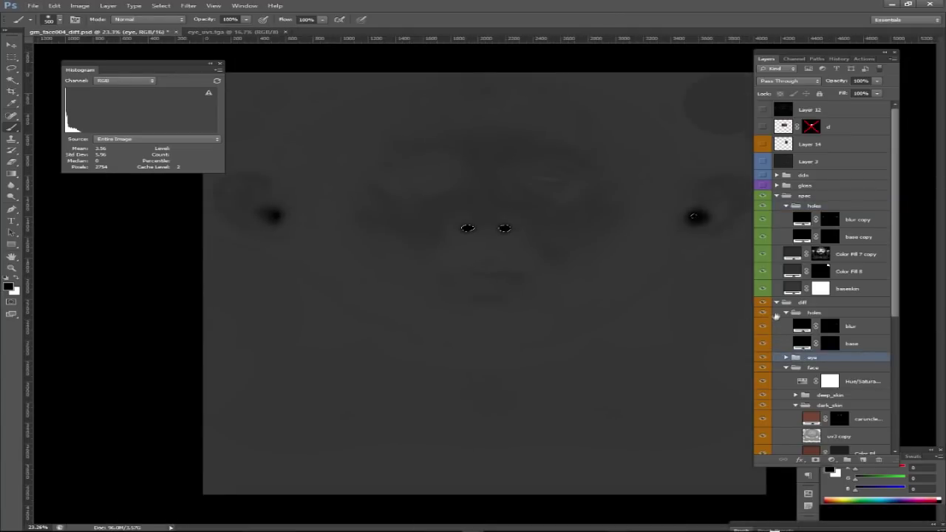
pyautogui.click(761, 197)
pyautogui.click(778, 196)
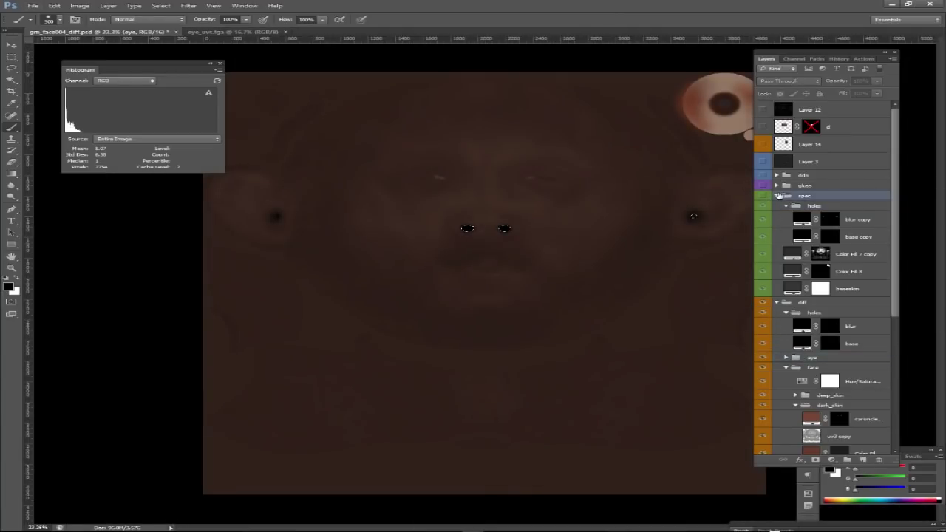
pyautogui.click(776, 196)
pyautogui.press('f')
pyautogui.moveTo(533, 214); pyautogui.dragTo(250, 338)
pyautogui.keyDown('ctrl'); pyautogui.moveTo(427, 224); pyautogui.dragTo(598, 263); pyautogui.keyUp('ctrl')
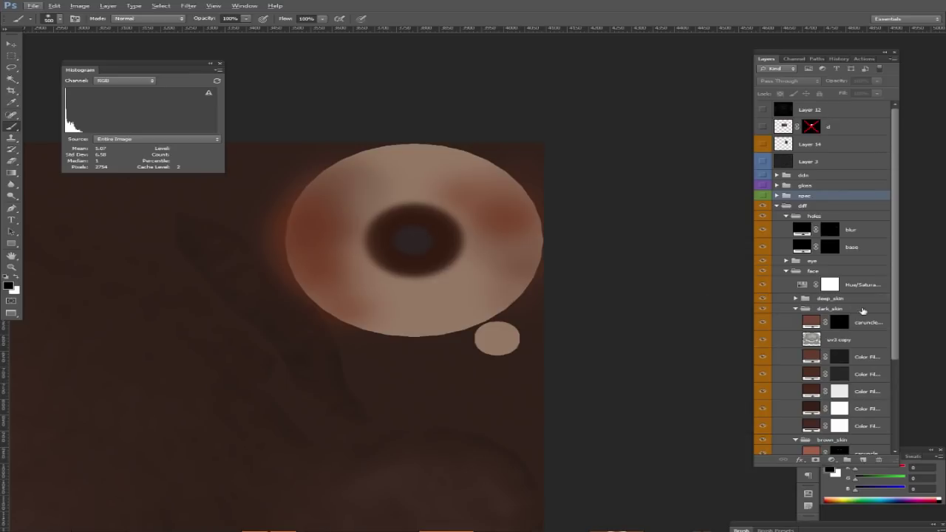
# Expand the eye group inside the diff group, and open its brown subgroup
pyautogui.click(820, 308)
pyautogui.click(786, 261)
pyautogui.click(812, 262)
pyautogui.click(795, 291)
pyautogui.click(826, 292)
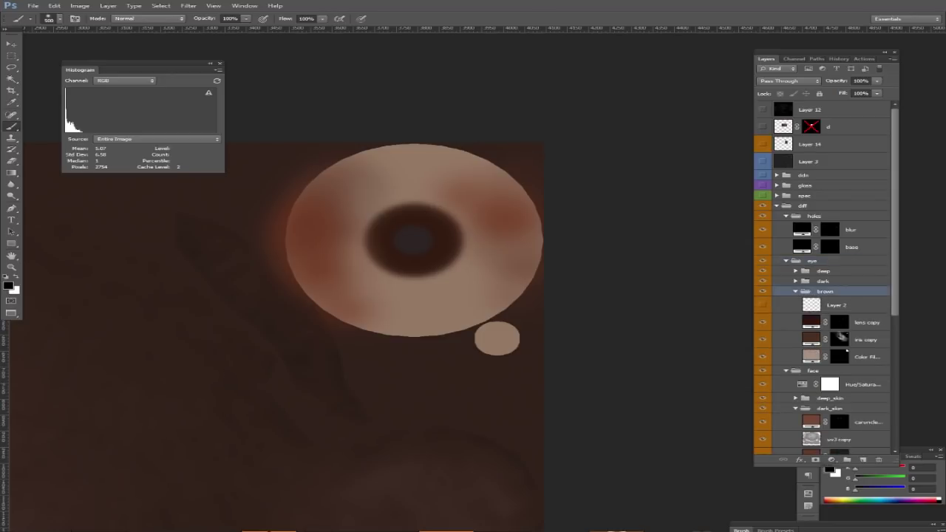
# Load the eyeball, iris copy and lens copy masks as selections in turn, and review each layer's fill color
pyautogui.click(868, 362)
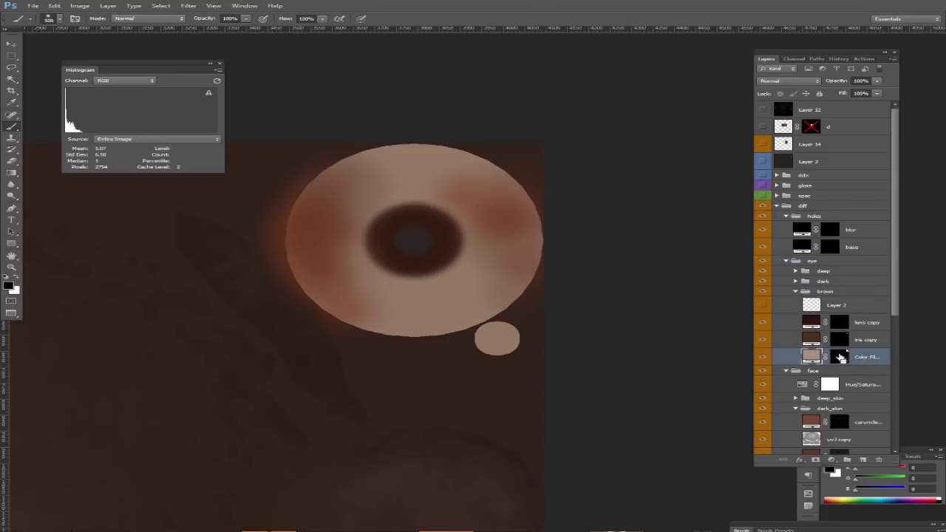
pyautogui.keyDown('ctrl'); pyautogui.click(840, 358); pyautogui.keyUp('ctrl')
pyautogui.keyDown('ctrl'); pyautogui.click(840, 340); pyautogui.keyUp('ctrl')
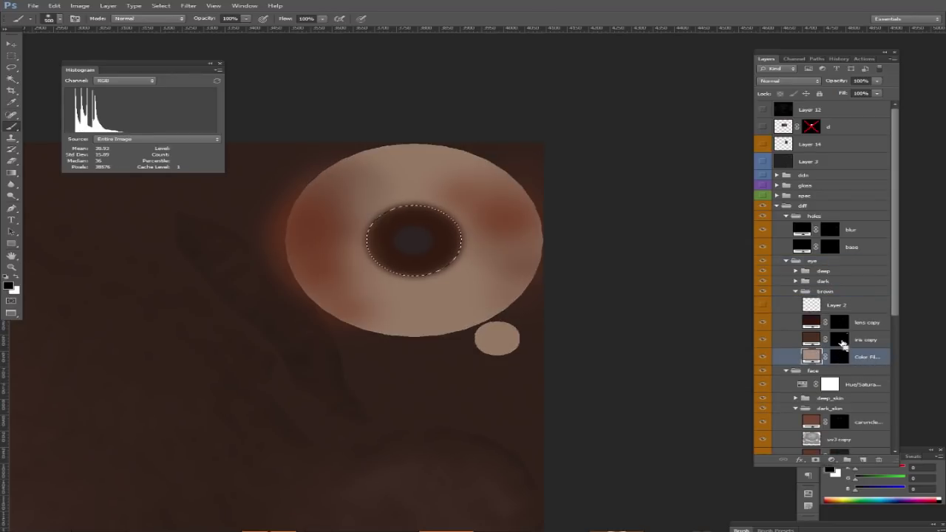
pyautogui.keyDown('ctrl'); pyautogui.click(841, 324); pyautogui.keyUp('ctrl')
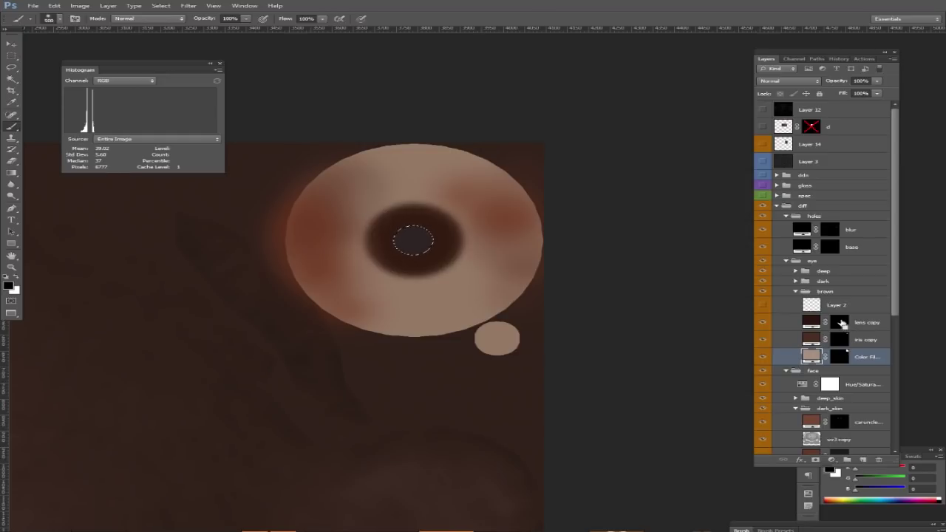
pyautogui.click(811, 322)
pyautogui.click(812, 340)
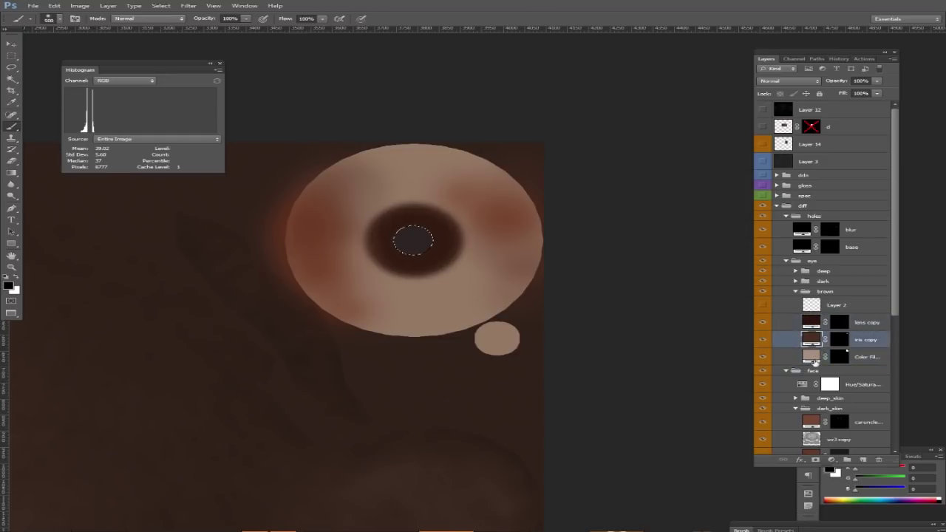
pyautogui.click(812, 358)
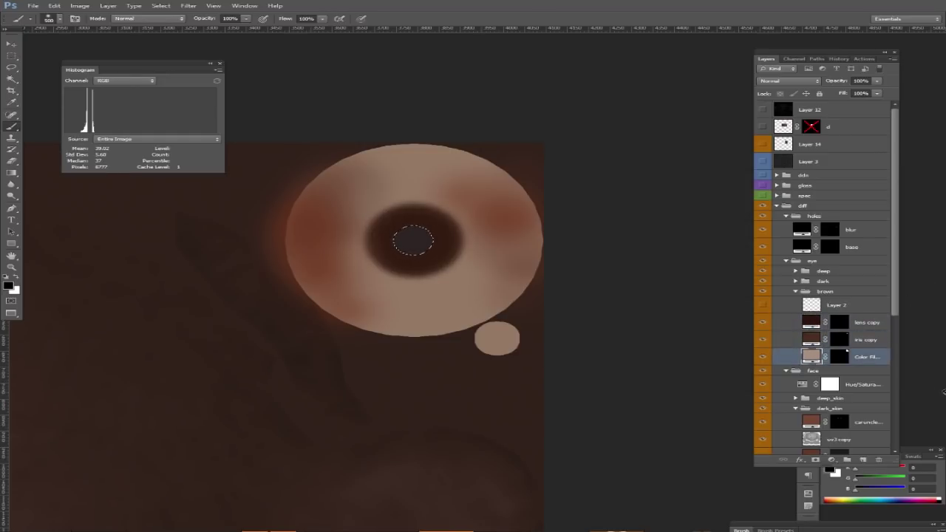
# Display the lens copy, iris copy and eyeball color fill masks on their own, clear the selection, and return to the color view
pyautogui.keyDown('alt'); pyautogui.click(843, 357); pyautogui.keyUp('alt')
pyautogui.click(841, 340)
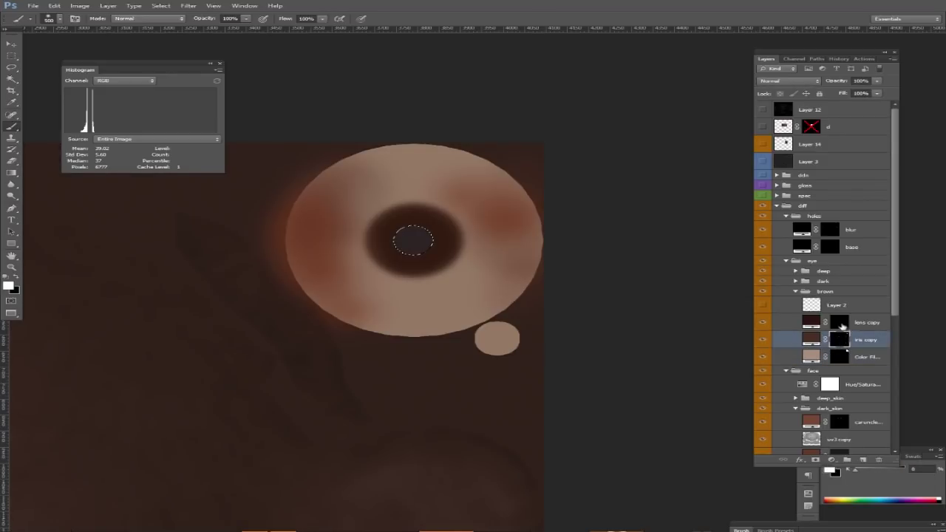
pyautogui.keyDown('alt'); pyautogui.click(837, 337); pyautogui.keyUp('alt')
pyautogui.keyDown('alt'); pyautogui.click(840, 322); pyautogui.keyUp('alt')
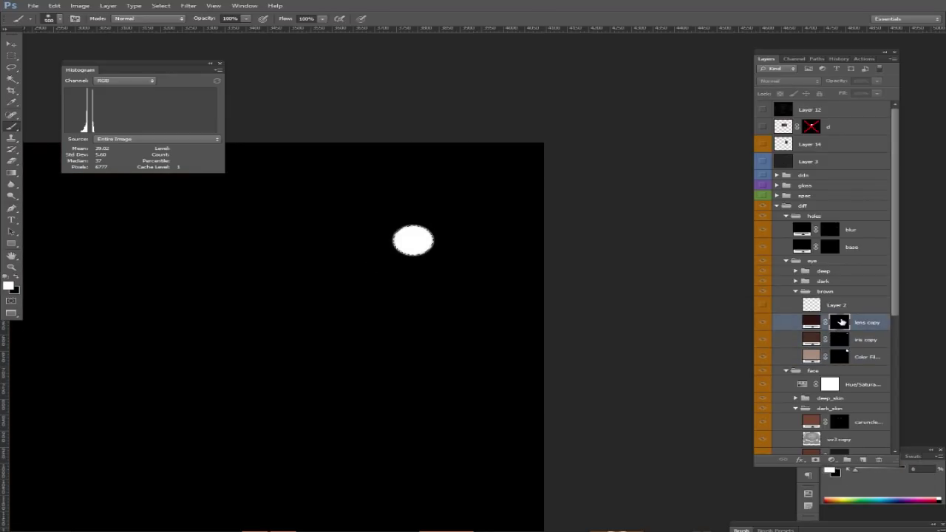
pyautogui.keyDown('alt'); pyautogui.click(838, 339); pyautogui.keyUp('alt')
pyautogui.hotkey('ctrl', 'd')
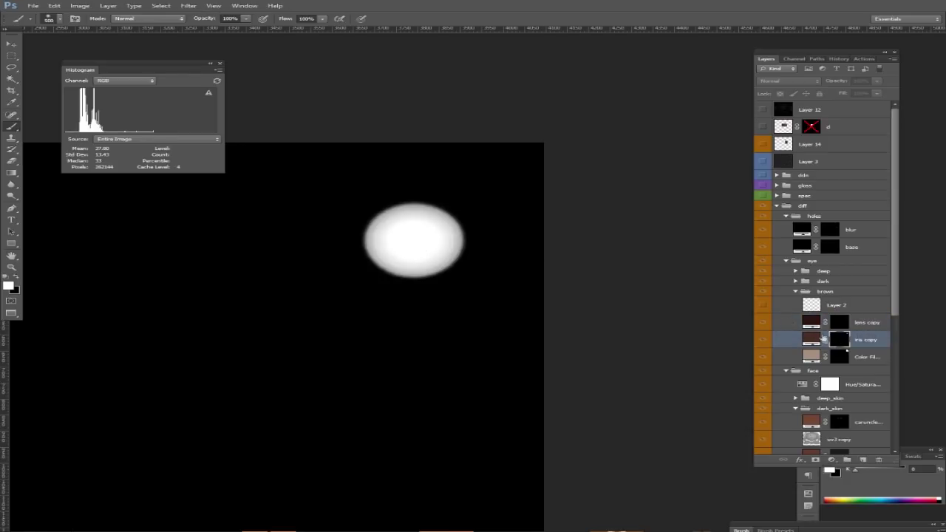
pyautogui.keyDown('alt'); pyautogui.click(841, 322); pyautogui.keyUp('alt')
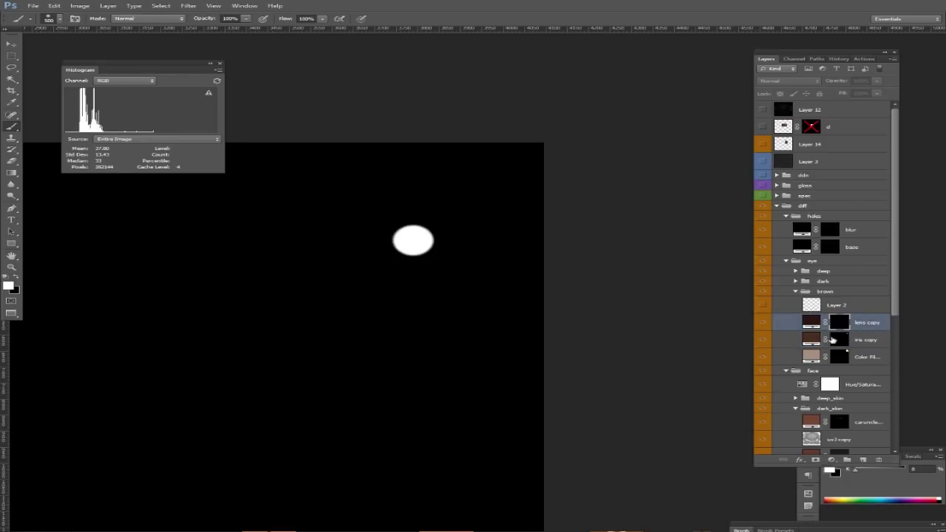
pyautogui.keyDown('alt'); pyautogui.click(833, 339); pyautogui.keyUp('alt')
pyautogui.keyDown('alt'); pyautogui.click(837, 357); pyautogui.keyUp('alt')
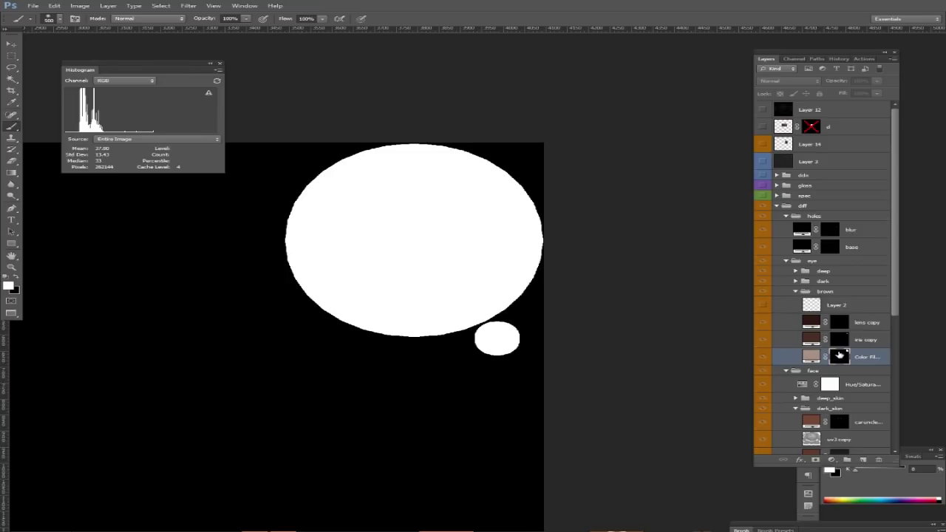
pyautogui.keyDown('alt'); pyautogui.click(839, 355); pyautogui.keyUp('alt')
# Check Layer 2 in the brown group and toggle the visibility of the eye color groups to compare them
pyautogui.click(824, 306)
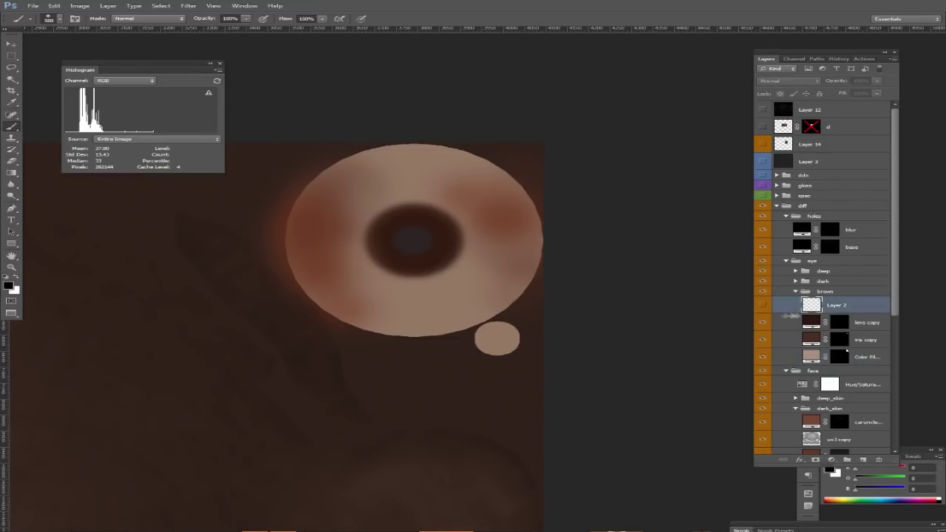
pyautogui.click(762, 306)
pyautogui.scroll(-3, 823, 324)
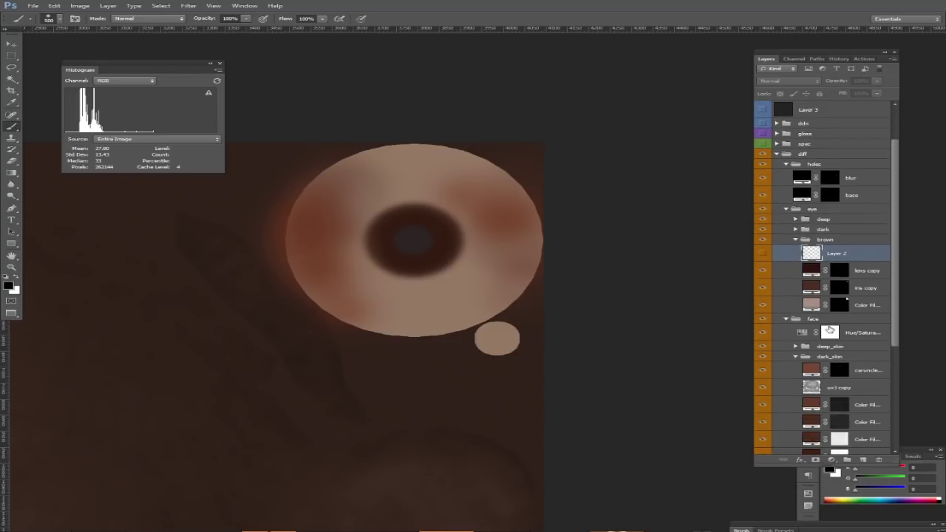
pyautogui.scroll(2, 830, 330)
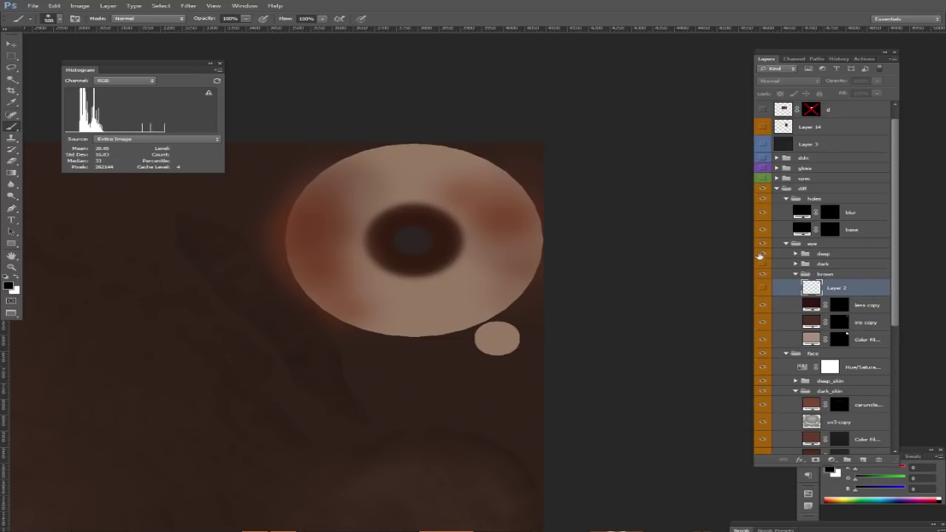
pyautogui.click(760, 256)
pyautogui.click(763, 275)
pyautogui.click(761, 255)
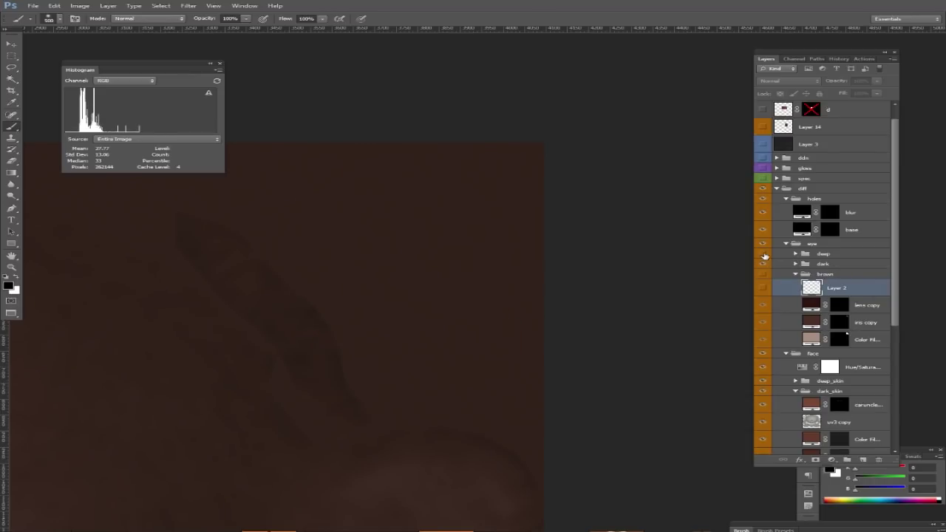
# Expand the deep eye group, toggle Layer 15 on and off repeatedly to compare its effect, and collapse the group
pyautogui.click(795, 254)
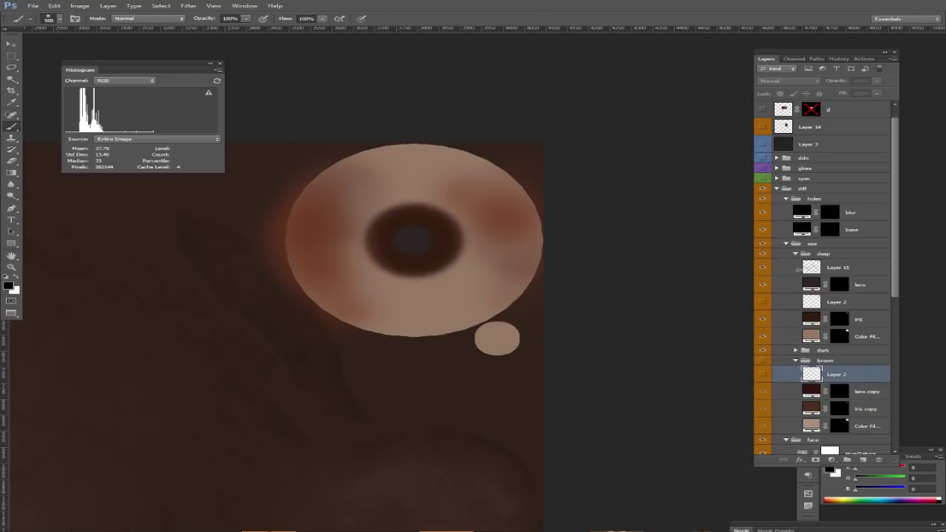
pyautogui.click(798, 270)
pyautogui.click(768, 270)
pyautogui.click(768, 269)
pyautogui.click(769, 270)
pyautogui.click(768, 270)
pyautogui.click(768, 269)
pyautogui.click(768, 270)
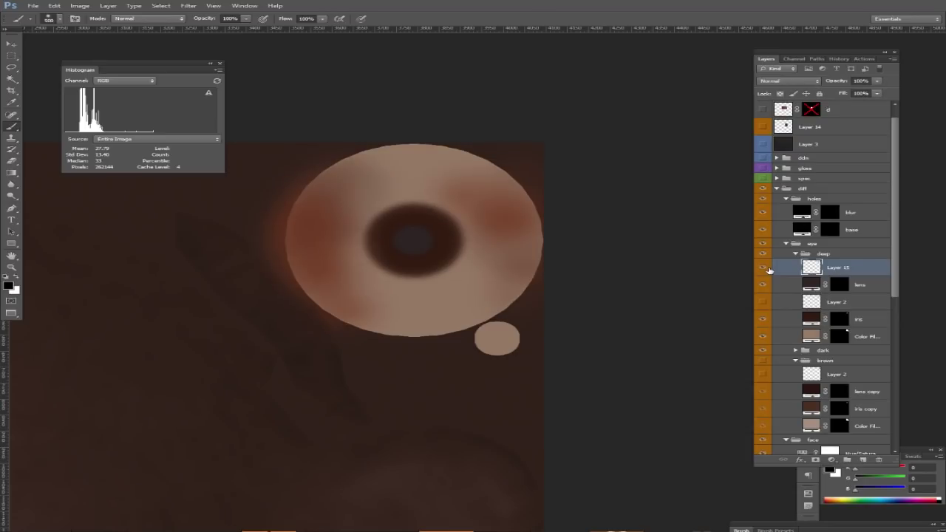
pyautogui.click(769, 270)
pyautogui.click(769, 270)
pyautogui.click(795, 253)
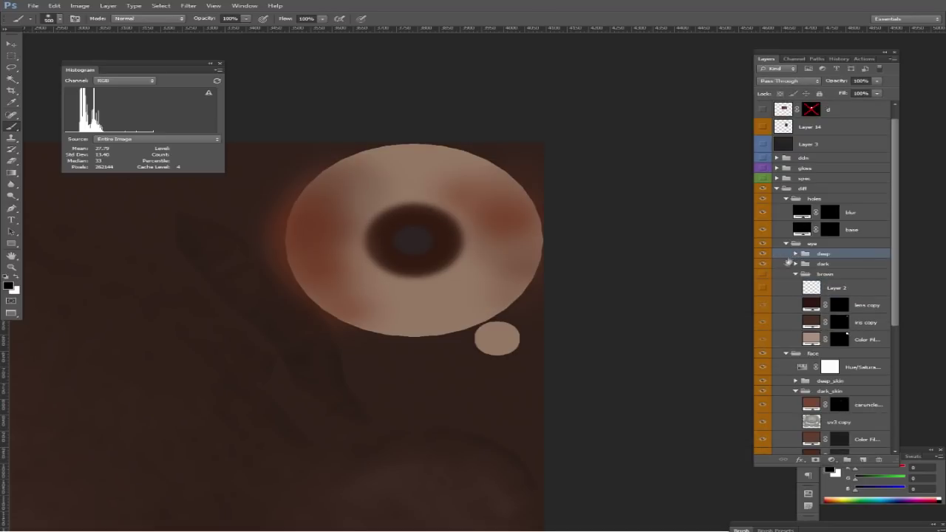
# Collapse the eye and skin variant groups and show only the brown eye together with the brown_skin group
pyautogui.click(796, 273)
pyautogui.click(763, 255)
pyautogui.click(763, 263)
pyautogui.click(824, 274)
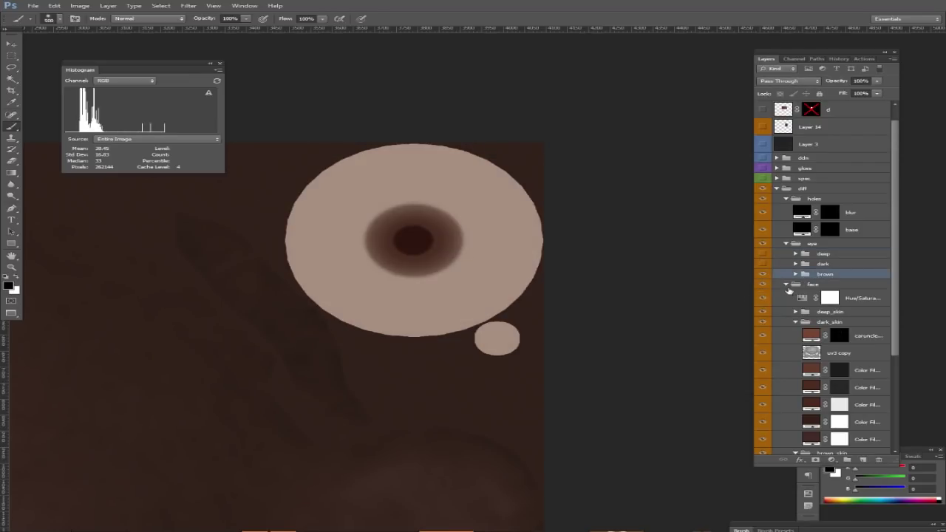
pyautogui.click(796, 322)
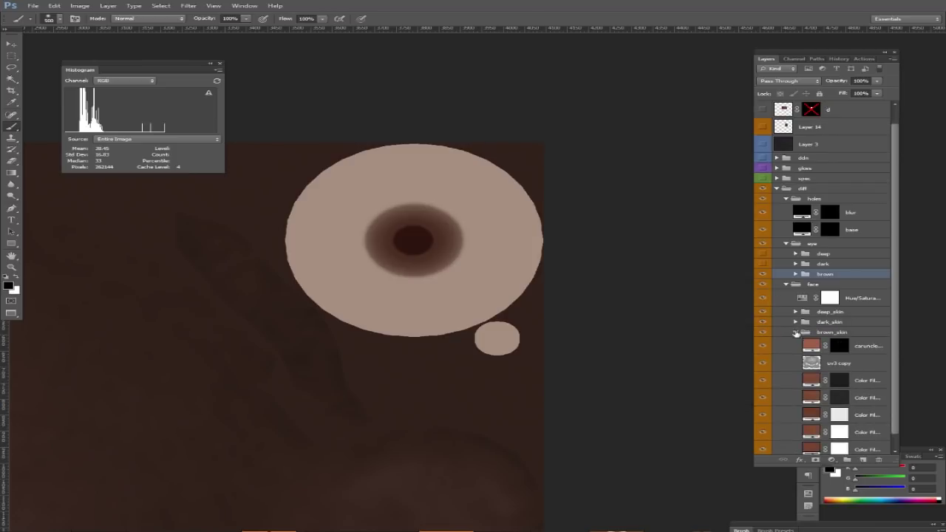
pyautogui.click(763, 331)
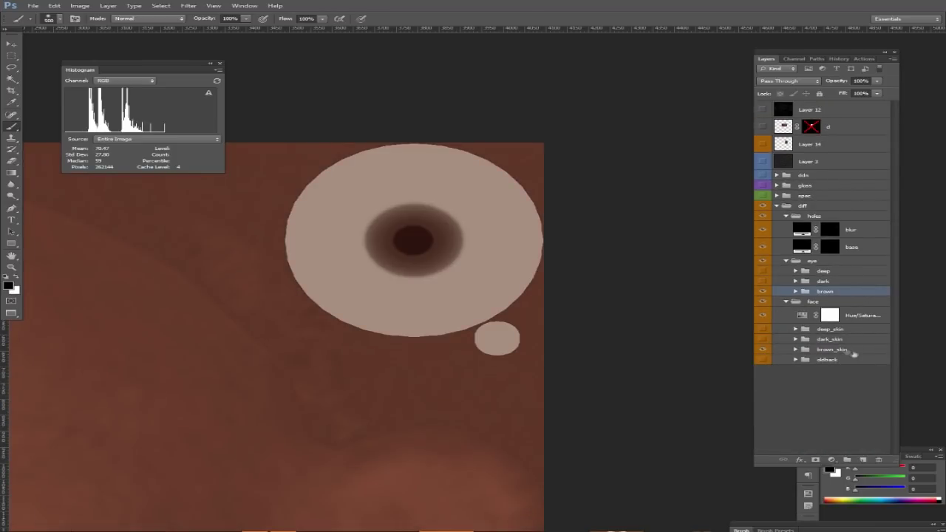
pyautogui.click(840, 350)
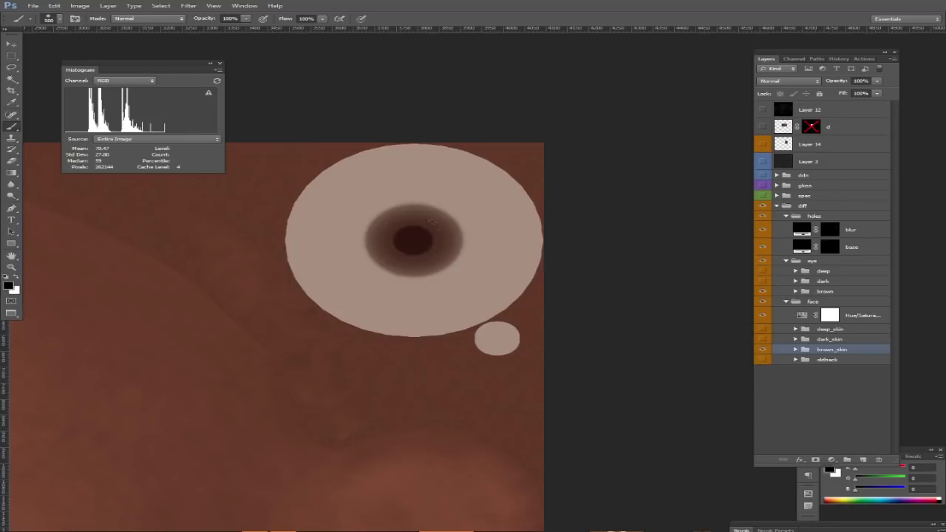
# Swap the visible variants to the dark eye and the dark_skin group, hiding the brown ones
pyautogui.click(763, 282)
pyautogui.click(763, 291)
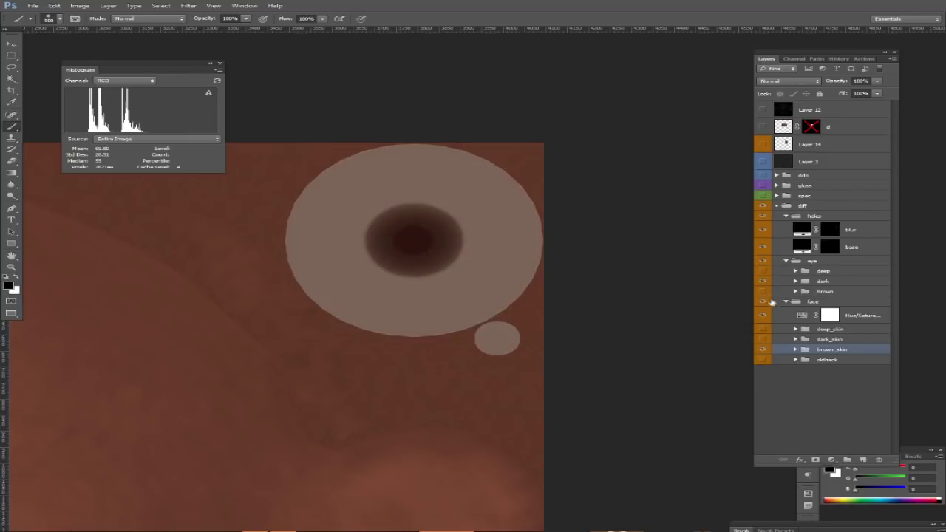
pyautogui.click(762, 339)
pyautogui.click(762, 348)
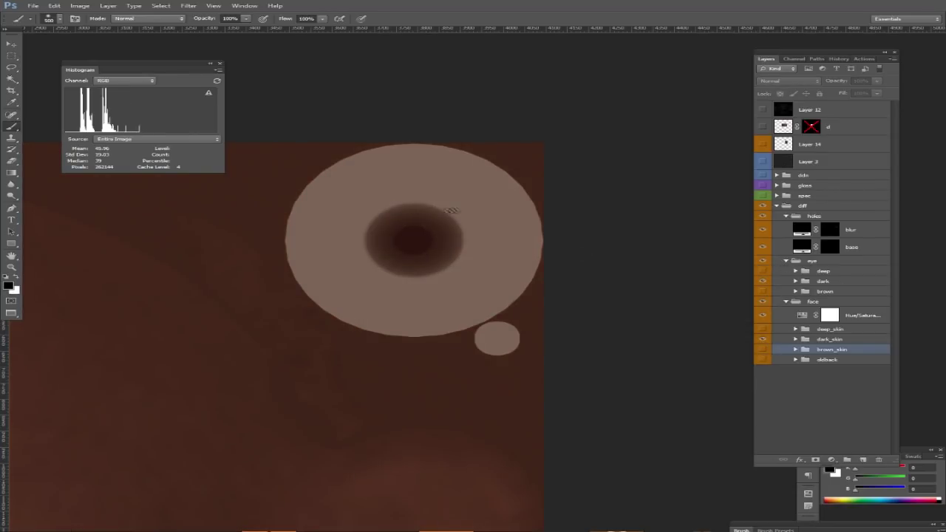
# Show the deep_skin group and deep eye variant, hide the dark variants, and select the face group
pyautogui.click(763, 328)
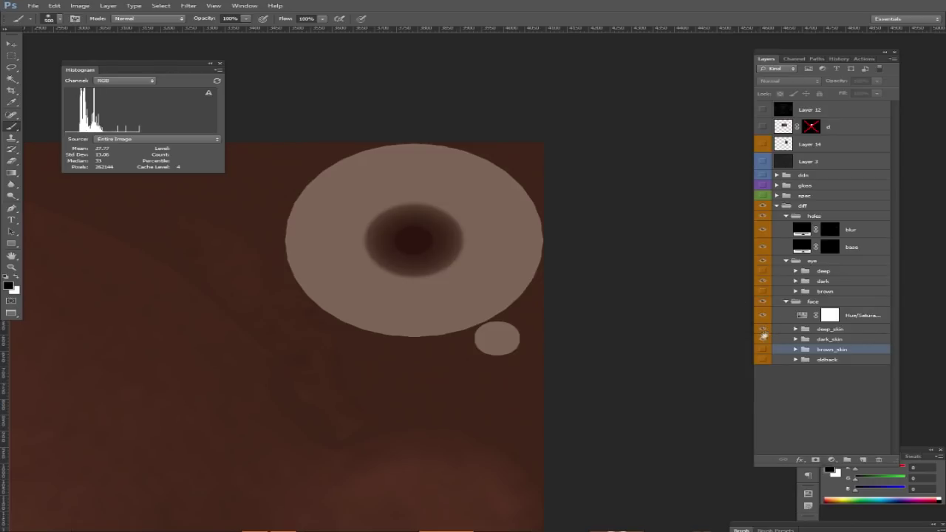
pyautogui.click(828, 329)
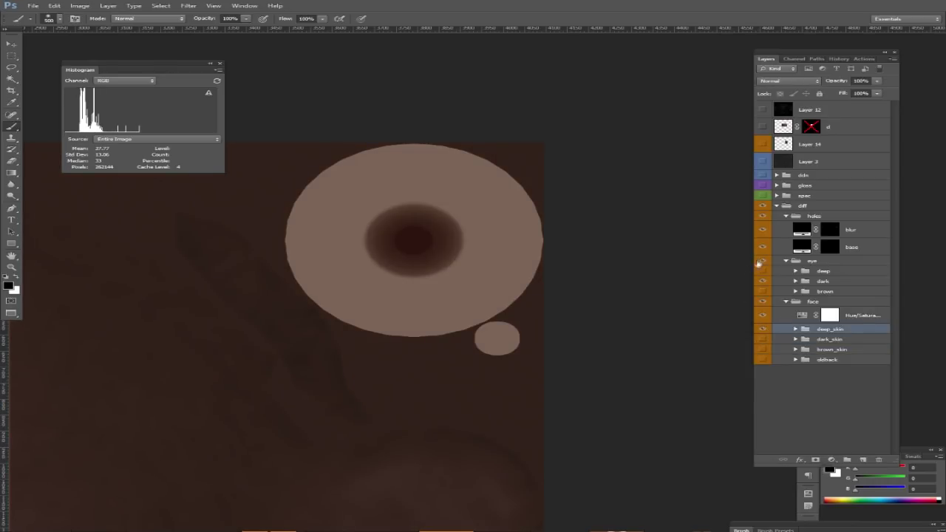
pyautogui.click(764, 271)
pyautogui.moveTo(764, 289); pyautogui.dragTo(764, 281)
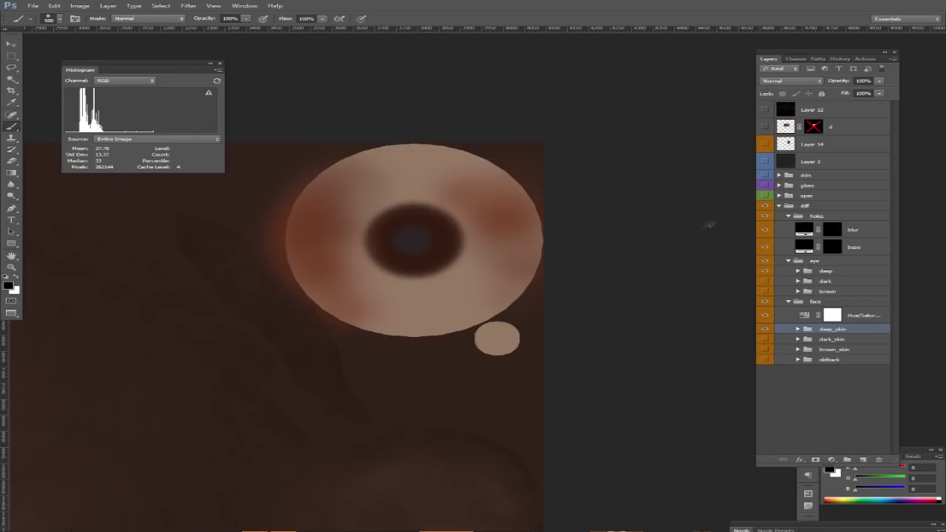
pyautogui.click(838, 314)
pyautogui.moveTo(828, 302); pyautogui.dragTo(830, 246)
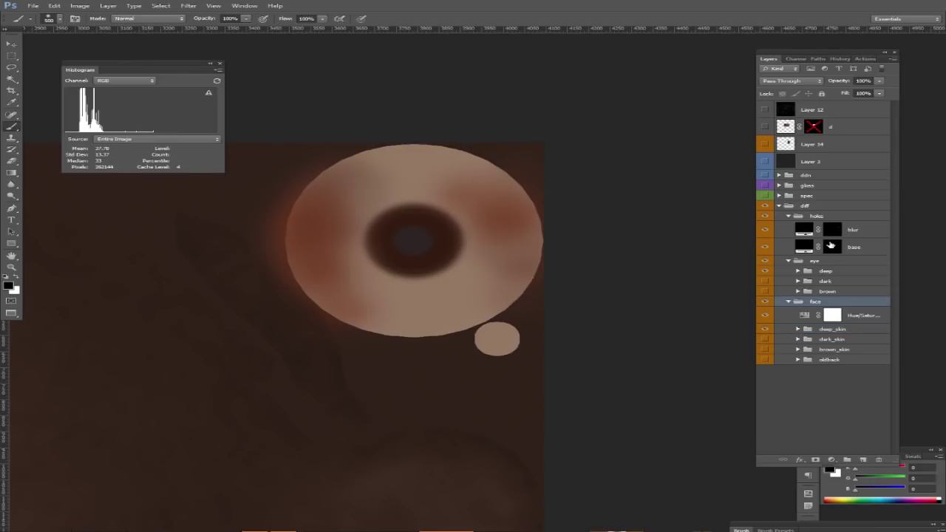
# Examine the deep skin diffuse texture as a whole and up close around the nostrils, mouth, eyelids and ears
pyautogui.keyDown('alt'); pyautogui.scroll(-5, 393, 334); pyautogui.keyUp('alt')
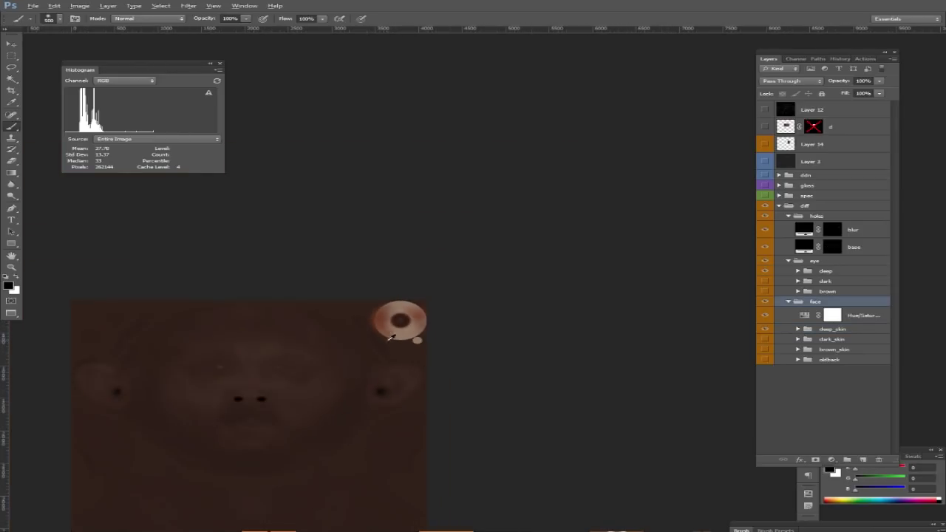
pyautogui.moveTo(403, 332); pyautogui.dragTo(635, 223)
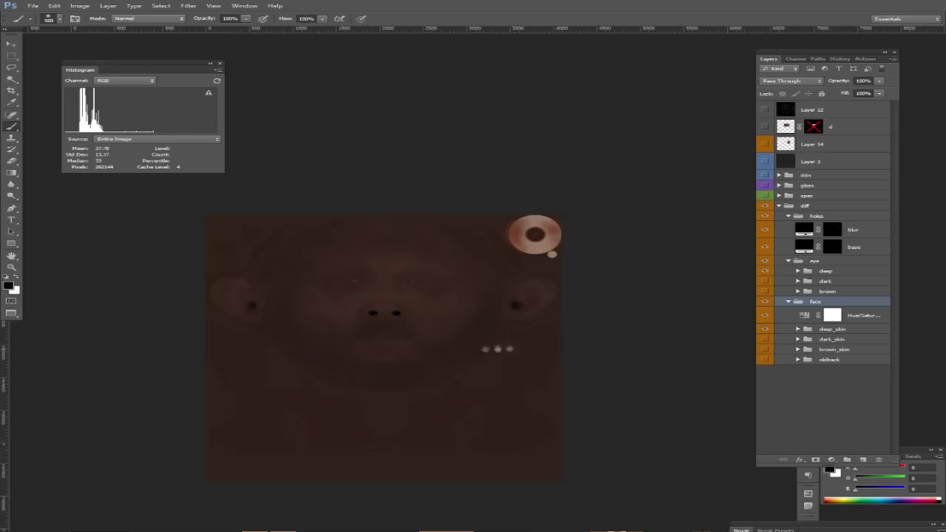
pyautogui.keyDown('alt'); pyautogui.scroll(6, 510, 295); pyautogui.keyUp('alt')
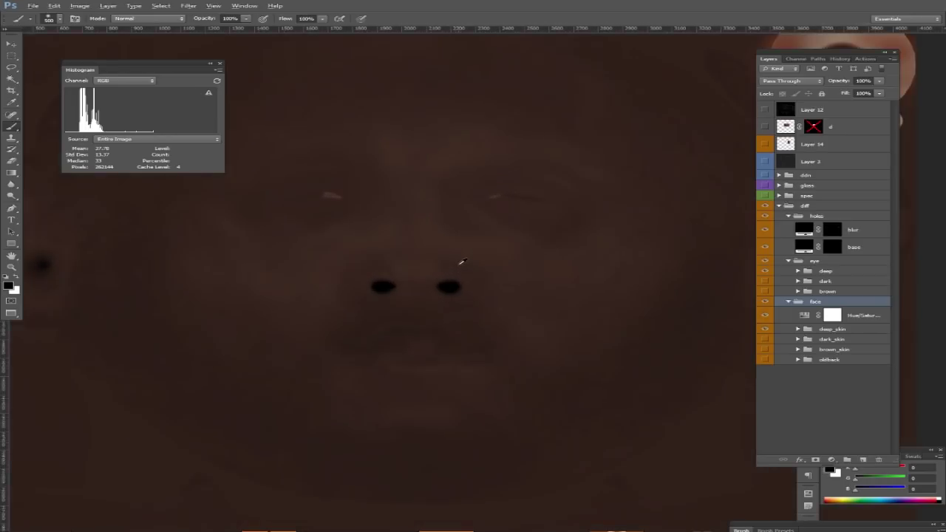
pyautogui.keyDown('alt'); pyautogui.scroll(2, 325, 314); pyautogui.keyUp('alt')
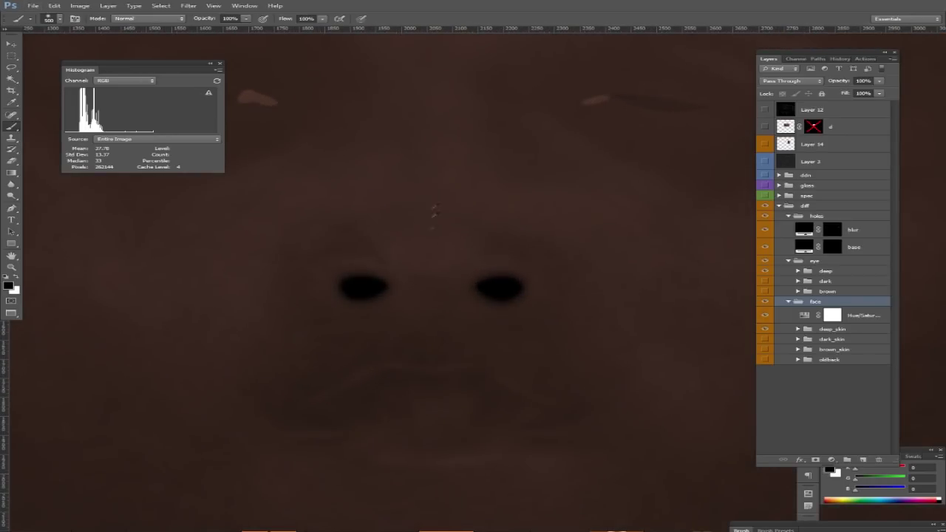
pyautogui.keyDown('alt'); pyautogui.scroll(-5, 325, 380); pyautogui.keyUp('alt')
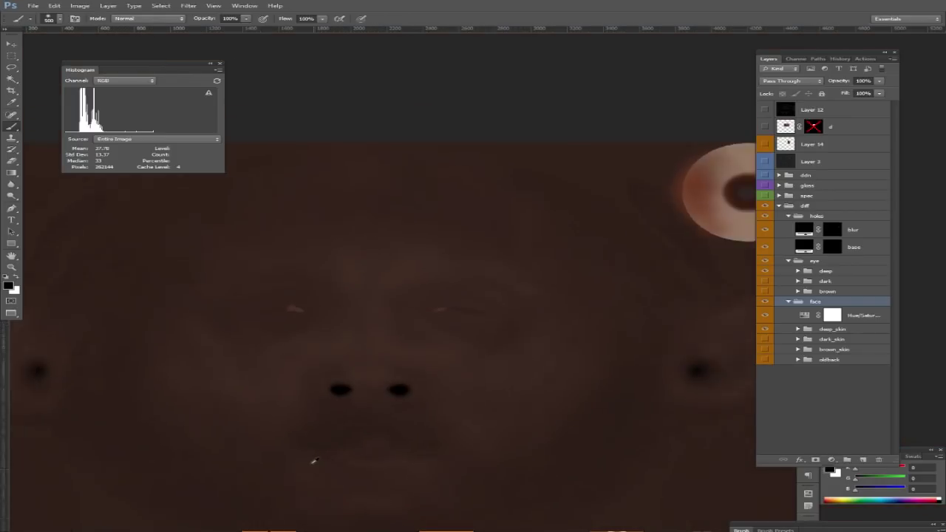
pyautogui.moveTo(446, 317); pyautogui.dragTo(546, 201)
pyautogui.moveTo(371, 362); pyautogui.dragTo(324, 341)
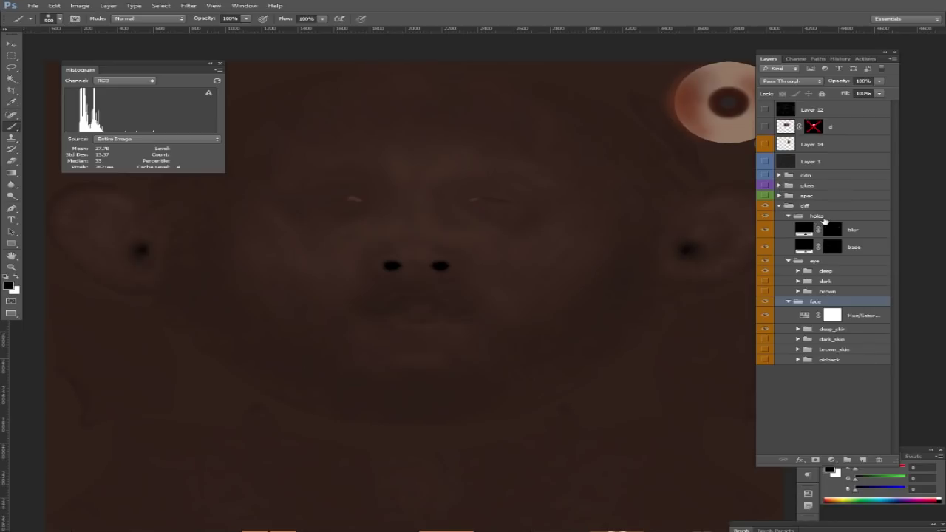
pyautogui.press('super')
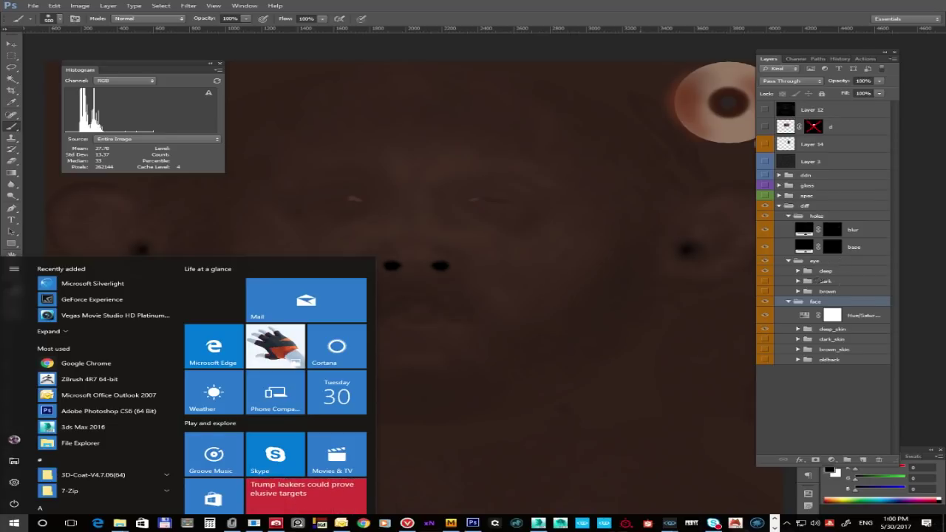
pyautogui.press('super')
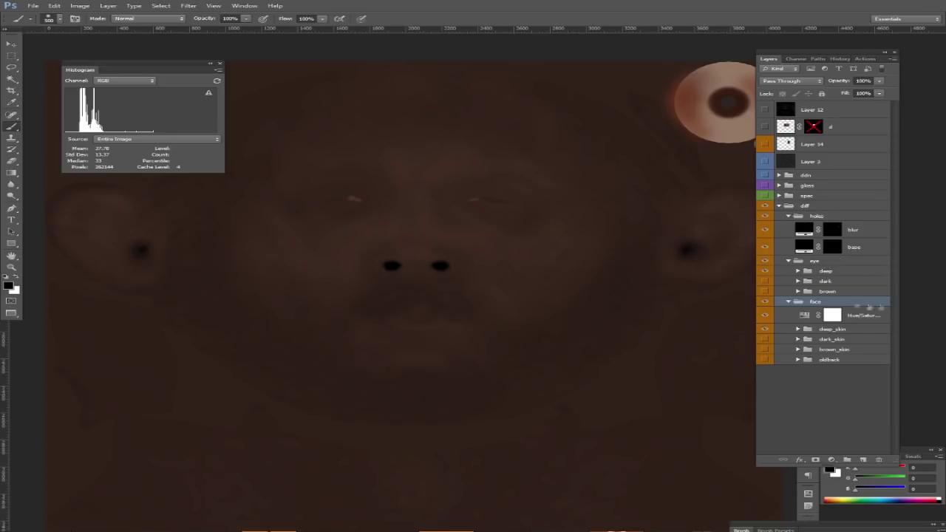